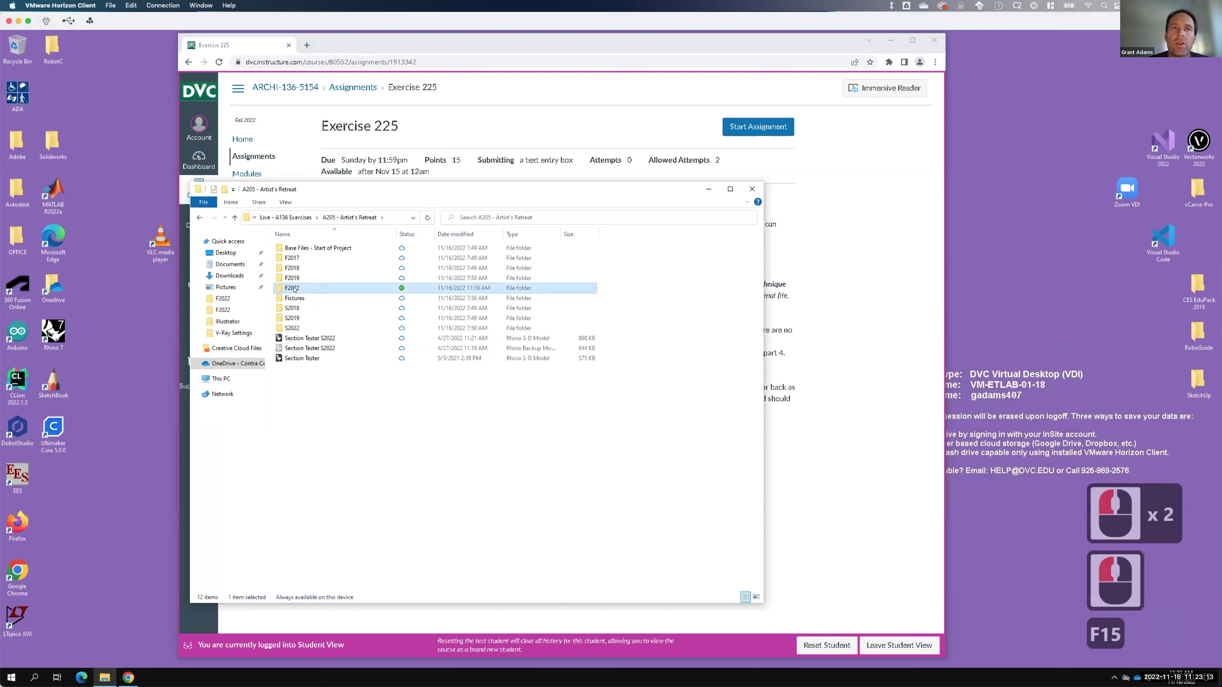
# Step: Check the F2022 folder's offline availability options and go back up to the OneDrive root folder
pyautogui.rightClick(294, 288)
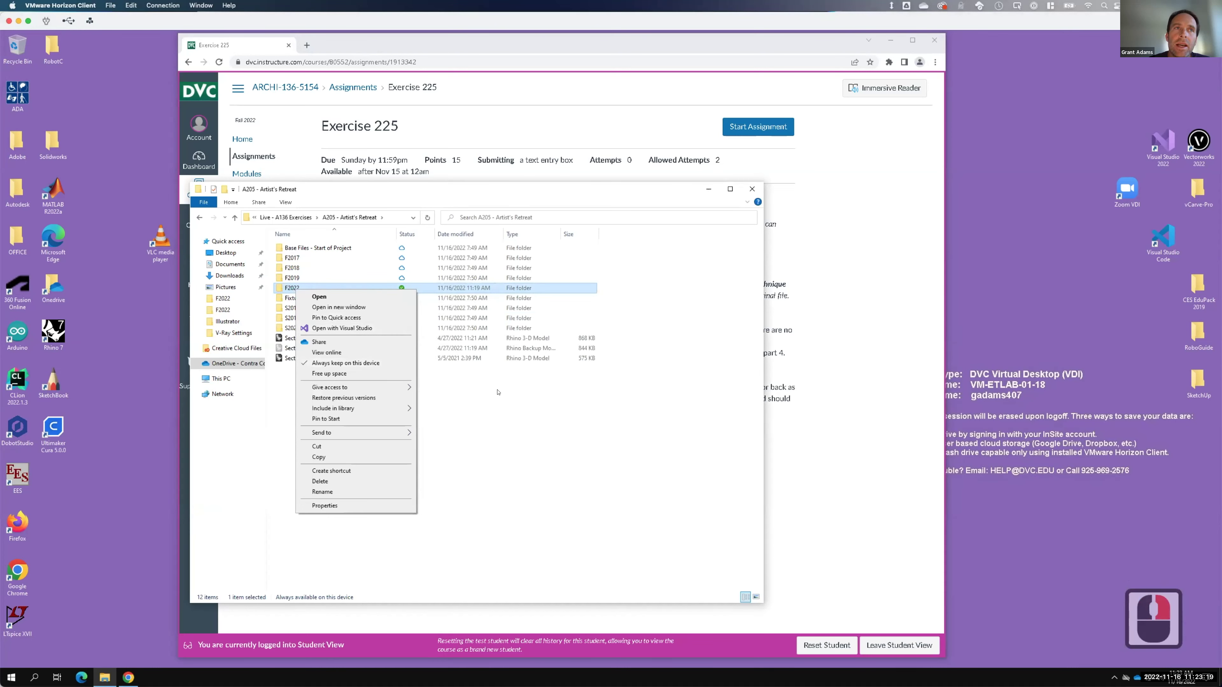
pyautogui.click(270, 239)
pyautogui.click(200, 217)
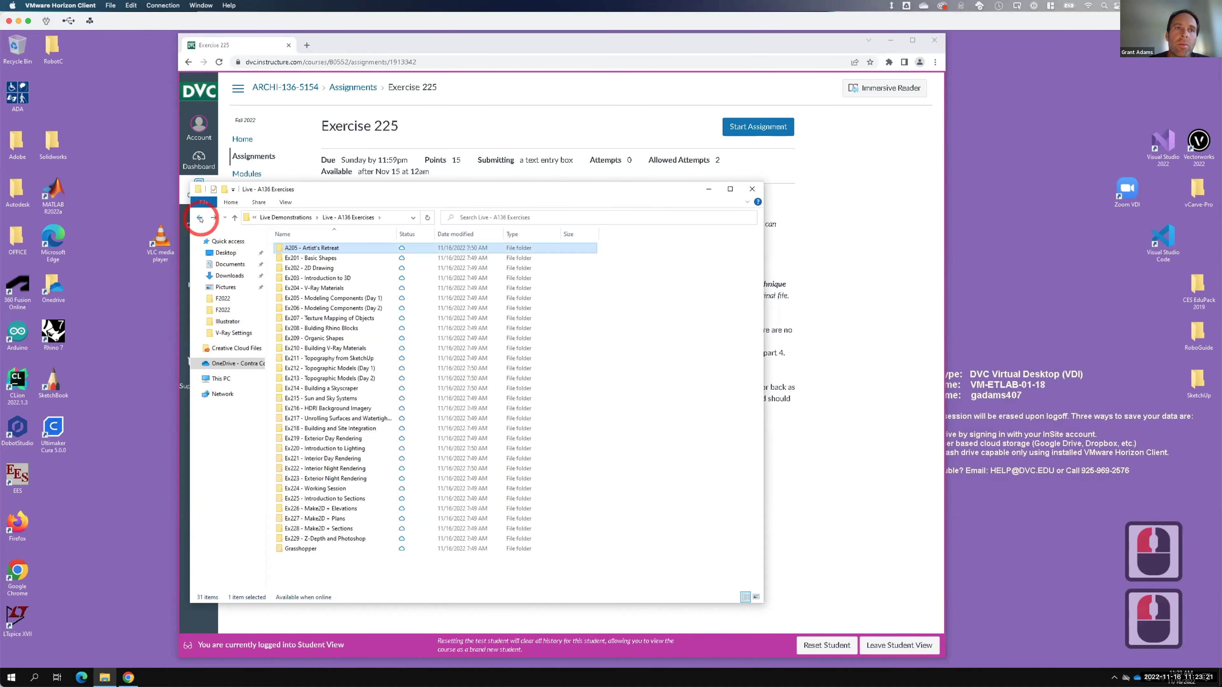
pyautogui.click(302, 376)
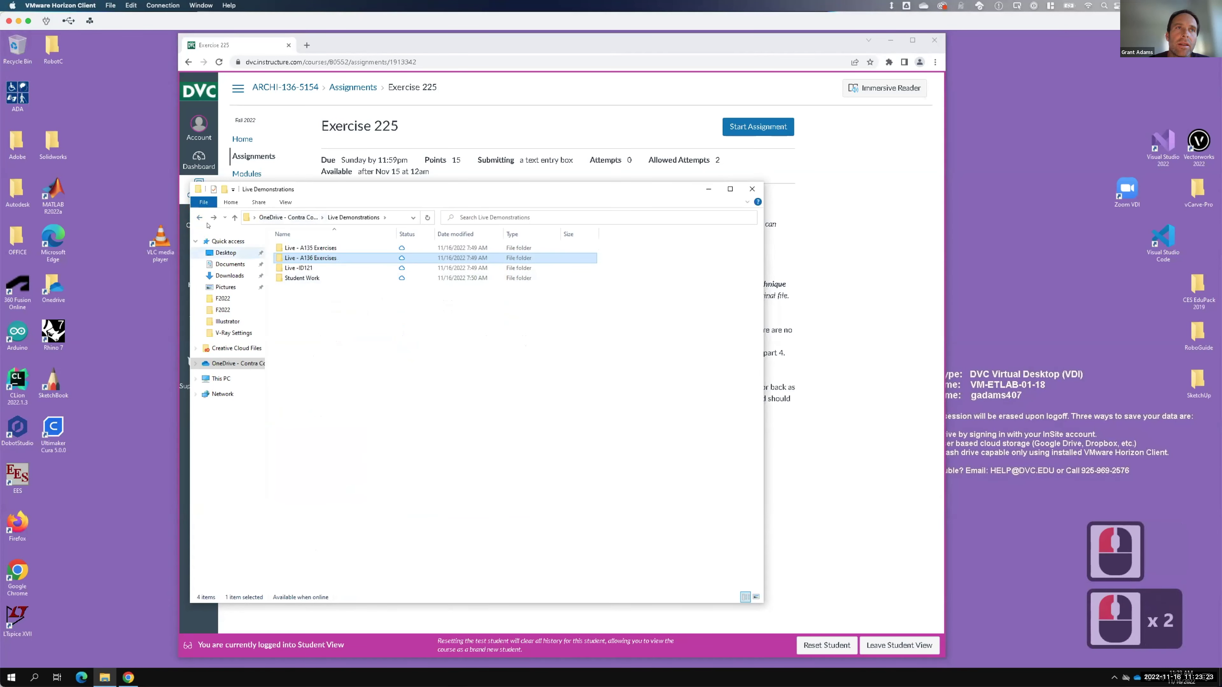
pyautogui.click(199, 217)
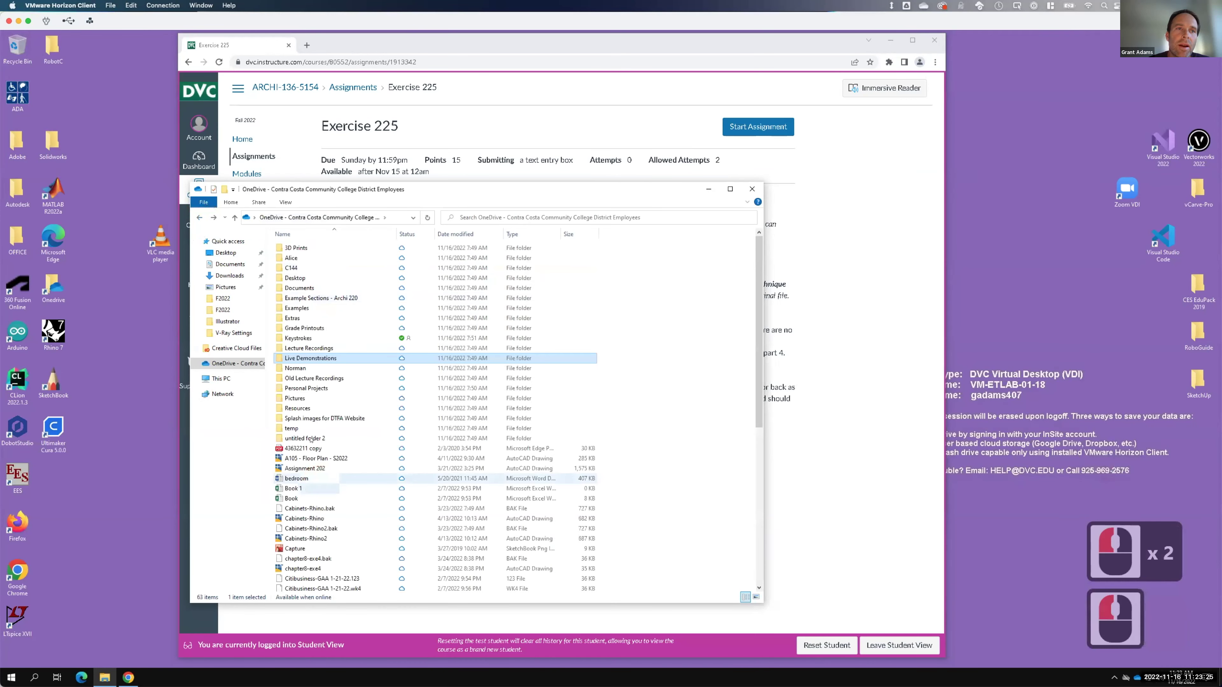
# Step: Look through the Resources folder and return to the OneDrive root folder
pyautogui.click(299, 409)
pyautogui.doubleClick(299, 409)
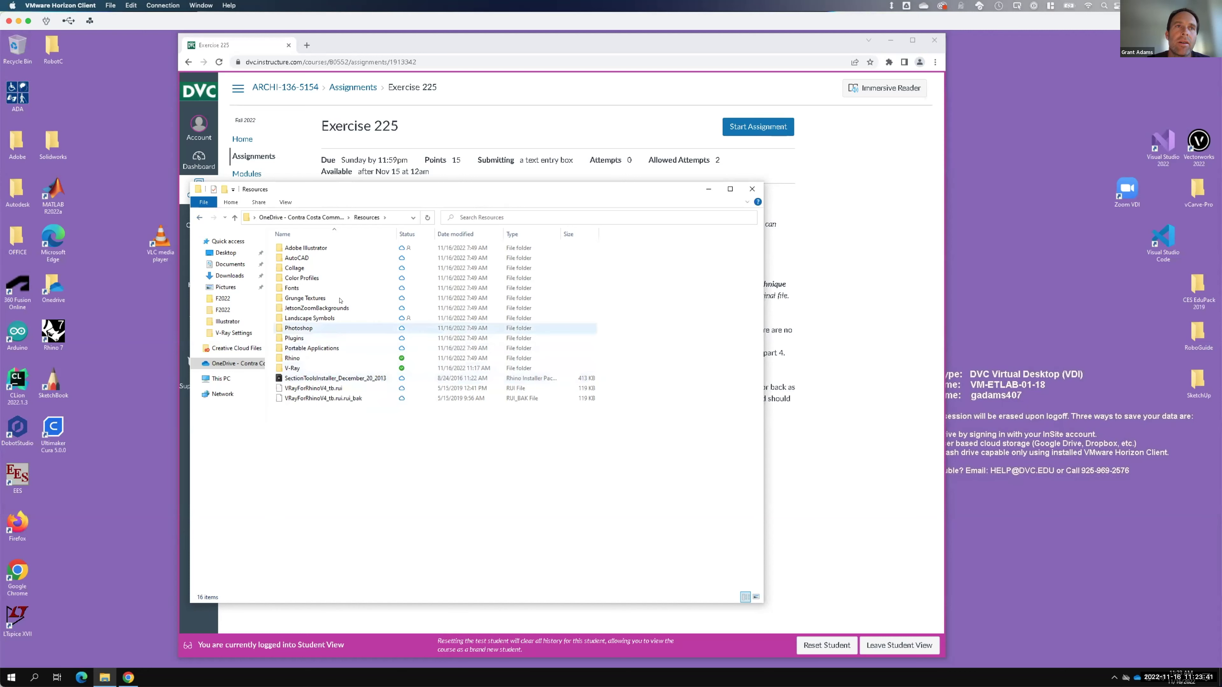
pyautogui.click(232, 364)
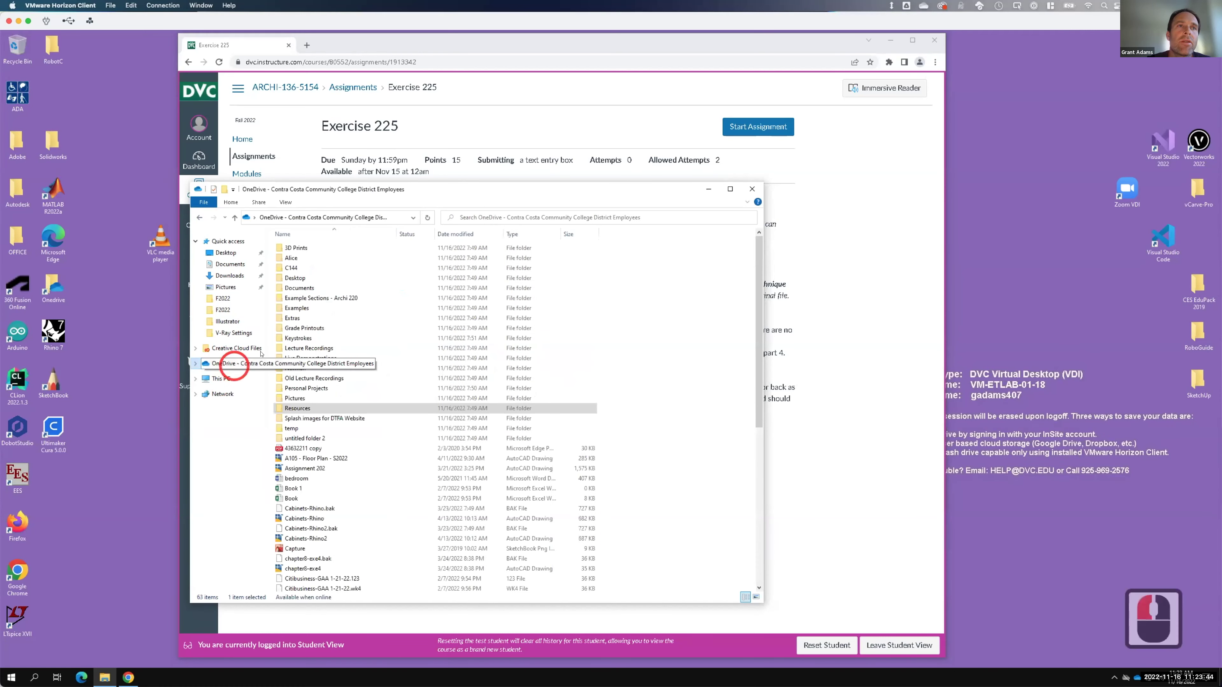
# Step: Open the caffeine folder inside the Keystrokes folder
pyautogui.doubleClick(300, 338)
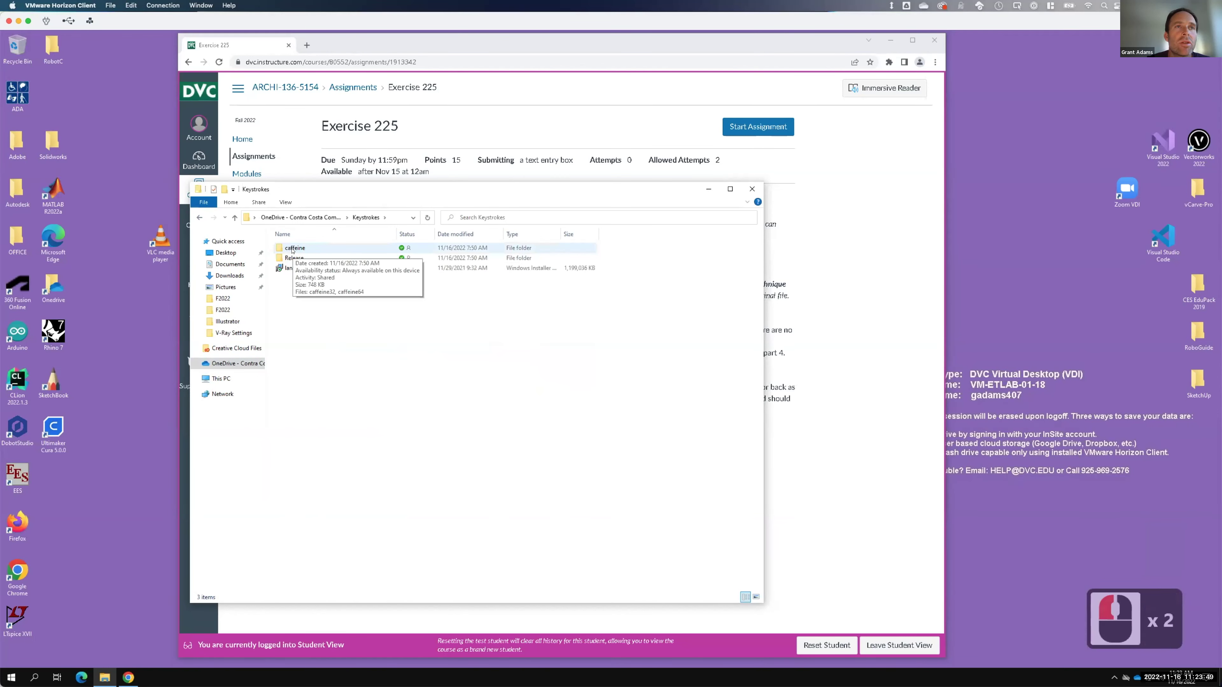
pyautogui.doubleClick(292, 249)
pyautogui.doubleClick(292, 258)
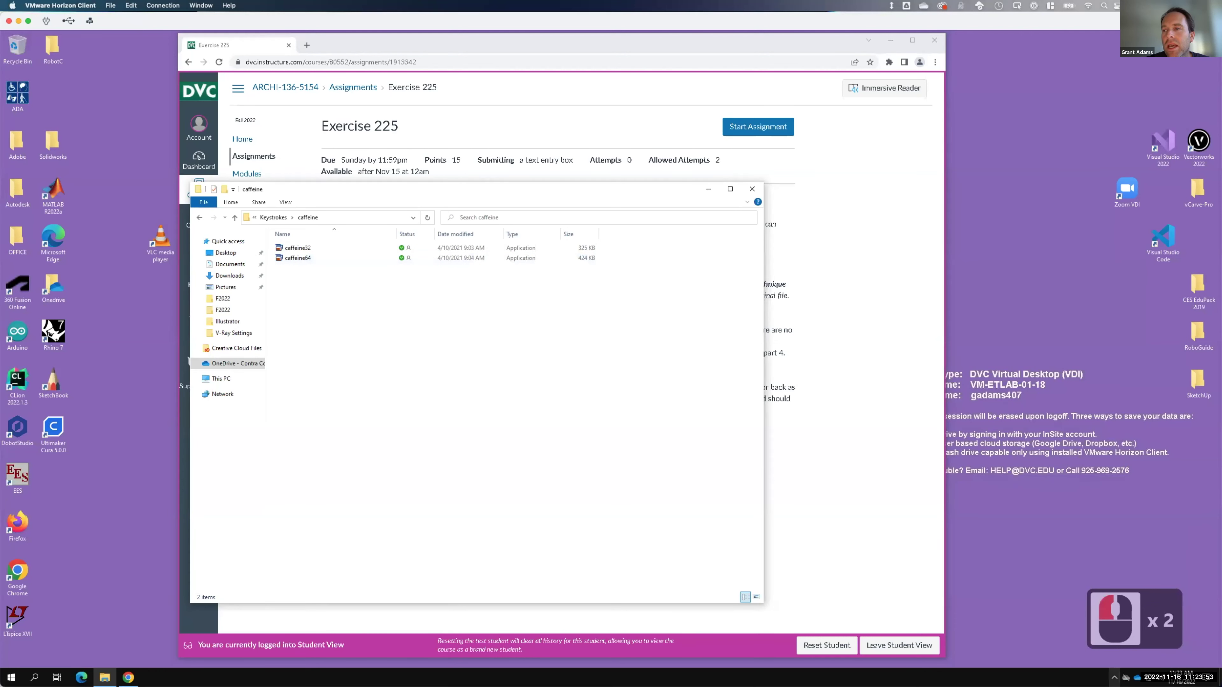
# Step: Review the running Caffeine utility's Active for durations and close the file browser window
pyautogui.click(1113, 677)
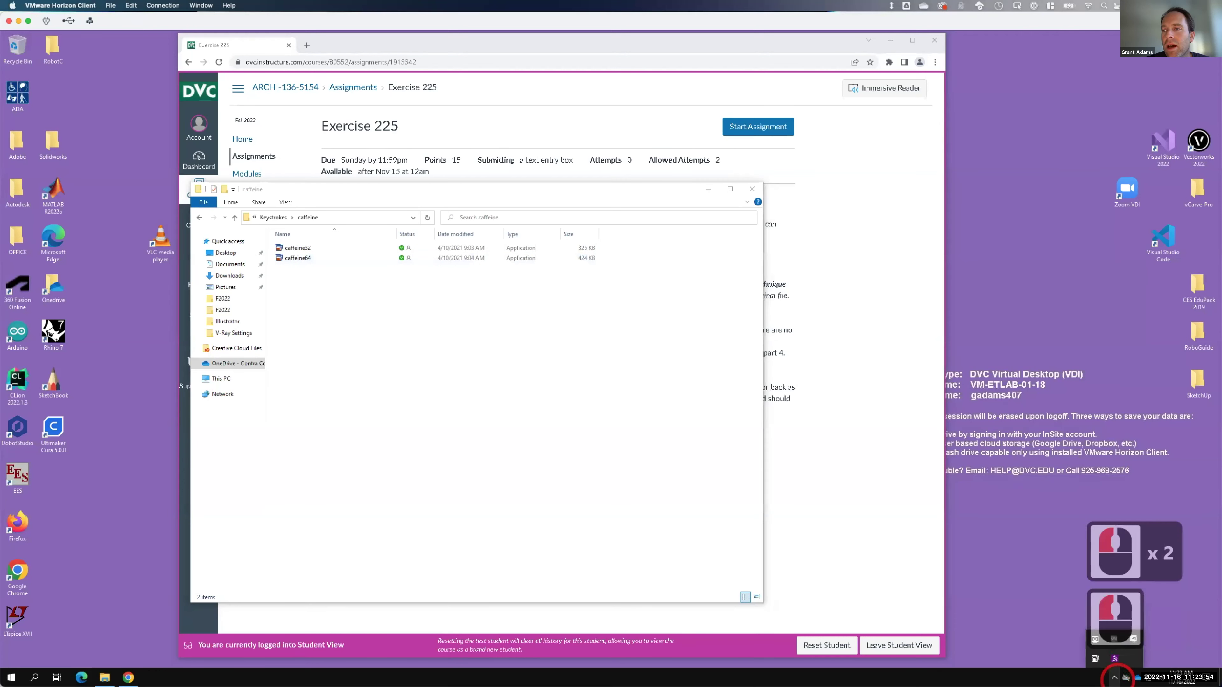
pyautogui.rightClick(1094, 659)
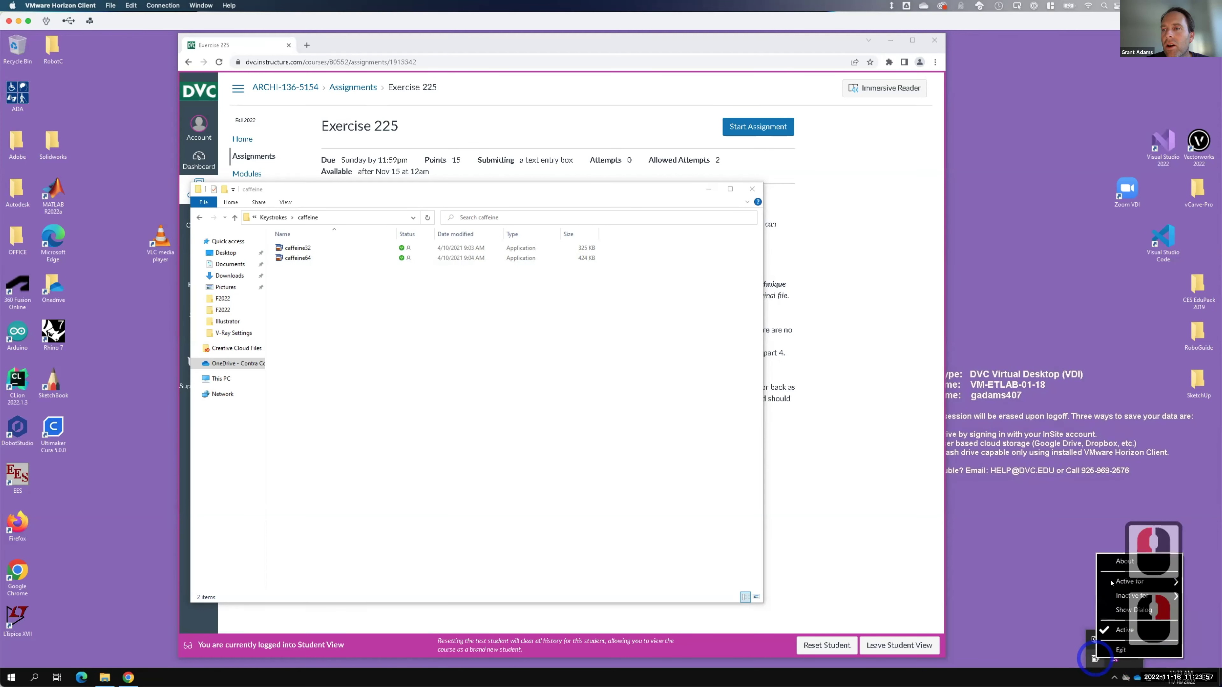
pyautogui.moveTo(1116, 579)
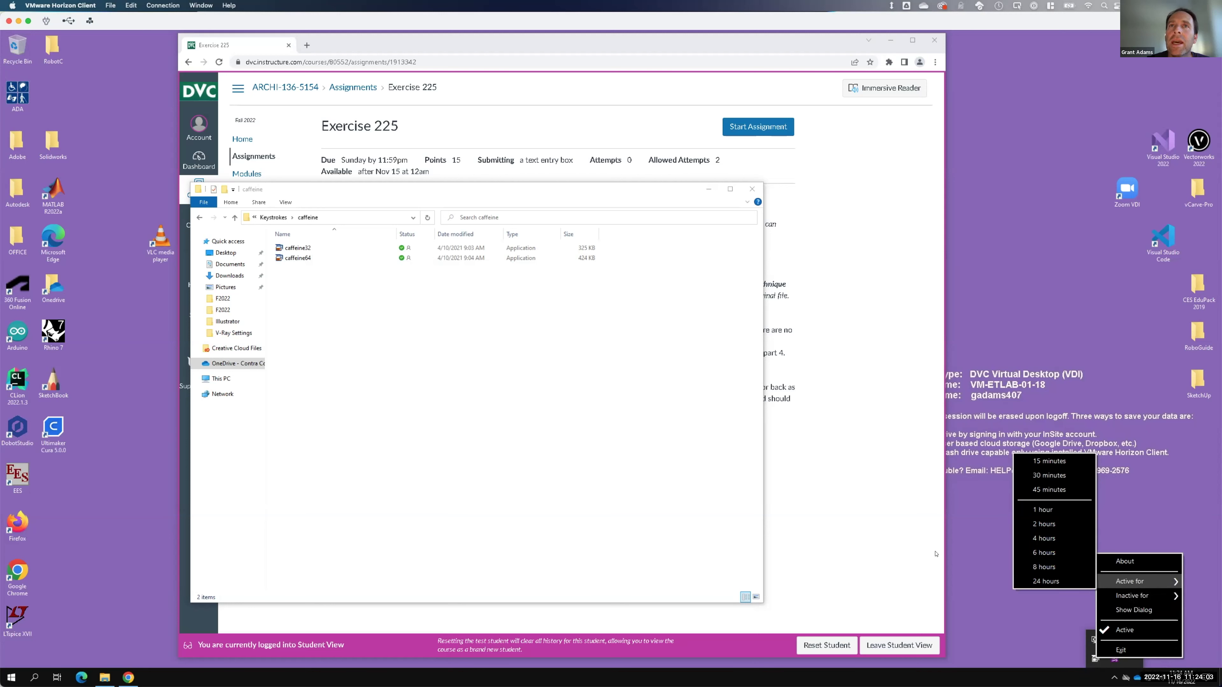
pyautogui.click(592, 364)
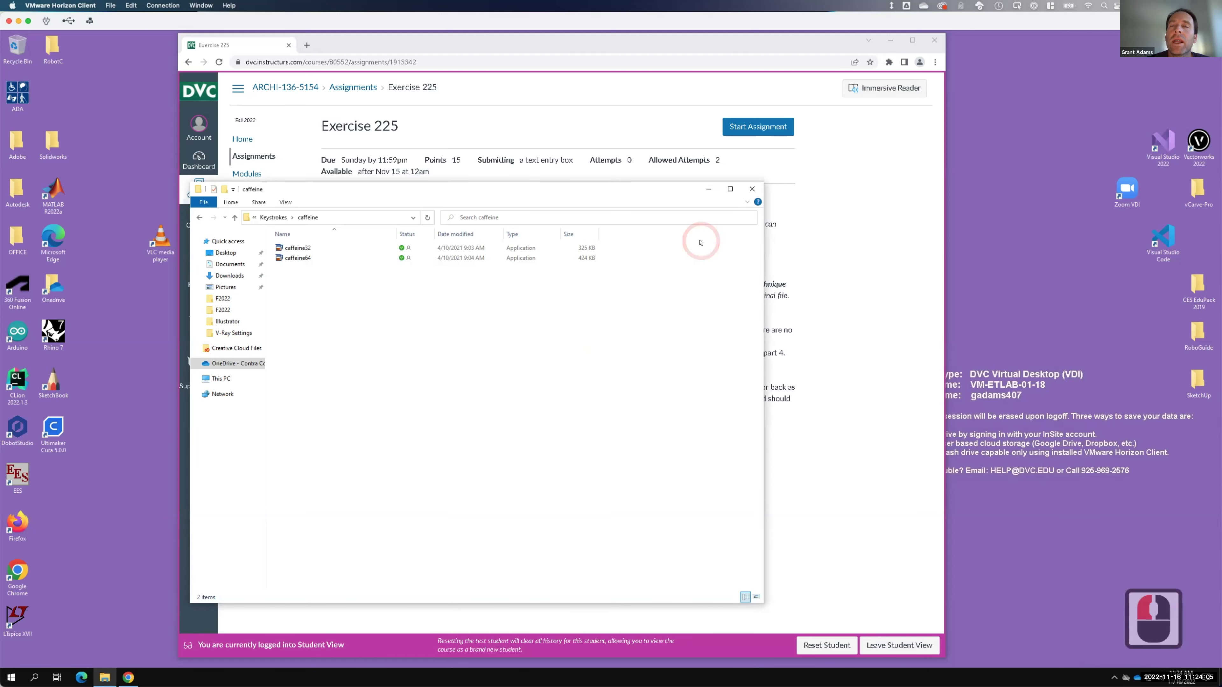
pyautogui.click(752, 190)
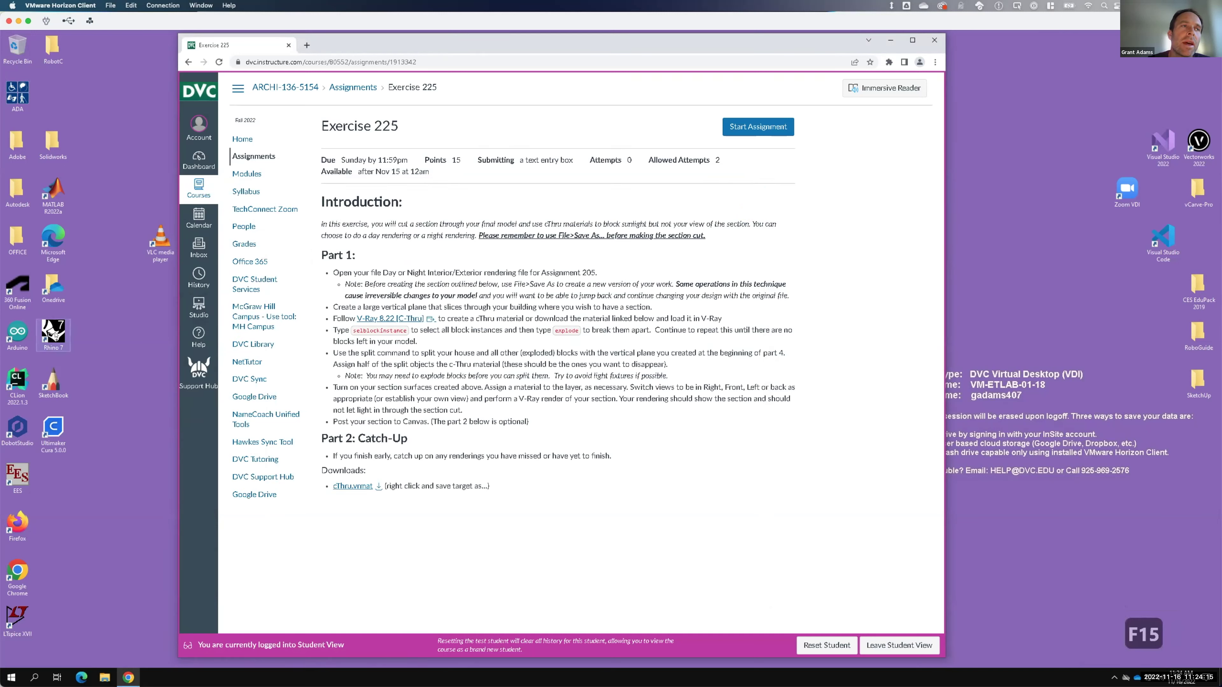
# Step: Launch Rhino 7 from the desktop and dismiss its usage statistics notice
pyautogui.doubleClick(55, 335)
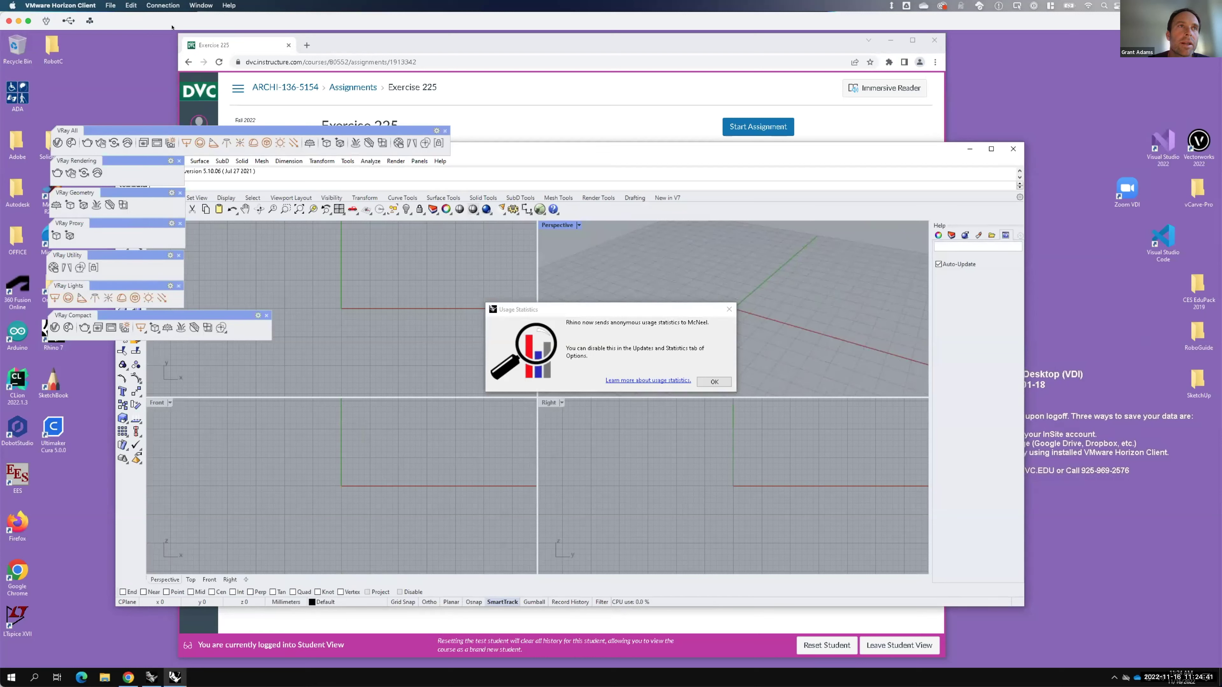
pyautogui.doubleClick(716, 380)
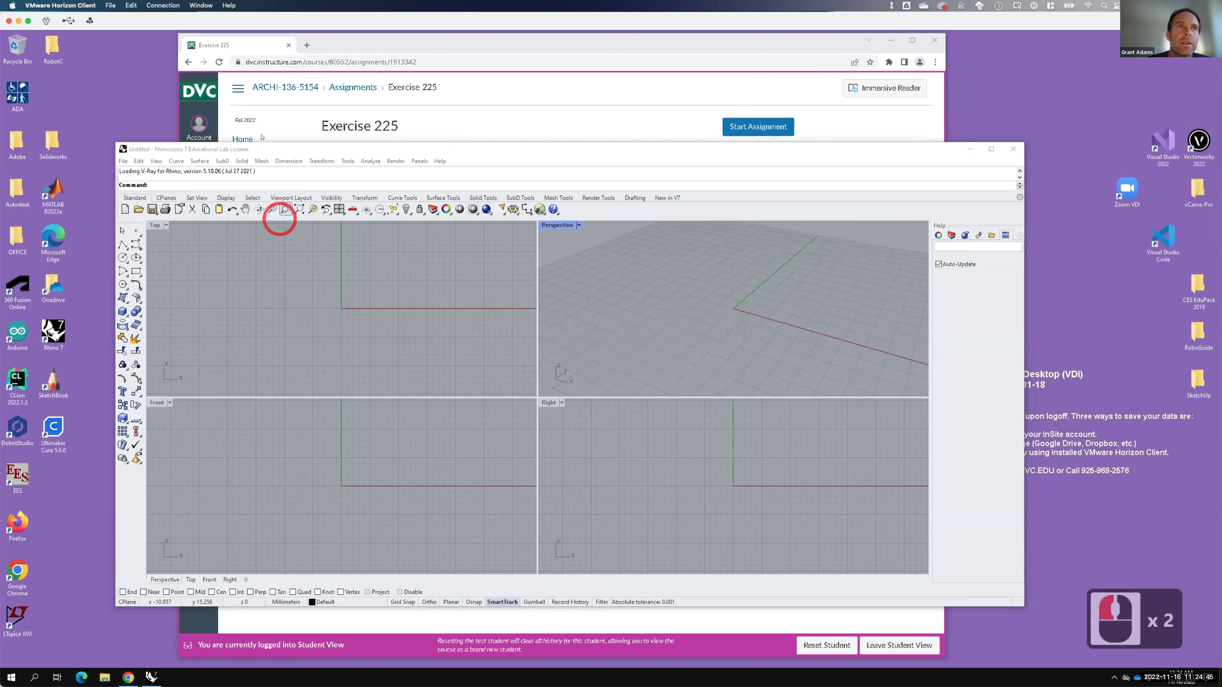
pyautogui.click(263, 153)
# Step: Close the floating V-Ray Compact, Lights, Utility, Proxy, Geometry and Rendering toolbars
pyautogui.click(266, 318)
pyautogui.click(178, 286)
pyautogui.click(179, 256)
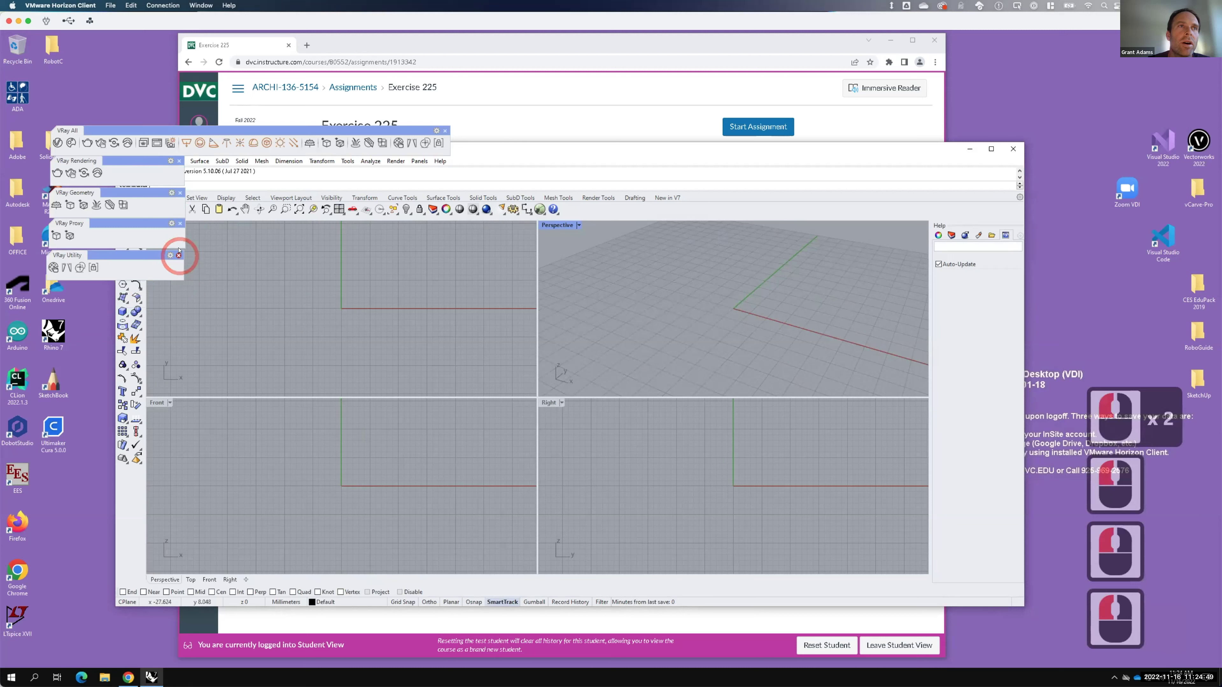
pyautogui.click(179, 223)
pyautogui.click(179, 192)
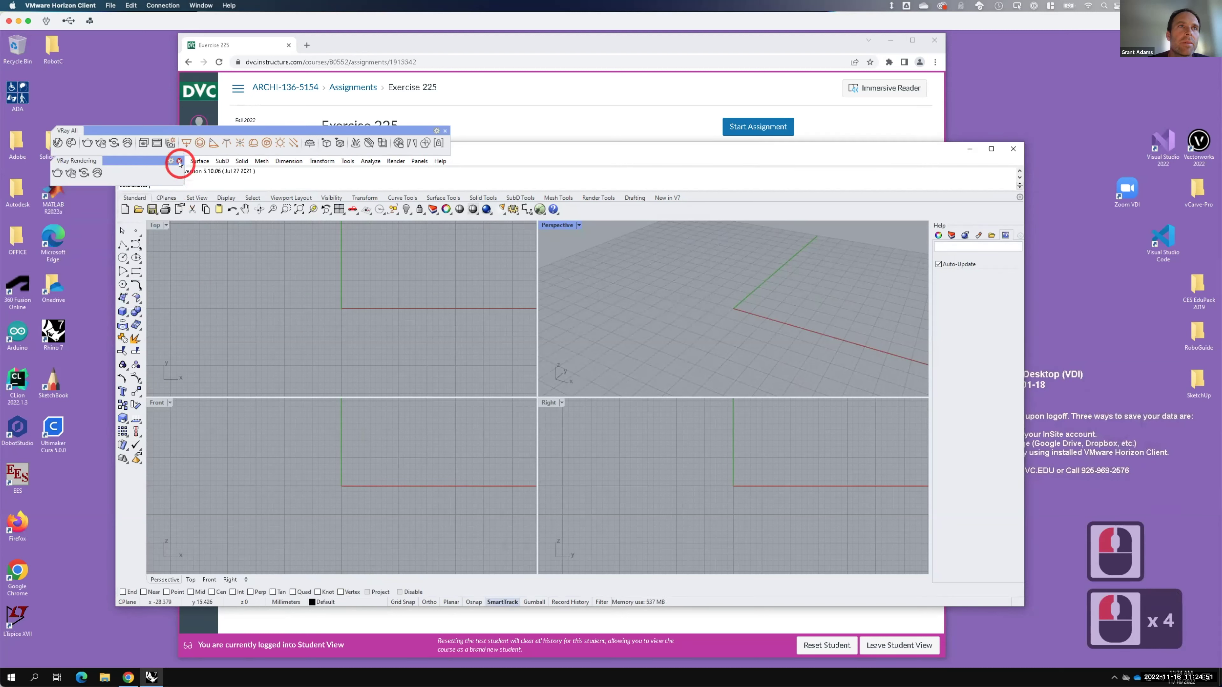
pyautogui.click(179, 161)
# Step: Dock the VRay All toolbar in its own row below the command line and maximize the Rhino window
pyautogui.moveTo(250, 130); pyautogui.dragTo(182, 176)
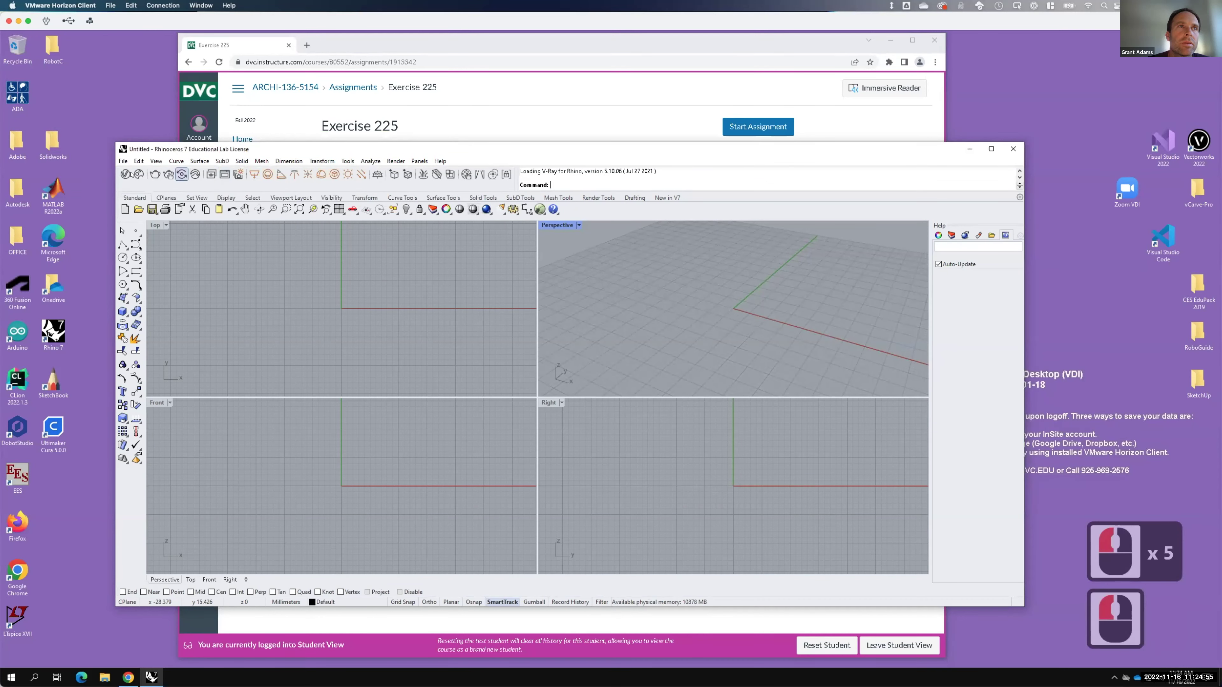
pyautogui.moveTo(118, 185); pyautogui.dragTo(124, 197)
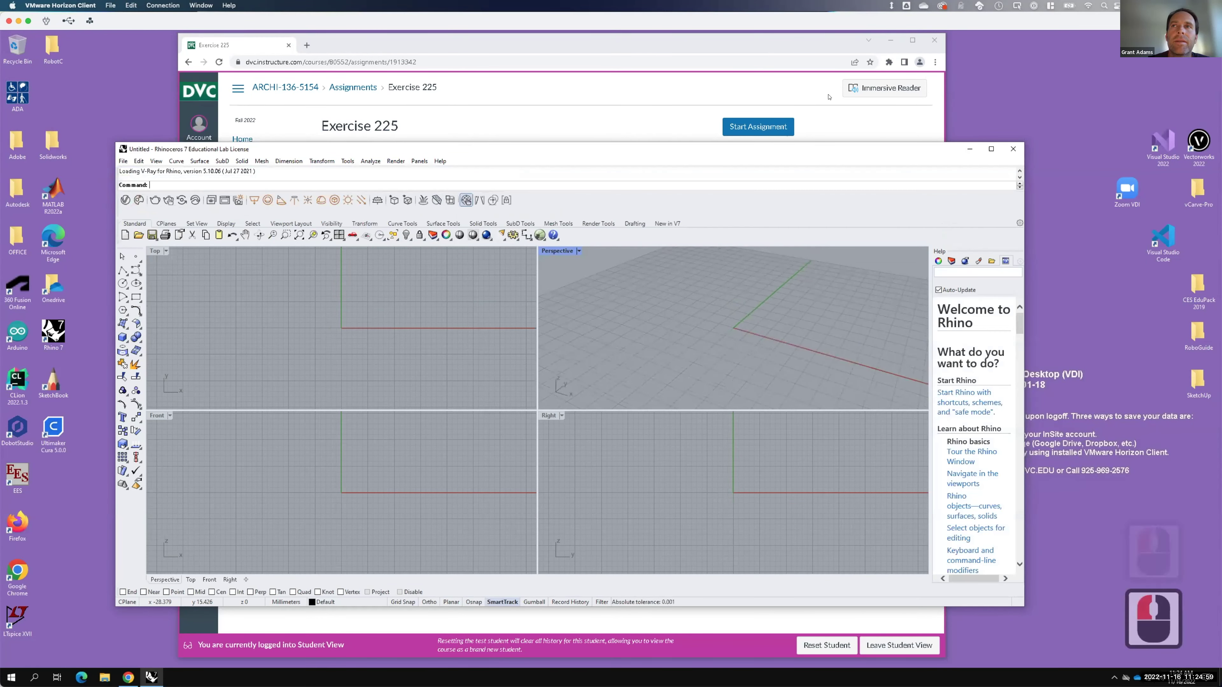
pyautogui.click(990, 149)
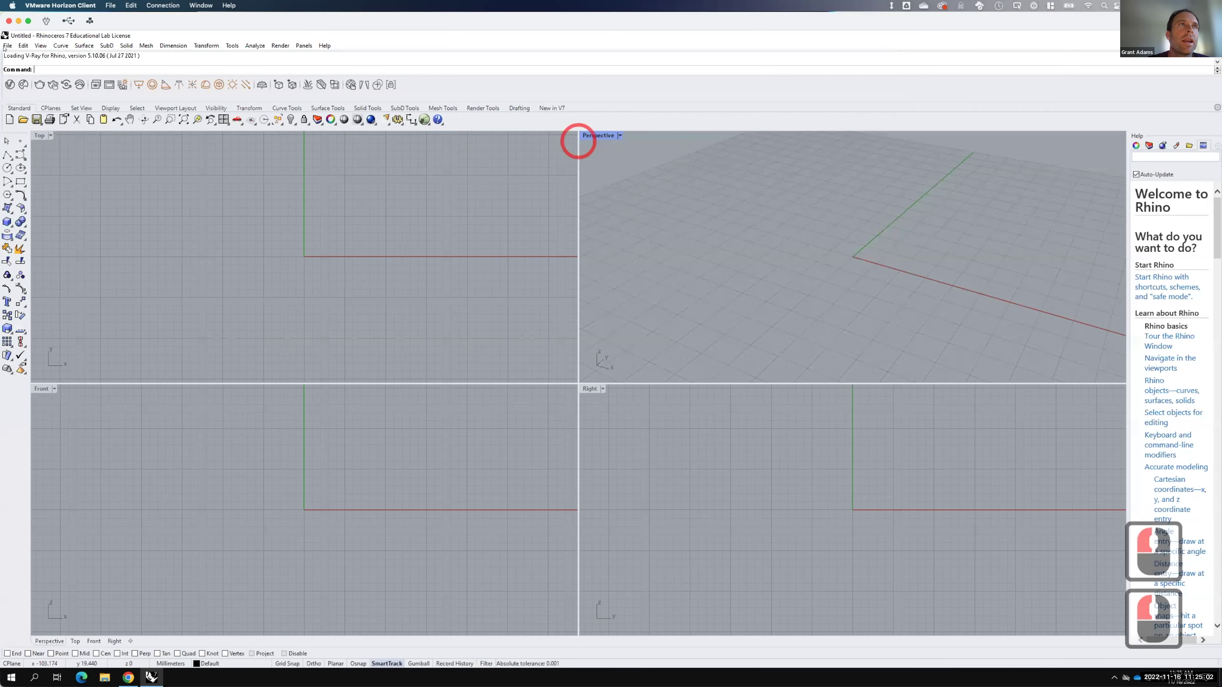
# Step: Open the MasterSite_Ocean model from Live Demonstrations, Live - A136 Exercises, A205 - Artist's Retreat, F2022 on OneDrive, without saving the untitled file
pyautogui.click(7, 46)
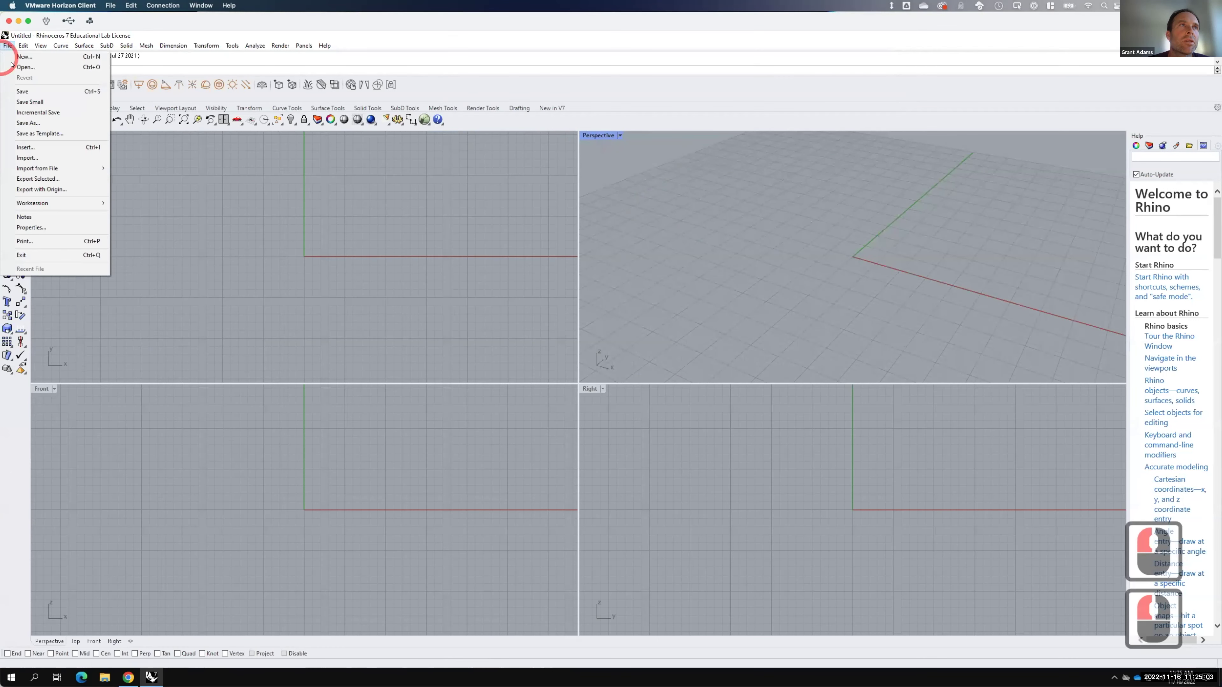
pyautogui.click(27, 67)
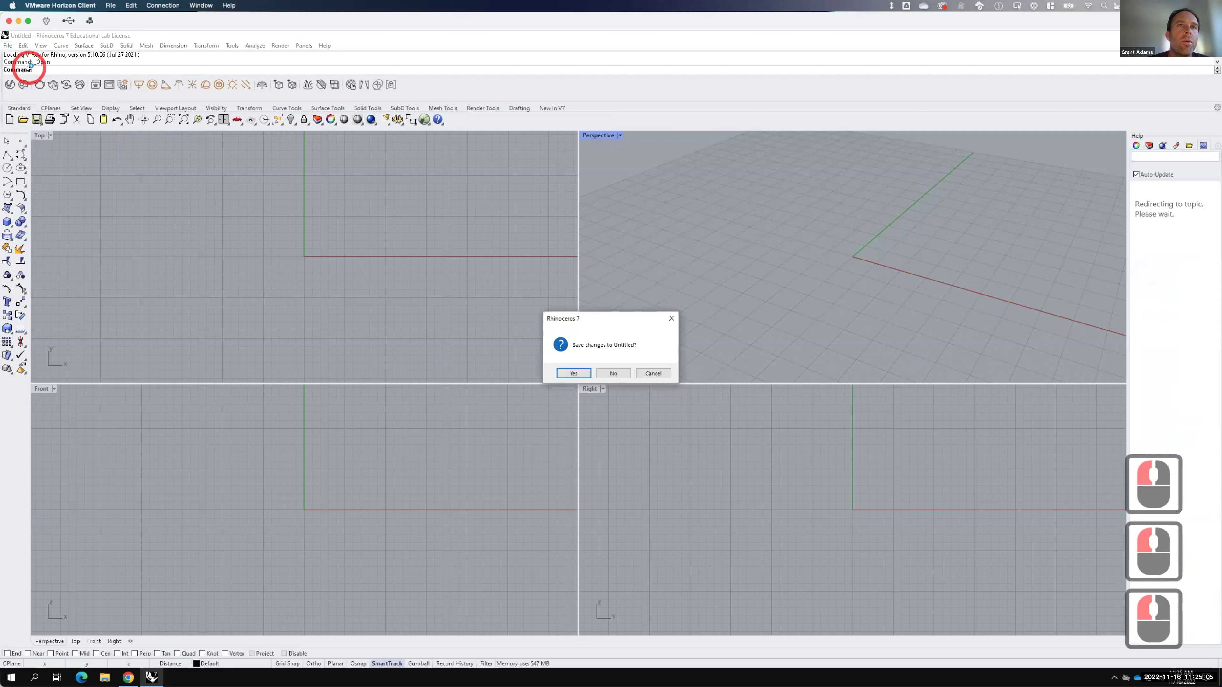
pyautogui.click(628, 375)
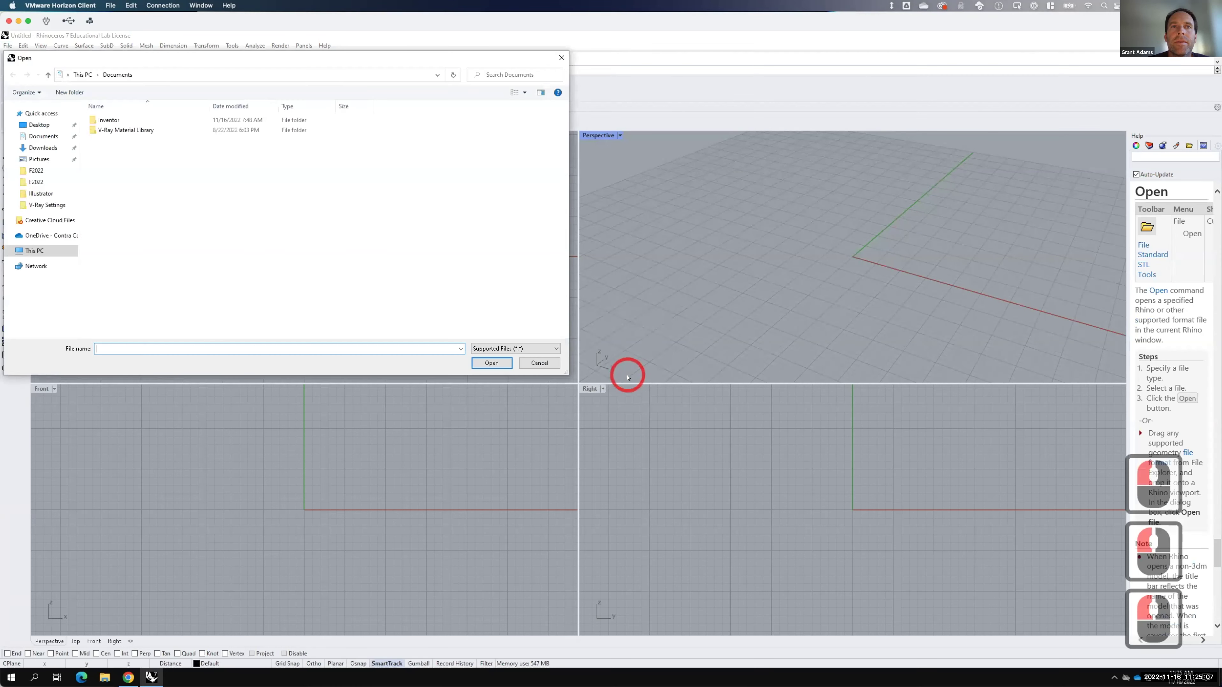
pyautogui.click(43, 236)
pyautogui.press('F15')
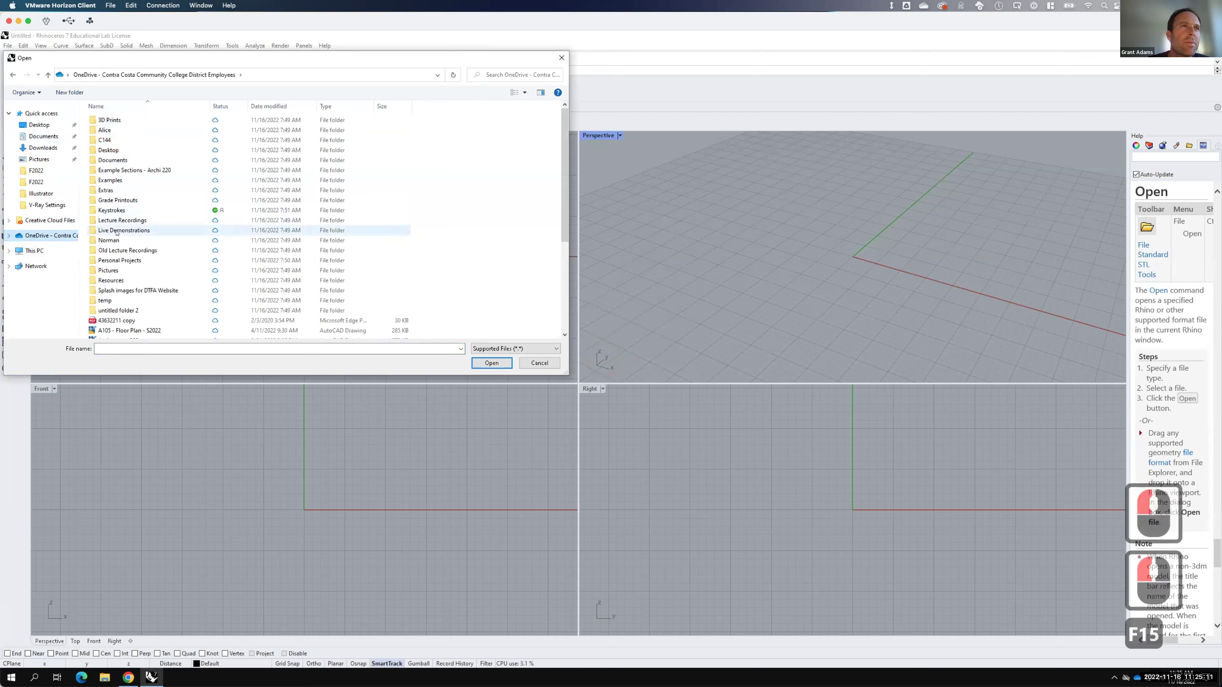
pyautogui.doubleClick(116, 231)
pyautogui.click(124, 130)
pyautogui.doubleClick(125, 131)
pyautogui.doubleClick(121, 121)
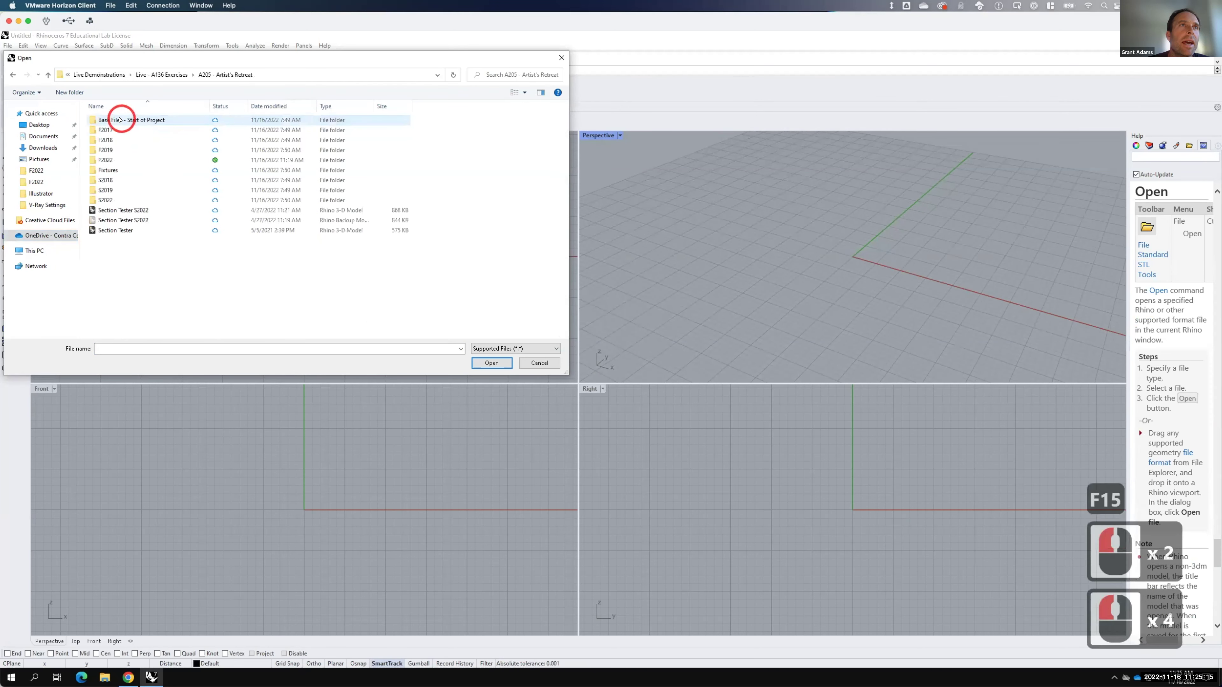
pyautogui.doubleClick(111, 163)
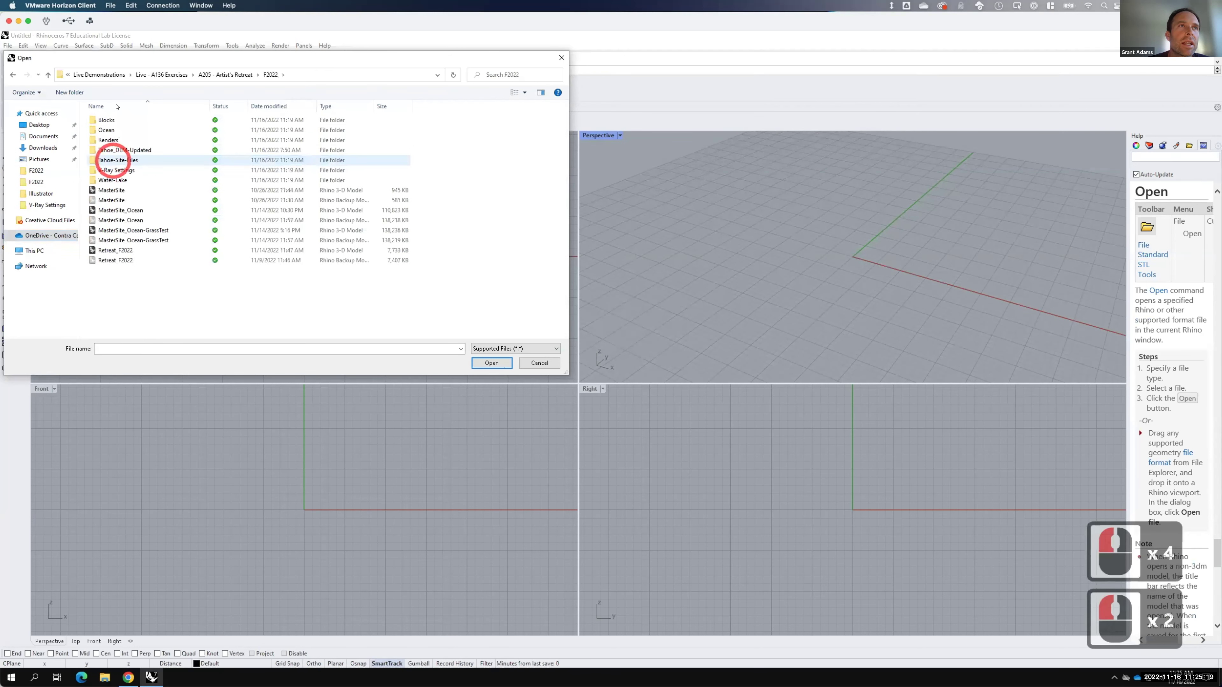
pyautogui.doubleClick(111, 211)
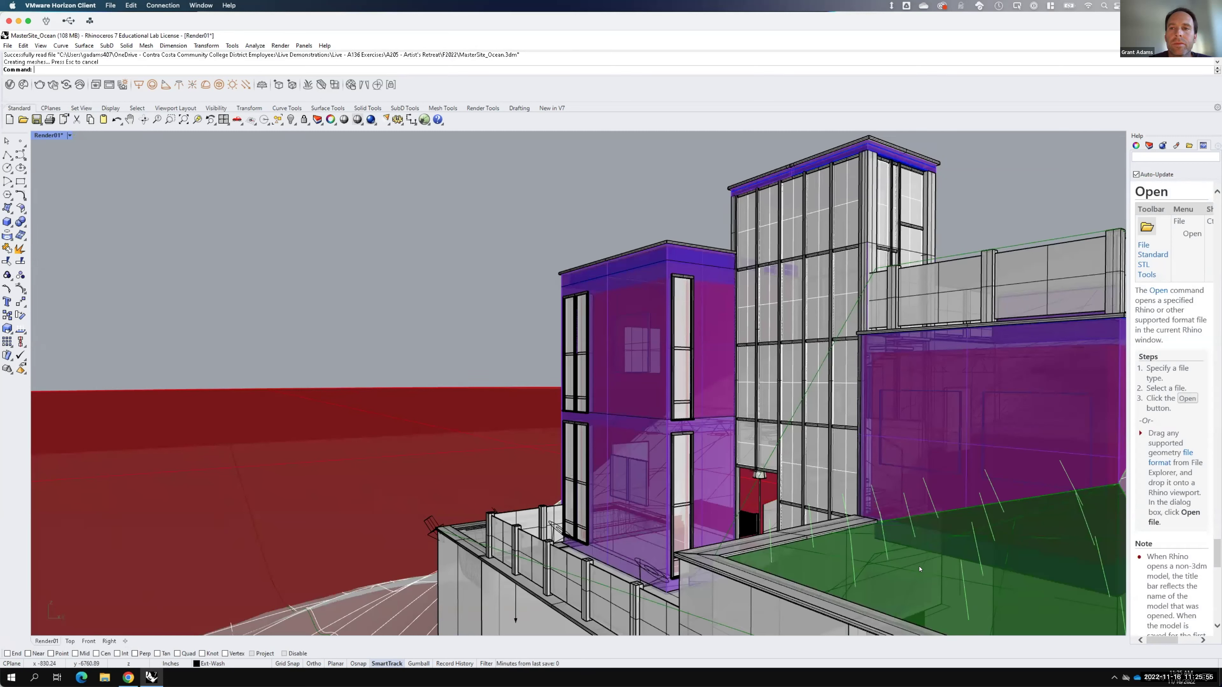
# Step: Select the green grass surface beside the building and set the current renderer to V-Ray for Rhino
pyautogui.click(938, 562)
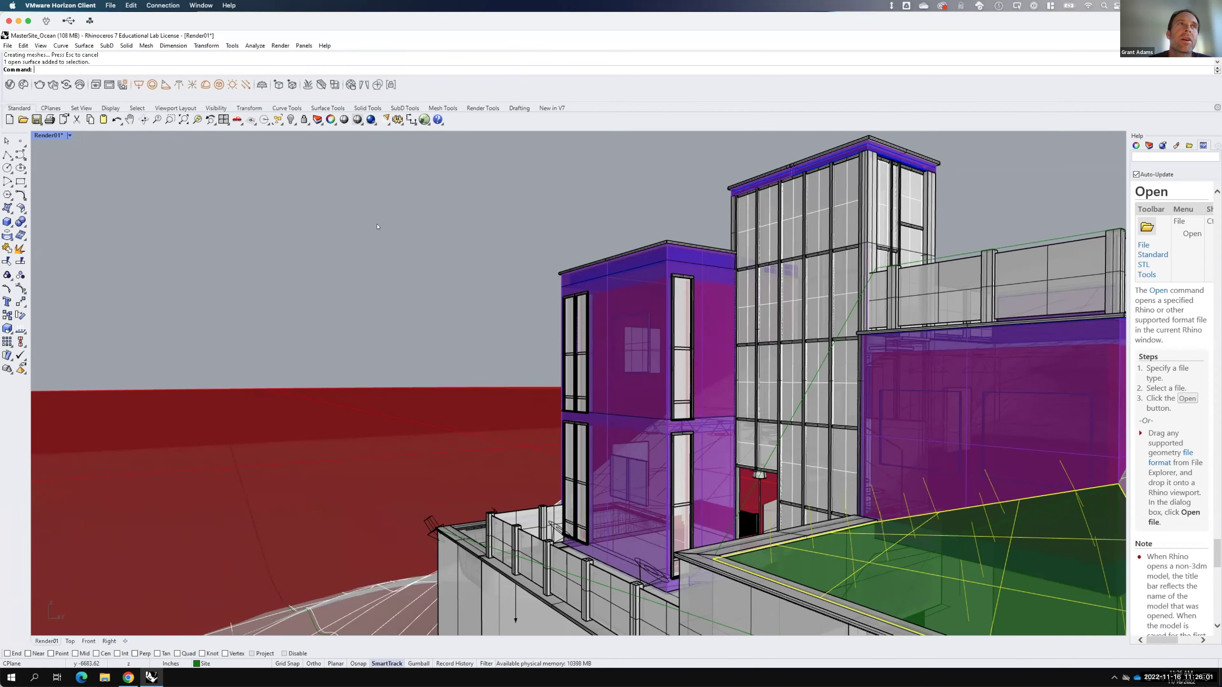
pyautogui.click(10, 85)
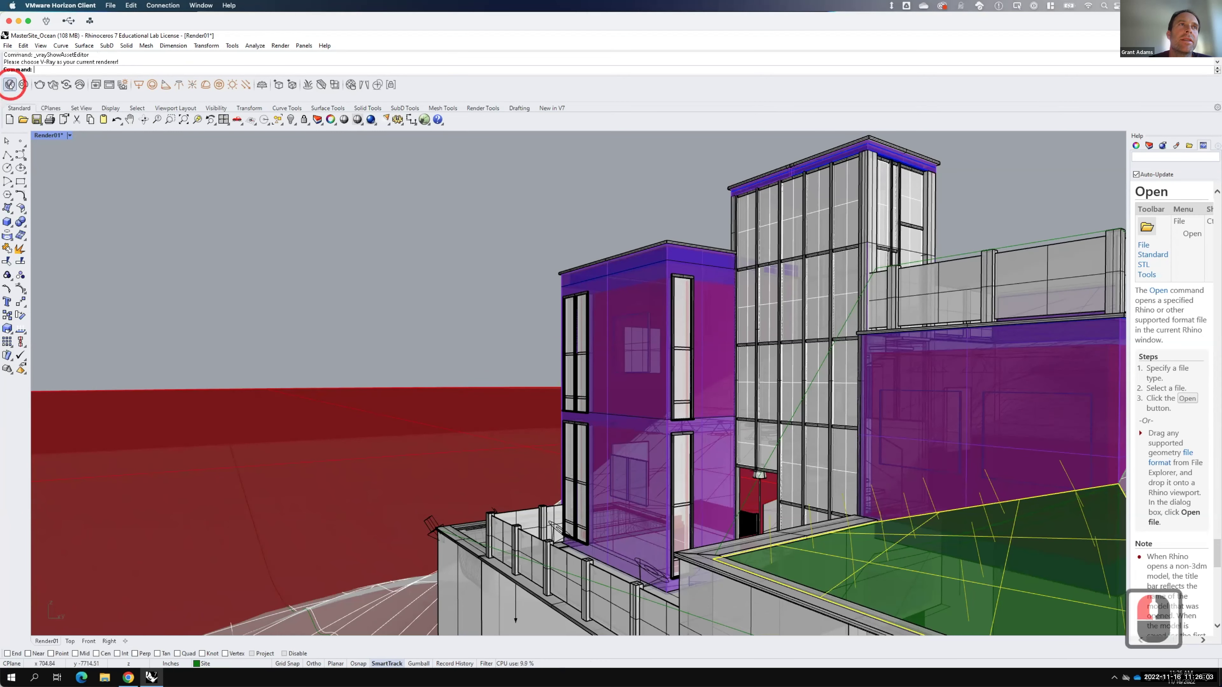
pyautogui.click(280, 45)
pyautogui.click(323, 45)
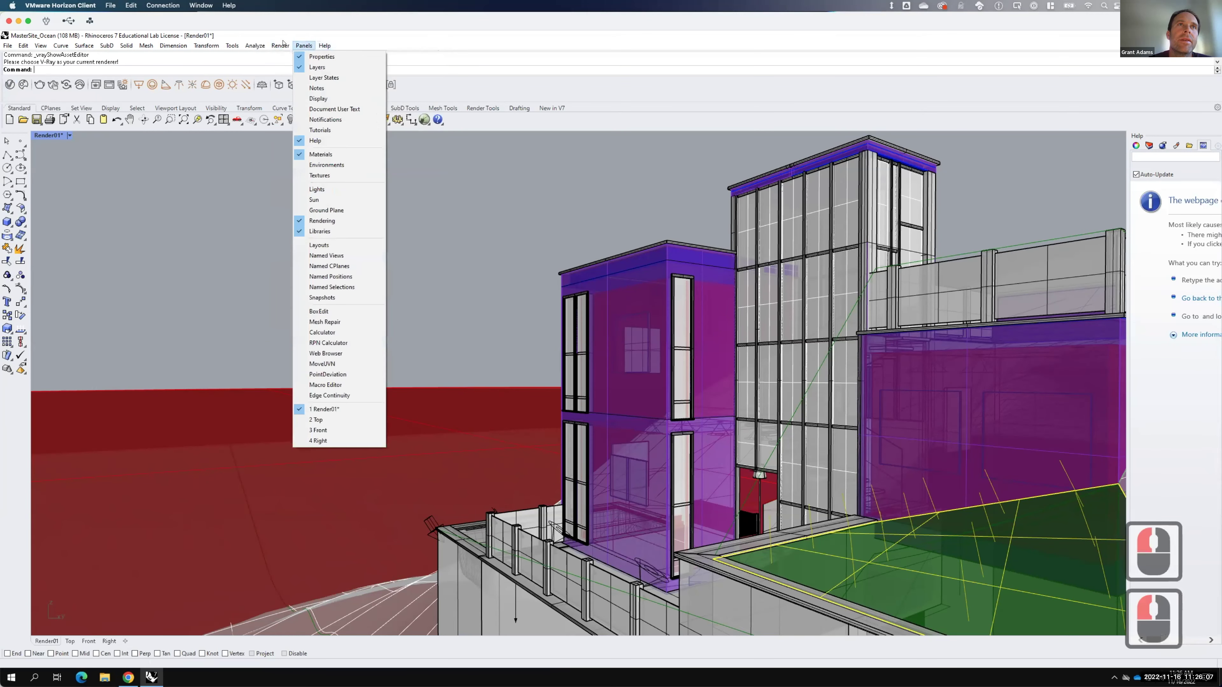
pyautogui.moveTo(280, 45)
pyautogui.moveTo(306, 314)
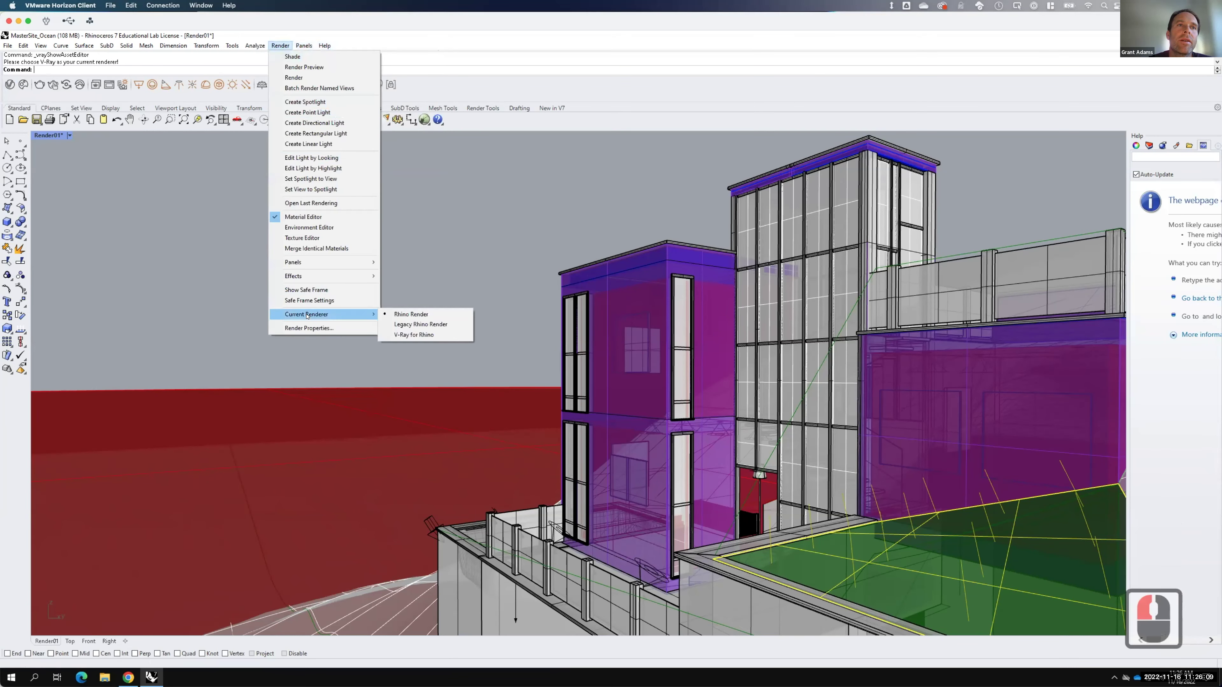
pyautogui.click(414, 334)
# Step: Open the V-Ray Asset Editor on its geometries list and view the geometry types that can be added
pyautogui.click(91, 130)
pyautogui.click(9, 85)
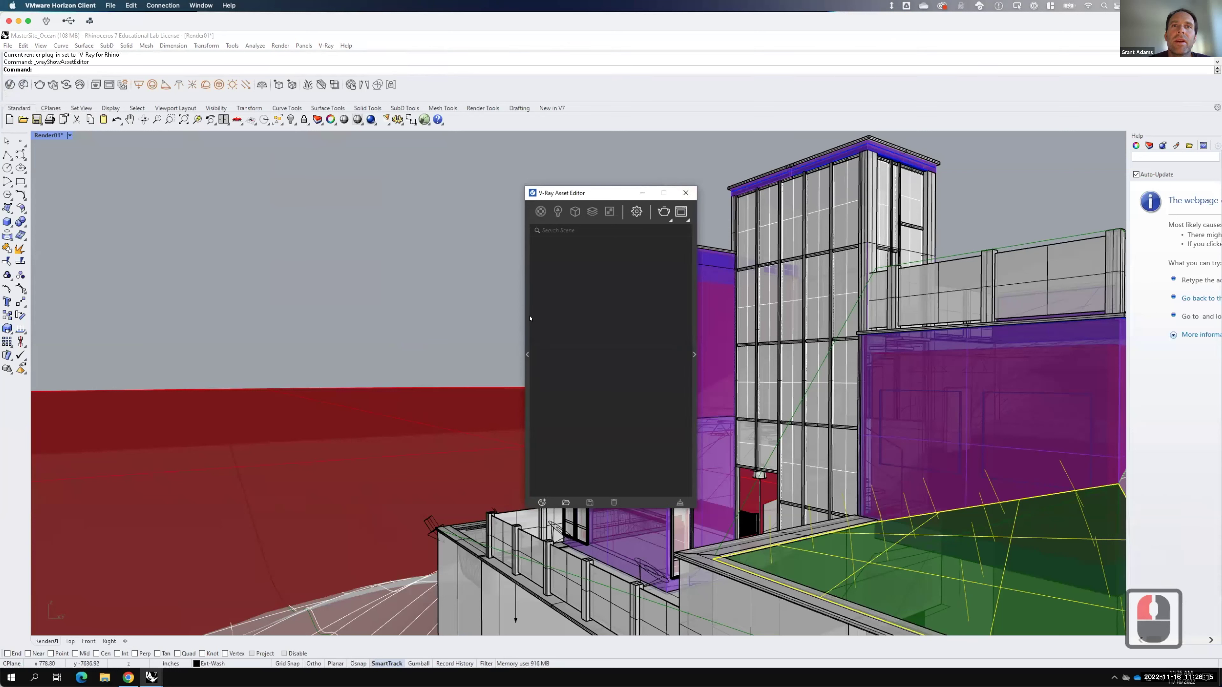
pyautogui.click(574, 212)
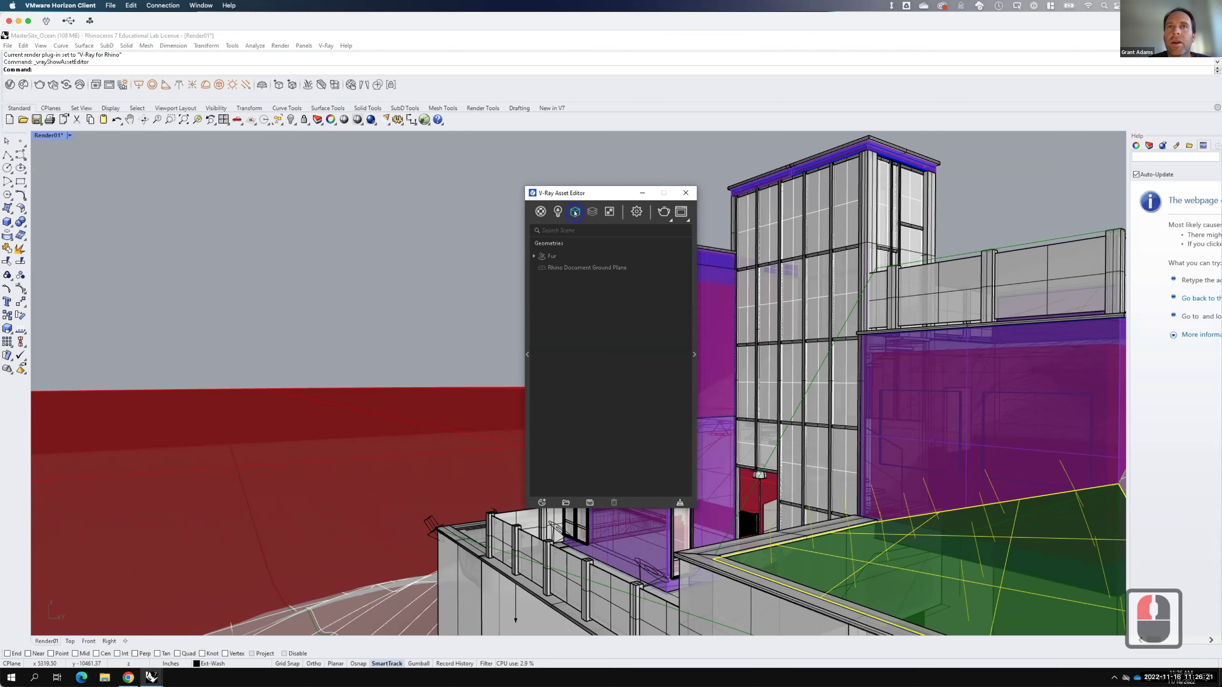
pyautogui.click(574, 215)
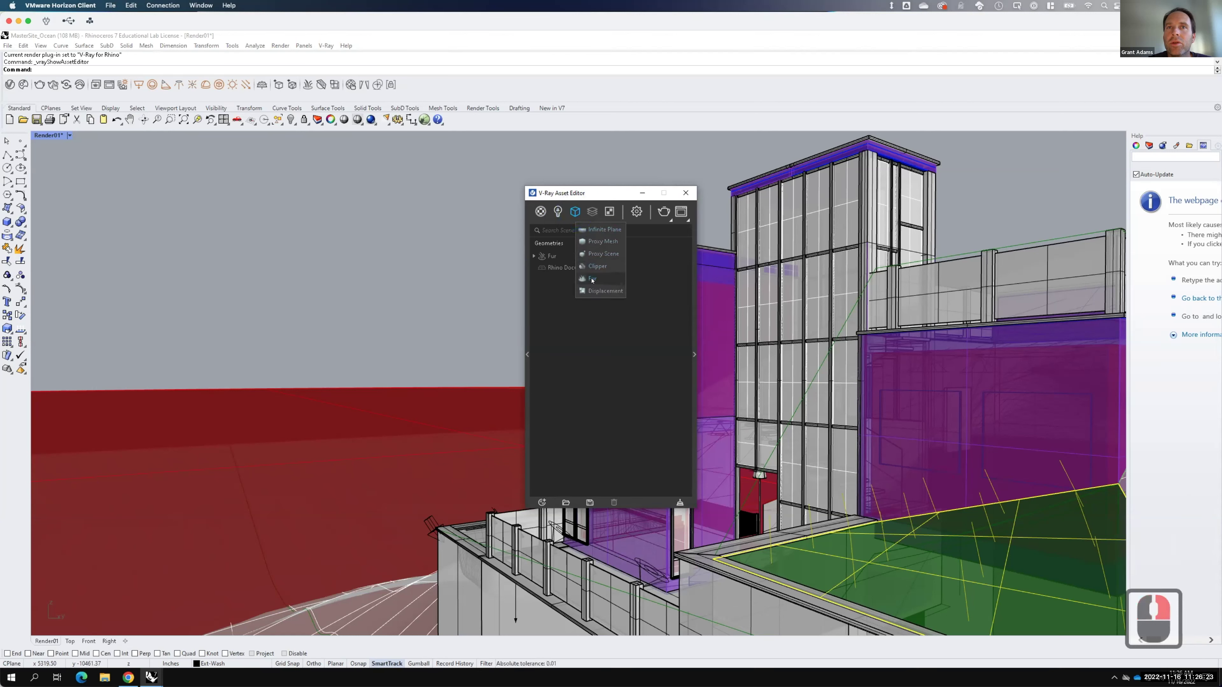
pyautogui.click(570, 333)
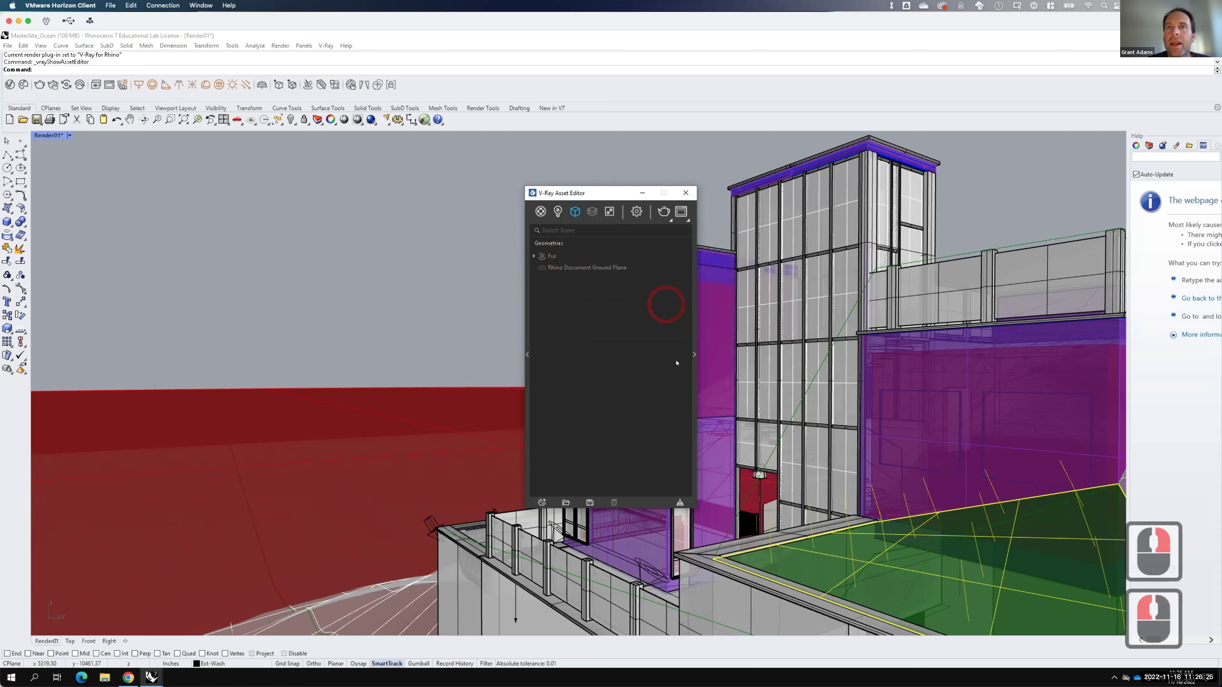
# Step: Show the Fur geometry's parameters in the Asset Editor and move the editor clear of the building
pyautogui.click(691, 354)
pyautogui.doubleClick(548, 255)
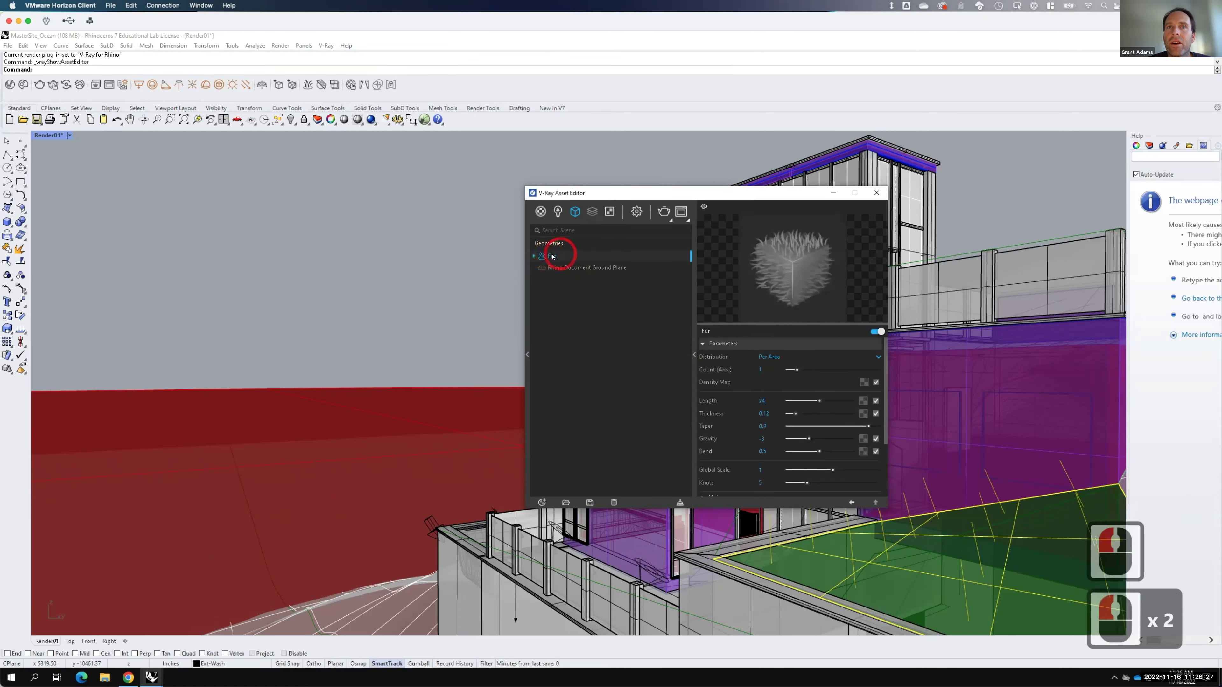
pyautogui.moveTo(601, 194); pyautogui.dragTo(372, 193)
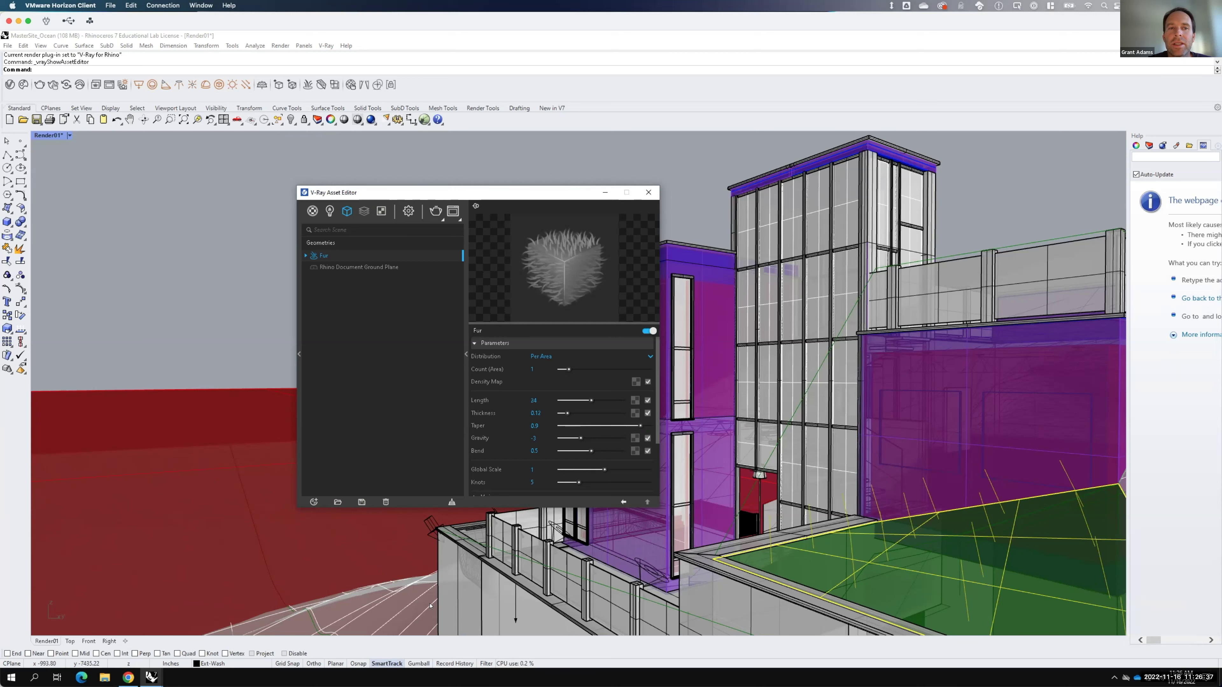
# Step: Select only the green grass surface beside the building and apply the Fur geometry to it
pyautogui.click(415, 602)
pyautogui.click(789, 569)
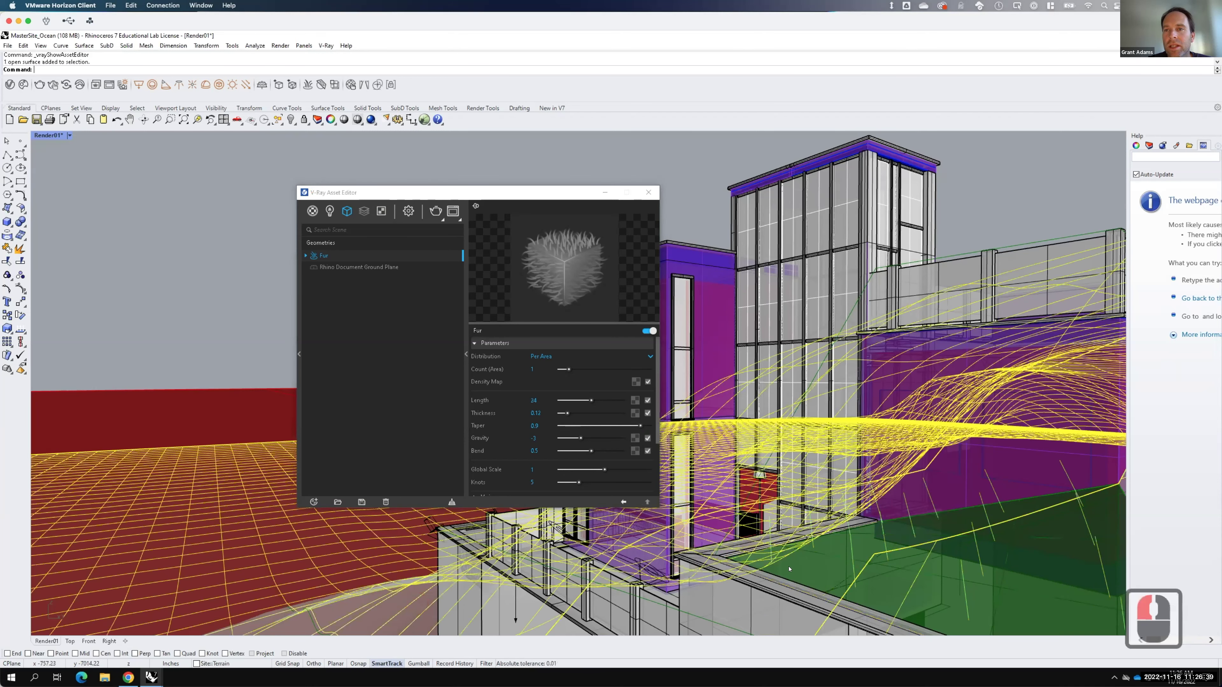
pyautogui.click(821, 557)
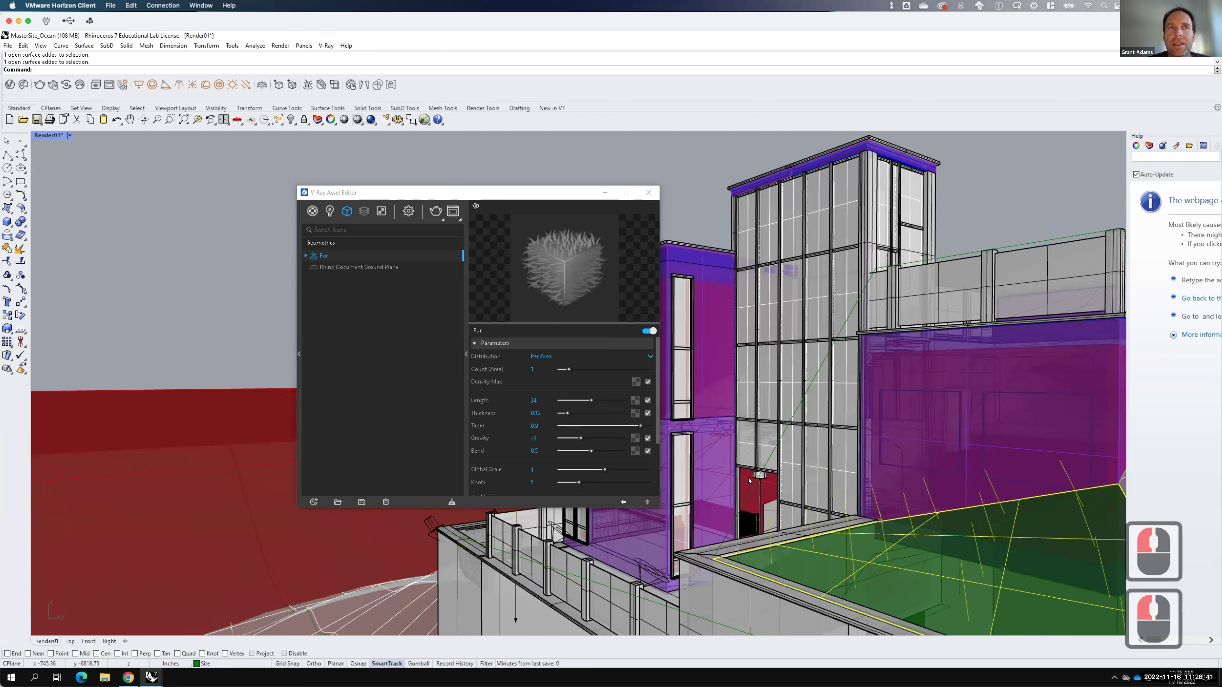
pyautogui.rightClick(324, 256)
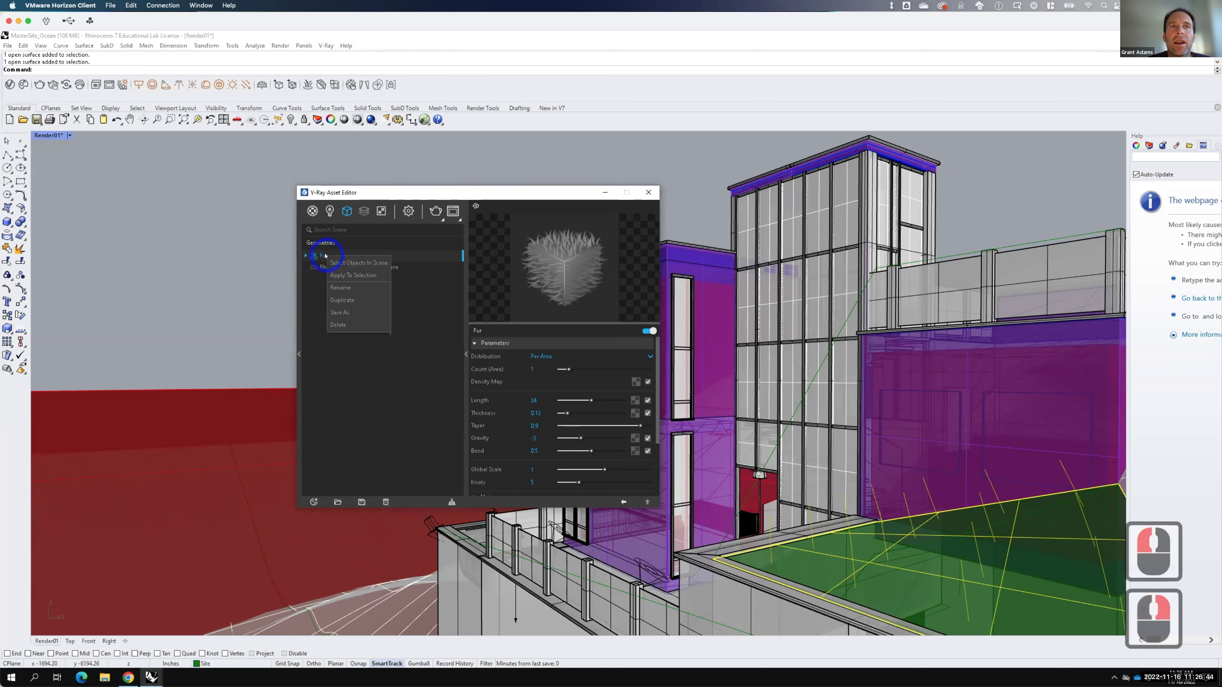
pyautogui.click(354, 275)
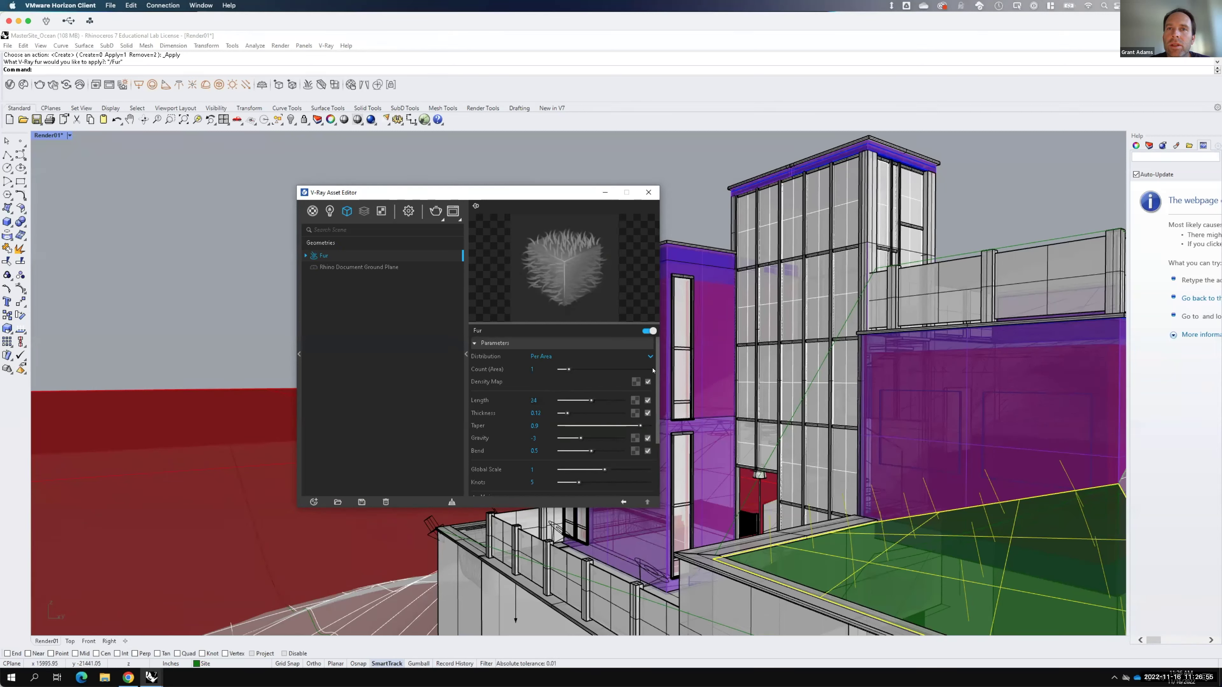
# Step: Review the Fur's material setting and the scene materials available for it, and close the Asset Editor
pyautogui.scroll(-3, 653, 423)
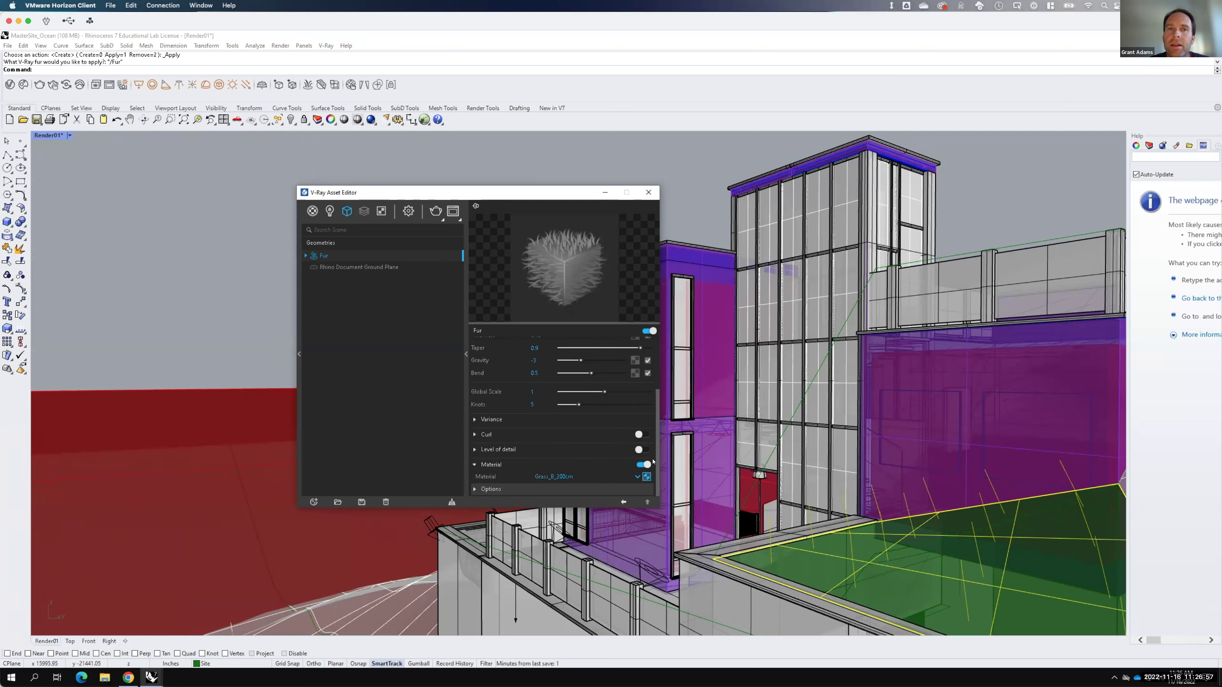
pyautogui.click(474, 465)
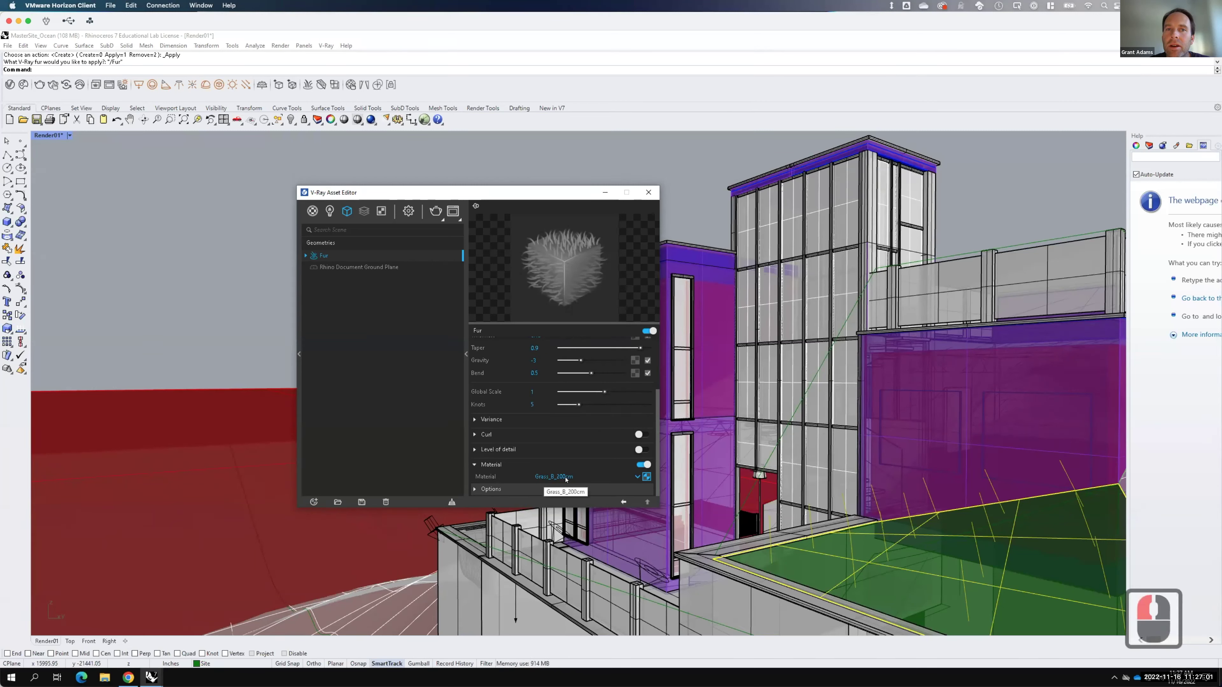
pyautogui.click(636, 476)
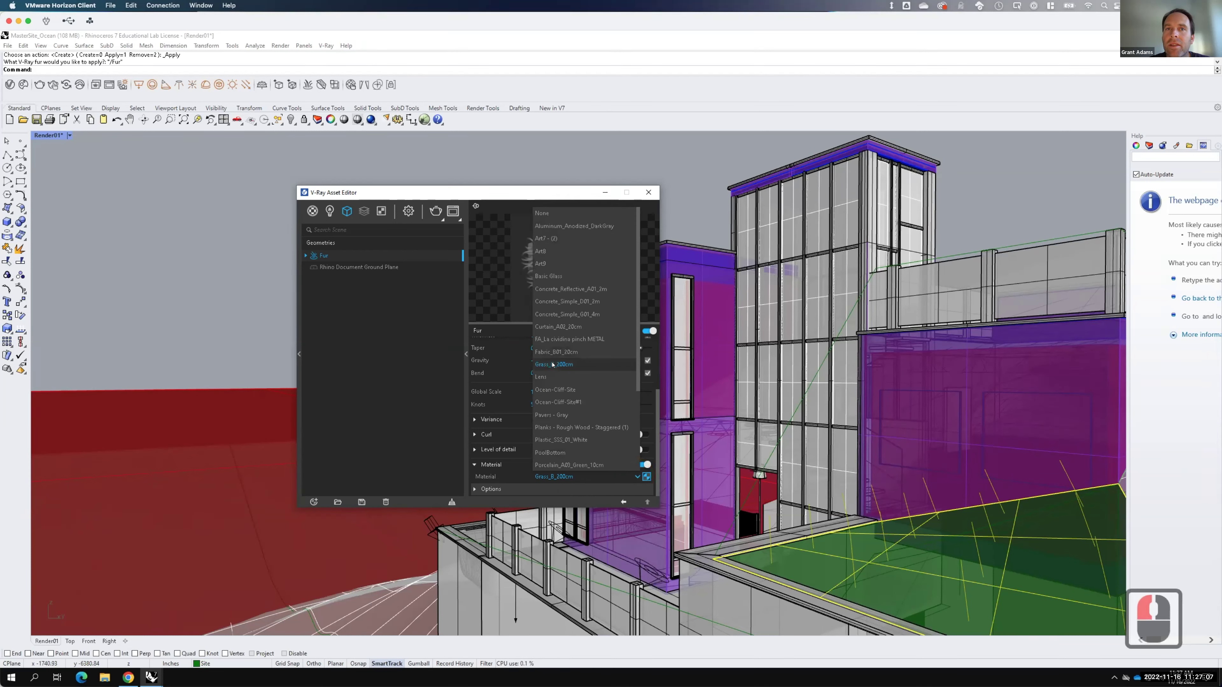
pyautogui.press('F15')
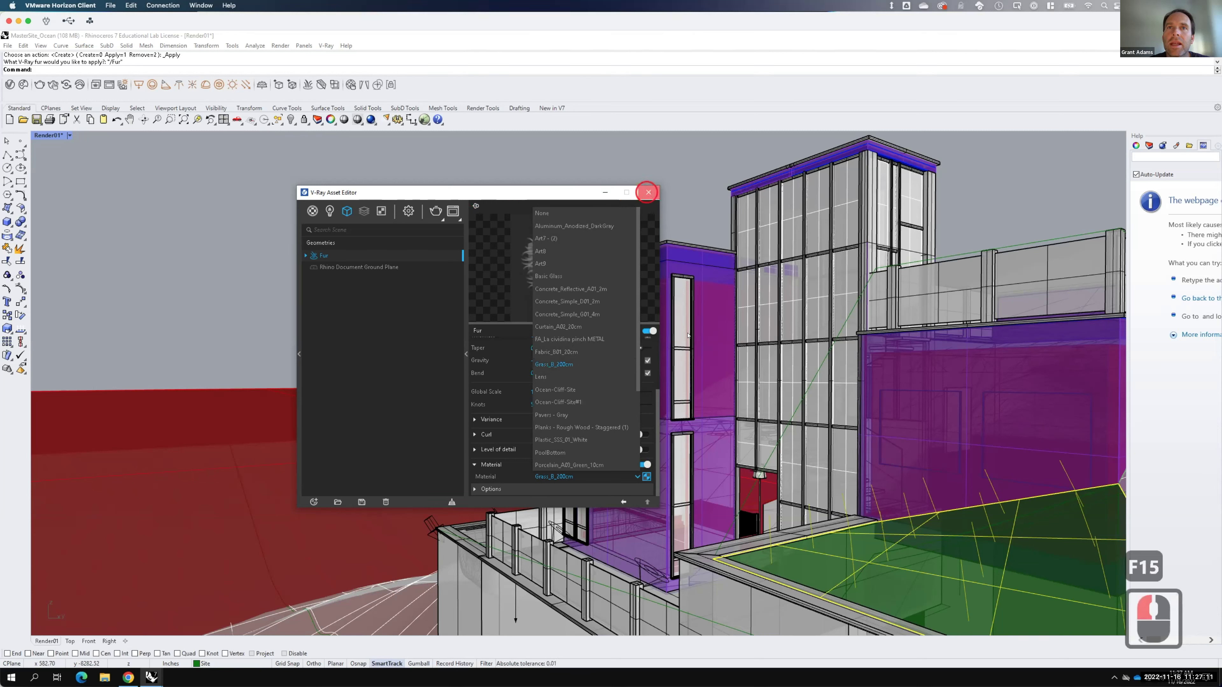
pyautogui.click(647, 193)
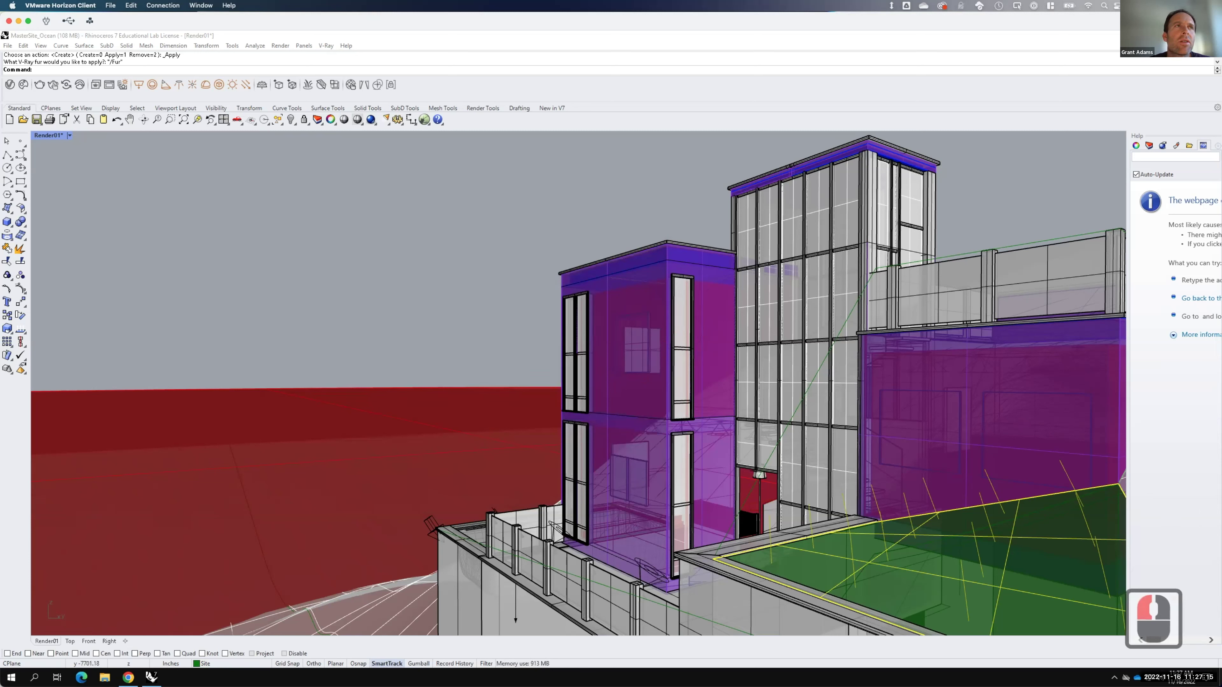
# Step: Load the V-Ray render settings file Day Render Settings.vropt from the V-Ray Settings folder of the Artist's Retreat F2022 project on OneDrive
pyautogui.click(9, 85)
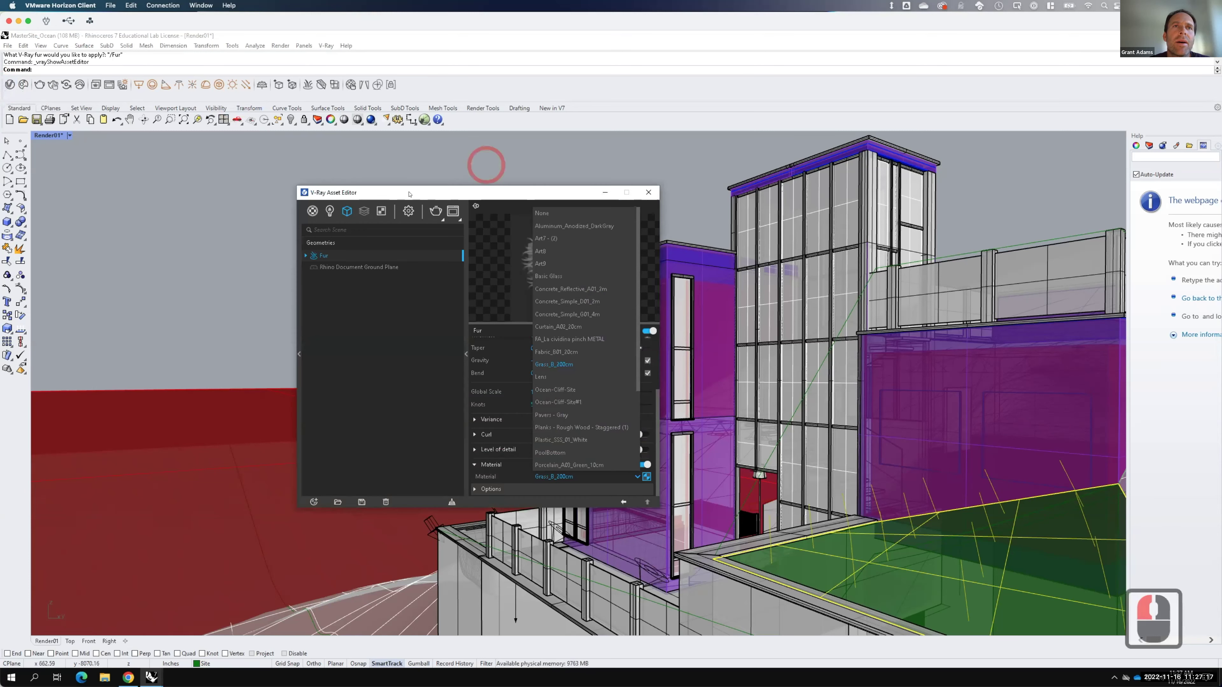
pyautogui.click(408, 211)
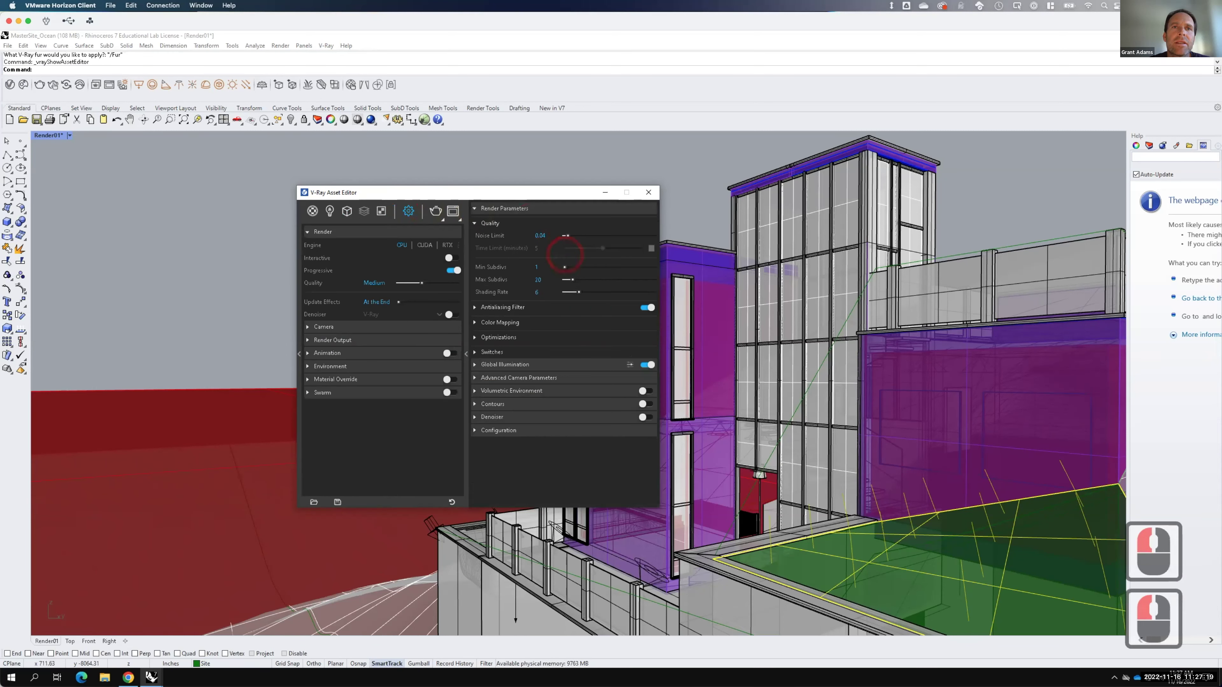
pyautogui.click(313, 502)
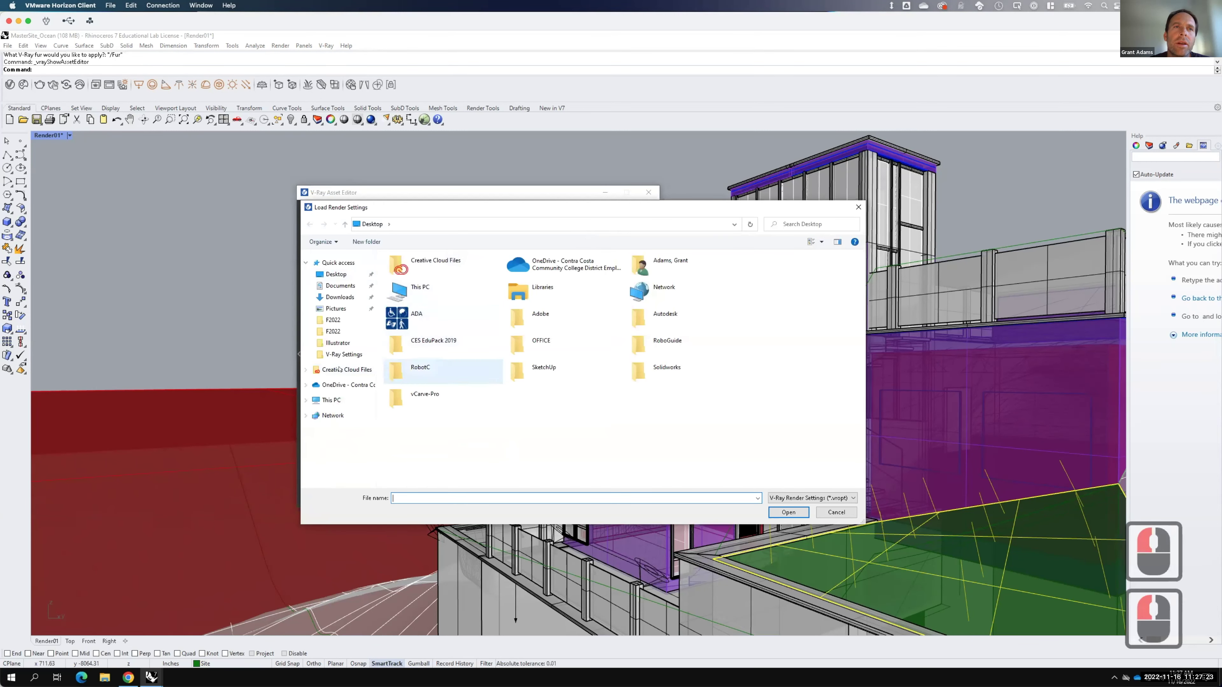
pyautogui.click(344, 385)
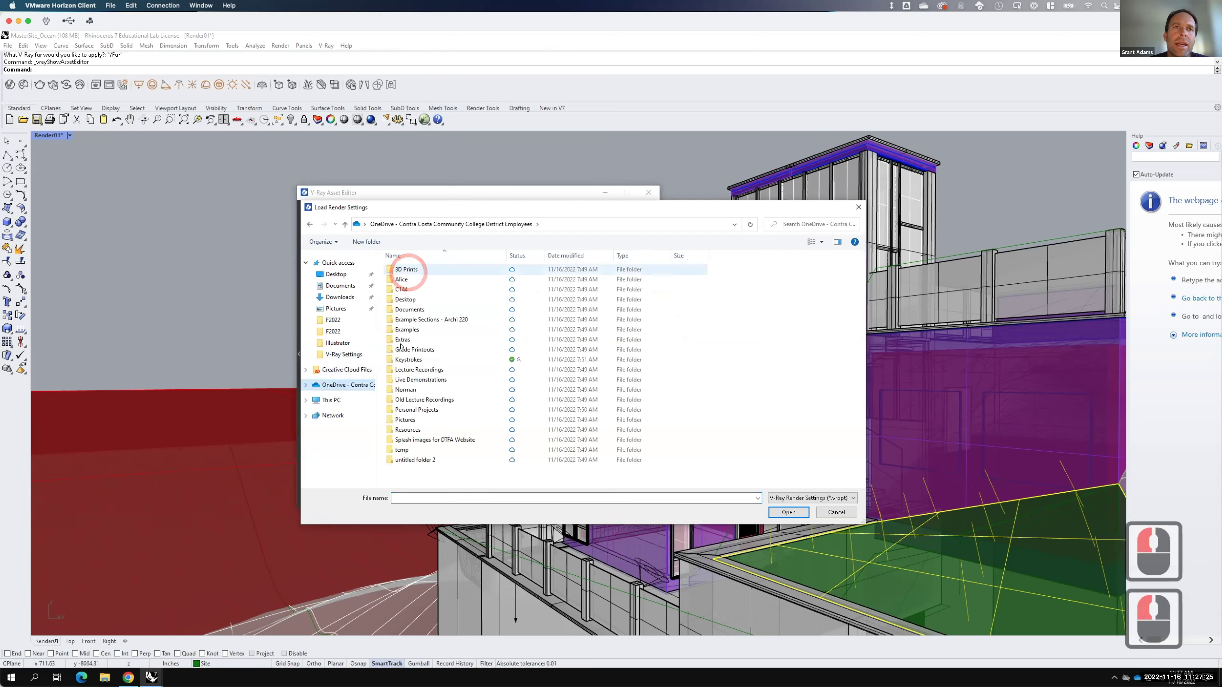
pyautogui.doubleClick(418, 380)
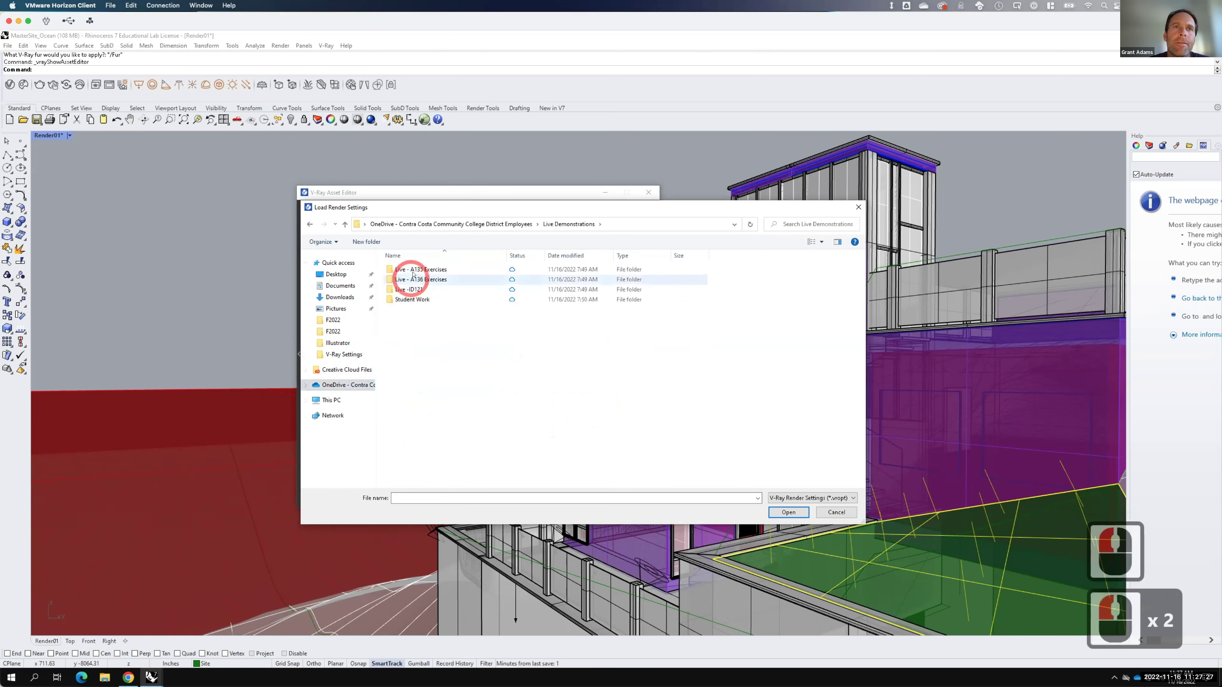
pyautogui.doubleClick(414, 279)
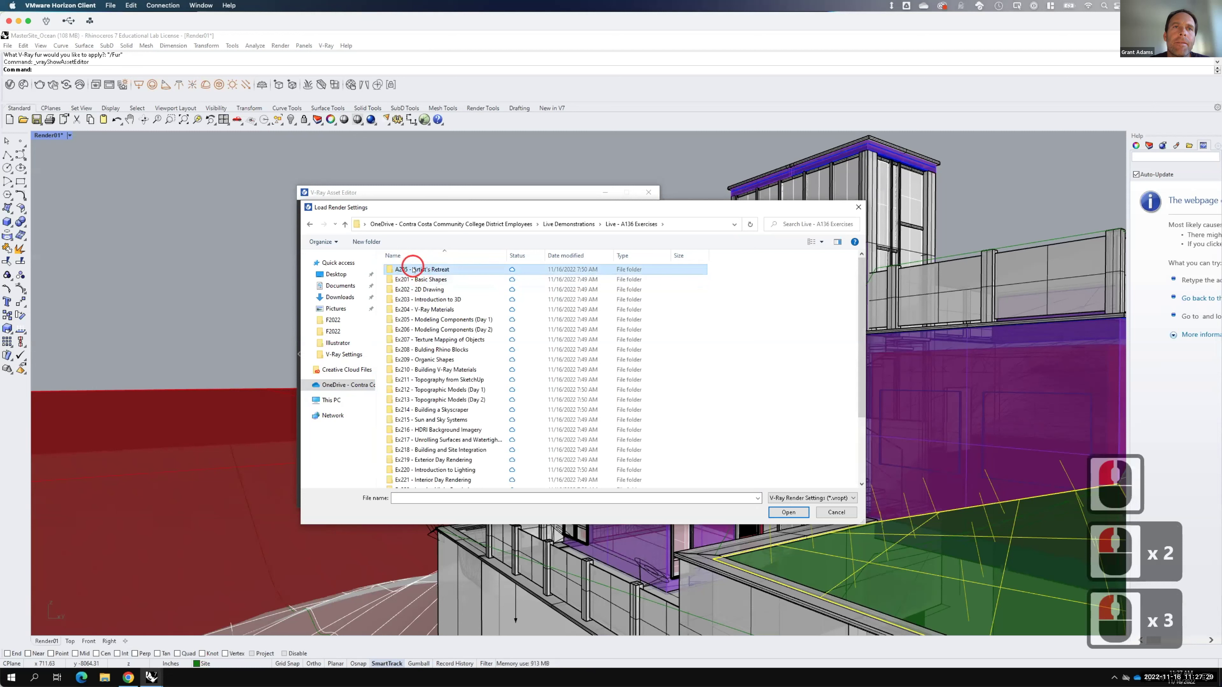
pyautogui.doubleClick(410, 269)
pyautogui.doubleClick(403, 309)
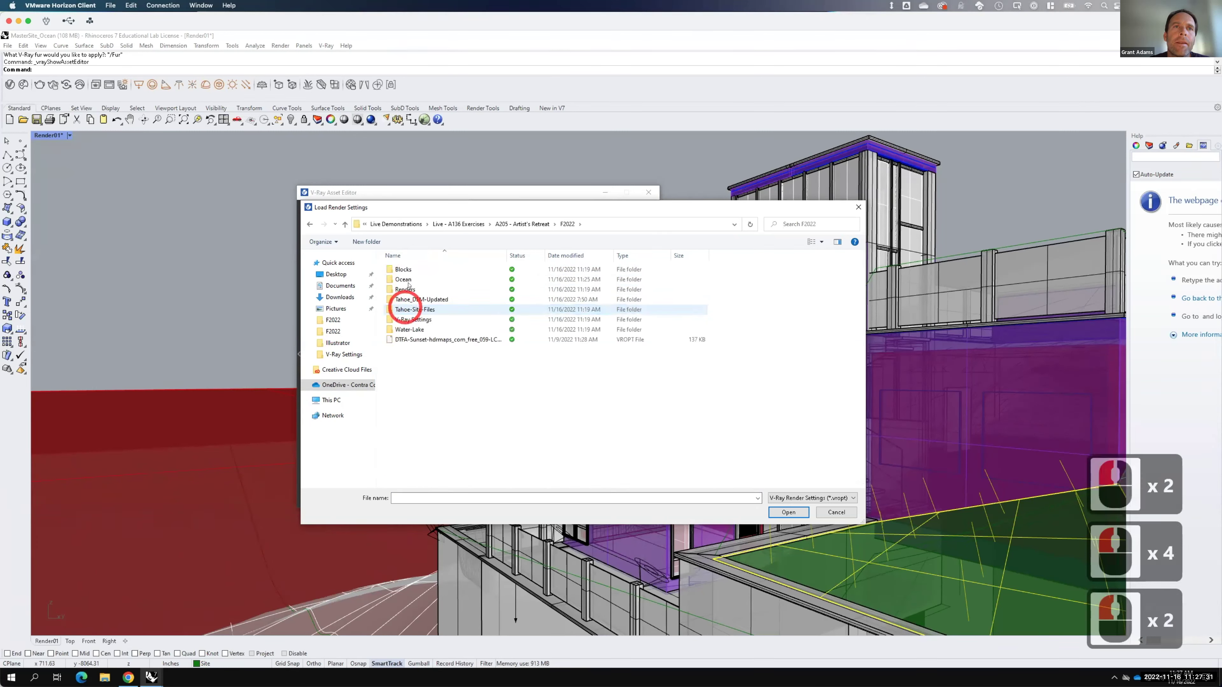
pyautogui.doubleClick(407, 320)
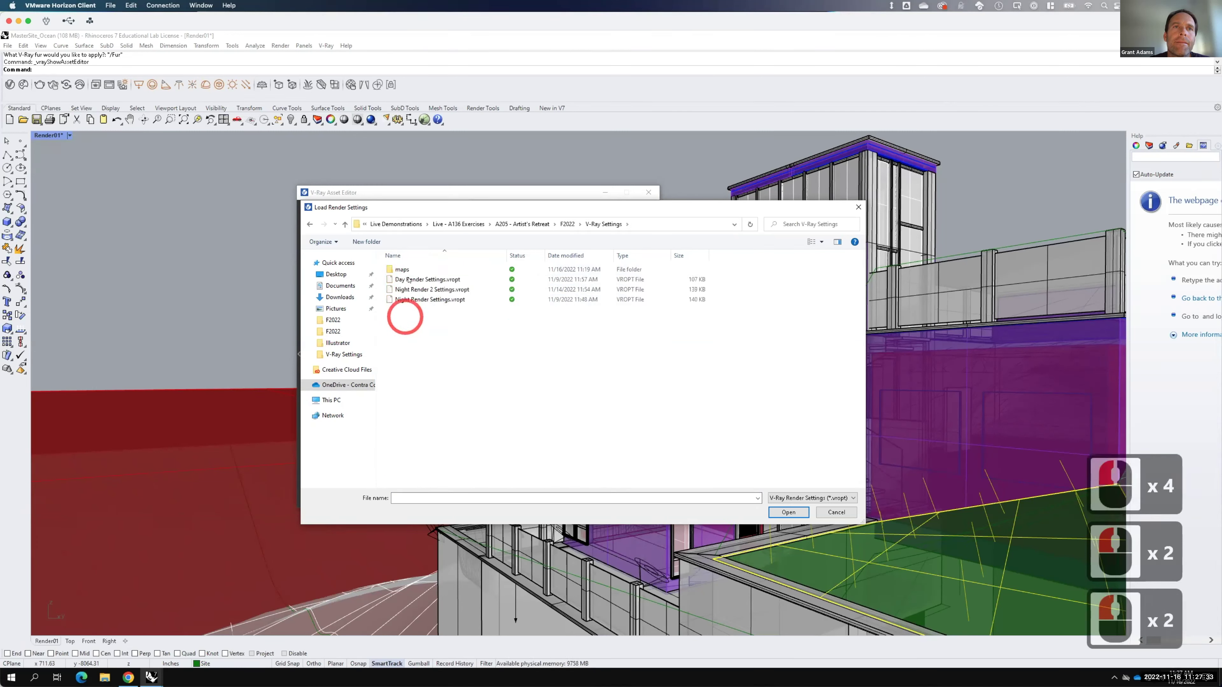
pyautogui.click(410, 279)
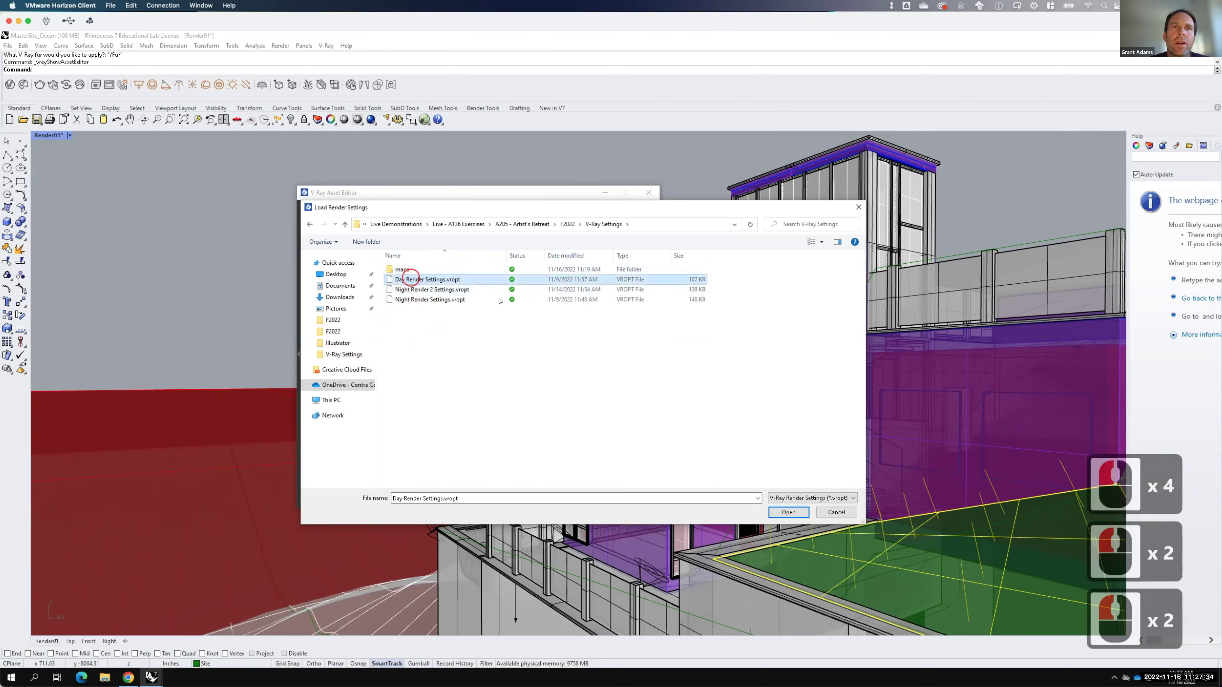
pyautogui.click(787, 512)
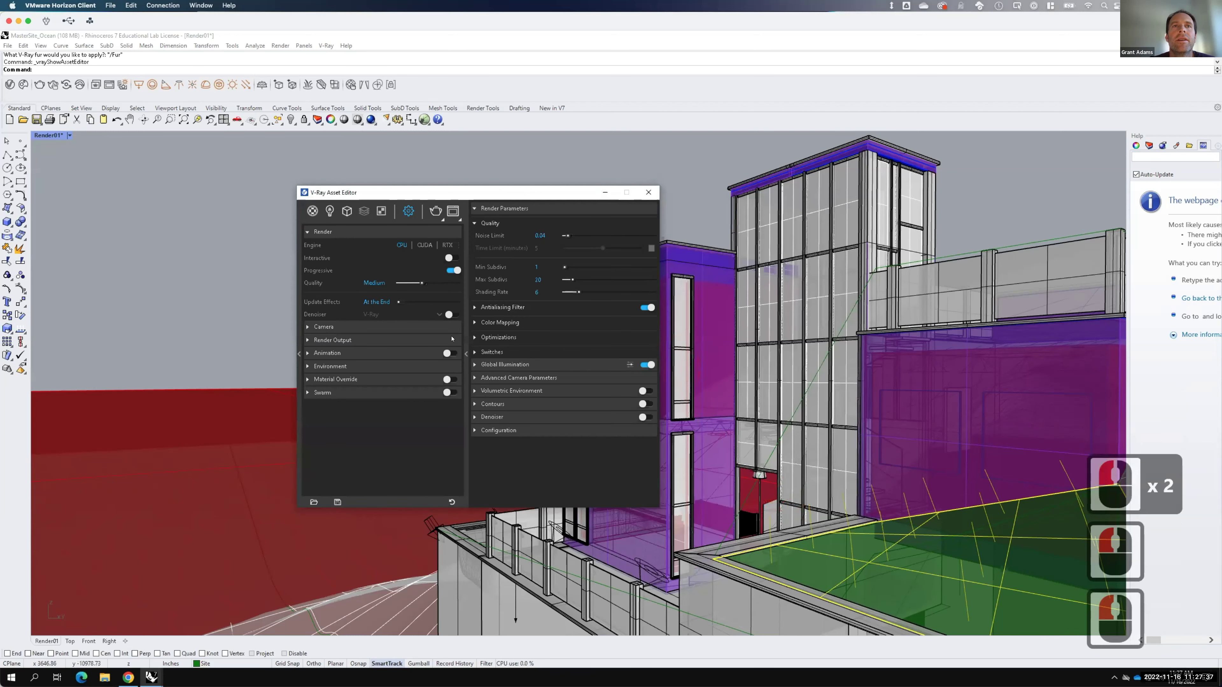
# Step: Set the render output image height to 400 at the 16:9 aspect ratio and turn off Save Image
pyautogui.click(370, 264)
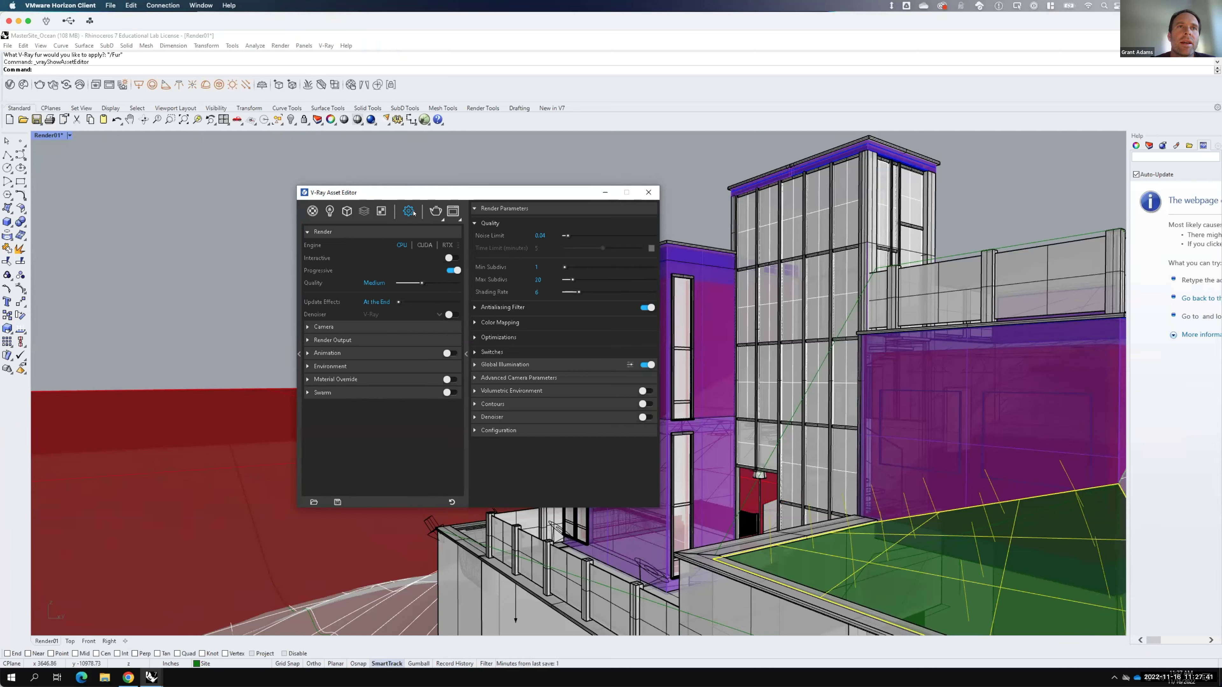
pyautogui.click(306, 340)
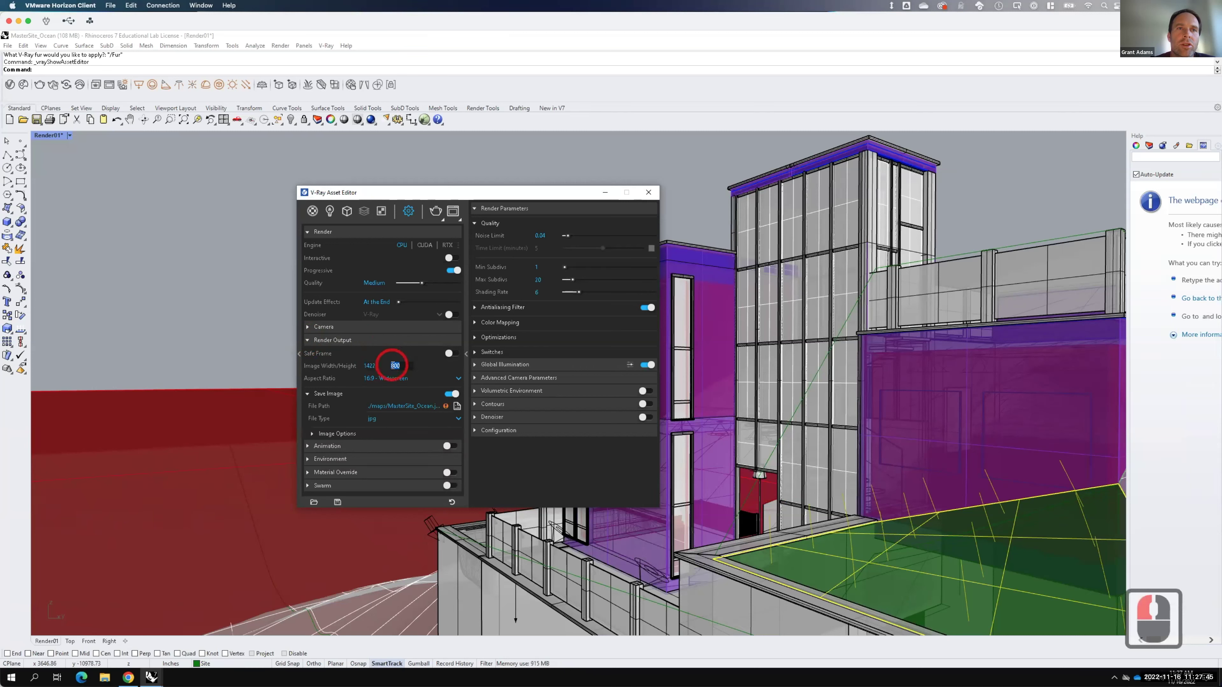
pyautogui.doubleClick(395, 366)
pyautogui.write('400')
pyautogui.press('Tab')
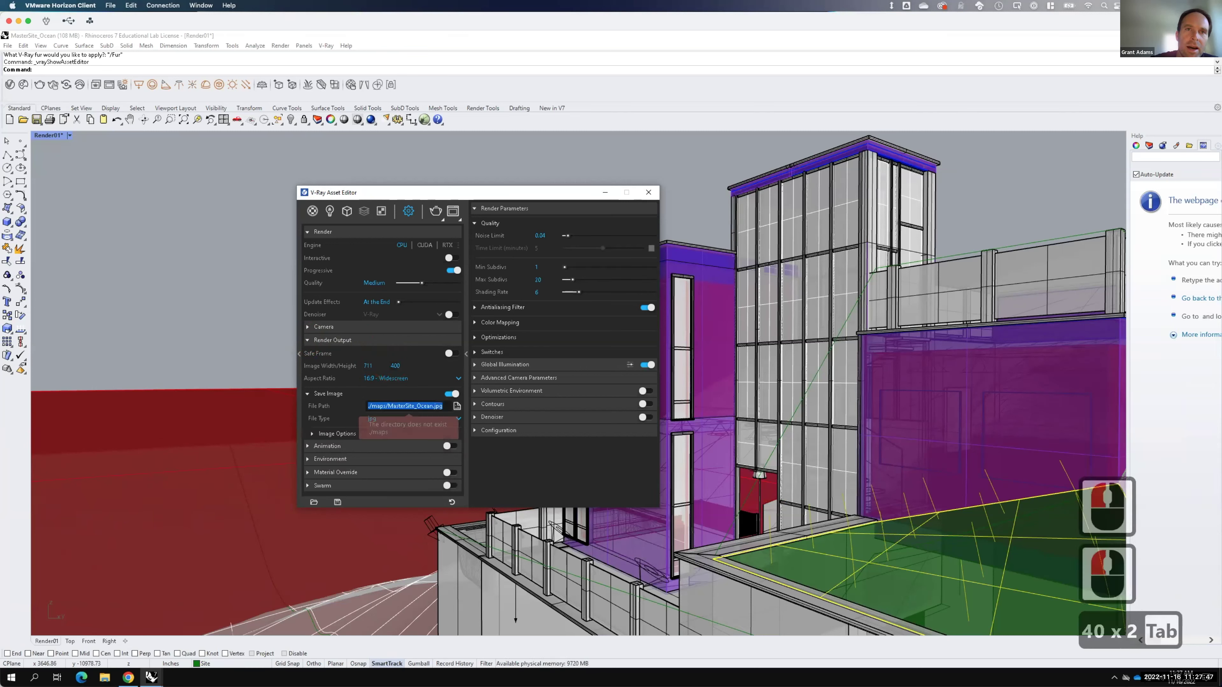
pyautogui.click(423, 408)
pyautogui.click(350, 404)
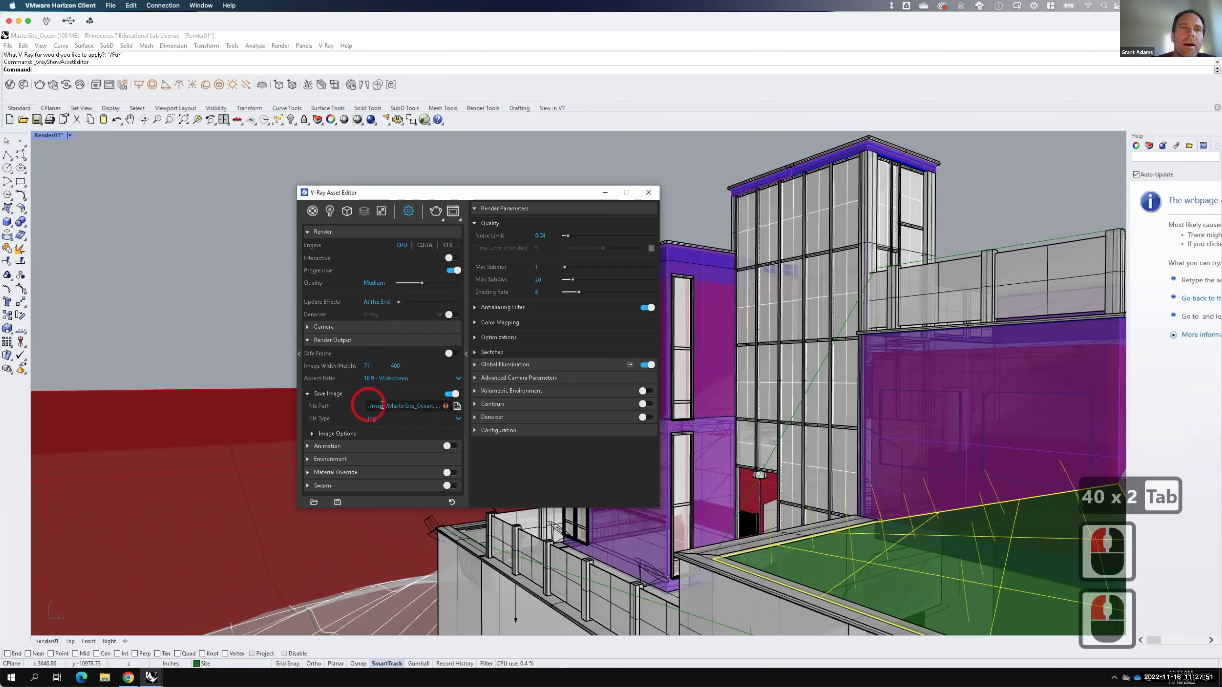
pyautogui.click(450, 393)
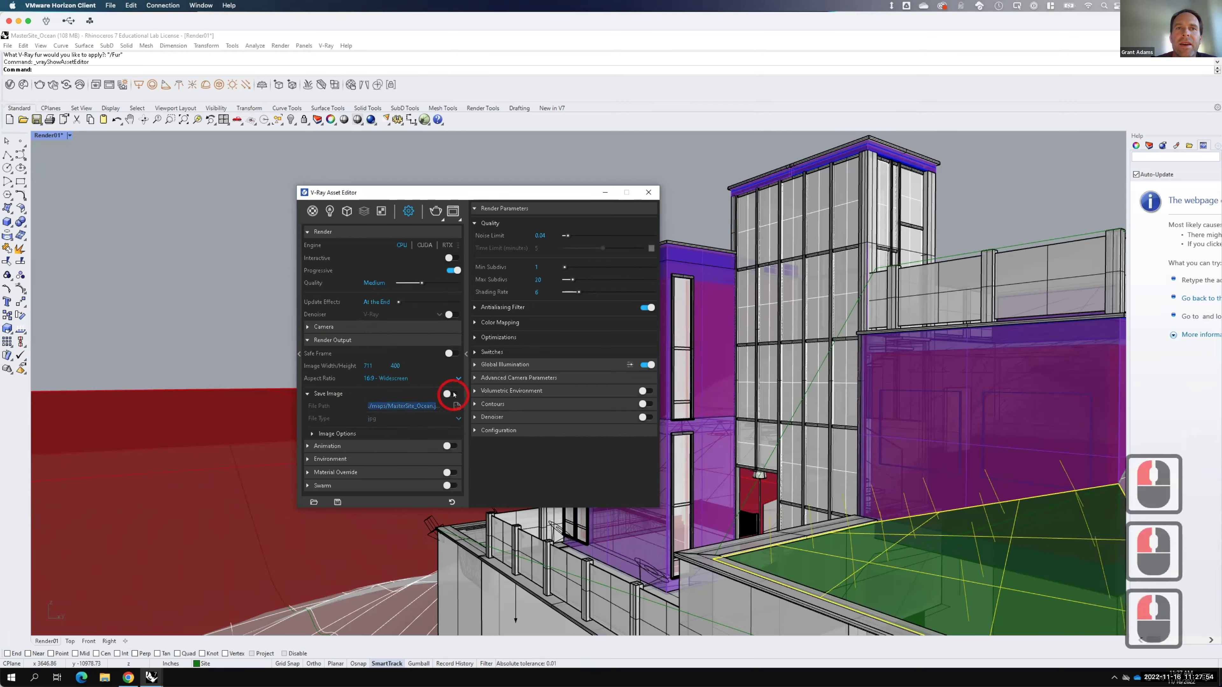
# Step: Render the current view with V-Ray, inspect the fur grass up close, and close the frame buffer and Asset Editor
pyautogui.click(437, 212)
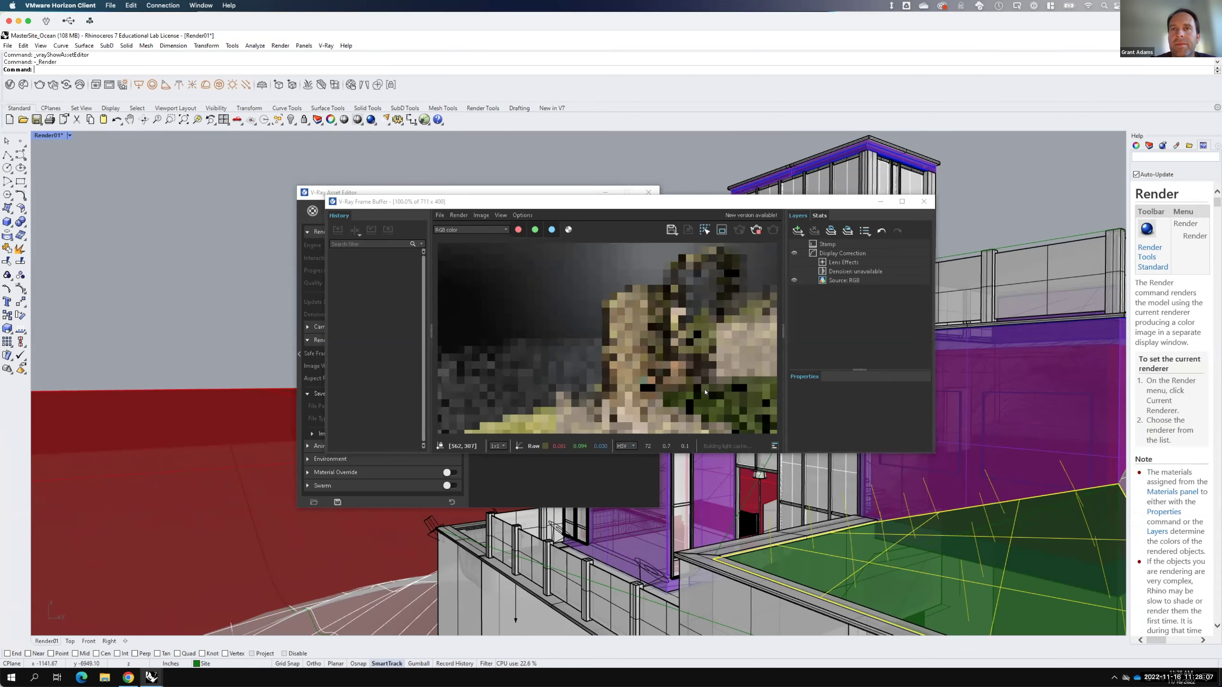
pyautogui.press('F15')
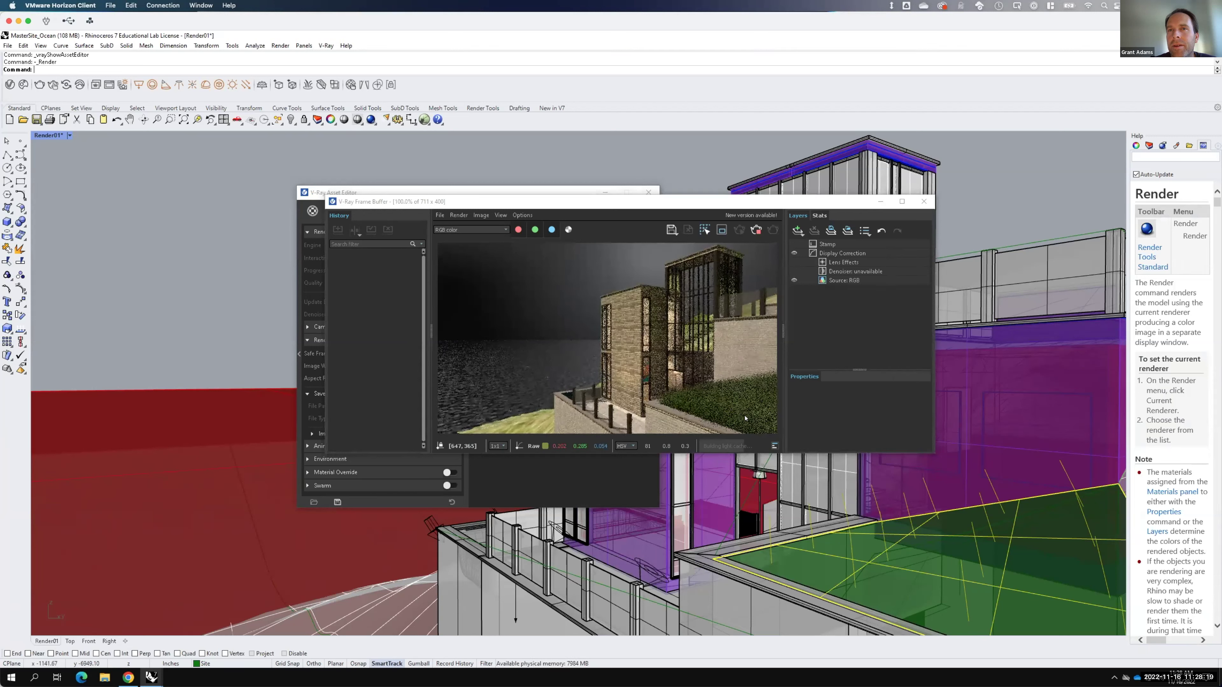
pyautogui.scroll(2, 741, 411)
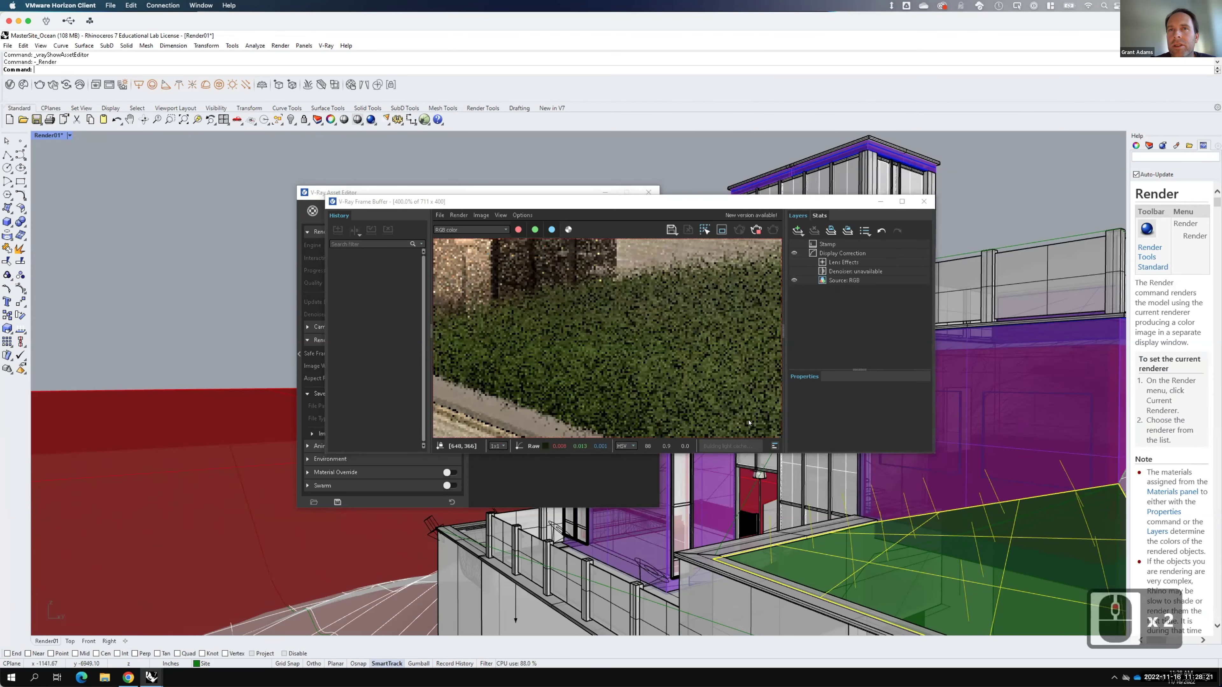
pyautogui.scroll(-1, 736, 403)
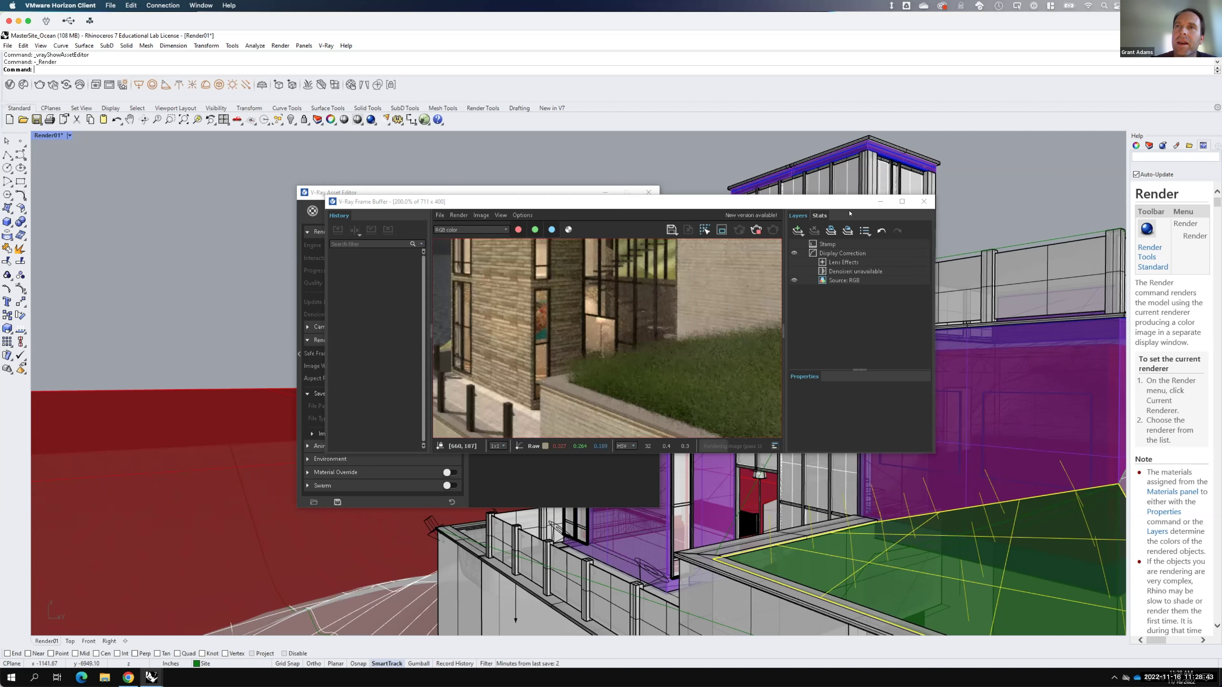
pyautogui.click(922, 204)
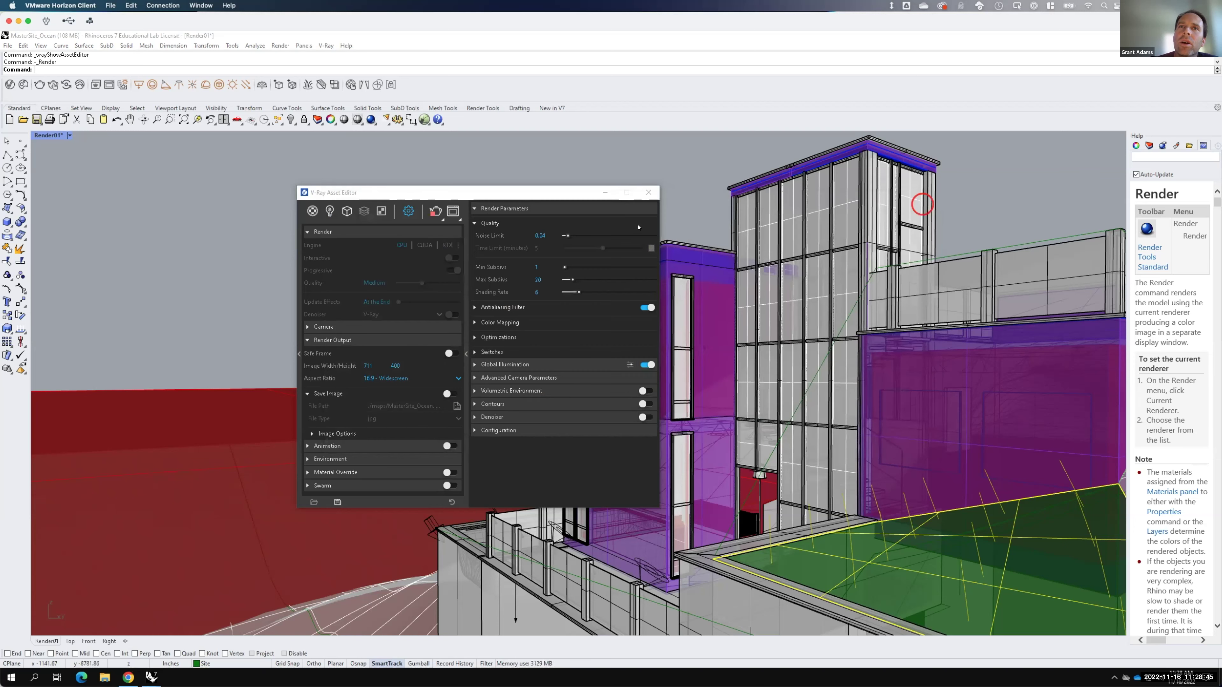
pyautogui.click(649, 192)
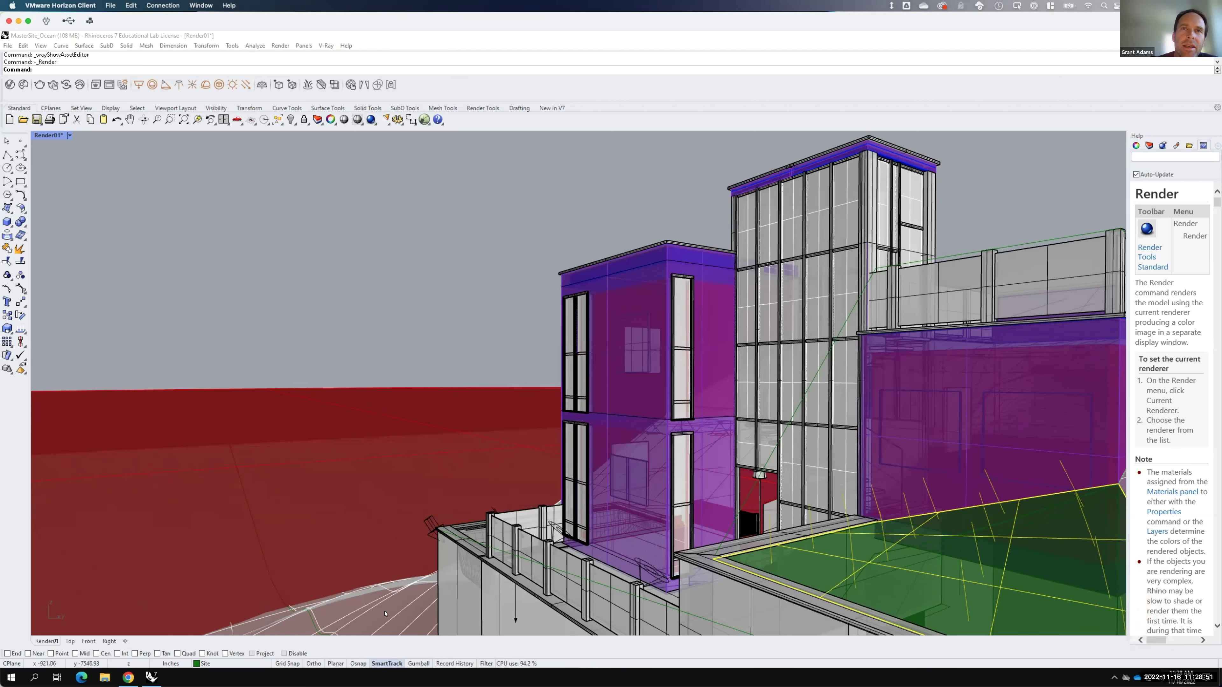
# Step: Draw a corner-to-corner rectangle over the terrain on the ocean side of the building, overlapping the building's edge
pyautogui.scroll(-3, 415, 454)
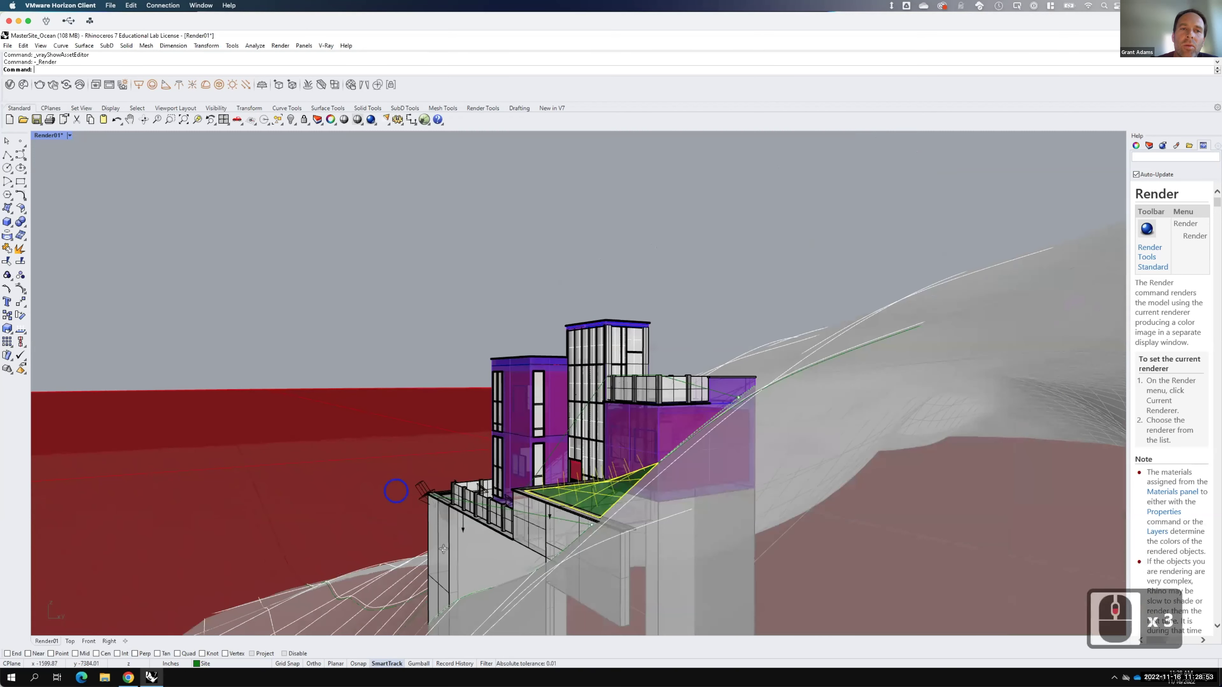
pyautogui.moveTo(449, 555); pyautogui.dragTo(489, 435, button='right')
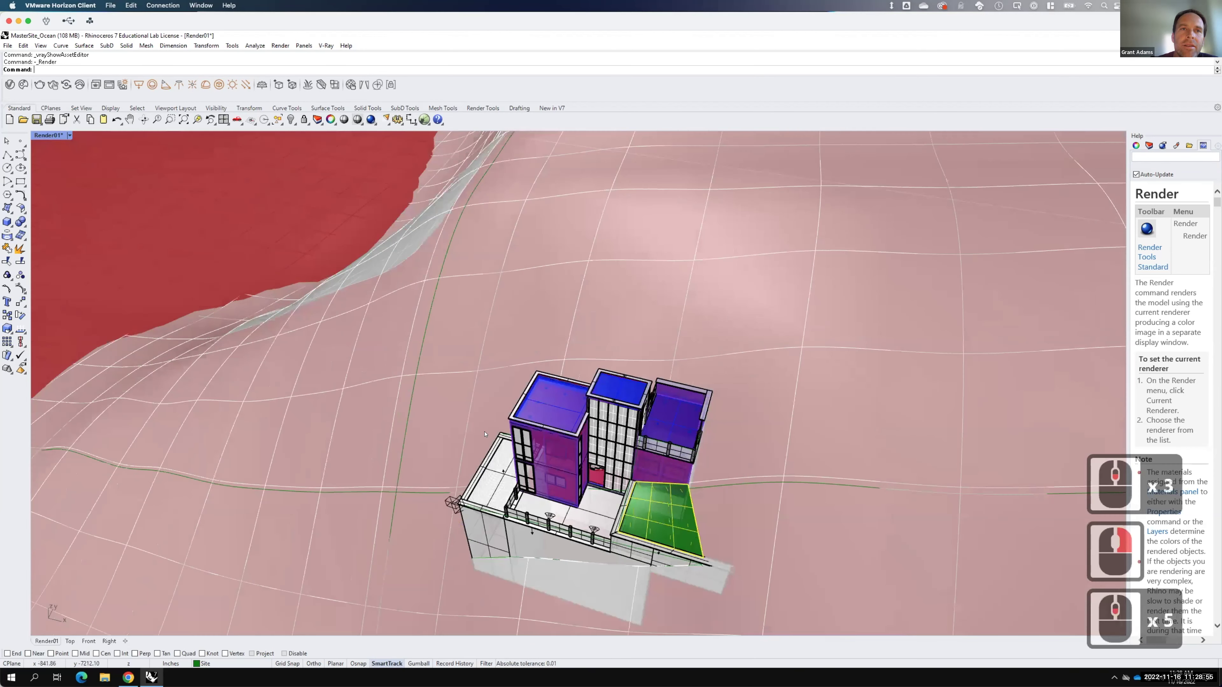
pyautogui.scroll(-5, 417, 392)
pyautogui.scroll(-3, 330, 500)
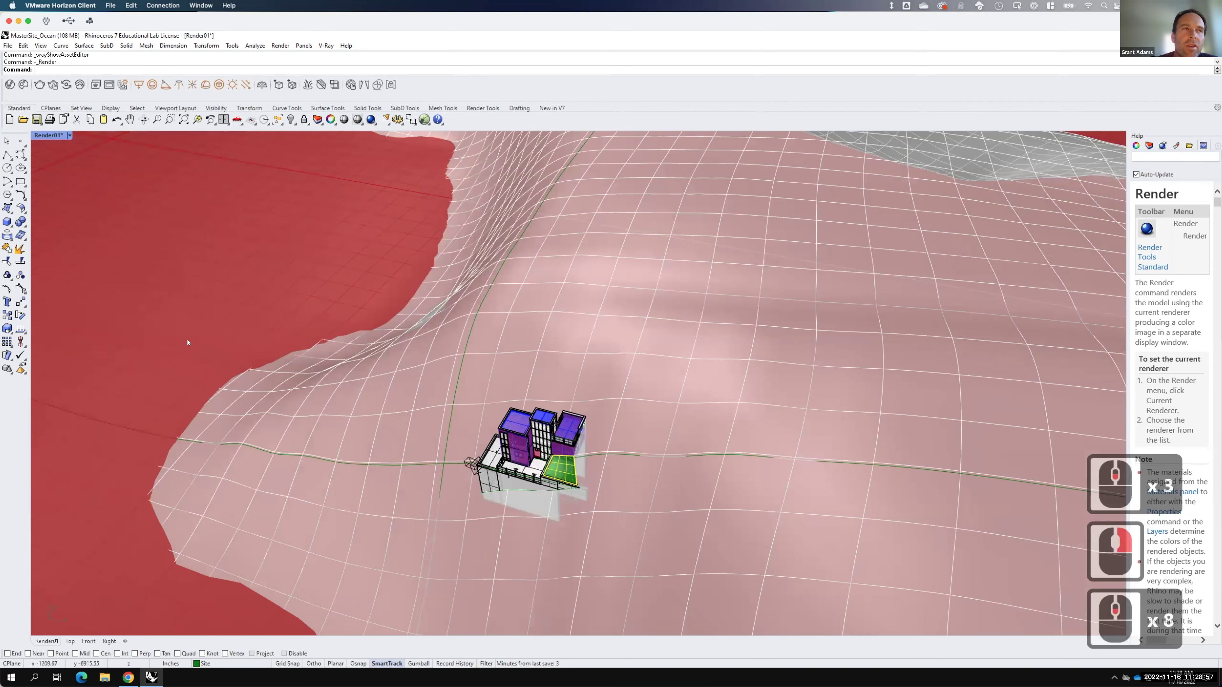
pyautogui.click(20, 181)
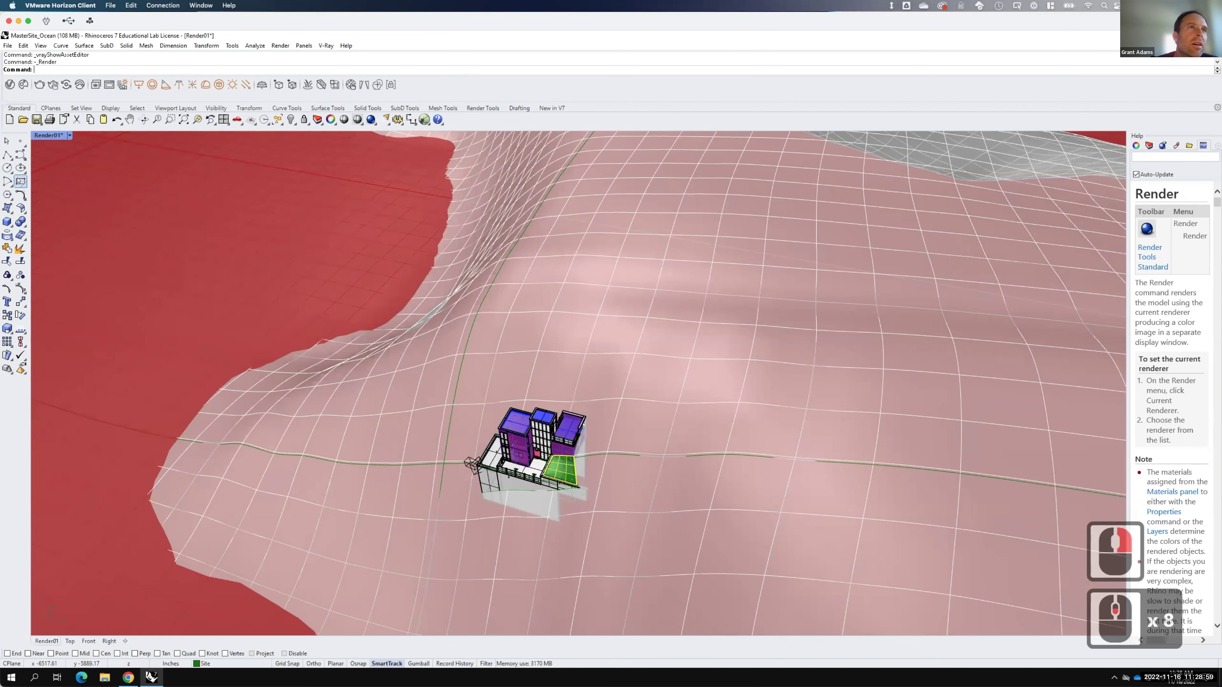
pyautogui.click(374, 384)
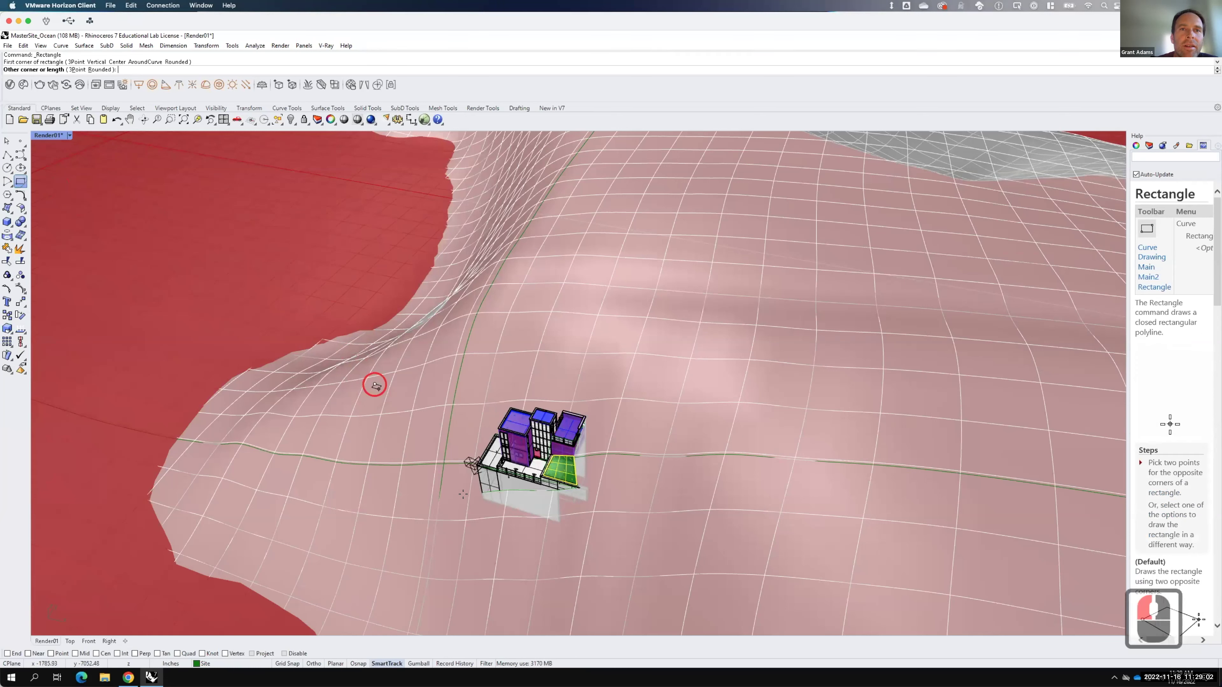
pyautogui.click(475, 558)
pyautogui.click(358, 403)
pyautogui.press('F15')
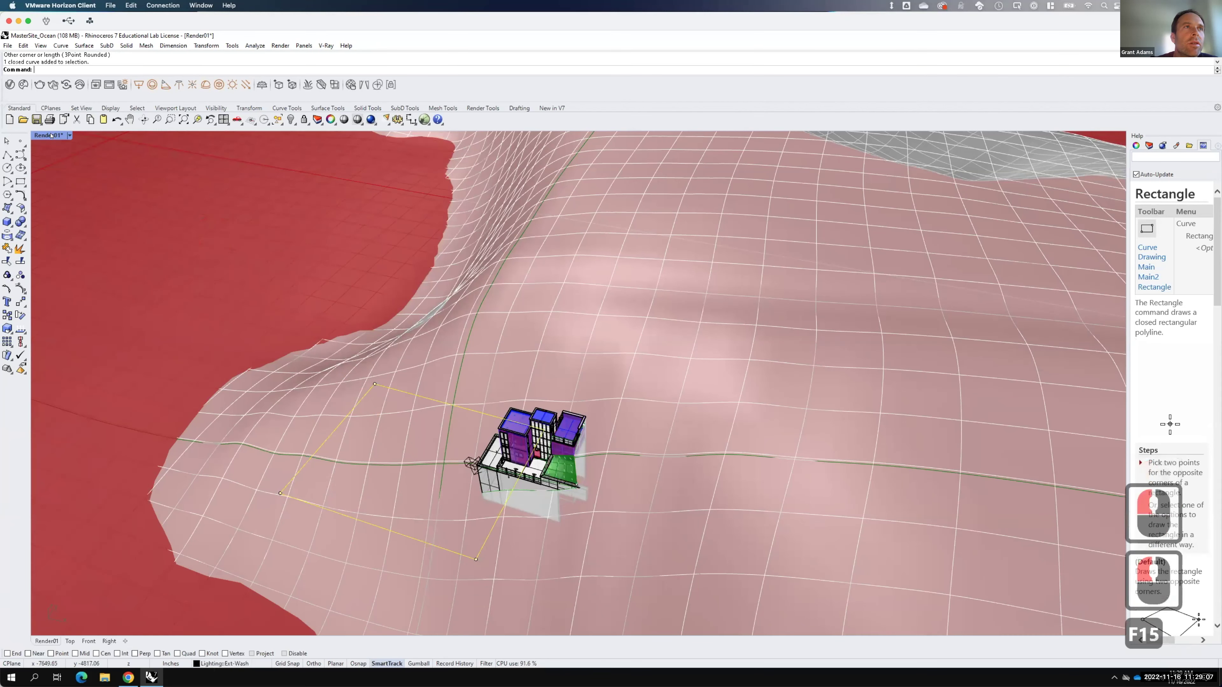
# Step: Project the rectangle onto the terrain surface from the maximized Top view
pyautogui.doubleClick(50, 136)
pyautogui.doubleClick(41, 135)
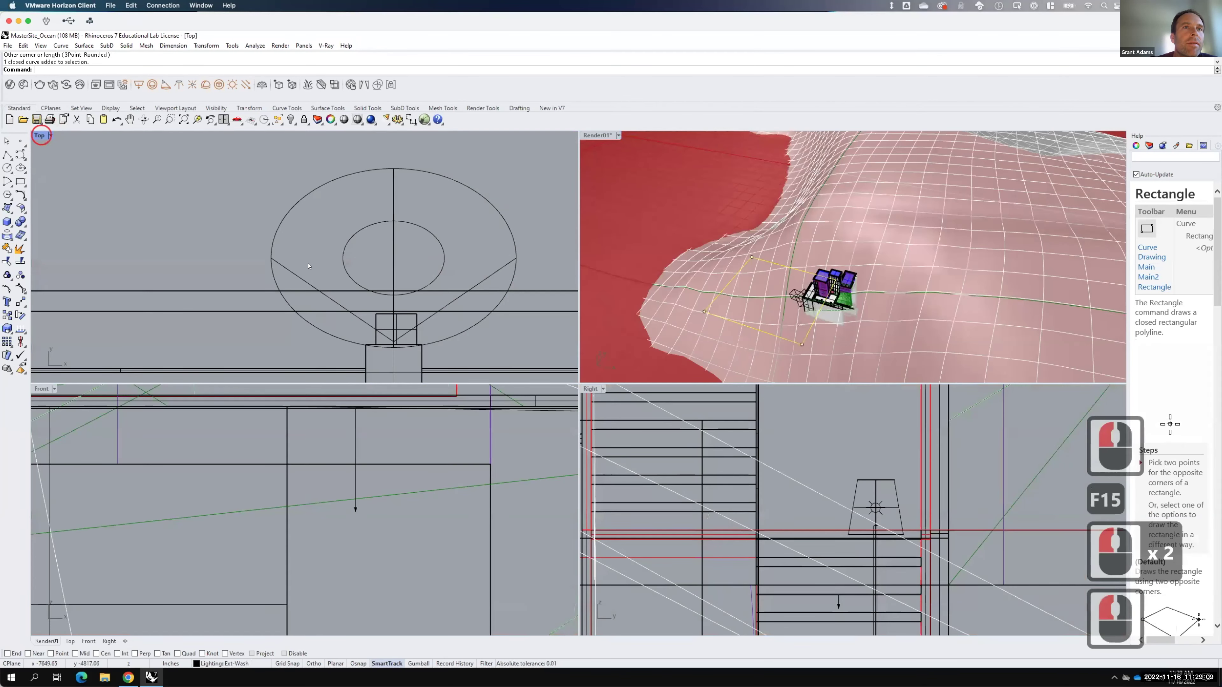
pyautogui.scroll(-19, 529, 380)
pyautogui.scroll(-20, 528, 379)
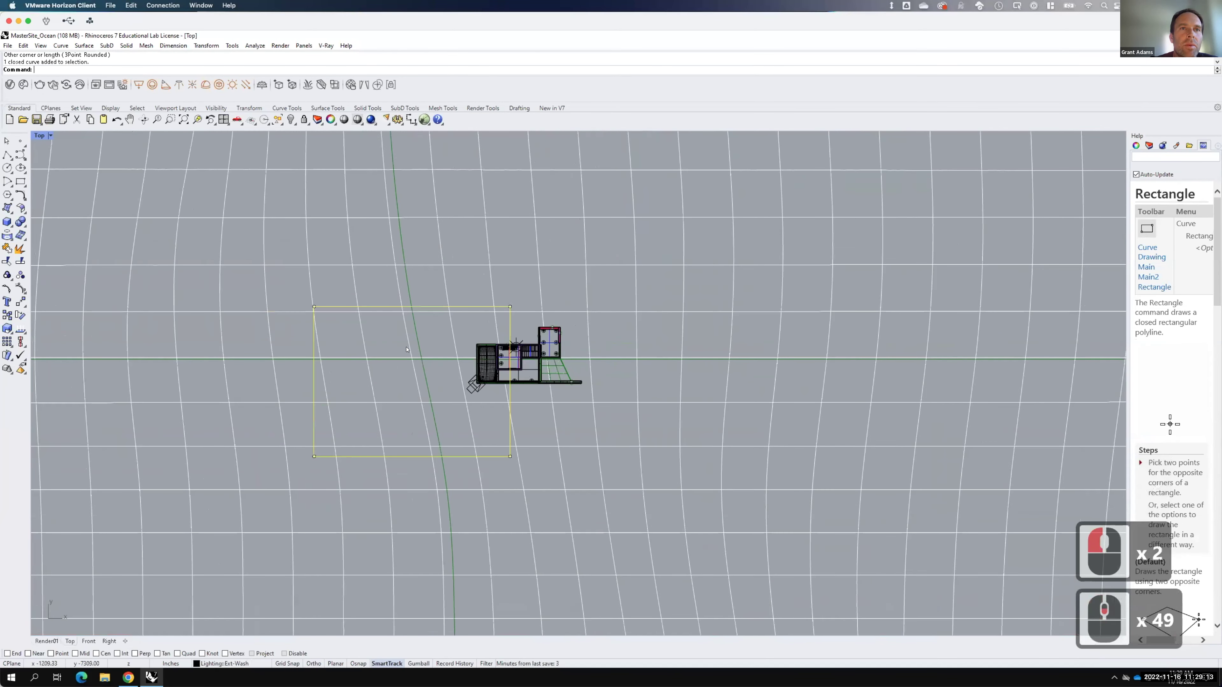
pyautogui.write('project')
pyautogui.press('Return')
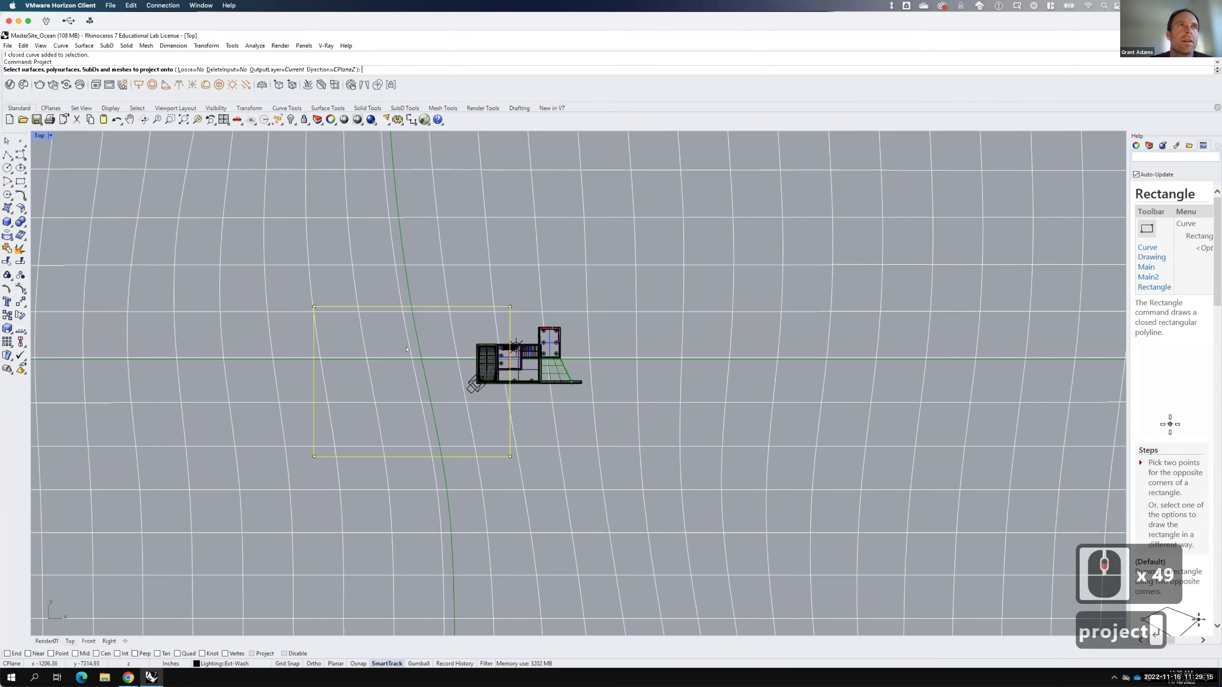
pyautogui.click(399, 355)
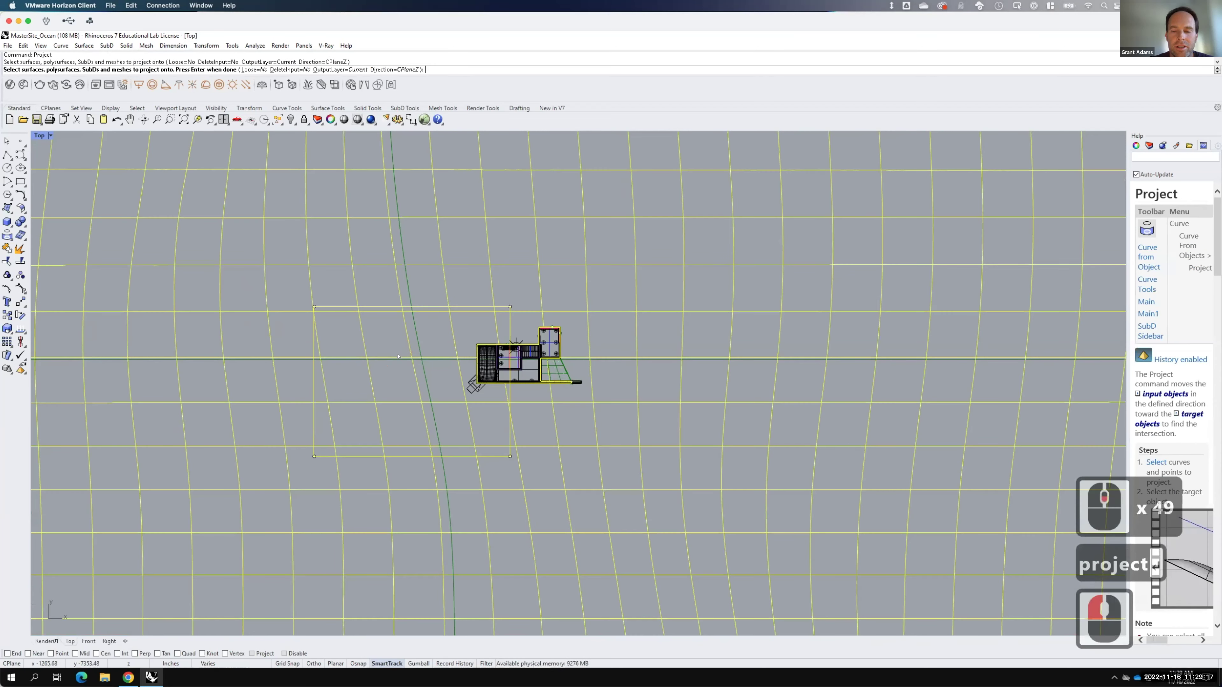
pyautogui.press('Return')
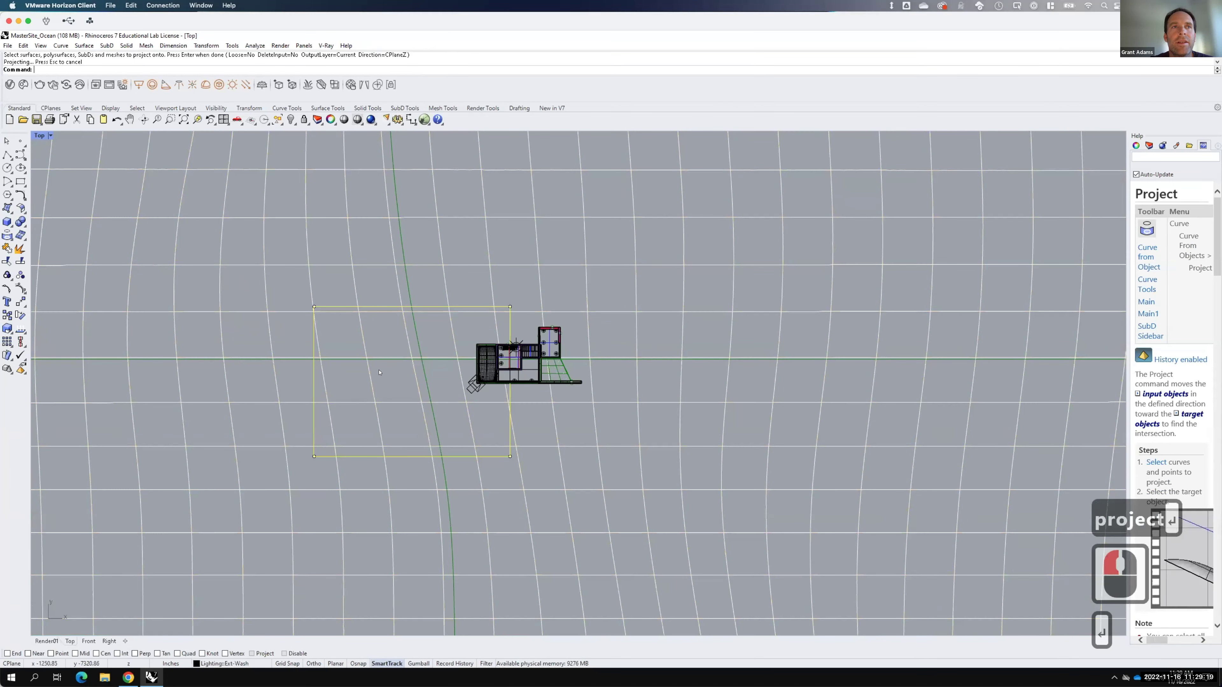
# Step: Return to the four-viewport layout and split the terrain surface with the projected rectangle curve
pyautogui.click(39, 136)
pyautogui.doubleClick(39, 135)
pyautogui.scroll(2, 783, 324)
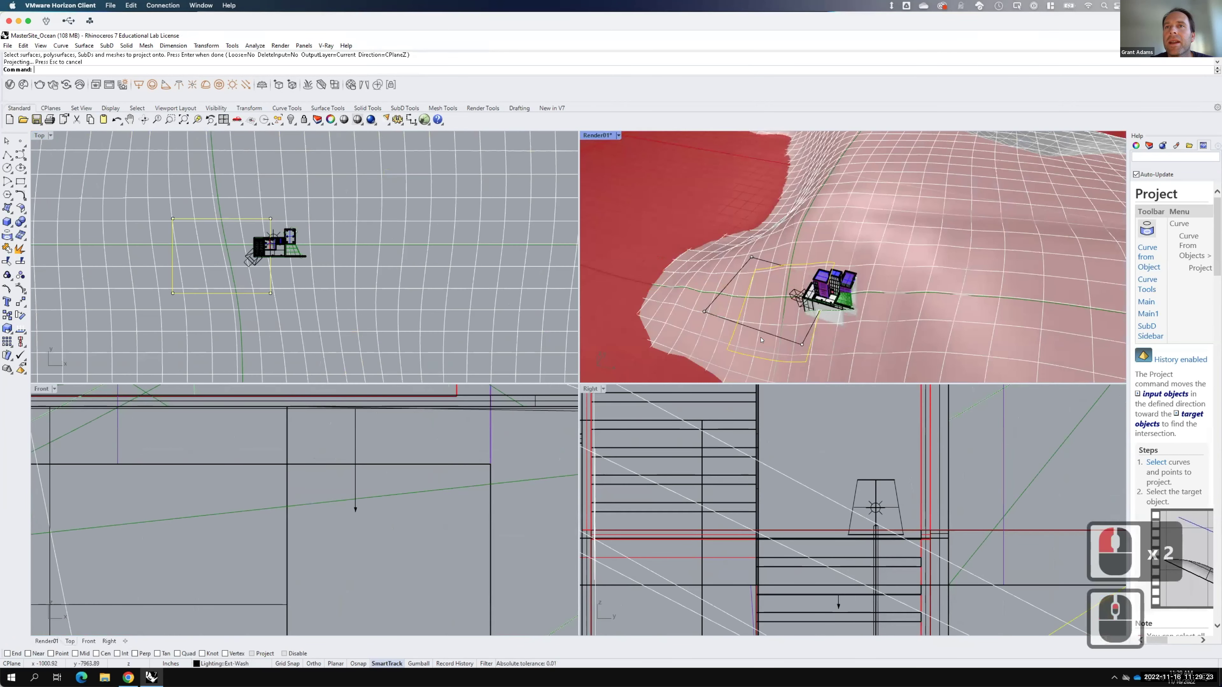
pyautogui.press('Escape')
pyautogui.click(772, 306)
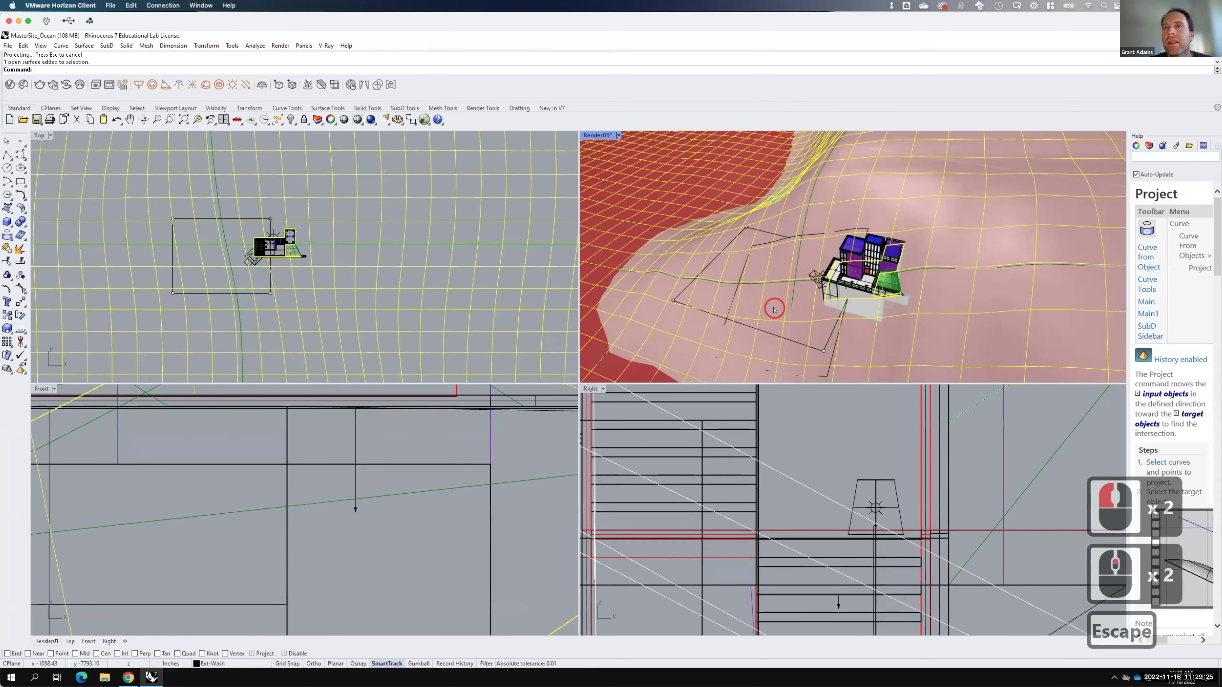
pyautogui.write('Split')
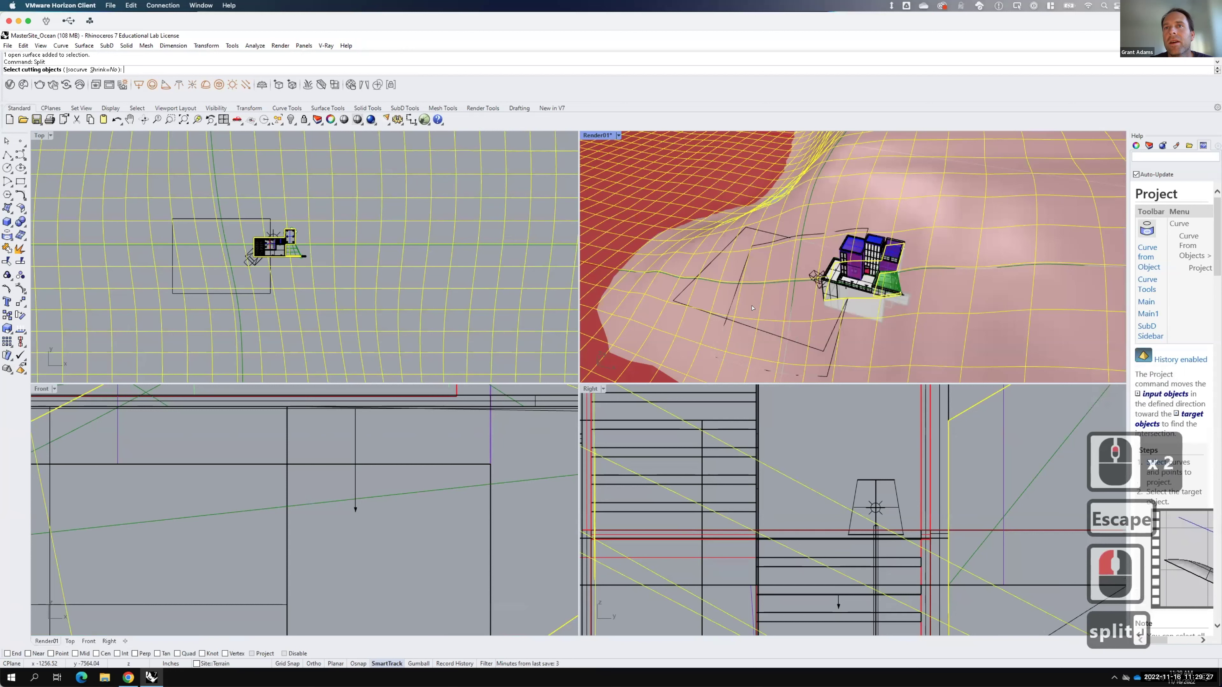
pyautogui.press('Return')
pyautogui.click(730, 304)
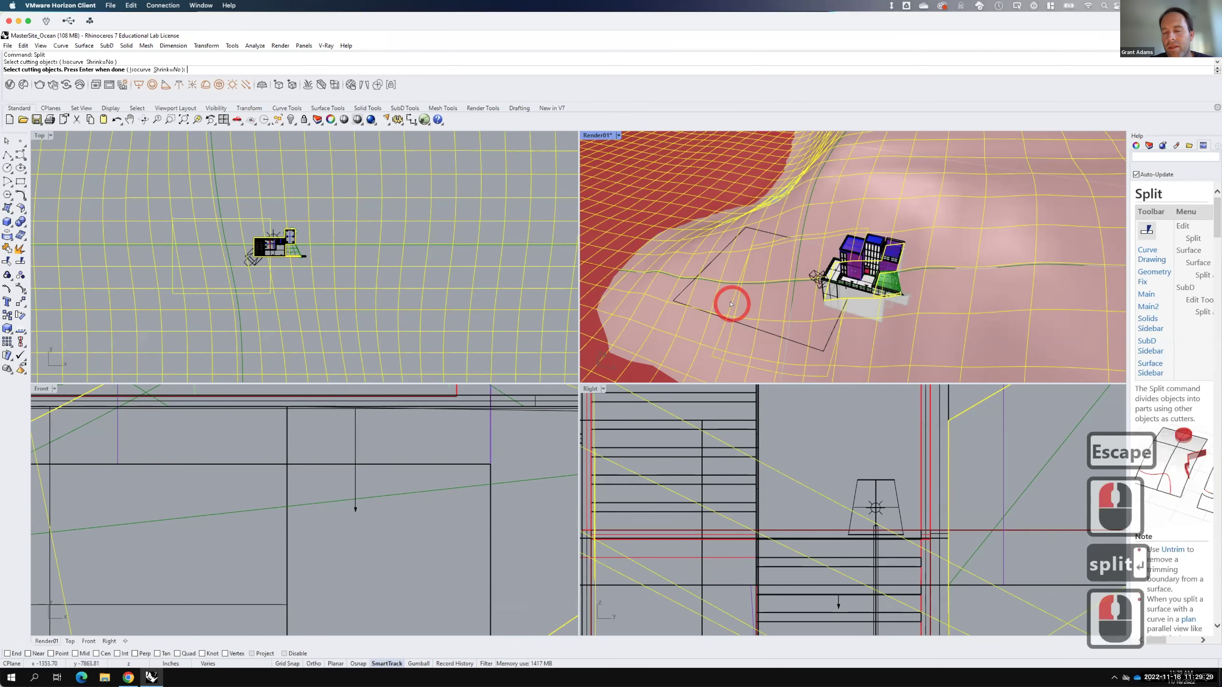
pyautogui.press('Return')
# Step: Select the split-off terrain patch and apply the V-Ray Fur geometry to it in the Asset Editor
pyautogui.click(791, 302)
pyautogui.click(799, 301)
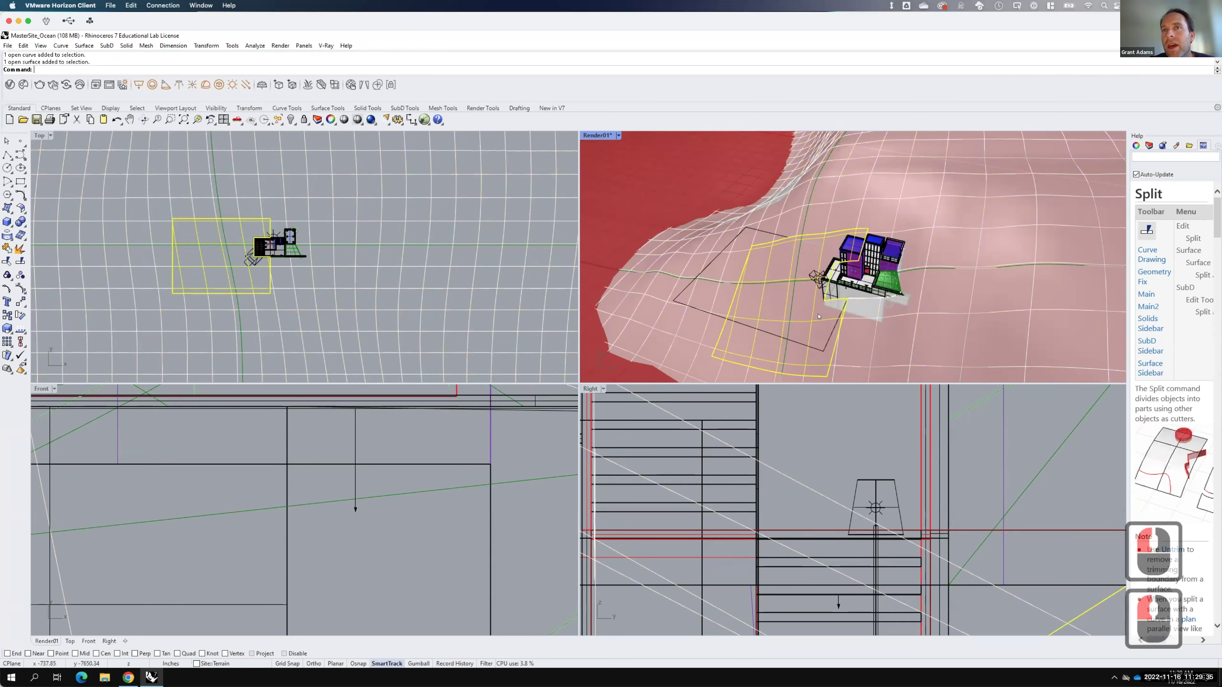
pyautogui.click(10, 85)
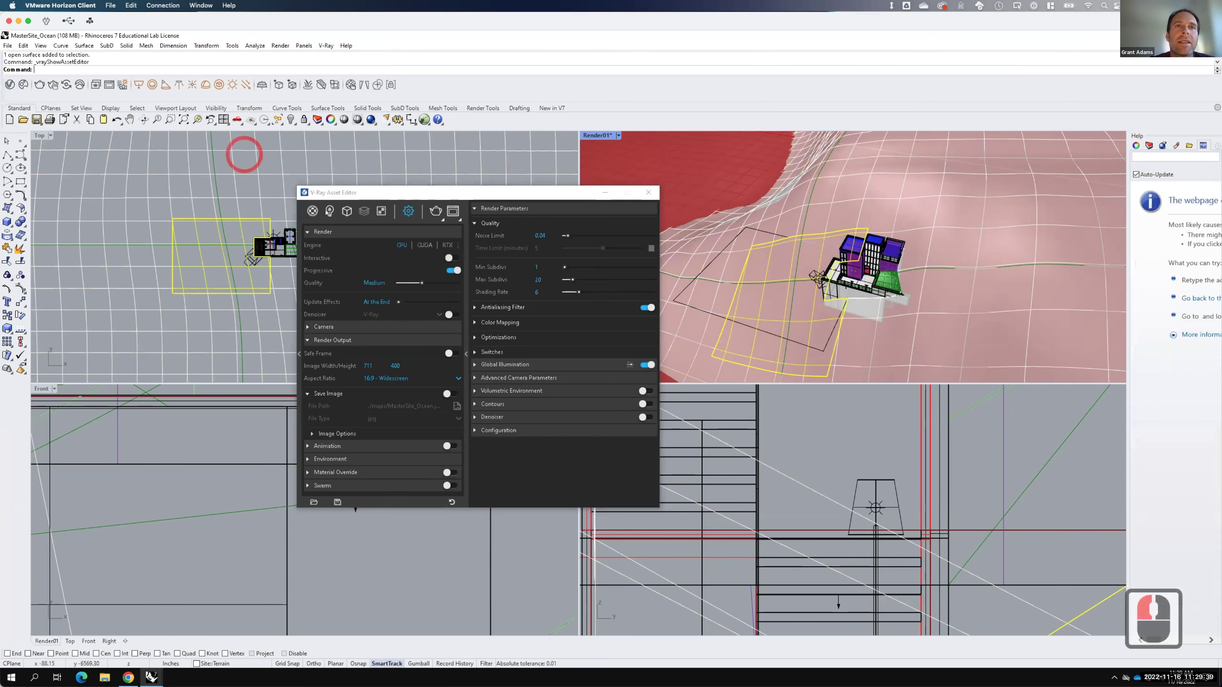
pyautogui.click(346, 210)
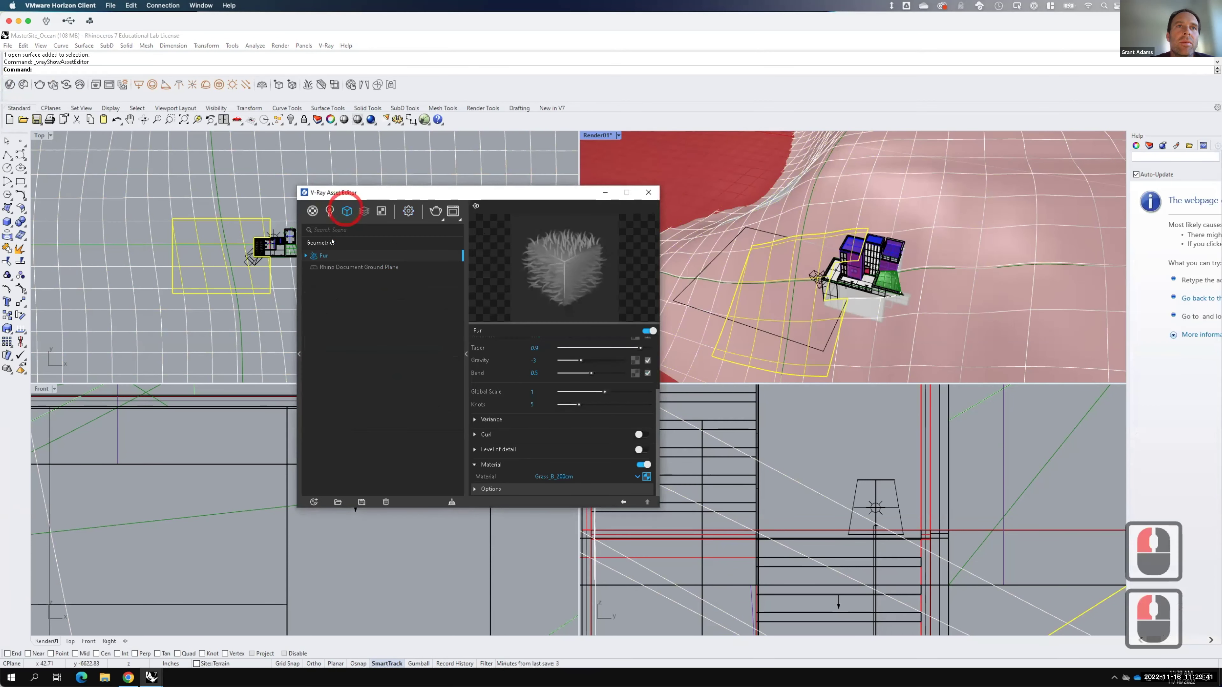
pyautogui.rightClick(323, 257)
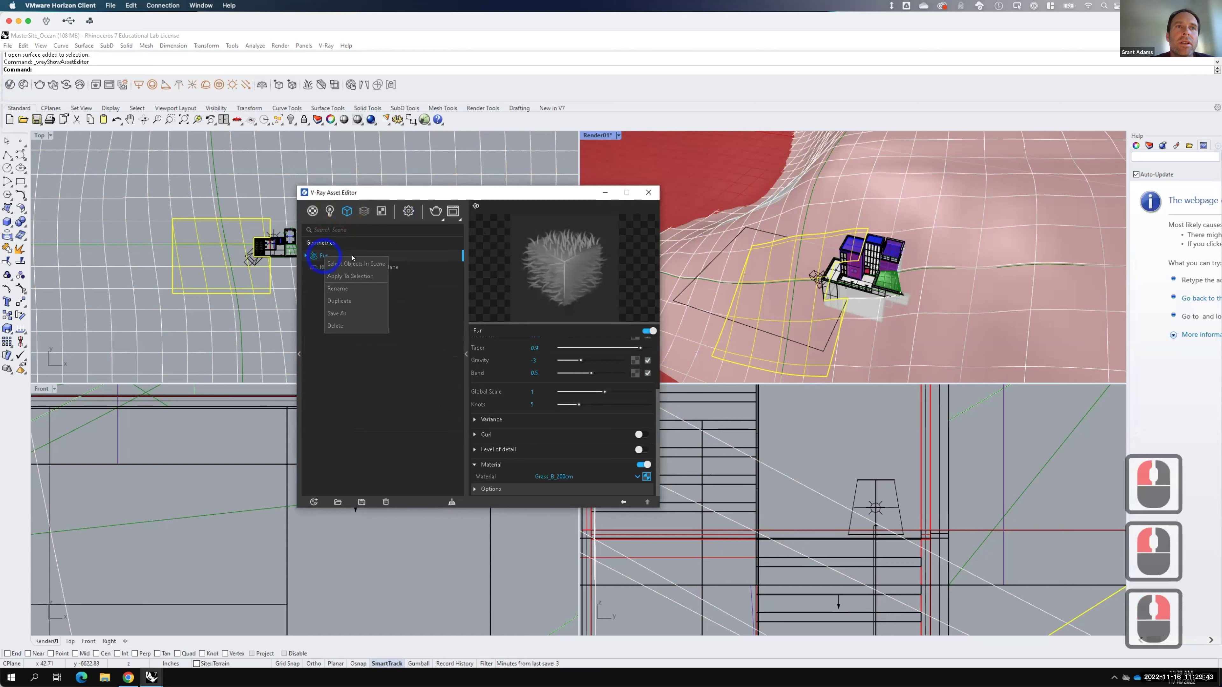
pyautogui.click(353, 275)
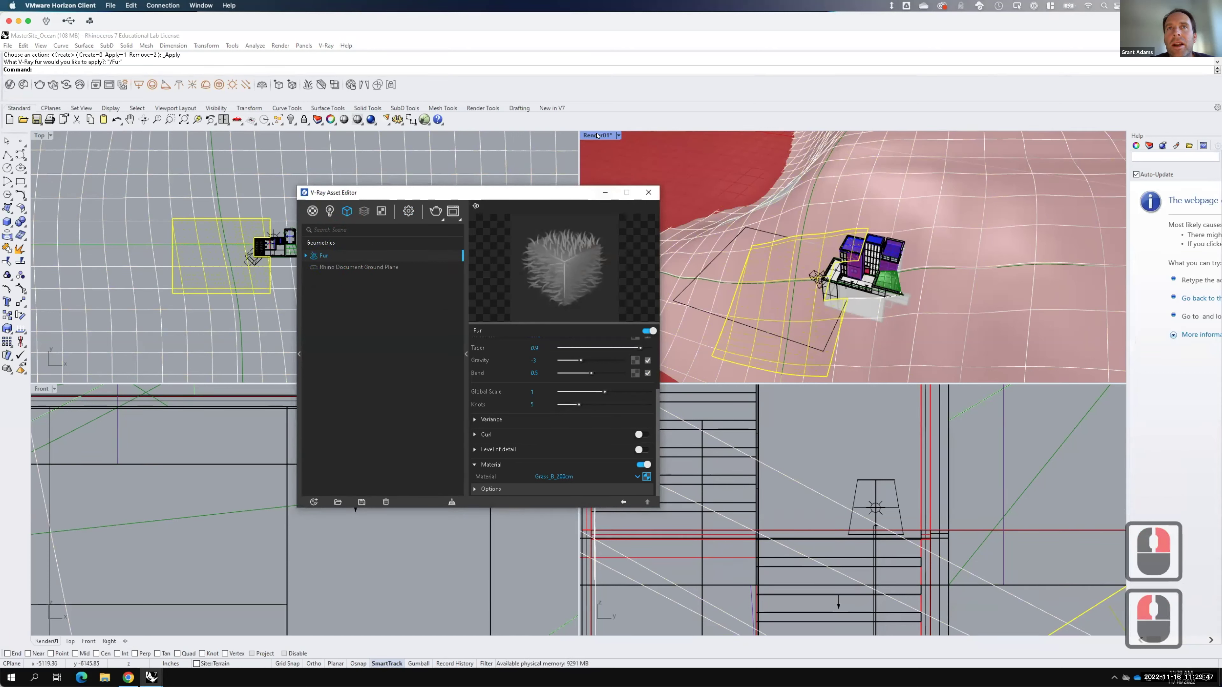
# Step: Restore the Render01 named view in the perspective viewport and reselect the split terrain patch
pyautogui.click(619, 135)
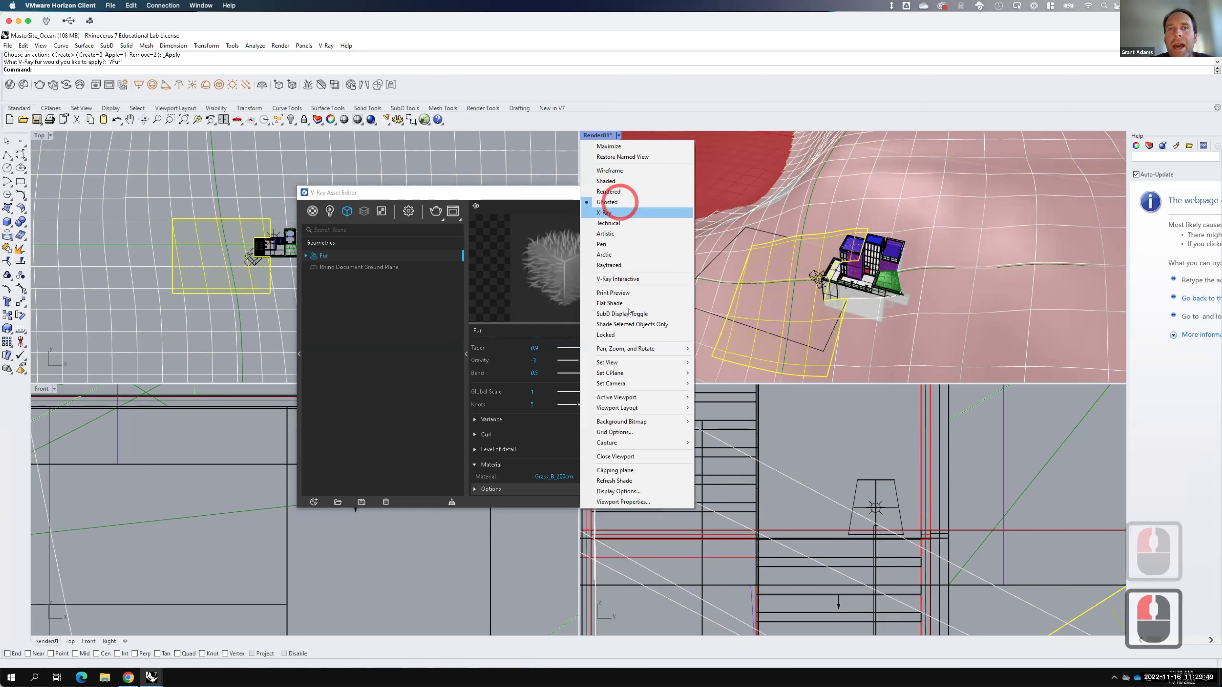
pyautogui.moveTo(630, 366)
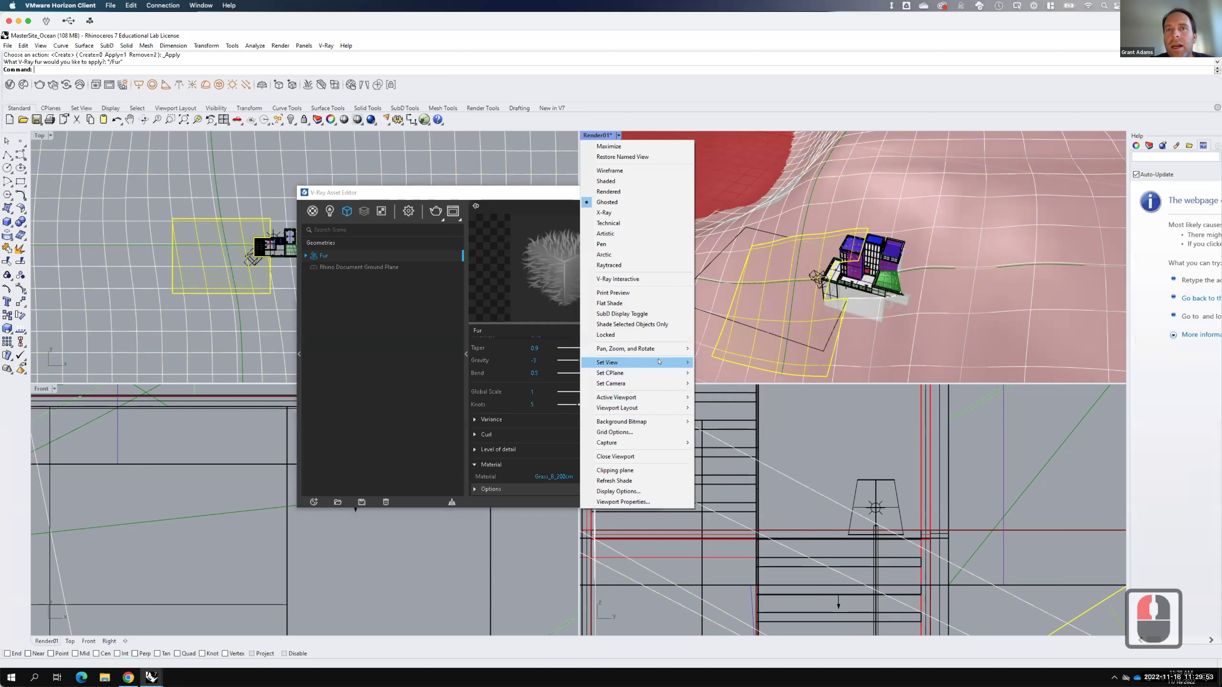
pyautogui.moveTo(639, 362)
pyautogui.click(722, 488)
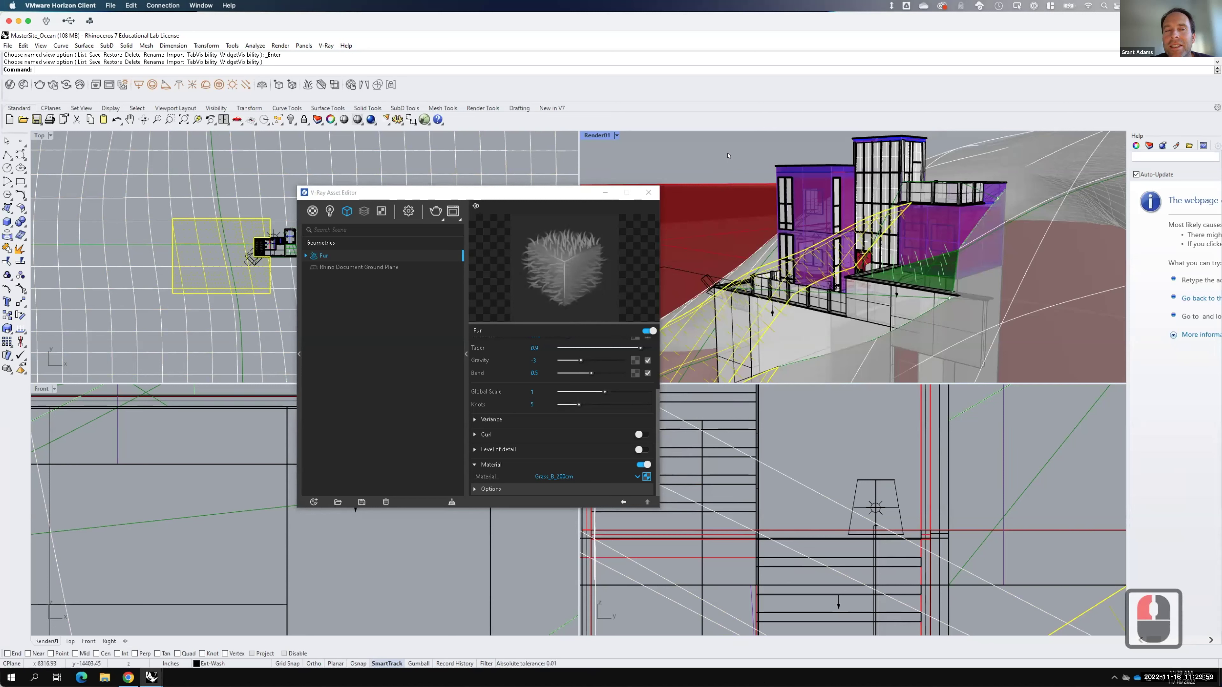
pyautogui.press('Escape')
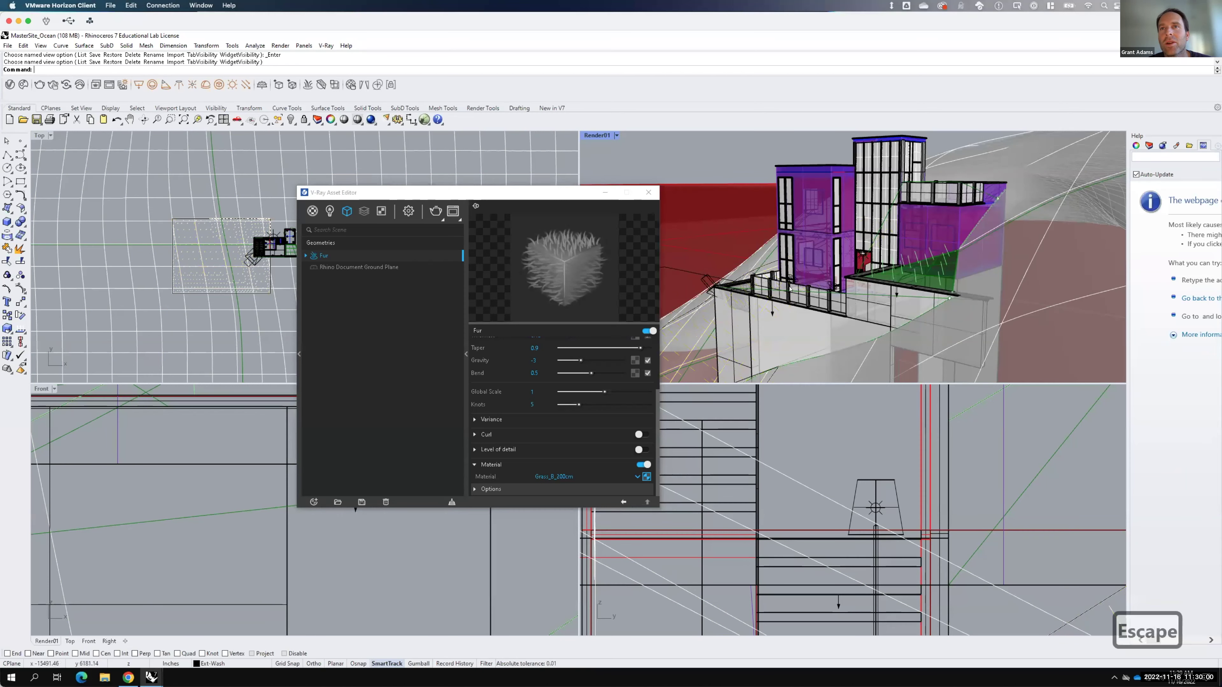
pyautogui.click(688, 337)
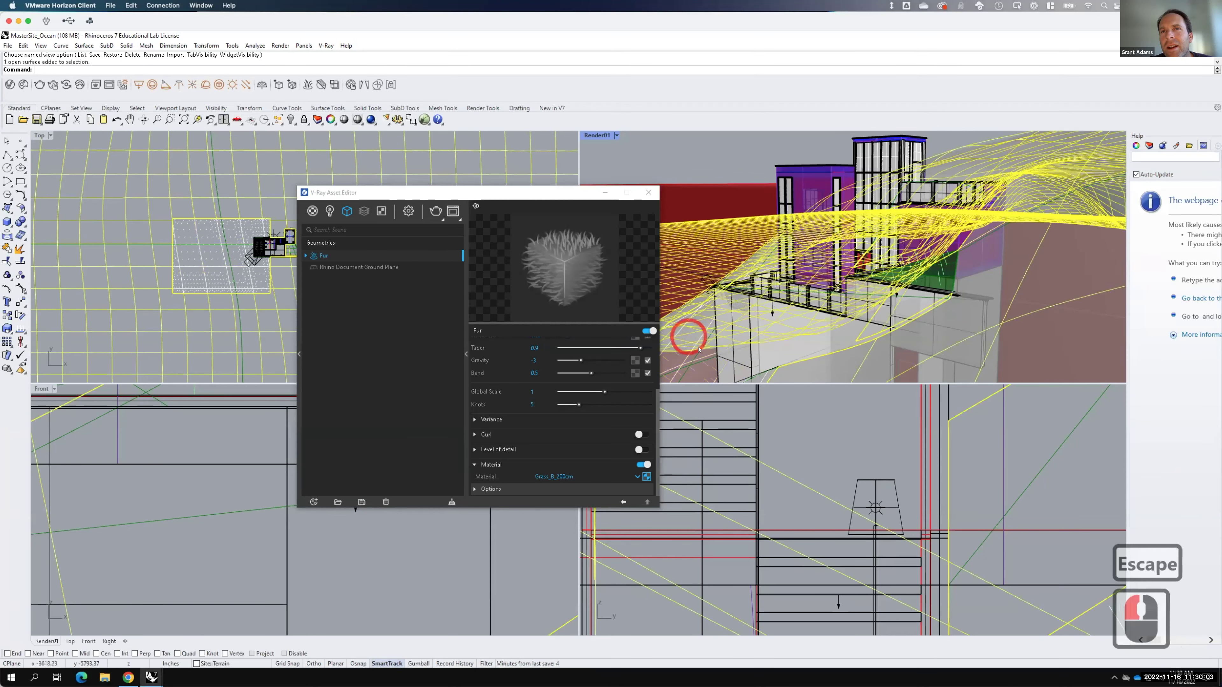
pyautogui.click(698, 366)
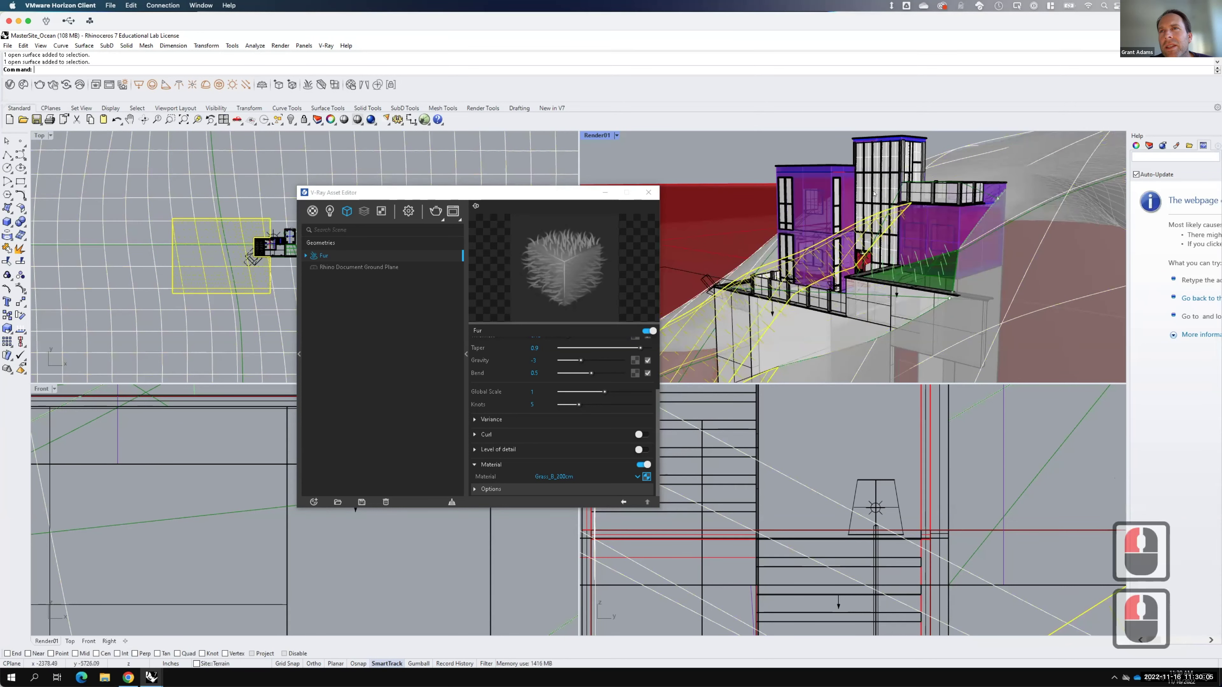
# Step: Render the Render01 view with V-Ray, check the whole image in the frame buffer, and close it
pyautogui.press('F15')
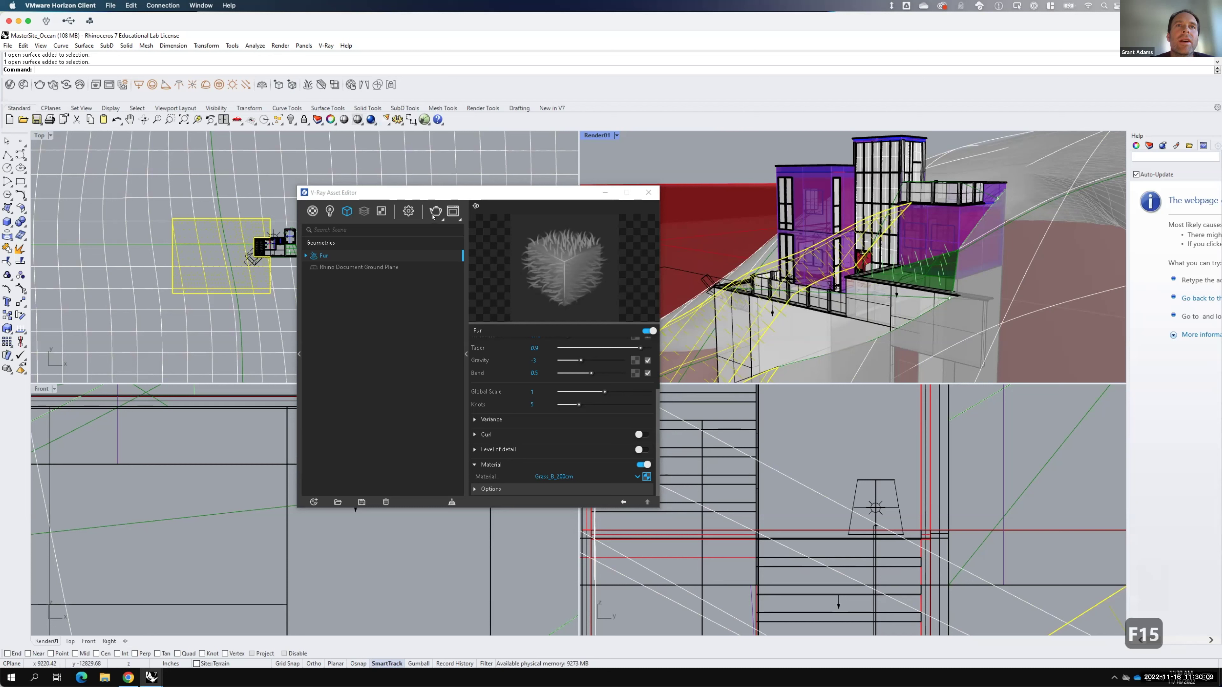
pyautogui.click(718, 340)
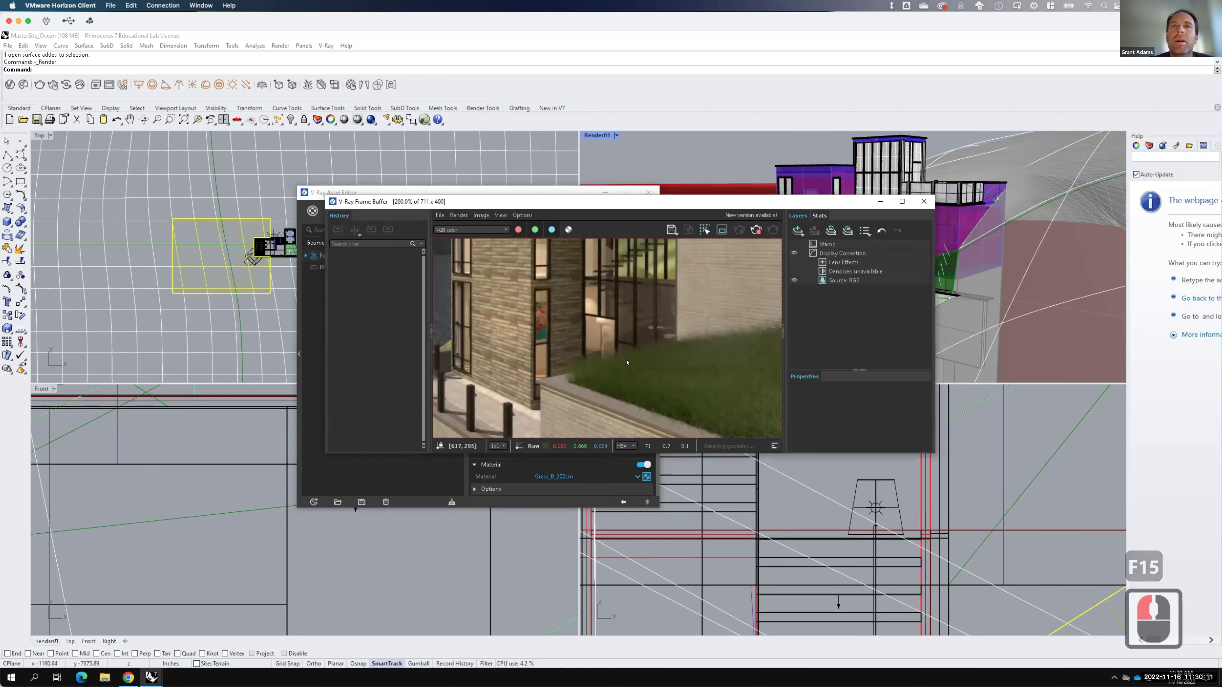
pyautogui.scroll(-1, 682, 369)
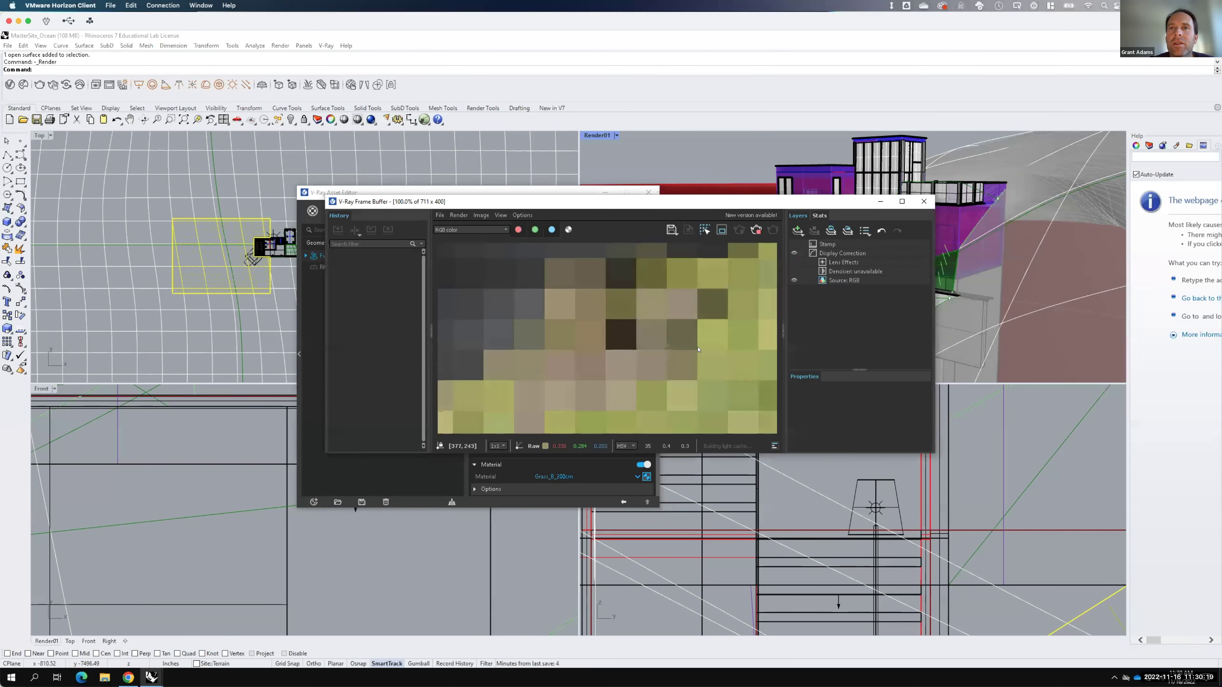
pyautogui.scroll(-1, 680, 361)
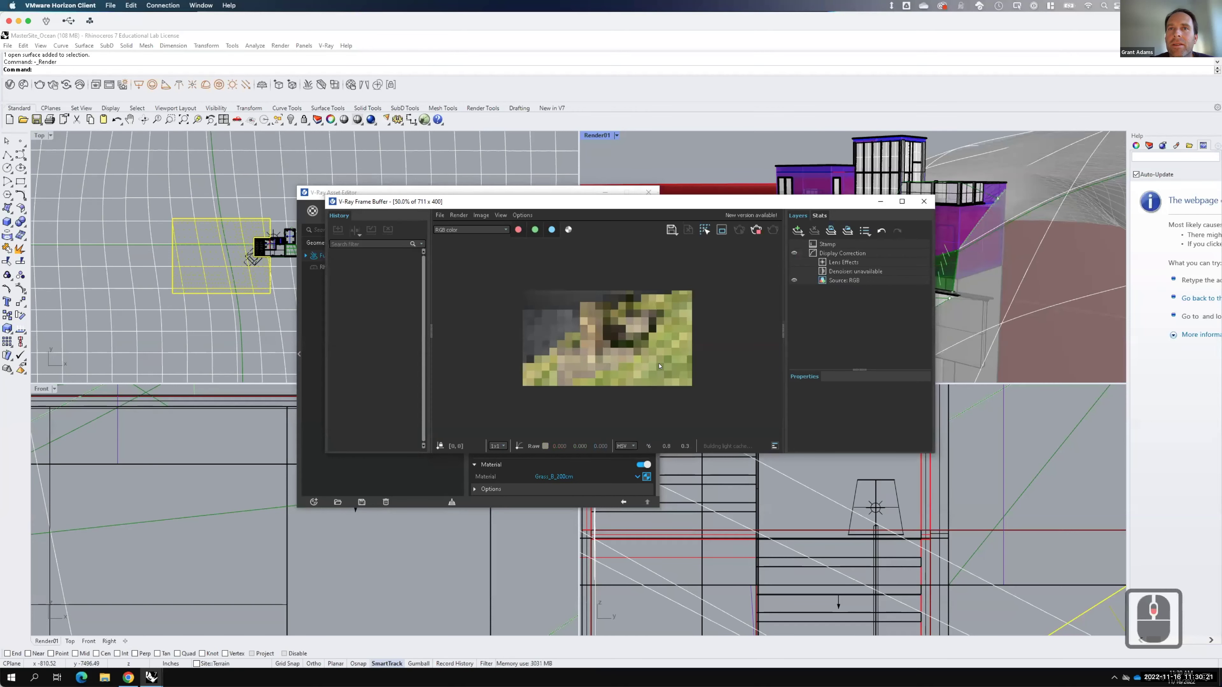
pyautogui.scroll(1, 673, 365)
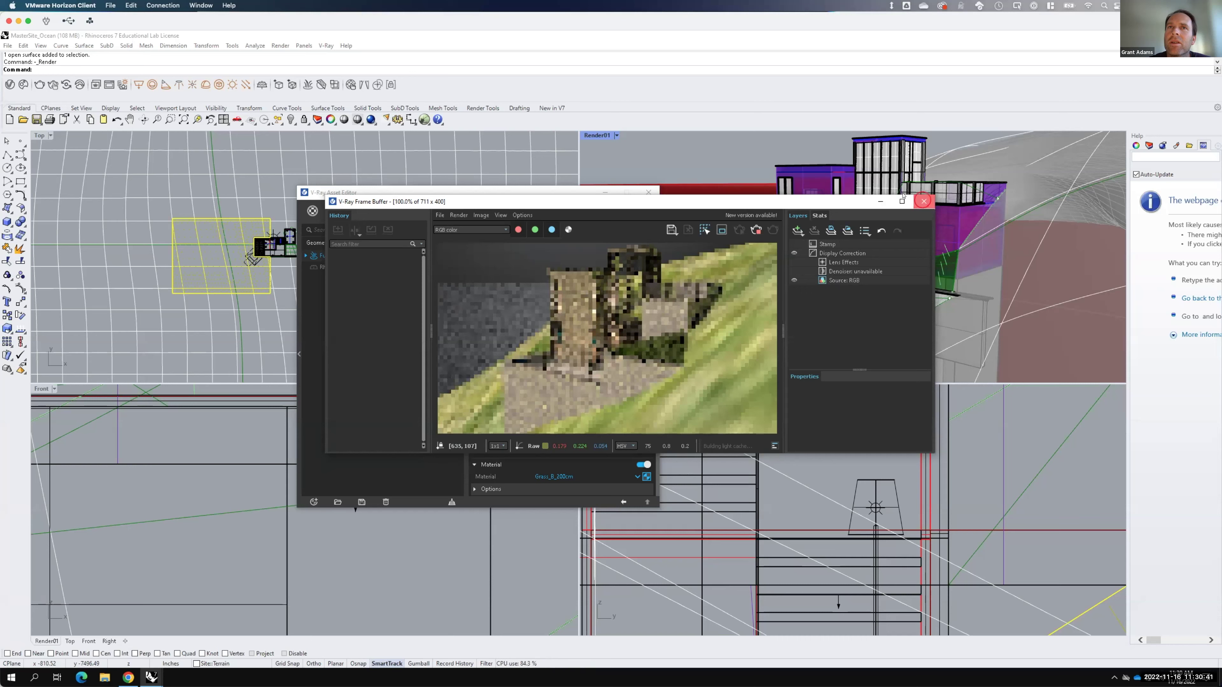
pyautogui.click(923, 201)
# Step: Restore the Render02 named view and reframe it close on the lower tower beside the grass roof
pyautogui.click(615, 136)
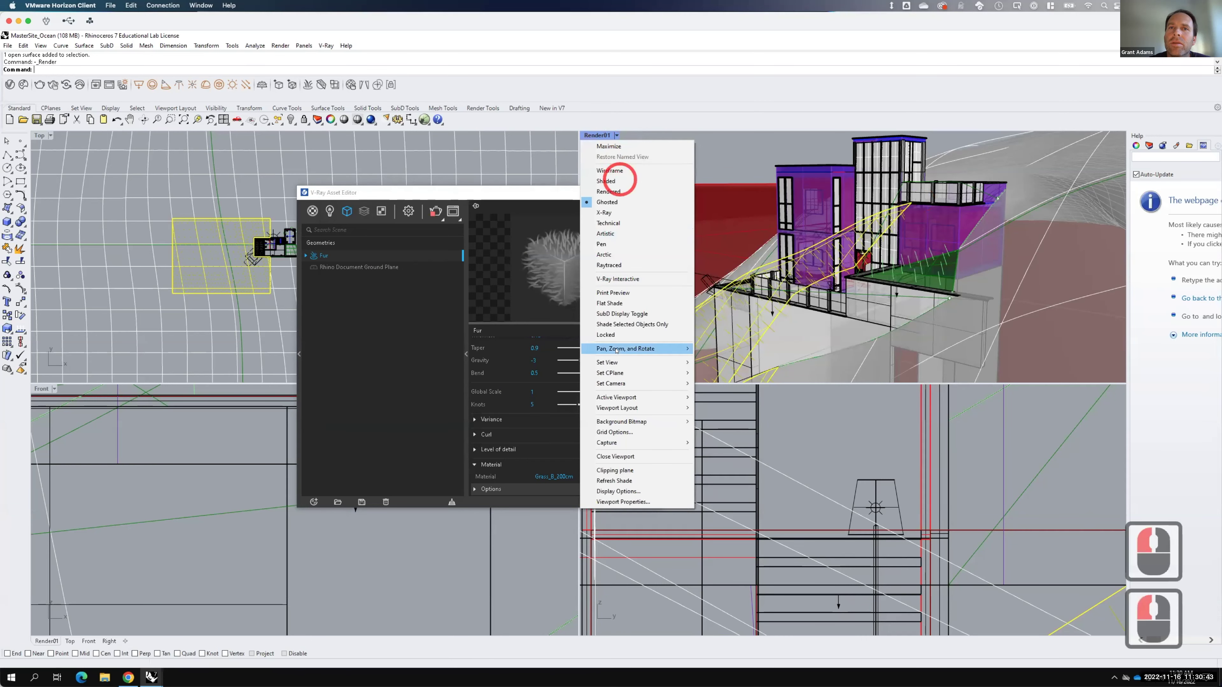
pyautogui.moveTo(639, 362)
pyautogui.click(719, 519)
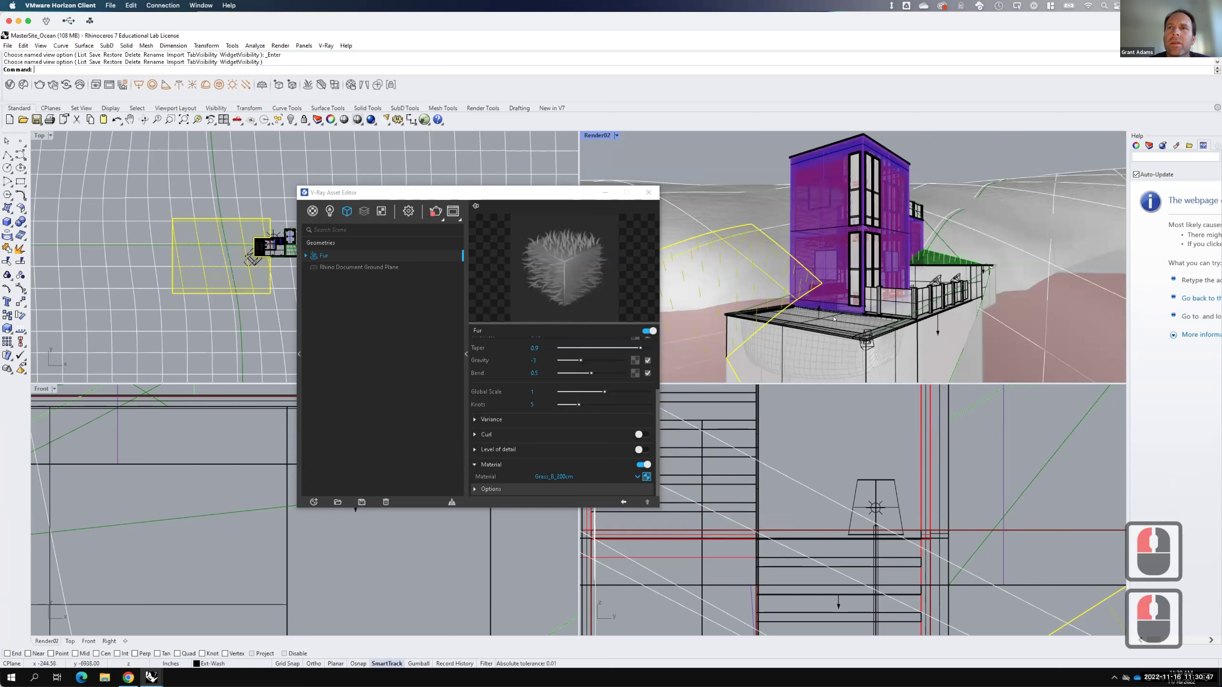
pyautogui.moveTo(974, 317); pyautogui.dragTo(828, 312, button='right')
pyautogui.scroll(2, 849, 212)
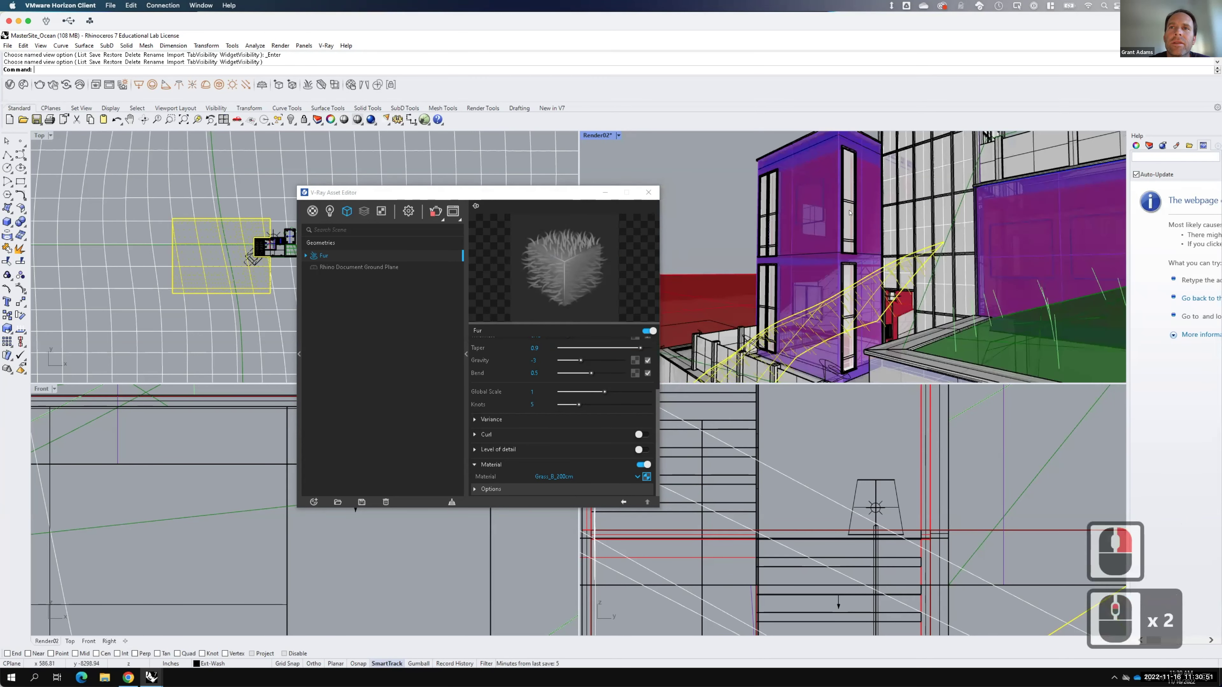
pyautogui.moveTo(845, 219); pyautogui.dragTo(845, 214, button='right')
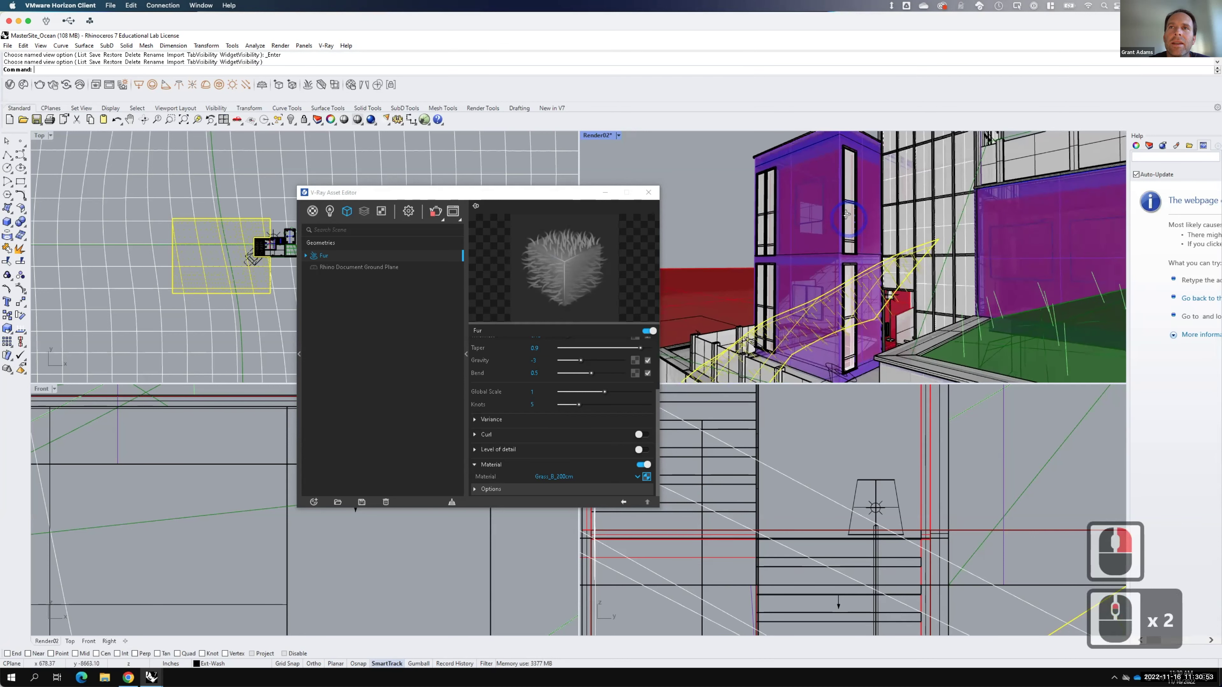
# Step: Reframe the Render02 view farther back and shift it sideways so both towers and the terrain slope are in frame
pyautogui.scroll(-2, 910, 270)
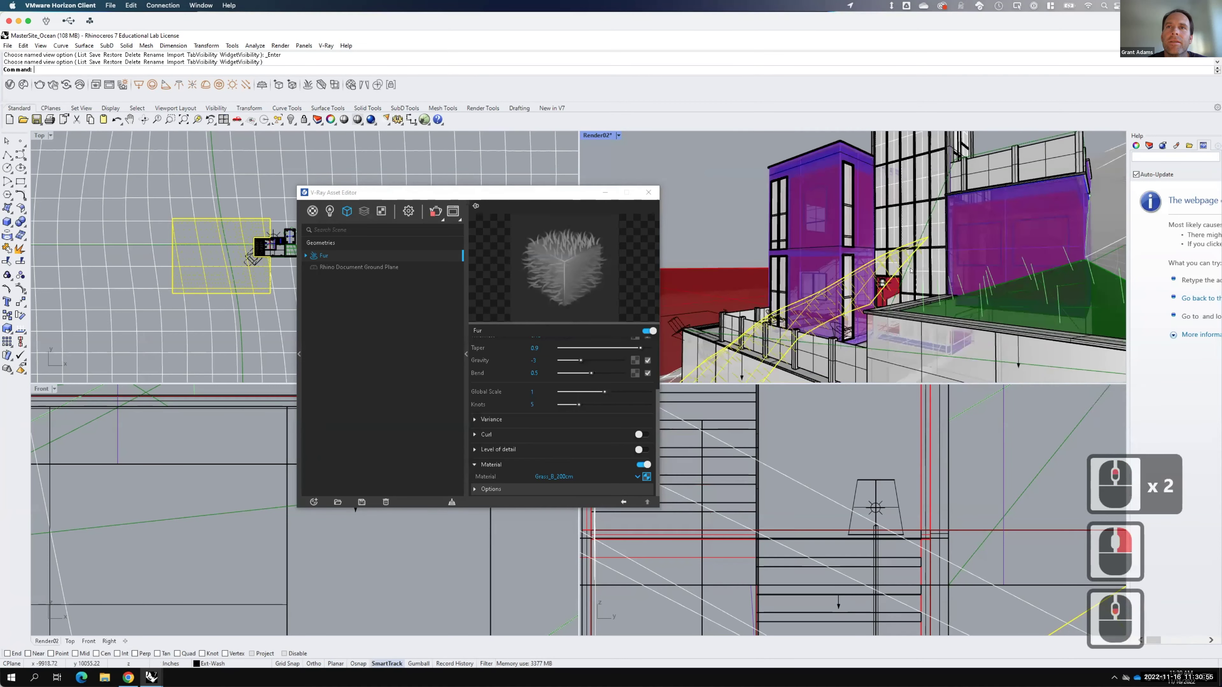
pyautogui.moveTo(928, 319); pyautogui.dragTo(858, 256, button='right')
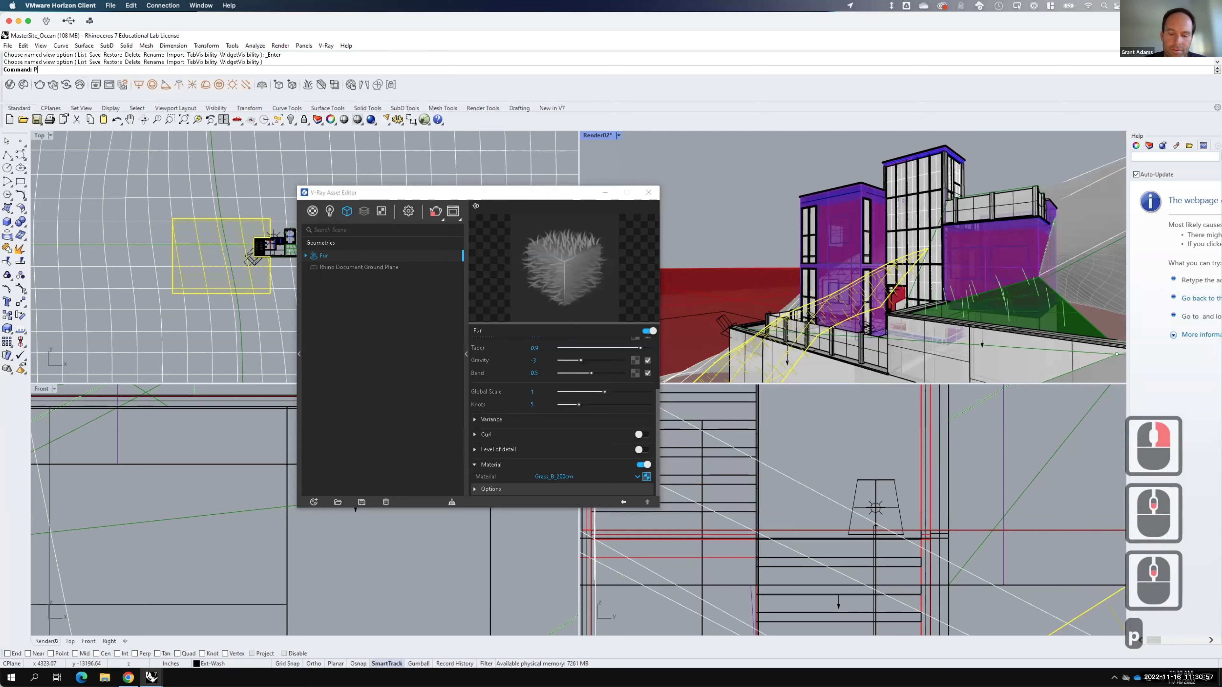
pyautogui.write('pan')
pyautogui.press('Return')
pyautogui.moveTo(829, 247); pyautogui.dragTo(874, 259)
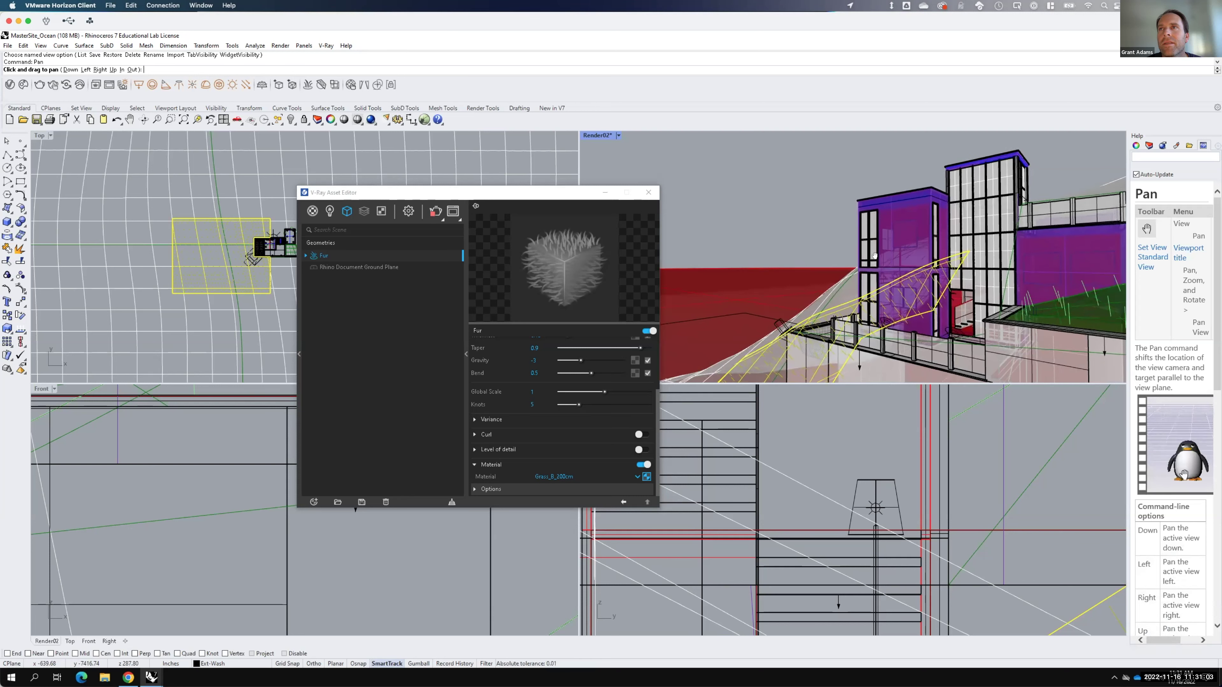
pyautogui.click(644, 187)
pyautogui.press('F15')
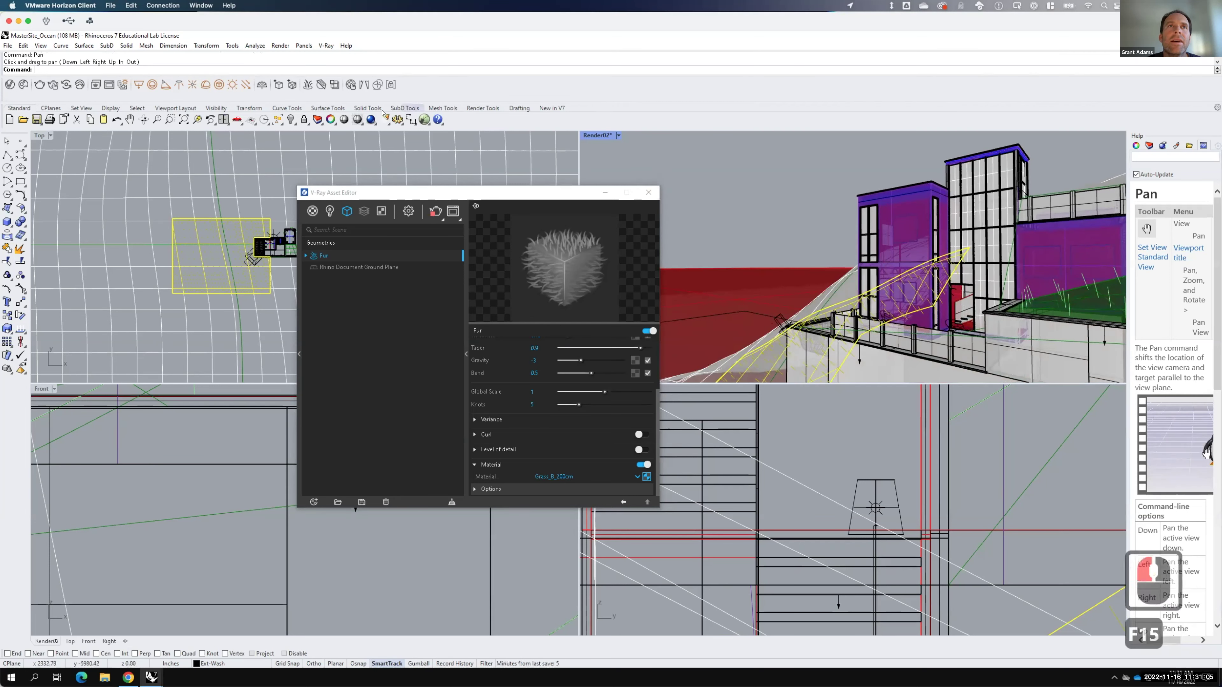
# Step: Start a V-Ray test render of the reframed Render02 view, check the rough preview, and stop it
pyautogui.click(436, 212)
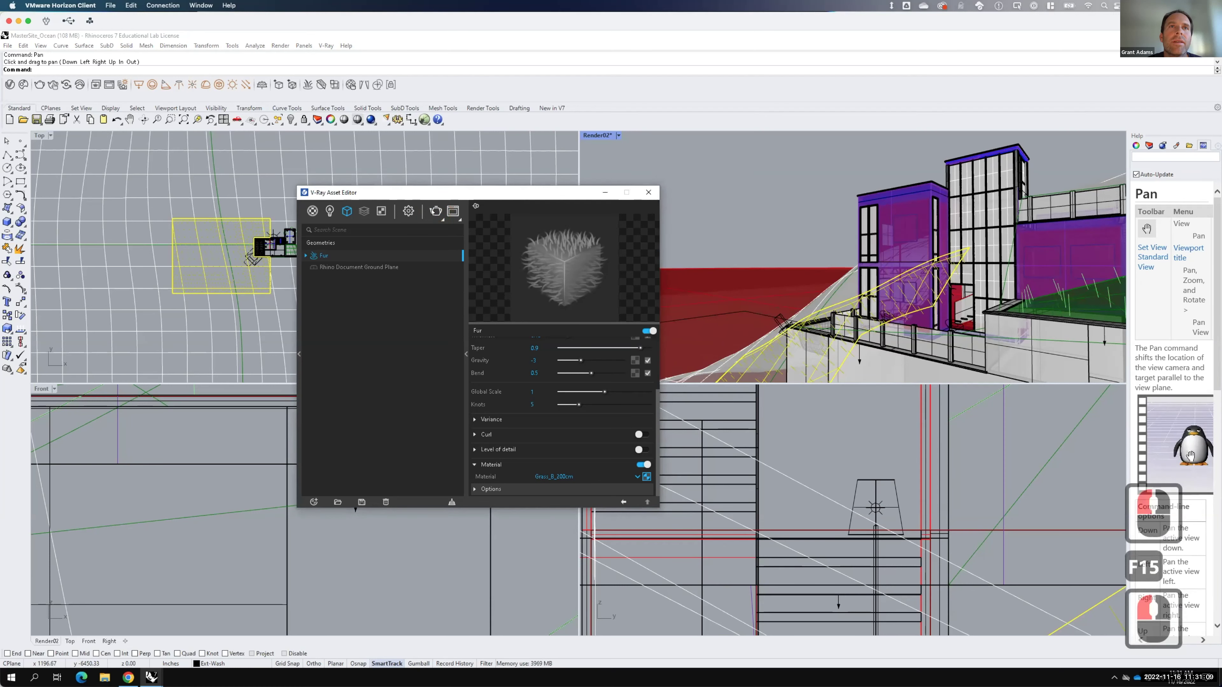
pyautogui.click(435, 212)
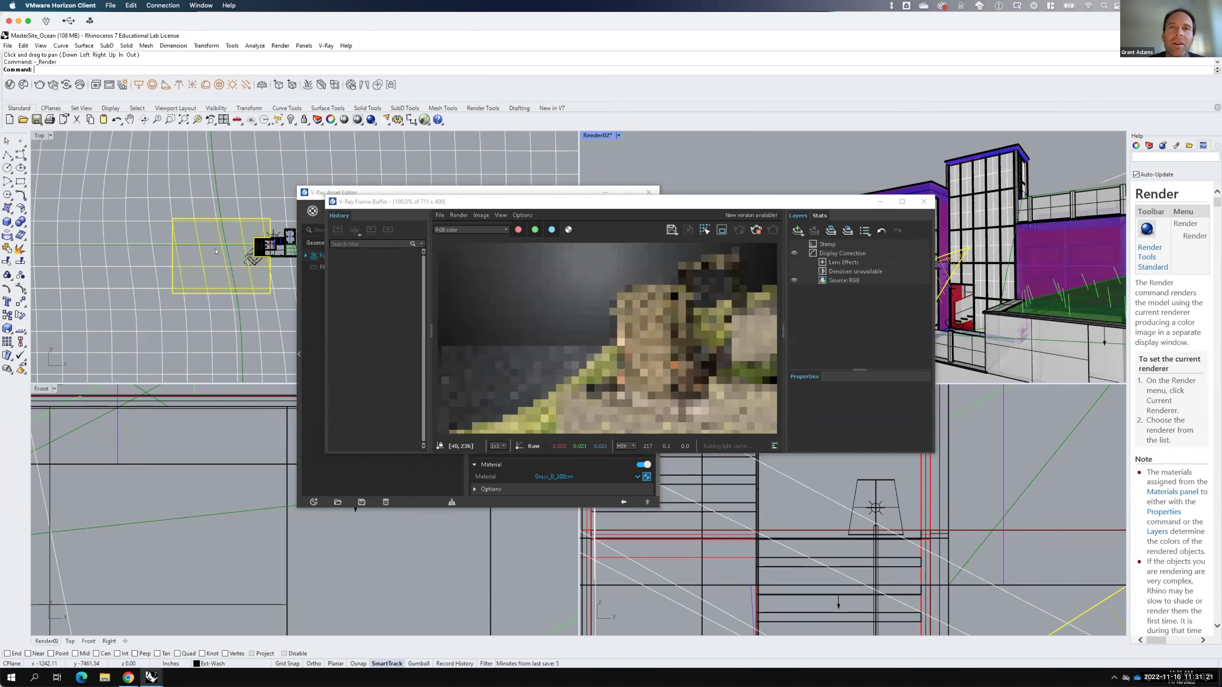
pyautogui.click(756, 232)
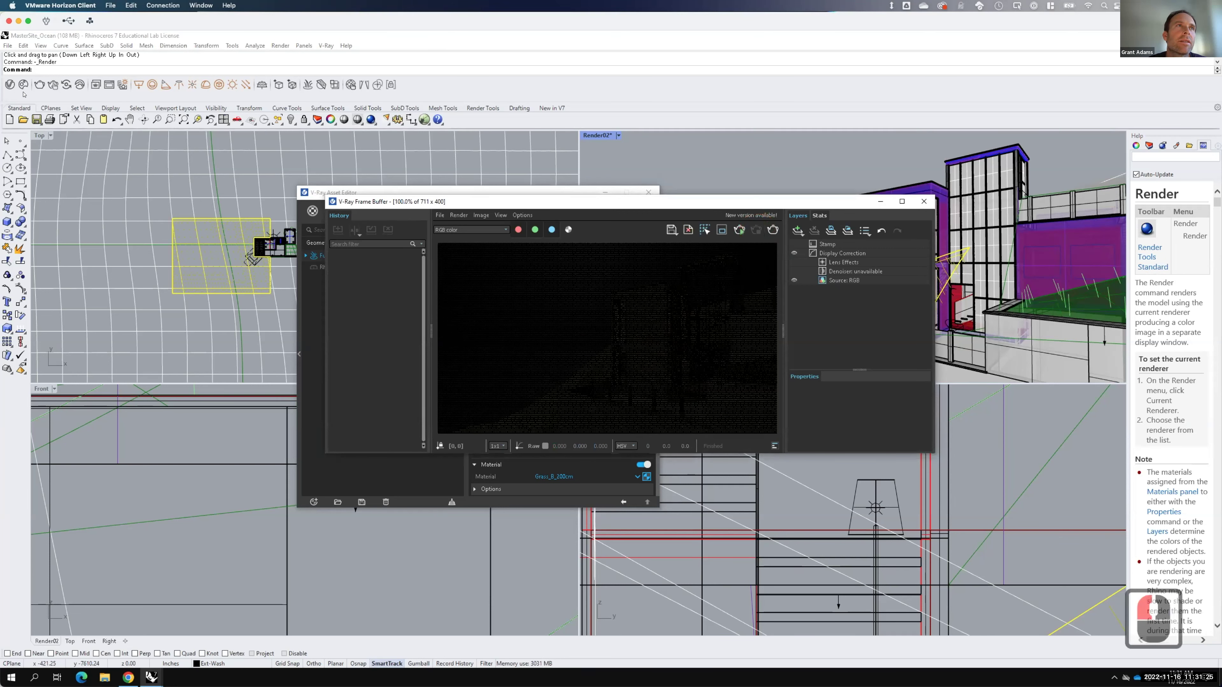
# Step: Add a second V-Ray Fur geometry with a per-area count of 10 and a length of 24
pyautogui.click(10, 84)
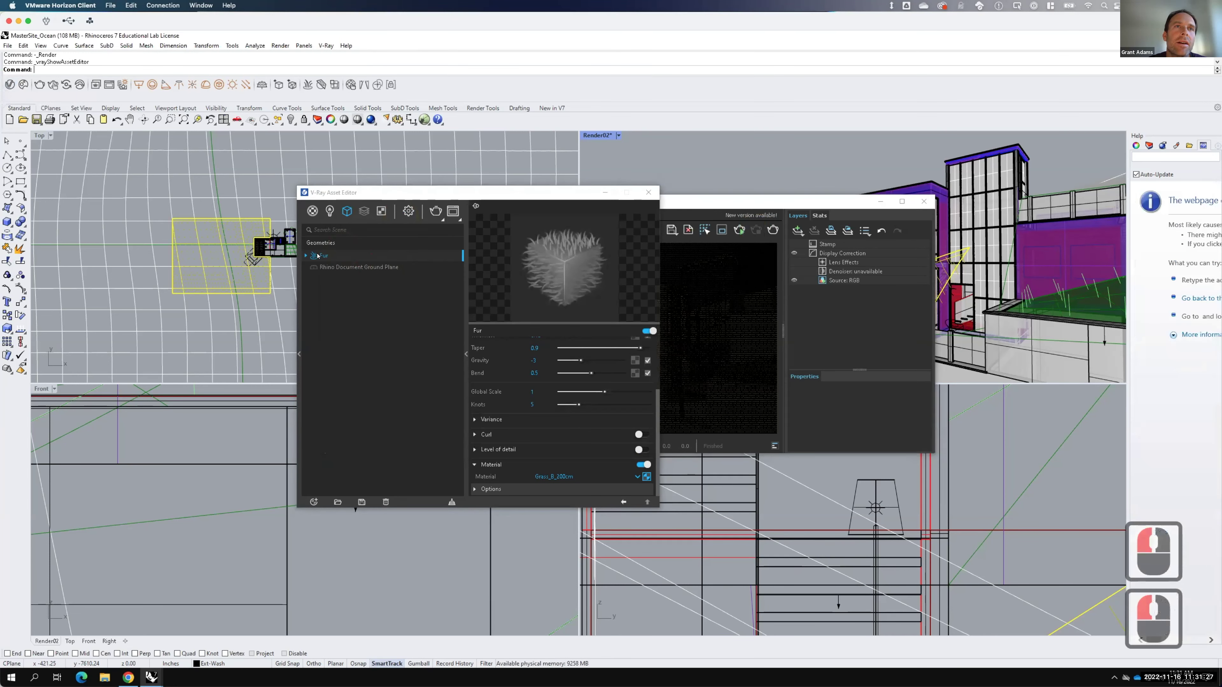
pyautogui.click(346, 211)
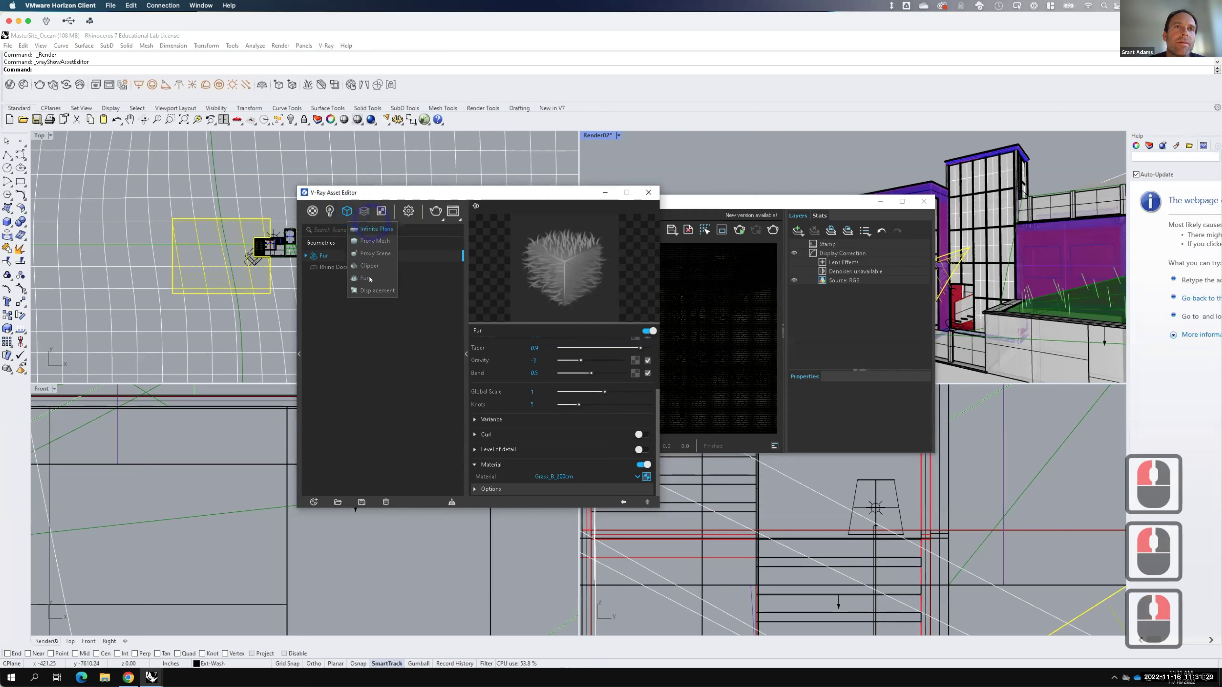
pyautogui.click(369, 279)
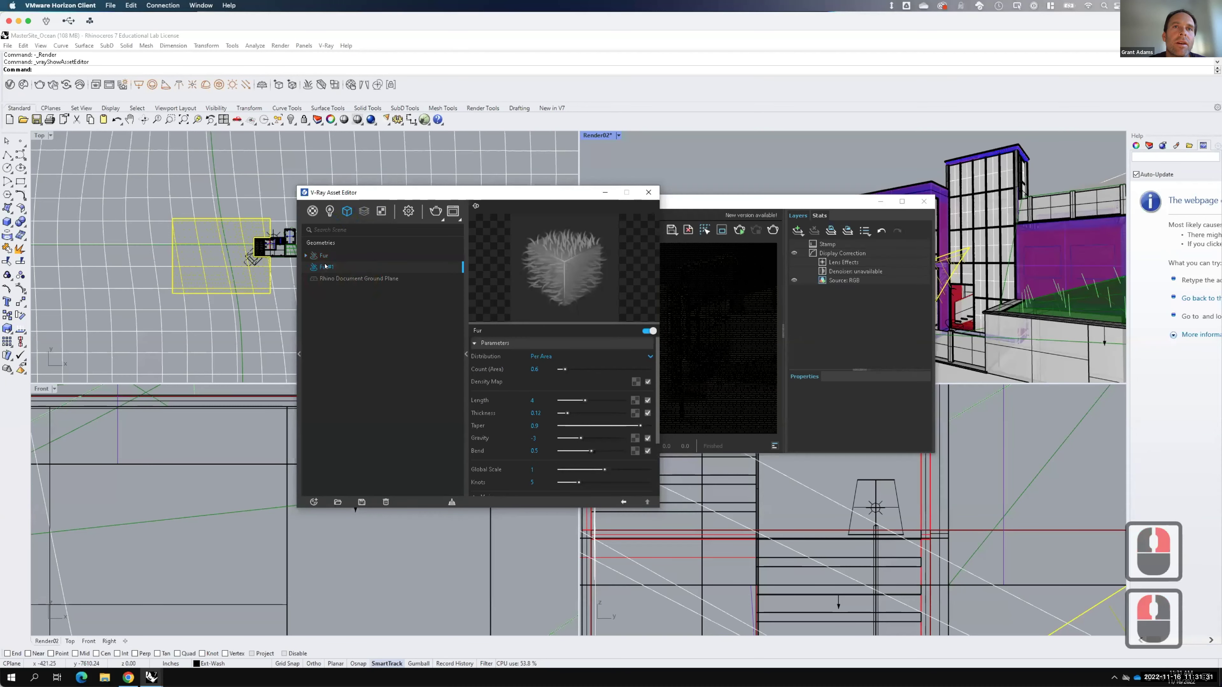
pyautogui.click(533, 369)
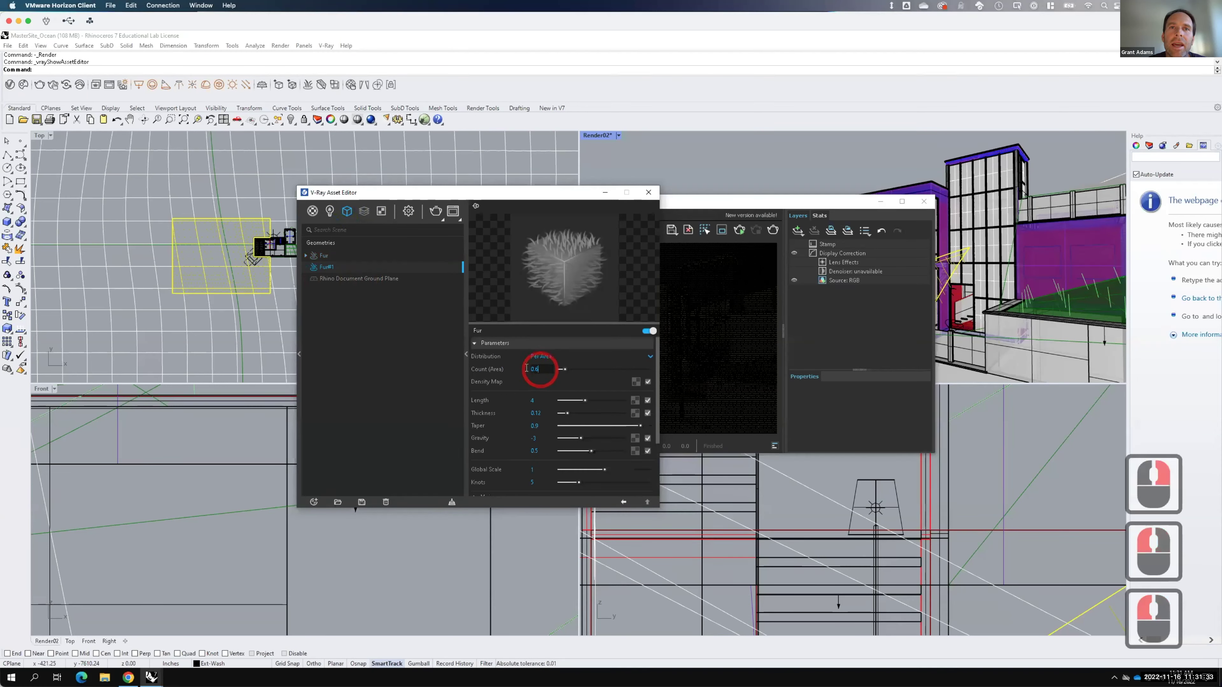
pyautogui.write('10')
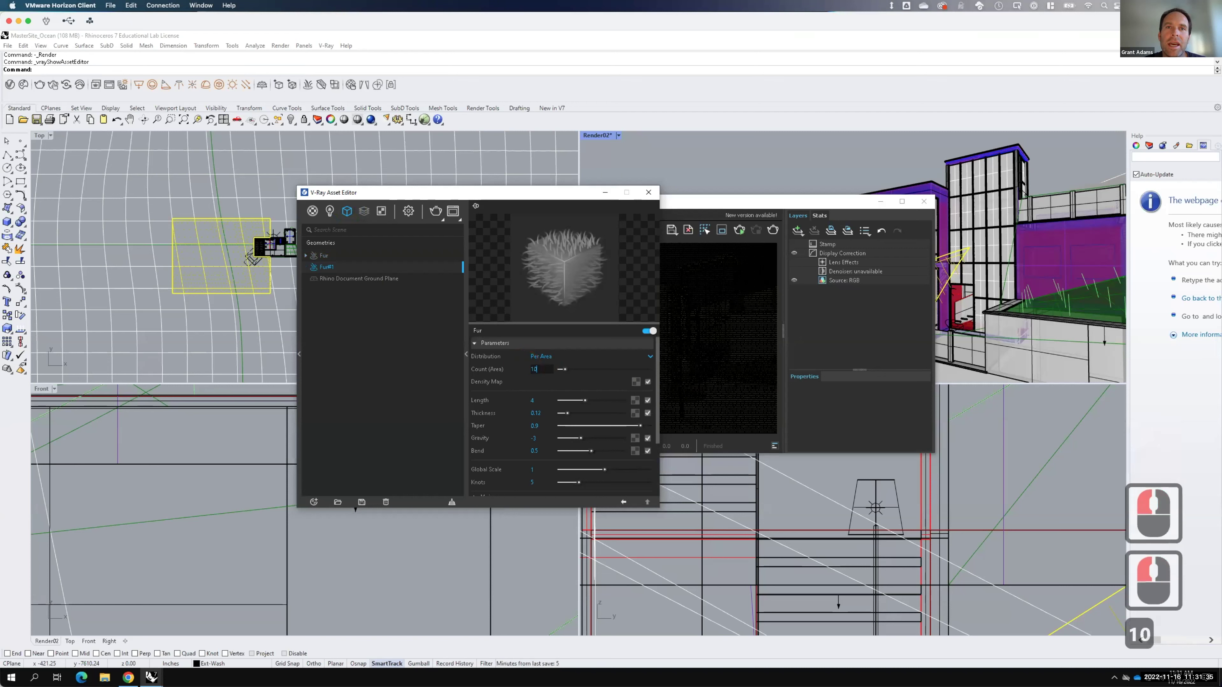
pyautogui.scroll(-5, 532, 430)
pyautogui.scroll(2, 538, 354)
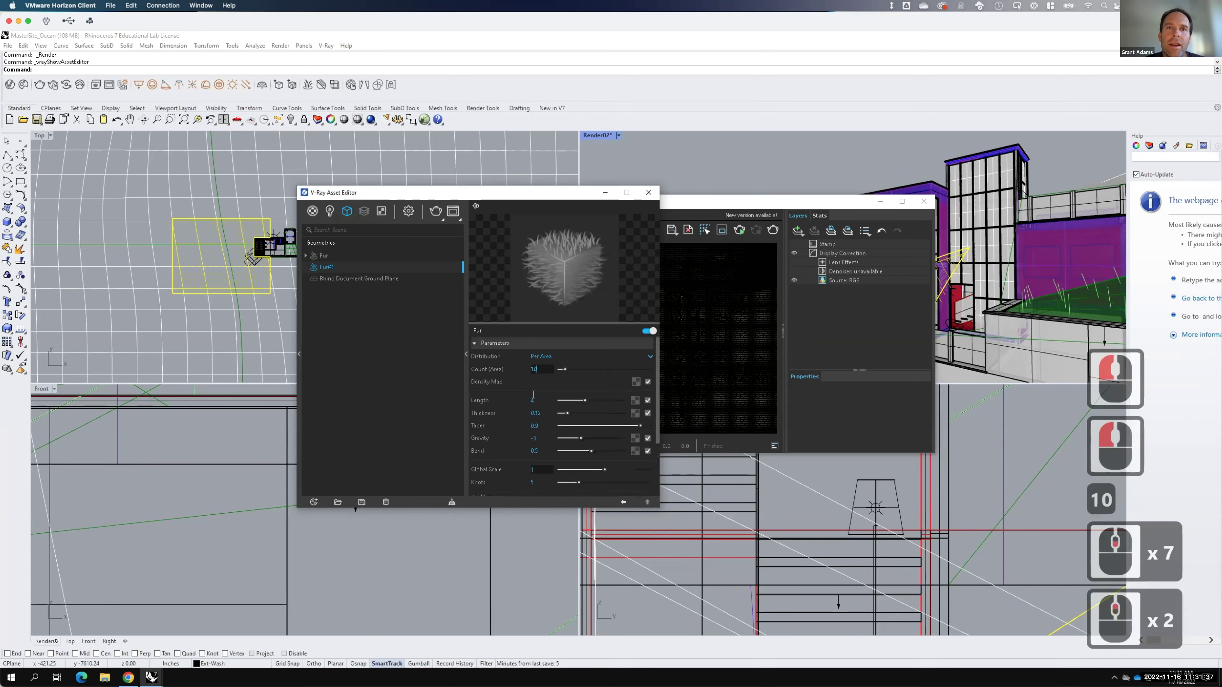
pyautogui.click(527, 397)
pyautogui.click(529, 400)
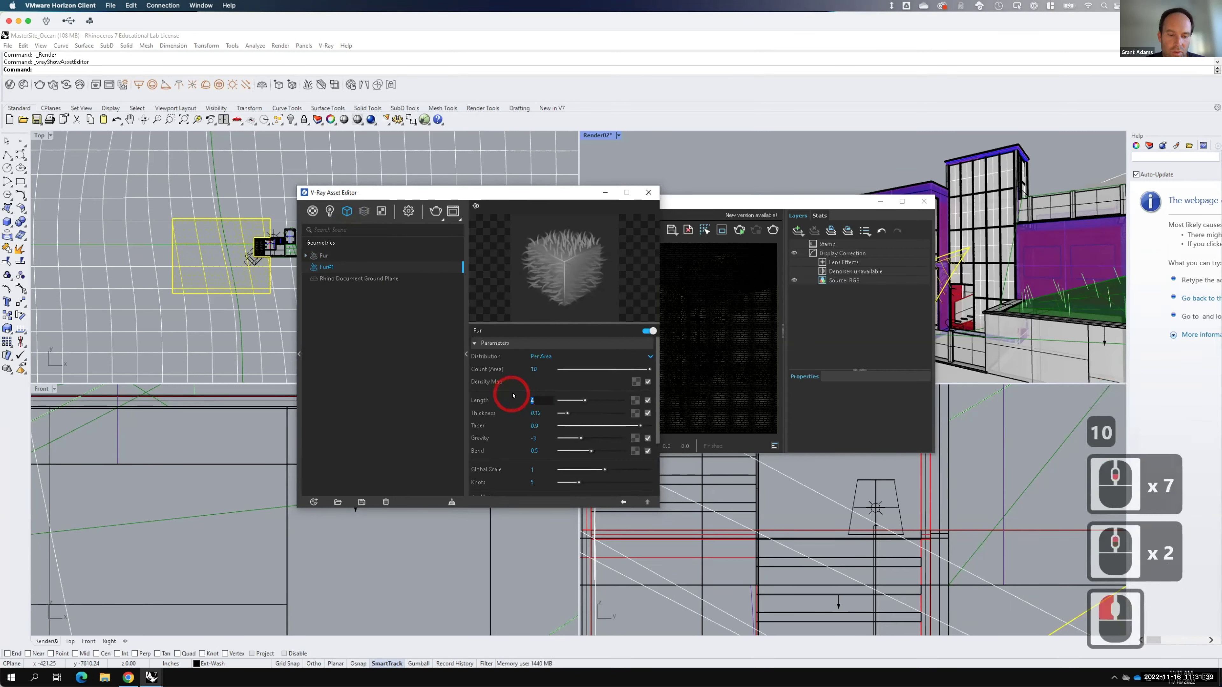
pyautogui.write('24')
# Step: Enable the new fur's own material, set it to Grass_B_200cm, and apply the fur to the selected terrain patch
pyautogui.scroll(-6, 540, 410)
pyautogui.scroll(-4, 541, 411)
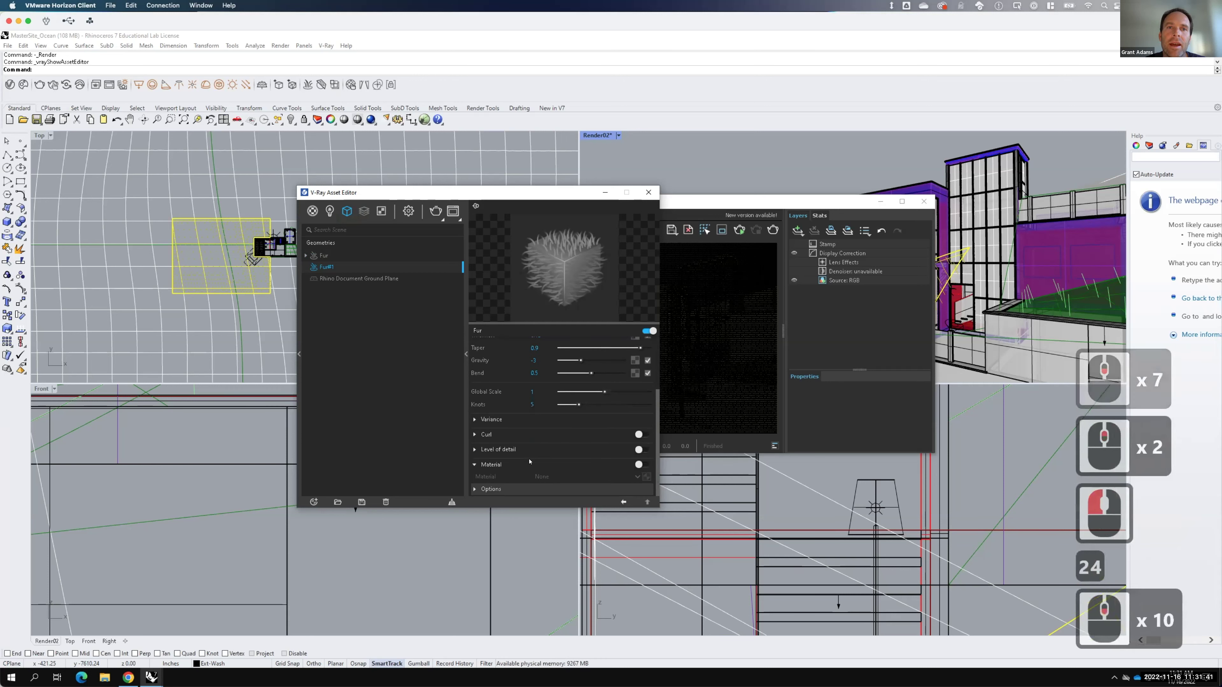
pyautogui.click(639, 464)
pyautogui.click(635, 477)
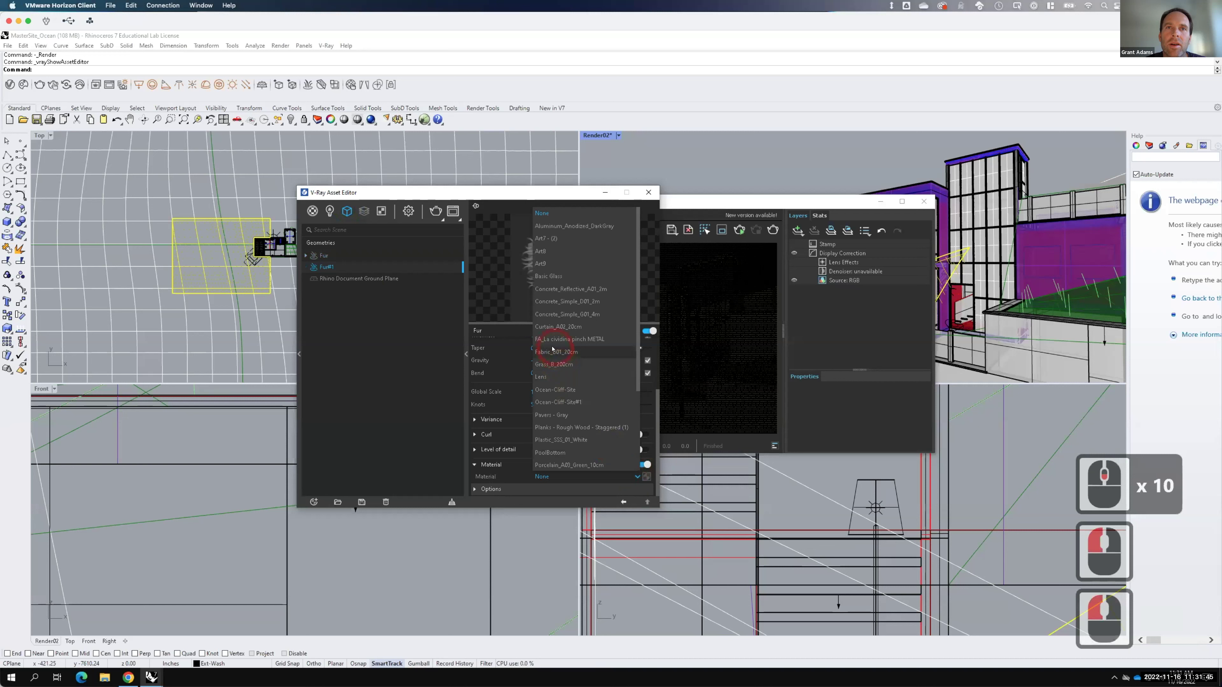
pyautogui.click(553, 364)
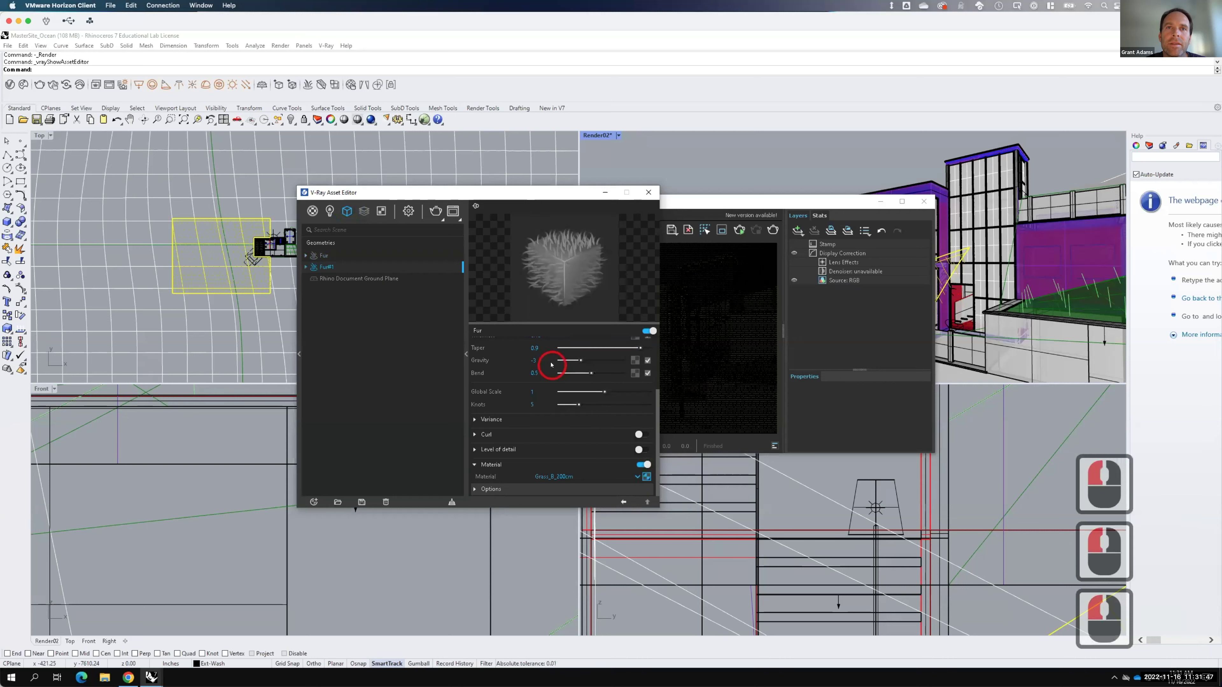
pyautogui.rightClick(325, 270)
pyautogui.click(359, 287)
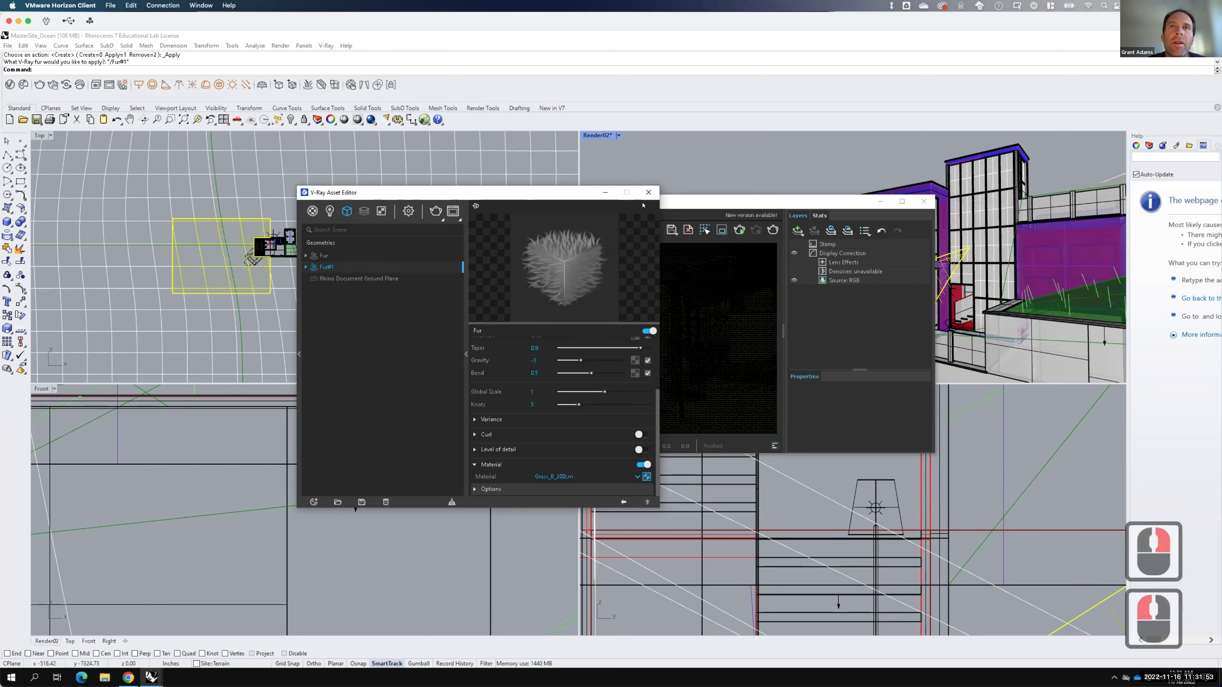
# Step: Render the Render02 viewport with V-Ray using the new terrain fur
pyautogui.click(601, 135)
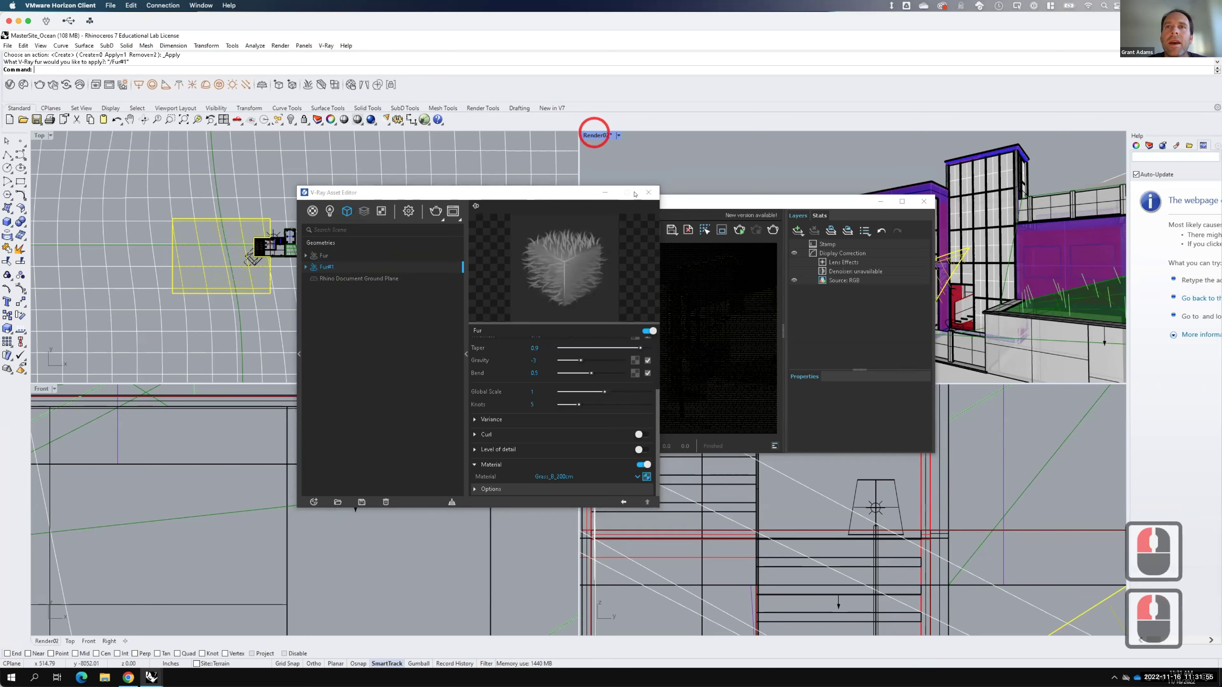
pyautogui.click(436, 211)
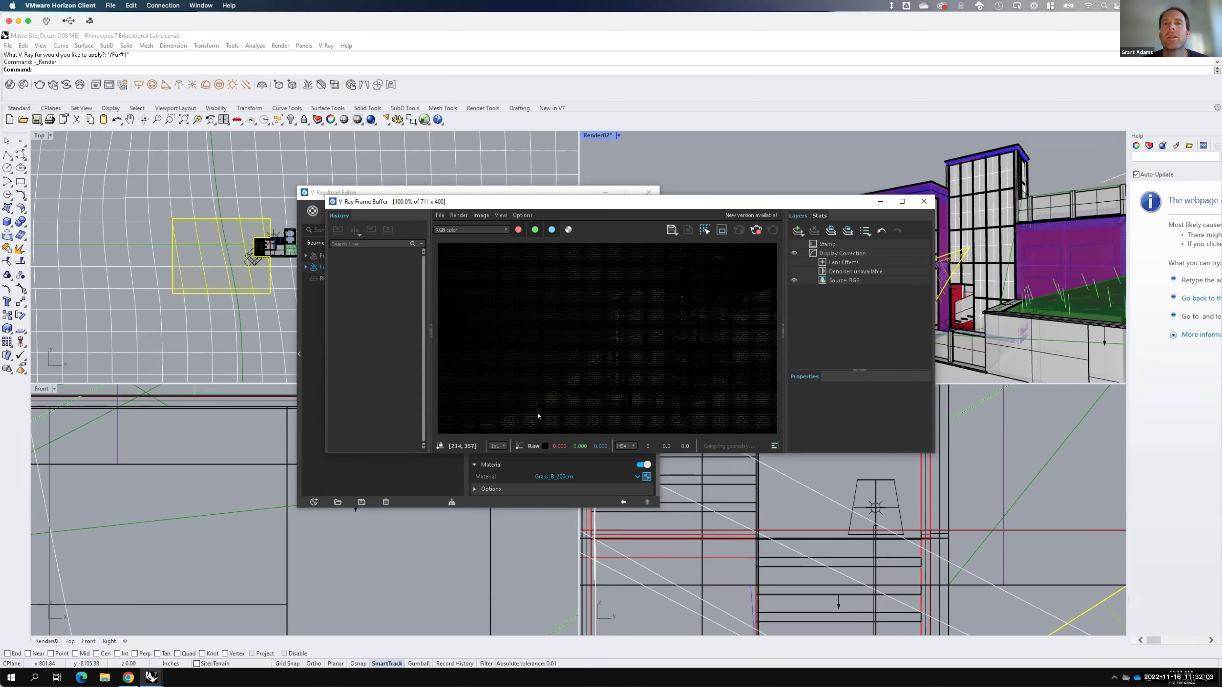
pyautogui.press('F15')
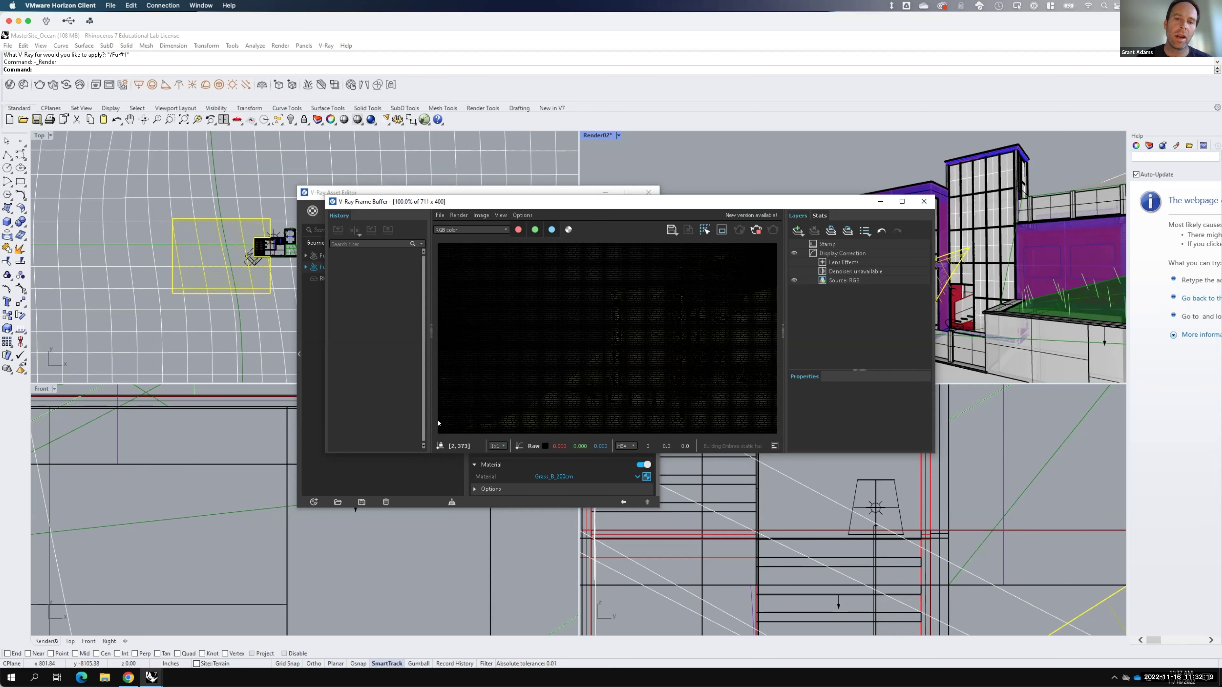
# Step: Switch to Chrome and review the Exercise 225 section rendering instructions
pyautogui.click(128, 677)
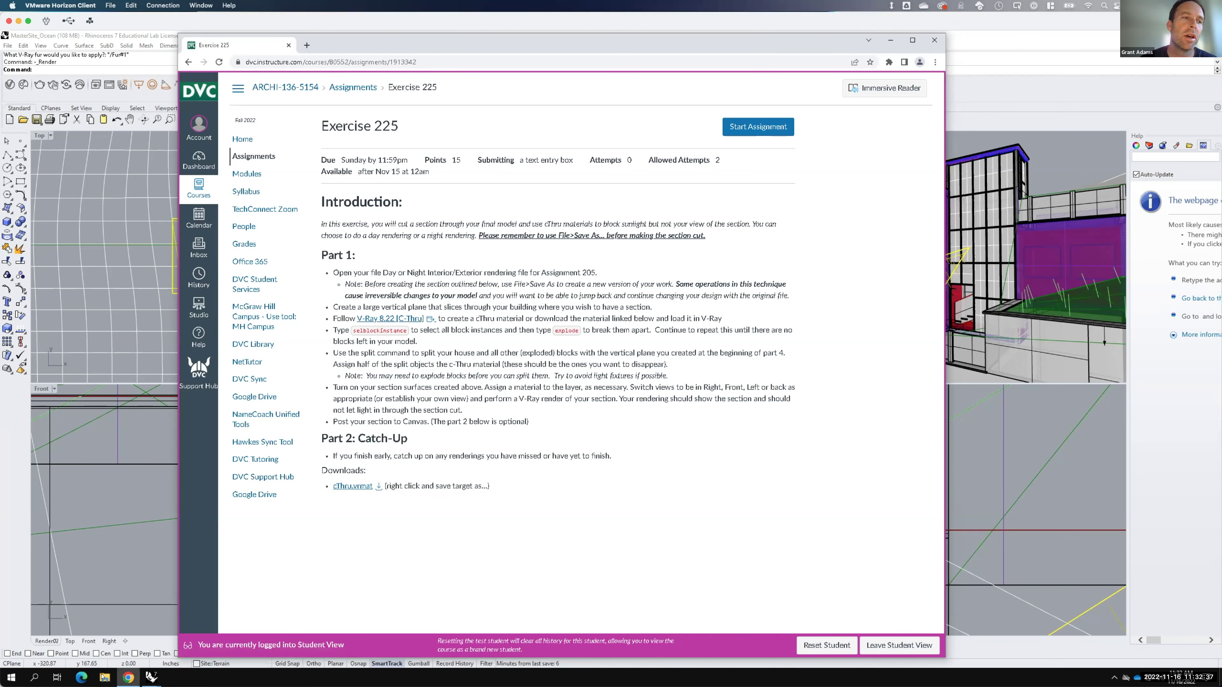
pyautogui.click(152, 677)
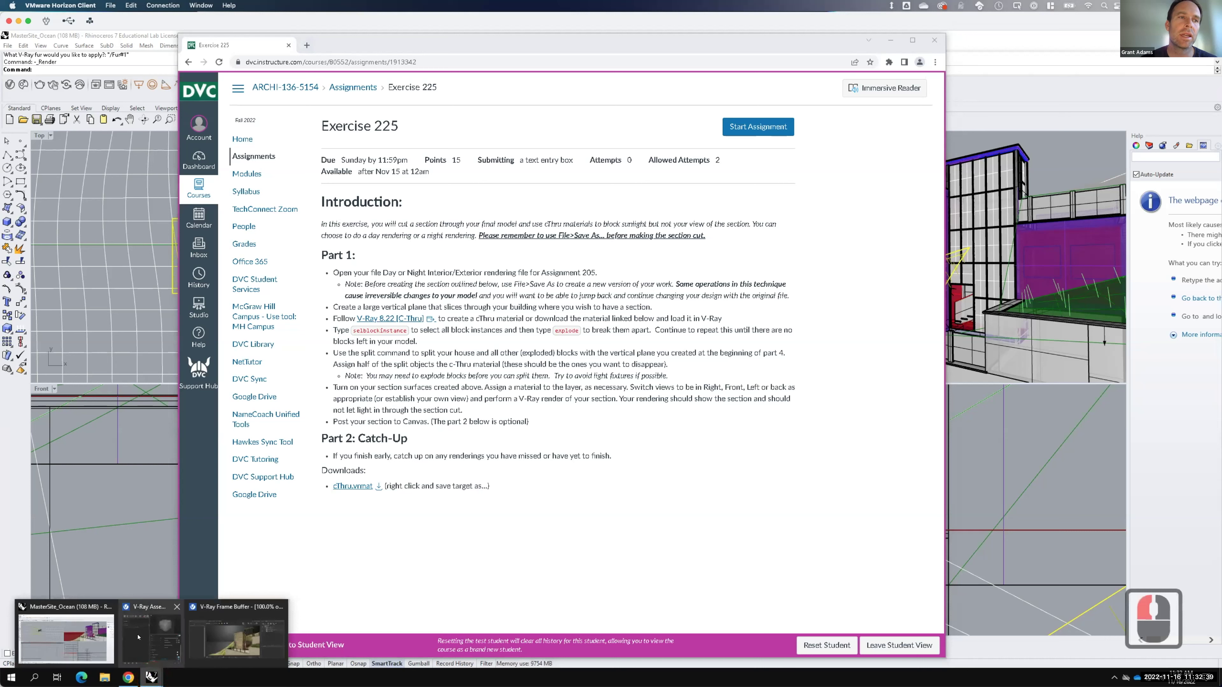
pyautogui.click(10, 678)
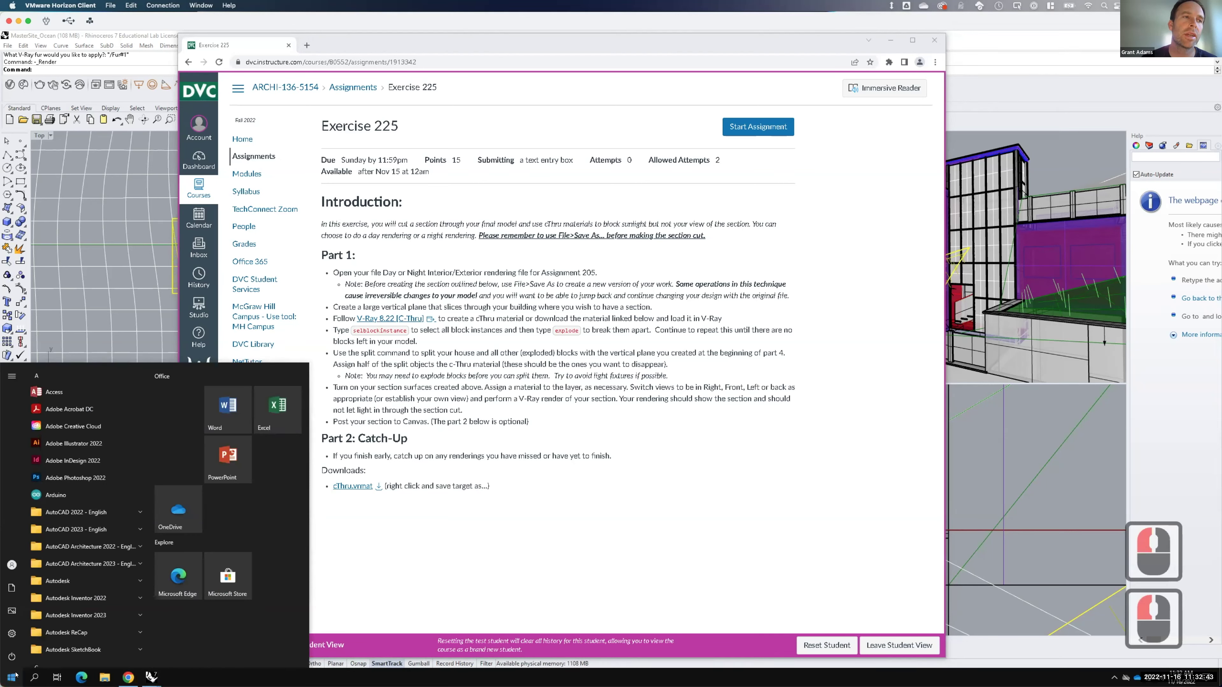
# Step: Open the recent MasterSite_Ocean file from File Explorer in a second Rhino session as read-only
pyautogui.click(104, 677)
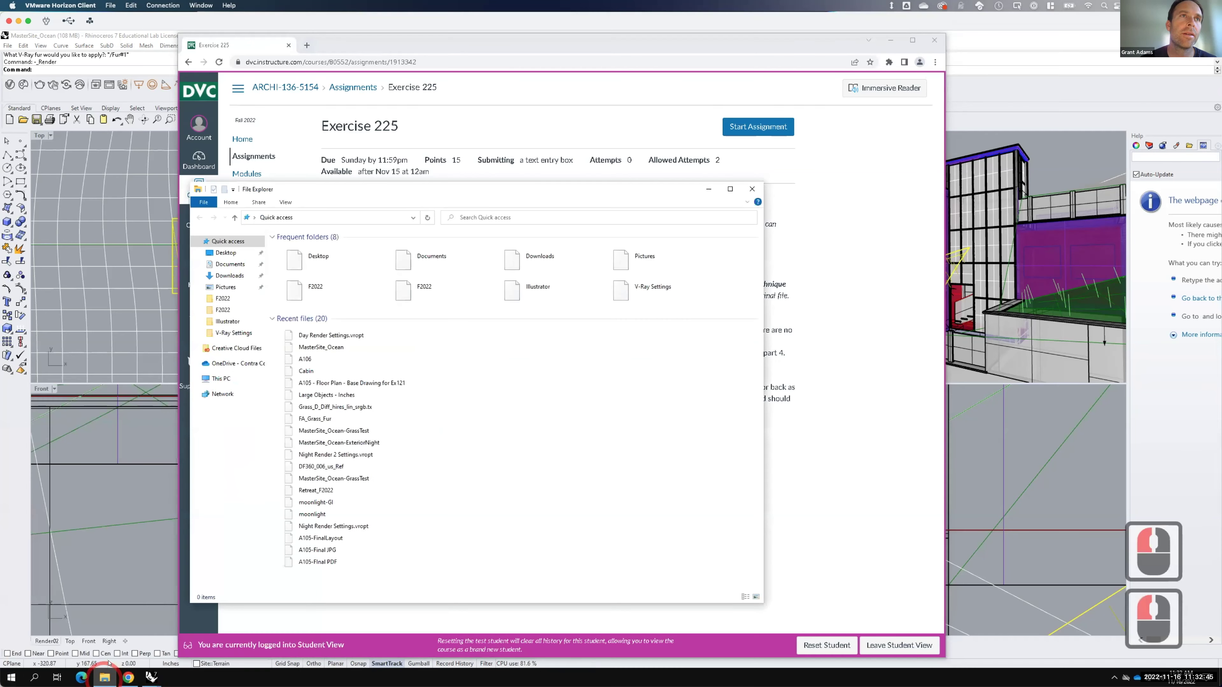
pyautogui.doubleClick(322, 347)
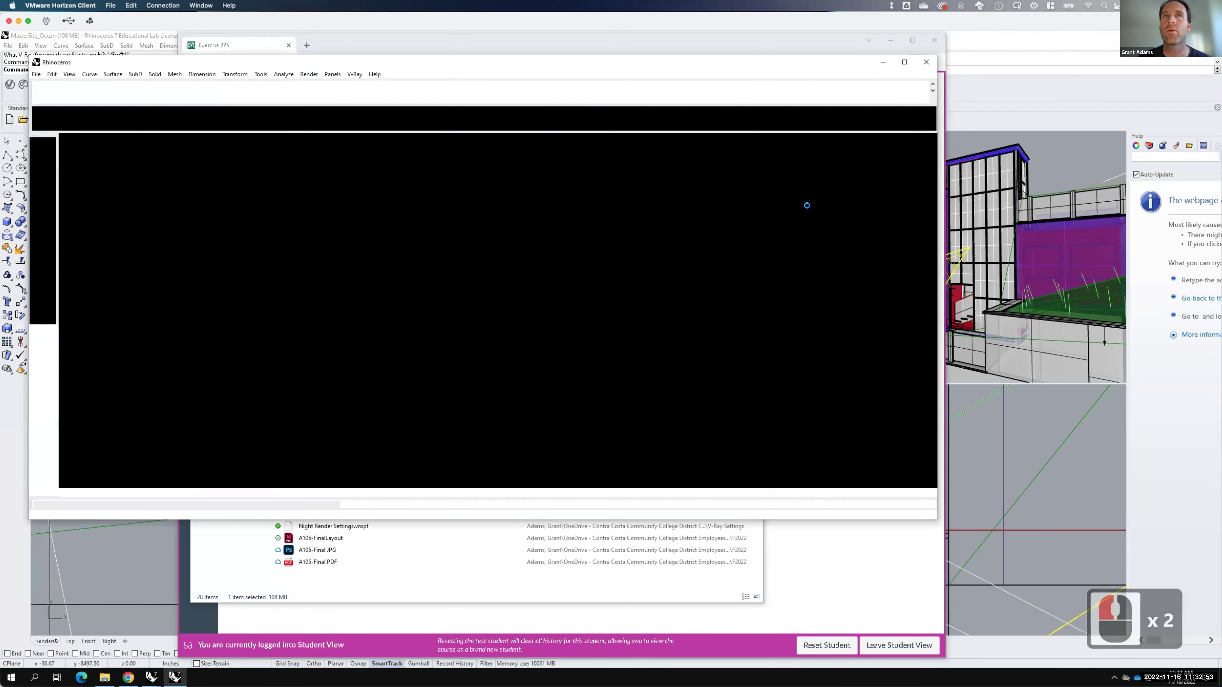
pyautogui.click(549, 334)
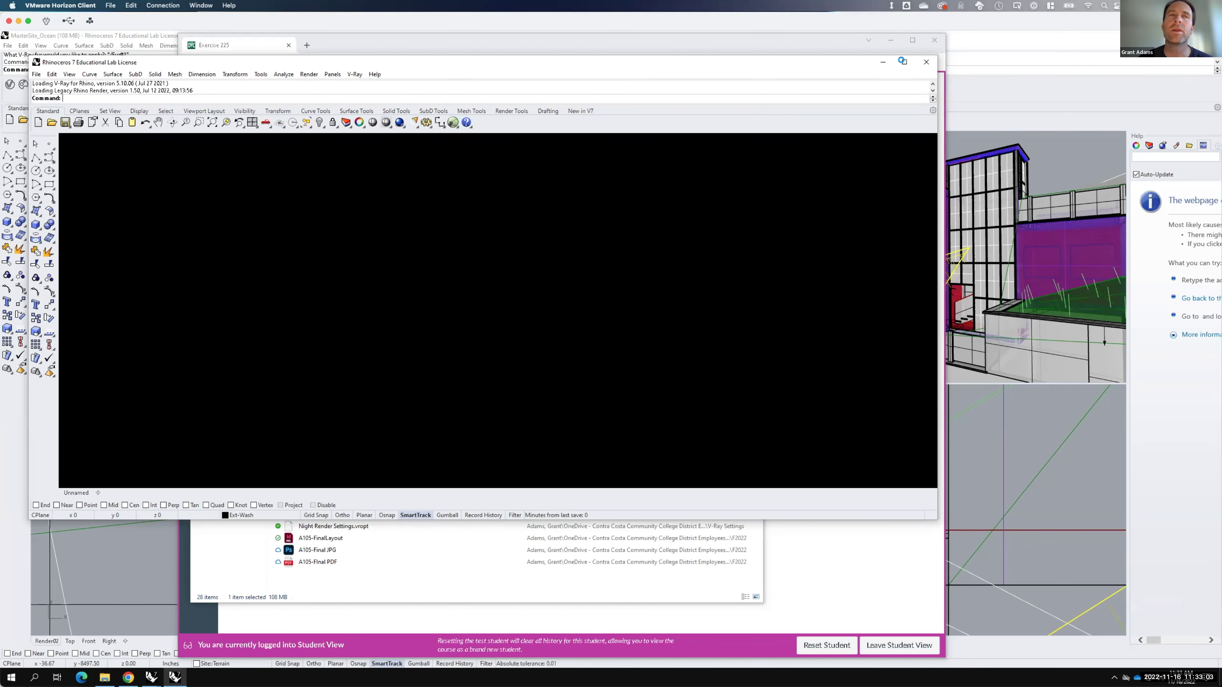
pyautogui.press('F15')
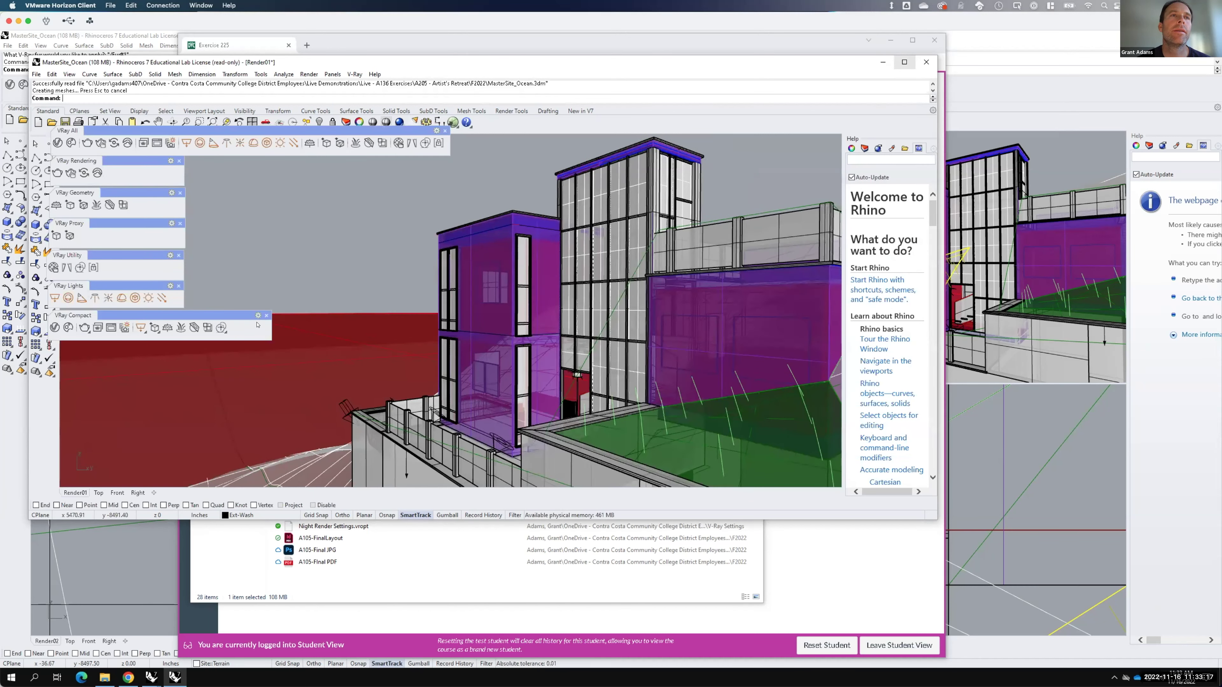
# Step: Close the redundant floating V-Ray toolbars, dock VRay All above the standard tools, and maximize the new Rhino window
pyautogui.click(267, 315)
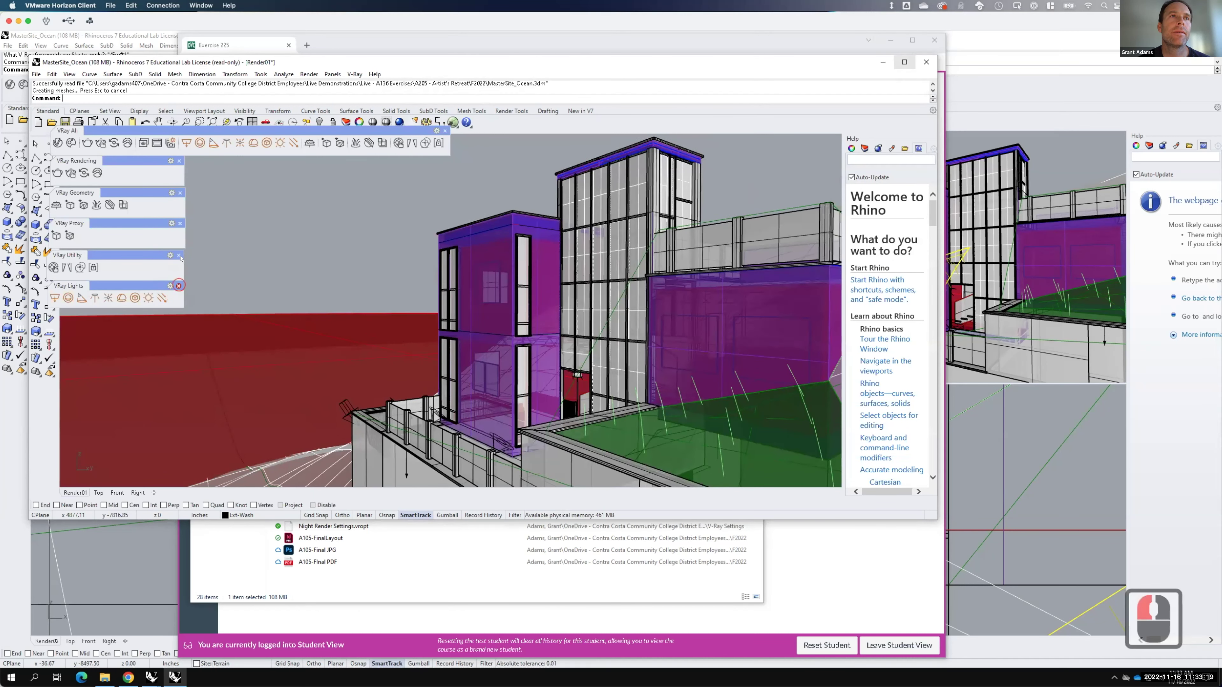
pyautogui.click(178, 286)
pyautogui.click(179, 255)
pyautogui.click(179, 224)
pyautogui.click(179, 193)
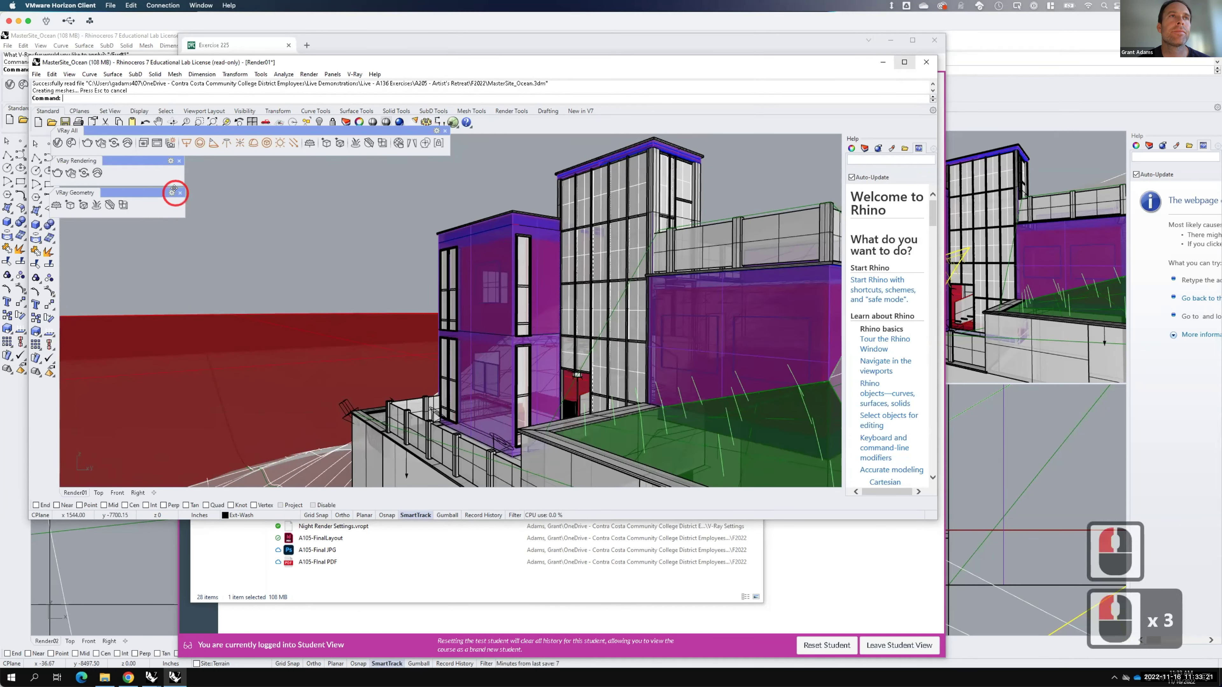
pyautogui.click(179, 161)
pyautogui.moveTo(215, 131); pyautogui.dragTo(214, 104)
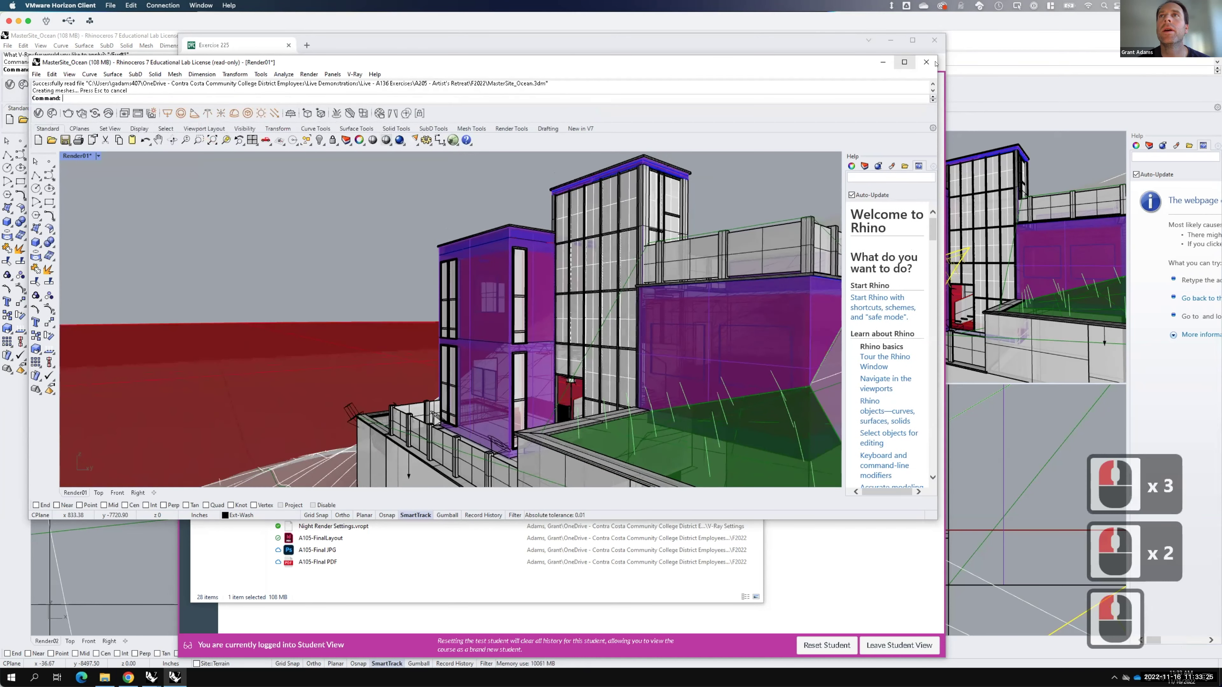
pyautogui.click(902, 62)
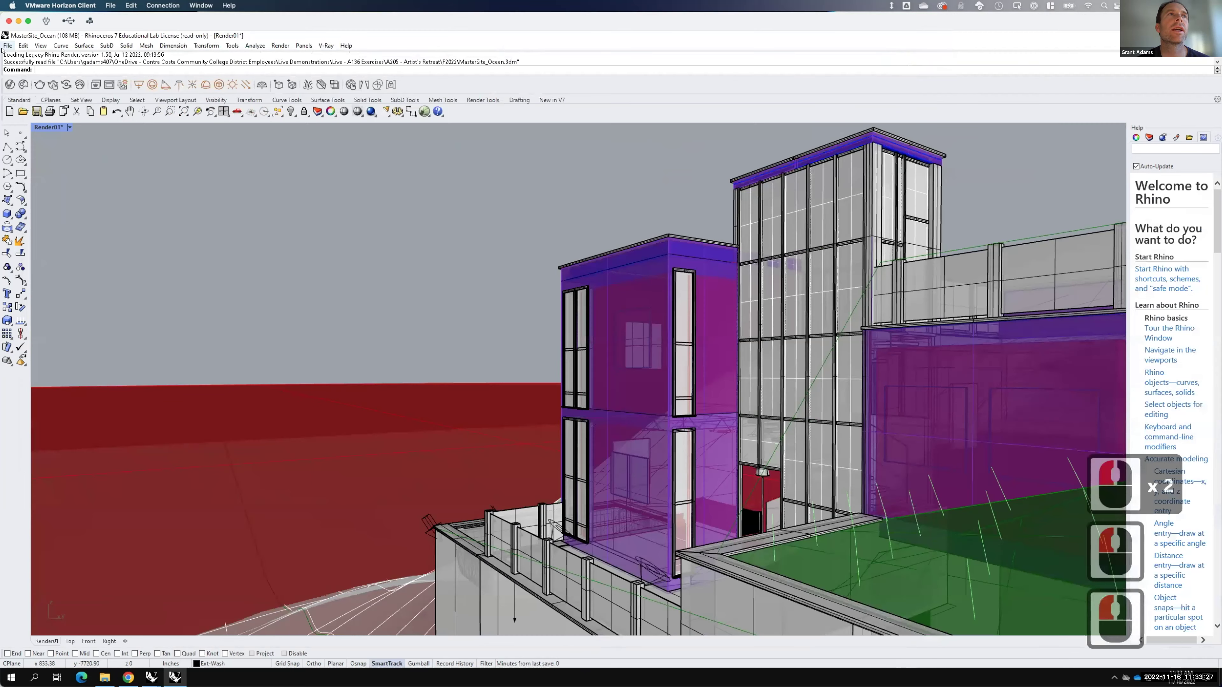
# Step: Save the model in the F2022 folder as MasterSite_Ocean-Section01, embedding the support files
pyautogui.click(7, 46)
pyautogui.click(27, 123)
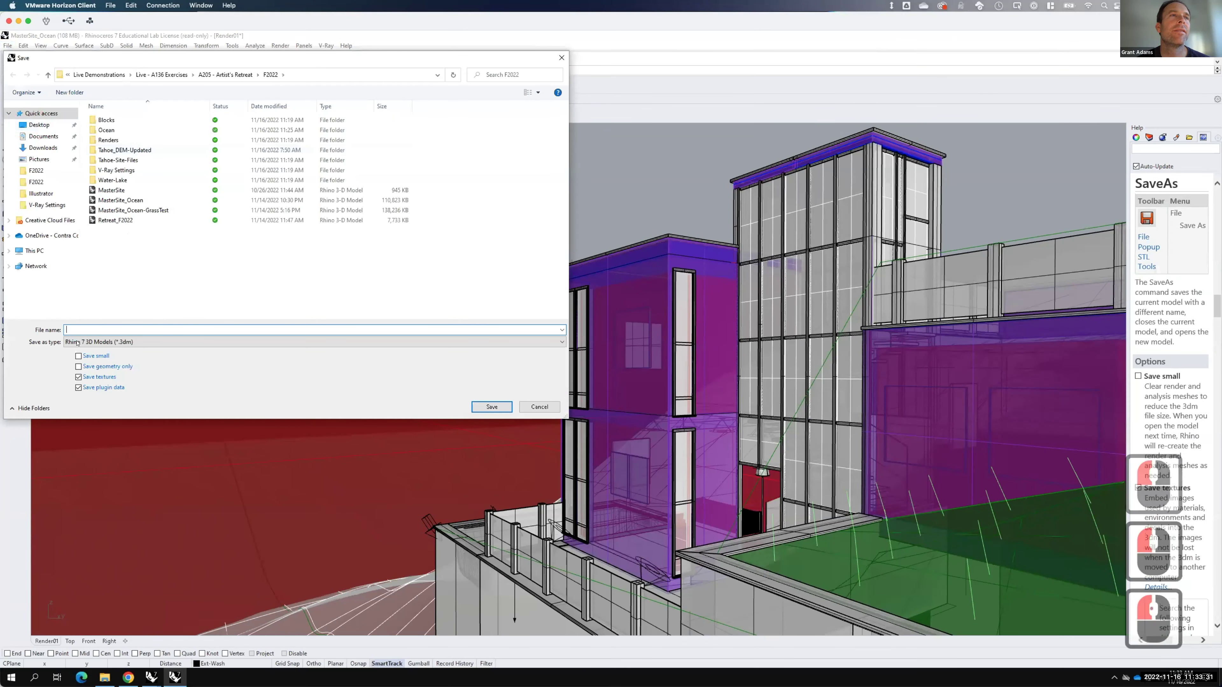
pyautogui.click(115, 203)
pyautogui.doubleClick(115, 329)
pyautogui.click(119, 328)
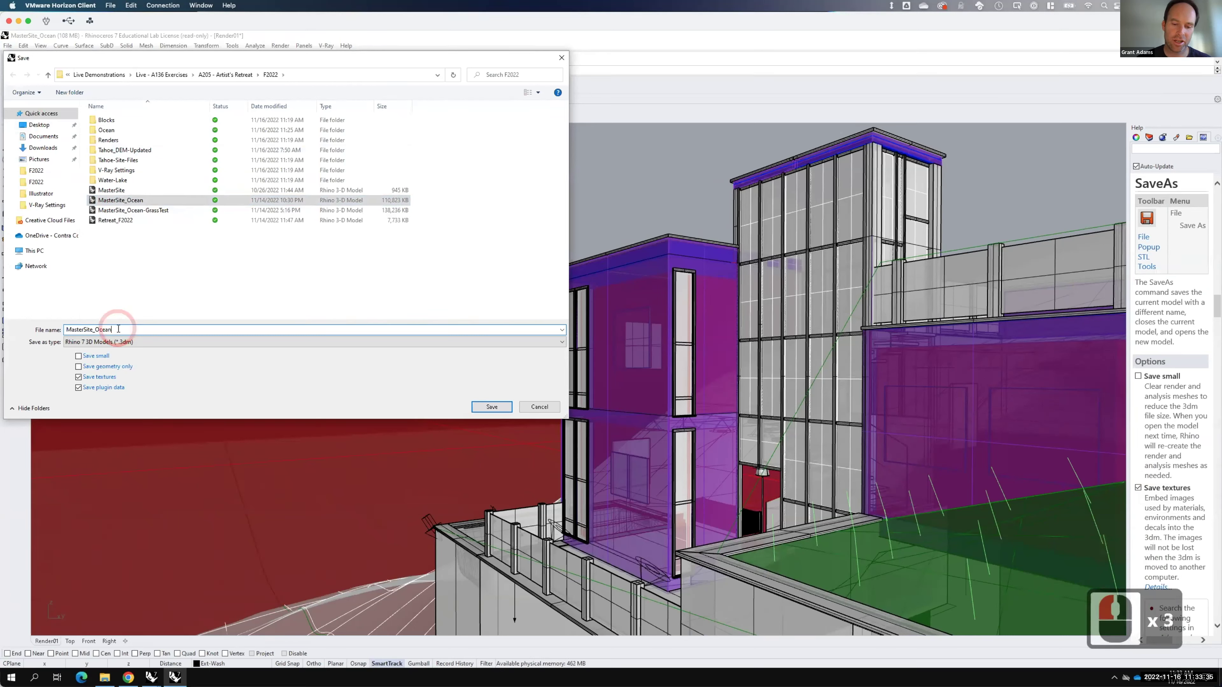
pyautogui.write('-Section')
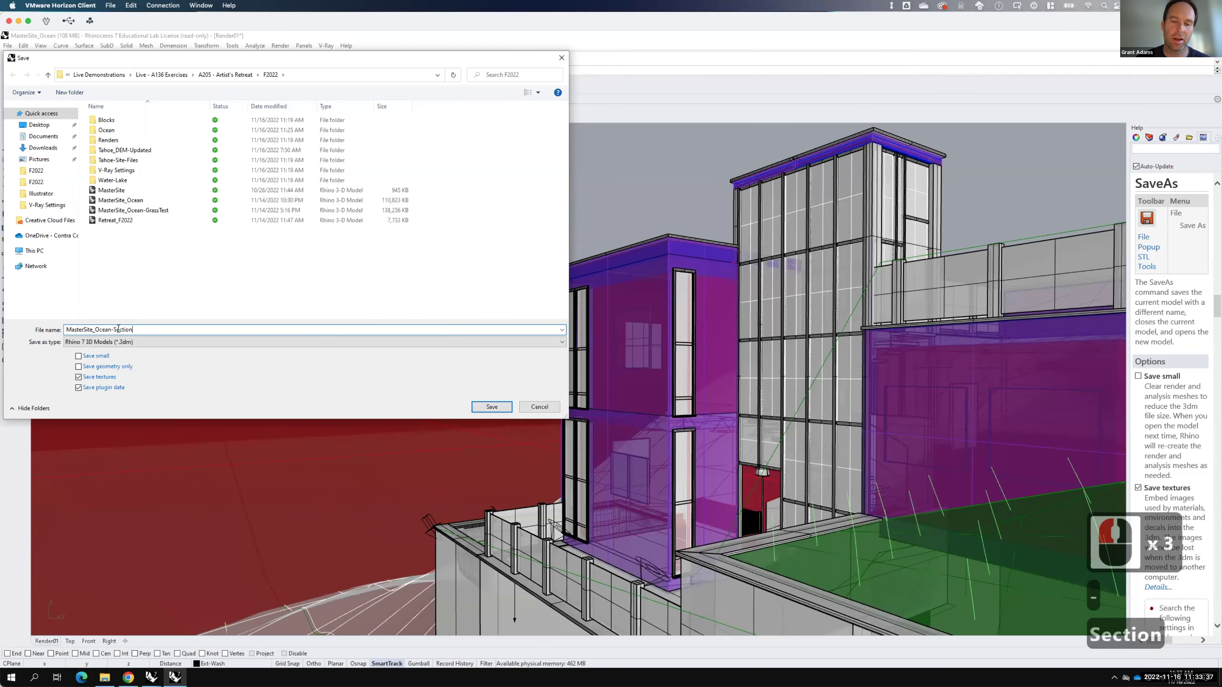
pyautogui.write('01')
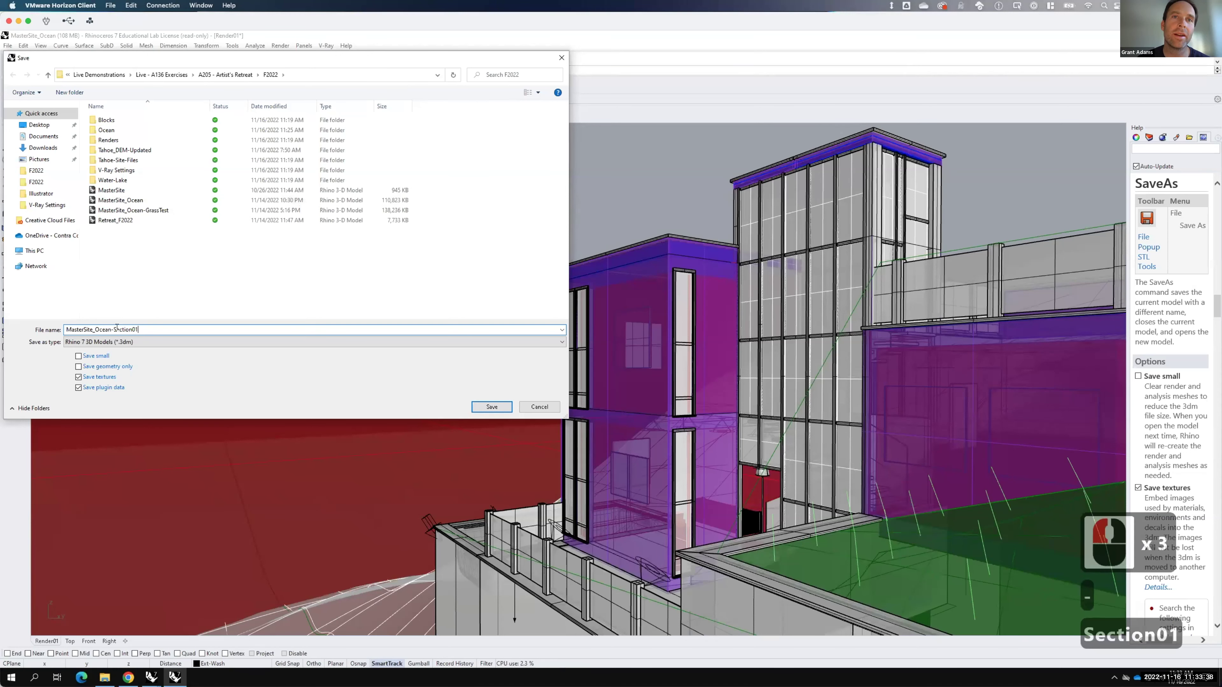
pyautogui.click(484, 408)
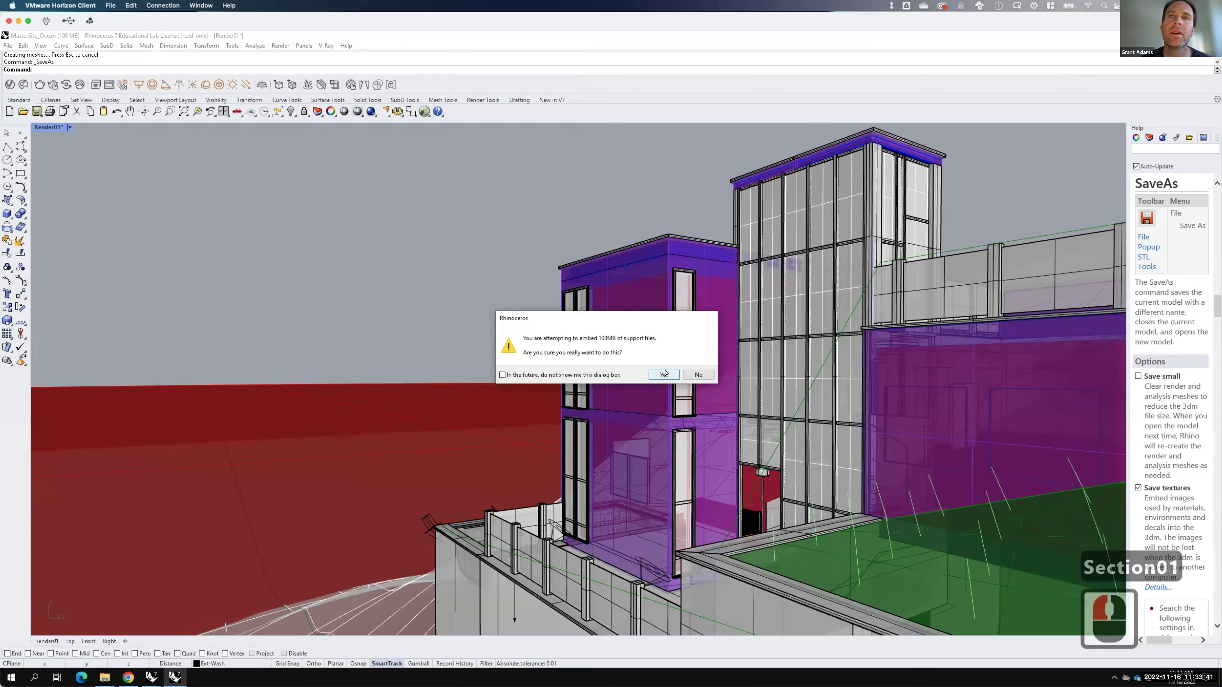
pyautogui.click(652, 374)
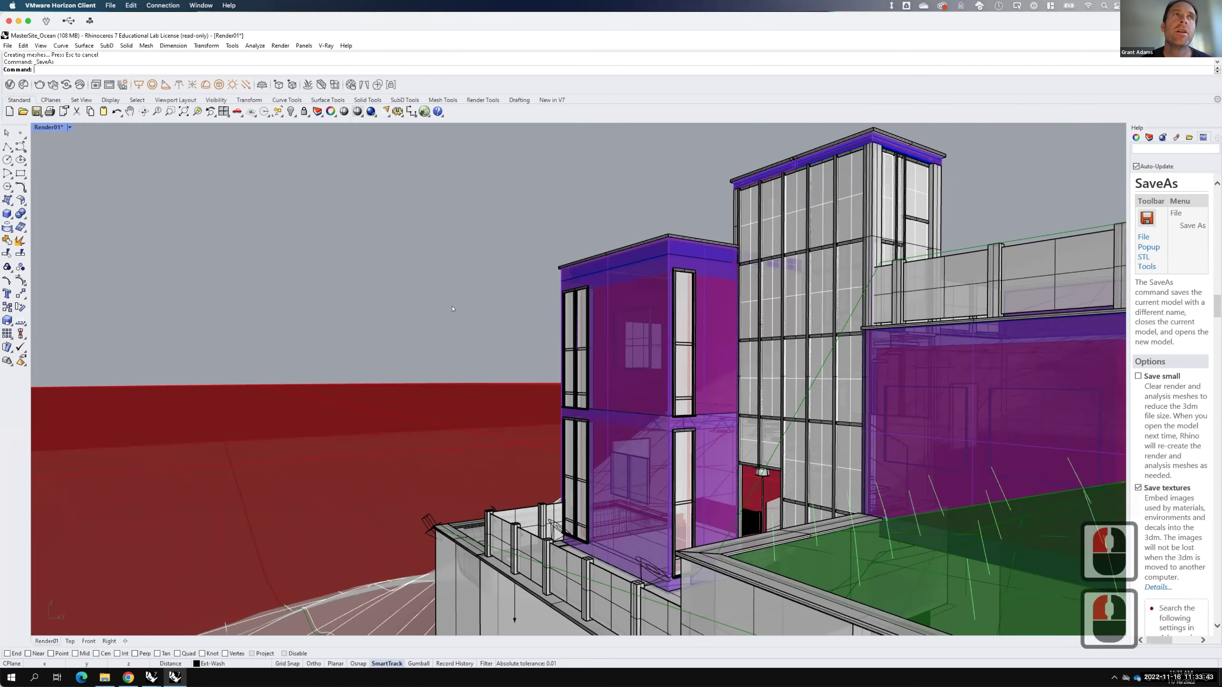
pyautogui.click(413, 279)
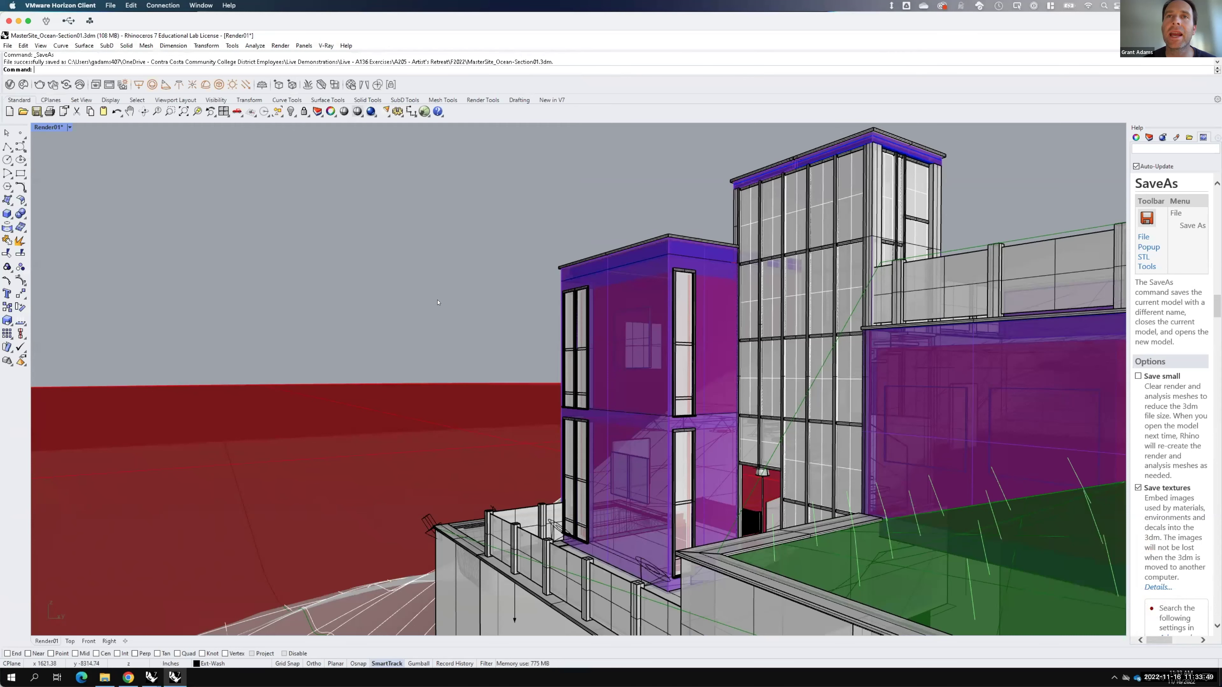
# Step: Examine the building on its terrain from above, and restore the four-viewport layout with the whole ocean surface shown in Render01
pyautogui.scroll(-3, 407, 273)
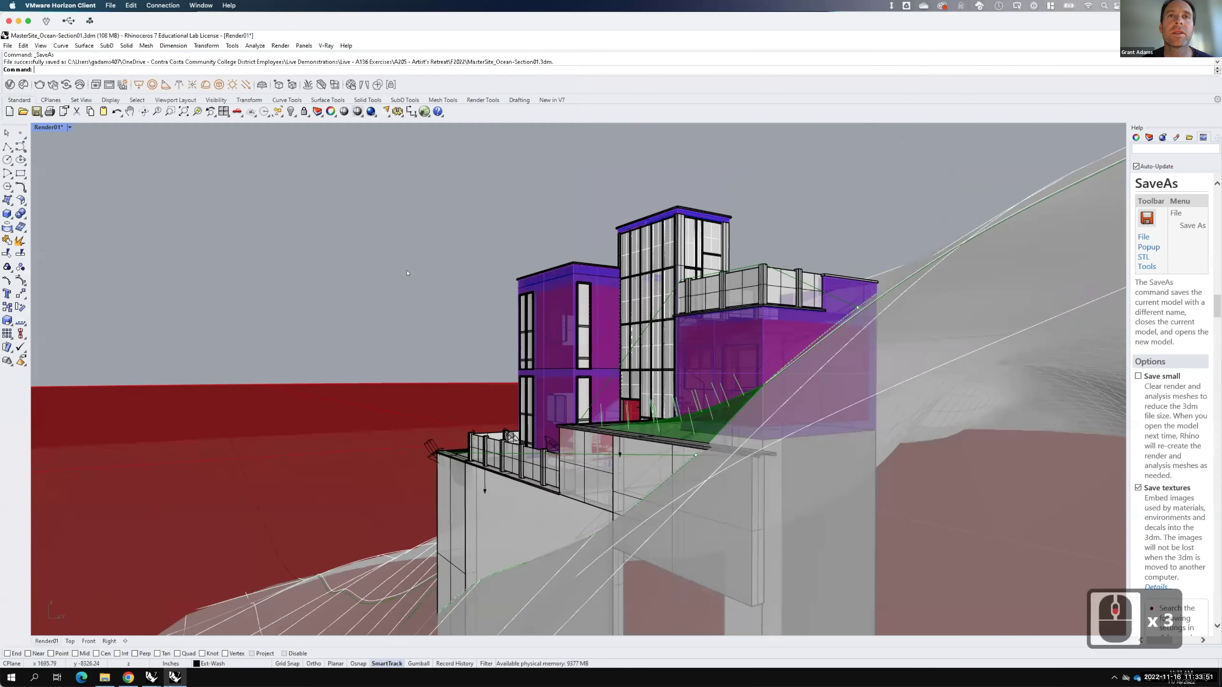
pyautogui.moveTo(431, 333); pyautogui.dragTo(707, 470, button='right')
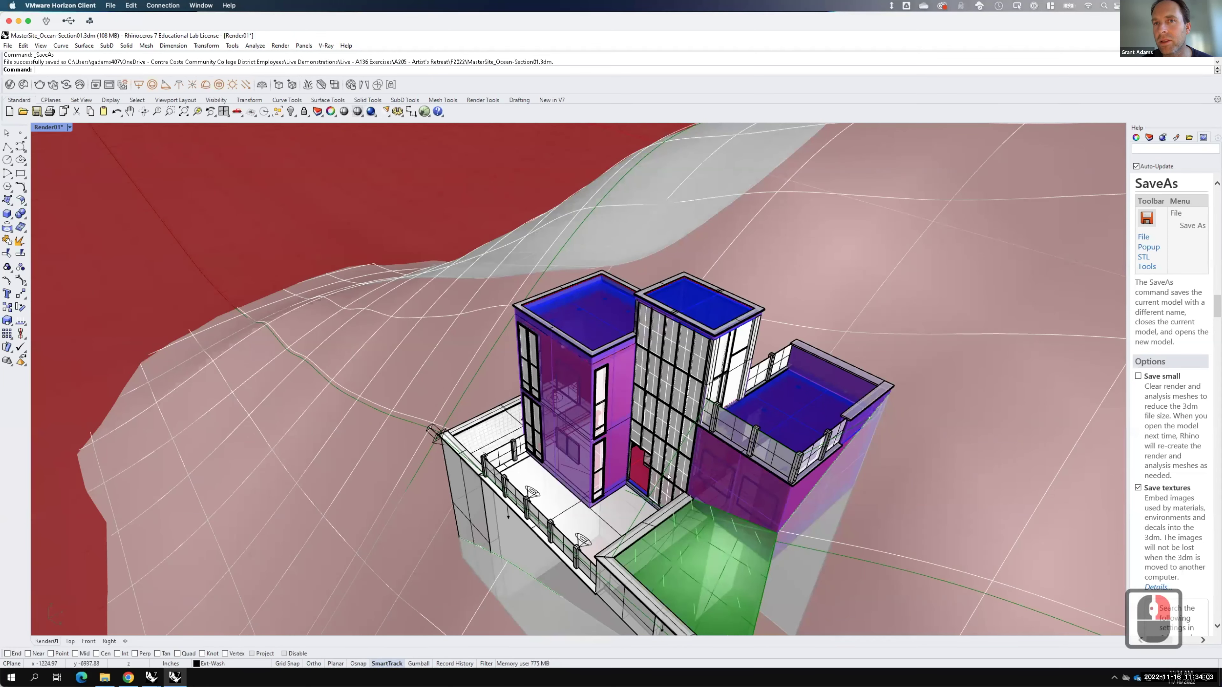
pyautogui.press('F15')
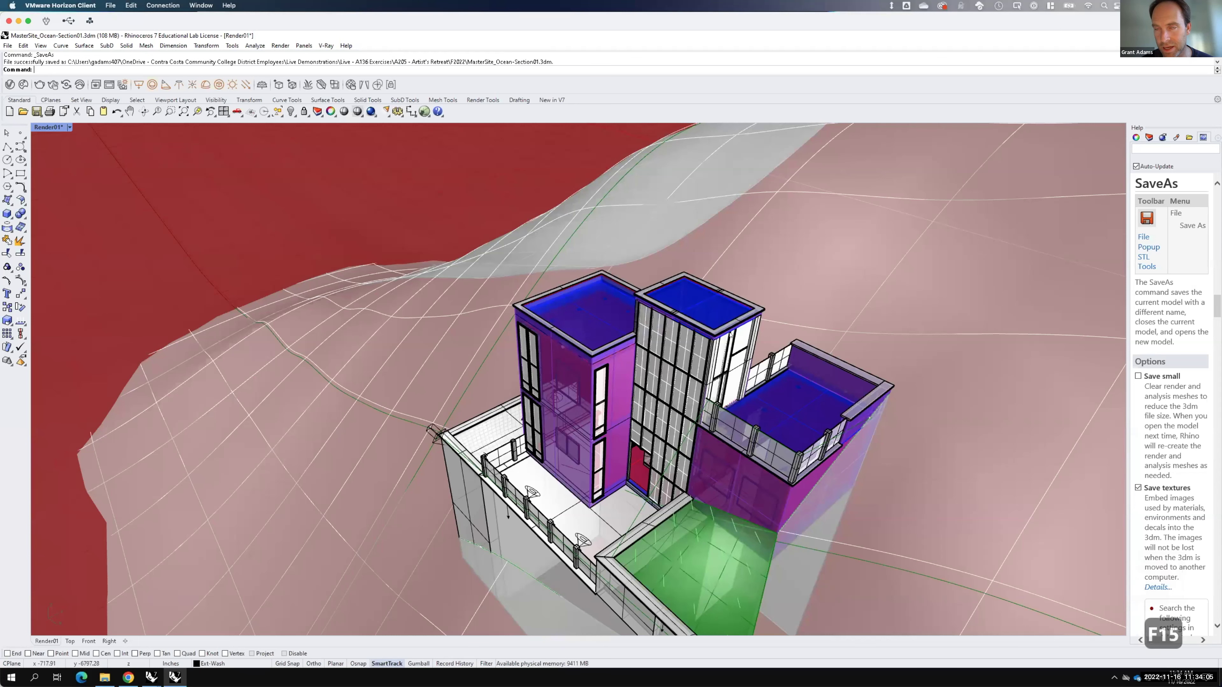
pyautogui.scroll(-3, 728, 365)
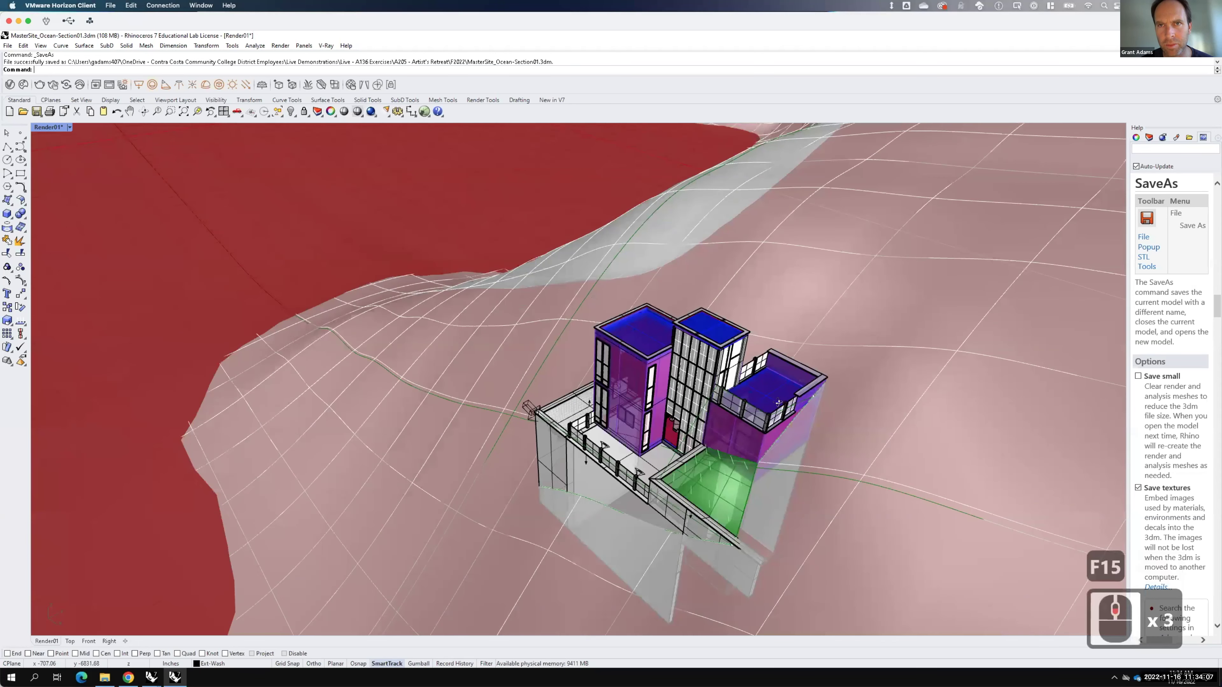
pyautogui.scroll(-1, 778, 402)
pyautogui.moveTo(762, 410); pyautogui.dragTo(560, 357, button='right')
pyautogui.moveTo(593, 396); pyautogui.dragTo(533, 383, button='right')
pyautogui.scroll(3, 525, 388)
pyautogui.rightClick(700, 401)
pyautogui.moveTo(703, 398); pyautogui.dragTo(638, 441, button='right')
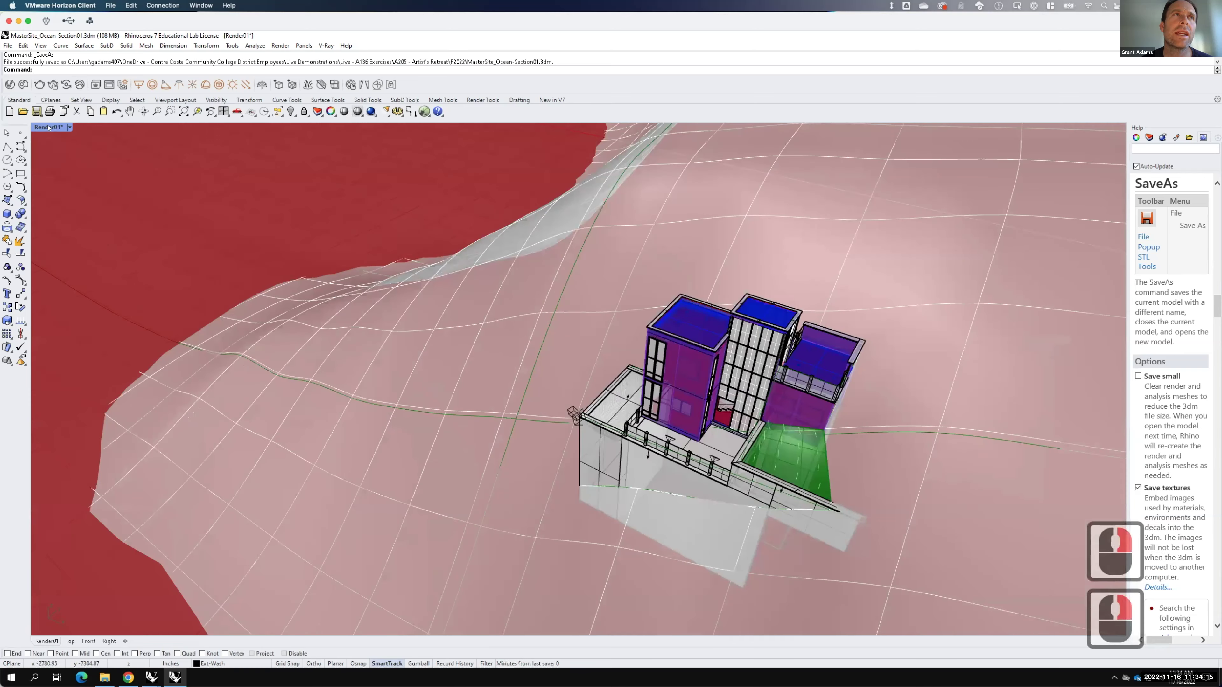
pyautogui.doubleClick(47, 126)
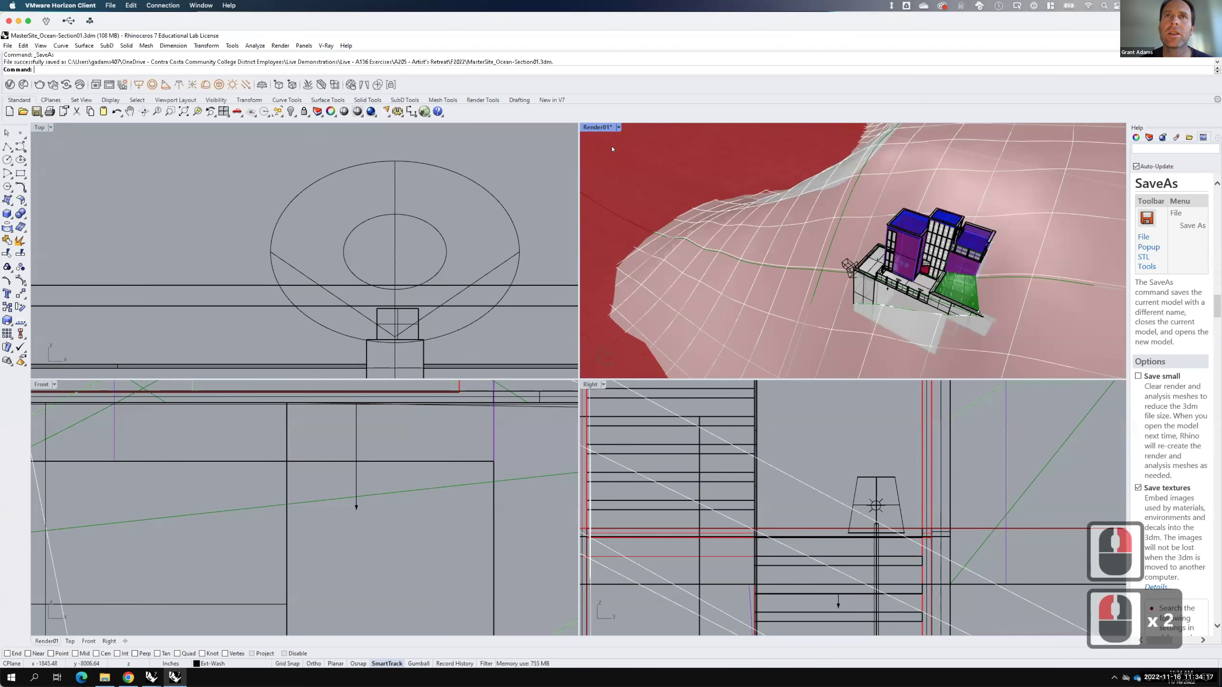
pyautogui.scroll(-20, 750, 274)
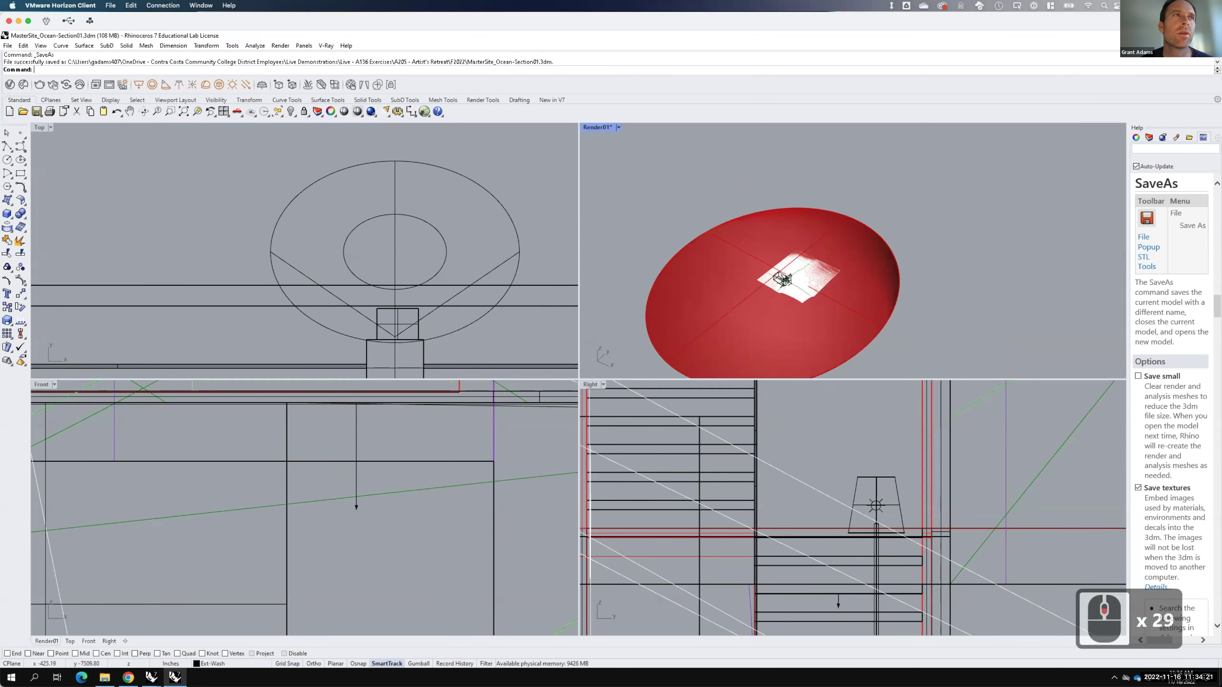
# Step: Create a new top-level layer and make it the current layer
pyautogui.click(10, 203)
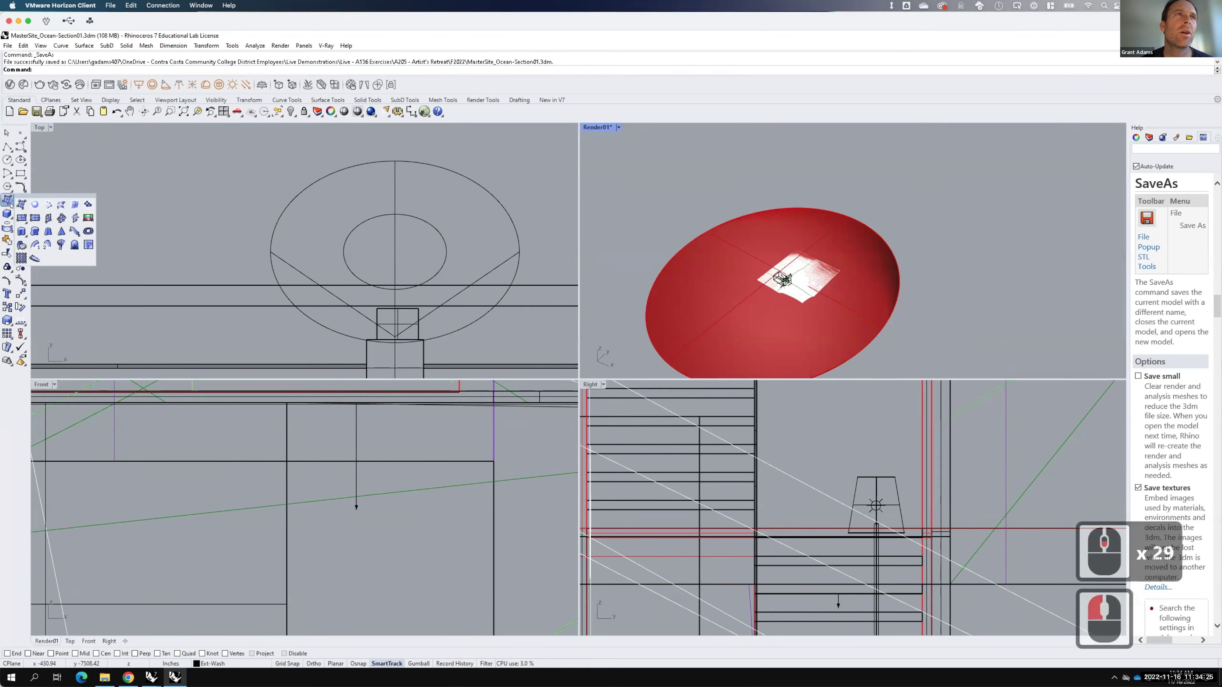
pyautogui.click(22, 204)
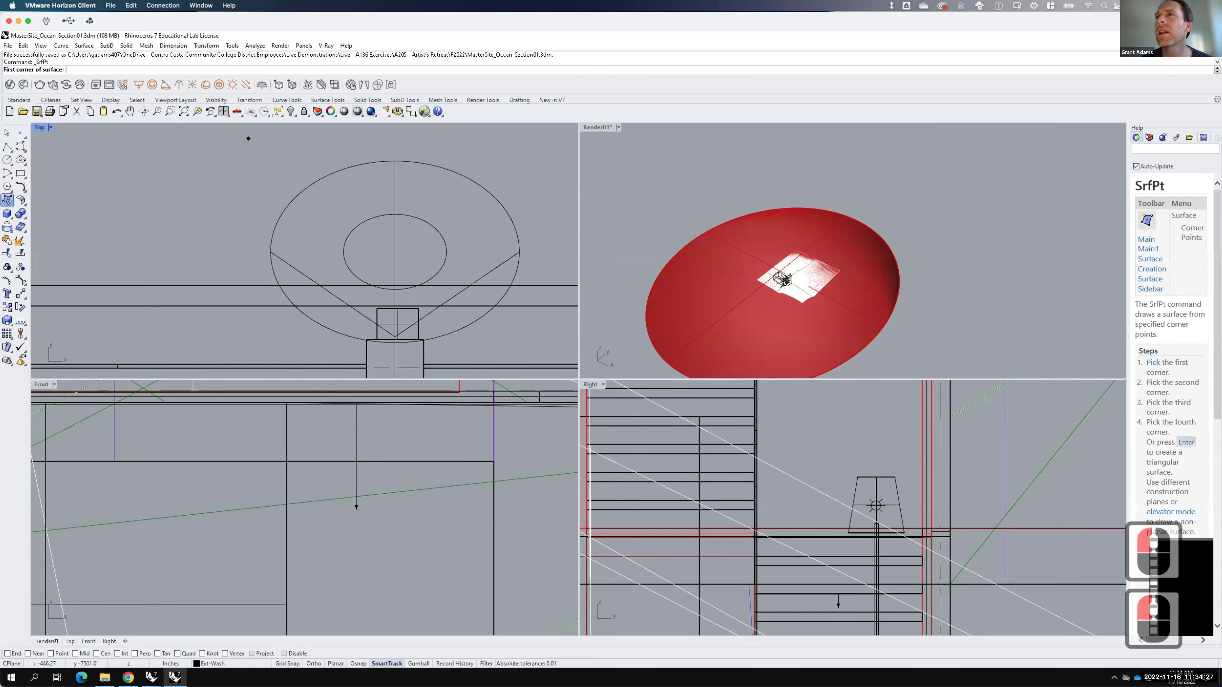
pyautogui.click(1135, 137)
pyautogui.click(1138, 150)
pyautogui.click(1152, 274)
pyautogui.doubleClick(1154, 275)
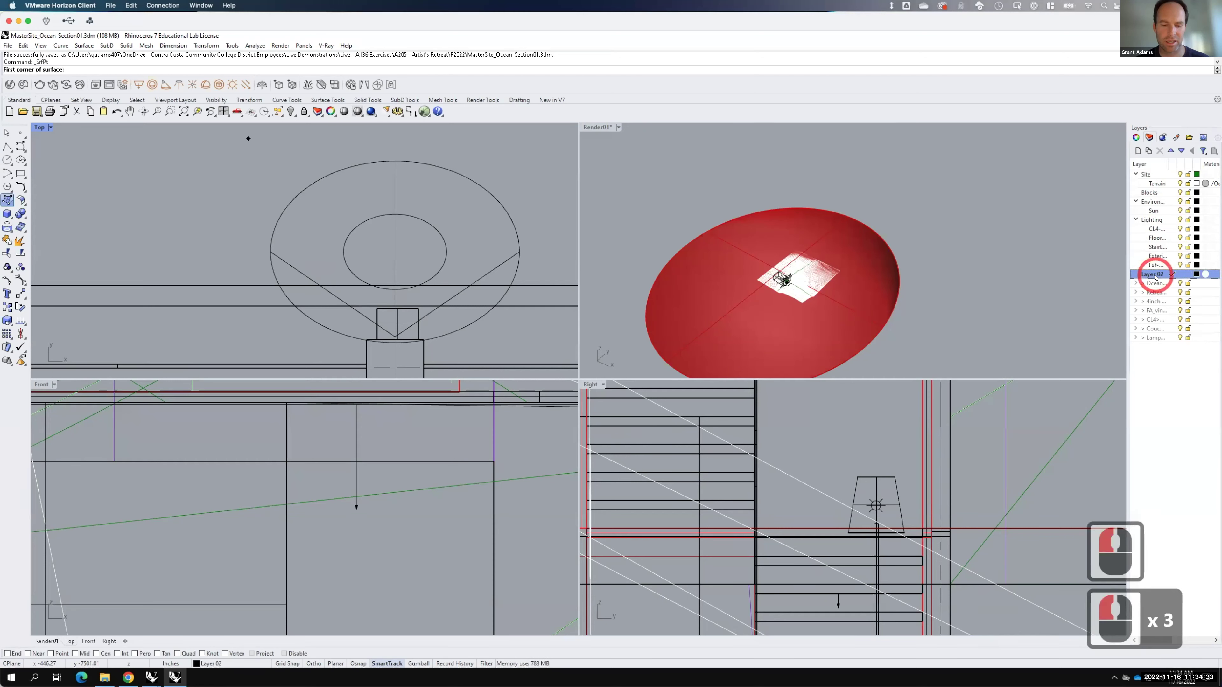
# Step: Rename the new layer as Section01
pyautogui.click(1148, 274)
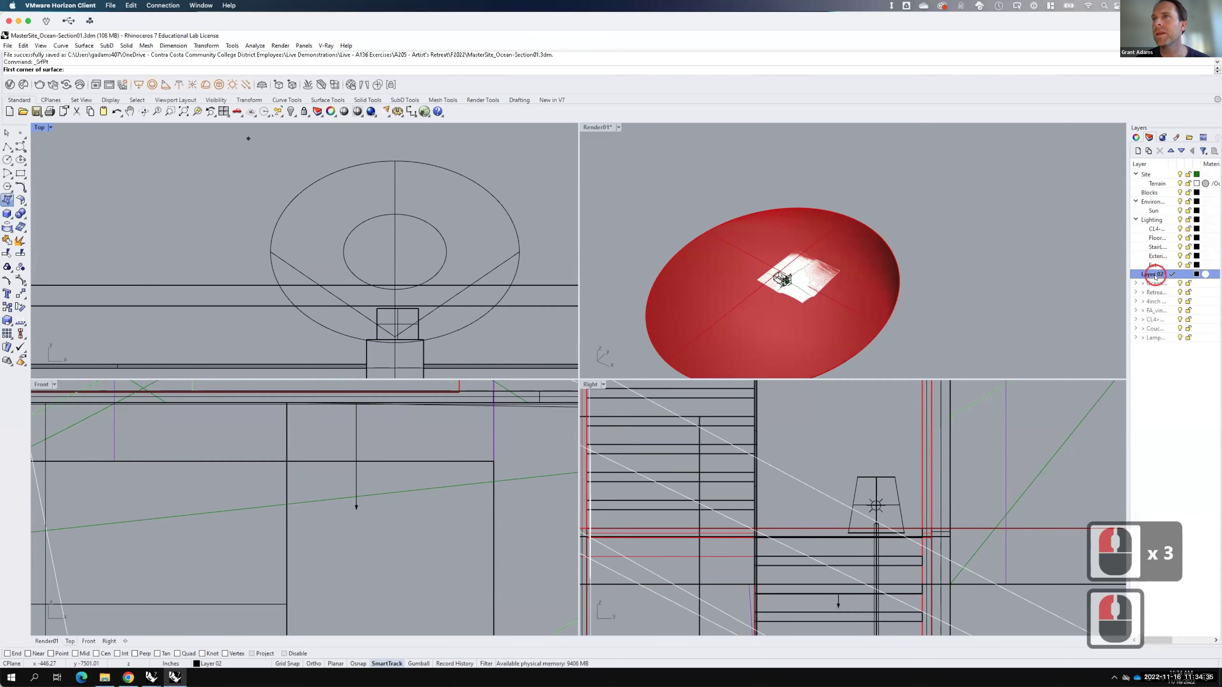
pyautogui.click(1148, 274)
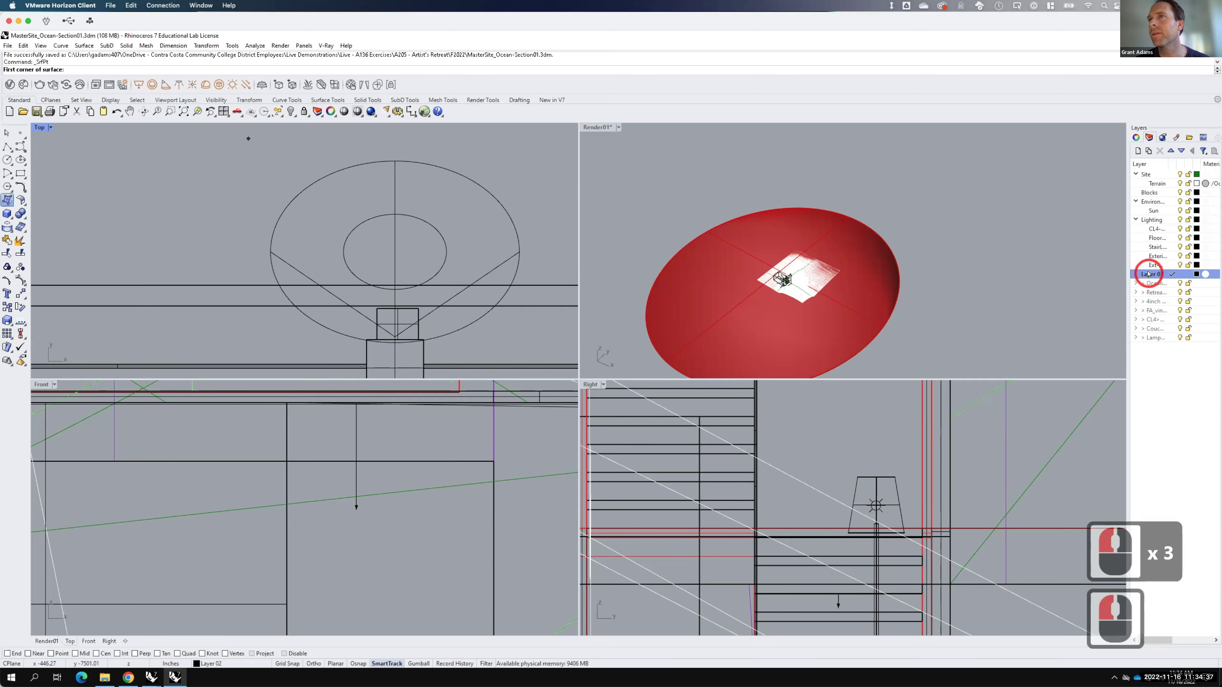
pyautogui.click(1149, 274)
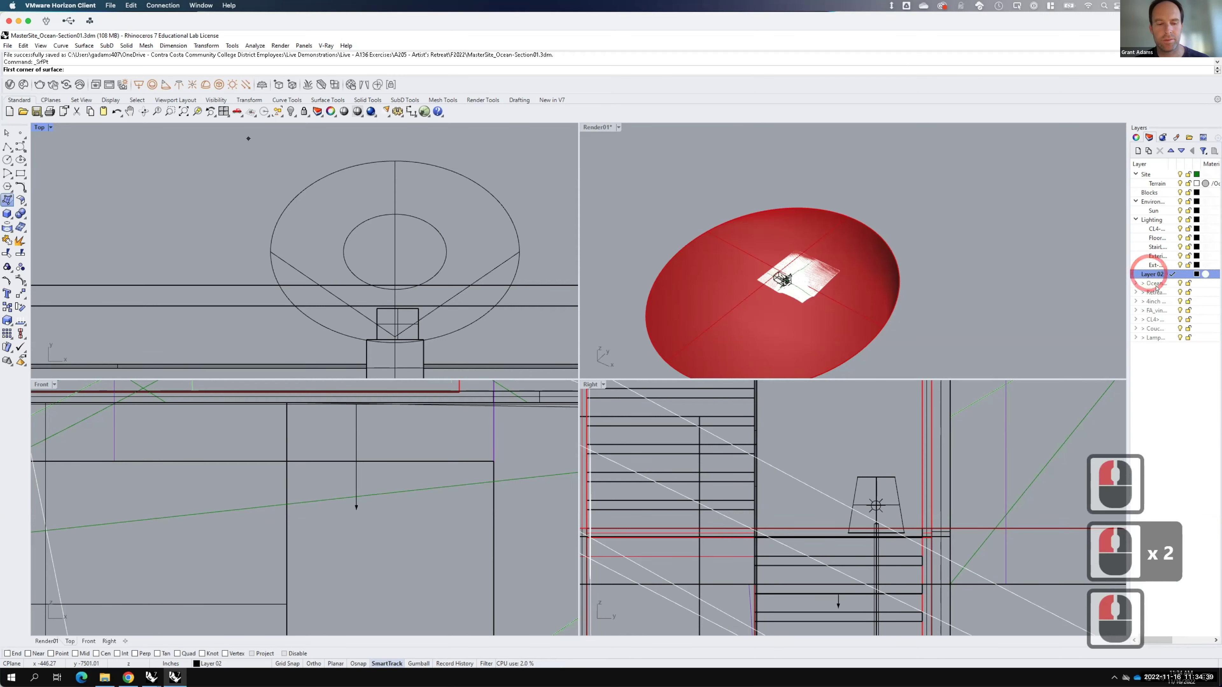
pyautogui.press('Escape')
pyautogui.press('Escape')
pyautogui.click(1152, 274)
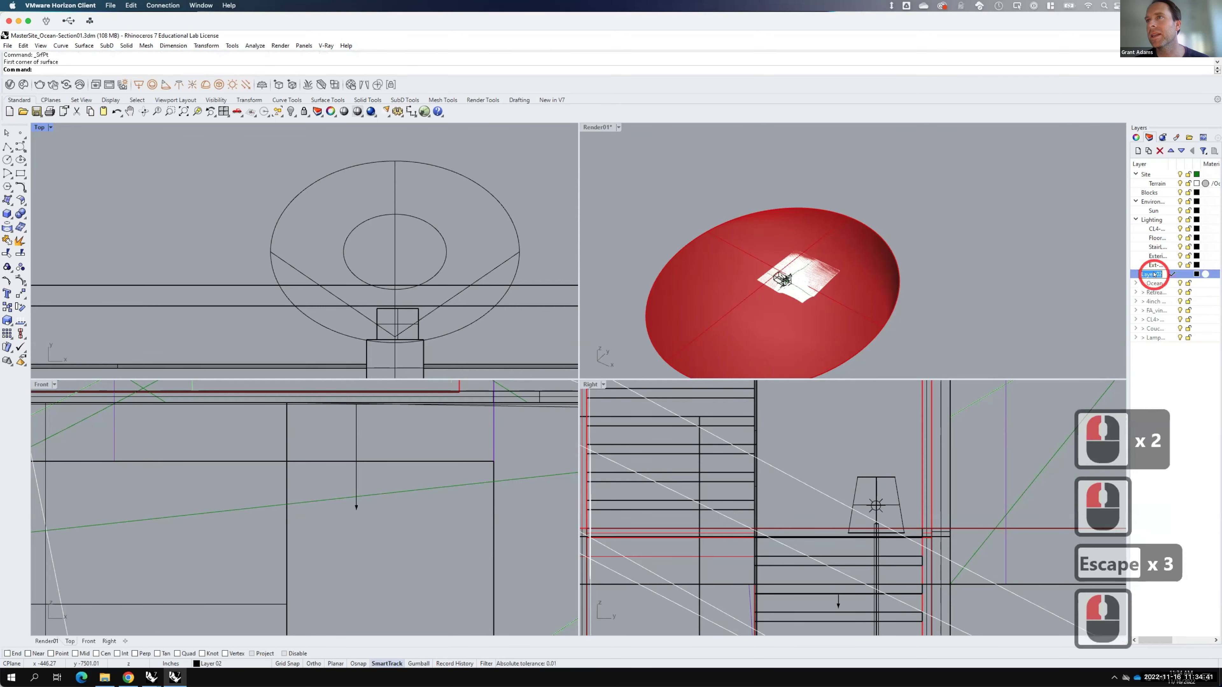
pyautogui.write('Section')
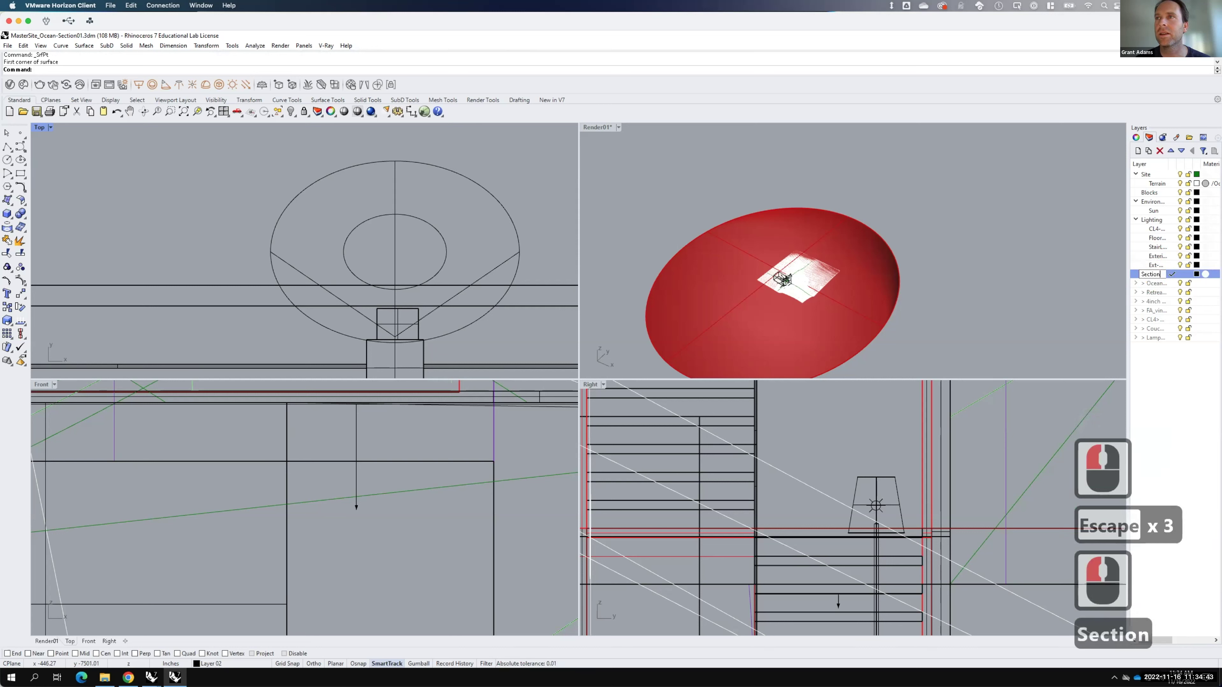
pyautogui.write('01')
pyautogui.press('Return')
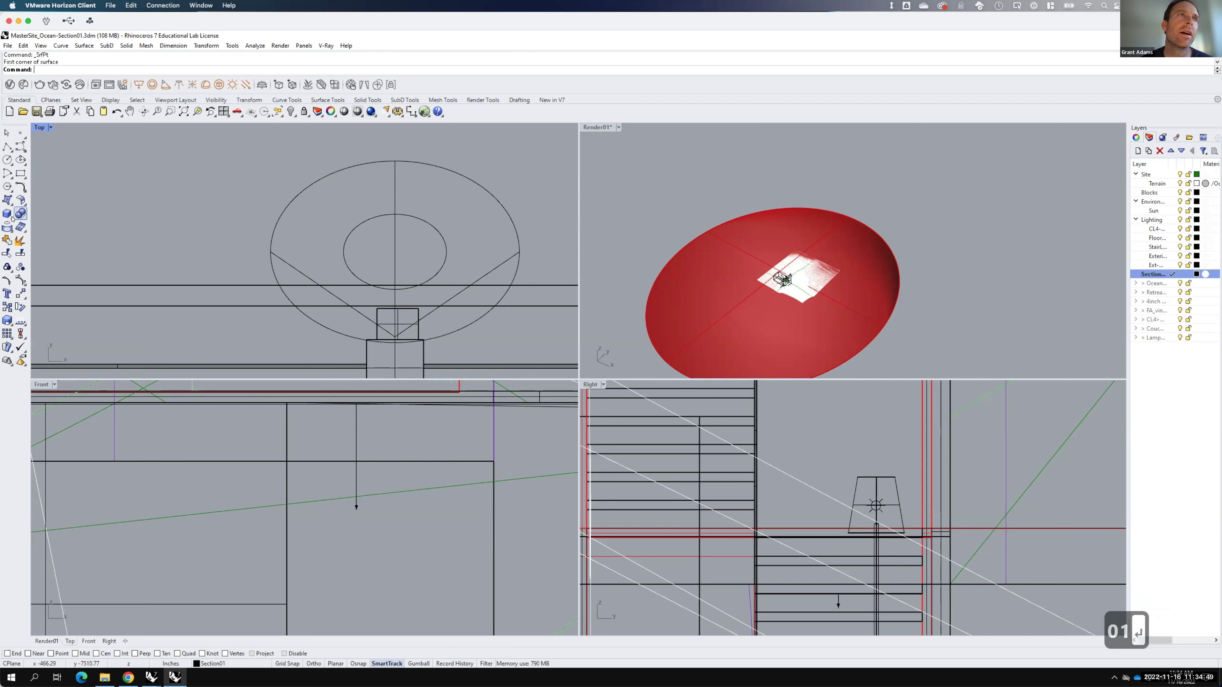
# Step: Draw a vertical plane in Render01 spanning the full ocean disc and cutting through the building, with its base edge orthogonal
pyautogui.click(12, 202)
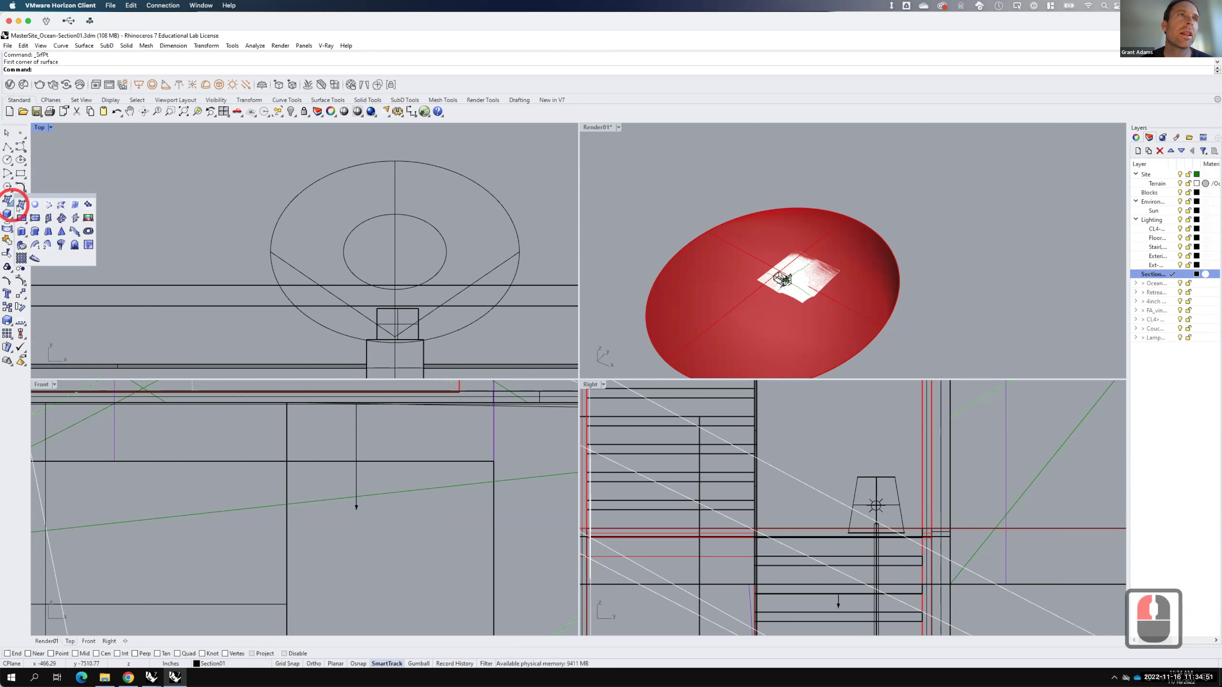
pyautogui.click(47, 219)
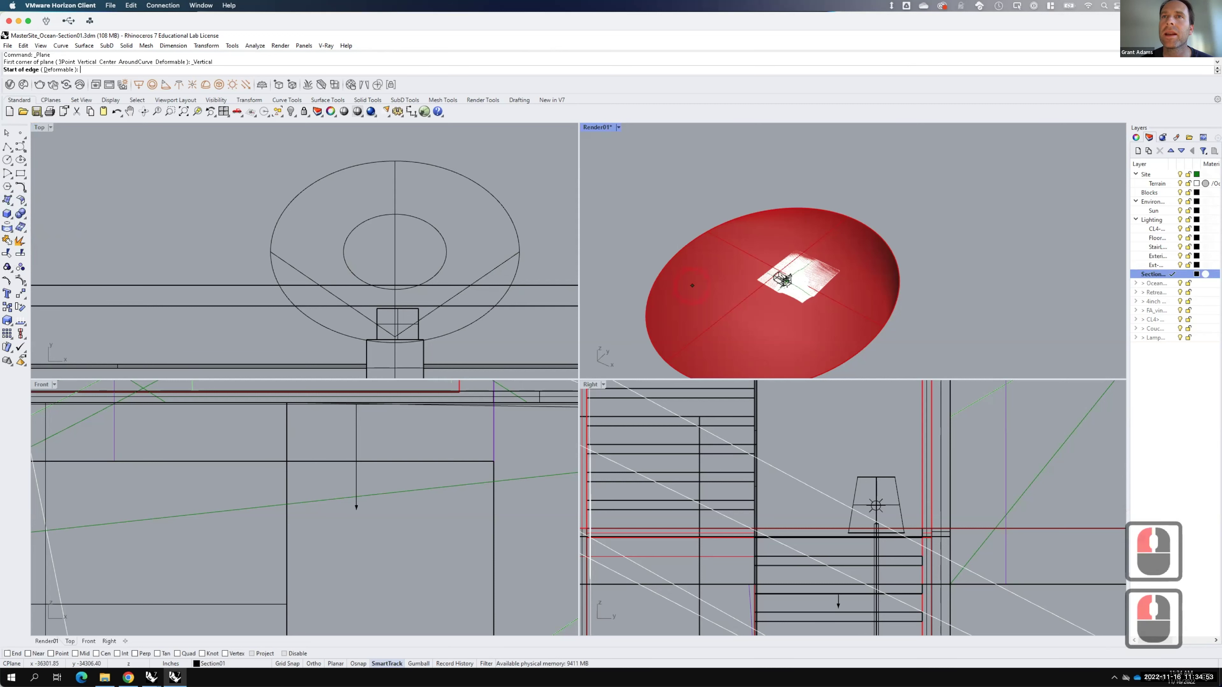
pyautogui.scroll(11, 796, 292)
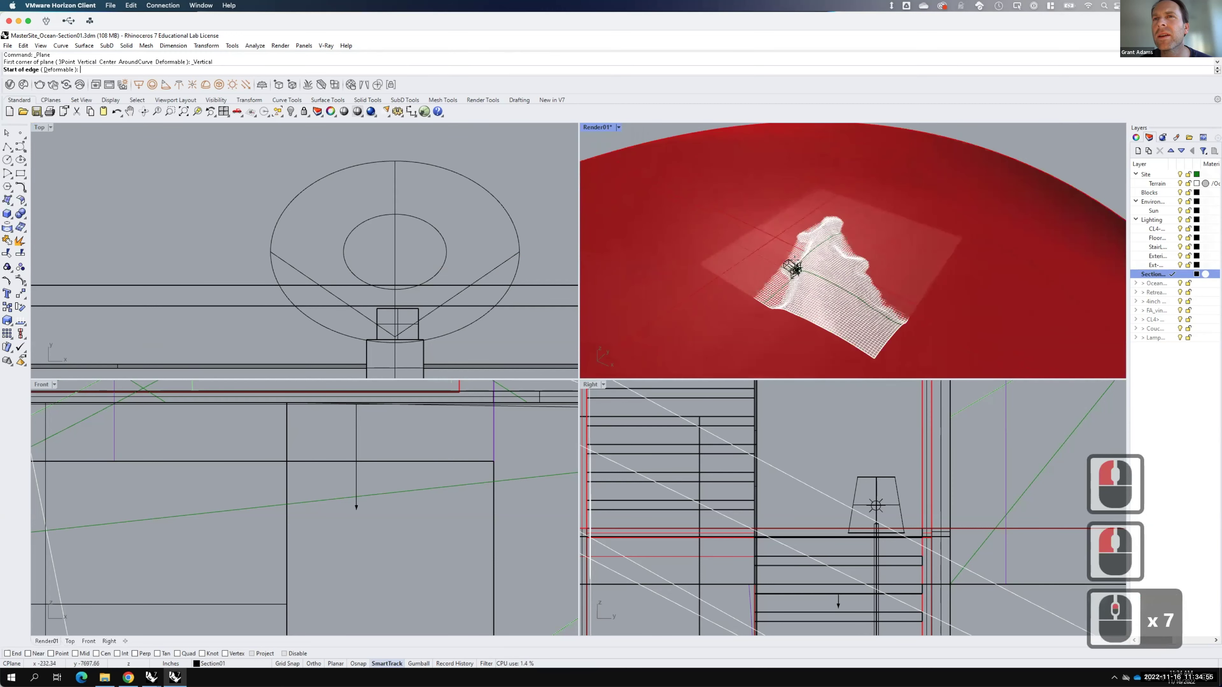
pyautogui.scroll(5, 797, 268)
pyautogui.scroll(10, 798, 267)
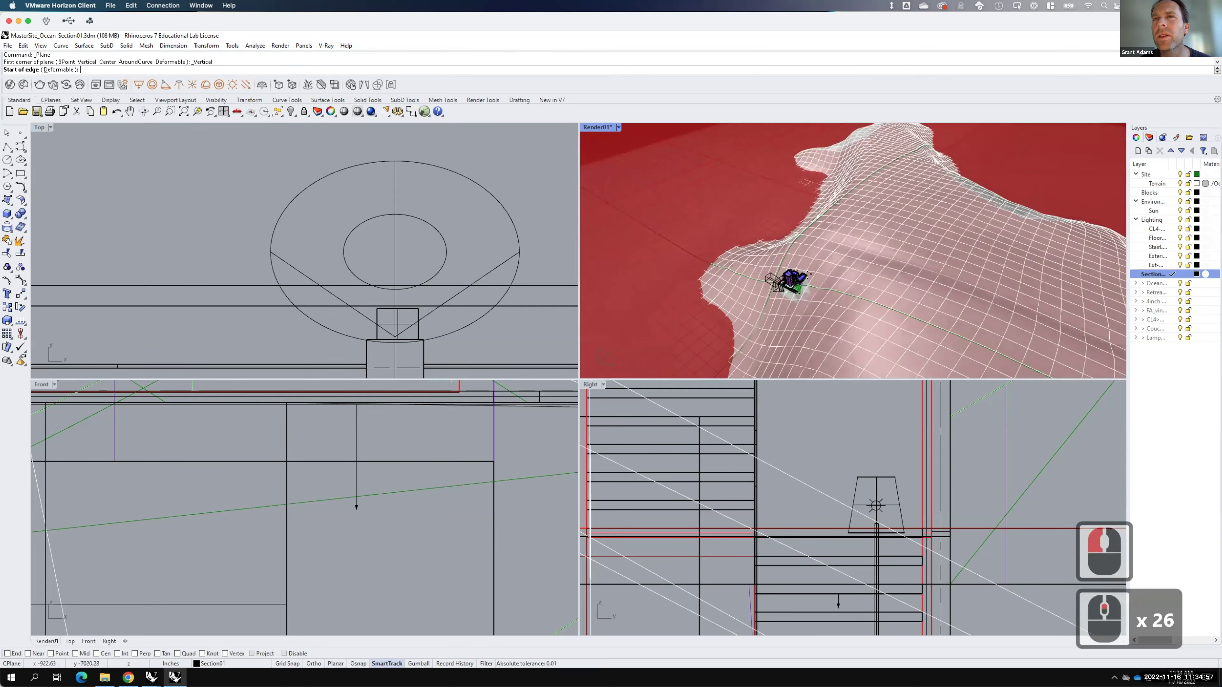
pyautogui.scroll(-12, 870, 281)
pyautogui.scroll(-16, 875, 289)
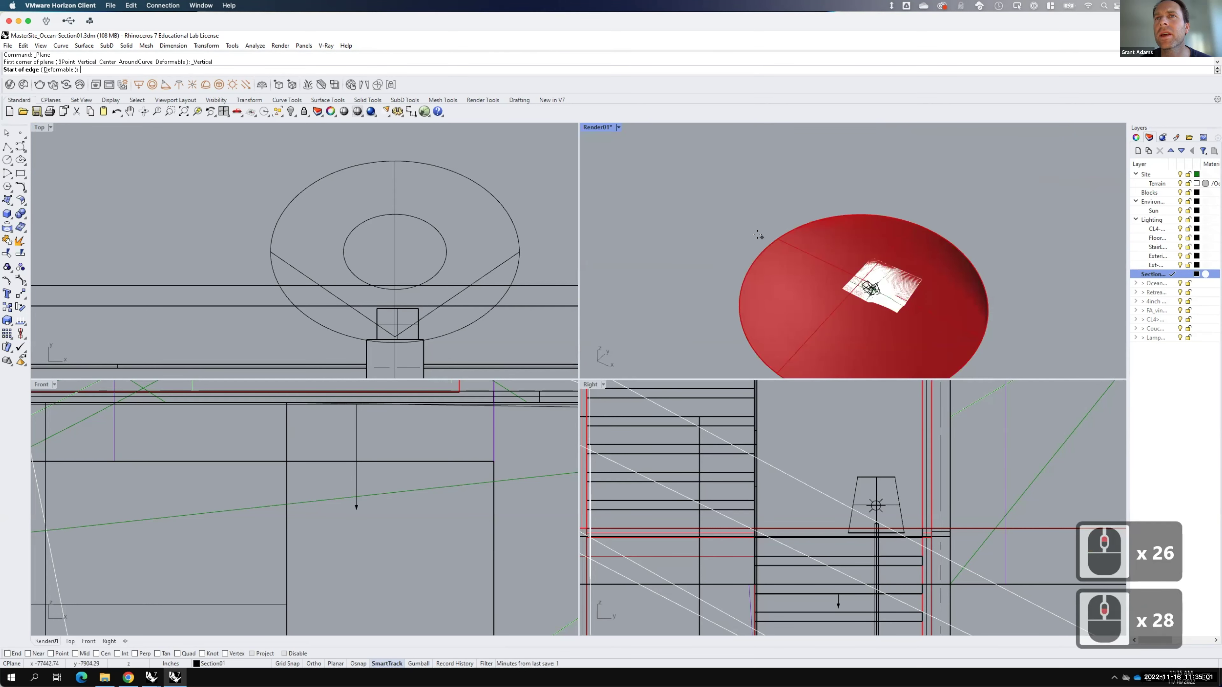
pyautogui.press('F15')
pyautogui.click(761, 237)
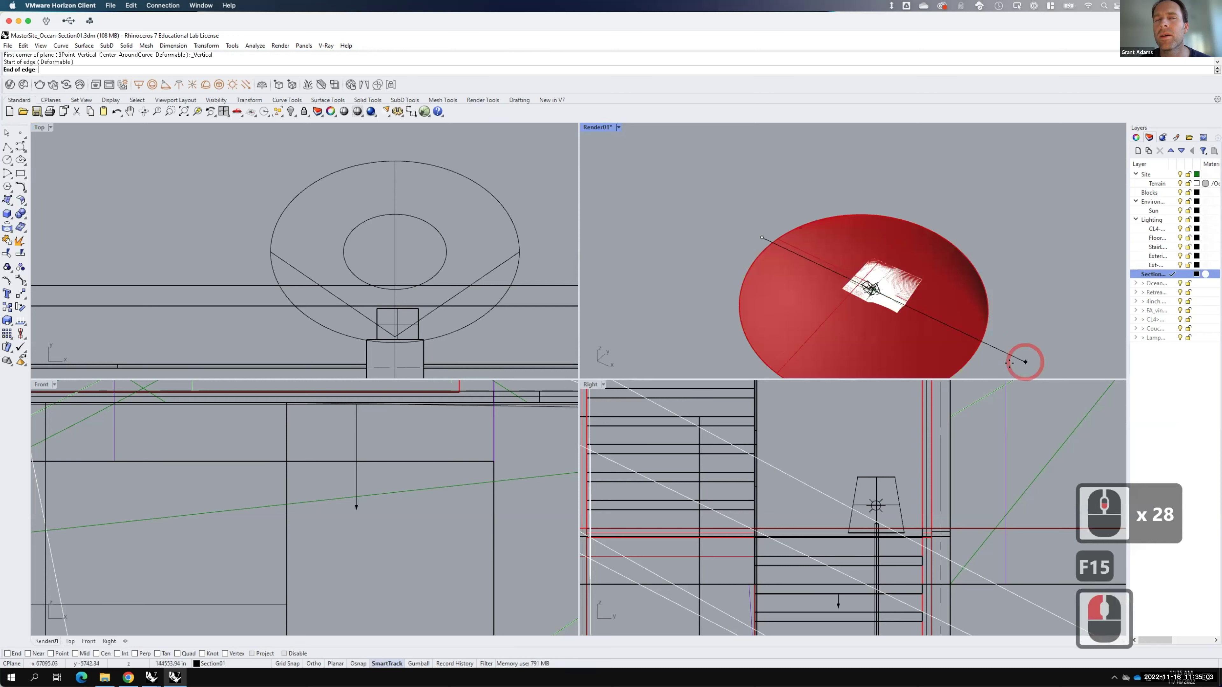
pyautogui.press('shift')
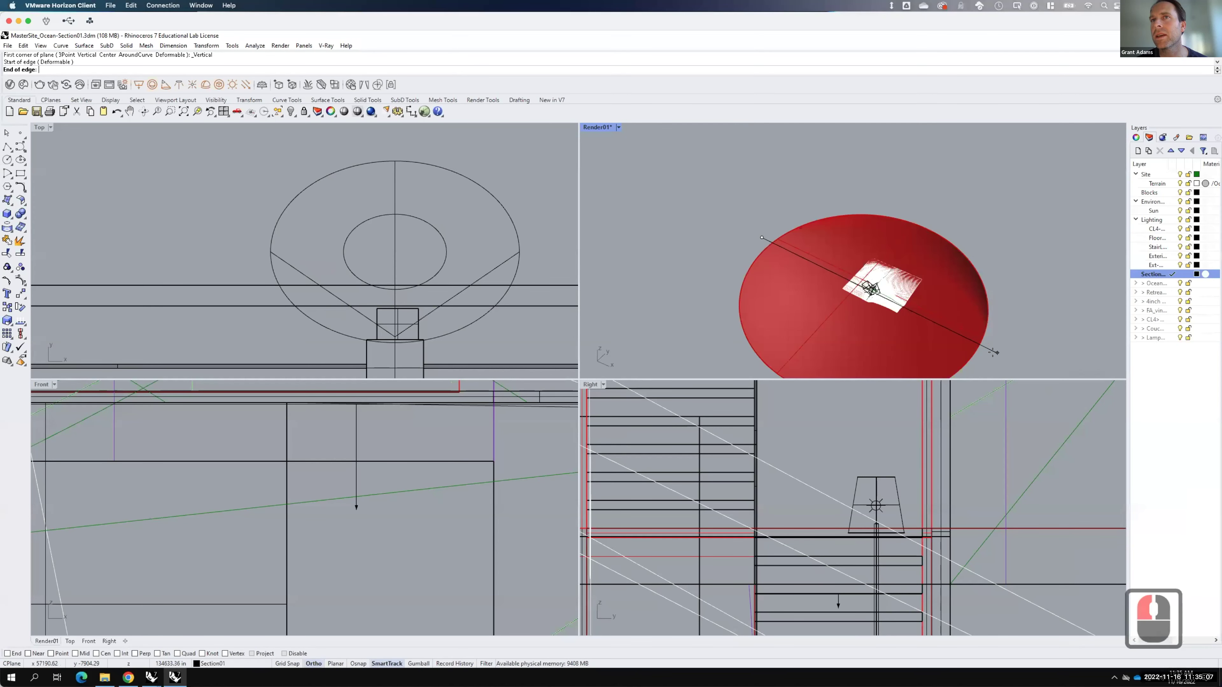
pyautogui.keyDown('shift'); pyautogui.click(1005, 283); pyautogui.keyUp('shift')
pyautogui.click(1008, 268)
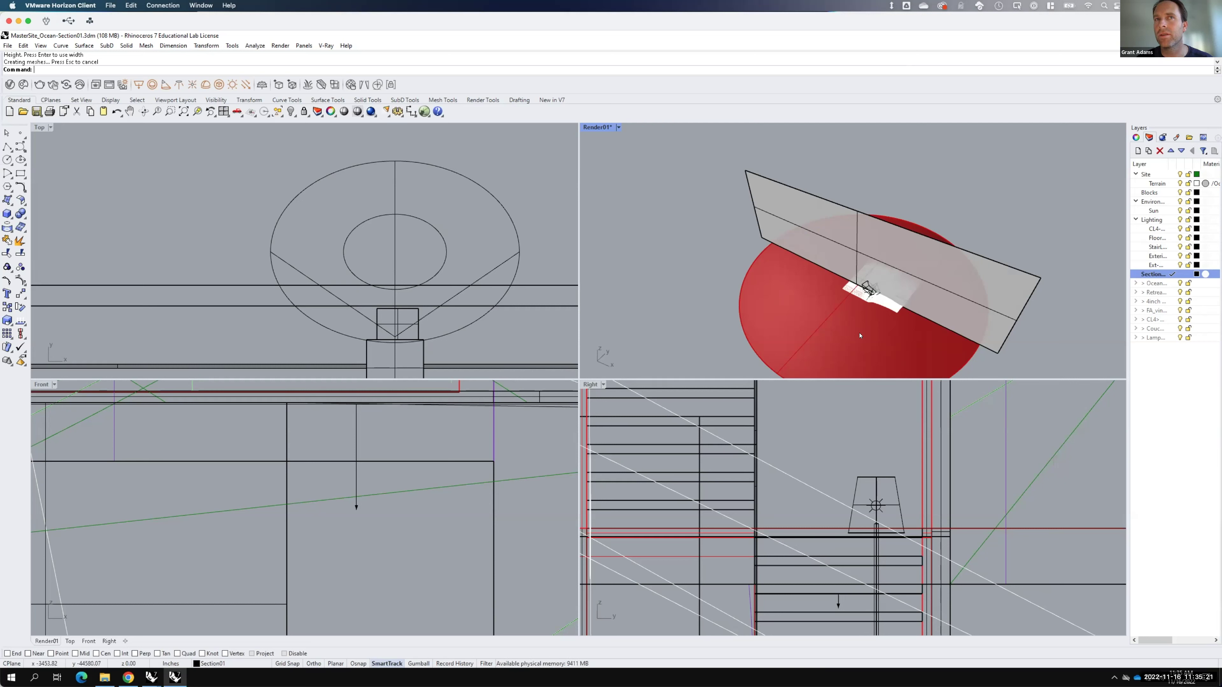
# Step: Move the section plane down about 11,295 inches in the Front view so its base extends below the ocean surface
pyautogui.click(1011, 318)
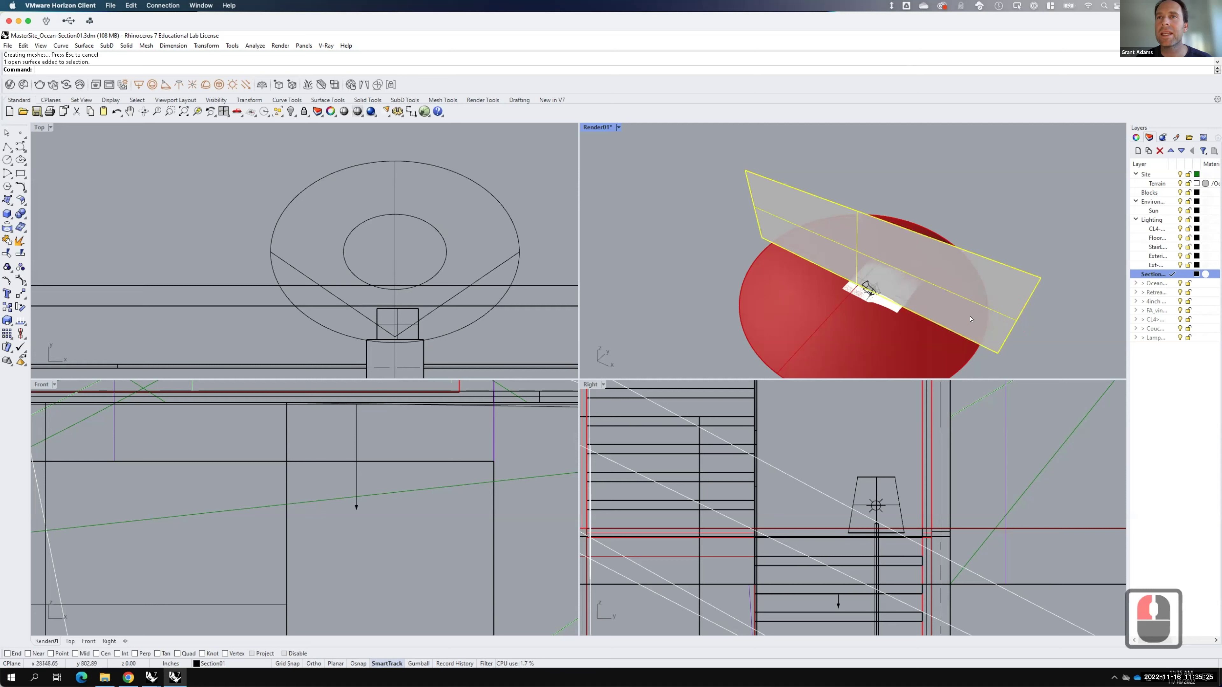
pyautogui.scroll(-9, 392, 423)
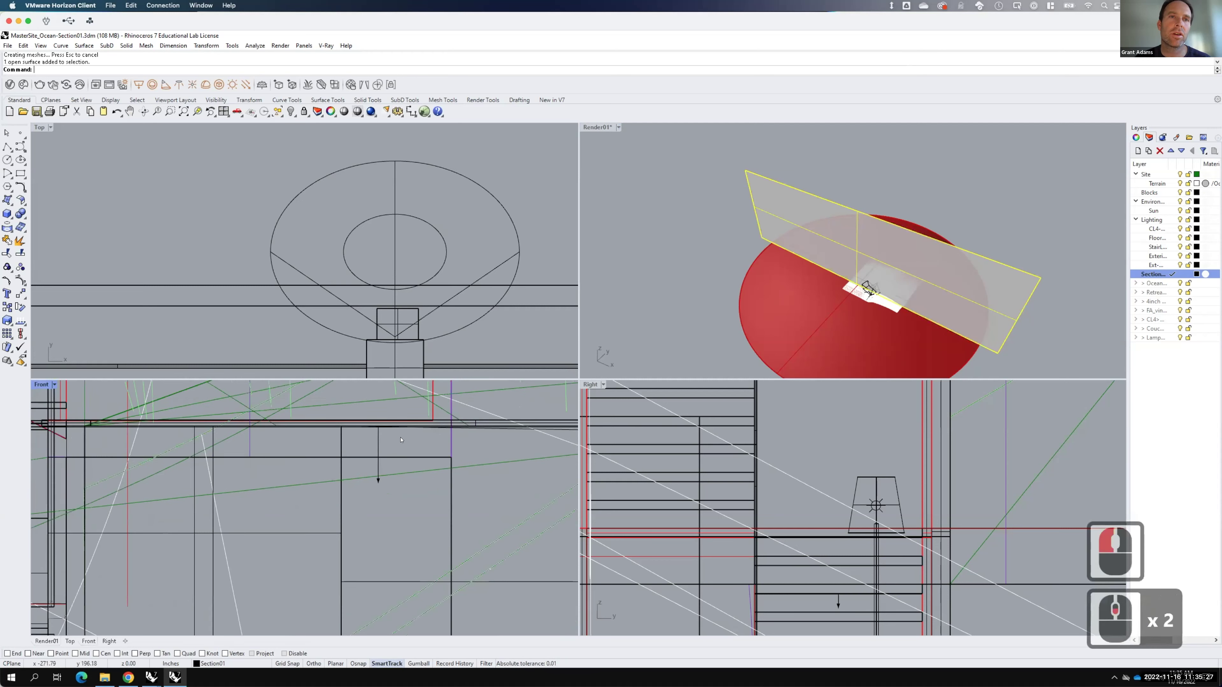
pyautogui.scroll(-20, 413, 424)
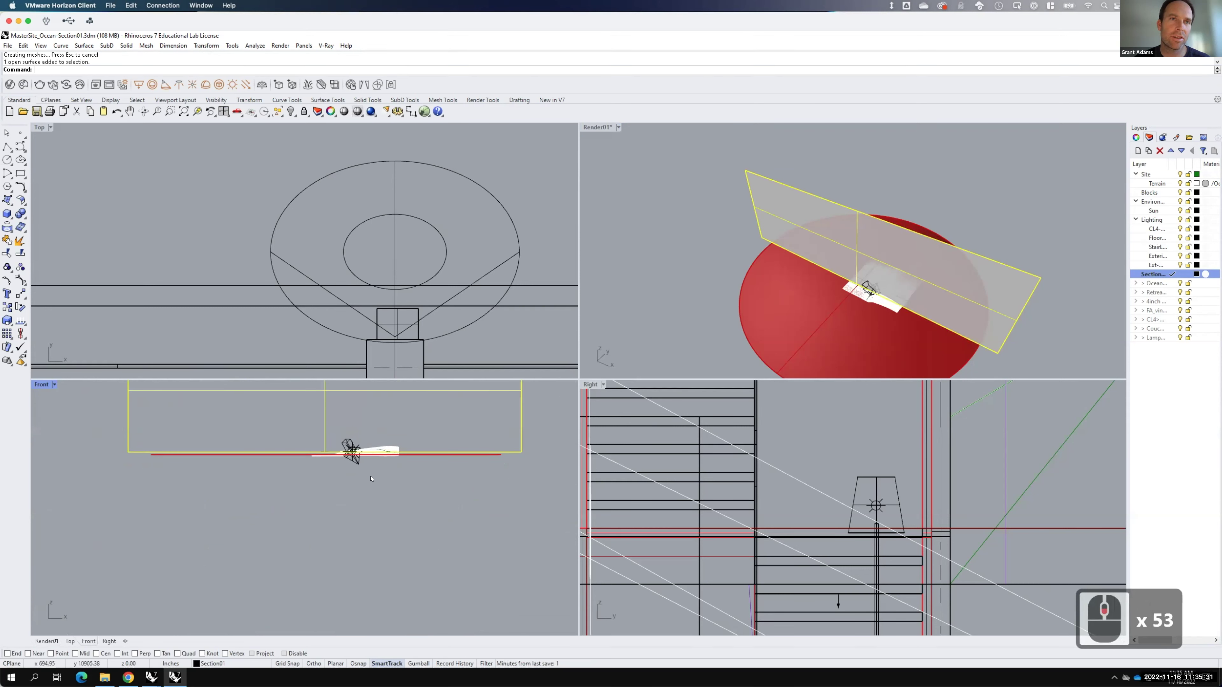
pyautogui.write('move')
pyautogui.press('Return')
pyautogui.click(391, 475)
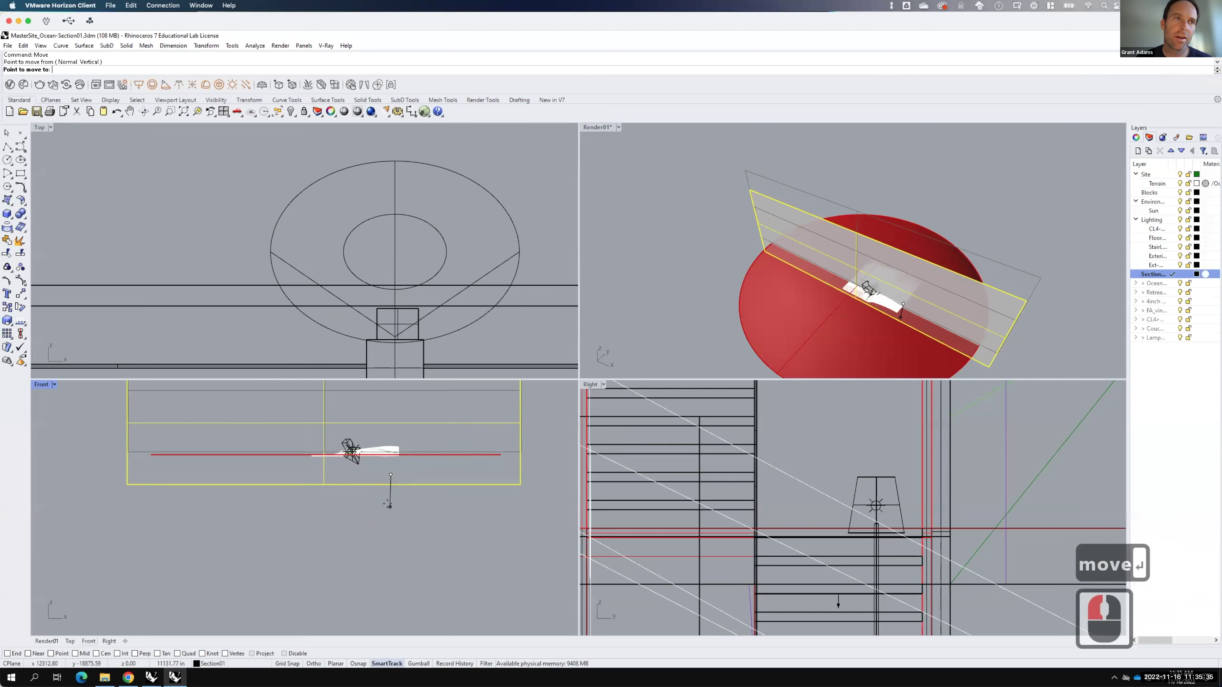
pyautogui.click(387, 509)
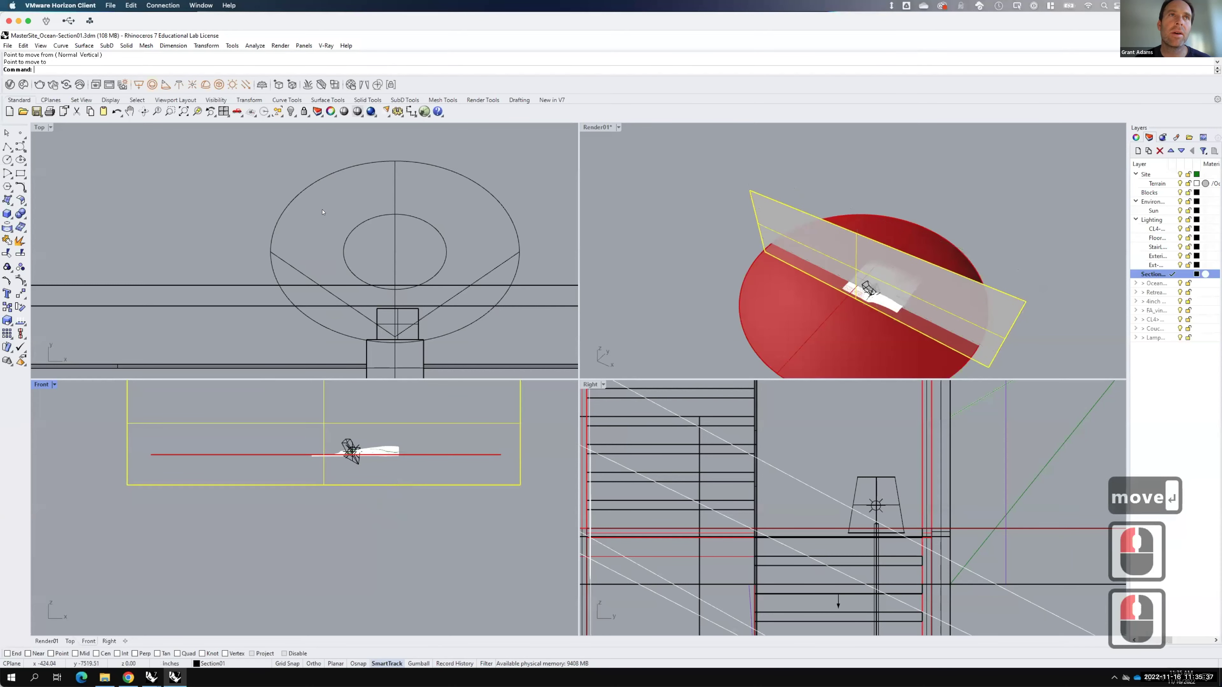
# Step: Move the section plane about 543 inches in the Top view so it cuts through the building and the stair
pyautogui.scroll(13, 417, 256)
pyautogui.scroll(-20, 416, 256)
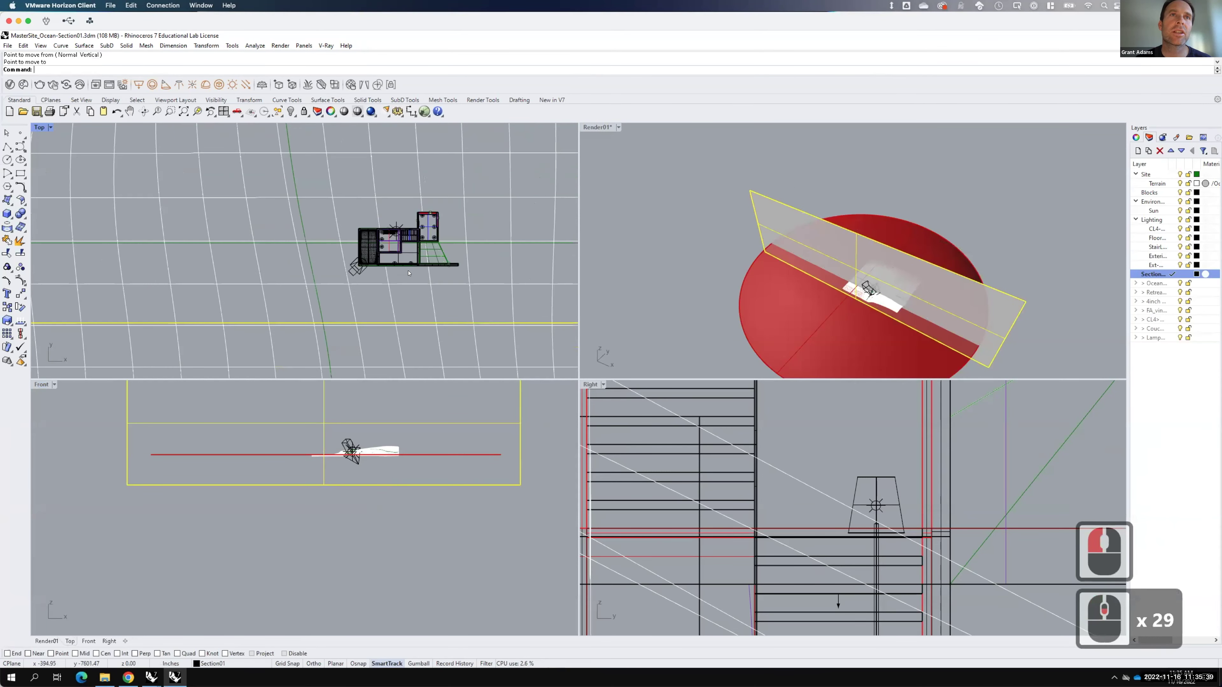
pyautogui.scroll(5, 408, 285)
pyautogui.scroll(3, 409, 285)
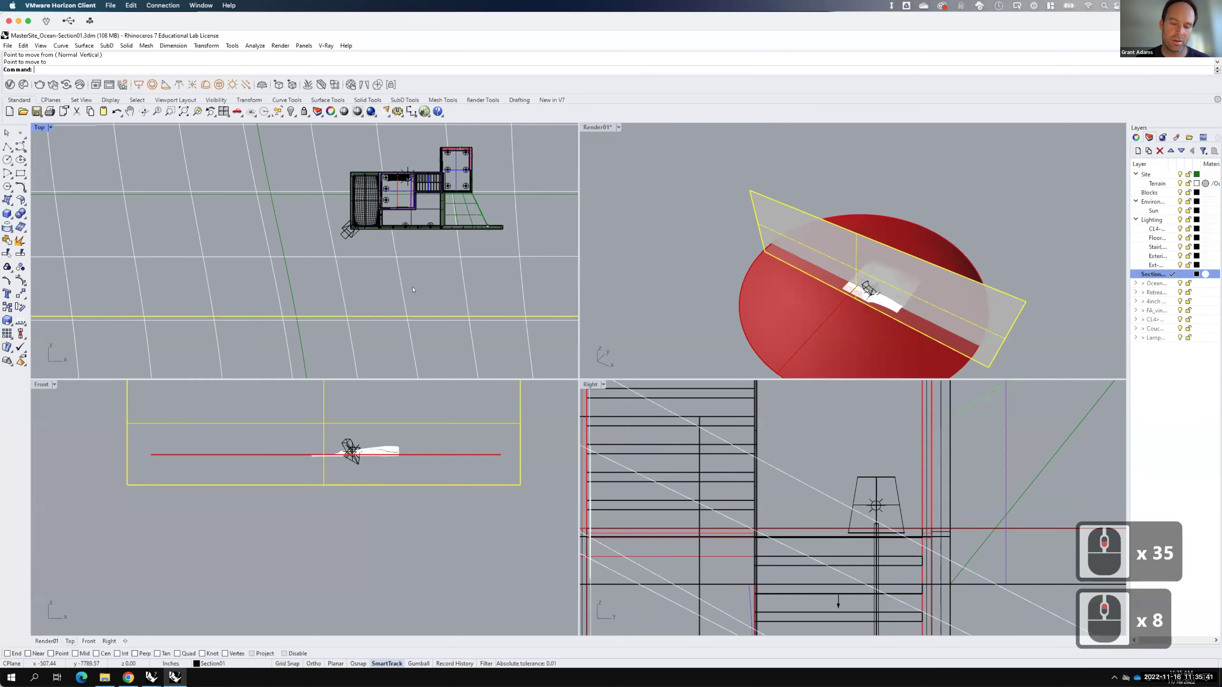
pyautogui.write('move')
pyautogui.press('Return')
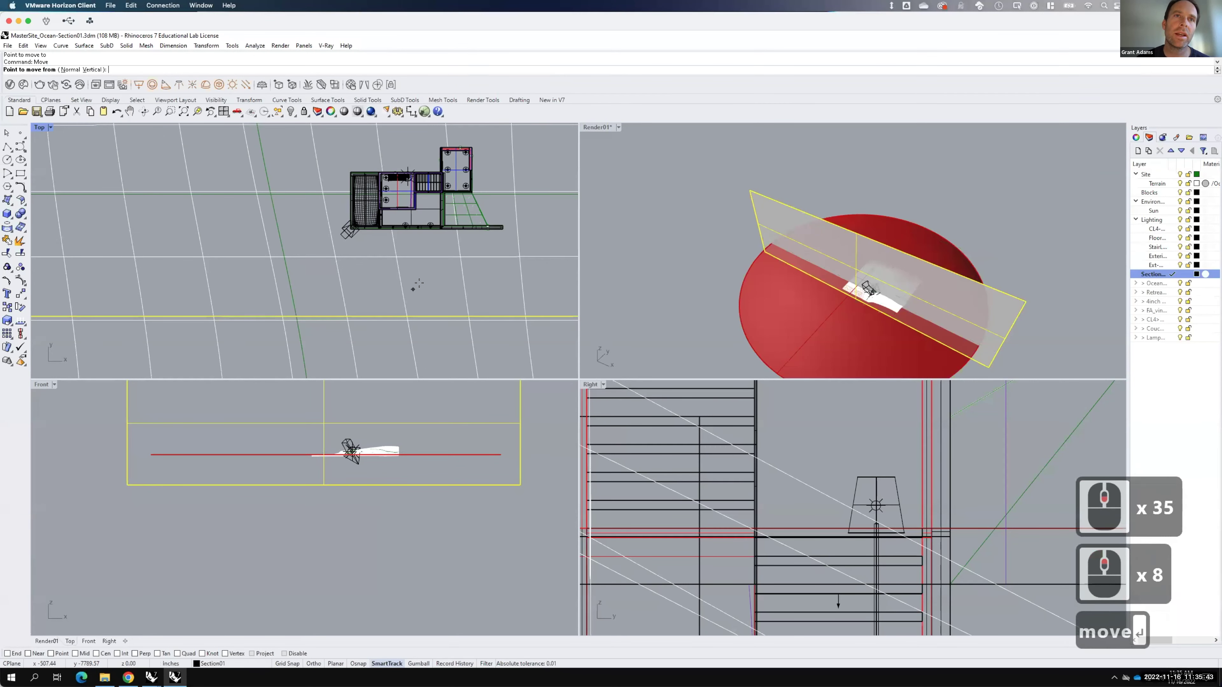
pyautogui.click(428, 319)
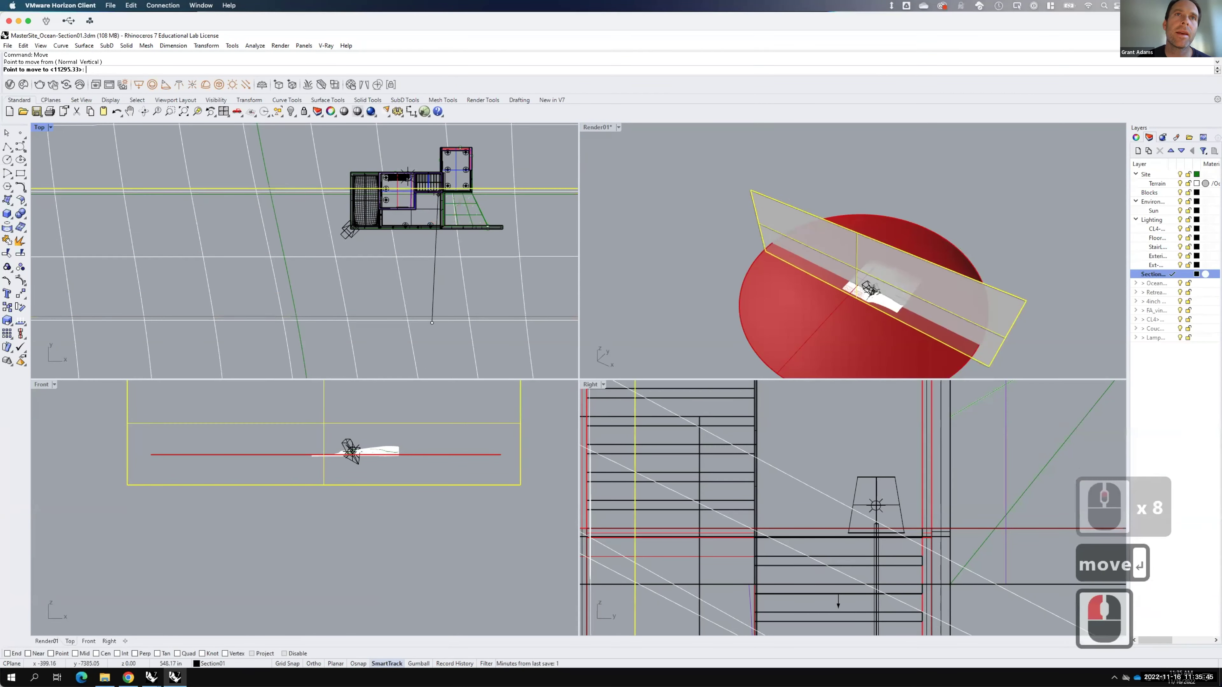
pyautogui.scroll(3, 436, 192)
pyautogui.scroll(1, 435, 193)
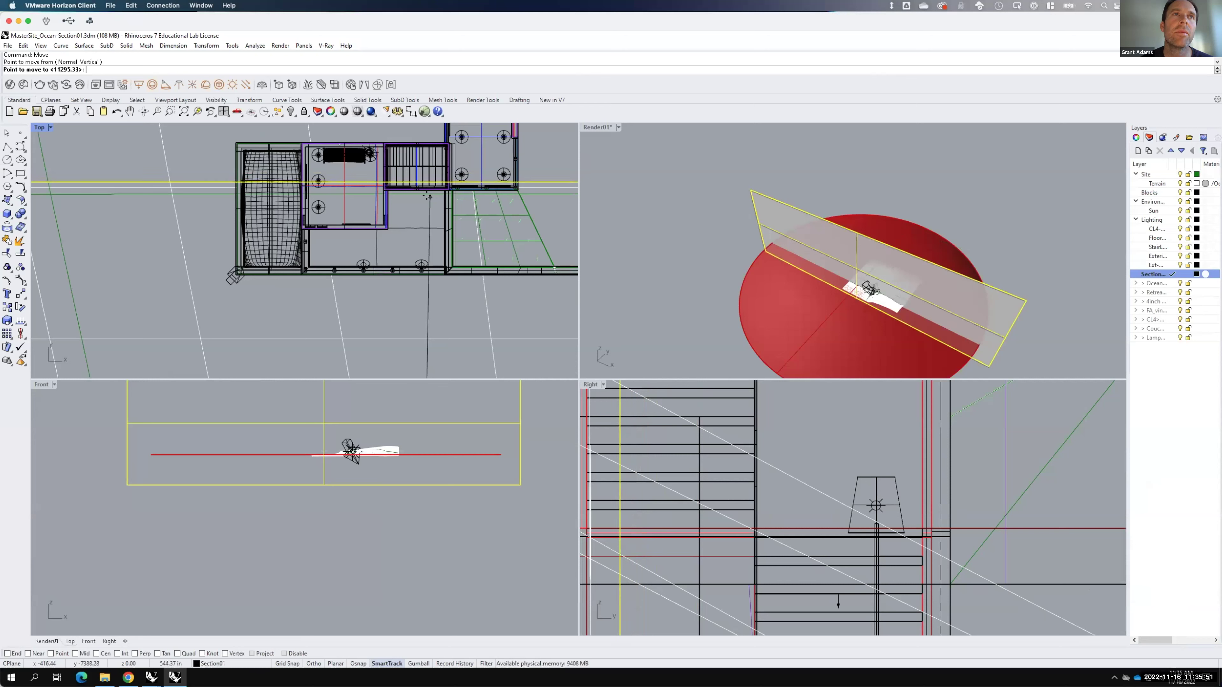
pyautogui.click(425, 195)
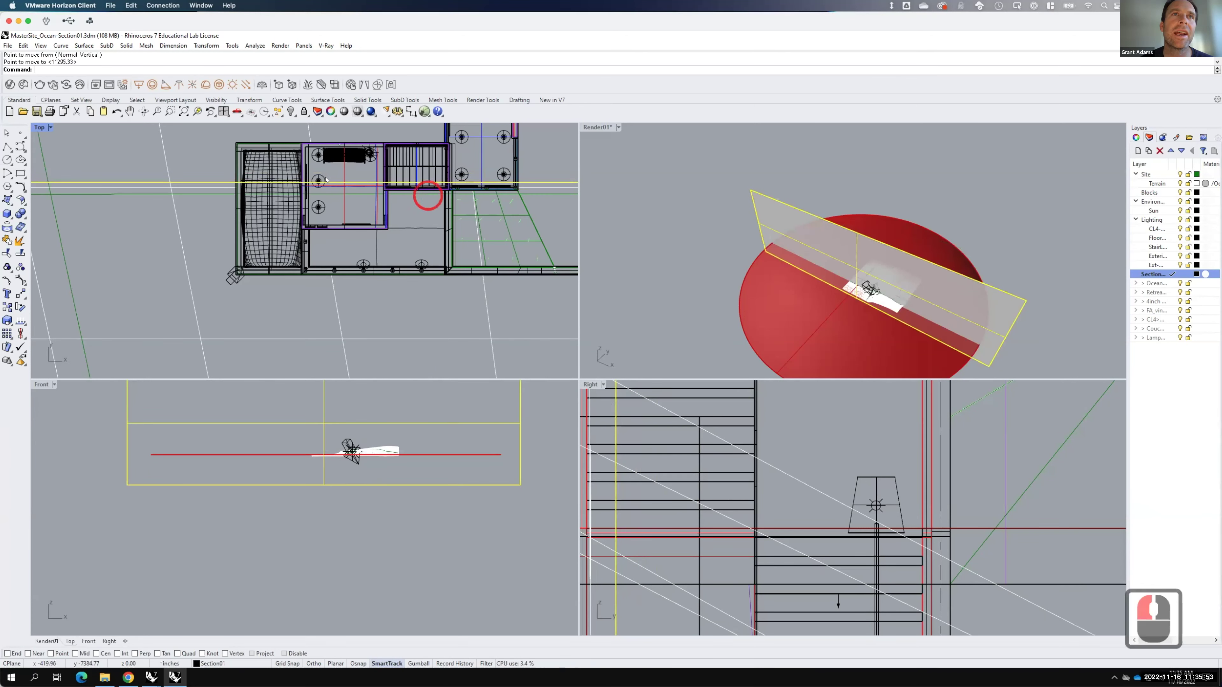
# Step: Nudge the section plane slightly in the Top view, keeping it just off the centre of the room's light fixture
pyautogui.scroll(6, 308, 188)
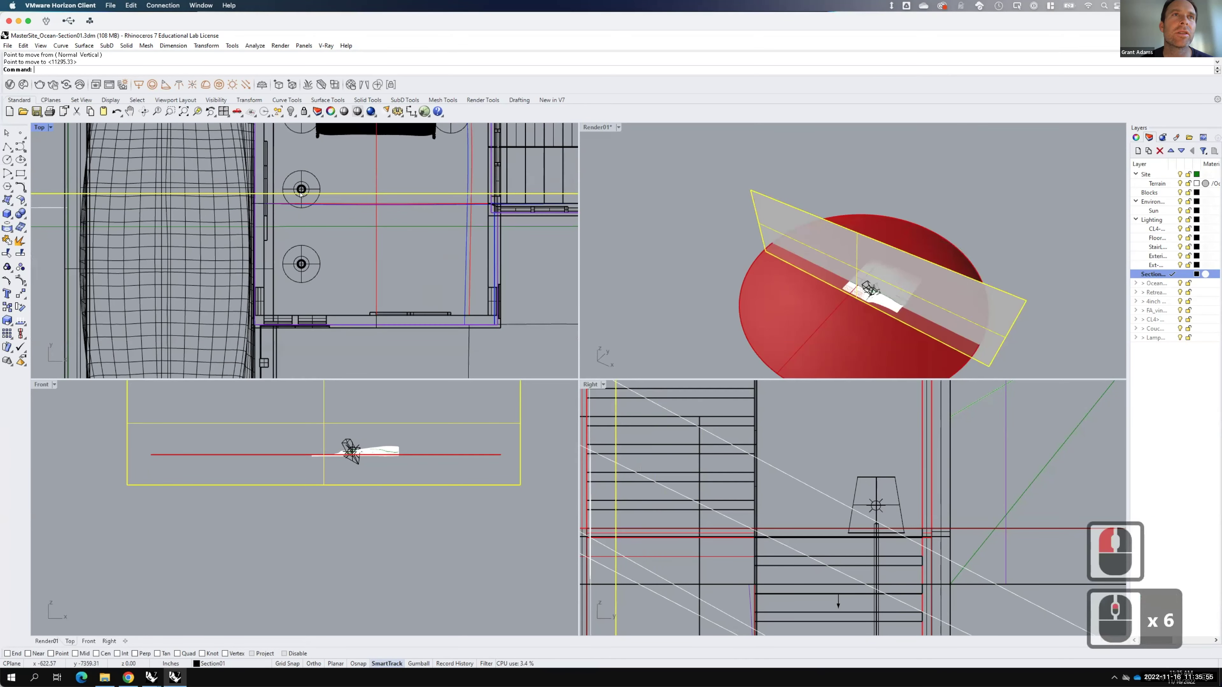
pyautogui.scroll(9, 301, 192)
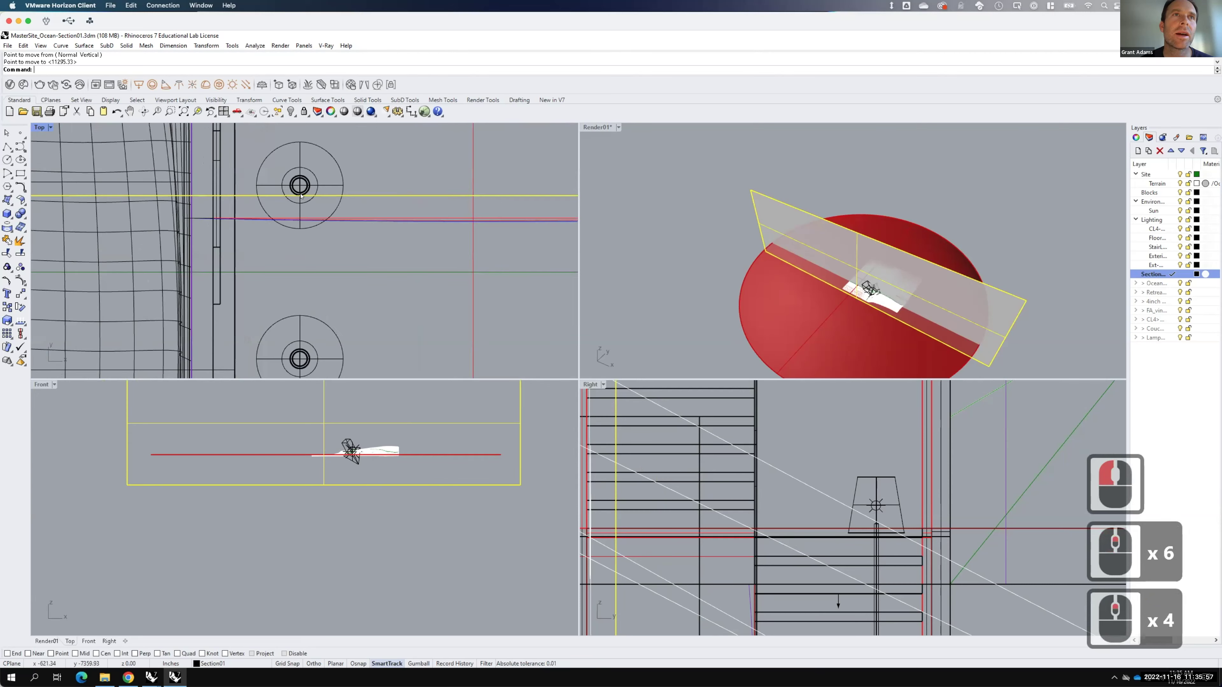
pyautogui.write('move')
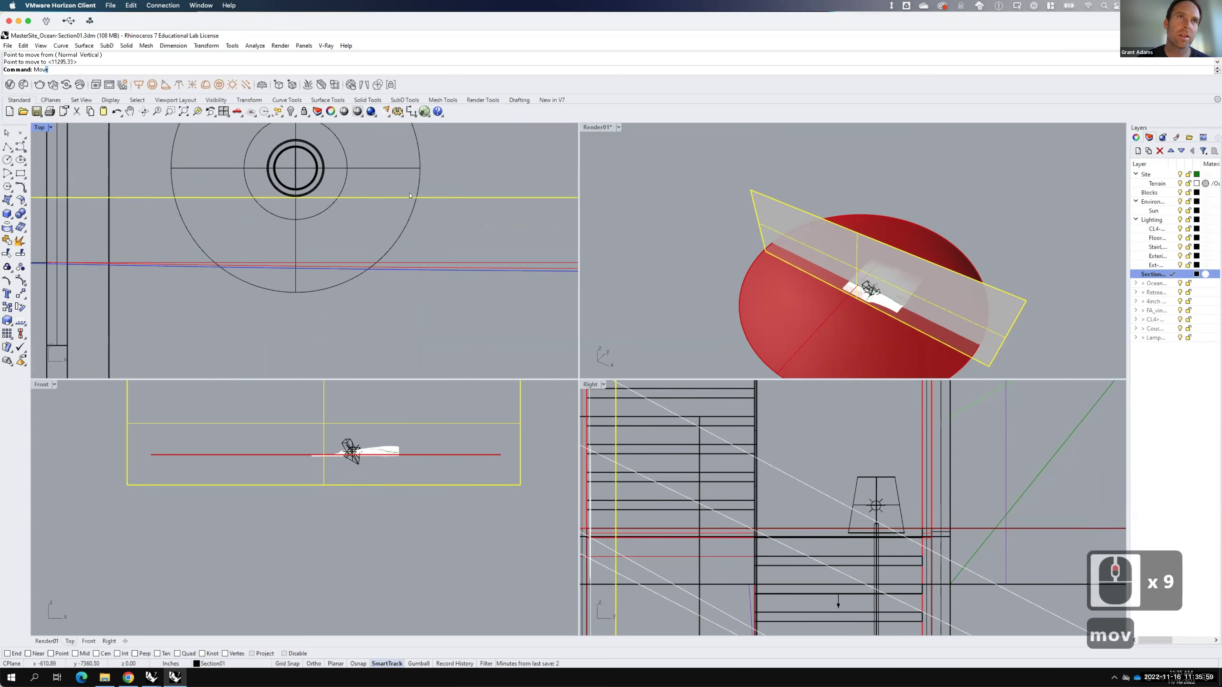
pyautogui.press('Return')
pyautogui.click(488, 175)
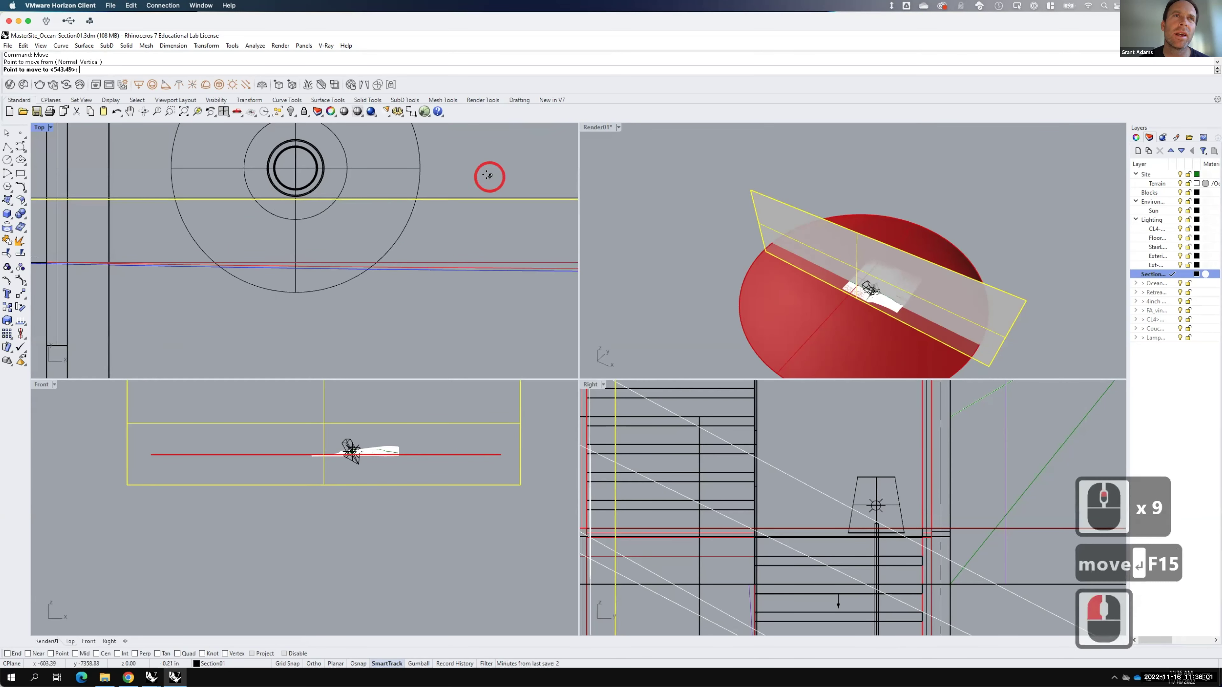
pyautogui.click(489, 177)
# Step: Examine where the section plane crosses the rooms and stair in plan, and how it cuts the terrain in the maximized Render01 view
pyautogui.scroll(-8, 293, 236)
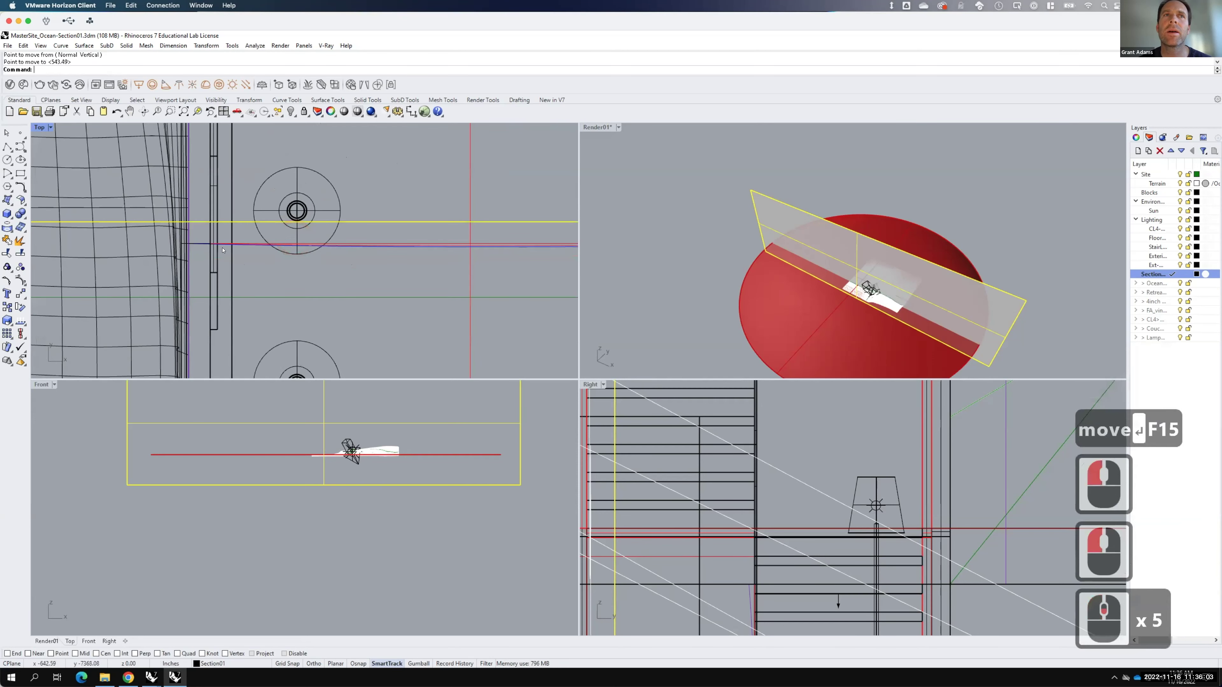
pyautogui.scroll(-4, 303, 246)
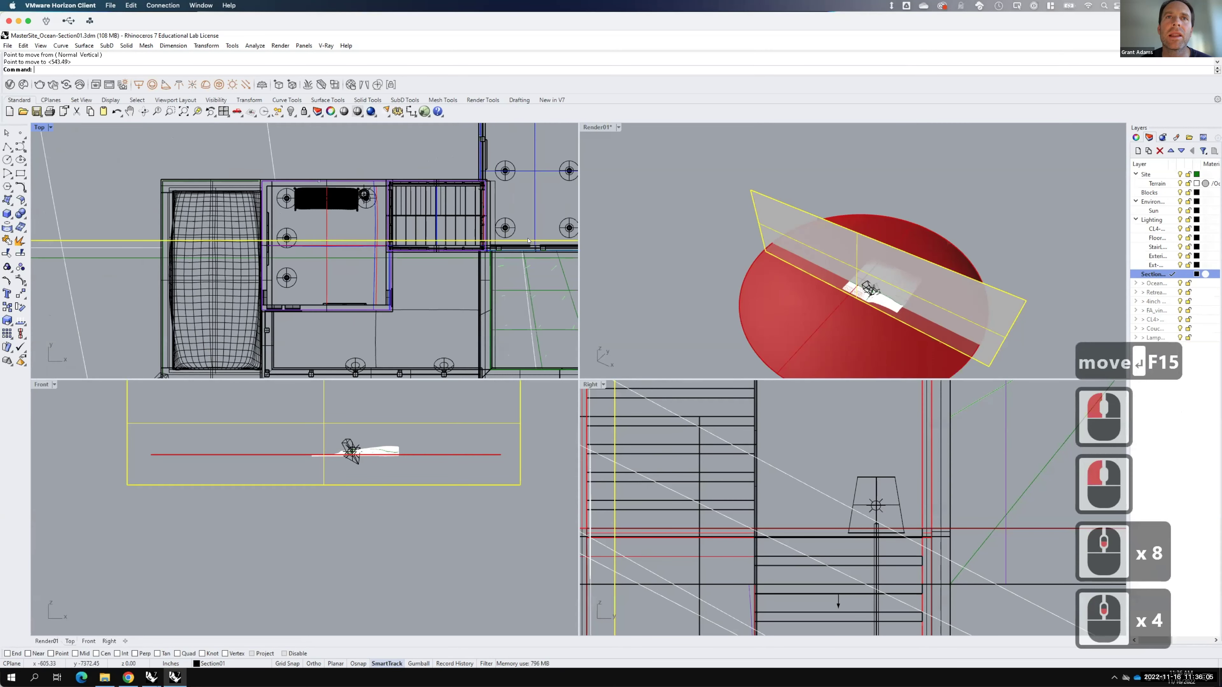
pyautogui.scroll(3, 526, 241)
pyautogui.scroll(2, 402, 233)
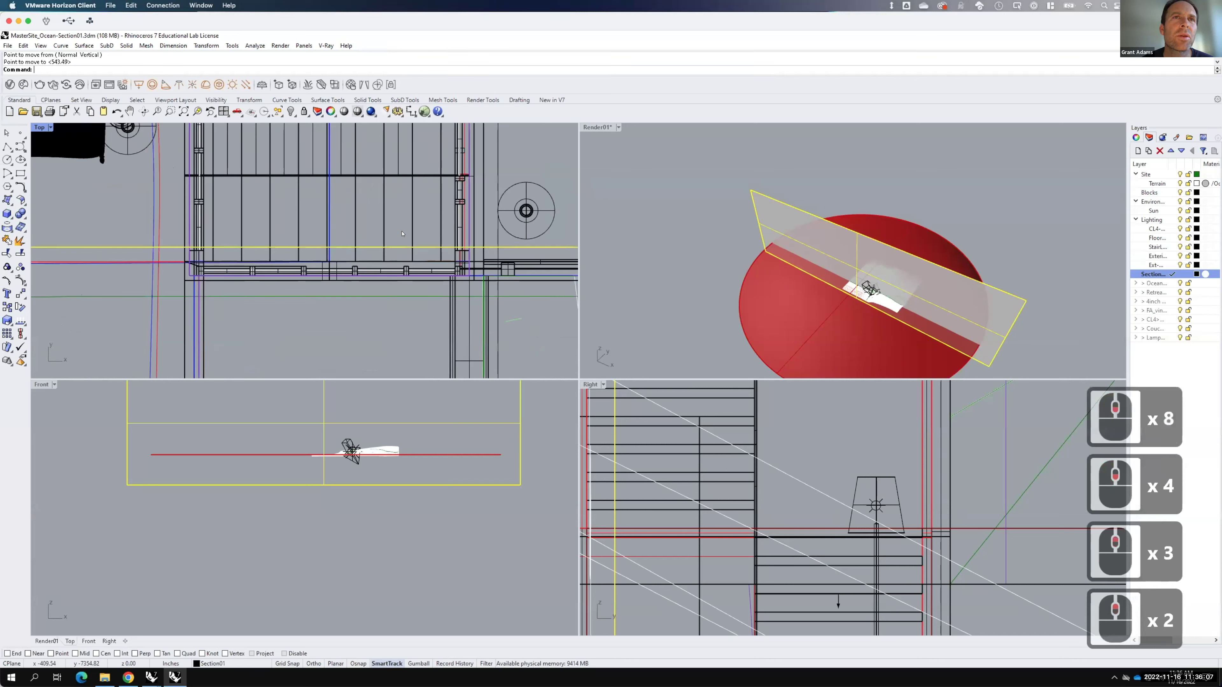
pyautogui.scroll(-4, 501, 247)
pyautogui.scroll(-8, 329, 234)
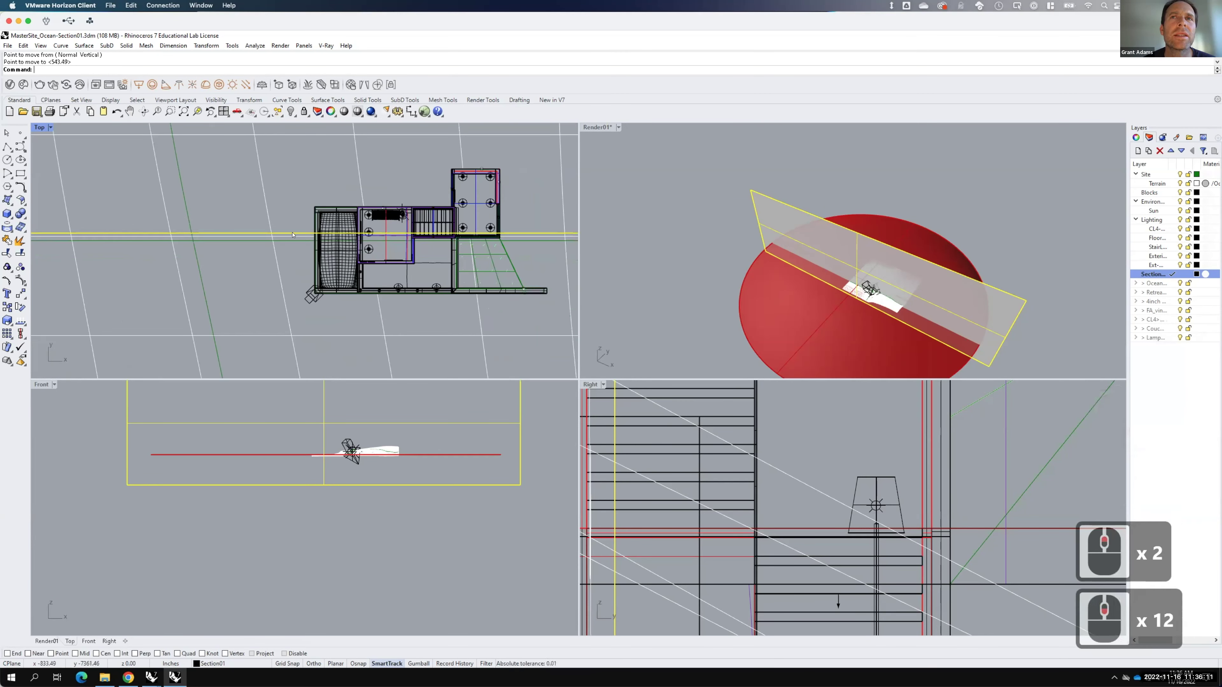
pyautogui.doubleClick(599, 127)
pyautogui.moveTo(694, 449); pyautogui.dragTo(661, 409, button='right')
pyautogui.scroll(15, 638, 427)
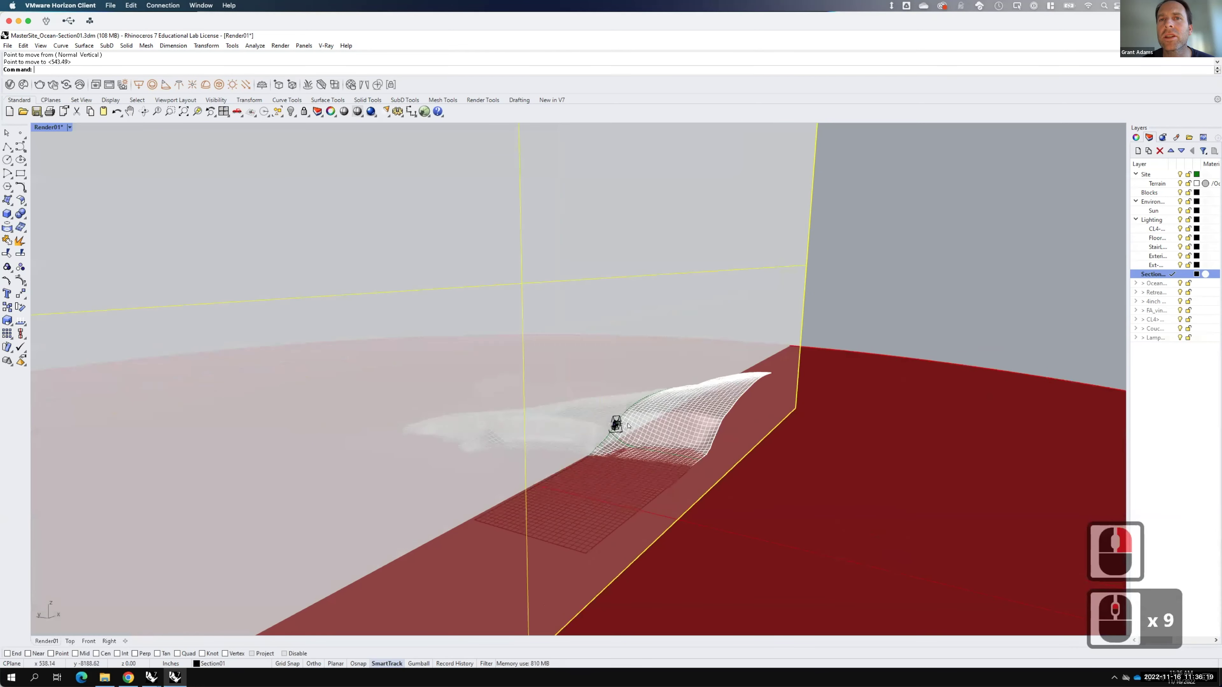
pyautogui.scroll(8, 611, 453)
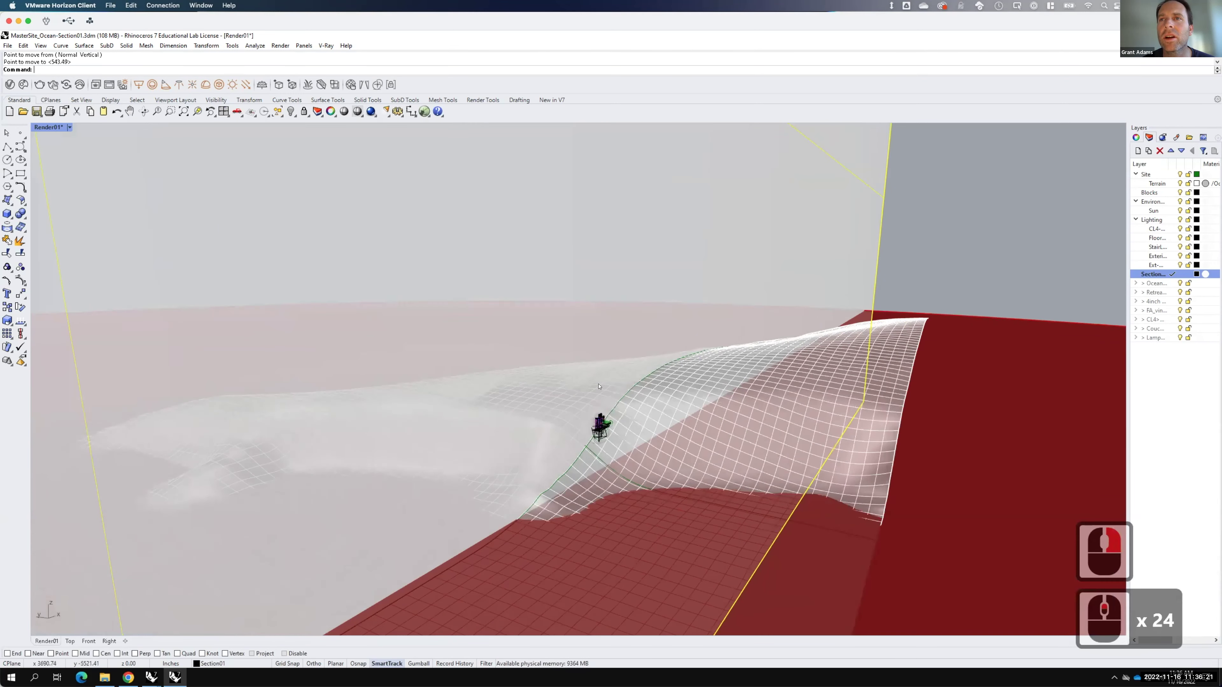
pyautogui.scroll(-20, 599, 389)
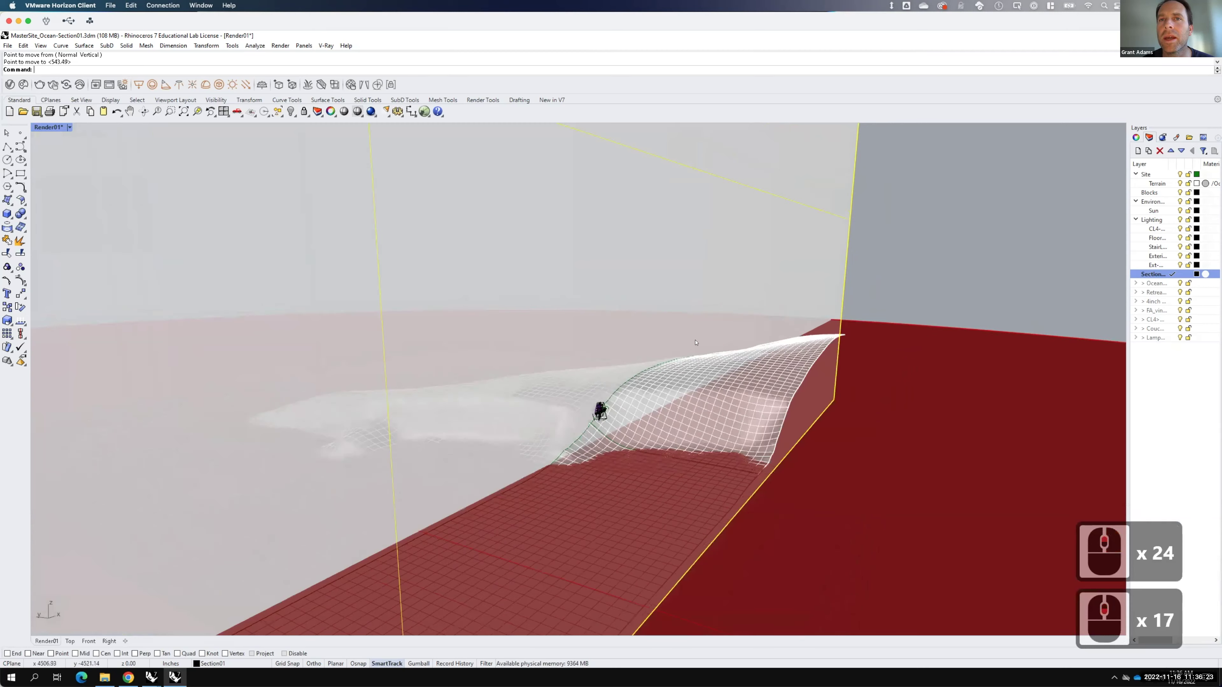
# Step: Deselect the section plane, check that the building is the Retreat block instance by selecting it, and clear the selection
pyautogui.click(857, 294)
pyautogui.scroll(8, 607, 390)
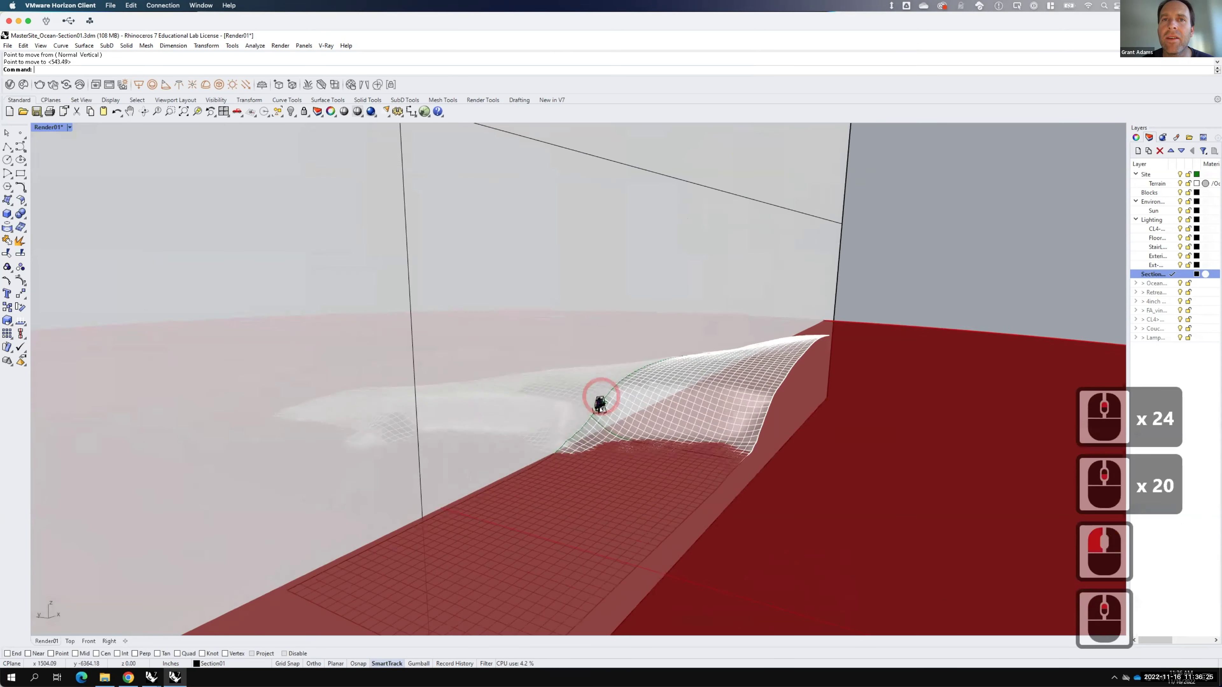
pyautogui.click(598, 408)
pyautogui.click(882, 278)
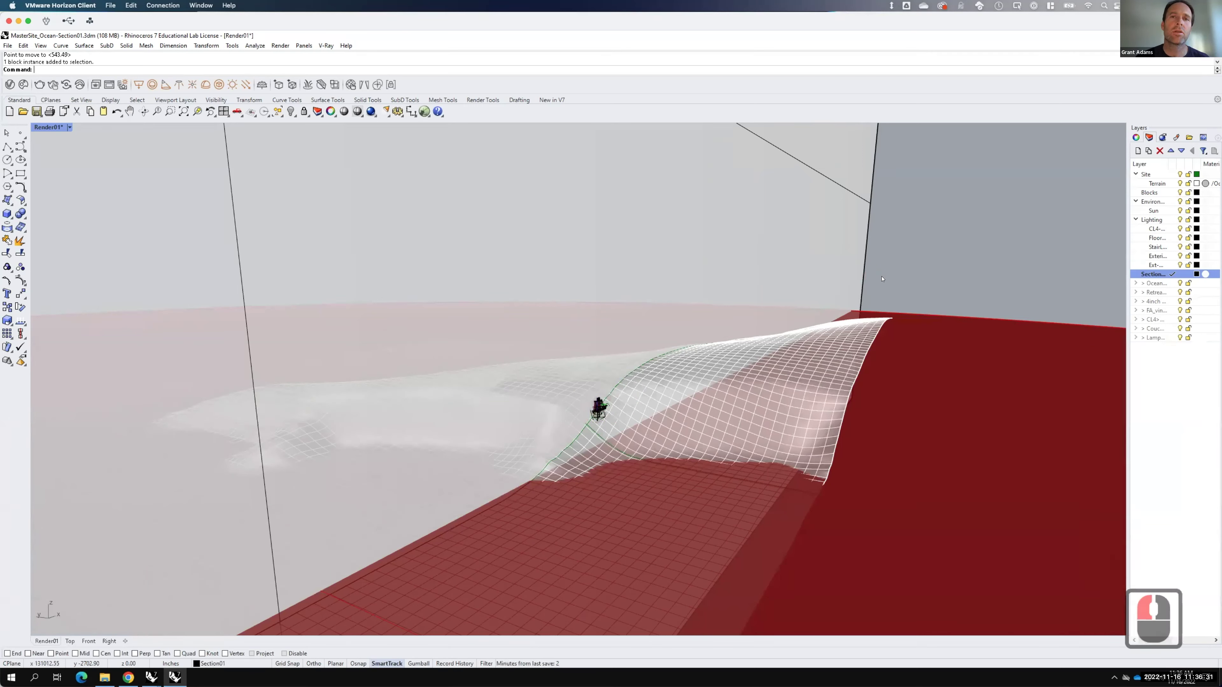
pyautogui.click(596, 404)
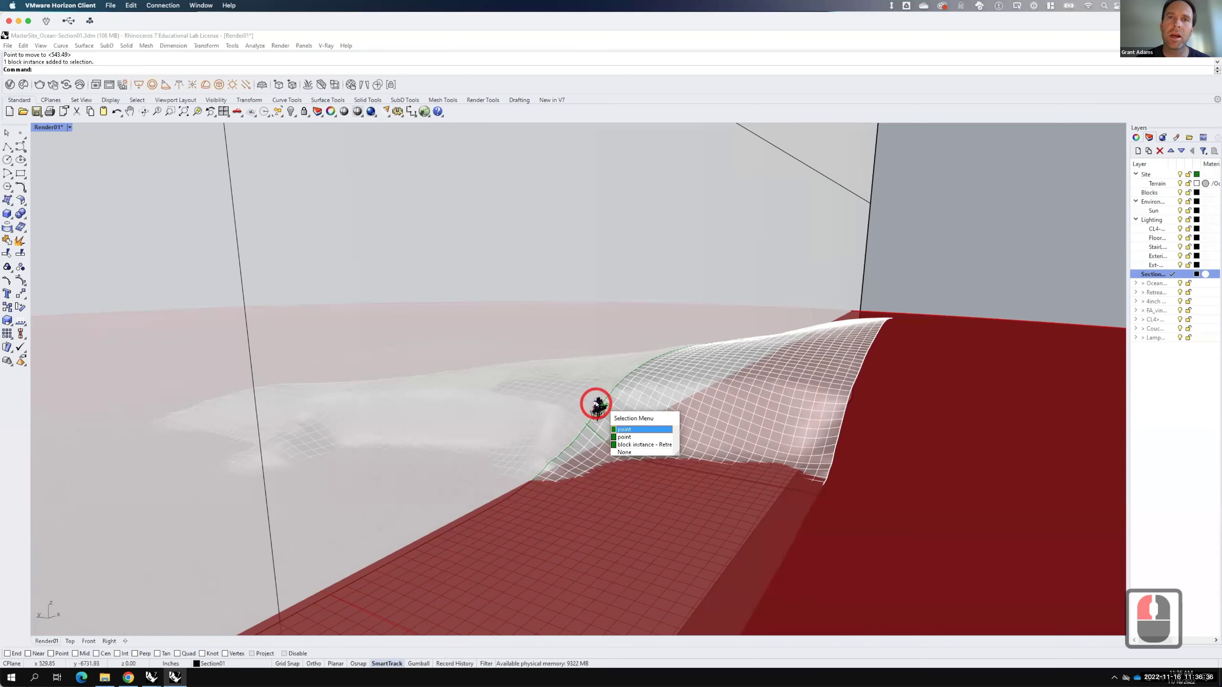
pyautogui.click(644, 445)
pyautogui.press('Escape')
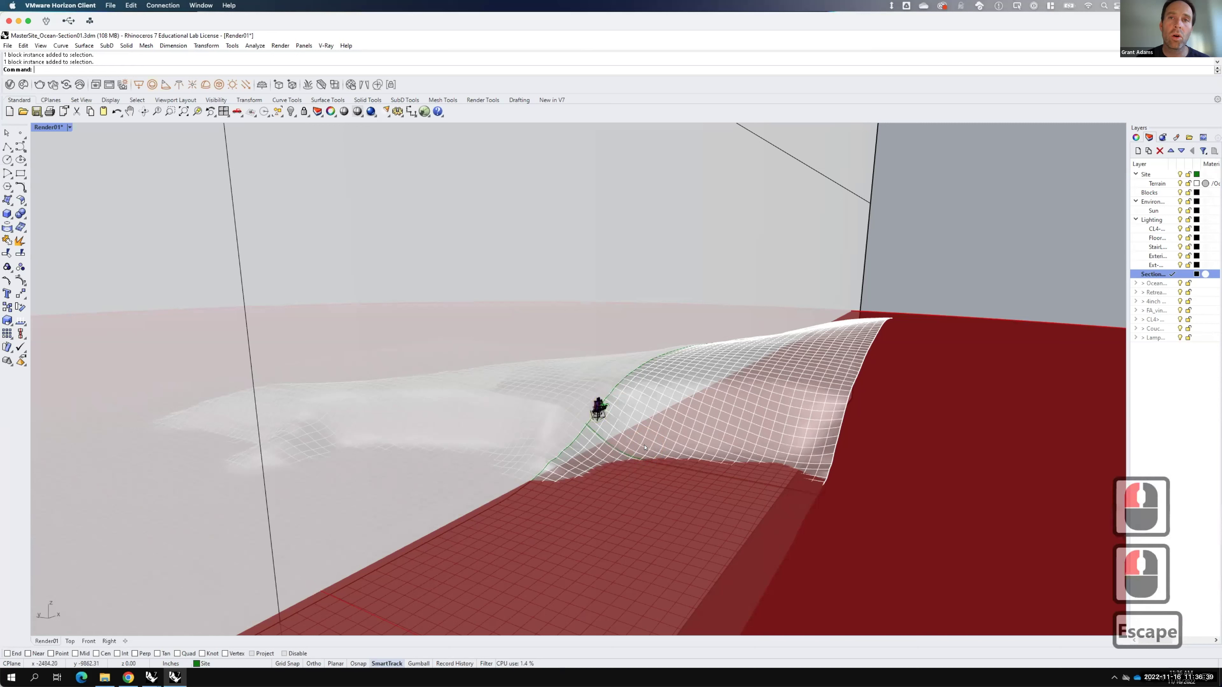
# Step: Select all block instances with SelBlockInstance, explode them, and clear the selection
pyautogui.write('selbl')
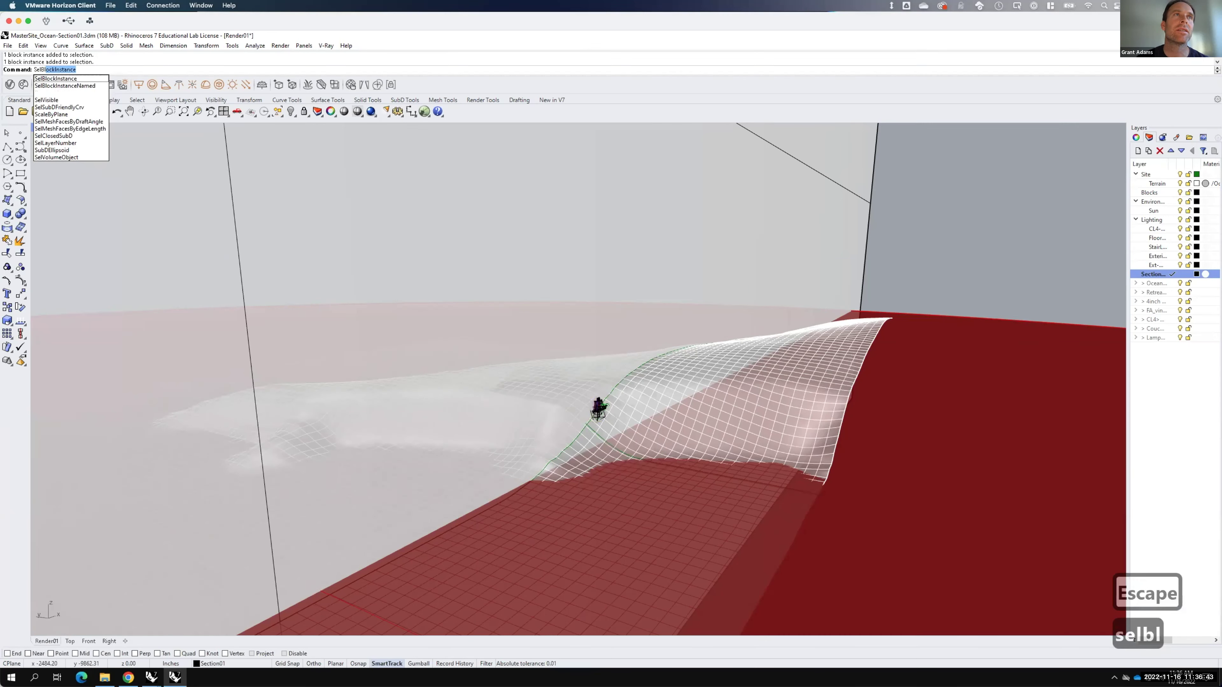
pyautogui.press('Return')
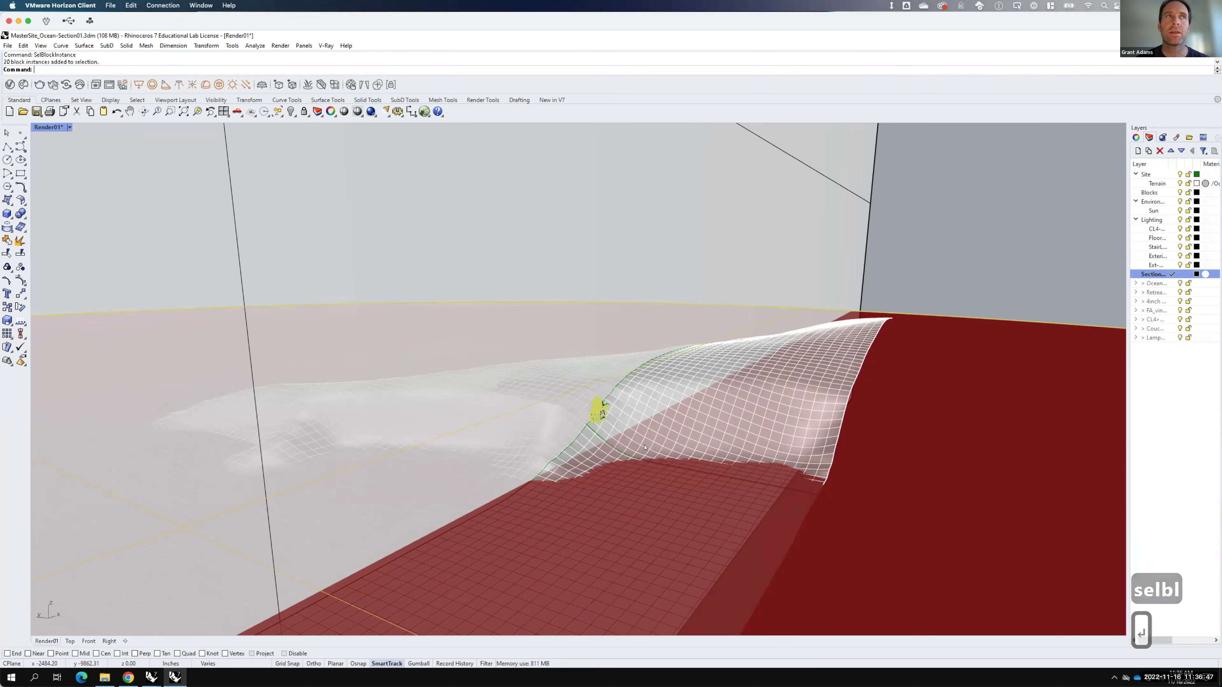
pyautogui.write('explode')
pyautogui.press('Return')
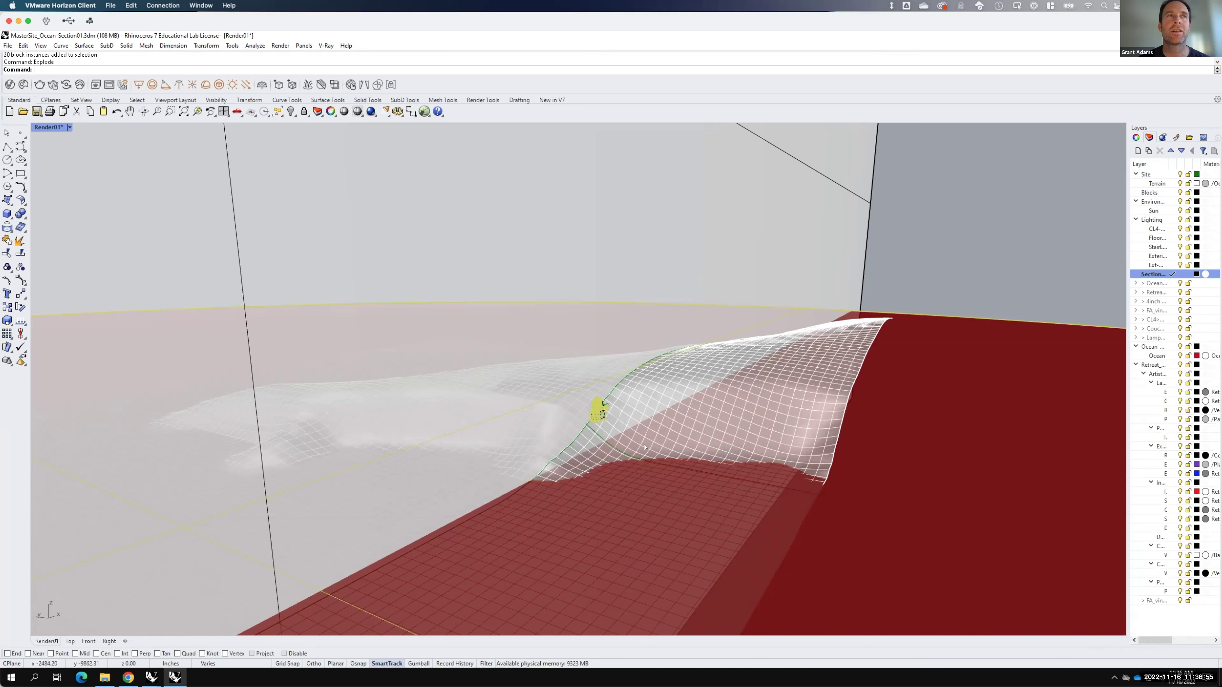
pyautogui.click(934, 252)
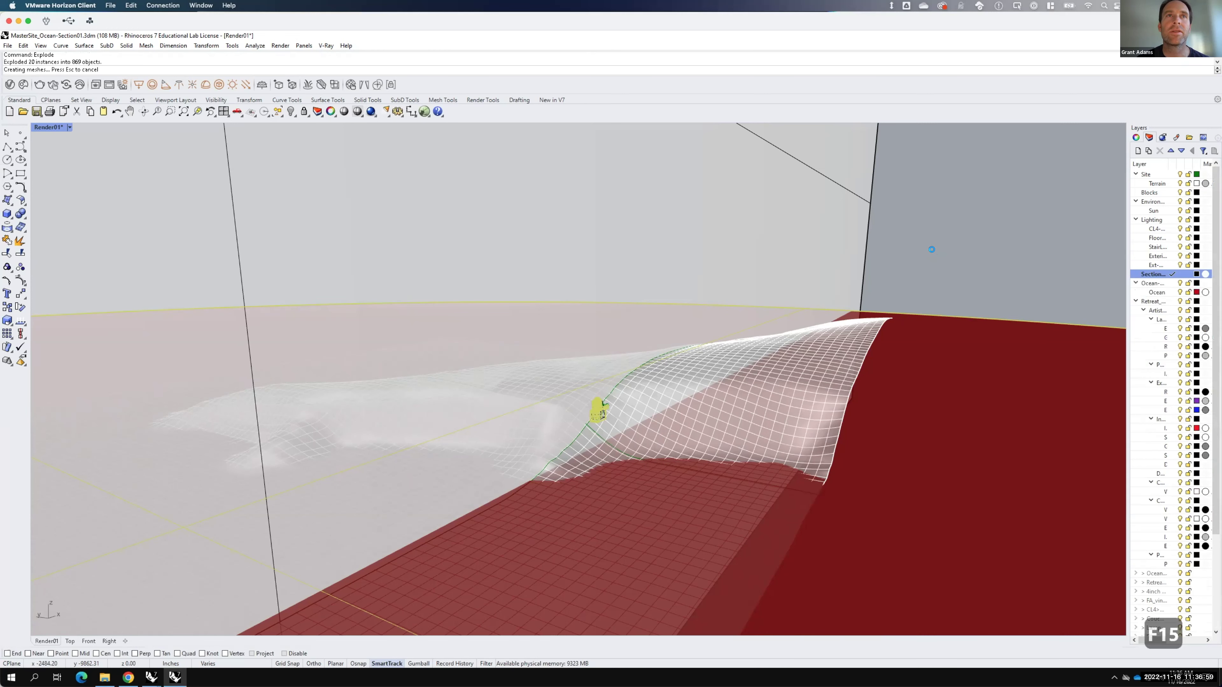
pyautogui.click(934, 254)
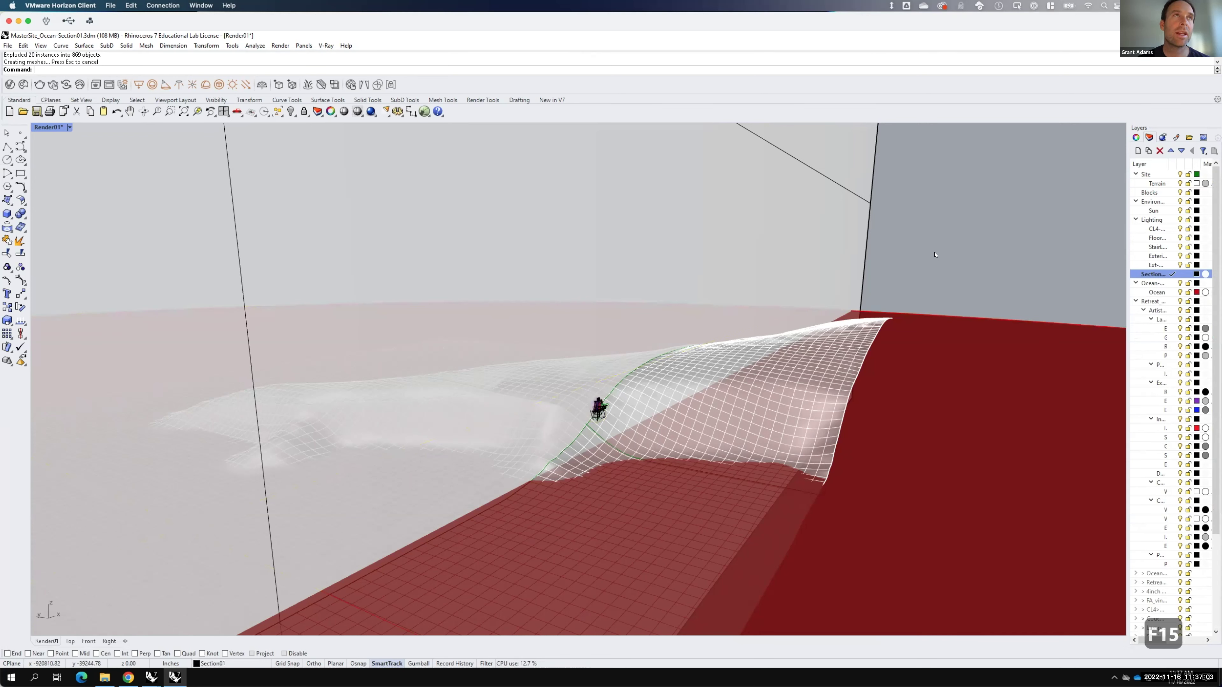
# Step: Select the nested block instance left over from the first explode and explode it too
pyautogui.write('selbl')
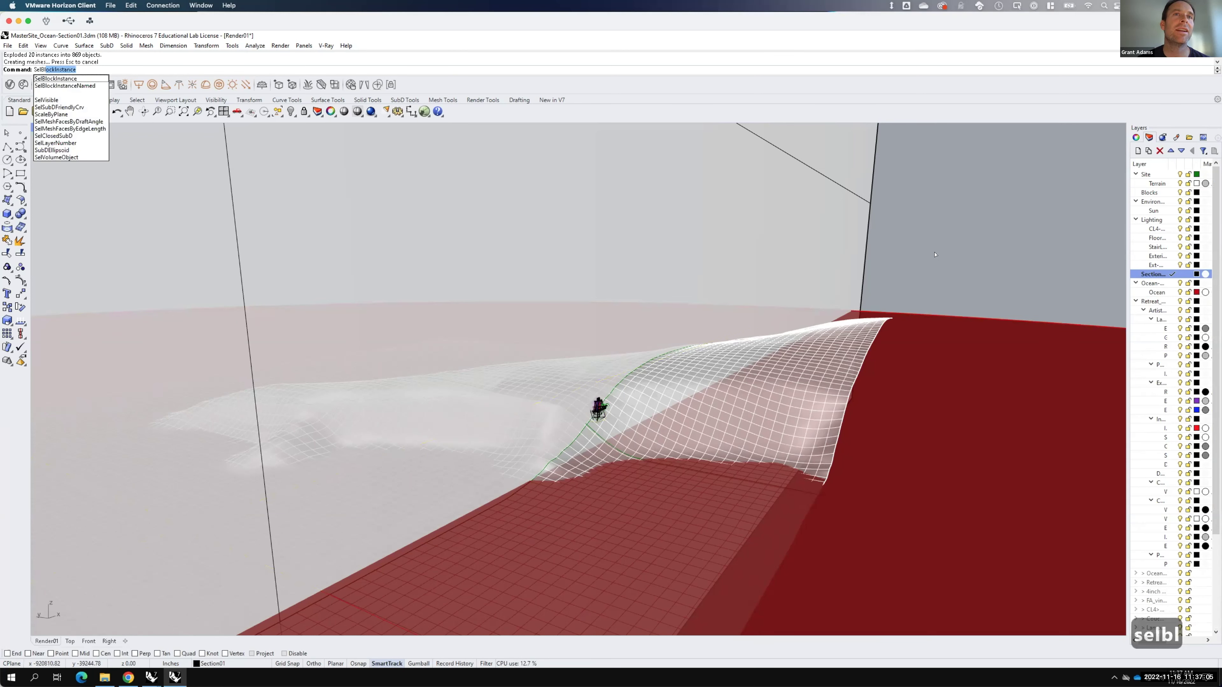
pyautogui.press('Return')
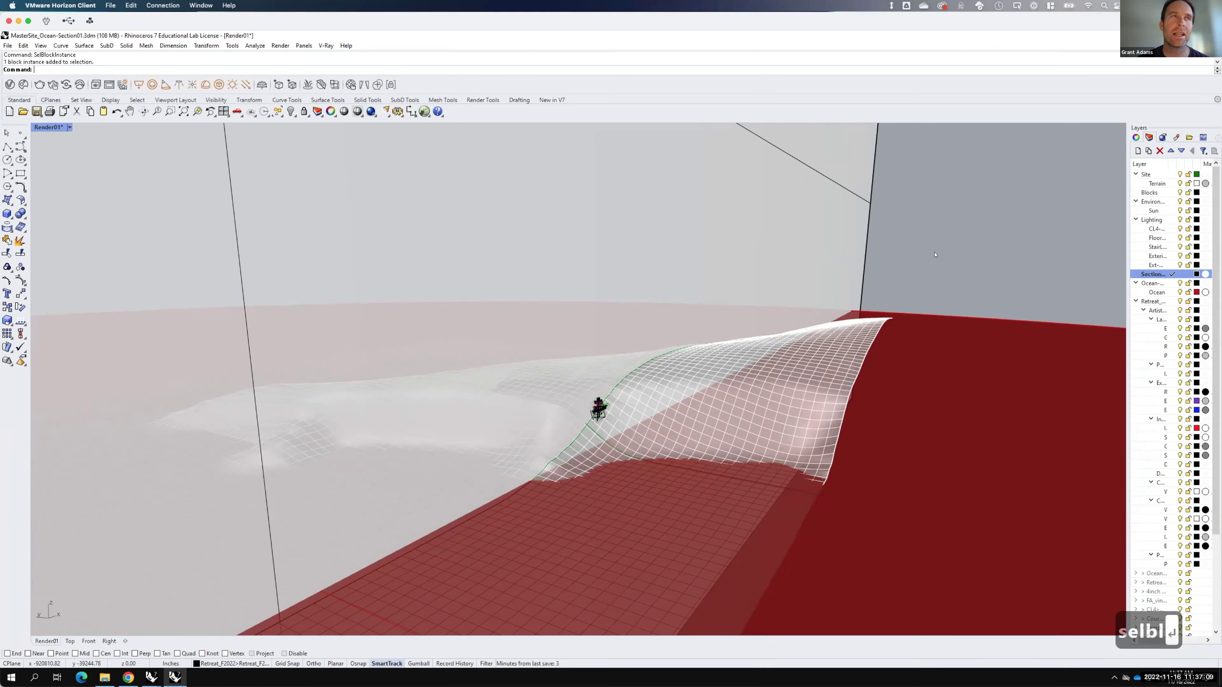
pyautogui.write('explode')
pyautogui.press('Return')
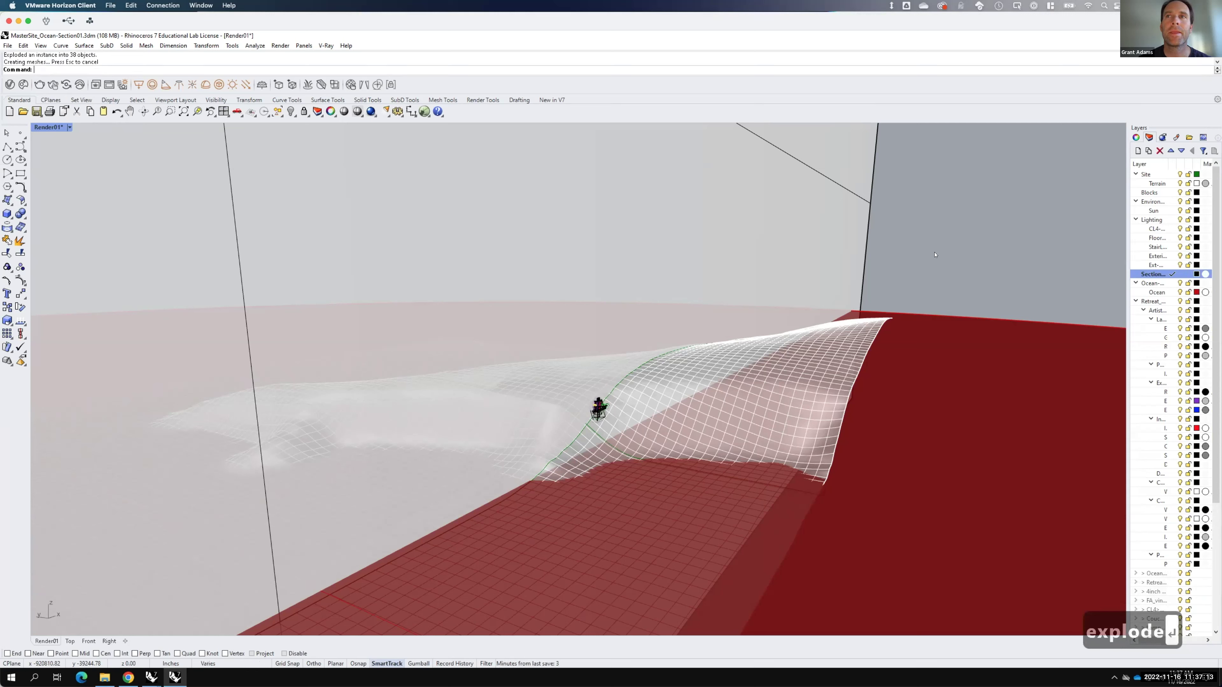
# Step: Check for any remaining block instances by running SelBlockInstance, and clear the selection
pyautogui.write('selvl')
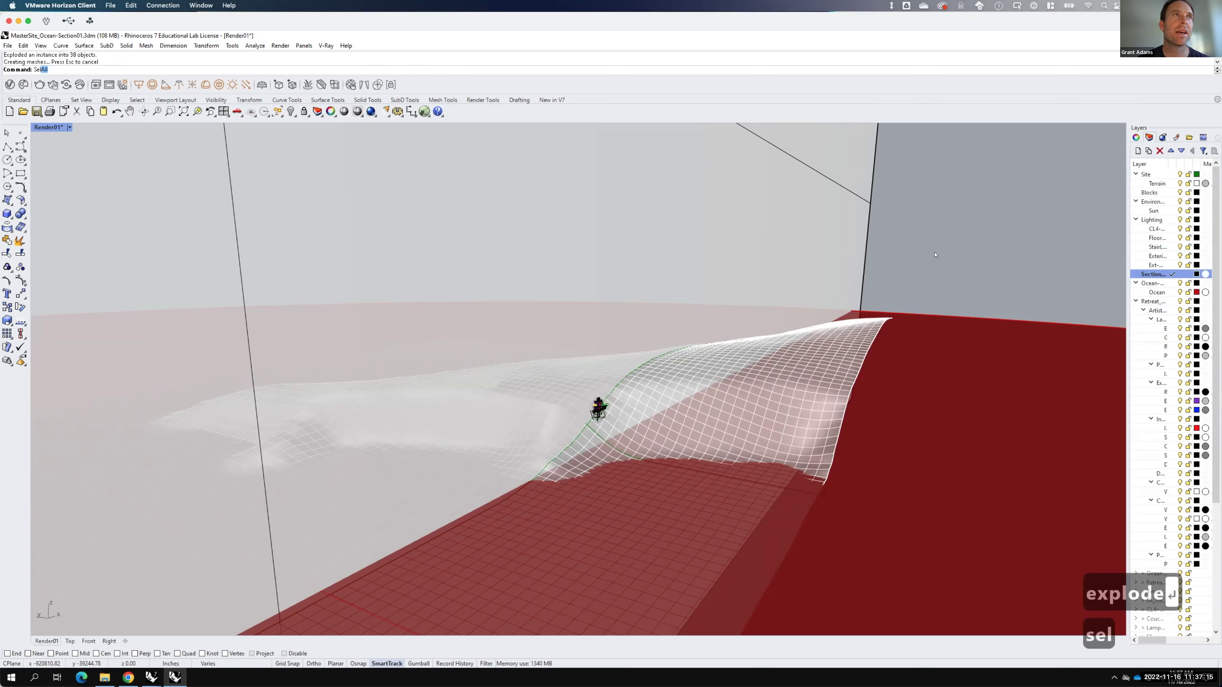
pyautogui.press('BackSpace')
pyautogui.press('BackSpace')
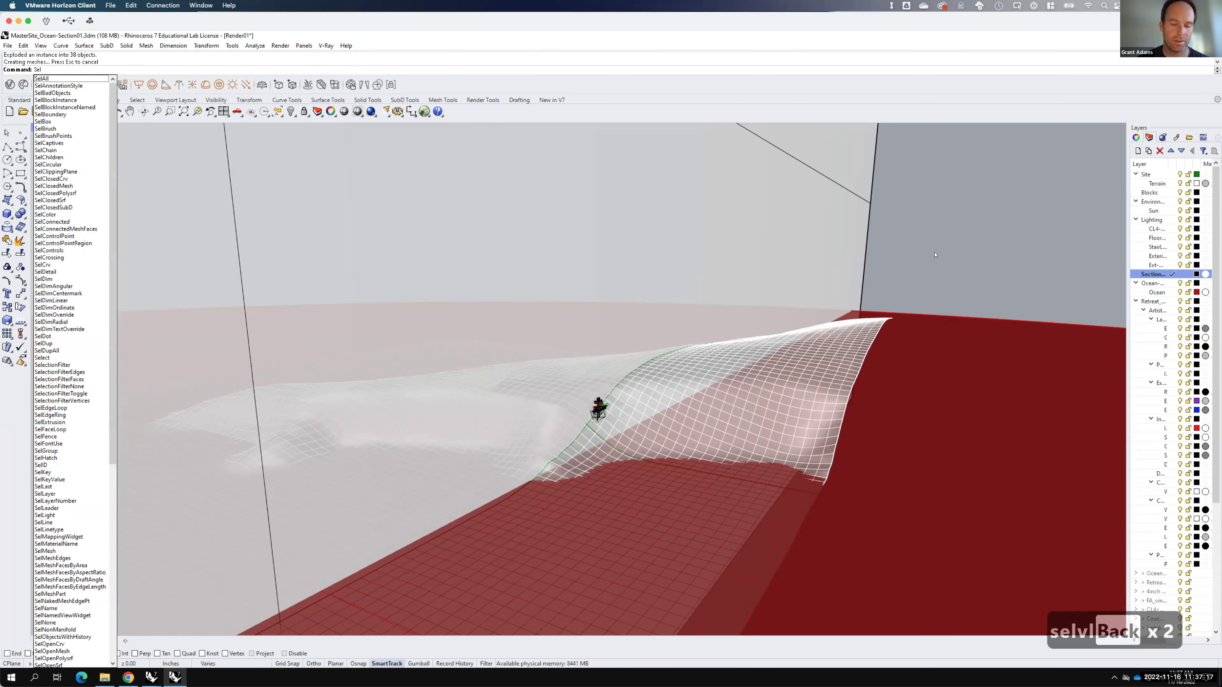
pyautogui.write('blo')
pyautogui.press('Return')
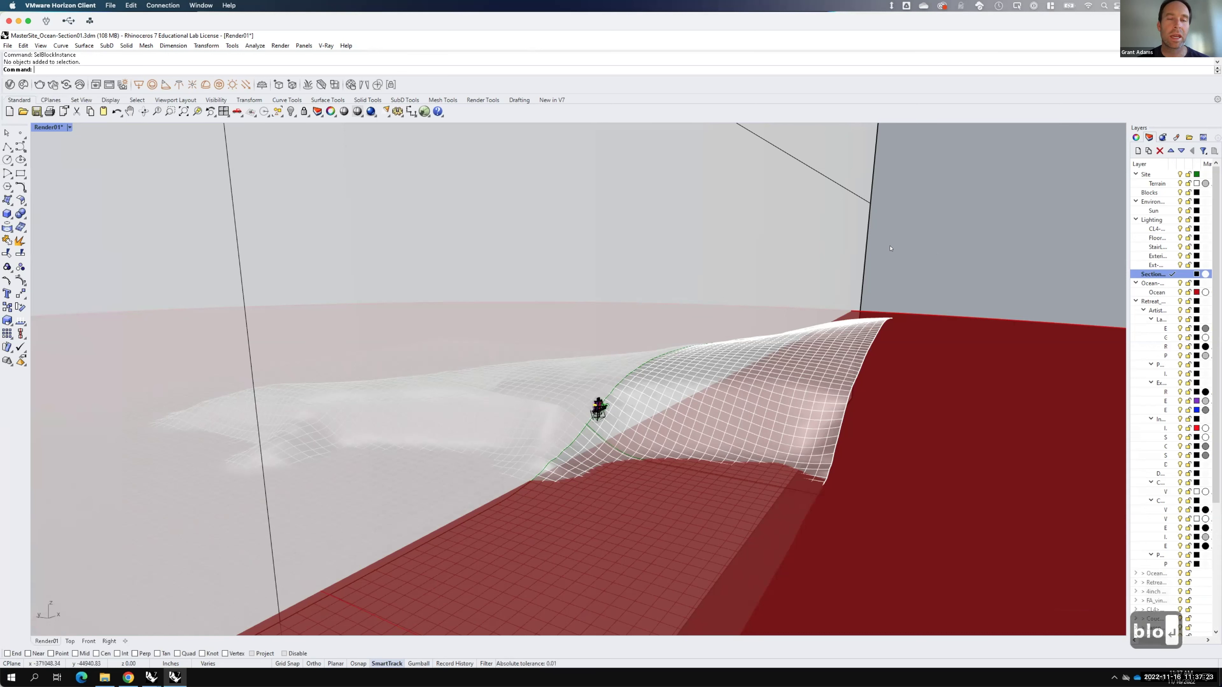
pyautogui.press('Escape')
pyautogui.write('selv')
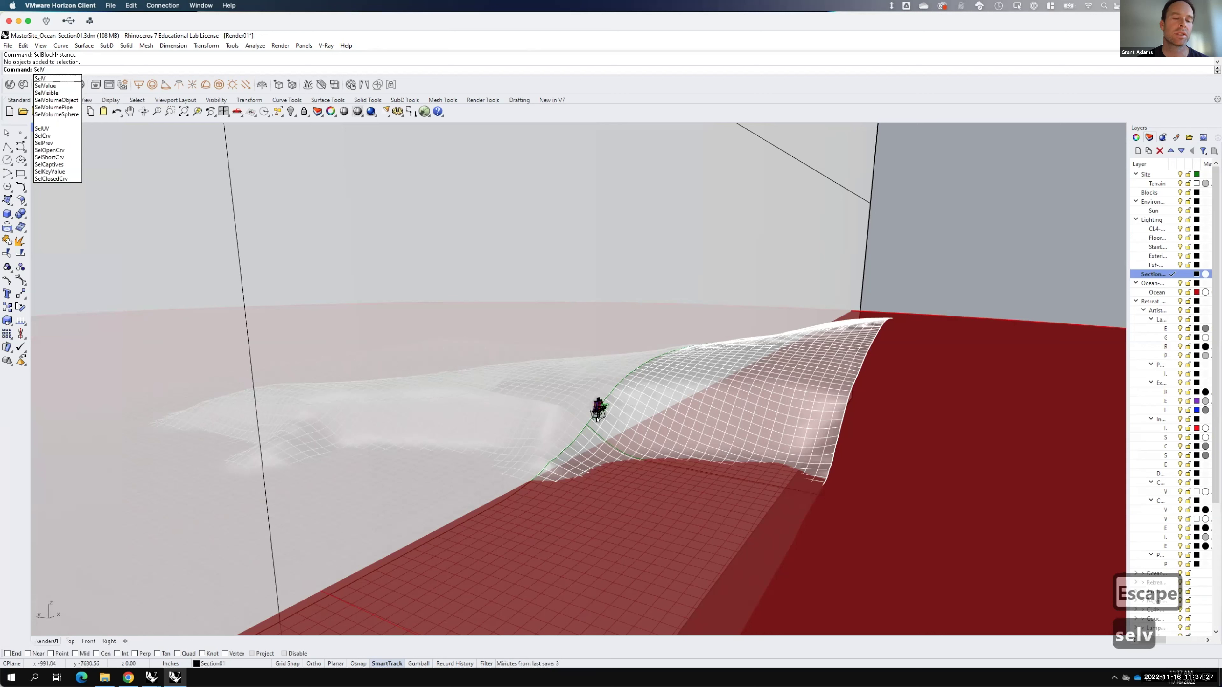
pyautogui.press('BackSpace')
pyautogui.write('bl')
pyautogui.press('Return')
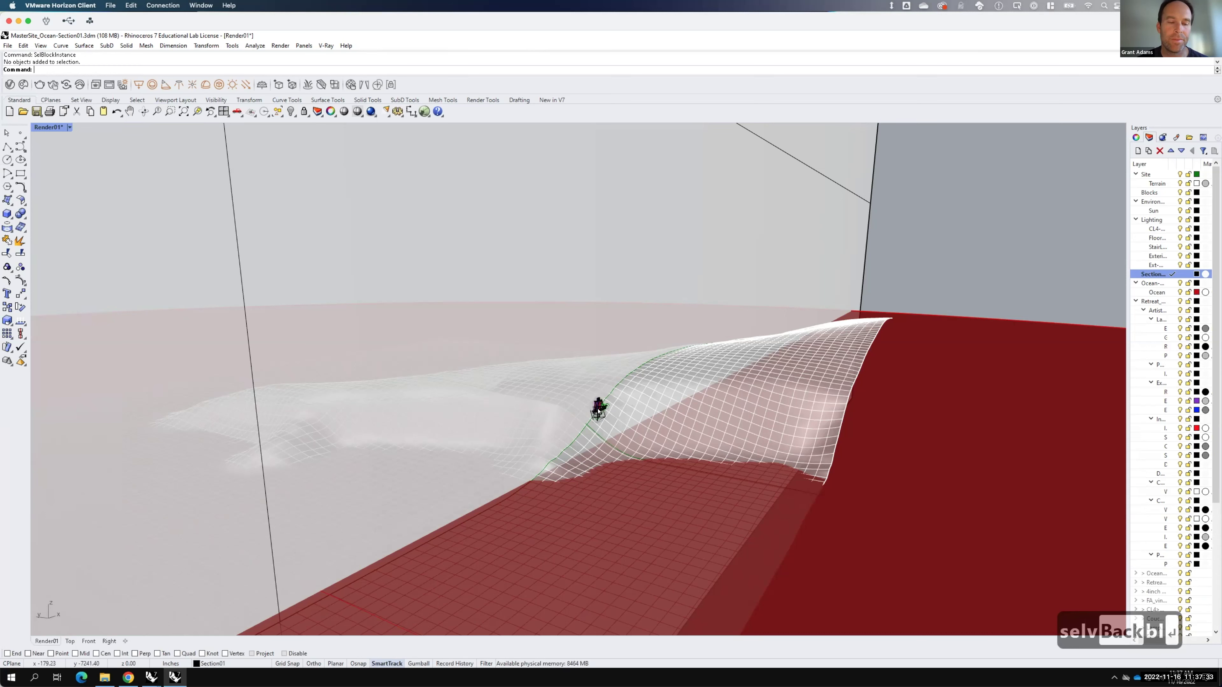
pyautogui.press('Escape')
# Step: Deselect everything and set the Render01 viewport's display mode to Wireframe
pyautogui.scroll(5, 599, 412)
pyautogui.scroll(14, 598, 411)
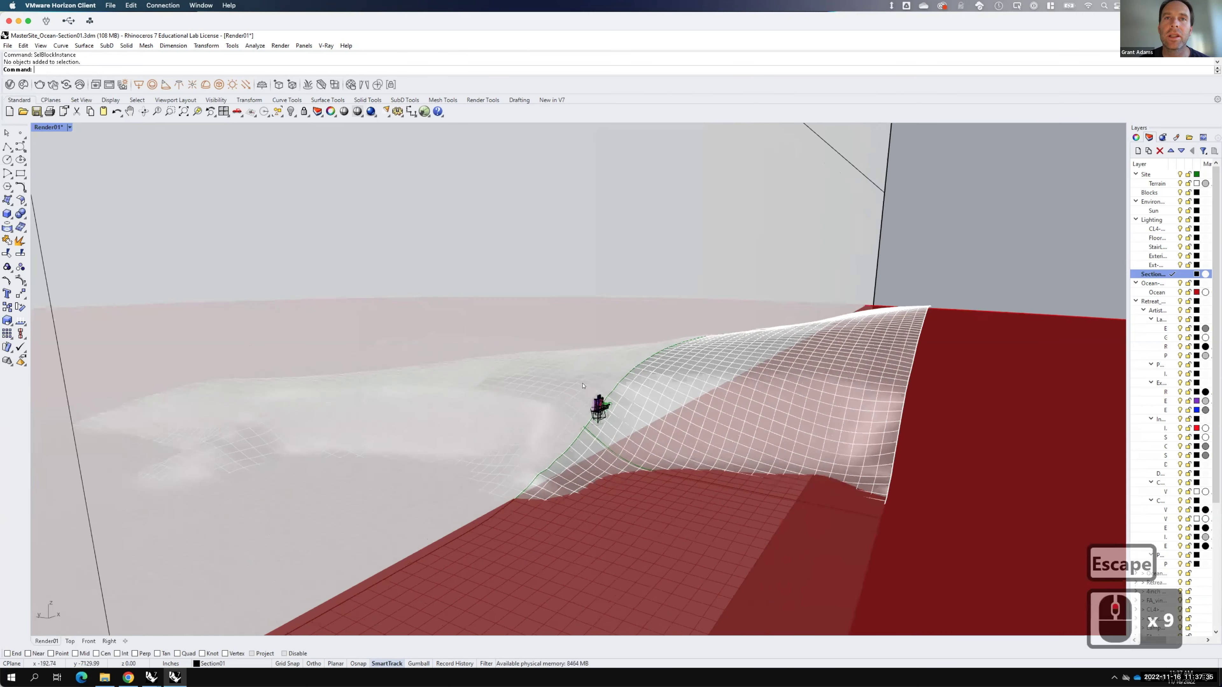
pyautogui.click(919, 248)
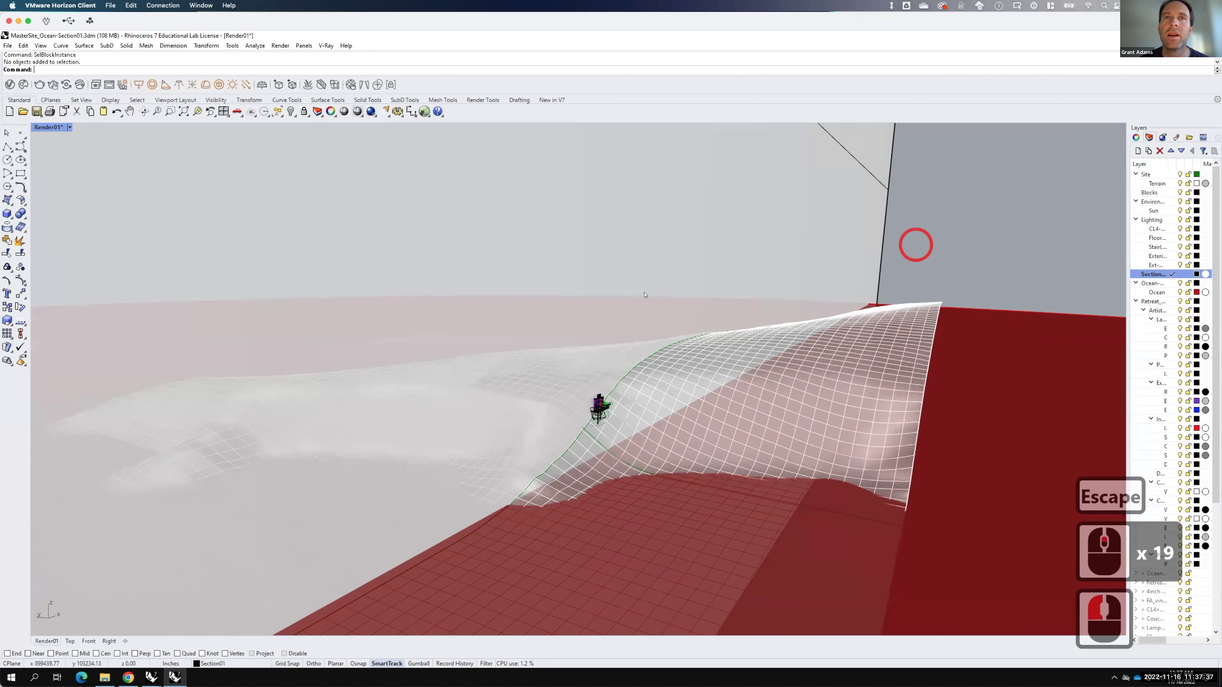
pyautogui.click(69, 127)
pyautogui.click(61, 162)
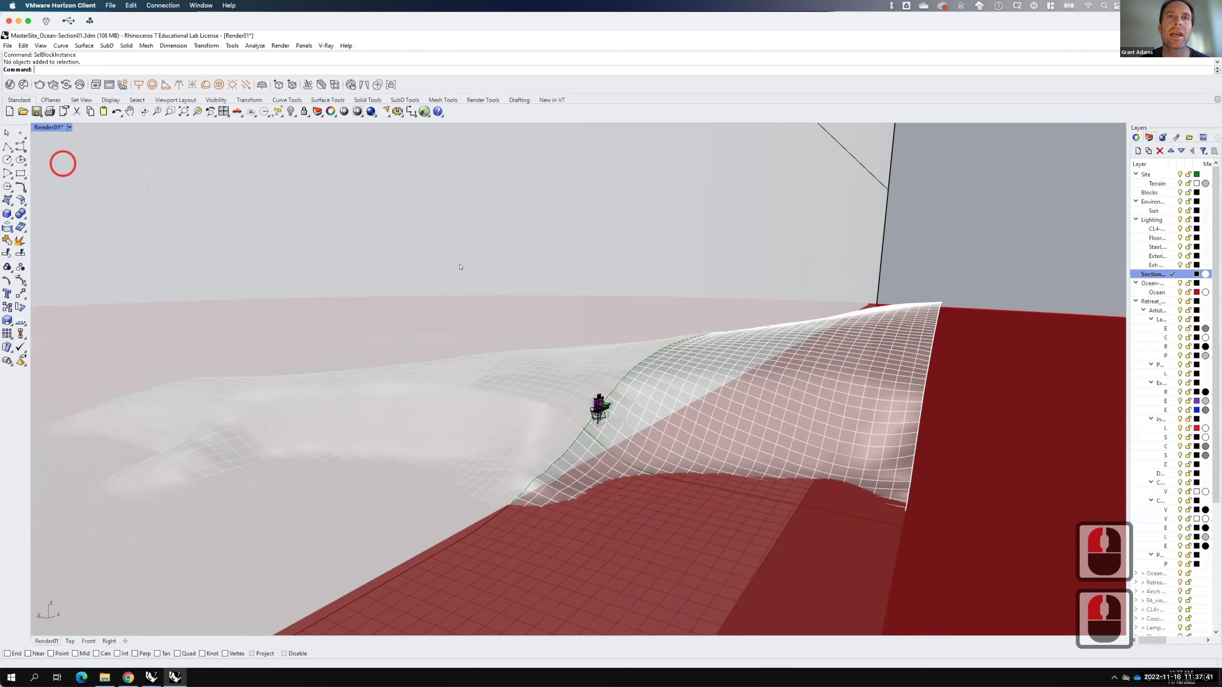
pyautogui.click(452, 272)
pyautogui.click(471, 257)
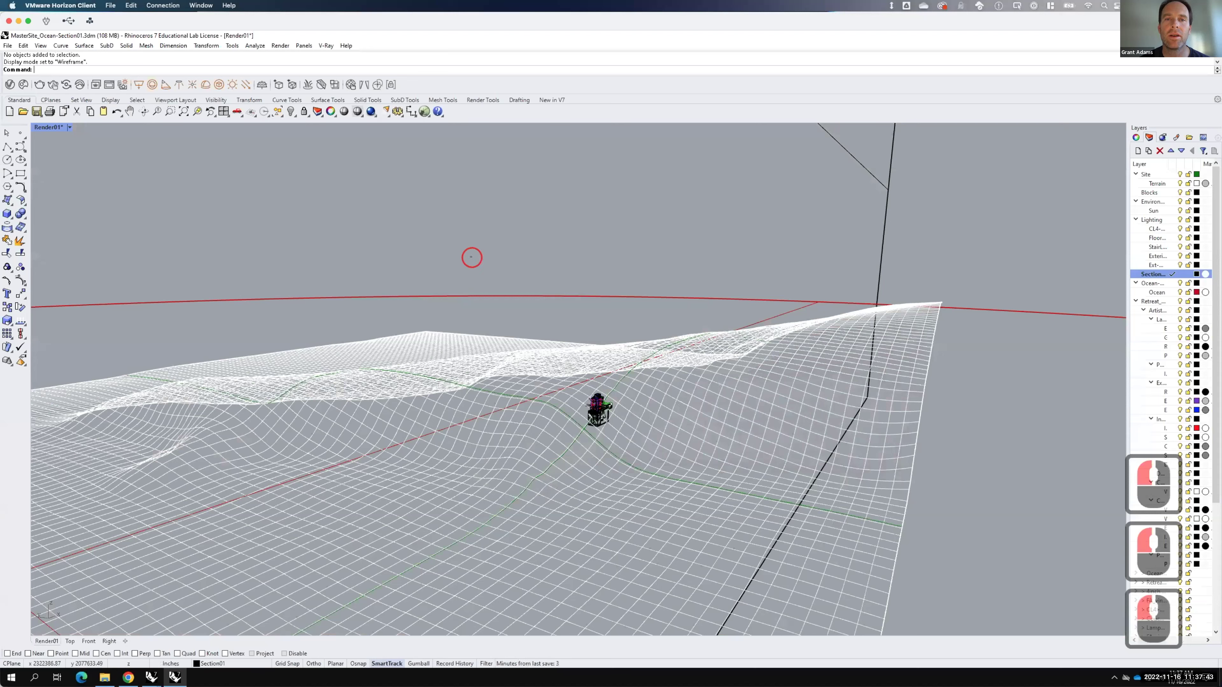
# Step: Select the building's objects on the terrain and zoom the Render01 view to the selection
pyautogui.click(599, 408)
pyautogui.write('z')
pyautogui.press('Return')
pyautogui.write('s')
pyautogui.press('Return')
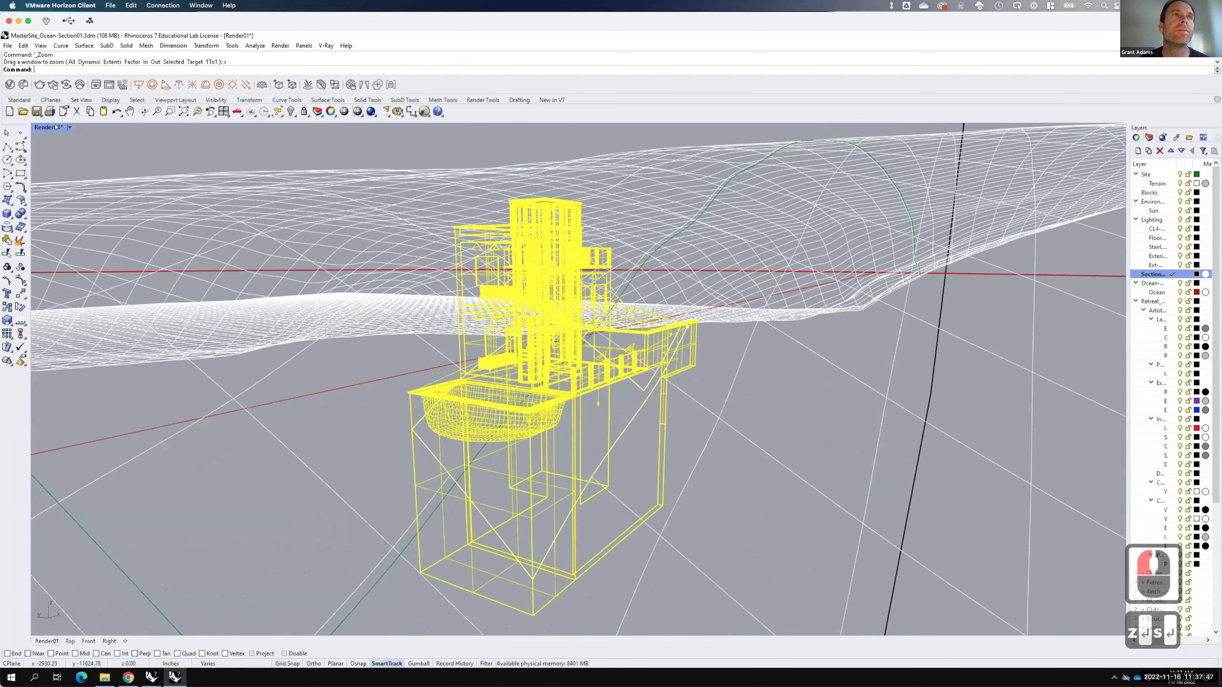
# Step: Inspect the deselected building from other angles in Shaded display, and return Render01 to Wireframe
pyautogui.click(70, 127)
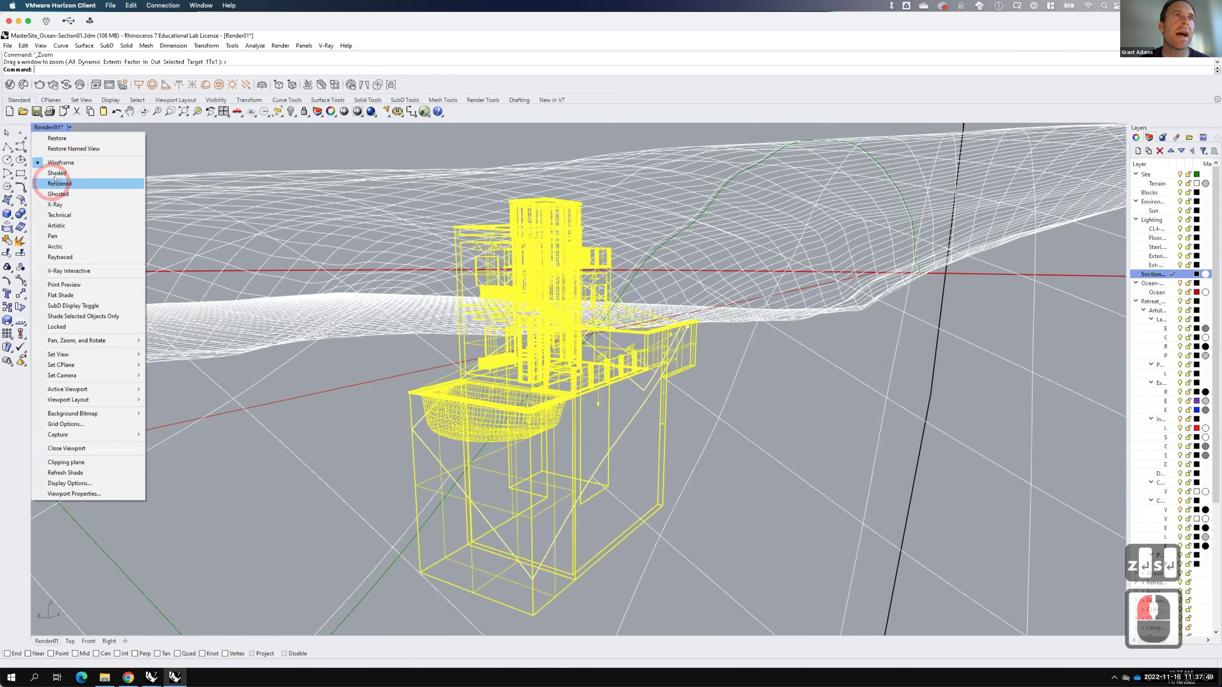
pyautogui.click(403, 306)
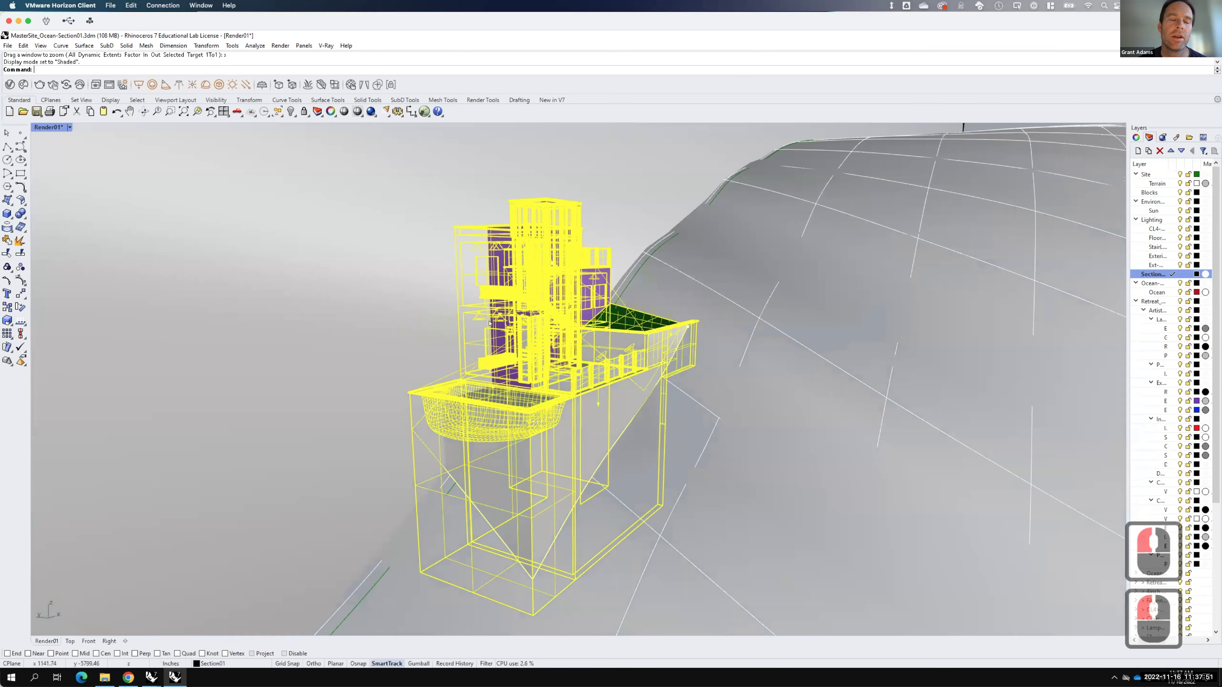
pyautogui.press('Escape')
pyautogui.moveTo(486, 363); pyautogui.dragTo(521, 375, button='right')
pyautogui.scroll(-10, 520, 375)
pyautogui.scroll(4, 260, 170)
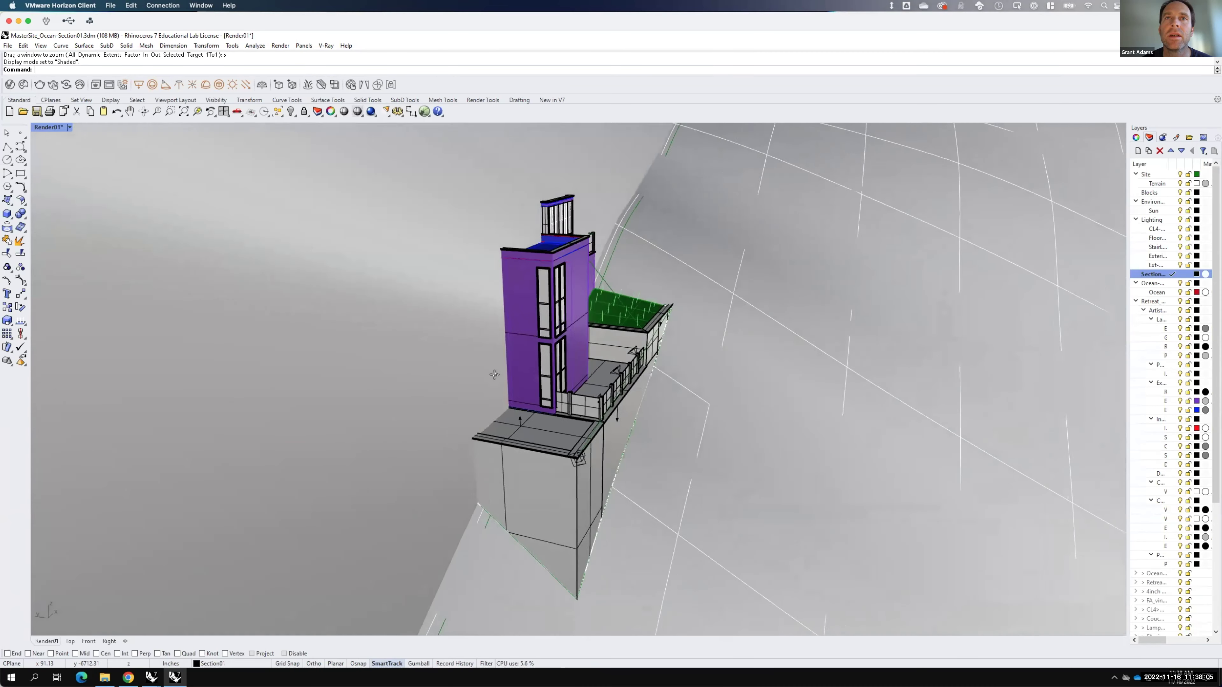
pyautogui.click(70, 127)
pyautogui.click(70, 163)
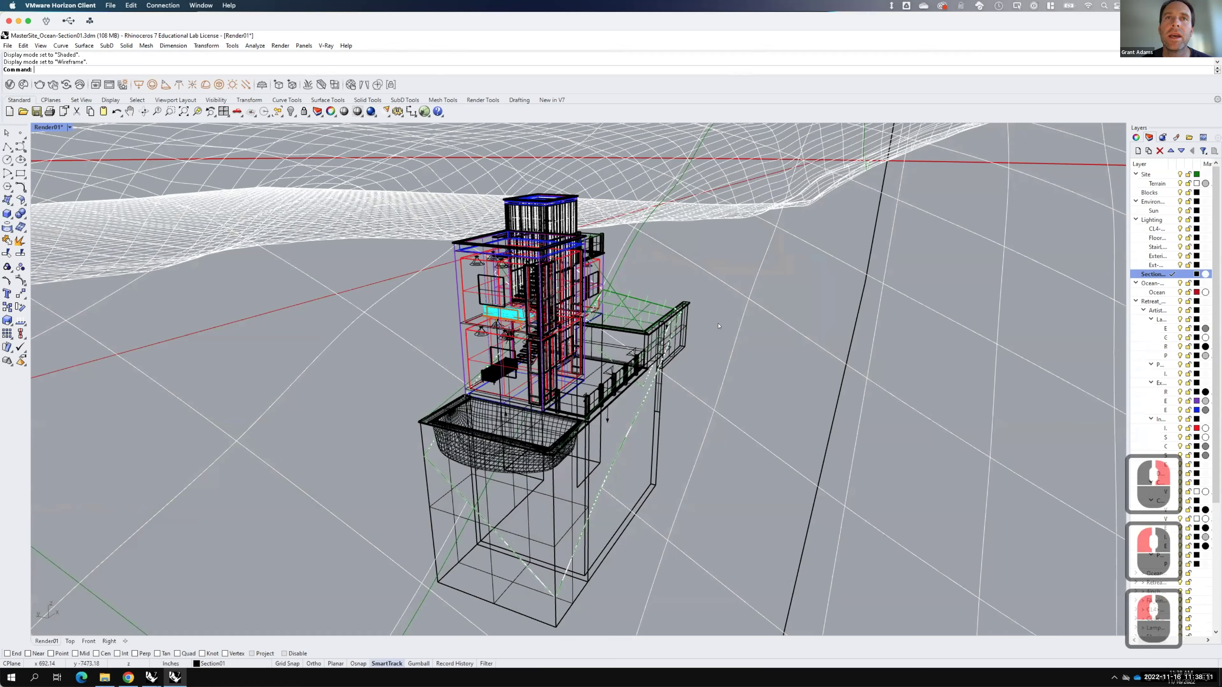
# Step: Split the building objects, the terrain and the ocean surface, using the Section01 plane as the cutting object
pyautogui.write('spli')
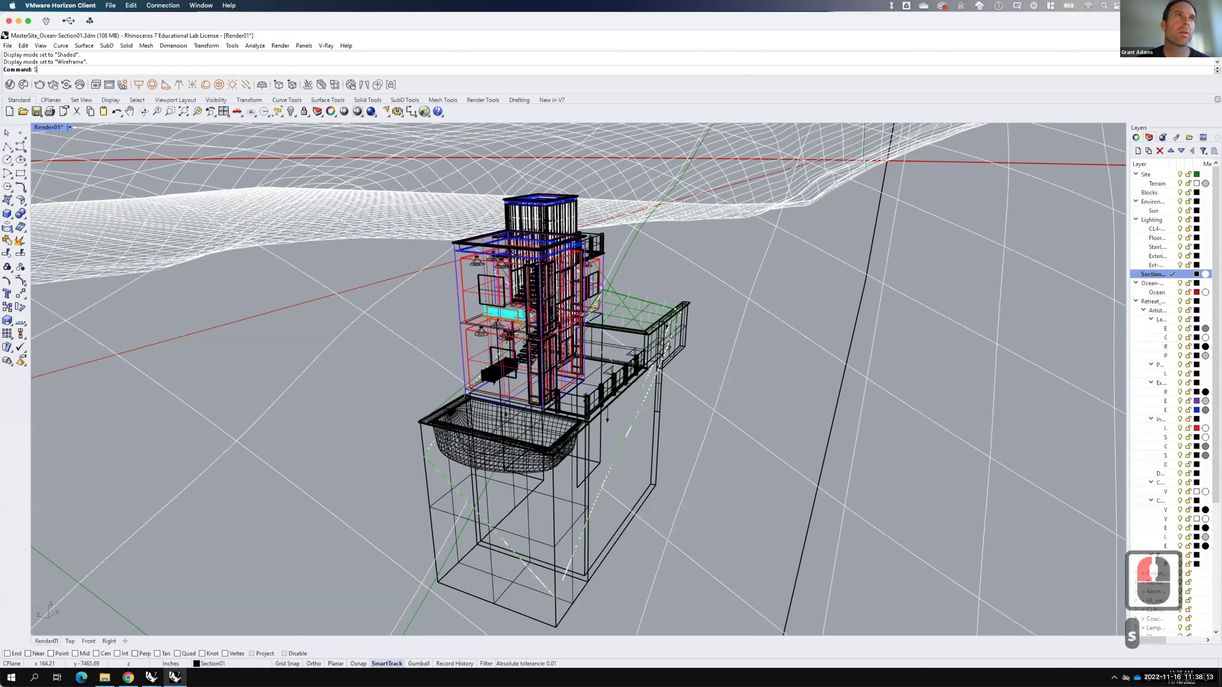
pyautogui.write('t')
pyautogui.press('Return')
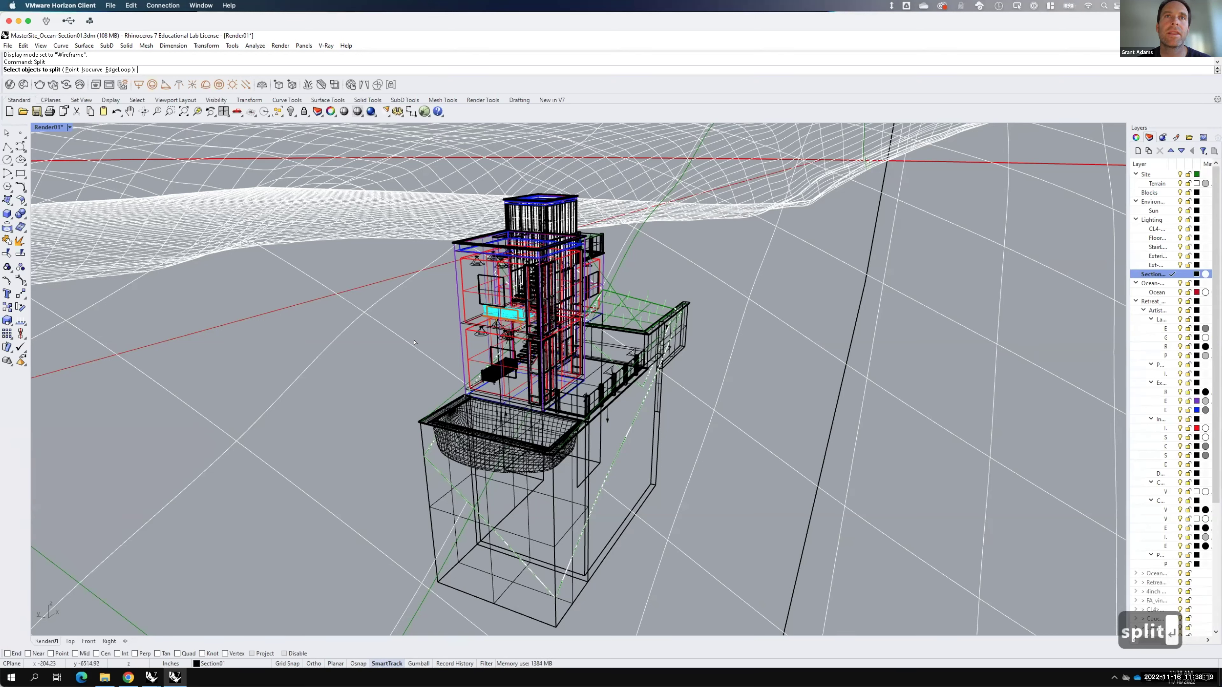
pyautogui.scroll(-2, 377, 365)
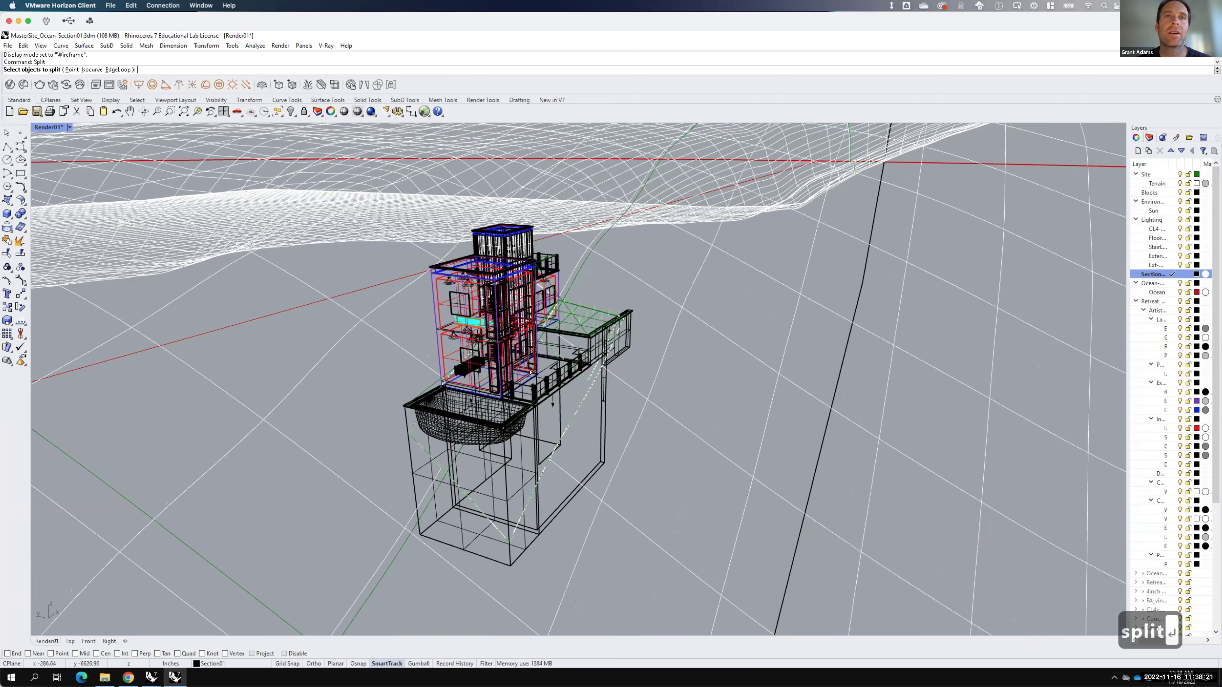
pyautogui.scroll(-2, 346, 163)
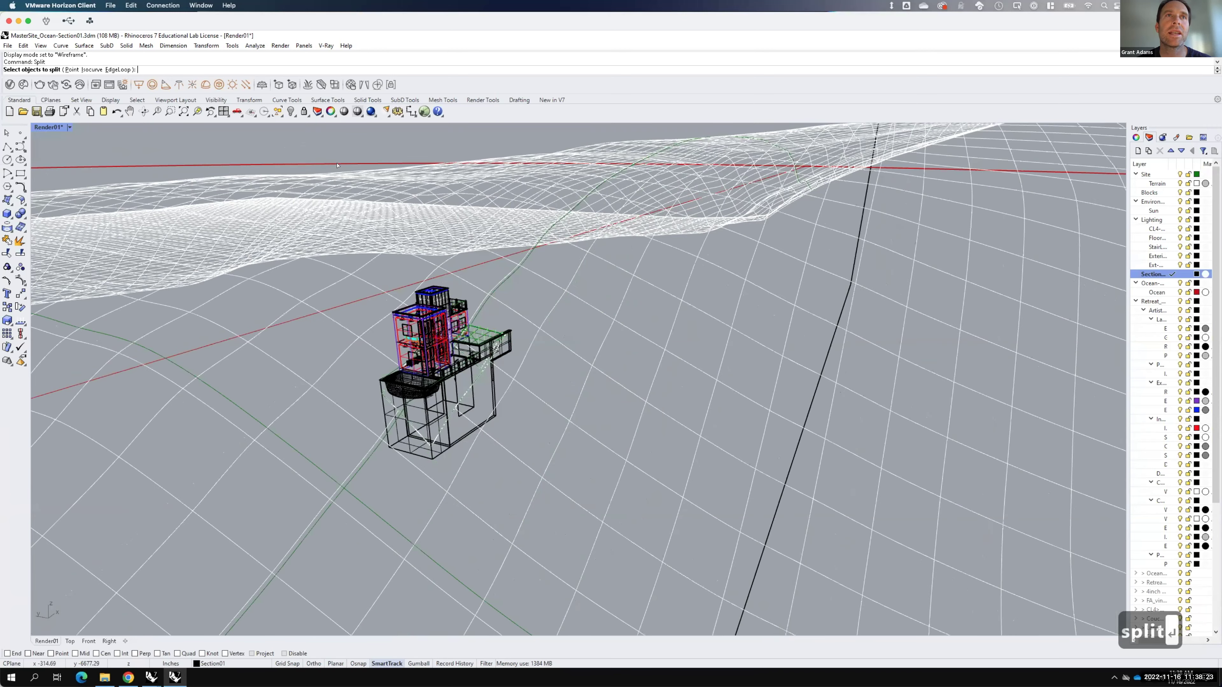
pyautogui.scroll(-3, 338, 190)
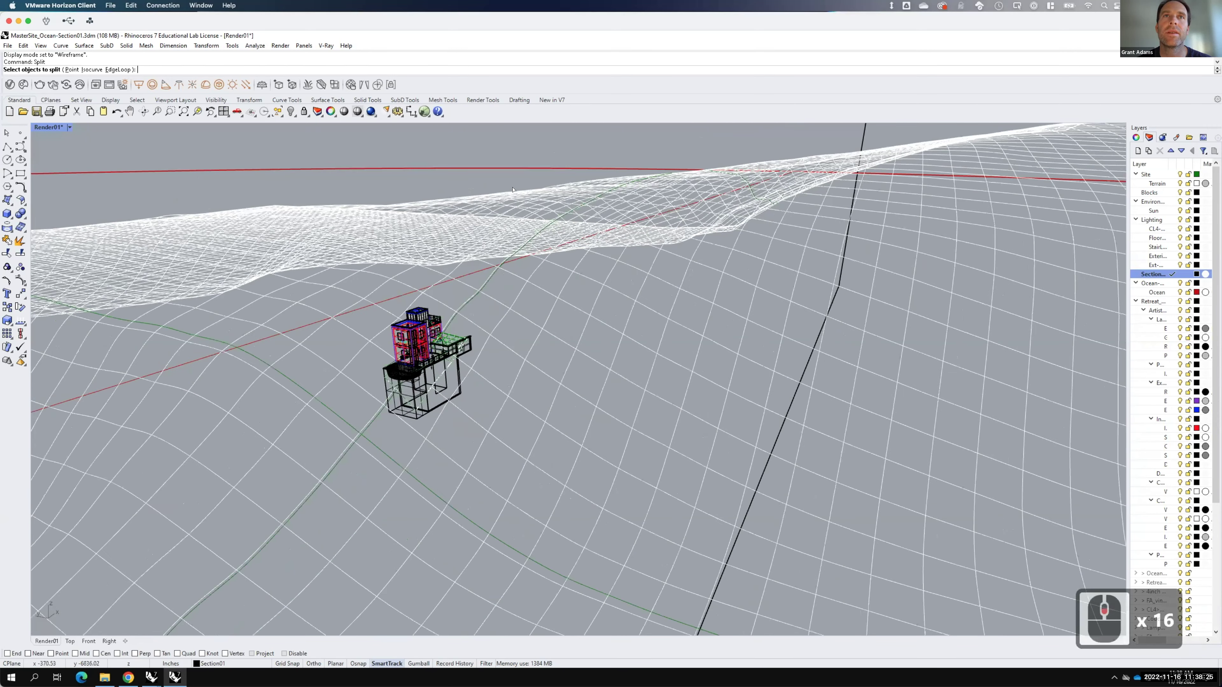
pyautogui.scroll(-12, 513, 190)
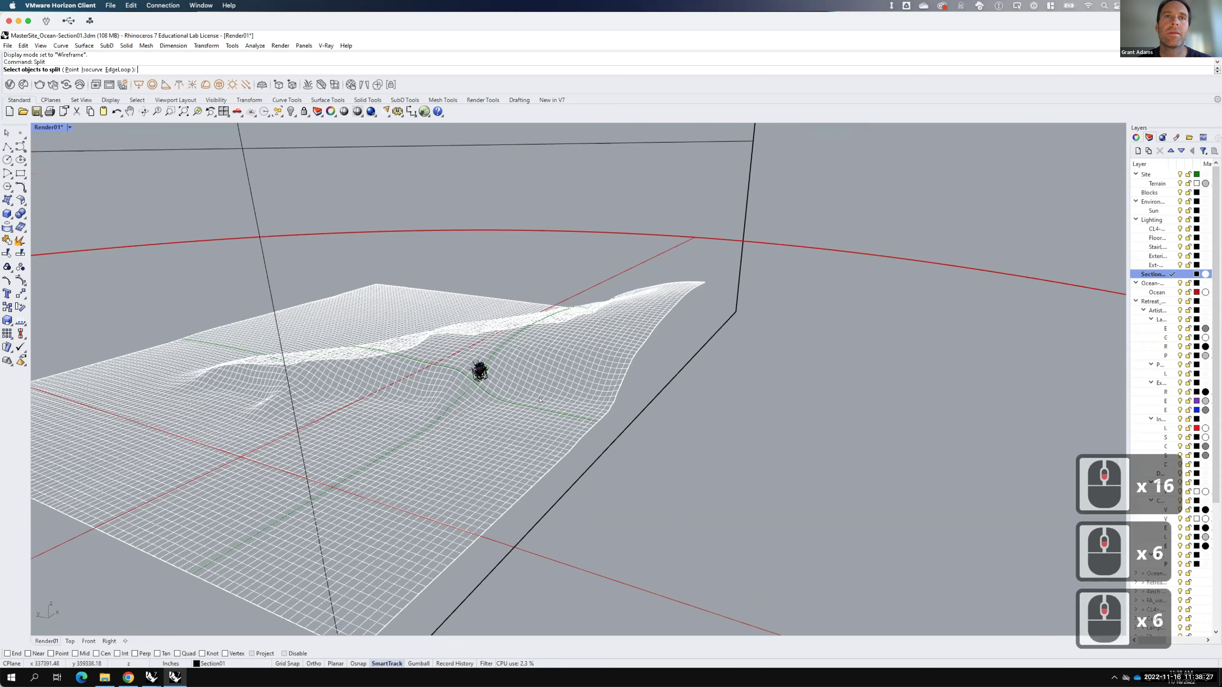
pyautogui.moveTo(336, 195); pyautogui.dragTo(578, 482)
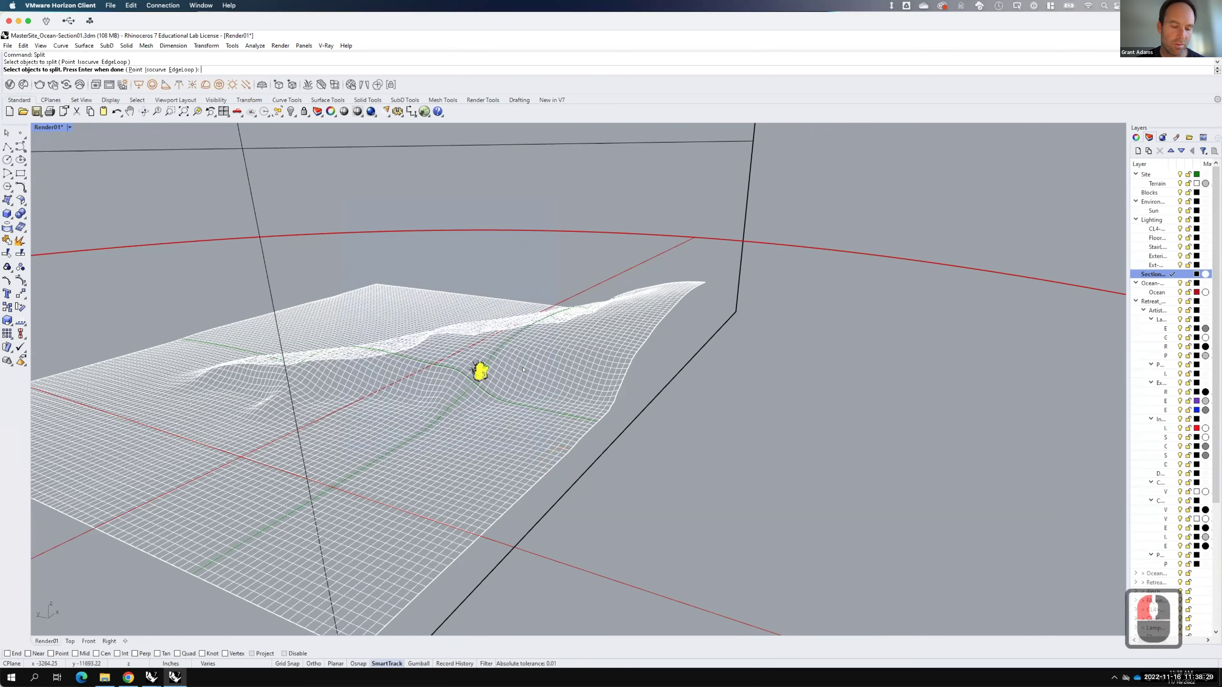
pyautogui.keyDown('shift'); pyautogui.click(538, 356); pyautogui.keyUp('shift')
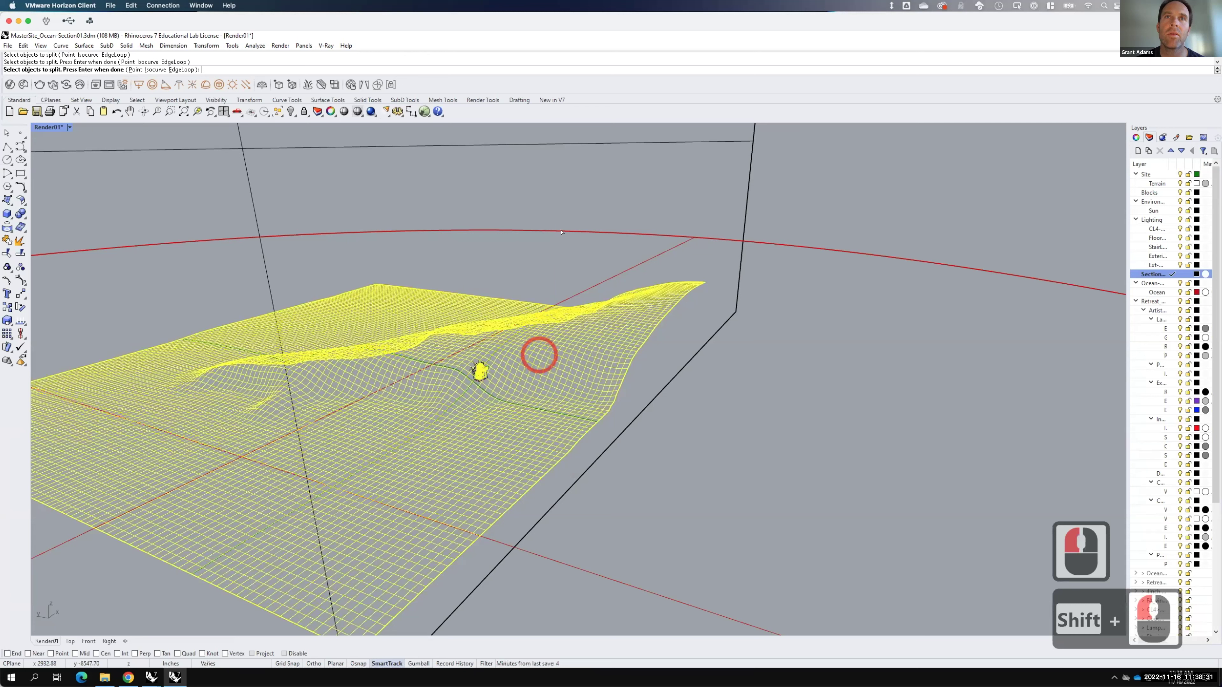
pyautogui.keyDown('shift'); pyautogui.click(561, 232); pyautogui.keyUp('shift')
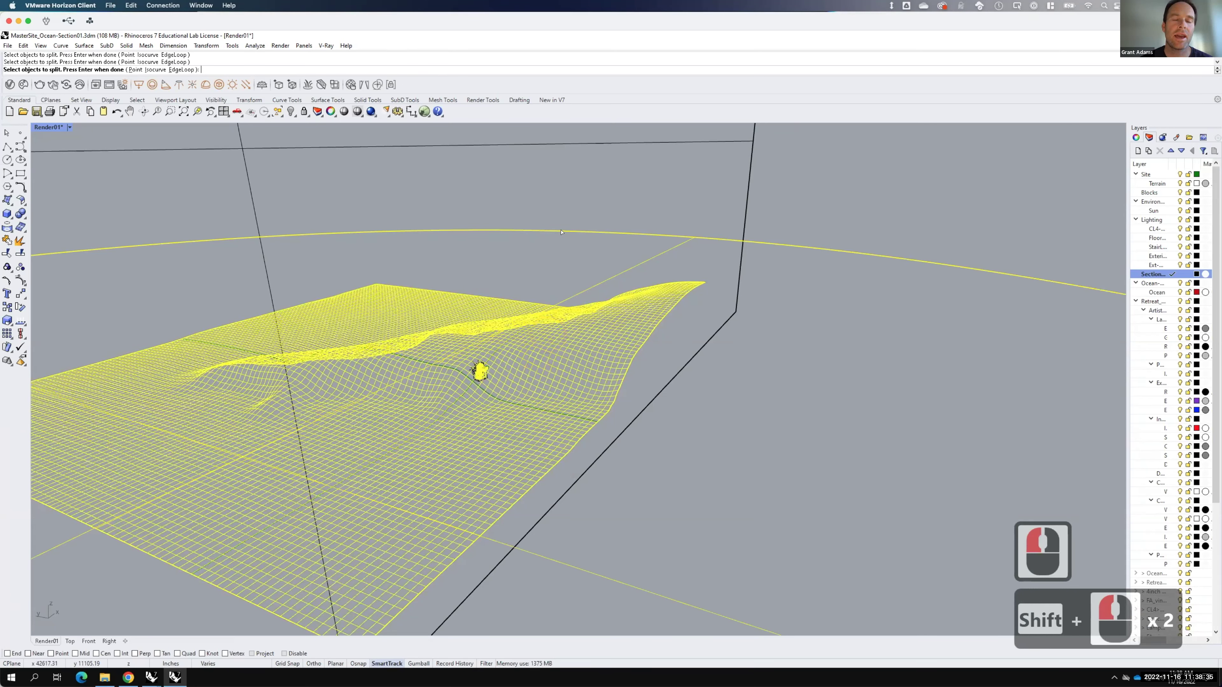
pyautogui.press('Return')
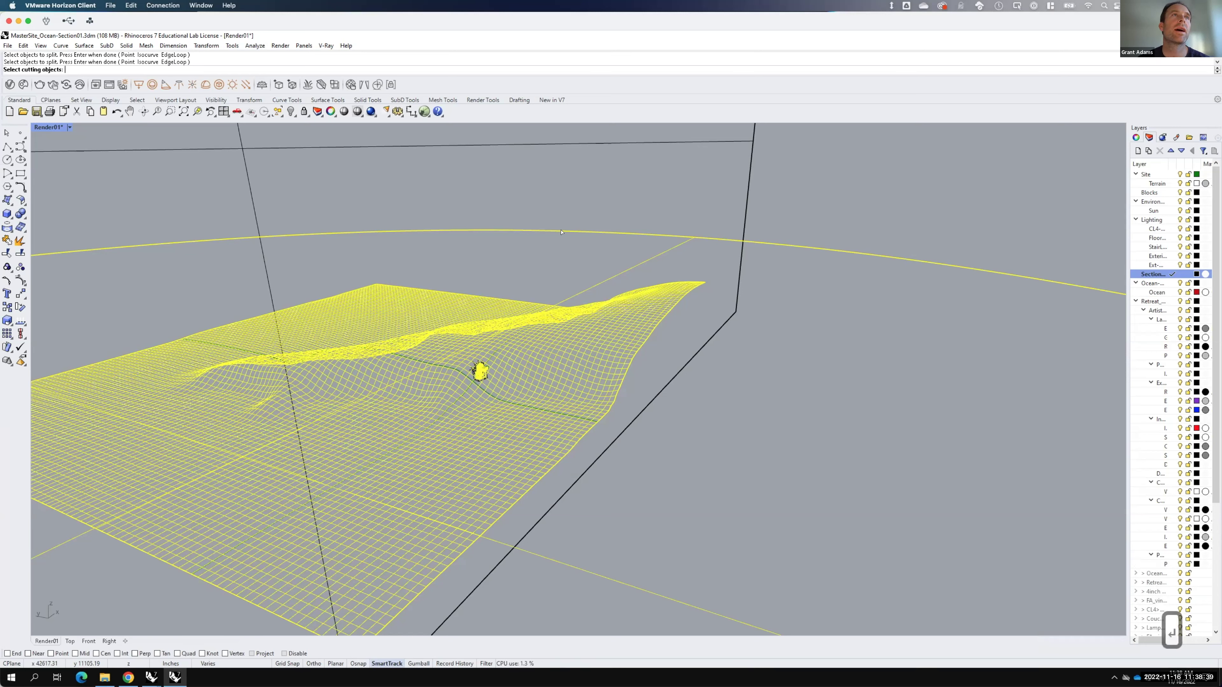
pyautogui.click(744, 213)
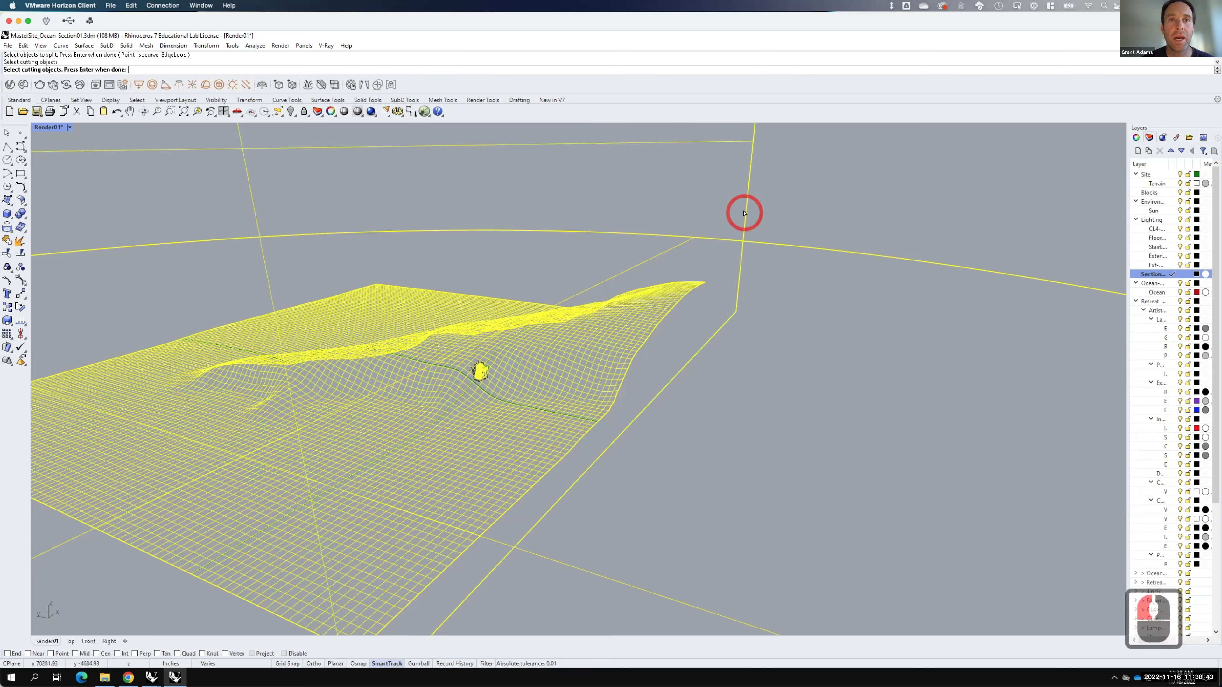
pyautogui.press('Return')
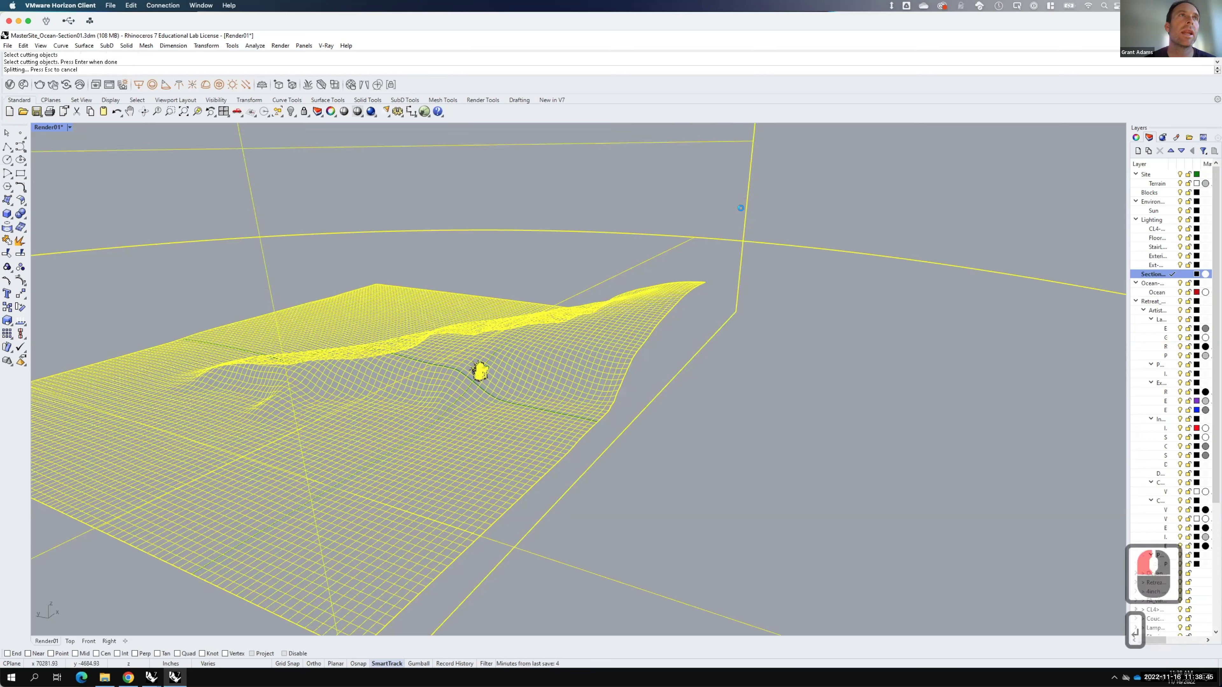
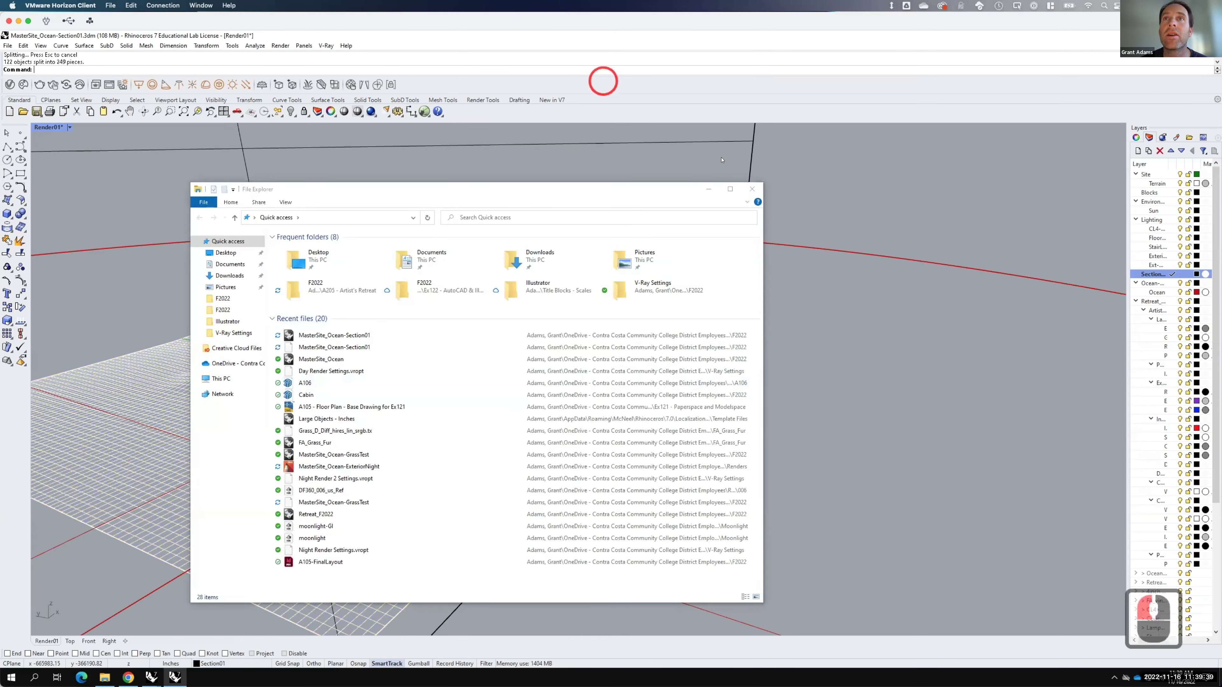
# Step: Minimize the File Explorer window and return from the maximized Render01 view to the four-viewport layout
pyautogui.click(708, 190)
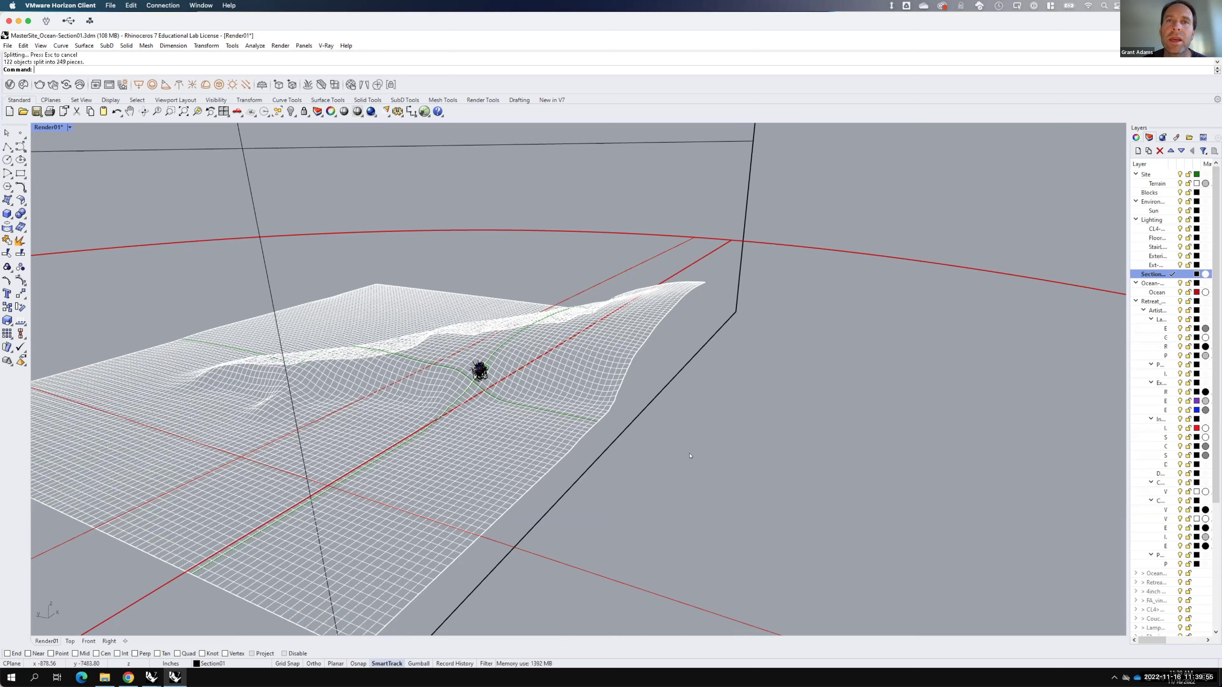
pyautogui.scroll(2, 483, 370)
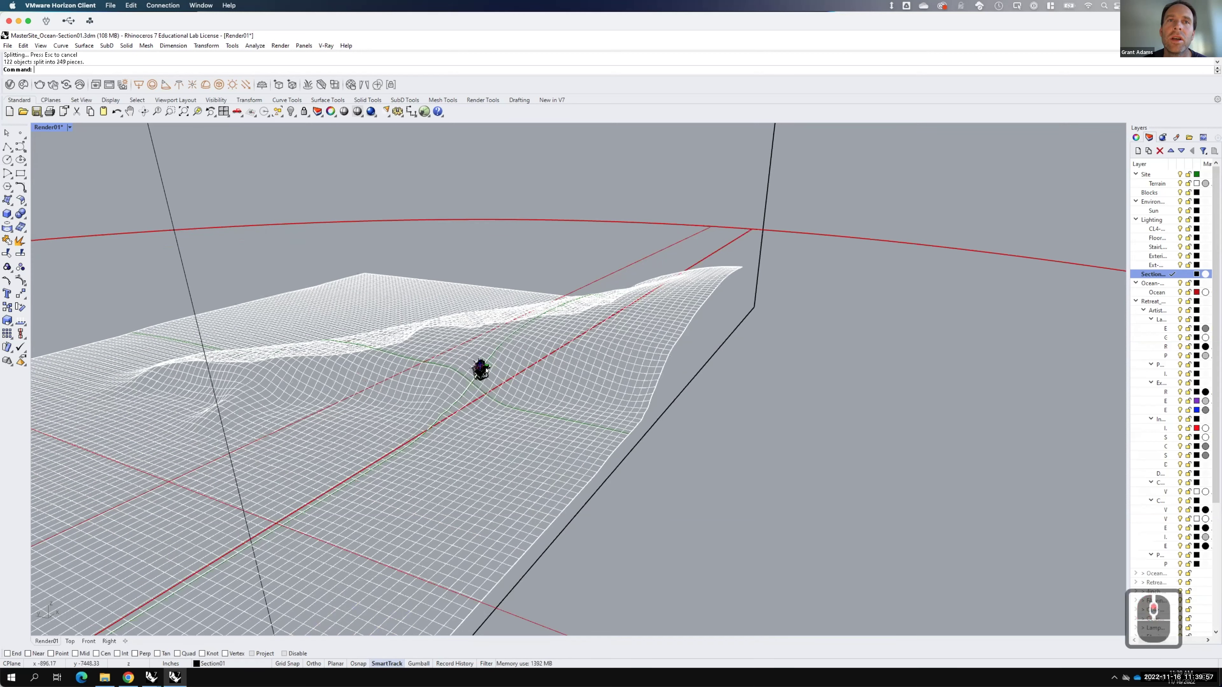
pyautogui.scroll(4, 486, 369)
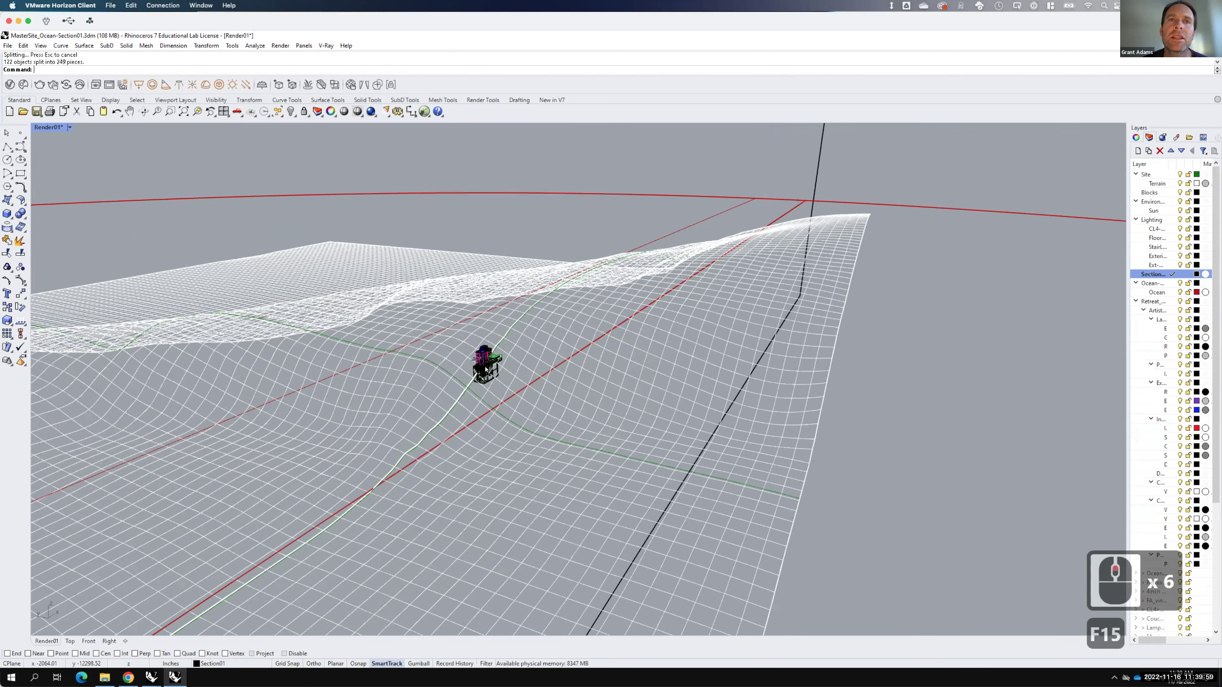
pyautogui.scroll(5, 50, 128)
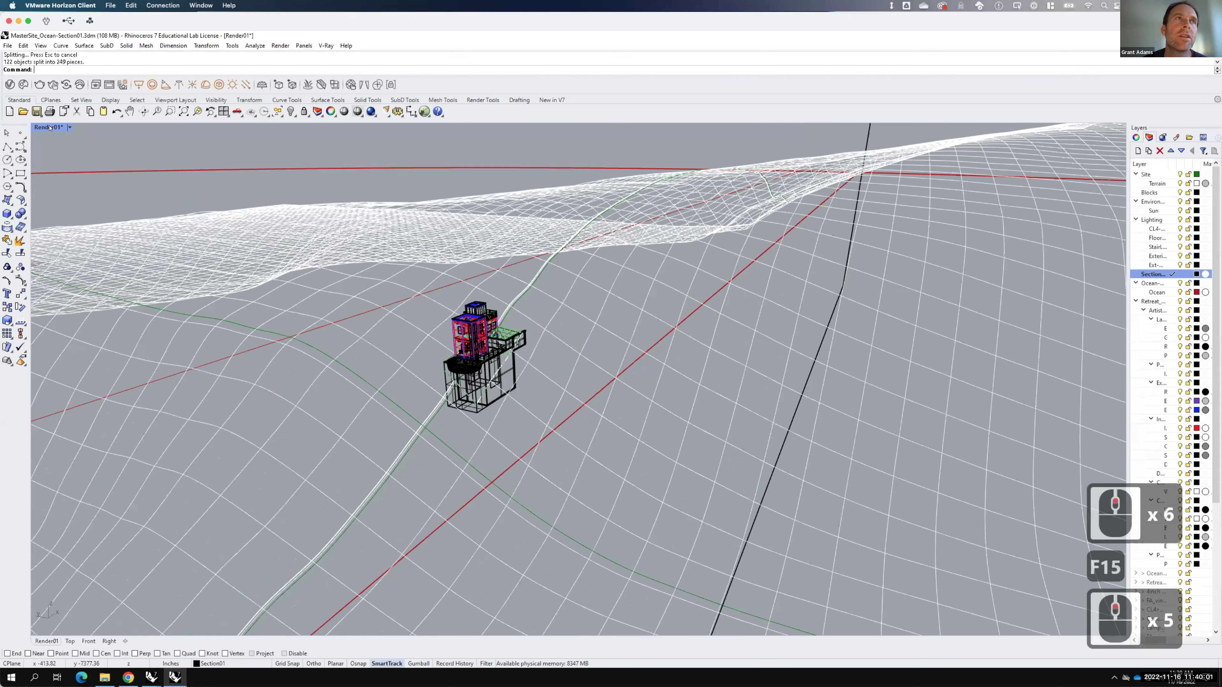
pyautogui.scroll(6, 491, 366)
pyautogui.doubleClick(50, 127)
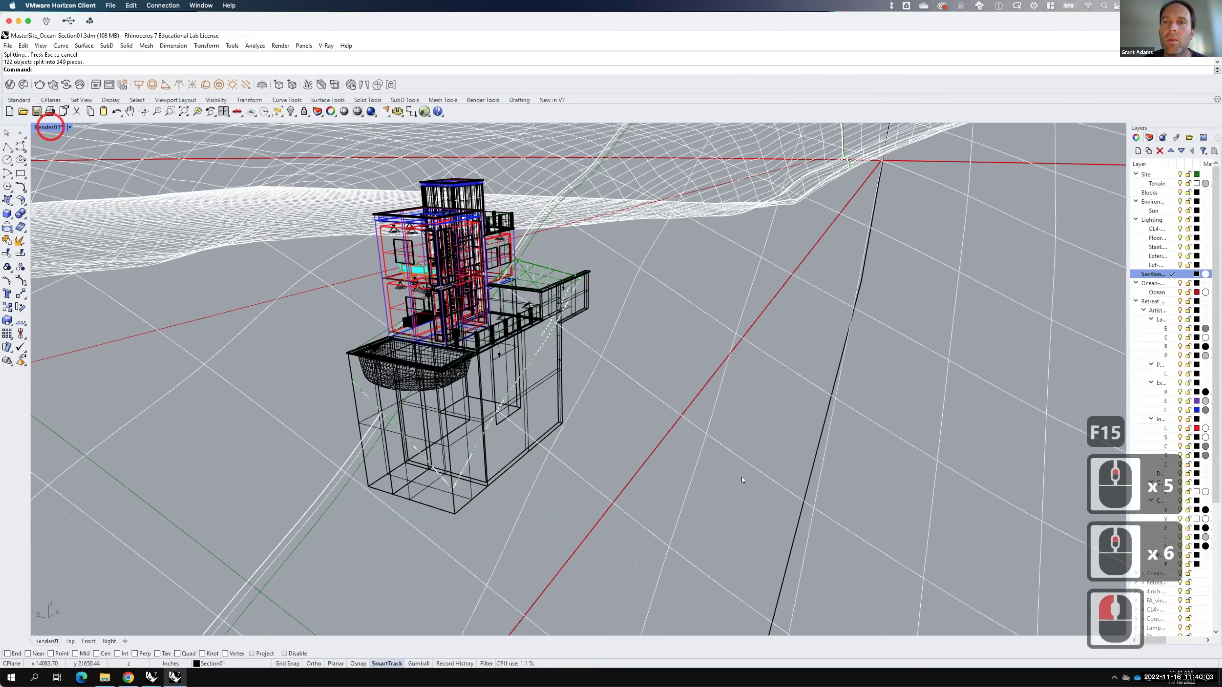
# Step: Test-select the split pieces on each side of the section plane in the Right view of the four-viewport layout, clearing each selection
pyautogui.scroll(-18, 775, 408)
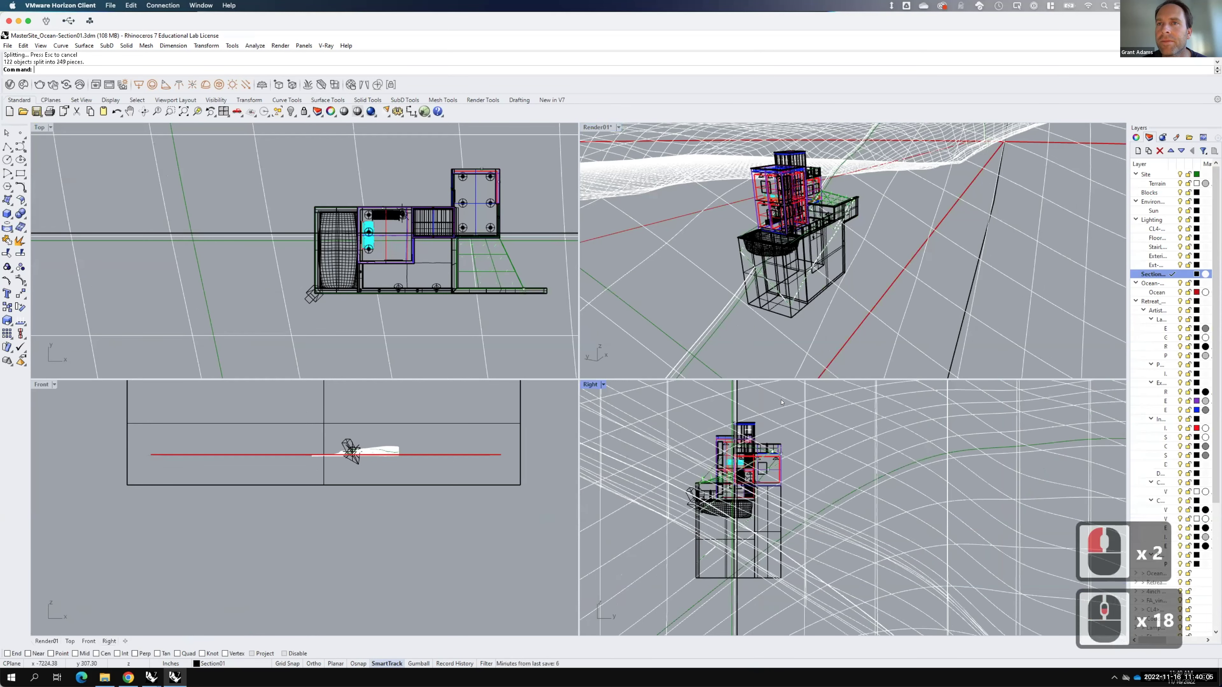
pyautogui.moveTo(789, 393); pyautogui.dragTo(735, 593)
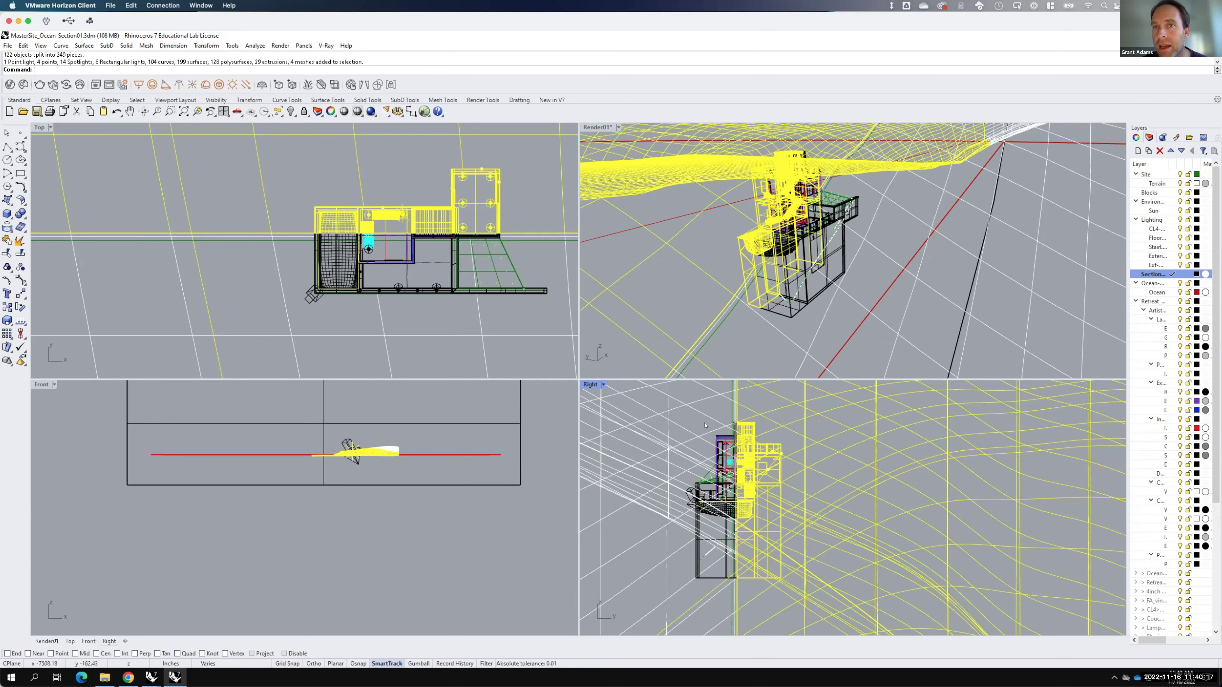
pyautogui.click(689, 416)
pyautogui.moveTo(683, 417); pyautogui.dragTo(736, 598)
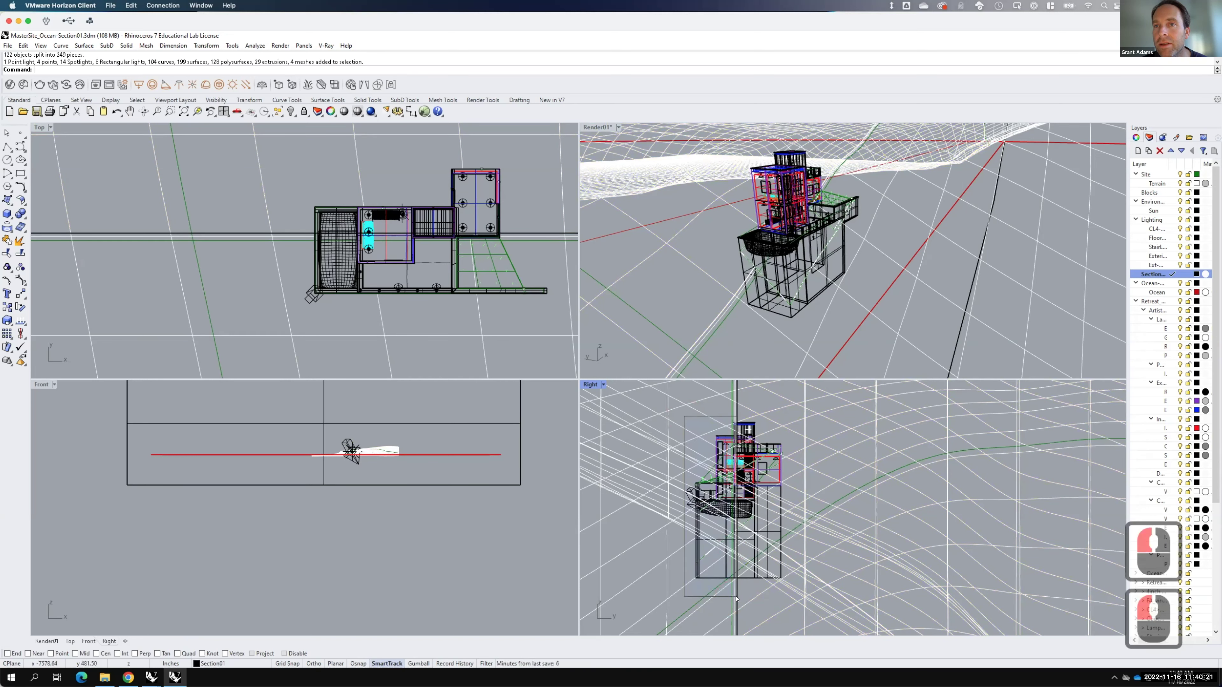
pyautogui.click(718, 410)
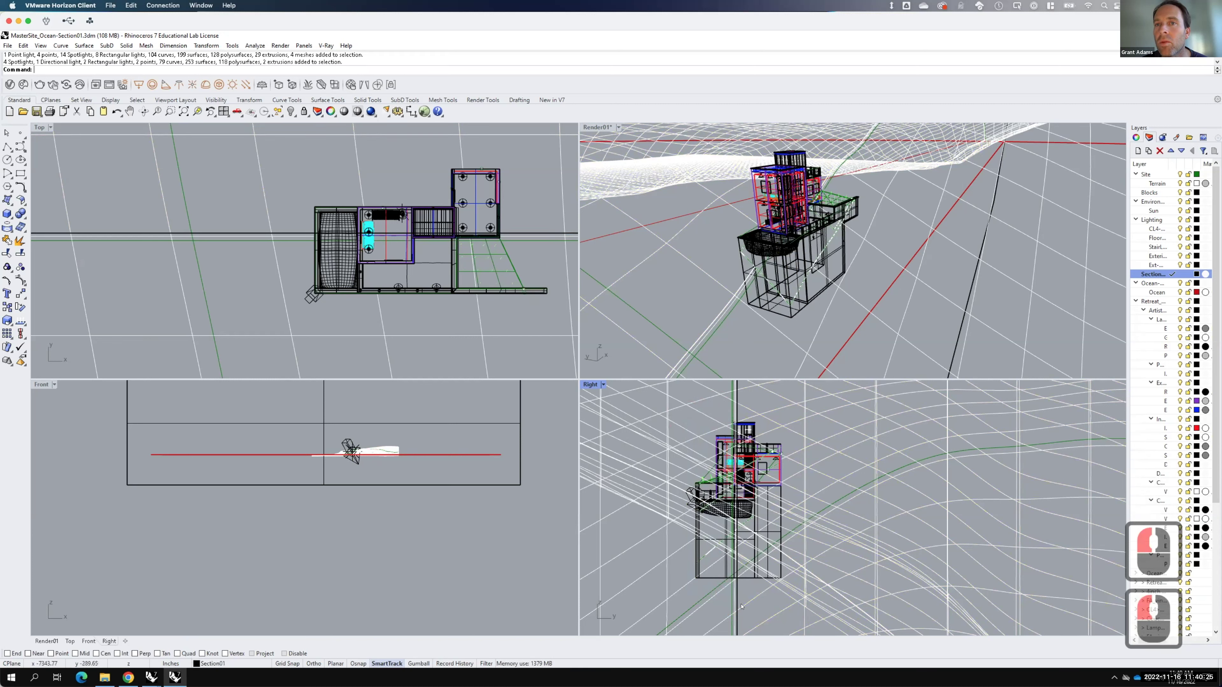
pyautogui.scroll(2, 744, 526)
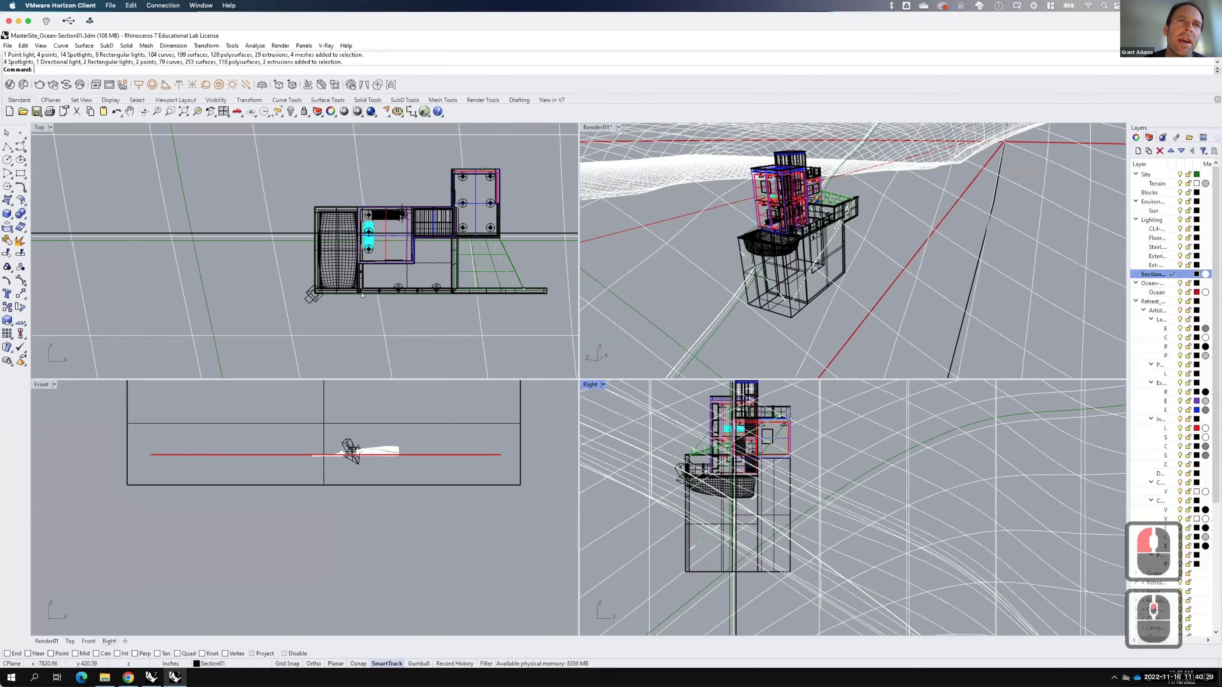
# Step: Maximize the Right view and test window and crossing selections on both sides of the section plane, clearing each selection
pyautogui.doubleClick(589, 384)
pyautogui.scroll(-2, 569, 169)
pyautogui.scroll(4, 569, 169)
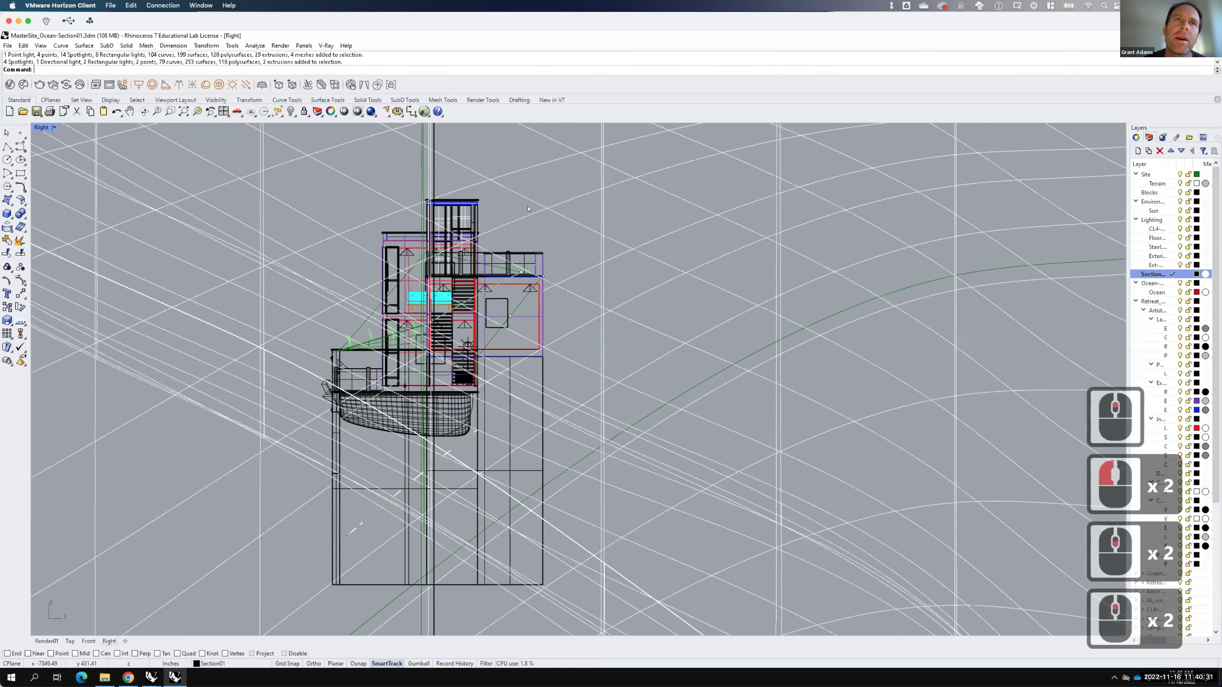
pyautogui.moveTo(569, 169); pyautogui.dragTo(431, 599)
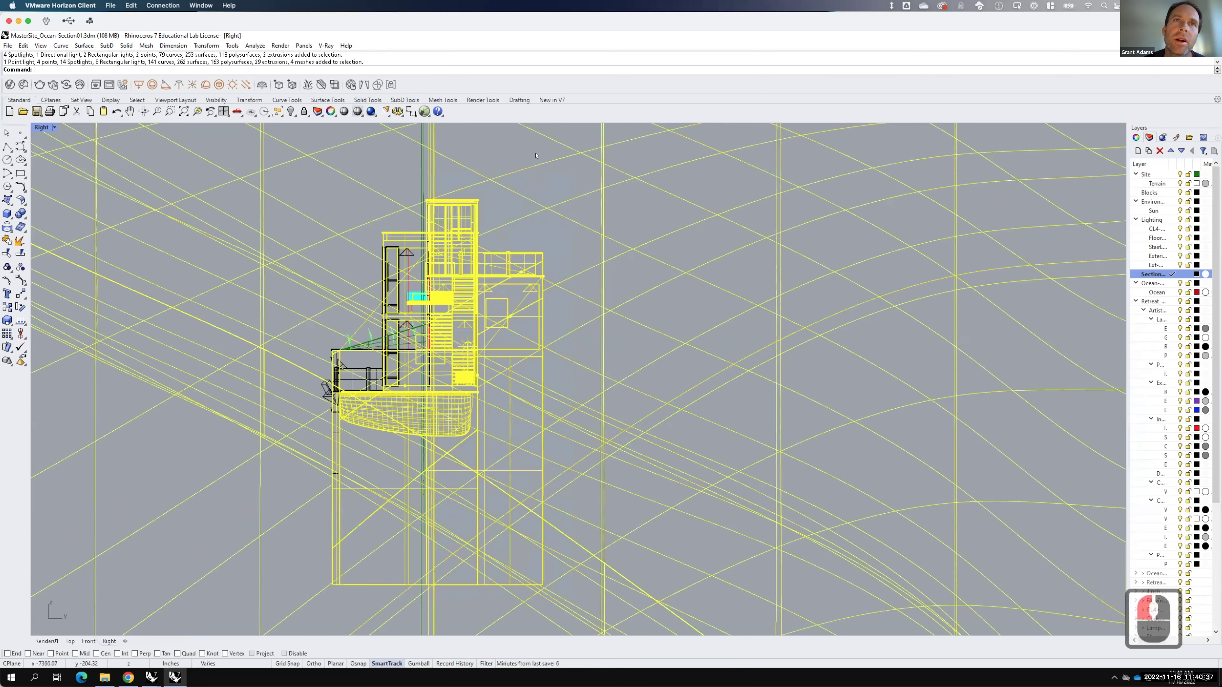
pyautogui.click(538, 183)
pyautogui.moveTo(564, 169); pyautogui.dragTo(436, 586)
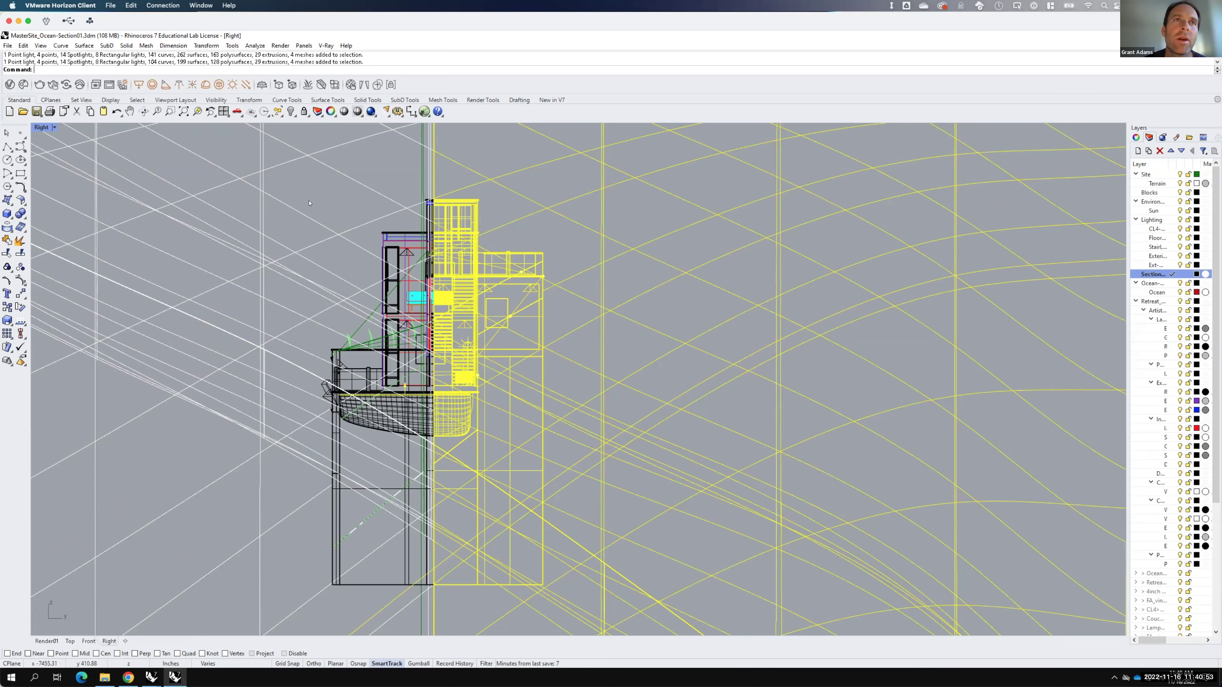
pyautogui.click(284, 213)
pyautogui.moveTo(311, 201); pyautogui.dragTo(399, 585)
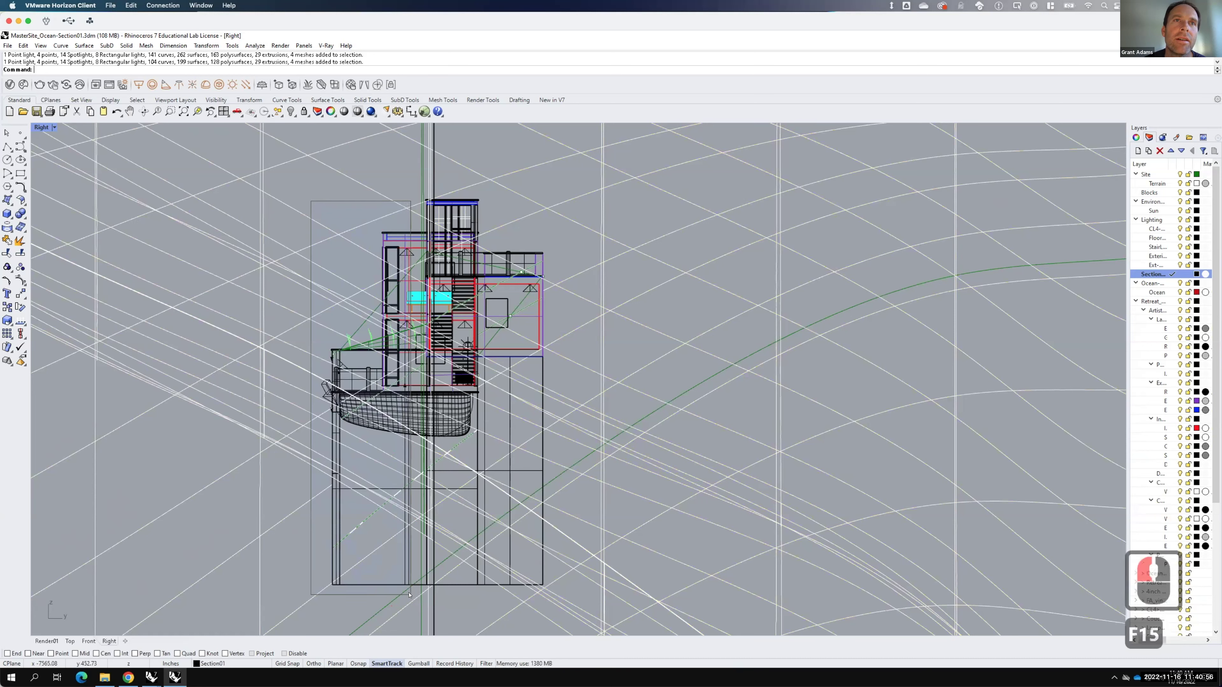
pyautogui.click(347, 204)
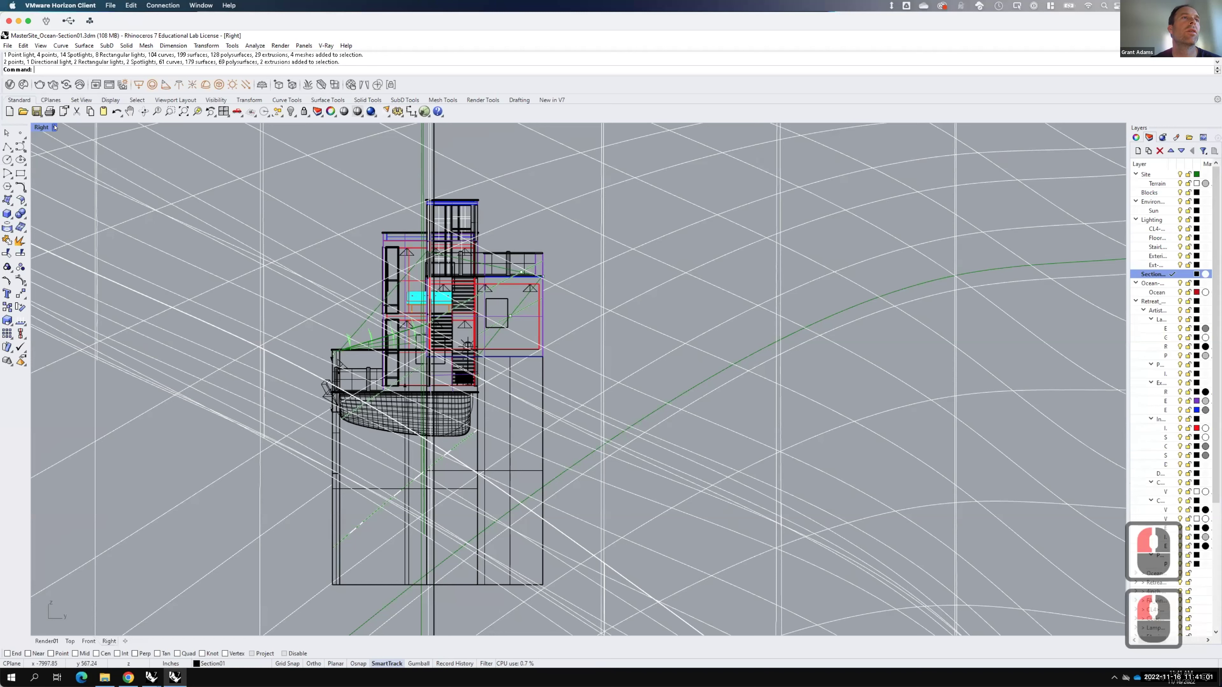
# Step: Set the maximized view to Left and select all split pieces on the lower deck's side of the section plane
pyautogui.click(55, 127)
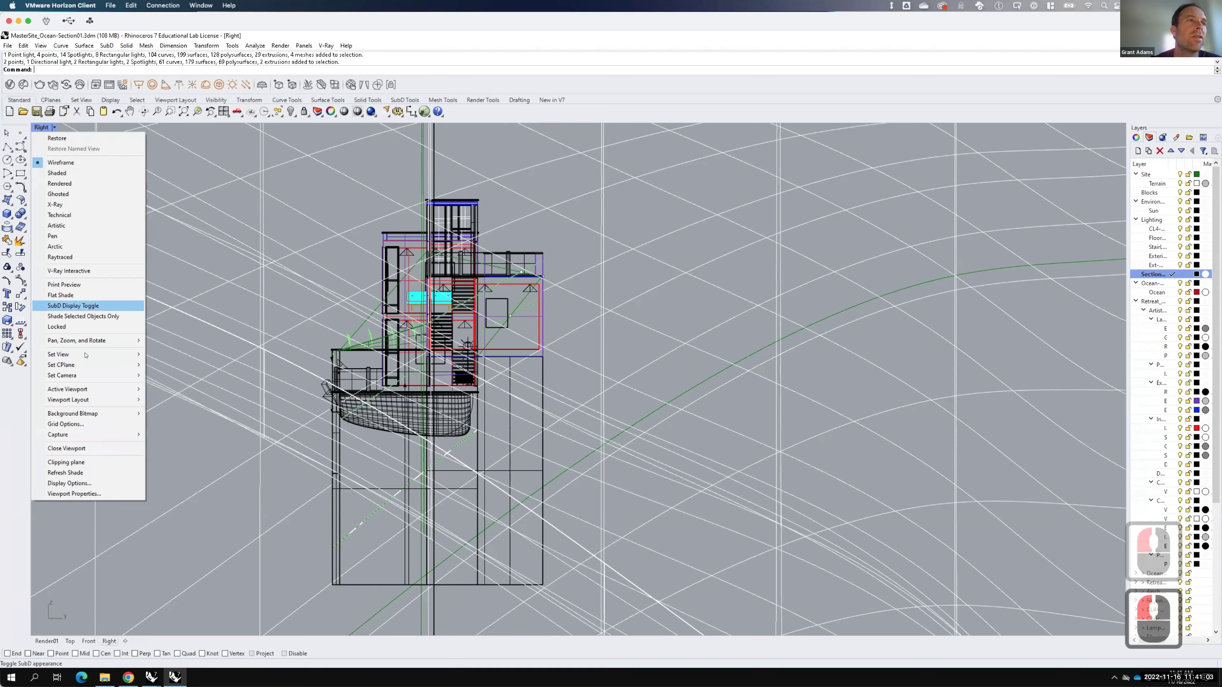
pyautogui.click(59, 354)
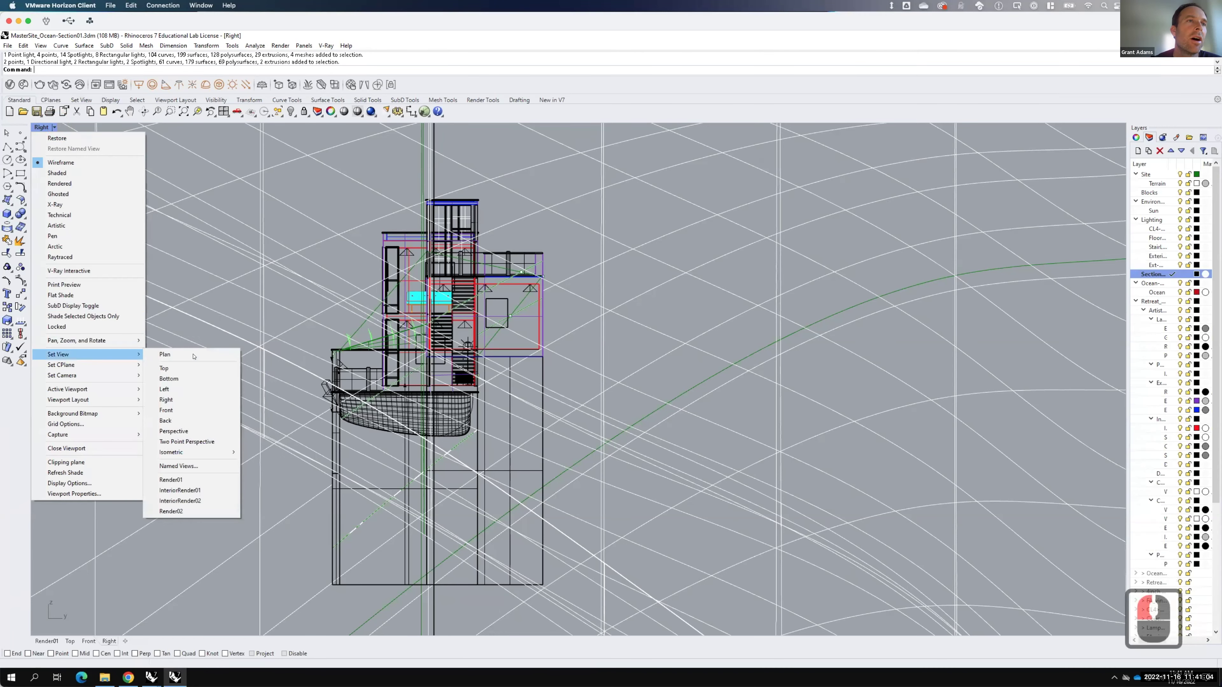
pyautogui.click(185, 388)
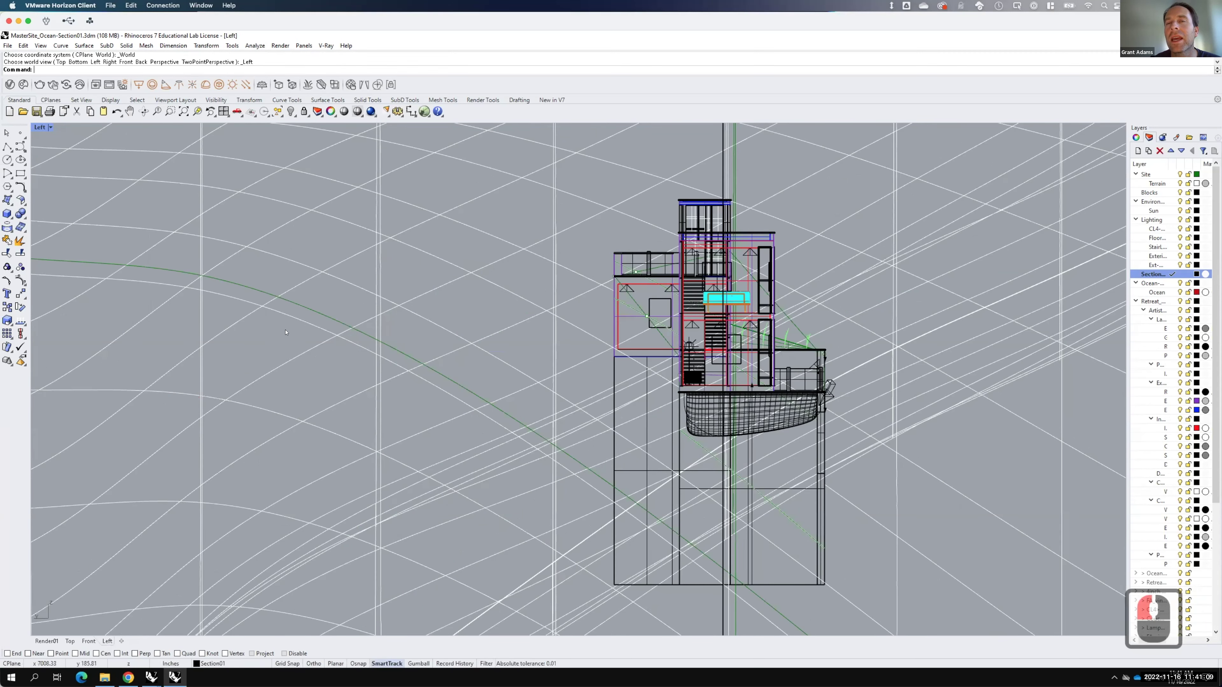
pyautogui.scroll(-2, 758, 327)
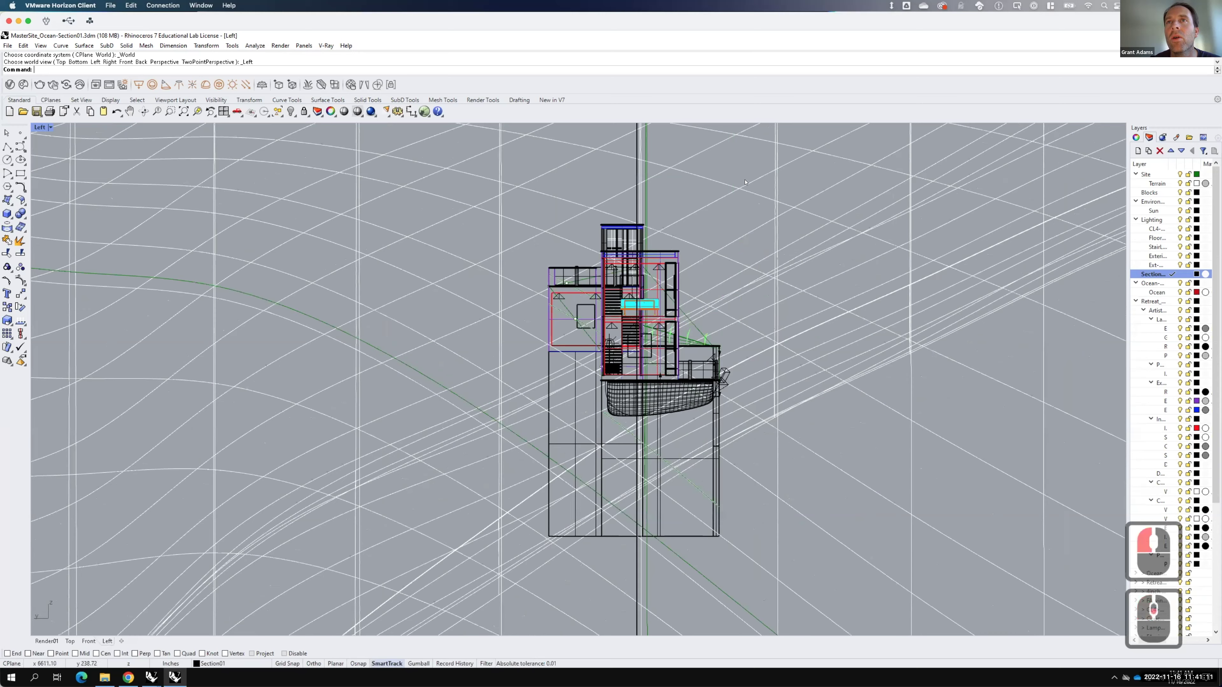
pyautogui.scroll(2, 752, 180)
pyautogui.moveTo(752, 178); pyautogui.dragTo(614, 595)
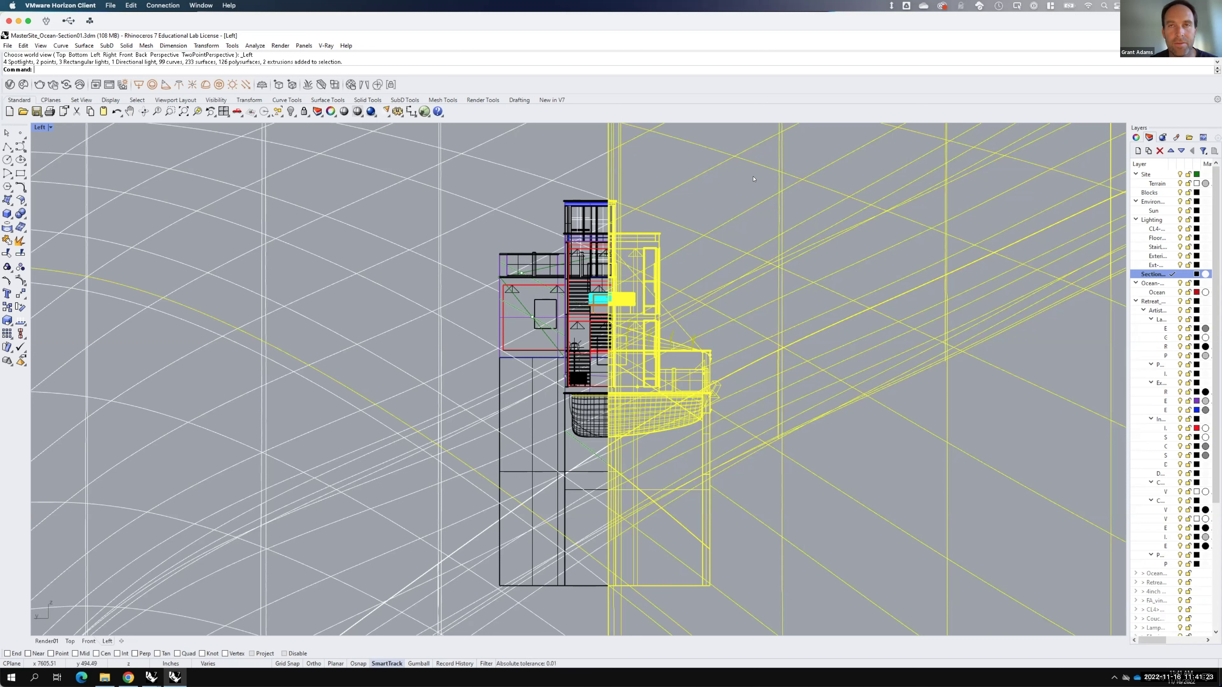
pyautogui.moveTo(752, 179); pyautogui.dragTo(609, 590)
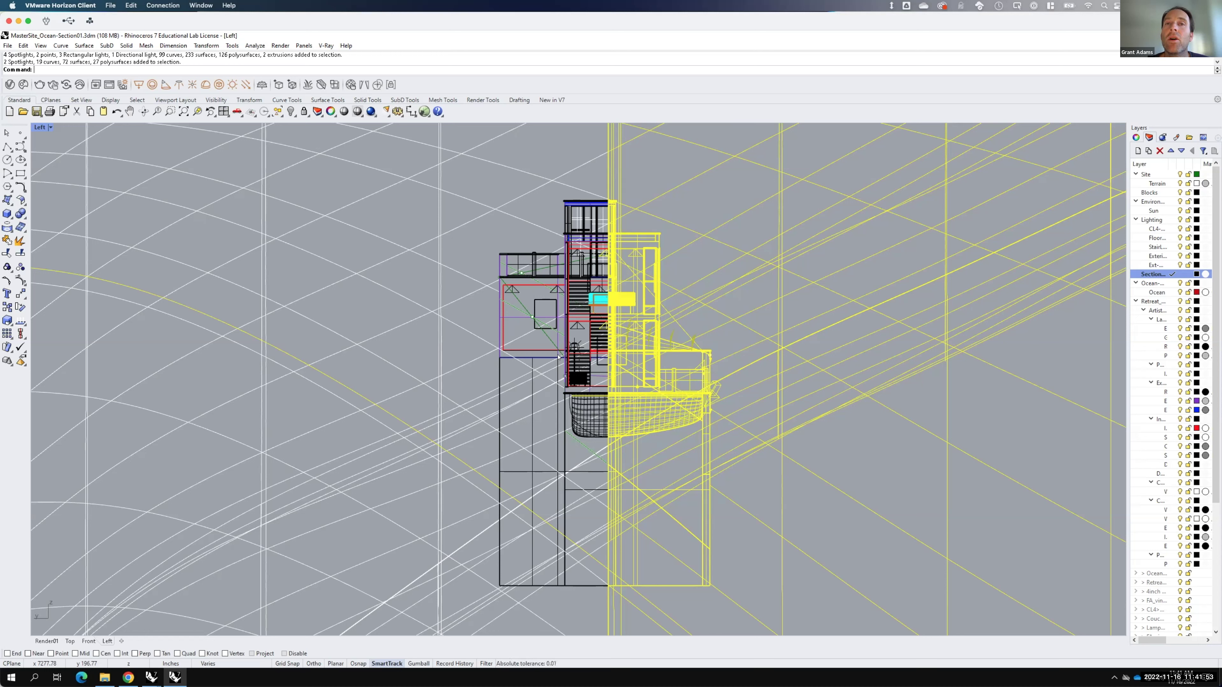
pyautogui.press('F15')
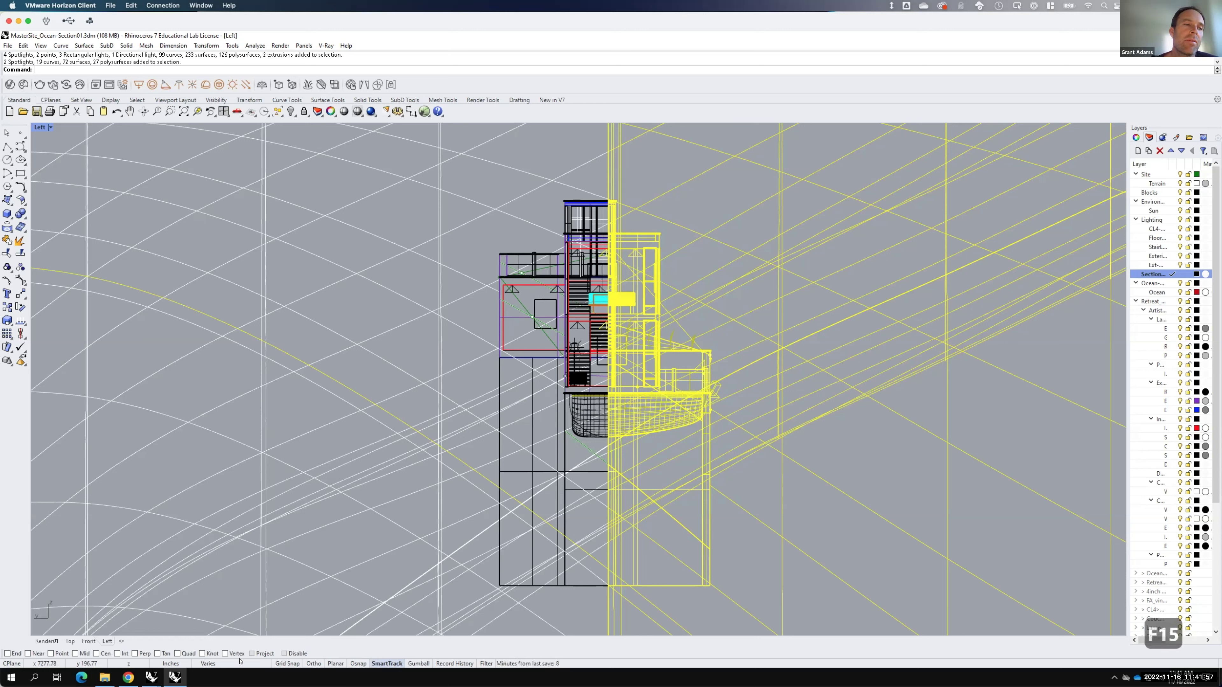
# Step: Switch to Chrome, save the Exercise 225 page's cThru.vrmat file into the F2022 project folder, and return to Rhino
pyautogui.click(128, 677)
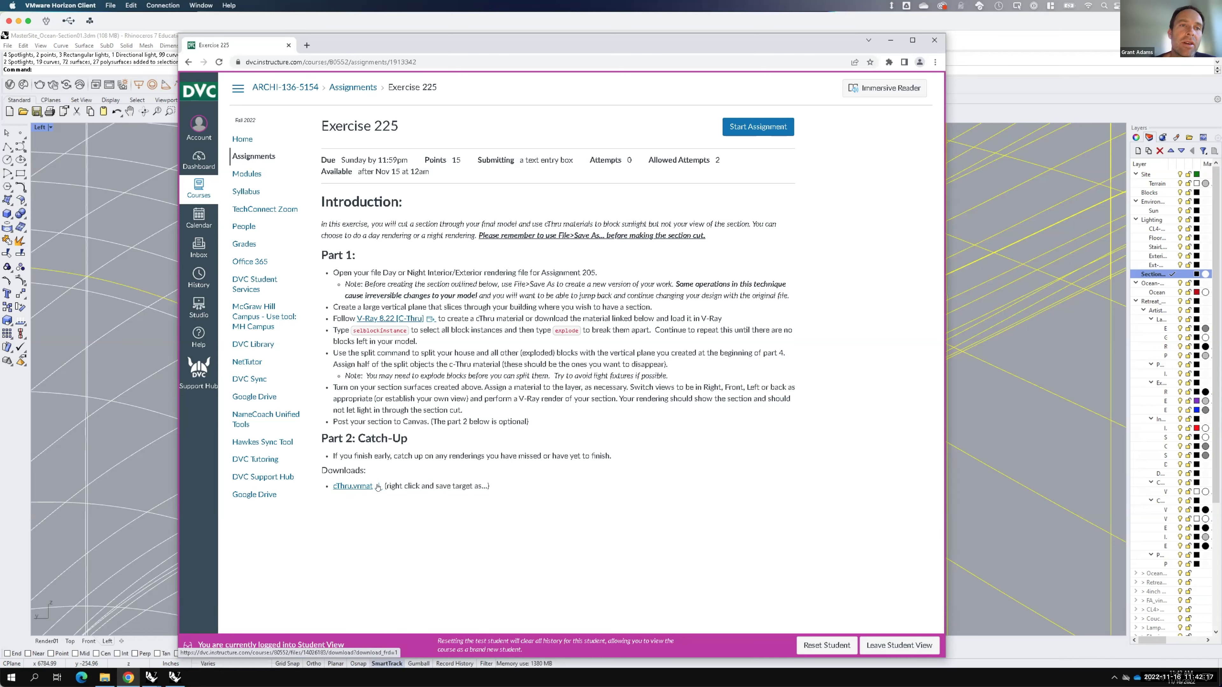
pyautogui.click(360, 486)
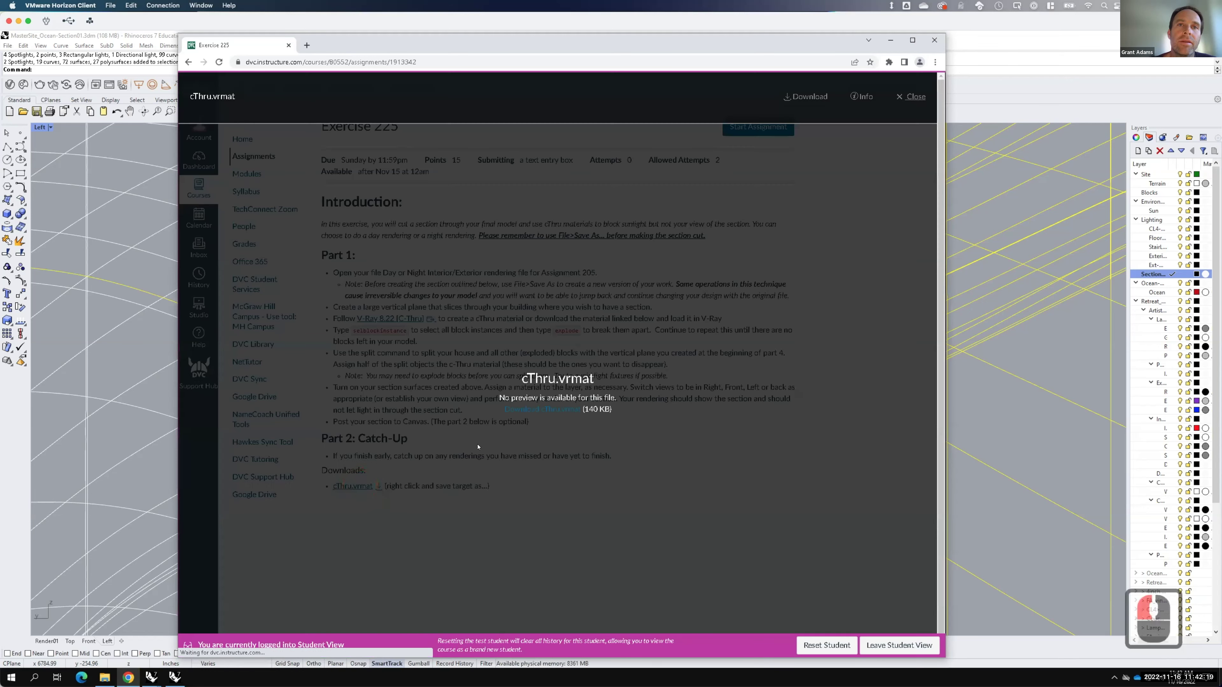
pyautogui.rightClick(538, 409)
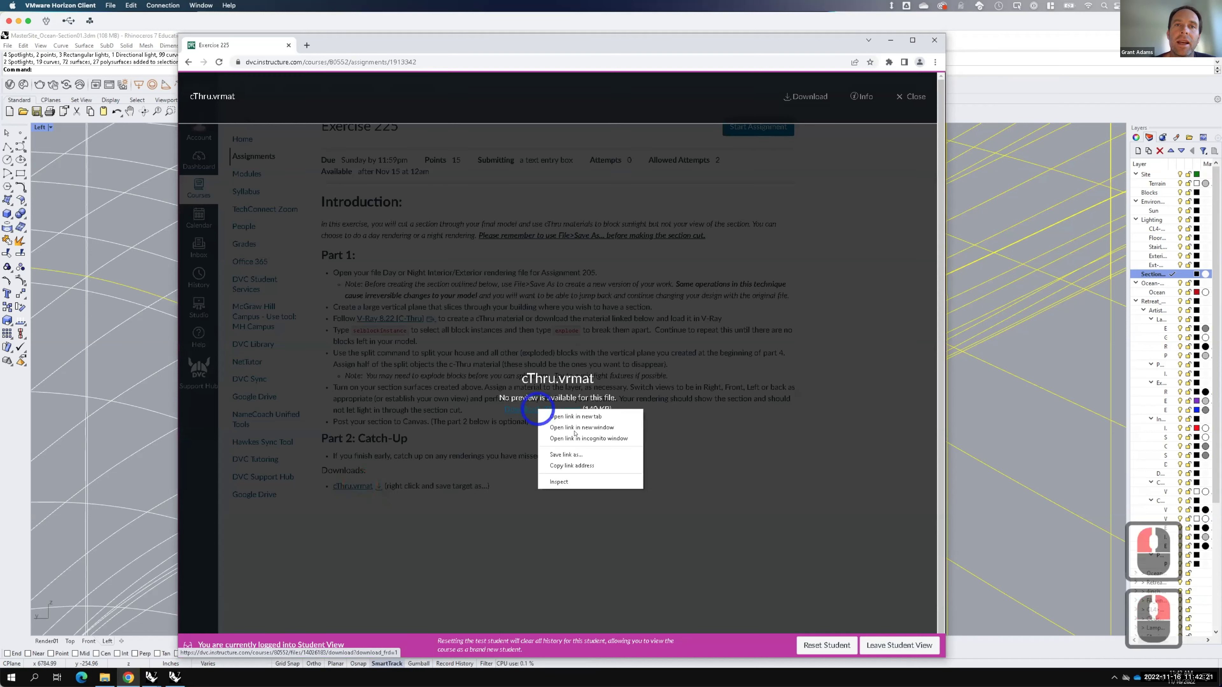
pyautogui.click(573, 454)
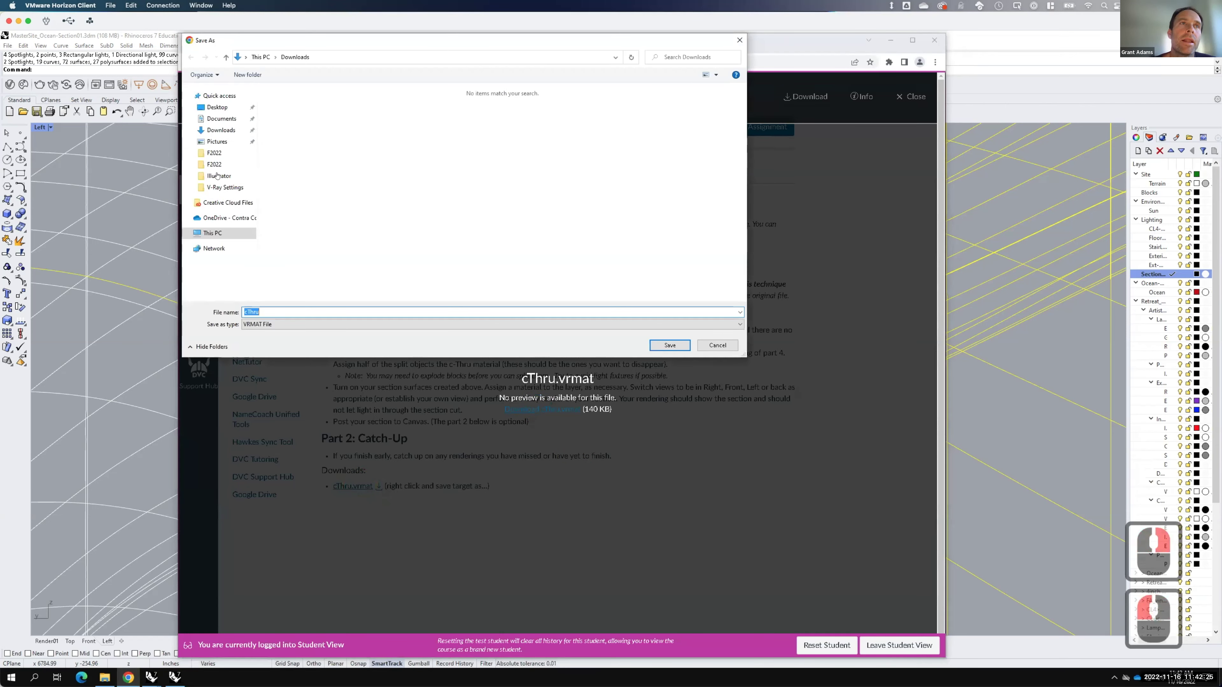
pyautogui.click(214, 152)
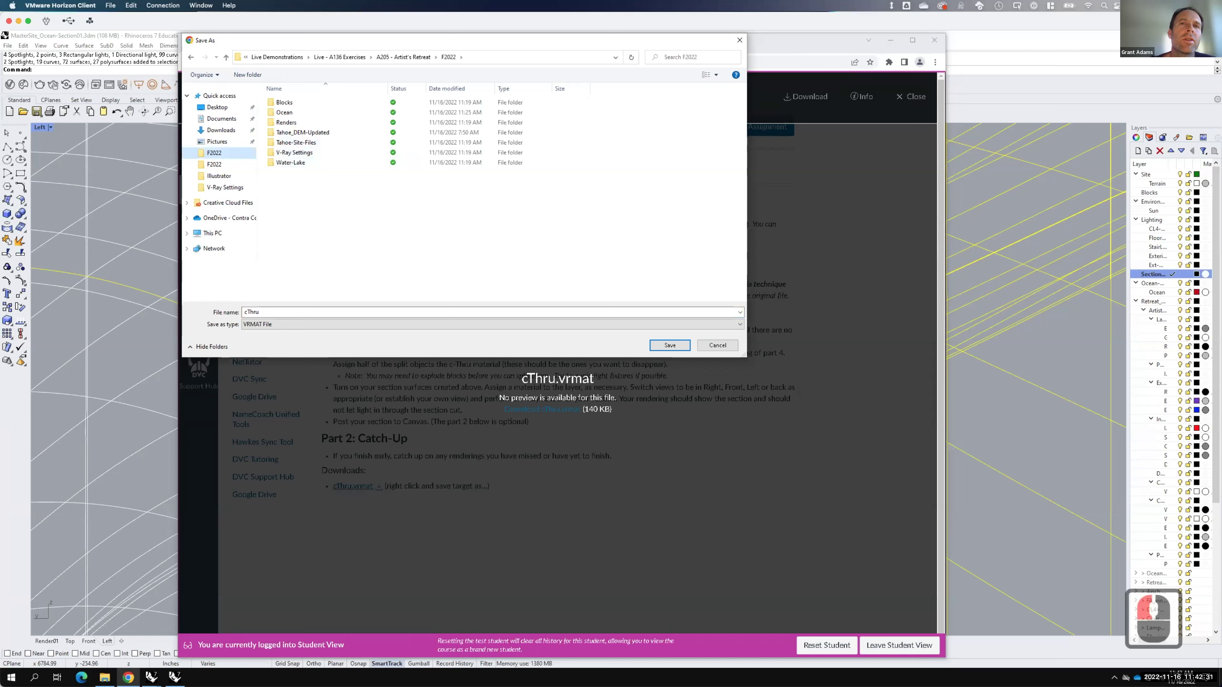
pyautogui.click(670, 346)
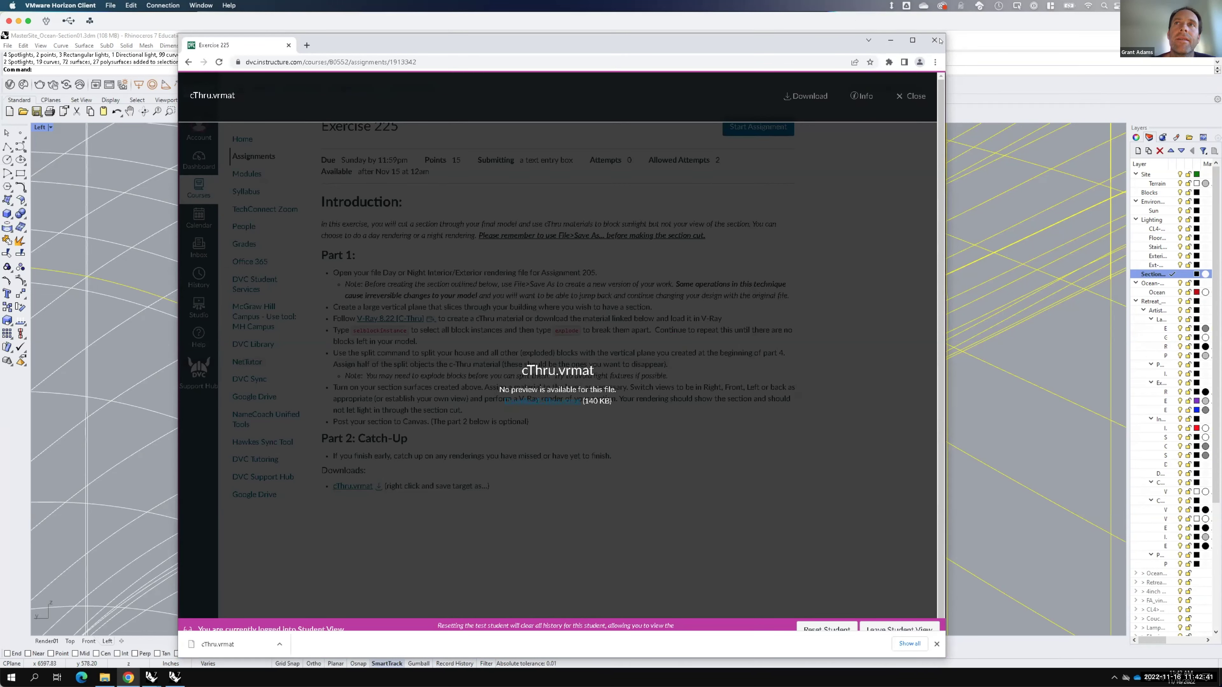
pyautogui.click(982, 40)
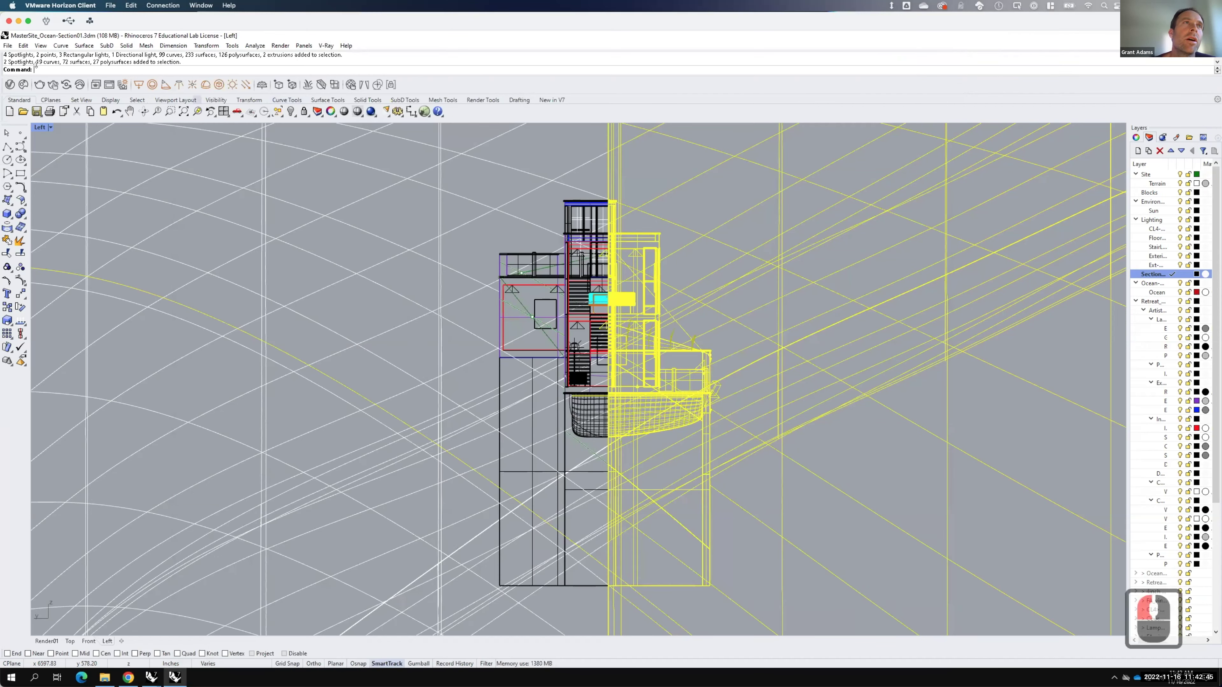
# Step: Load the cThru.vrmat material from the F2022 folder into the V-Ray Asset Editor's materials
pyautogui.click(9, 85)
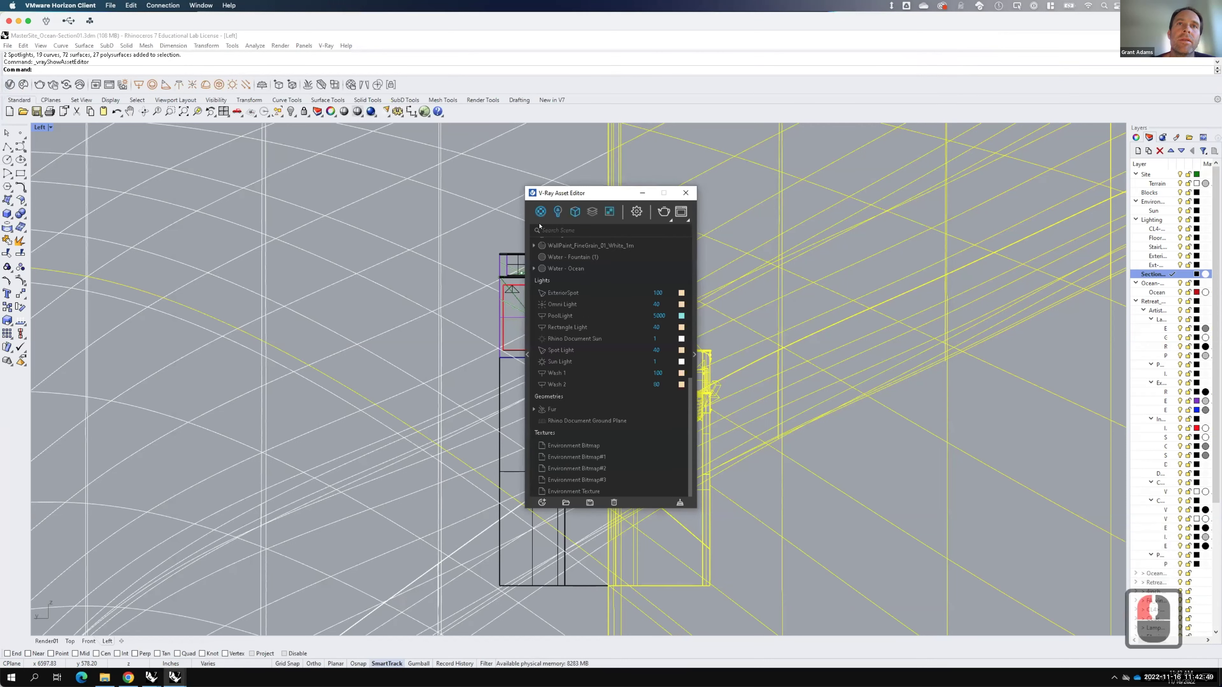
pyautogui.click(540, 212)
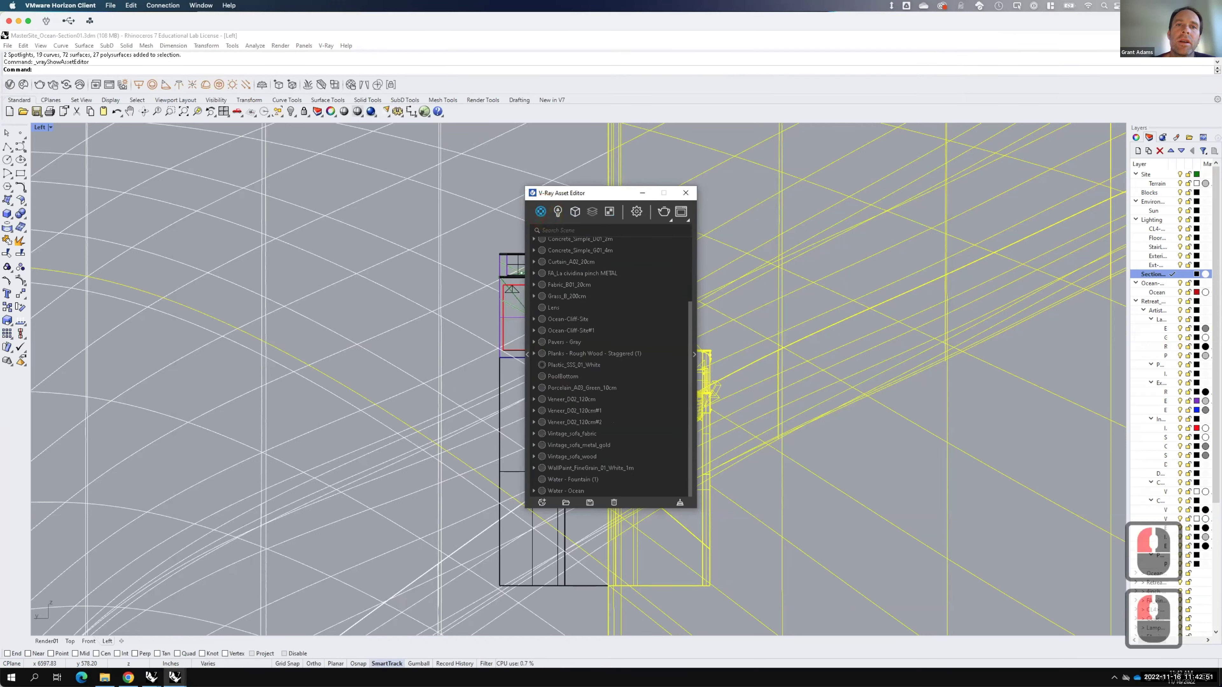
pyautogui.click(566, 504)
pyautogui.click(566, 503)
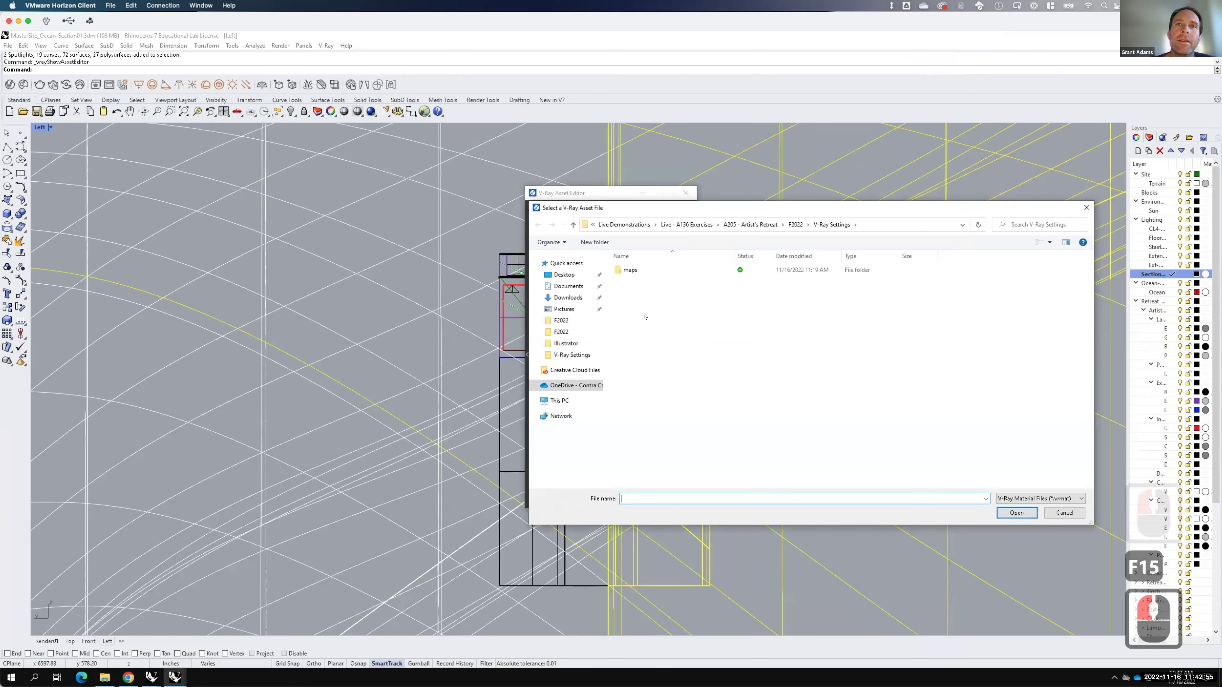
pyautogui.click(560, 320)
pyautogui.click(673, 340)
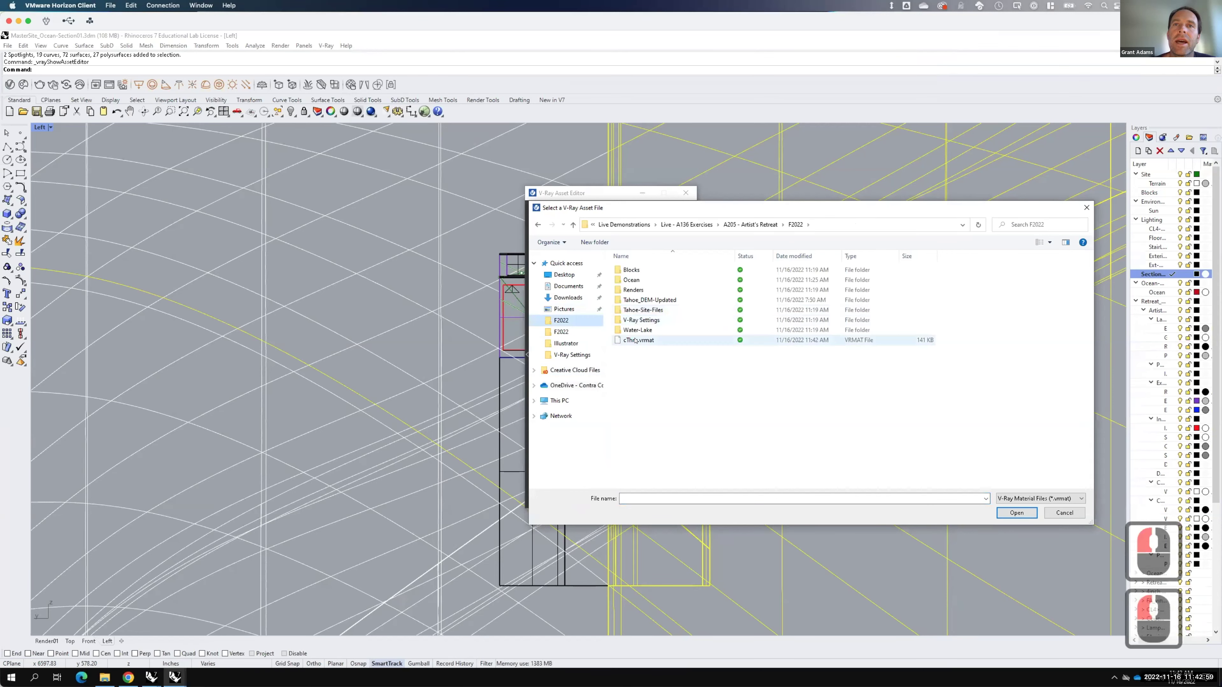
pyautogui.click(1016, 513)
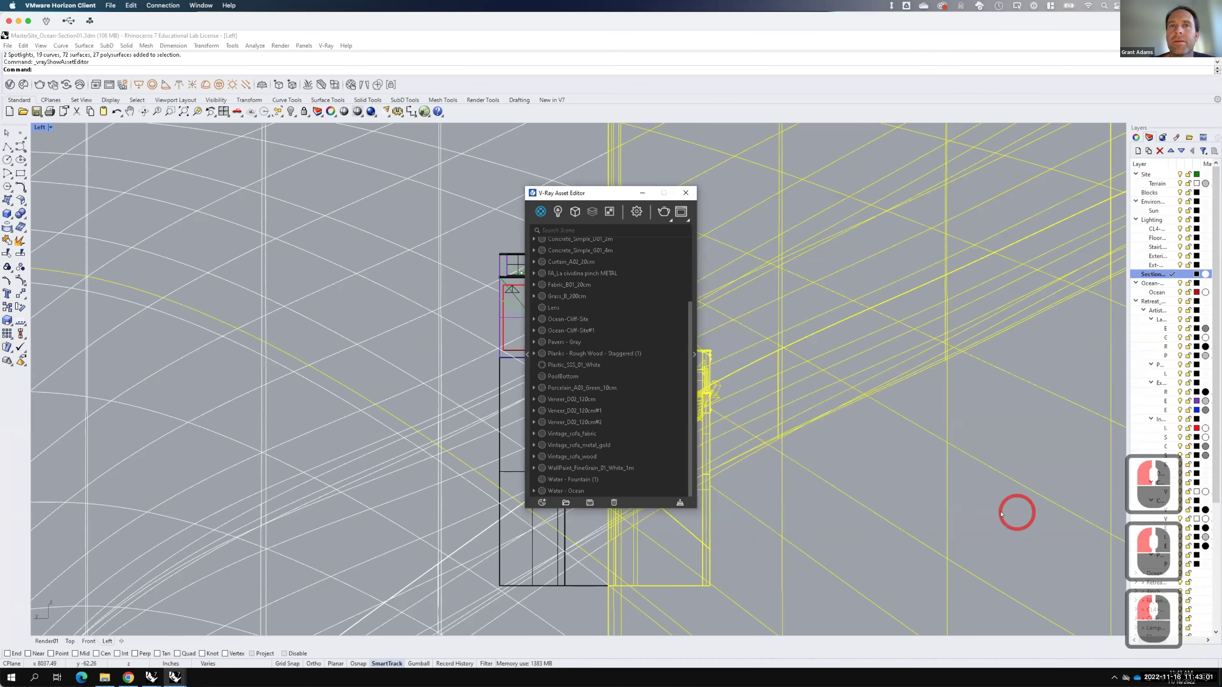
# Step: Expand the cThru material's properties to examine its preview and settings, and close the V-Ray Asset Editor
pyautogui.click(694, 354)
pyautogui.click(756, 274)
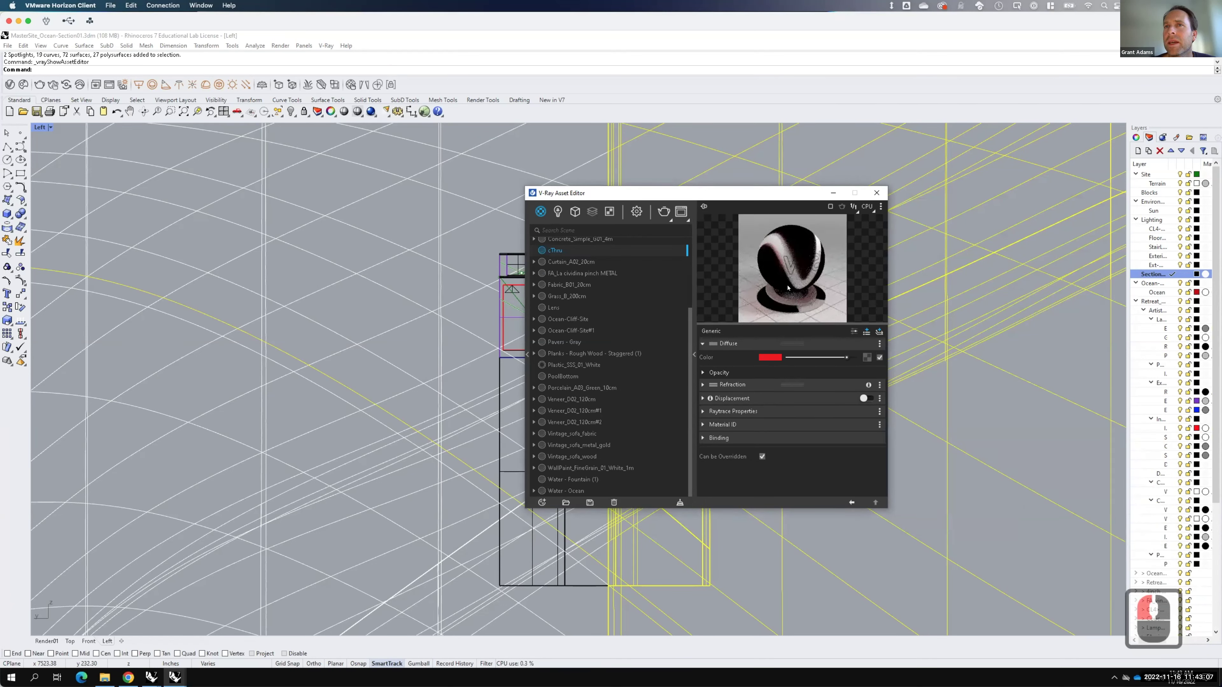
pyautogui.click(879, 192)
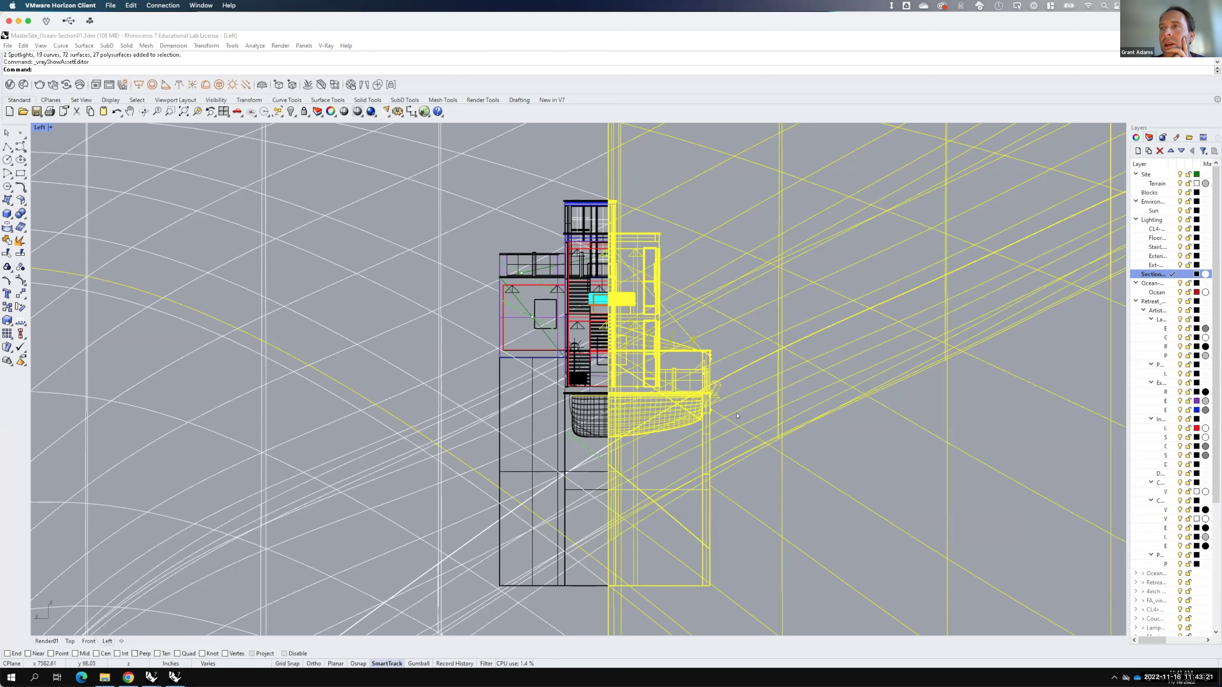
# Step: Widen the layer list so its material column is shown, and enlarge the Current column
pyautogui.moveTo(1126, 349); pyautogui.dragTo(1027, 353)
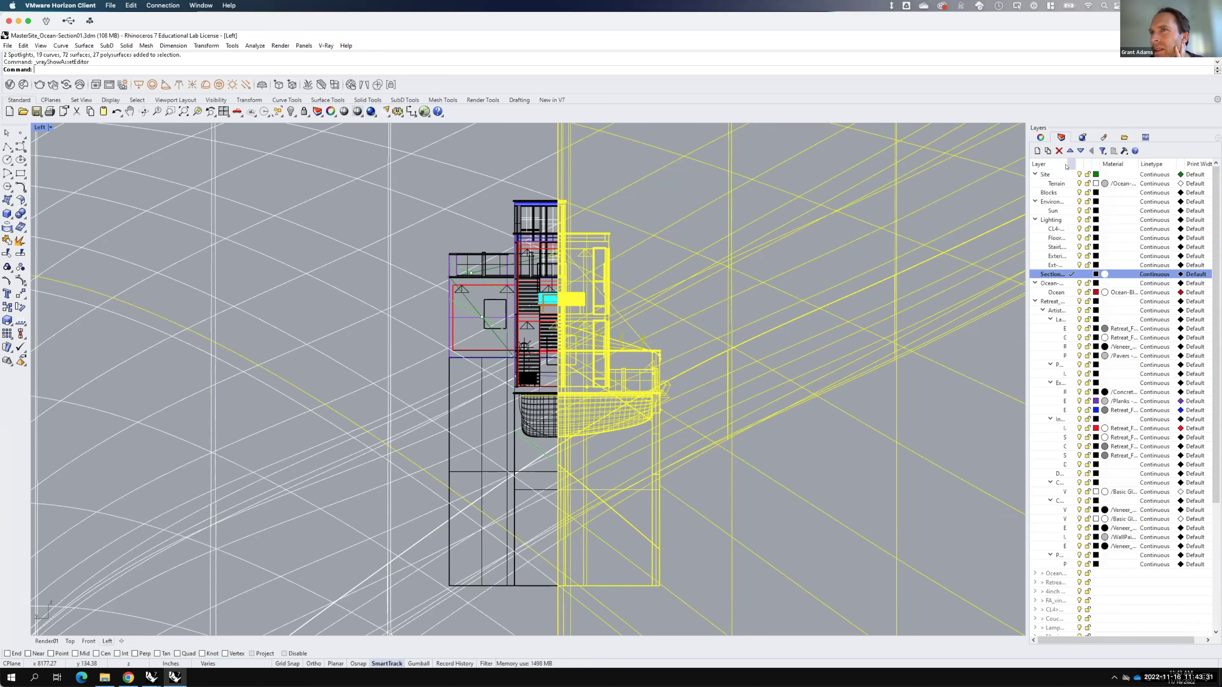
pyautogui.moveTo(1073, 163); pyautogui.dragTo(1098, 159)
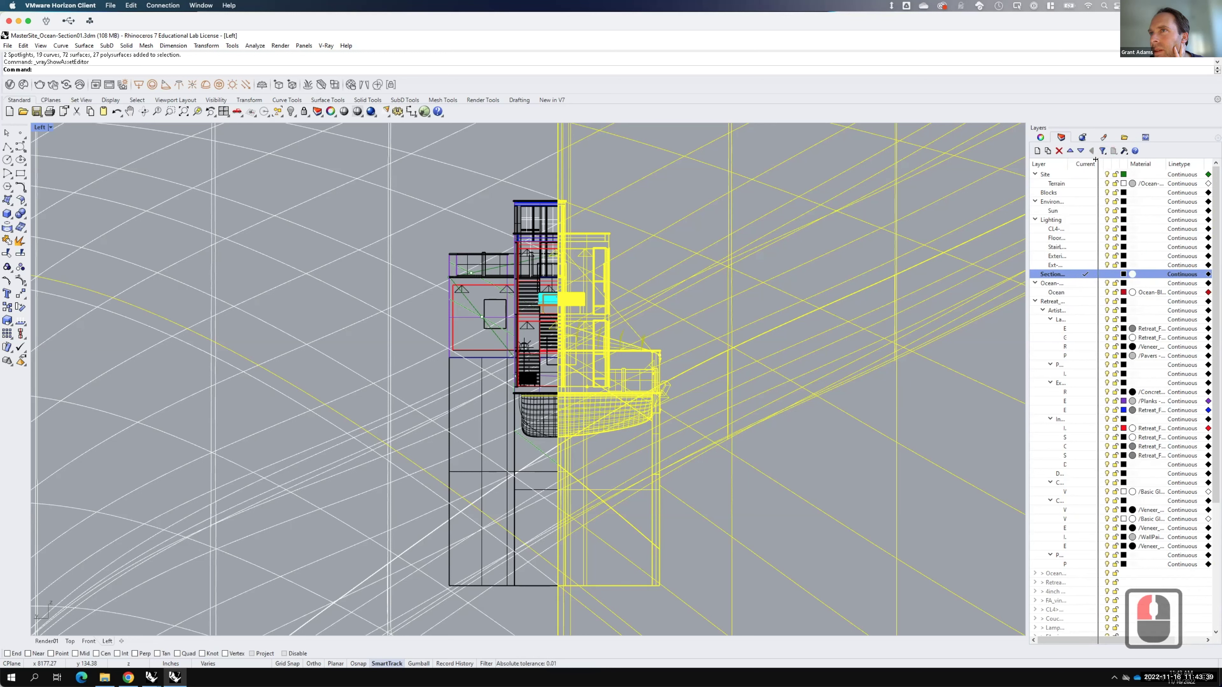
# Step: Widen the layer name column and turn off the Window Glass layers under CenterWindows and CornerWindows
pyautogui.doubleClick(1095, 159)
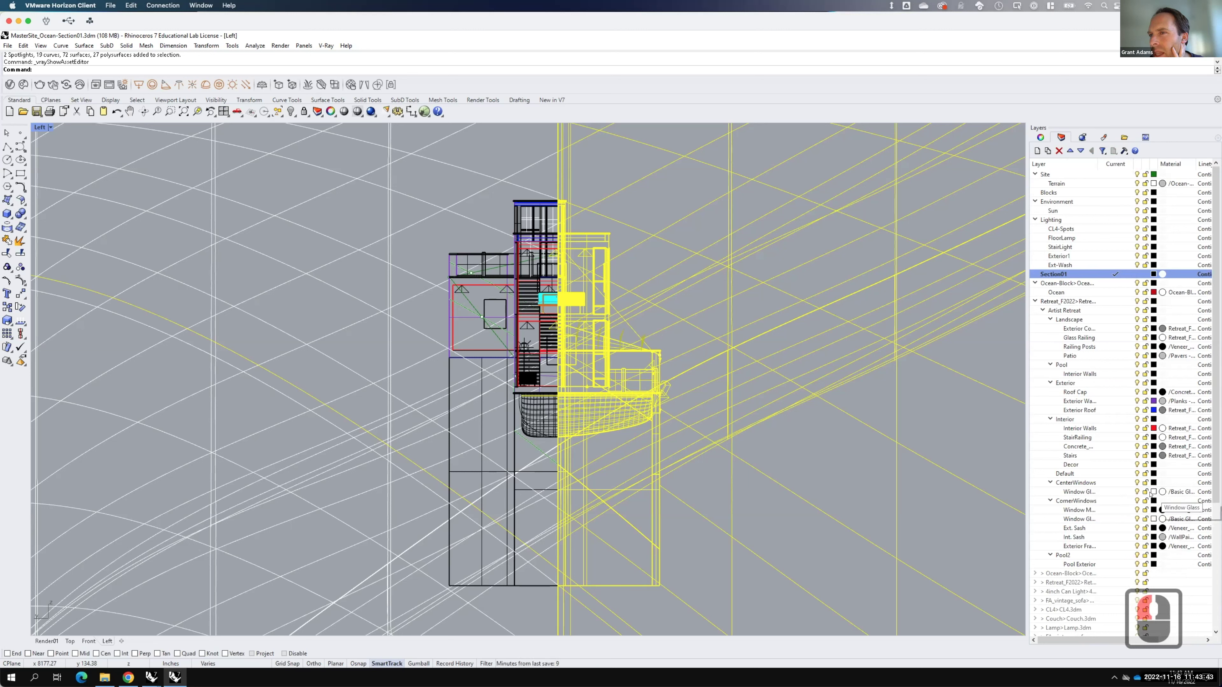
pyautogui.click(1136, 493)
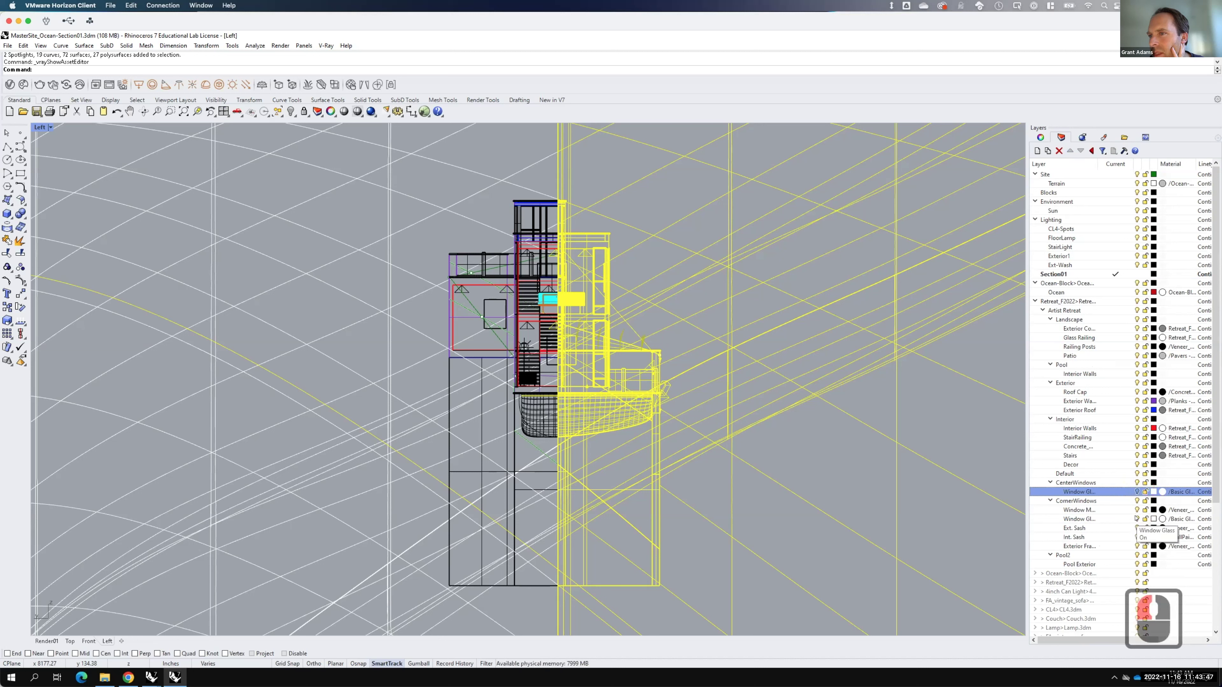
pyautogui.click(1135, 519)
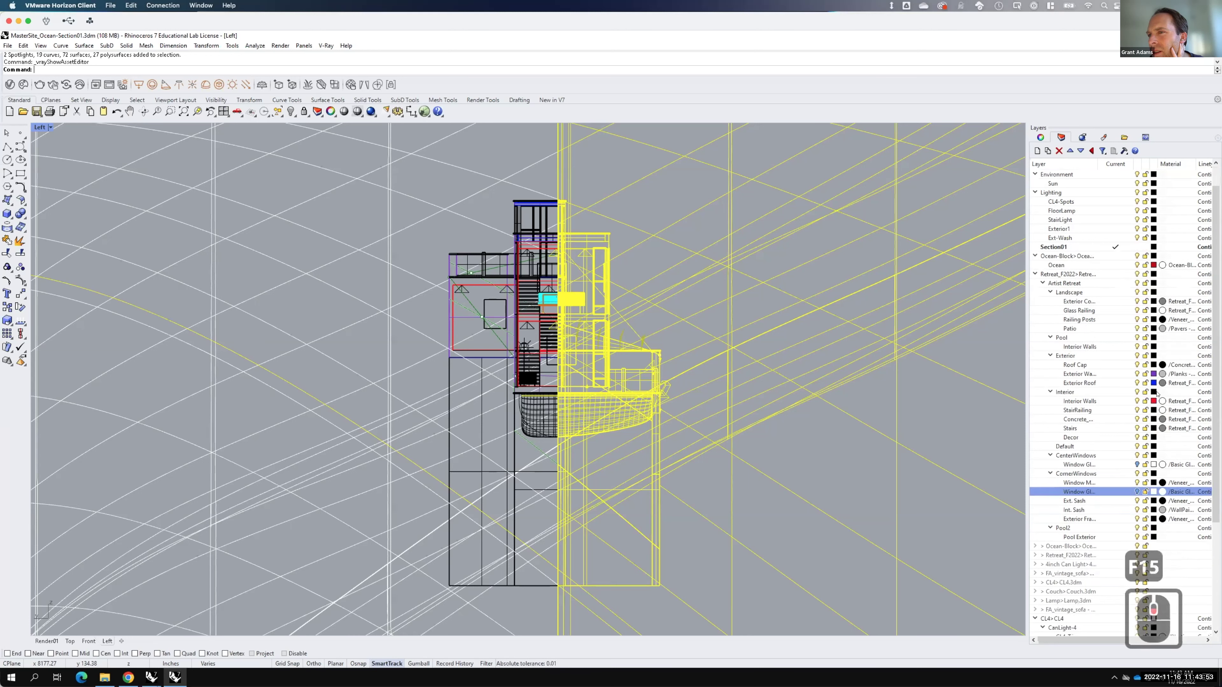
# Step: Turn off the Glass Railing layer under Landscape in the Artist Retreat layers
pyautogui.scroll(-5, 1157, 393)
pyautogui.scroll(-9, 1157, 395)
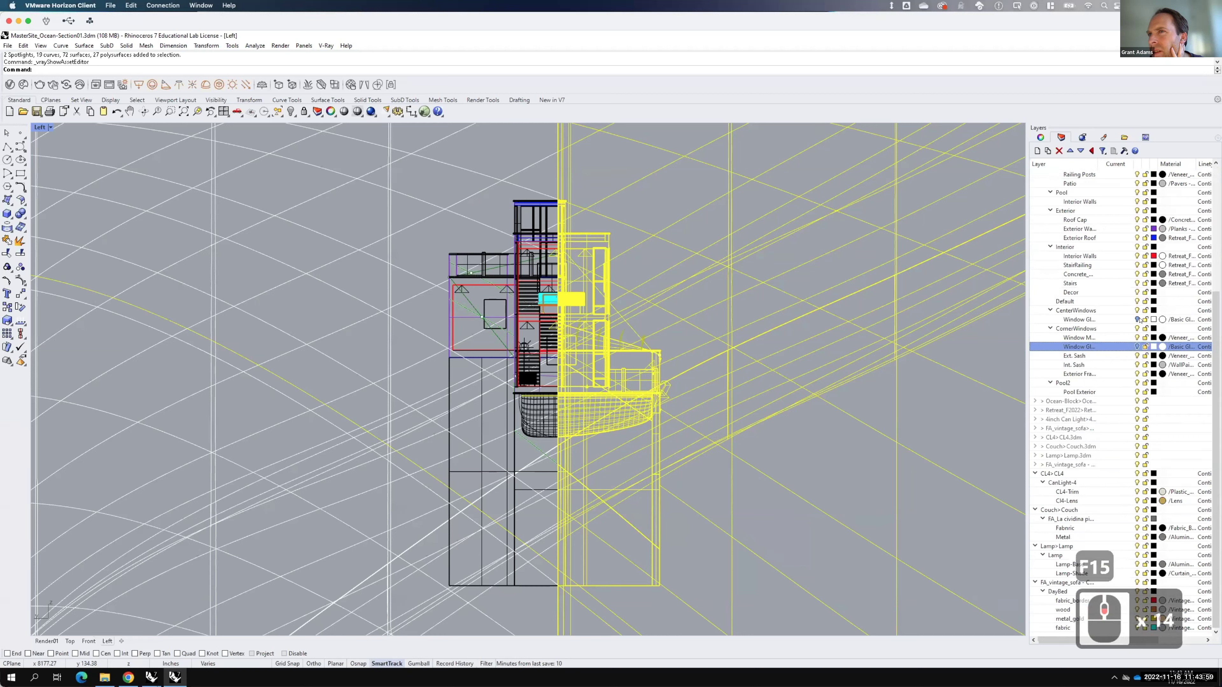
pyautogui.scroll(1, 1087, 248)
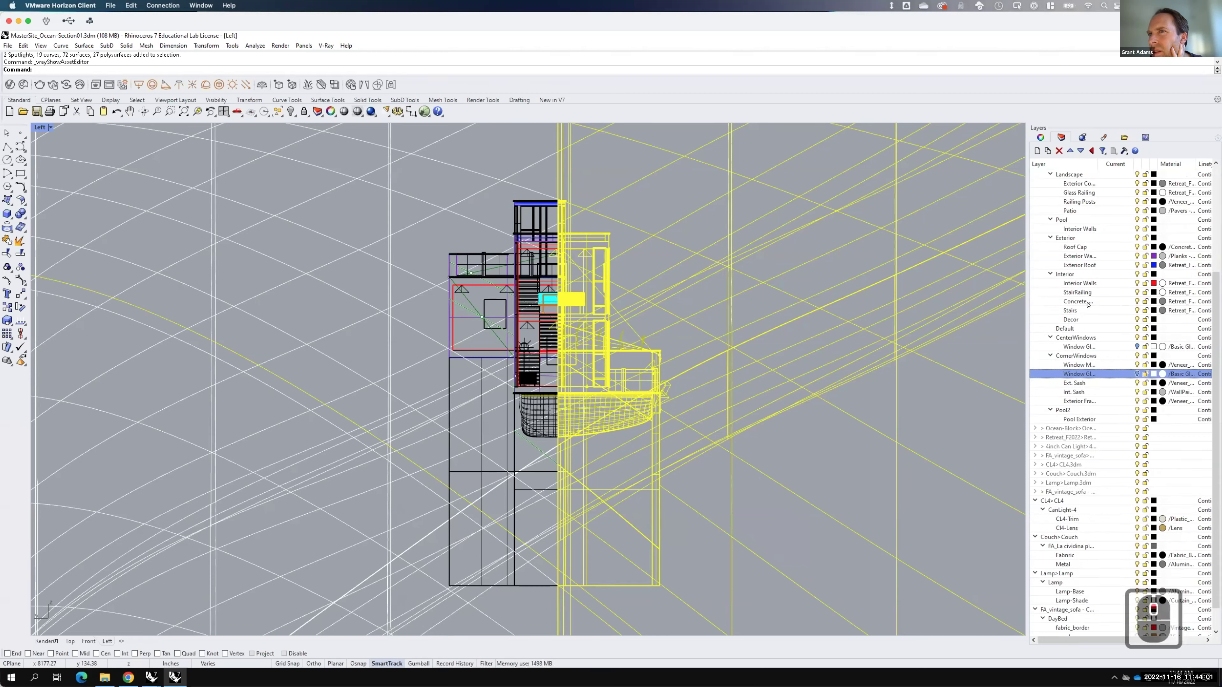
pyautogui.scroll(1, 1087, 304)
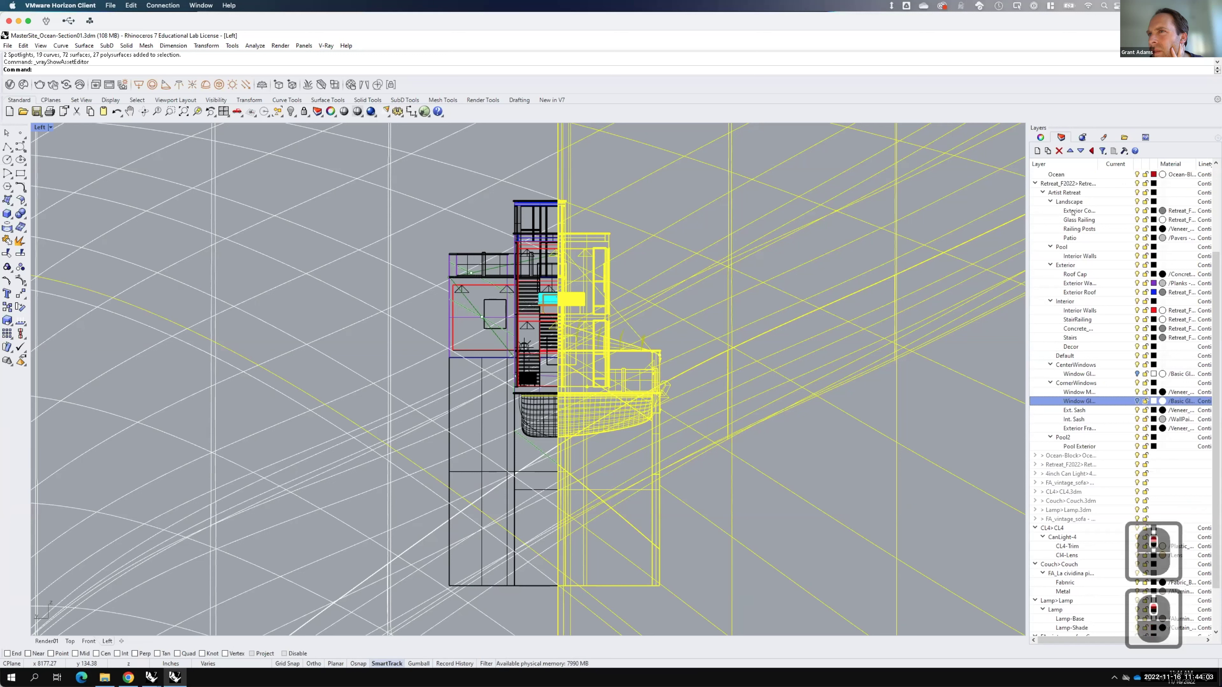
pyautogui.click(1136, 220)
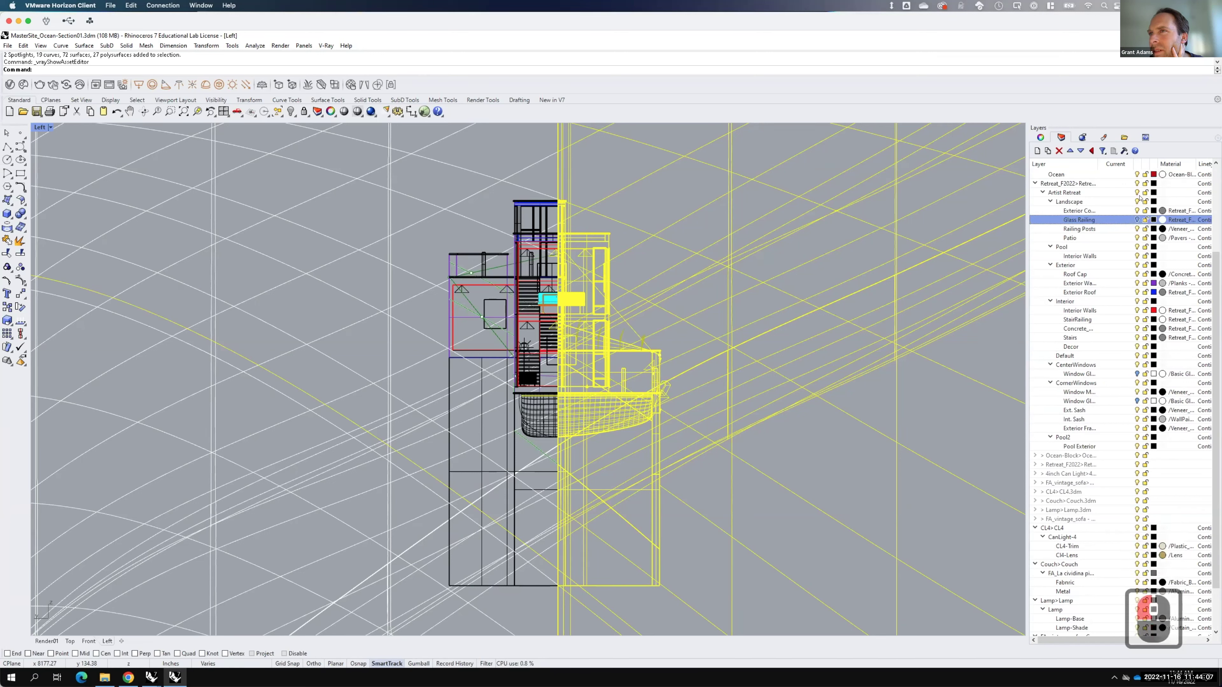
pyautogui.scroll(6, 1178, 211)
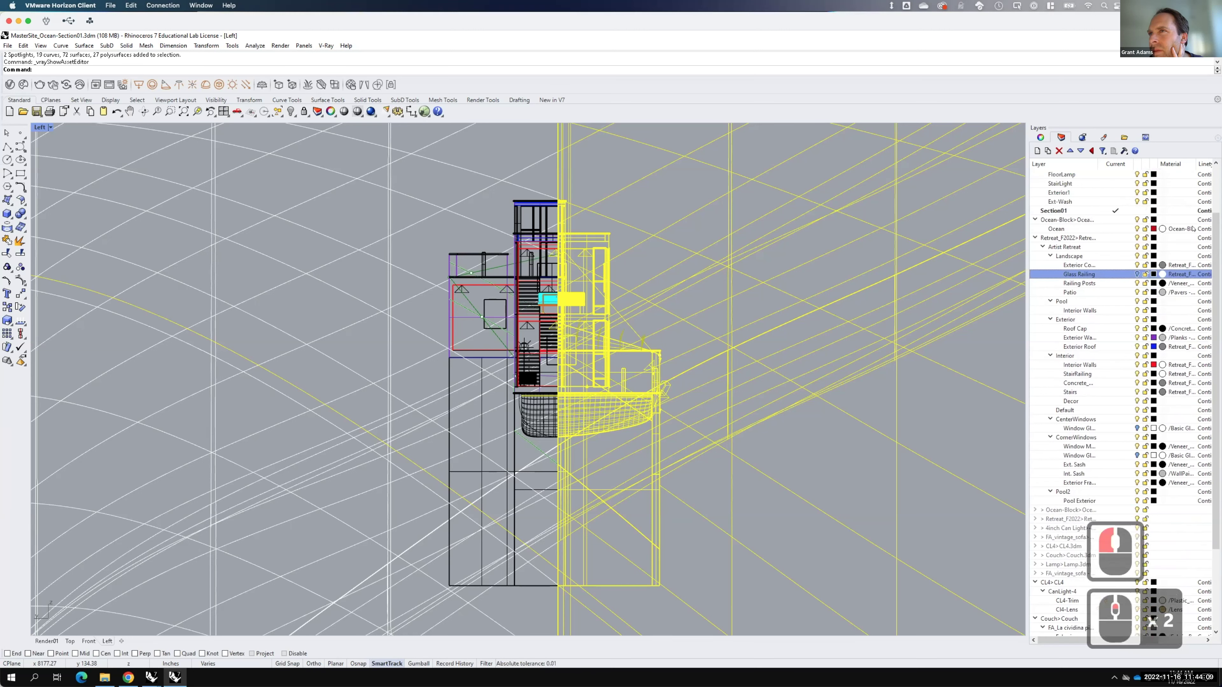
pyautogui.scroll(3, 1188, 245)
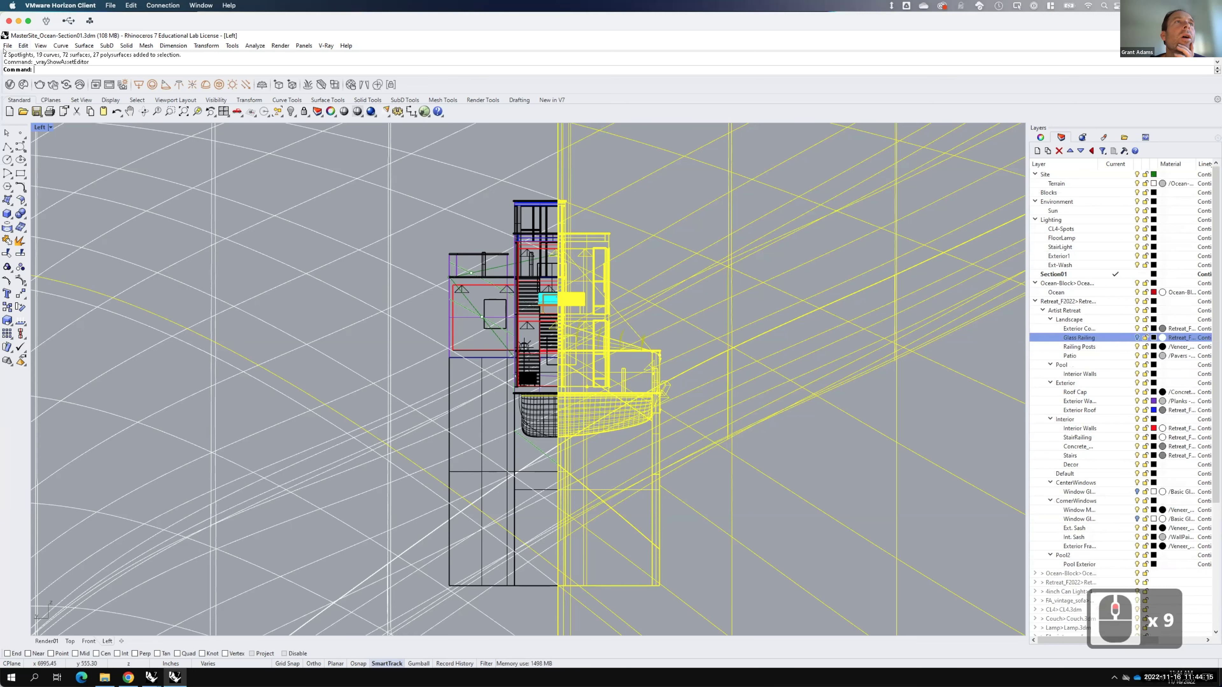
# Step: Apply the red CThru material to the selected half of the model from the V-Ray Asset Editor
pyautogui.click(9, 85)
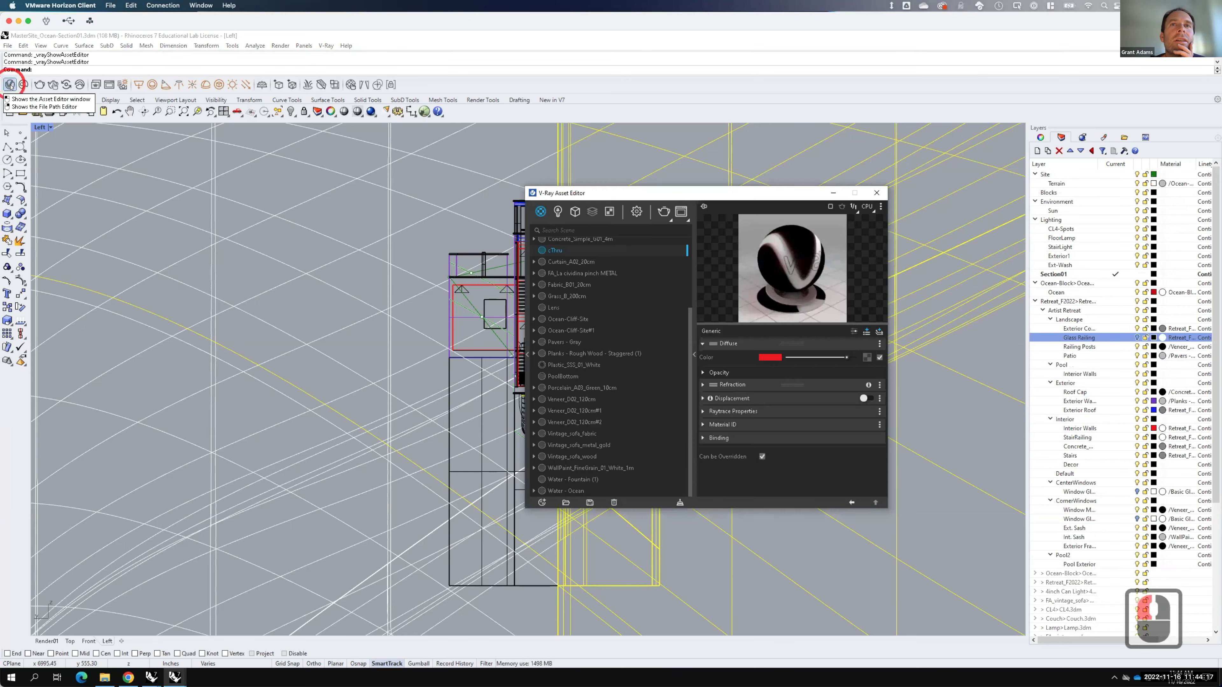
pyautogui.rightClick(554, 250)
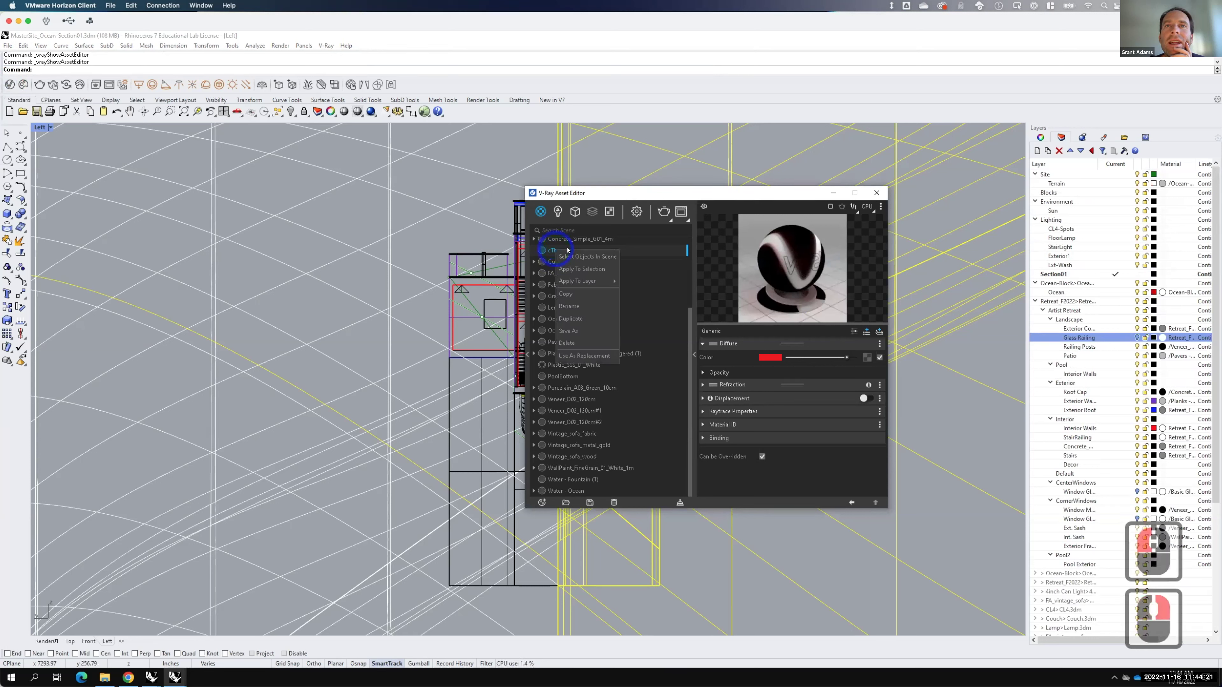
pyautogui.click(598, 269)
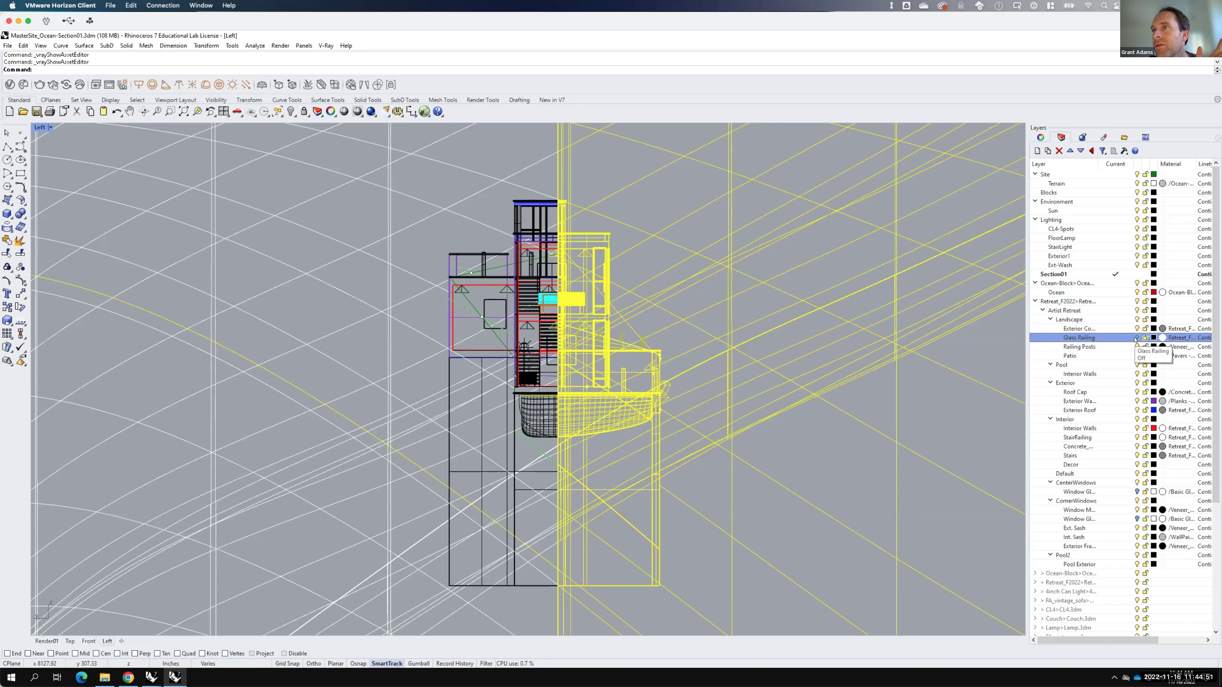
pyautogui.press('F15')
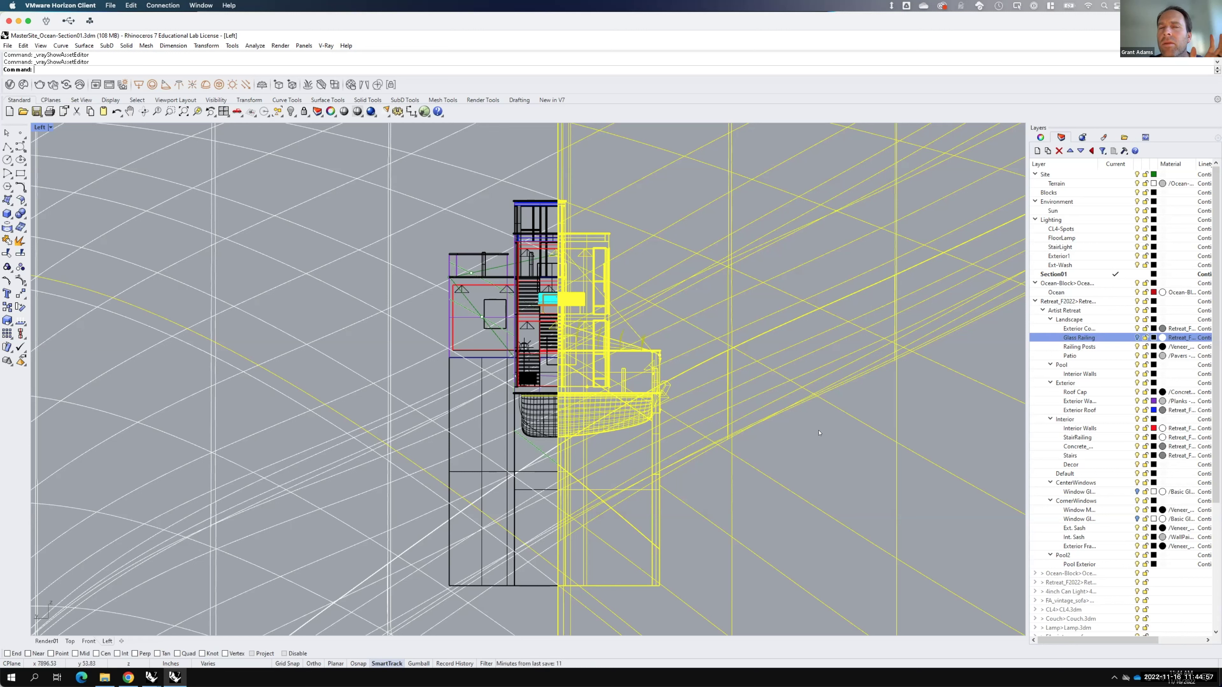
# Step: Clear the selection, turn the Glass Railing layer back on and select all its objects
pyautogui.click(944, 406)
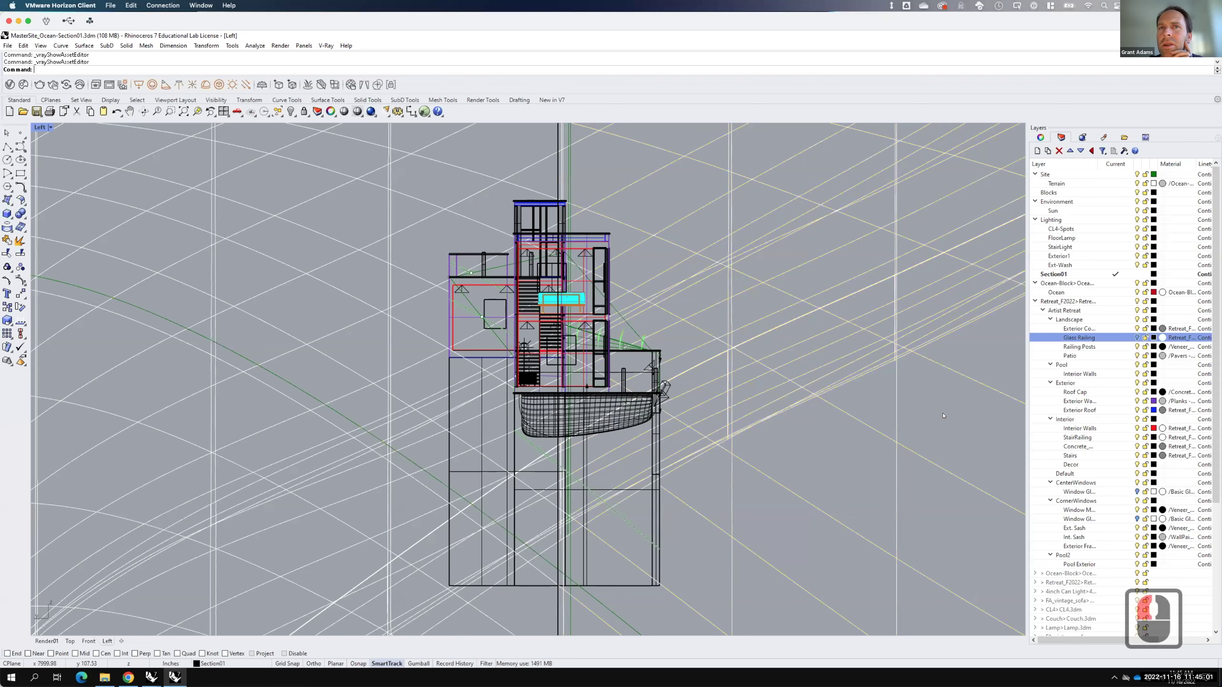
pyautogui.rightClick(1135, 337)
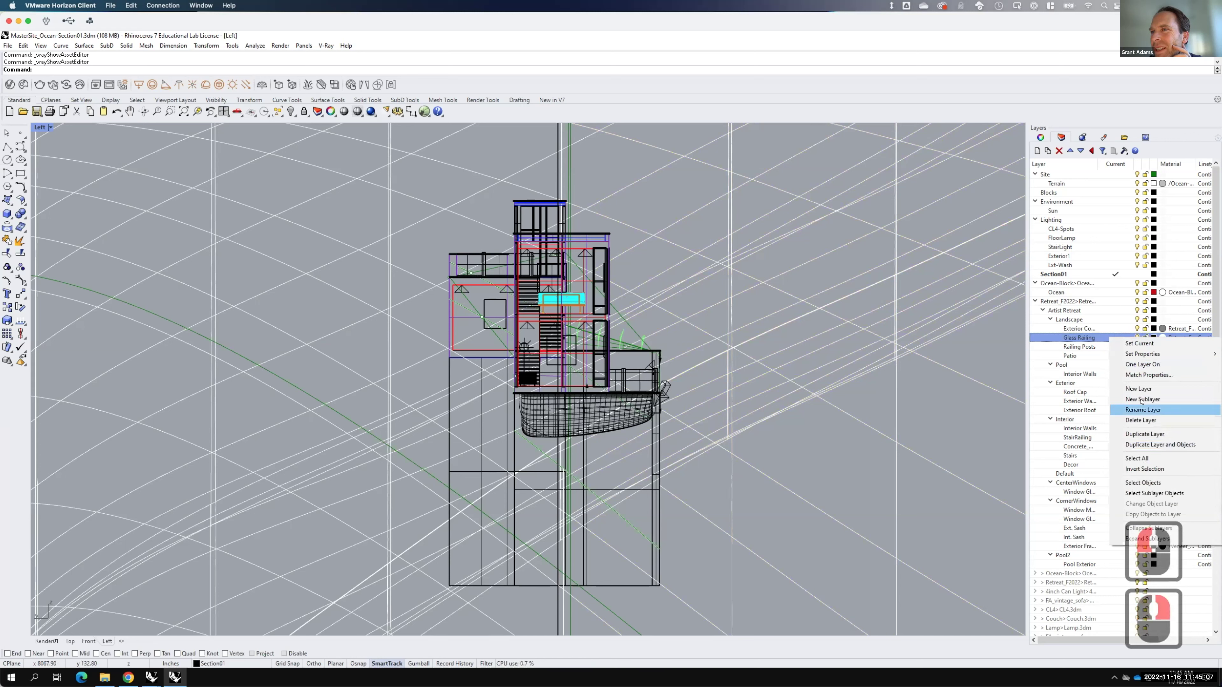
pyautogui.click(1140, 482)
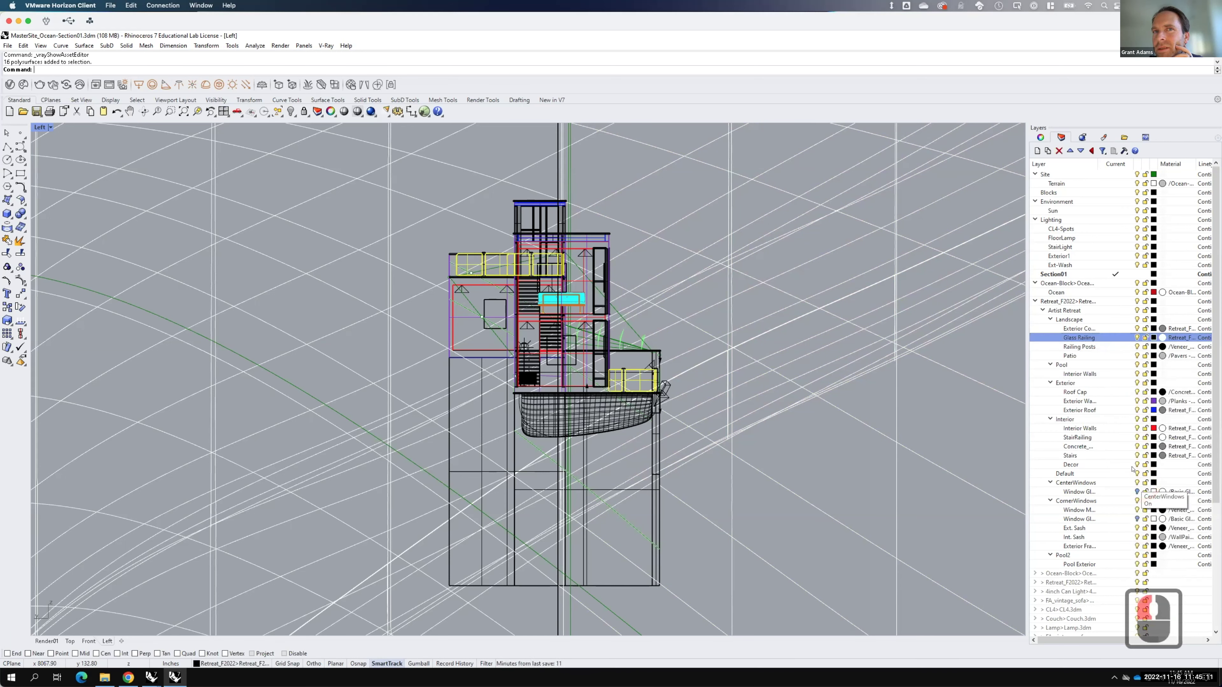
# Step: Turn on the Window Glass layers under CenterWindows and CornerWindows and add their objects to the selection
pyautogui.click(1132, 492)
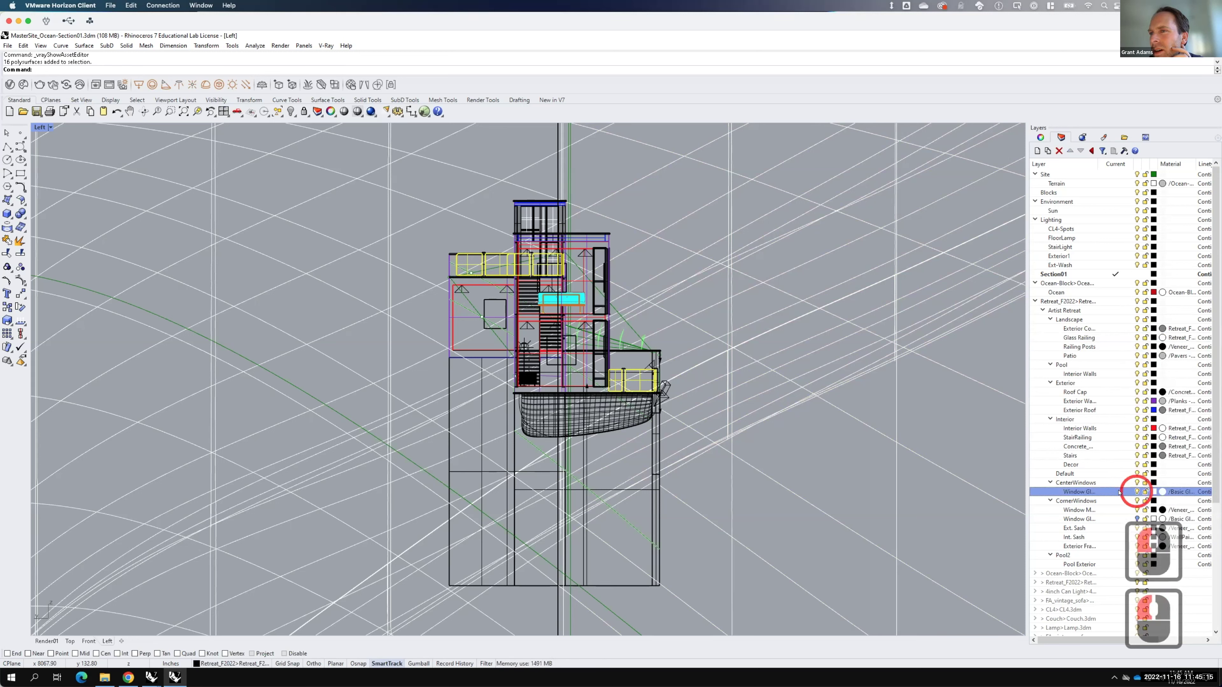
pyautogui.rightClick(1118, 492)
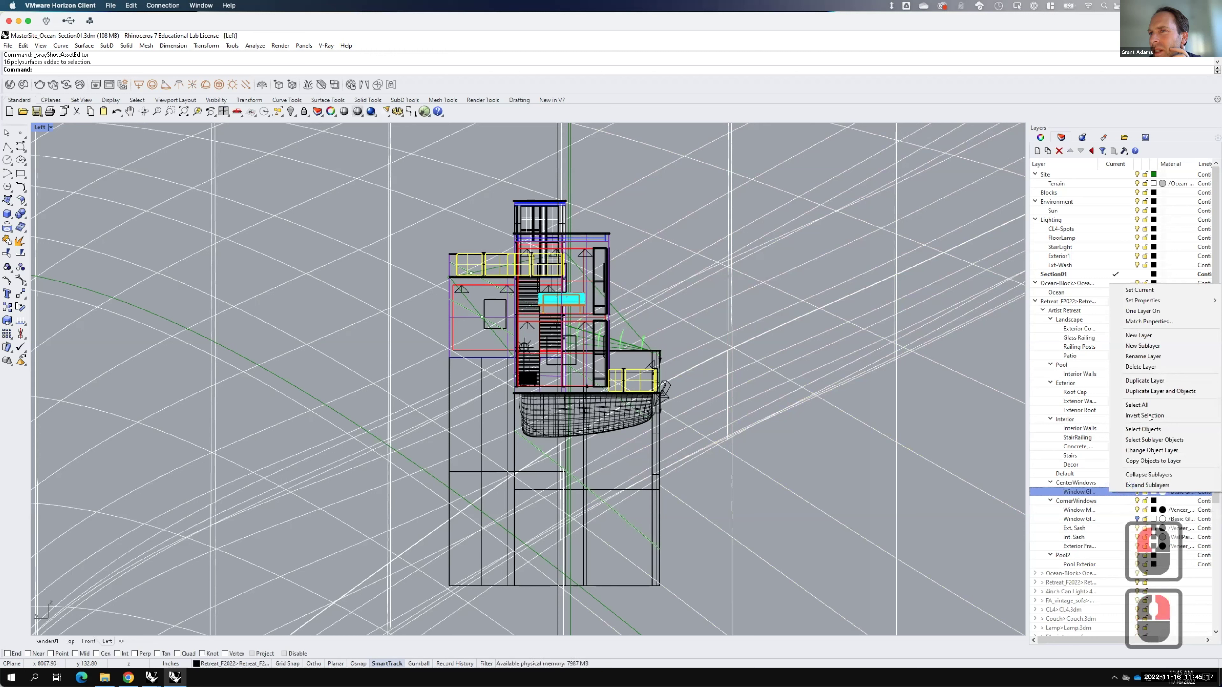
pyautogui.click(1141, 429)
pyautogui.click(1137, 519)
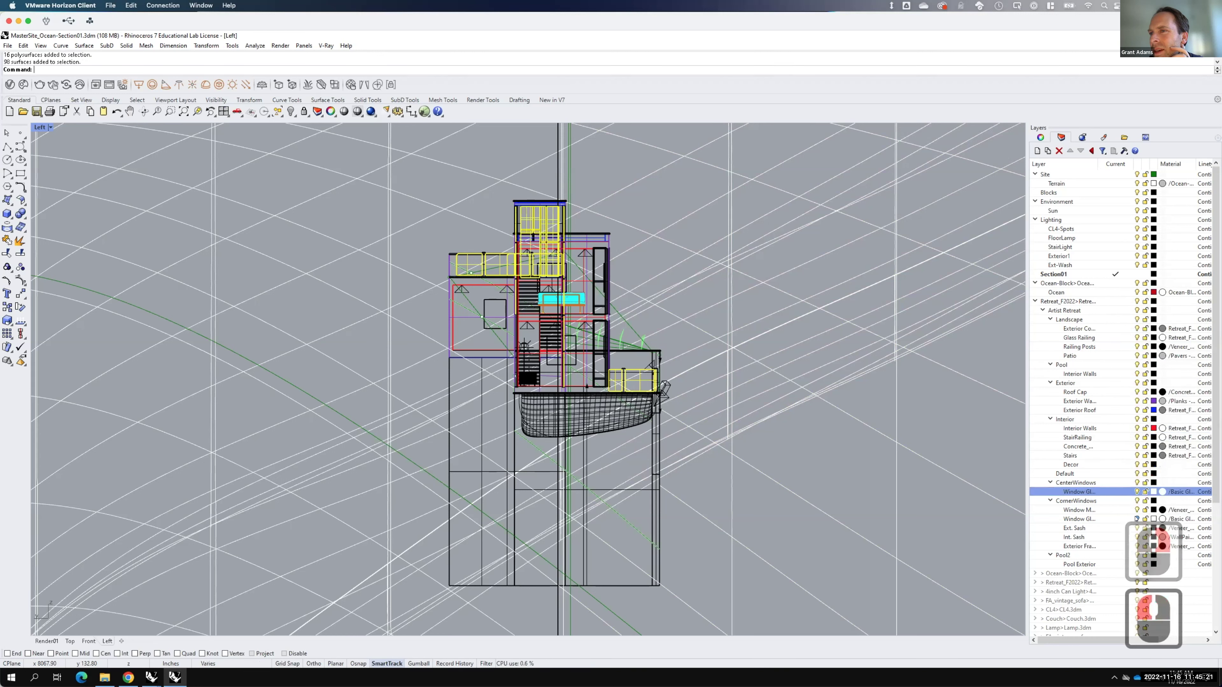
pyautogui.rightClick(1107, 519)
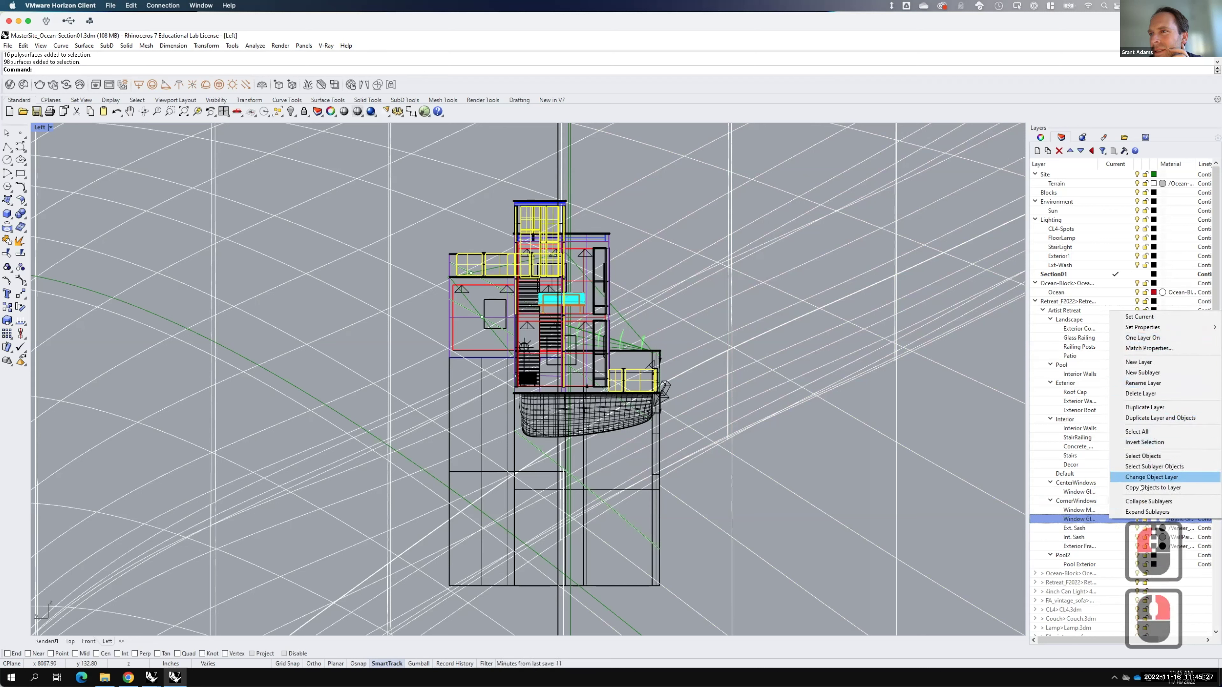
pyautogui.click(1141, 457)
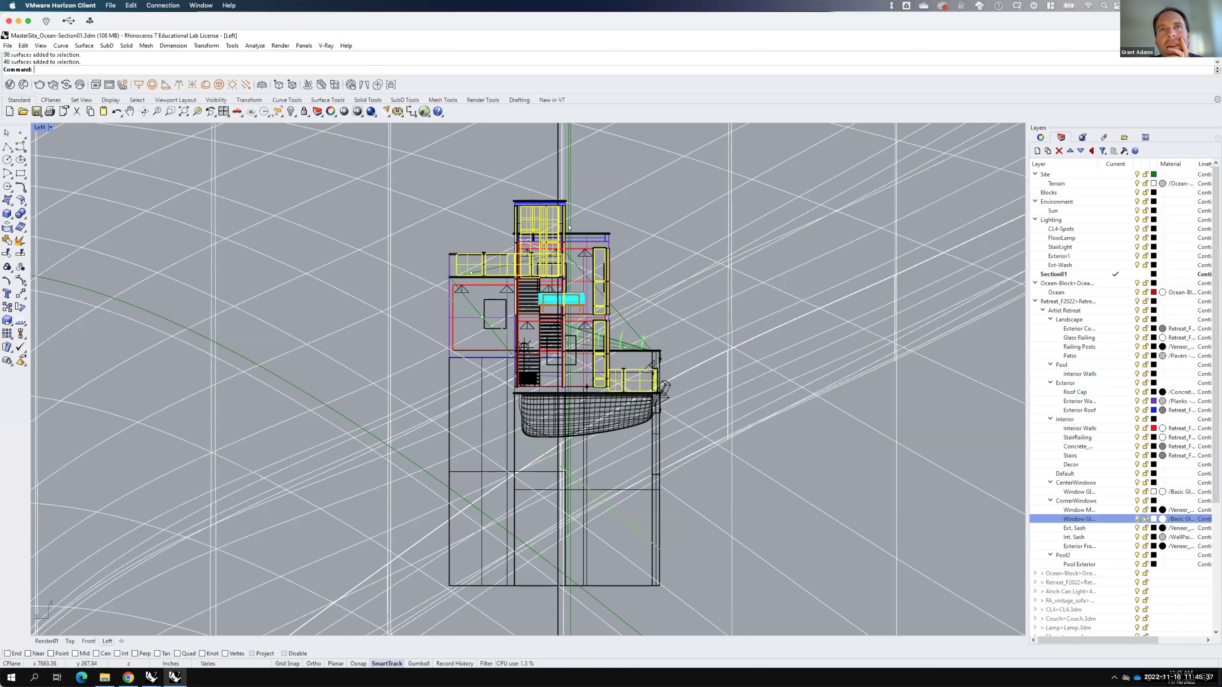
# Step: Check the CThru material in the V-Ray Asset Editor, with the glass objects selected, and close the editor
pyautogui.click(469, 262)
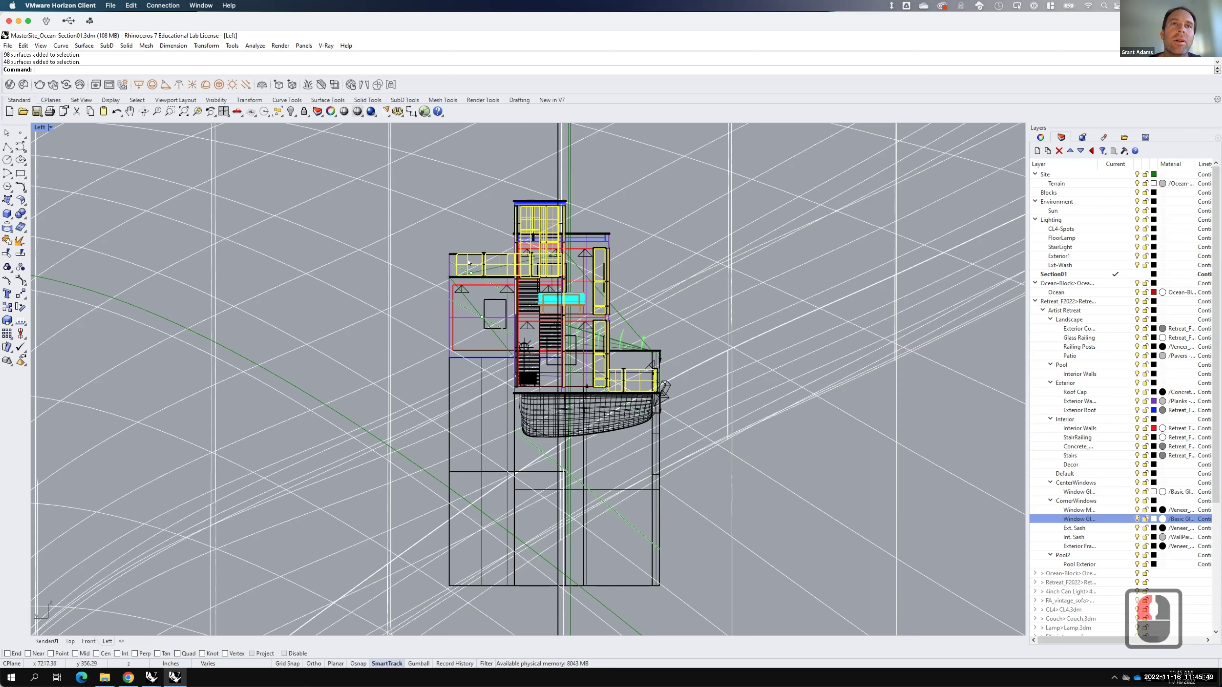
pyautogui.press('F15')
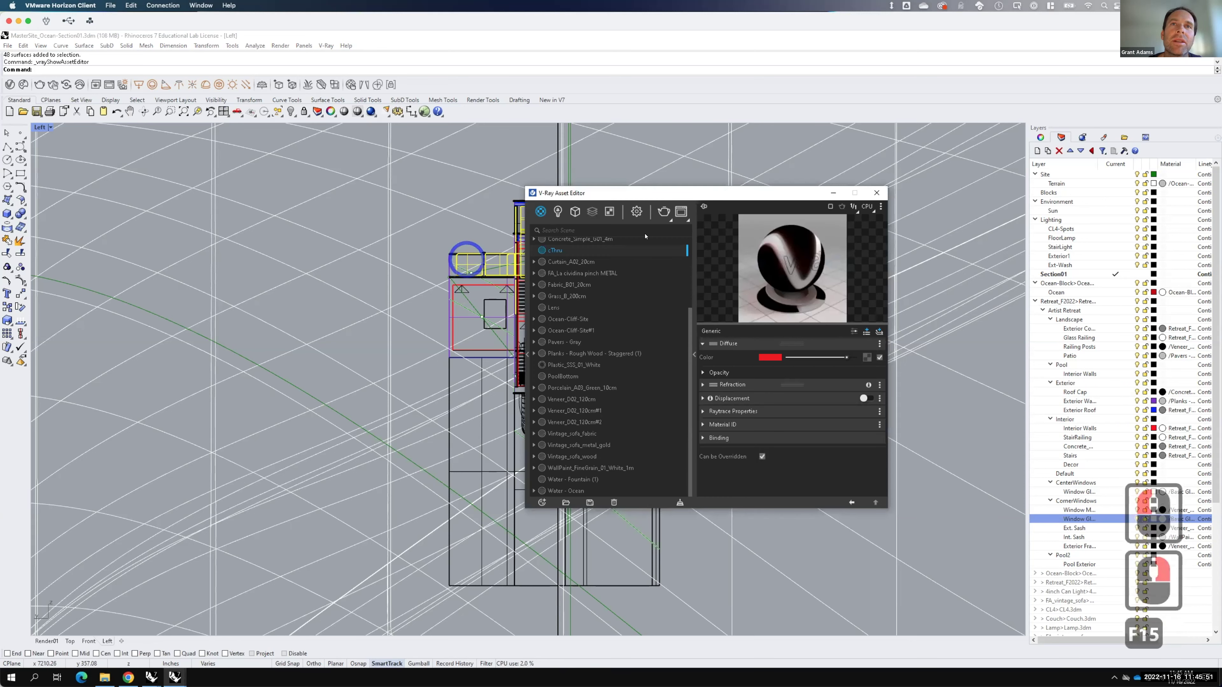
pyautogui.click(869, 191)
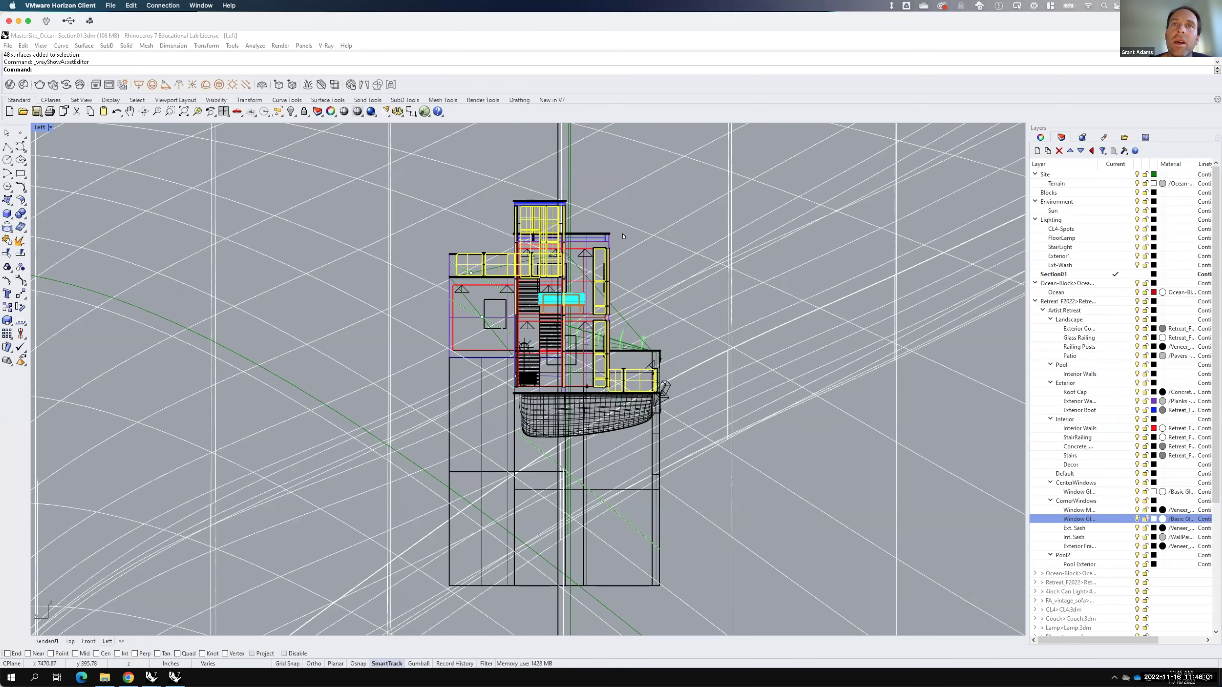
# Step: Switch to the maximized Render01 viewport and set its display mode to Shaded
pyautogui.doubleClick(41, 128)
pyautogui.doubleClick(547, 127)
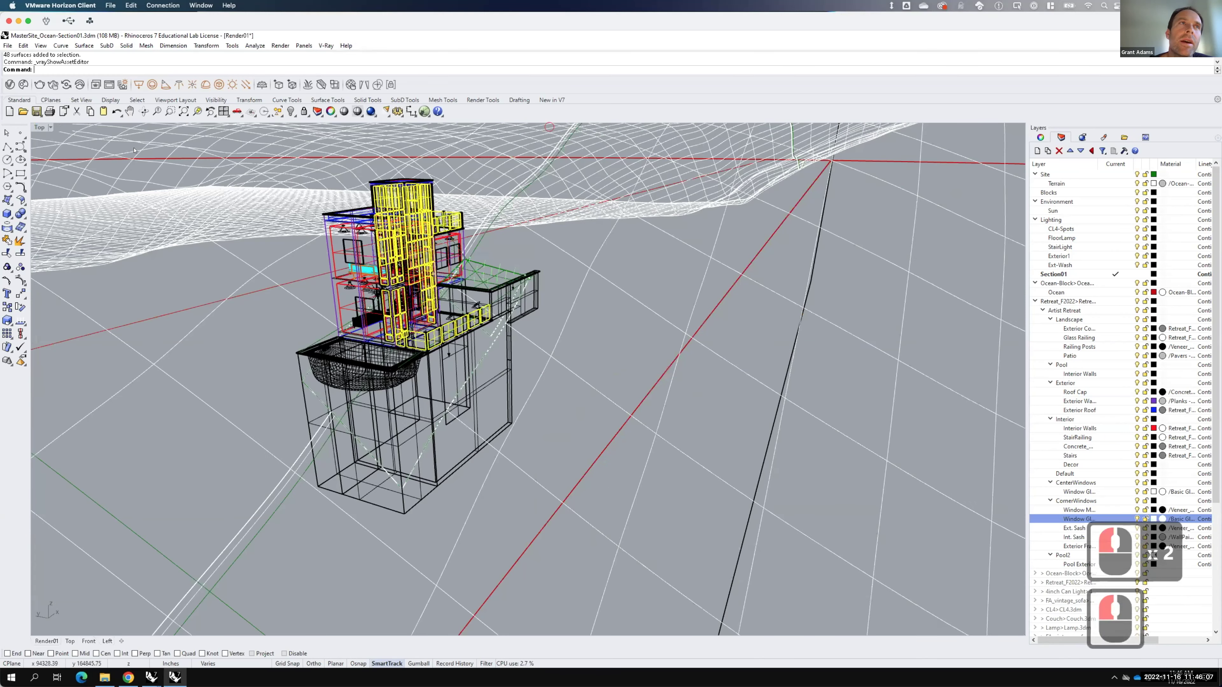
pyautogui.click(69, 127)
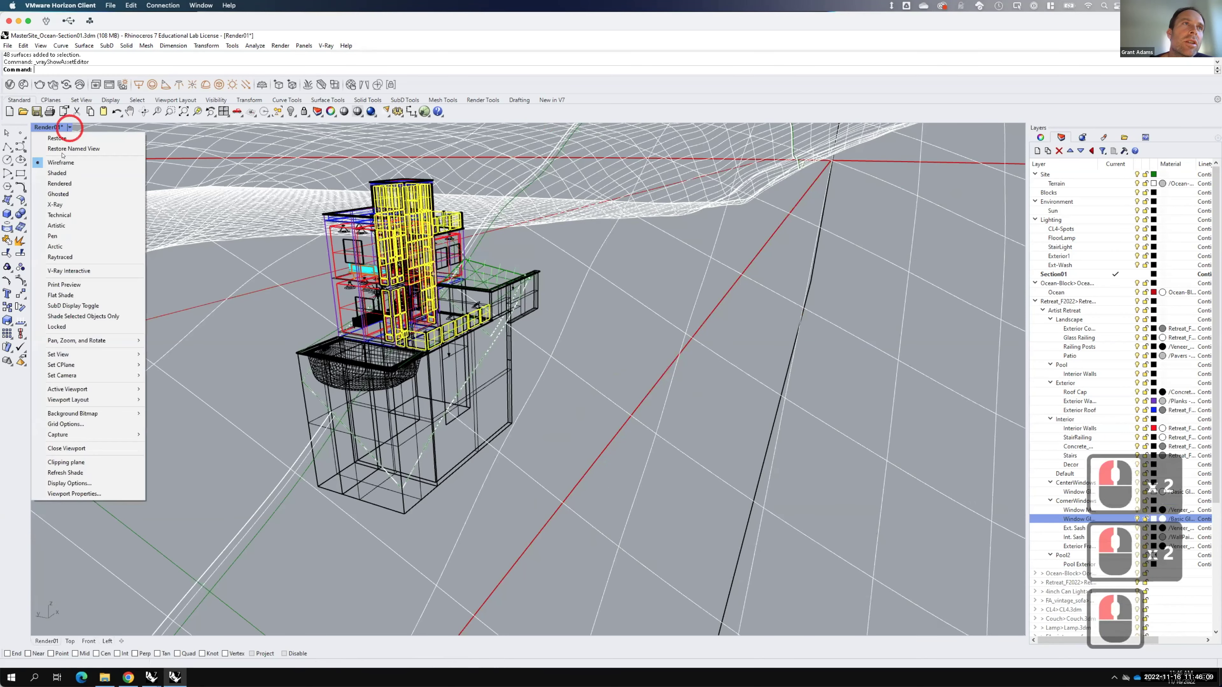
pyautogui.click(61, 173)
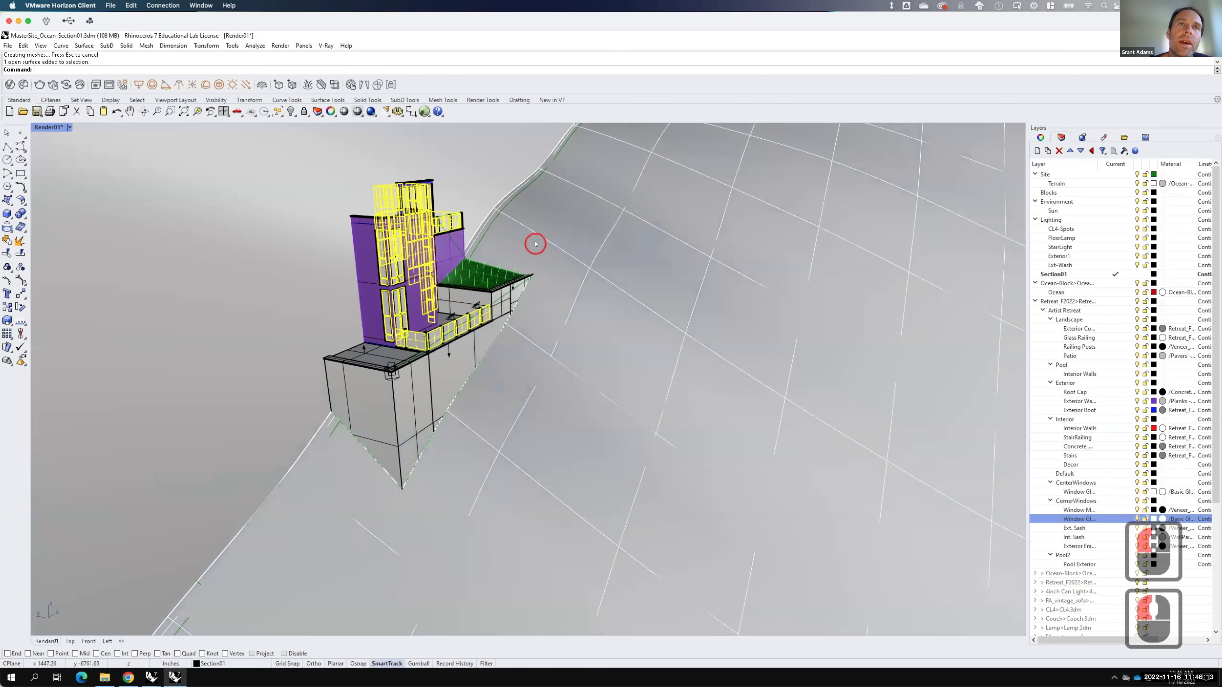
# Step: Select the terrain surface and add the glass railing panels along the lower terrace to the selection
pyautogui.click(480, 259)
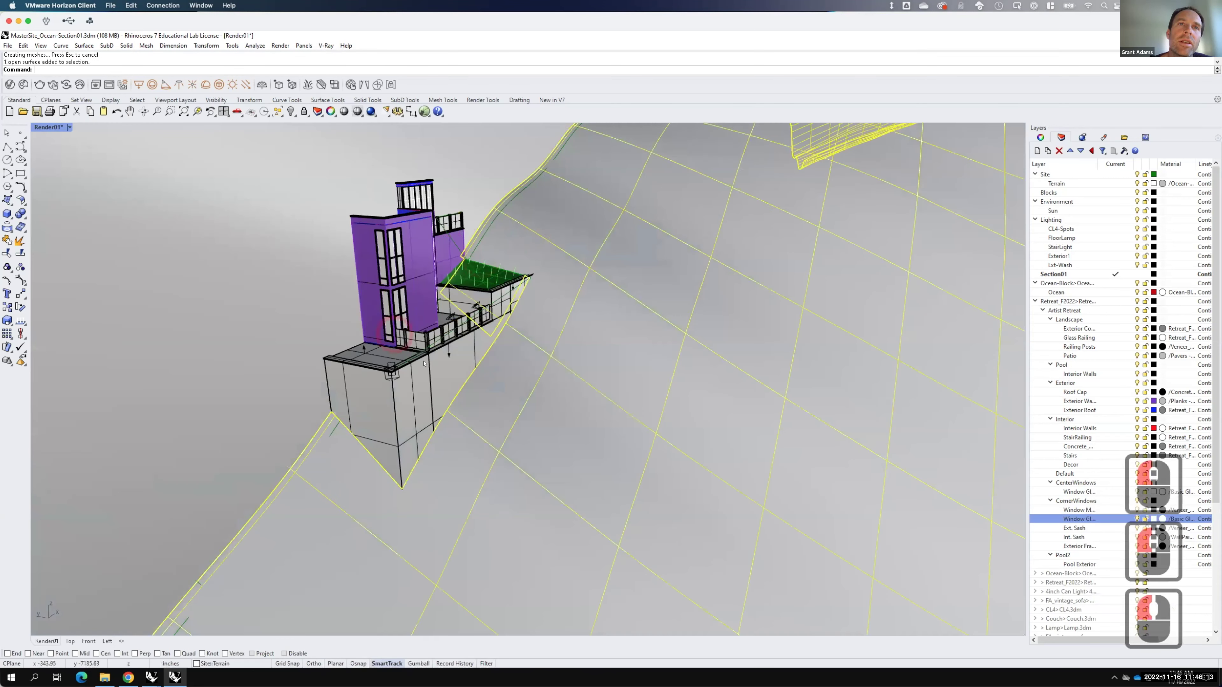
pyautogui.scroll(5, 385, 332)
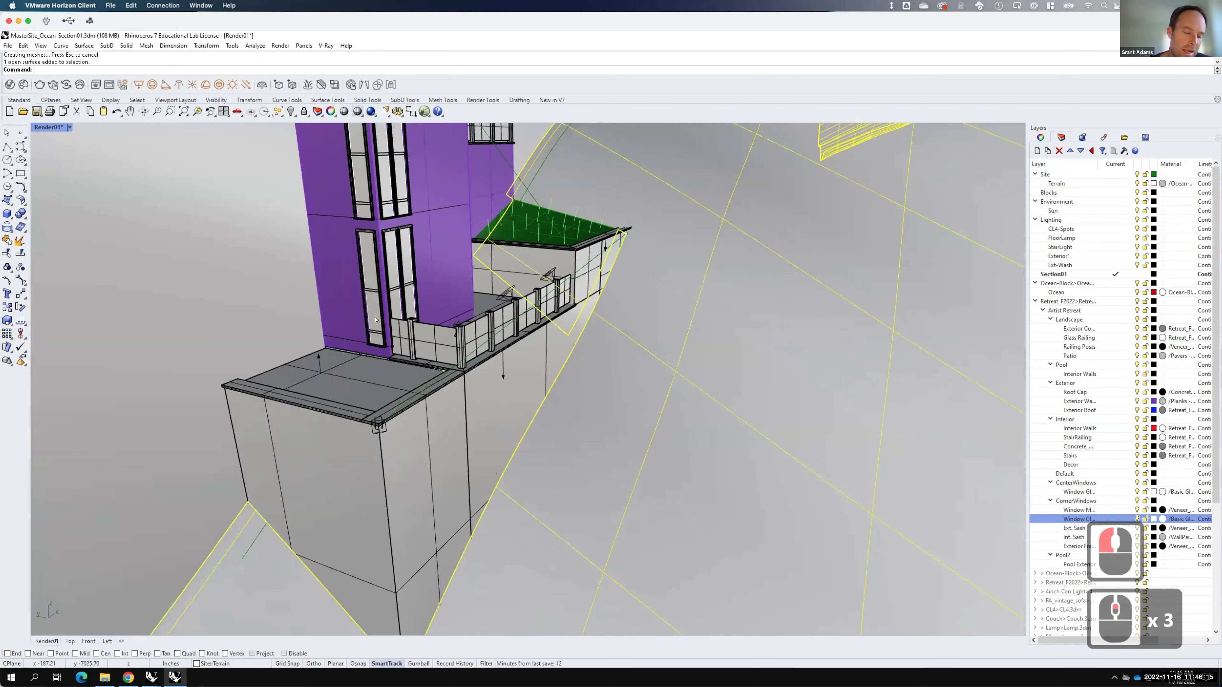
pyautogui.keyDown('shift'); pyautogui.click(397, 334); pyautogui.keyUp('shift')
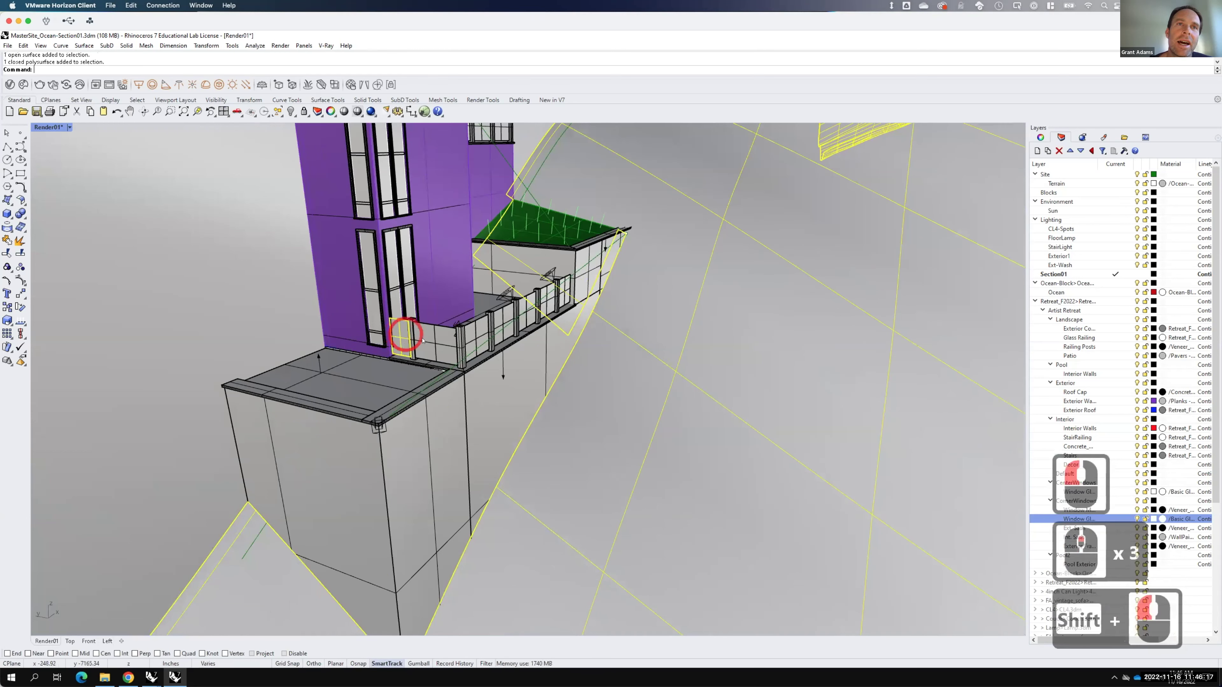
pyautogui.keyDown('shift'); pyautogui.click(435, 333); pyautogui.keyUp('shift')
pyautogui.keyDown('shift'); pyautogui.click(509, 315); pyautogui.keyUp('shift')
pyautogui.keyDown('shift'); pyautogui.click(527, 308); pyautogui.keyUp('shift')
pyautogui.keyDown('shift'); pyautogui.click(546, 292); pyautogui.keyUp('shift')
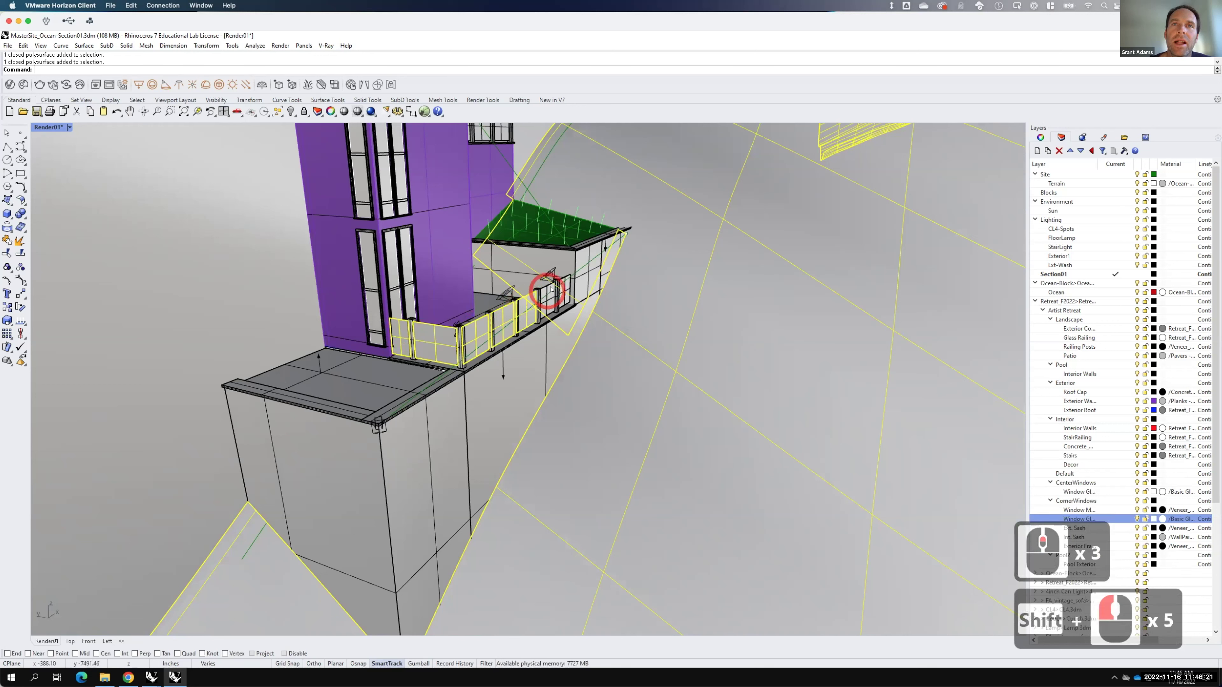
pyautogui.keyDown('shift'); pyautogui.click(553, 288); pyautogui.keyUp('shift')
pyautogui.keyDown('shift'); pyautogui.click(566, 288); pyautogui.keyUp('shift')
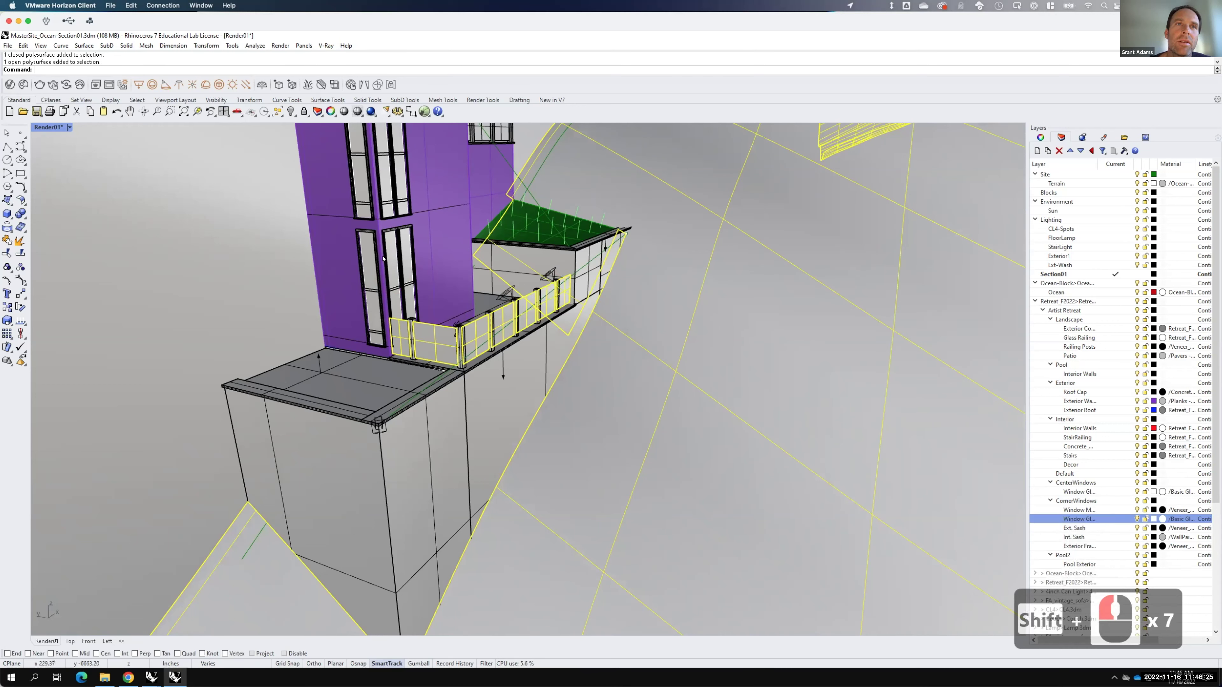
# Step: Add the glass panes of the narrow lower corner window on the purple tower to the selection
pyautogui.keyDown('shift'); pyautogui.click(383, 271); pyautogui.keyUp('shift')
pyautogui.keyDown('shift'); pyautogui.click(387, 287); pyautogui.keyUp('shift')
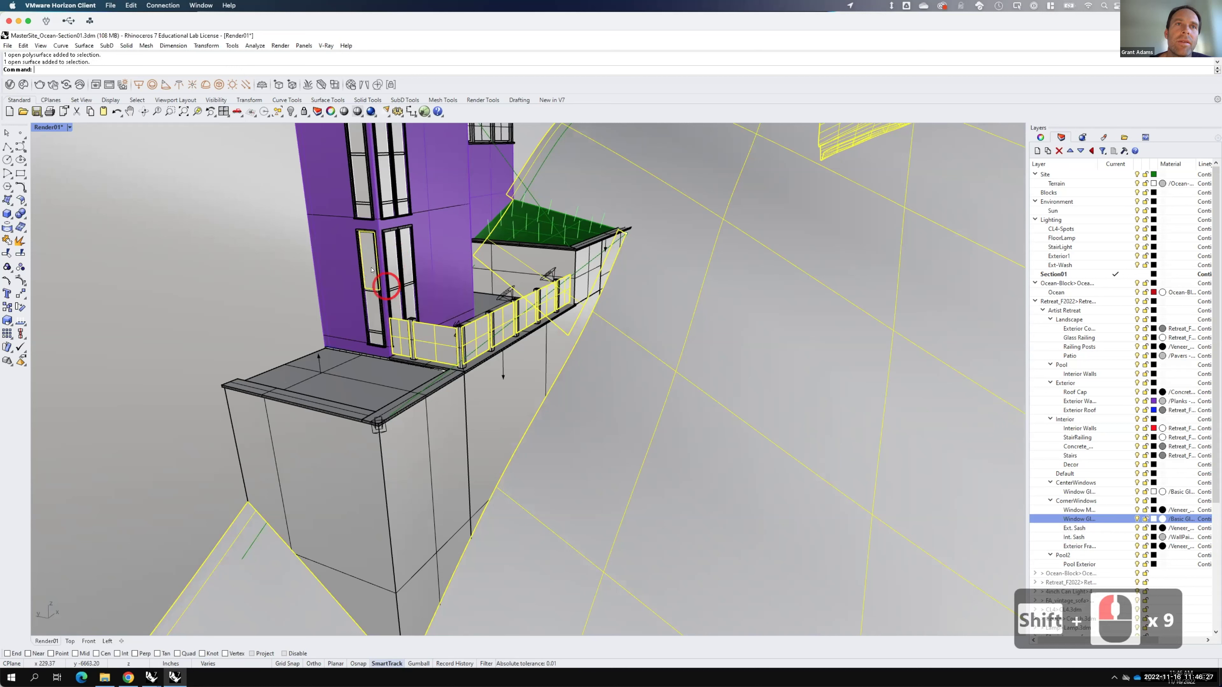
pyautogui.keyDown('shift'); pyautogui.click(373, 275); pyautogui.keyUp('shift')
pyautogui.keyDown('shift'); pyautogui.click(376, 304); pyautogui.keyUp('shift')
pyautogui.keyDown('shift'); pyautogui.click(376, 304); pyautogui.keyUp('shift')
pyautogui.keyDown('shift'); pyautogui.click(396, 329); pyautogui.keyUp('shift')
pyautogui.keyDown('shift'); pyautogui.click(378, 316); pyautogui.keyUp('shift')
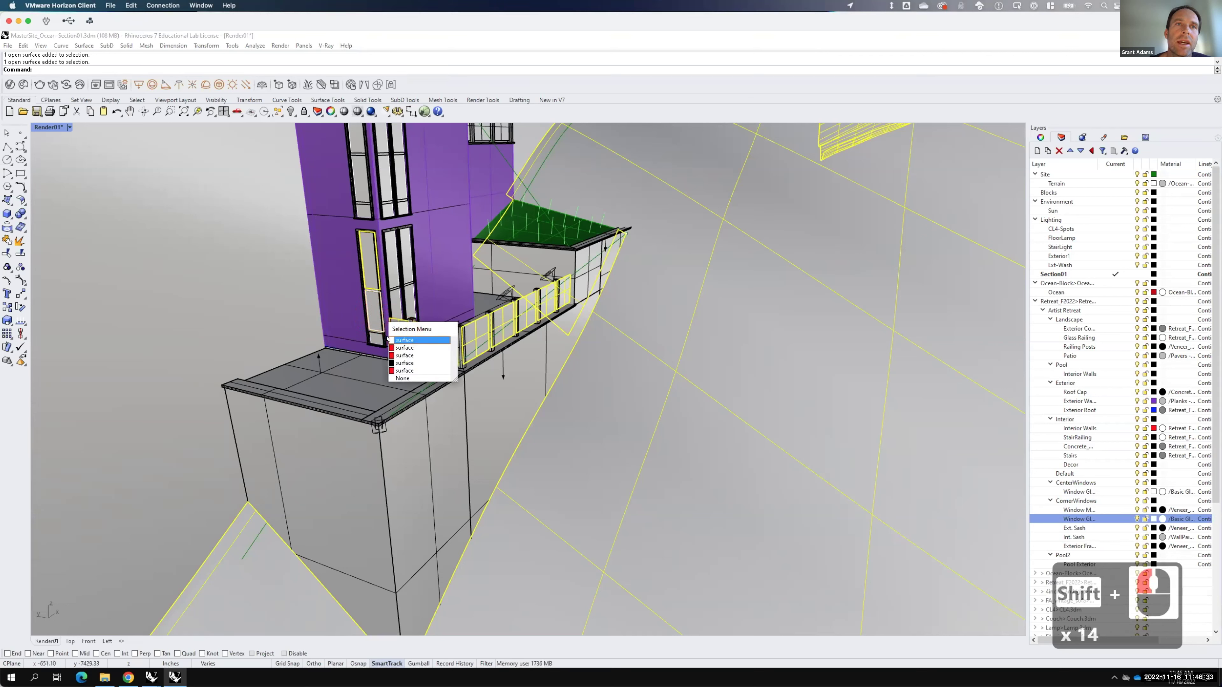
pyautogui.keyDown('shift'); pyautogui.click(403, 340); pyautogui.keyUp('shift')
pyautogui.keyDown('shift'); pyautogui.click(403, 357); pyautogui.keyUp('shift')
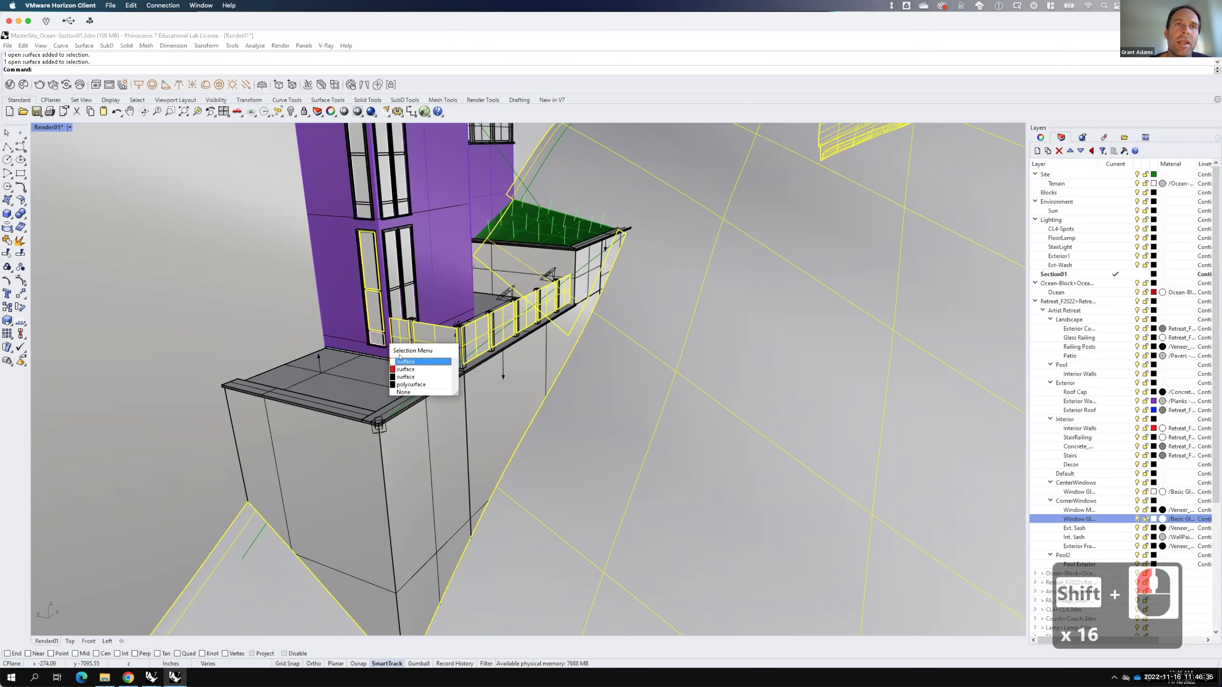
pyautogui.keyDown('shift'); pyautogui.click(402, 361); pyautogui.keyUp('shift')
pyautogui.keyDown('shift'); pyautogui.click(400, 343); pyautogui.keyUp('shift')
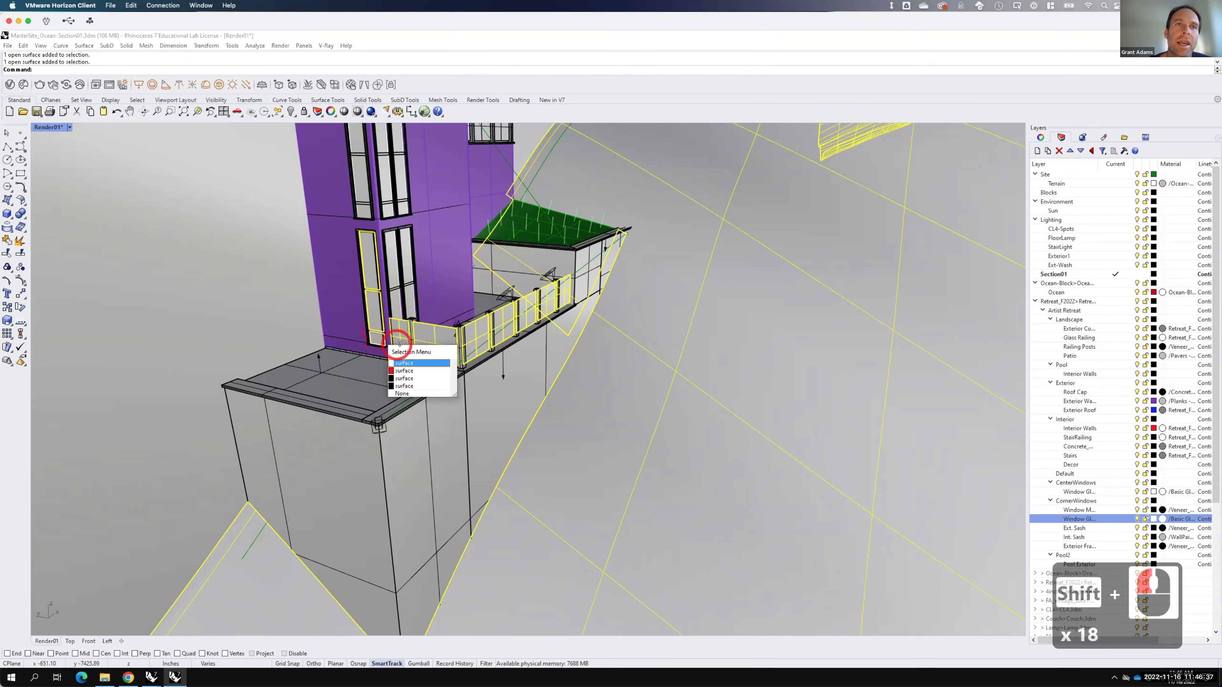
pyautogui.keyDown('shift'); pyautogui.click(403, 363); pyautogui.keyUp('shift')
# Step: Add the glass surfaces of the lower window just around the tower's corner to the selection
pyautogui.keyDown('shift'); pyautogui.click(397, 278); pyautogui.keyUp('shift')
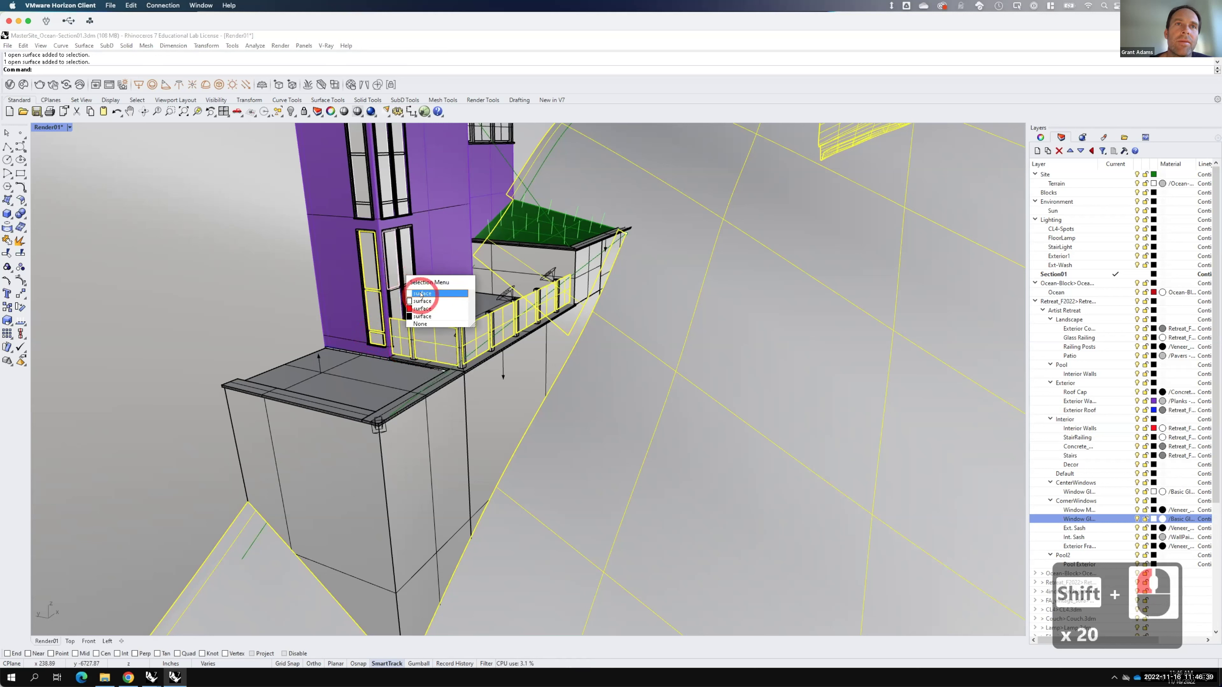
pyautogui.keyDown('shift'); pyautogui.click(410, 293); pyautogui.keyUp('shift')
pyautogui.keyDown('shift'); pyautogui.click(393, 264); pyautogui.keyUp('shift')
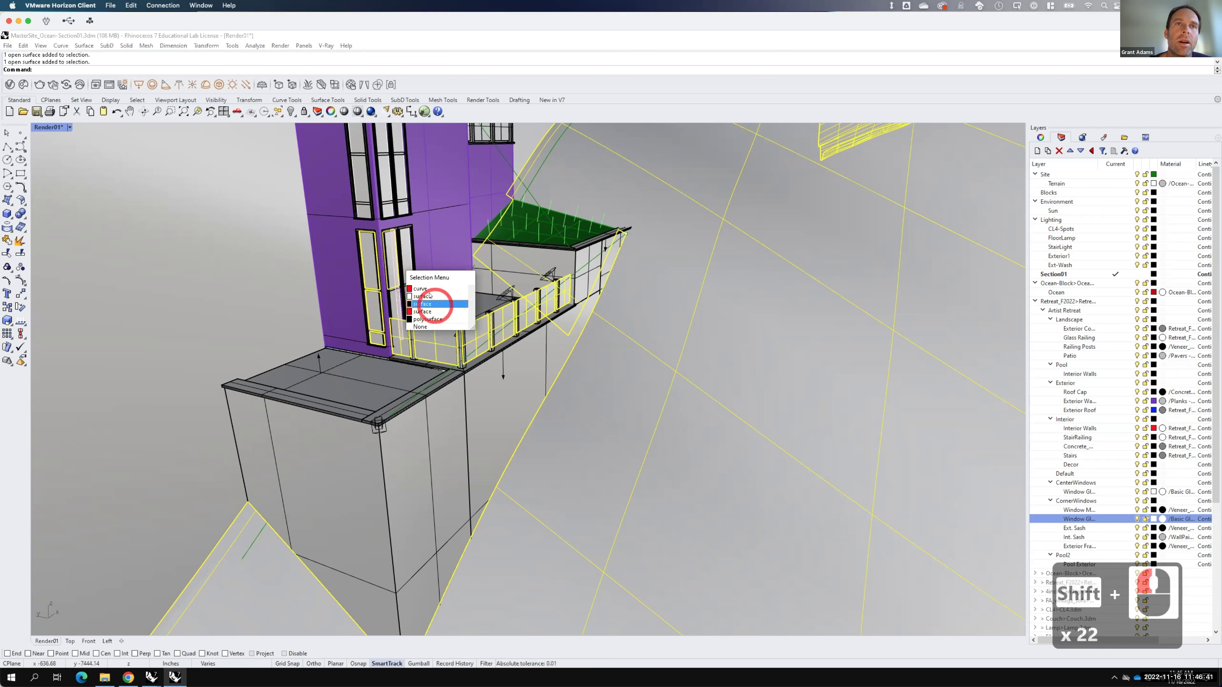
pyautogui.keyDown('shift'); pyautogui.click(425, 296); pyautogui.keyUp('shift')
pyautogui.keyDown('shift'); pyautogui.click(388, 256); pyautogui.keyUp('shift')
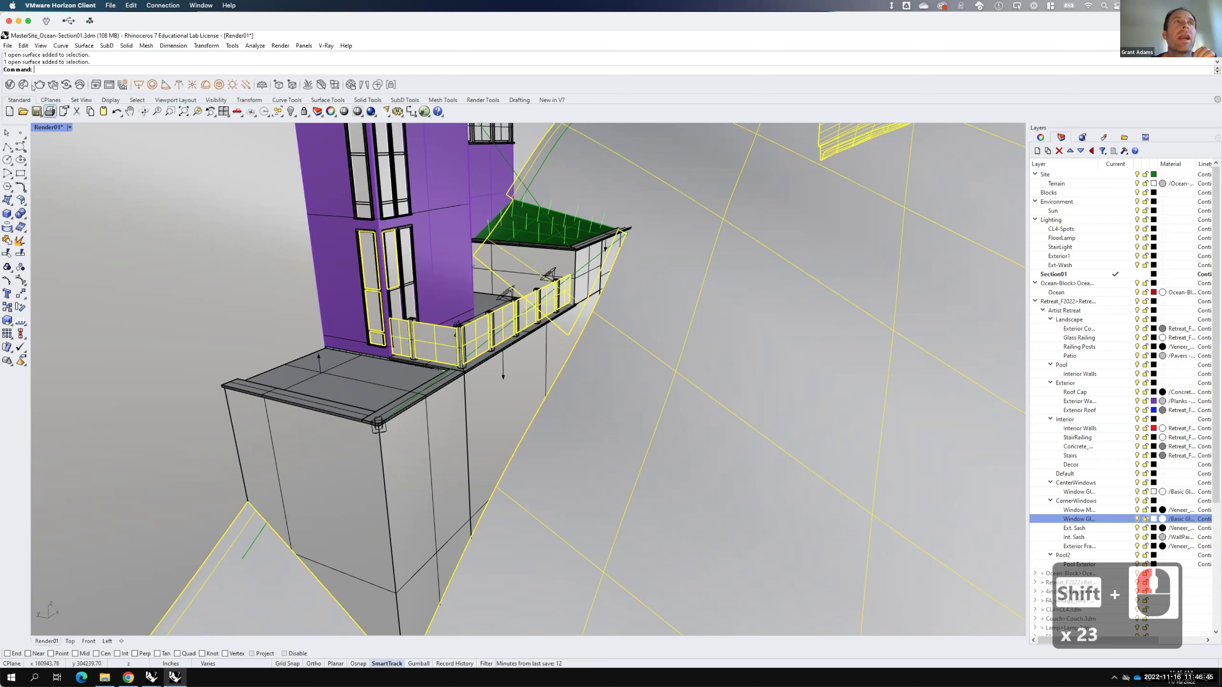
# Step: Create a new Generic material in the V-Ray Asset Editor and name it Transparent
pyautogui.click(10, 85)
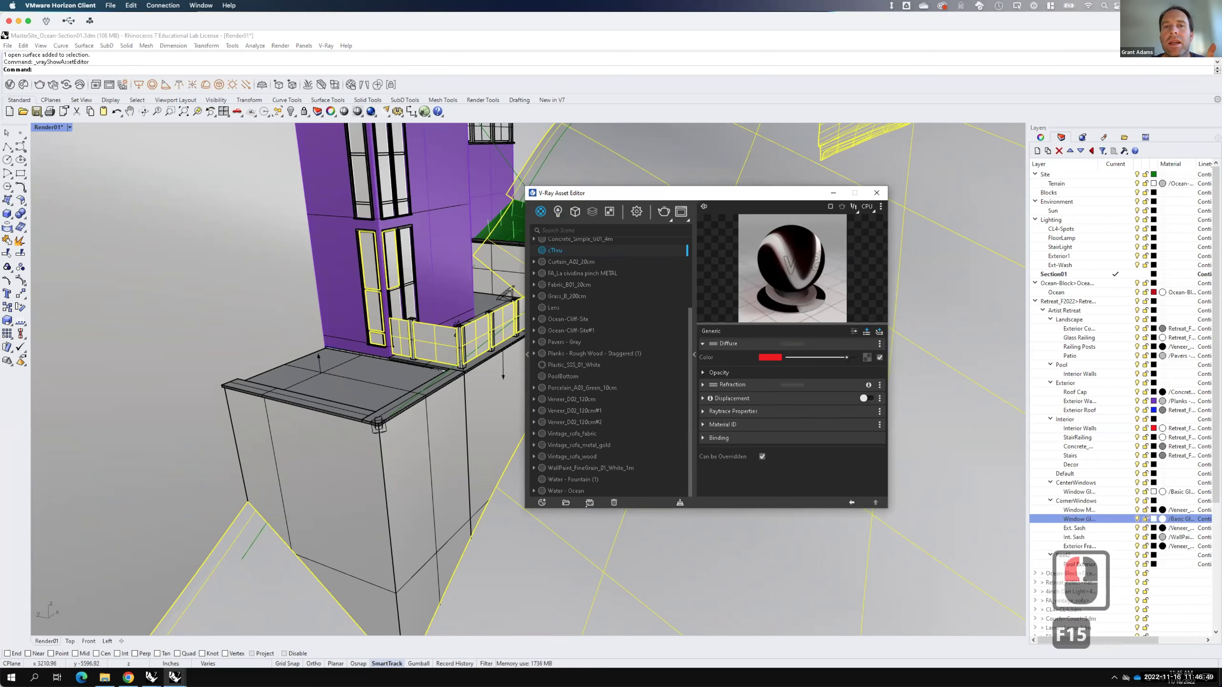
pyautogui.click(542, 502)
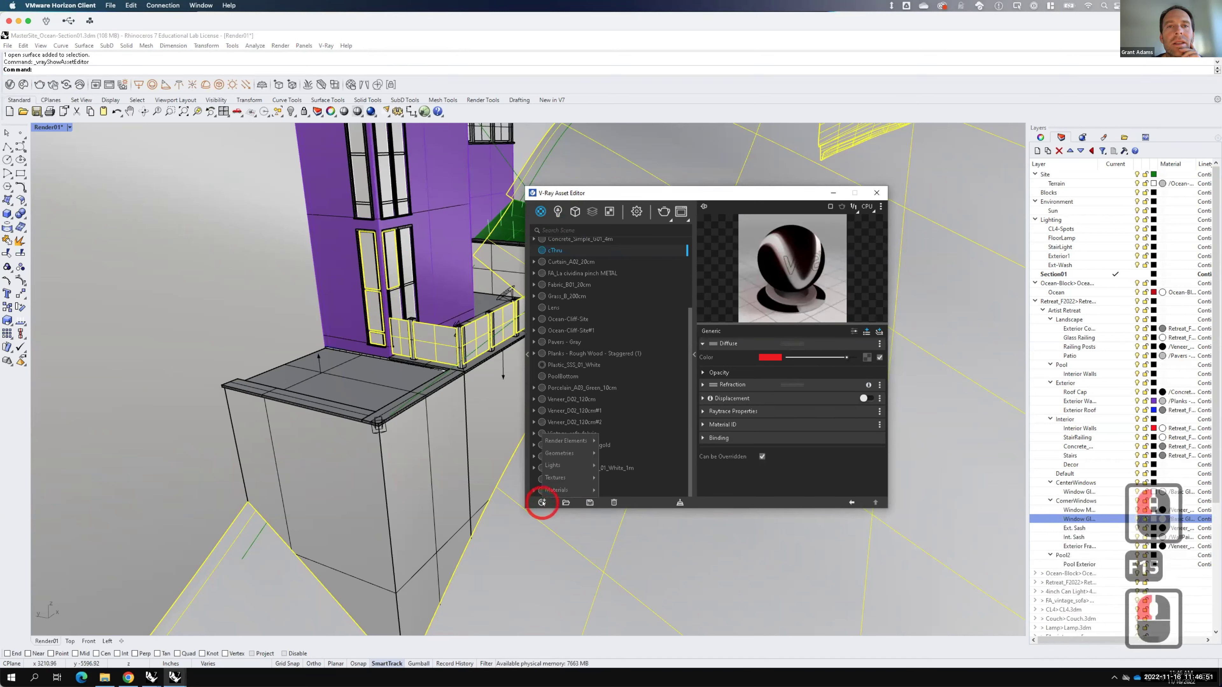
pyautogui.moveTo(556, 489)
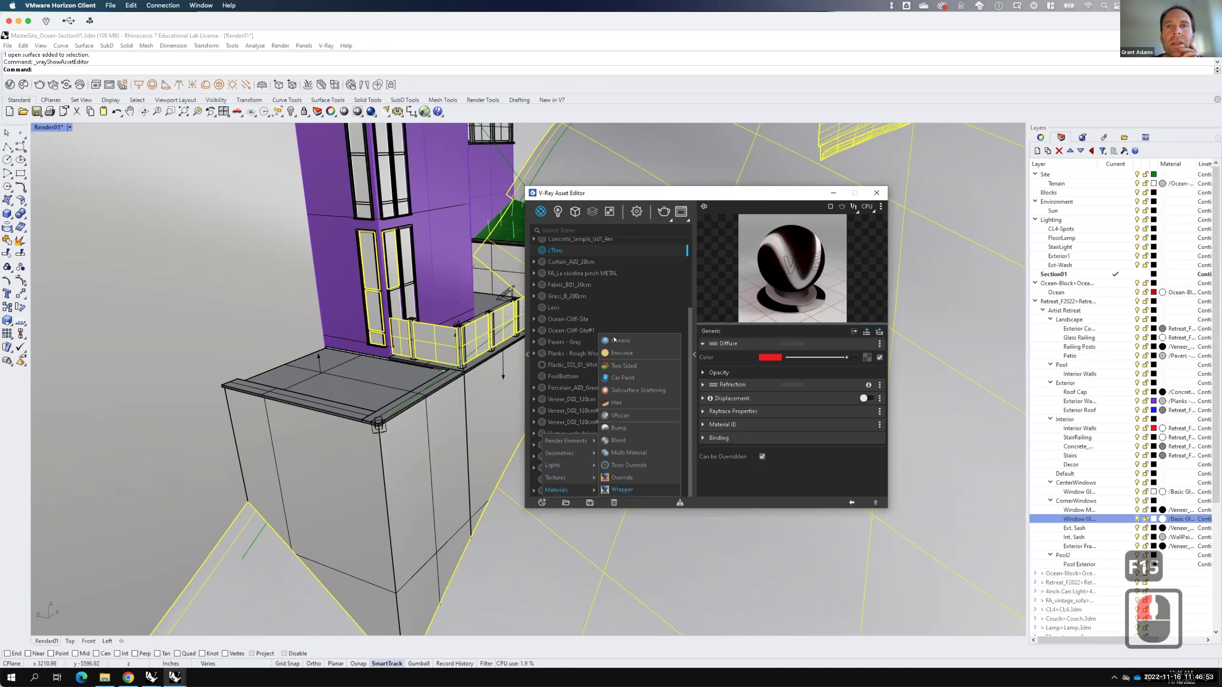
pyautogui.click(615, 340)
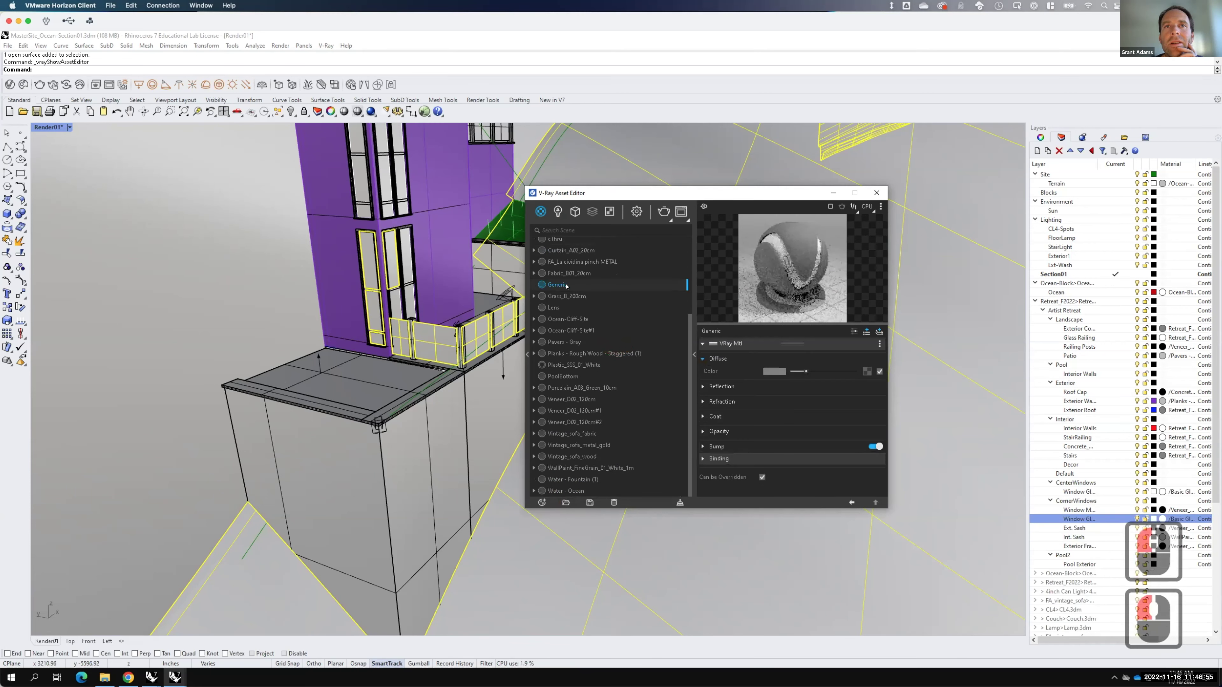
pyautogui.click(560, 285)
pyautogui.doubleClick(560, 284)
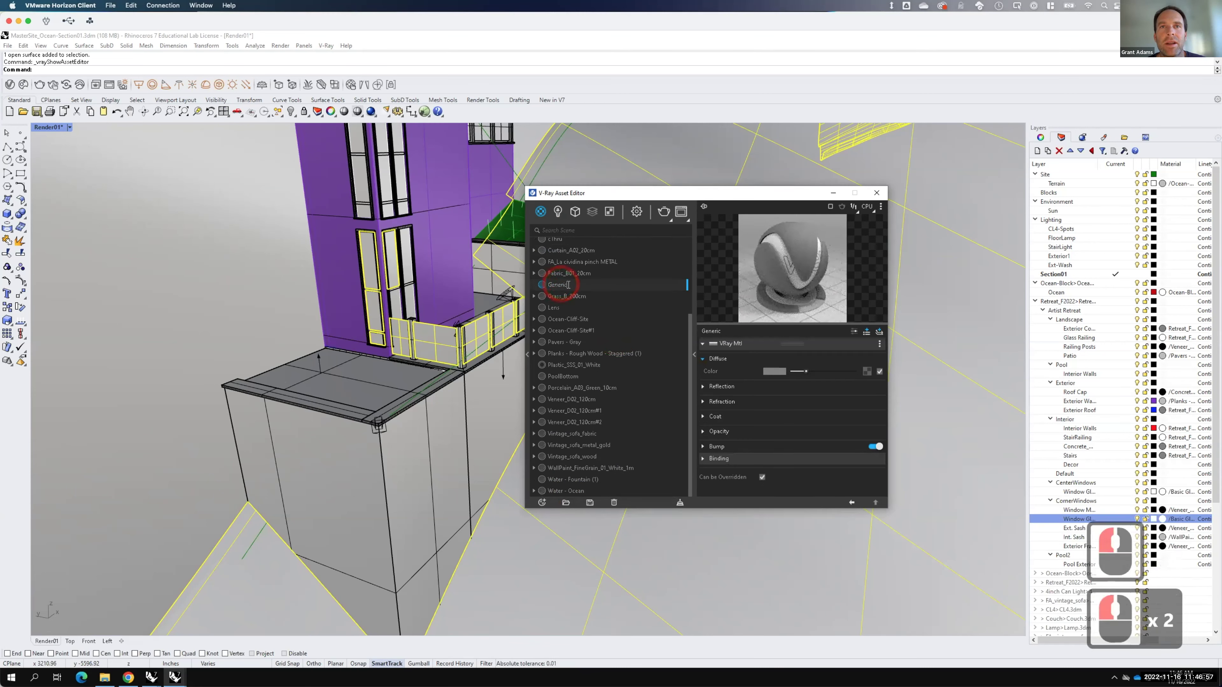
pyautogui.write('Transparent')
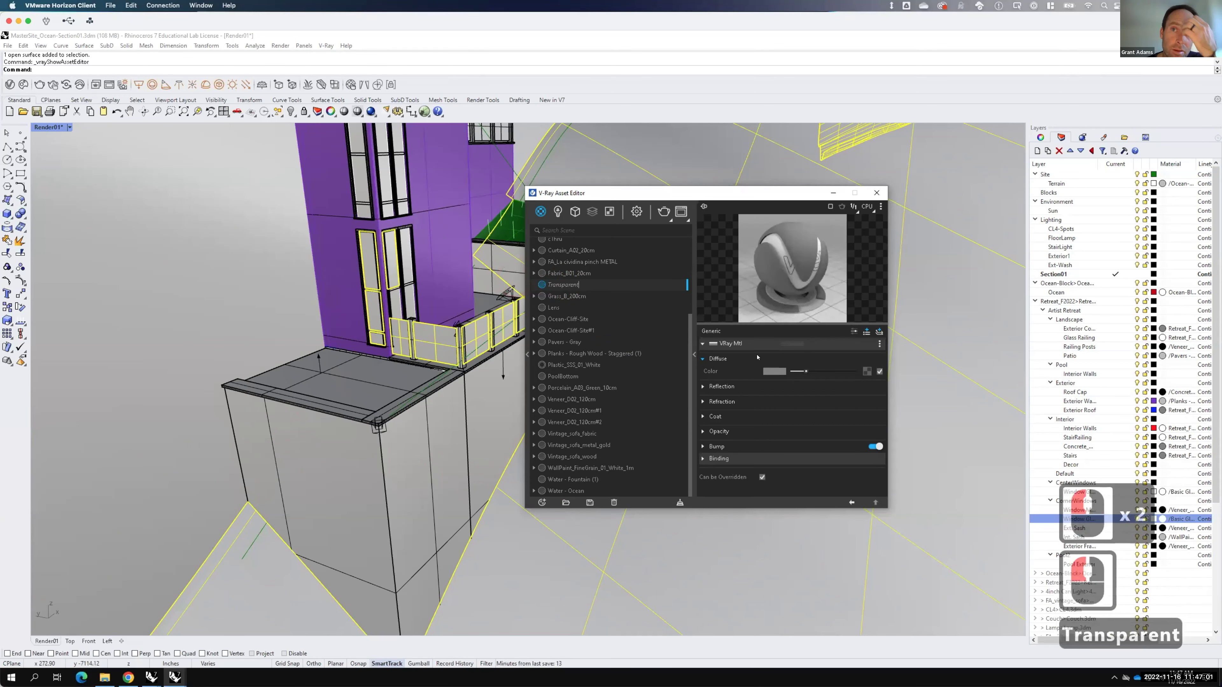
# Step: Set the Transparent material's opacity to 0 and apply it to the selected objects
pyautogui.click(720, 427)
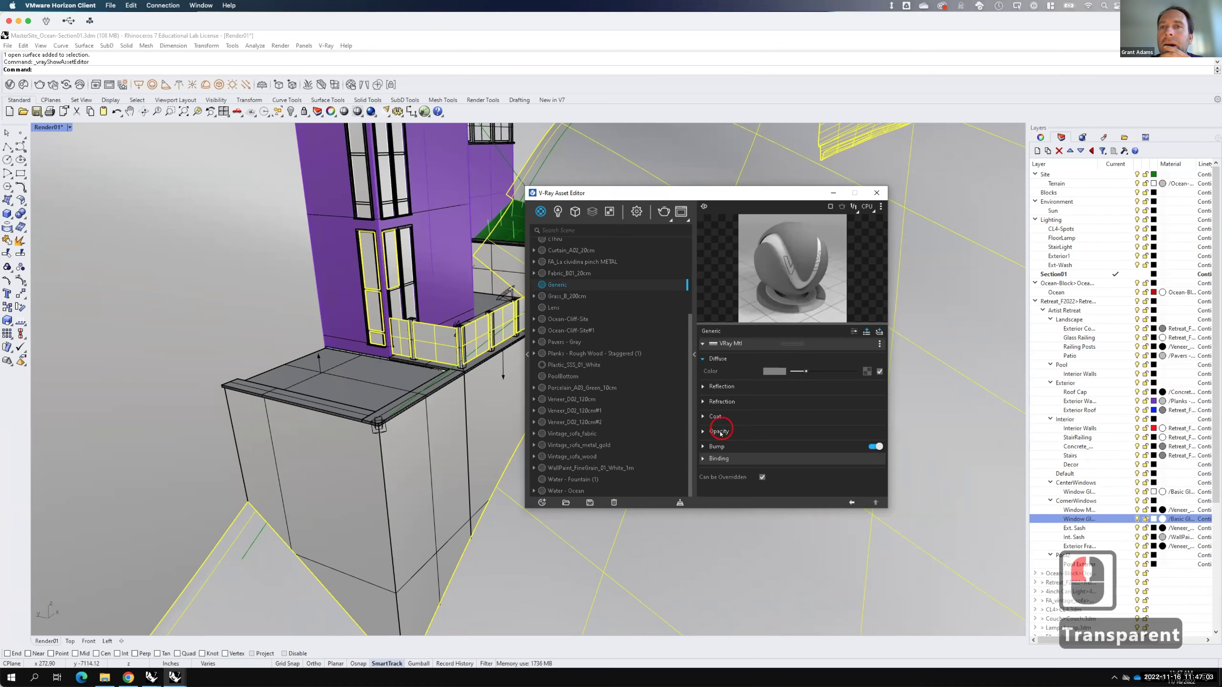
pyautogui.click(717, 432)
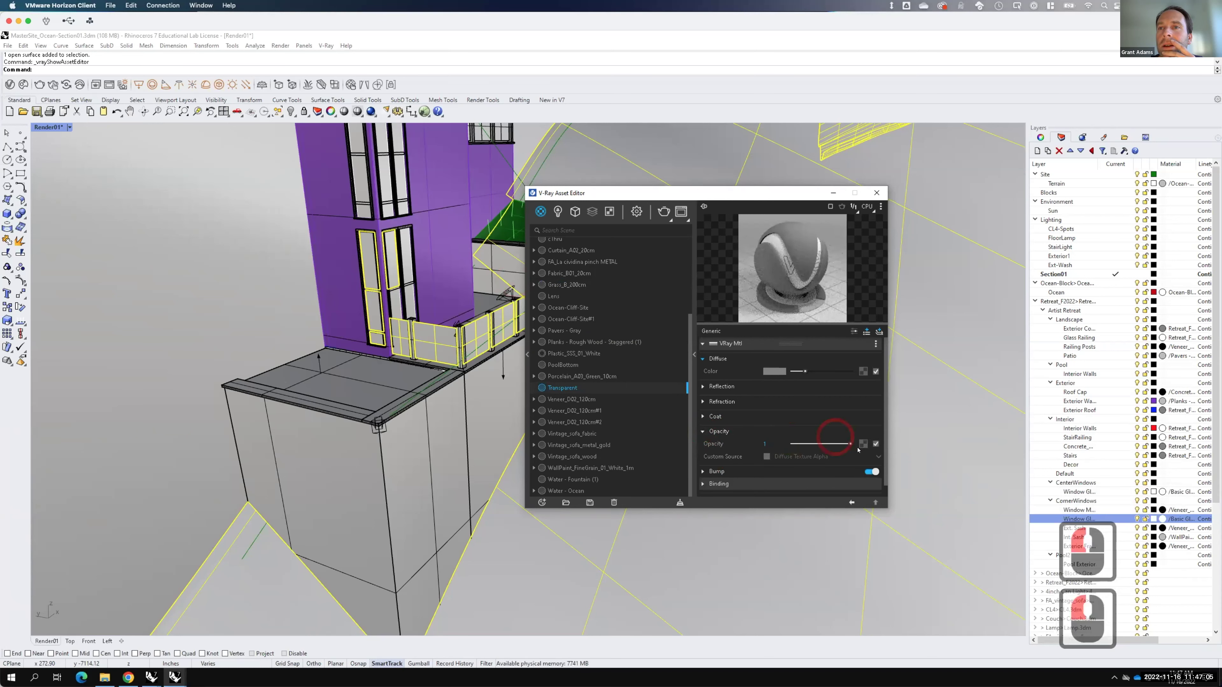
pyautogui.moveTo(851, 445); pyautogui.dragTo(720, 445)
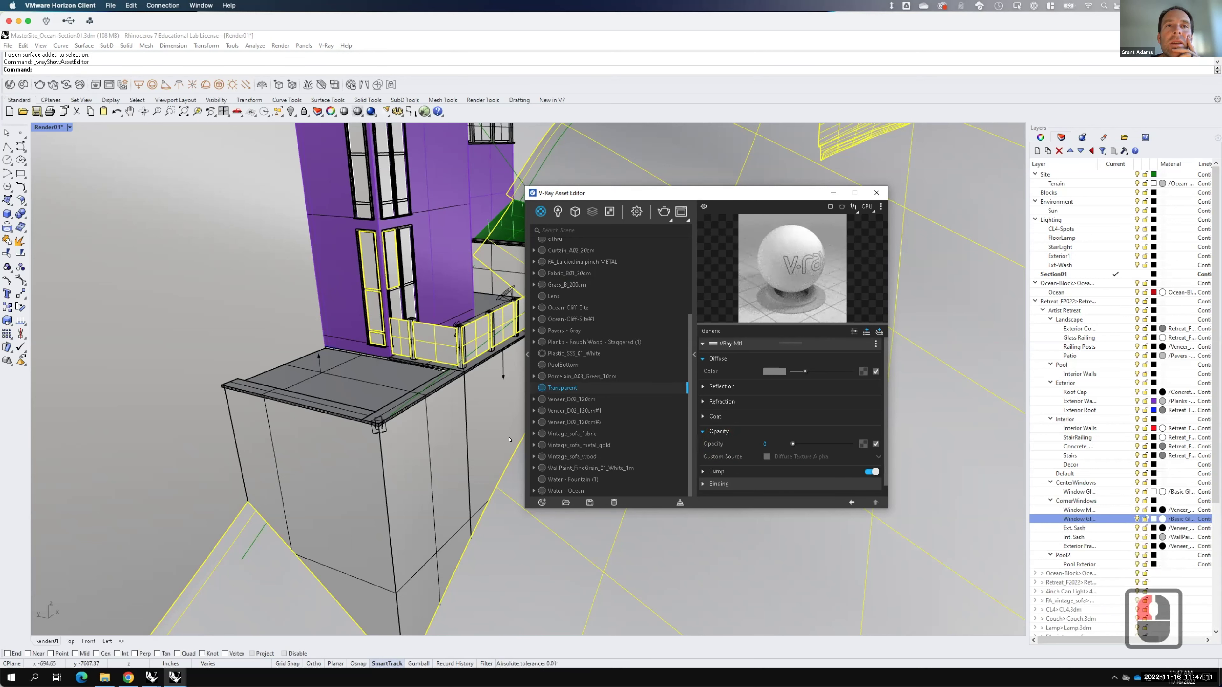
pyautogui.rightClick(567, 389)
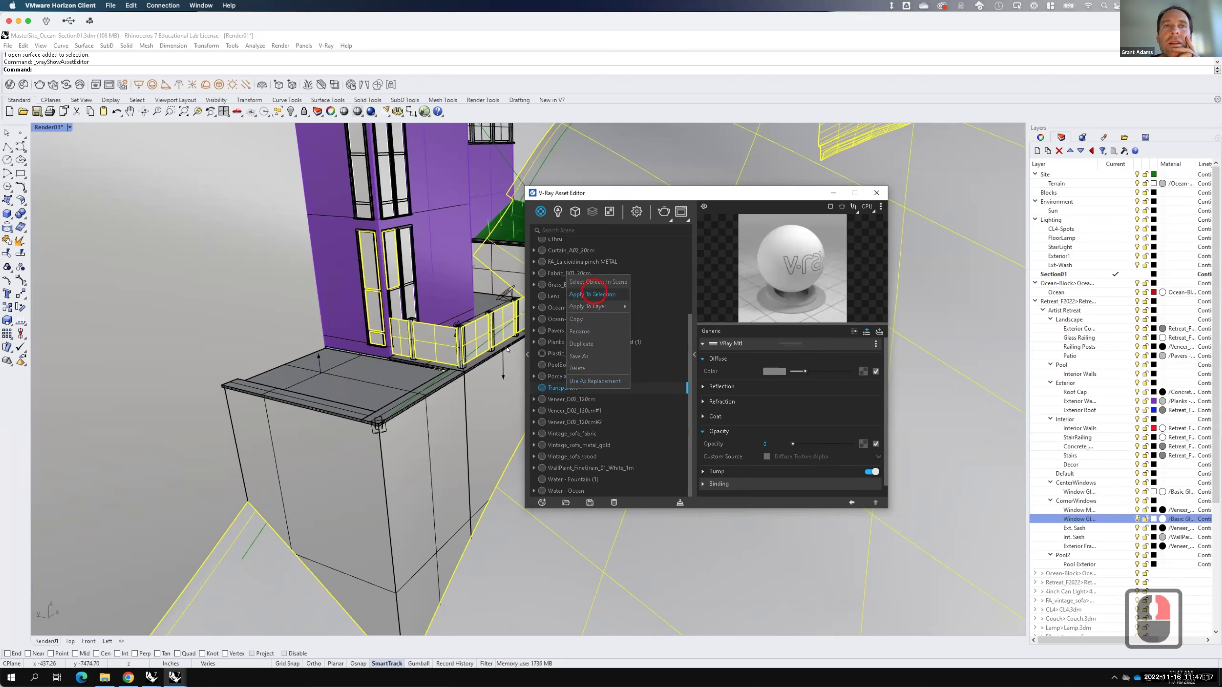
pyautogui.click(593, 294)
# Step: Select the terrain surface, try to assign the CThru material to it, and close the V-Ray Asset Editor
pyautogui.click(505, 531)
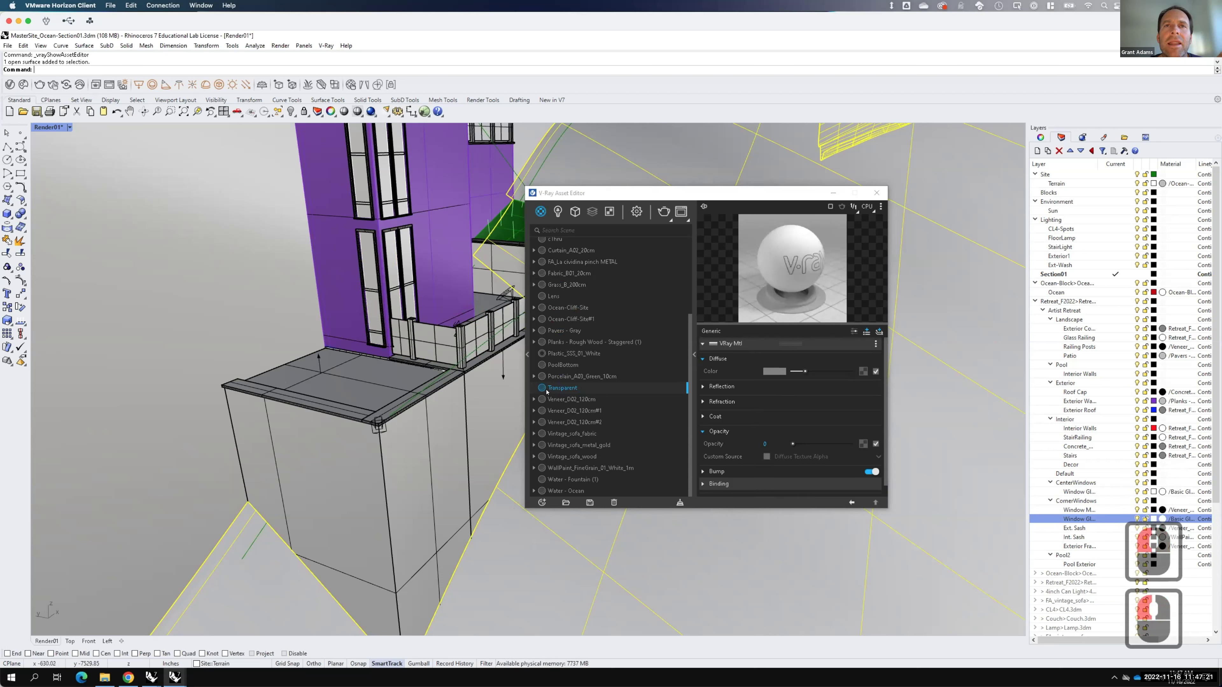
pyautogui.rightClick(562, 242)
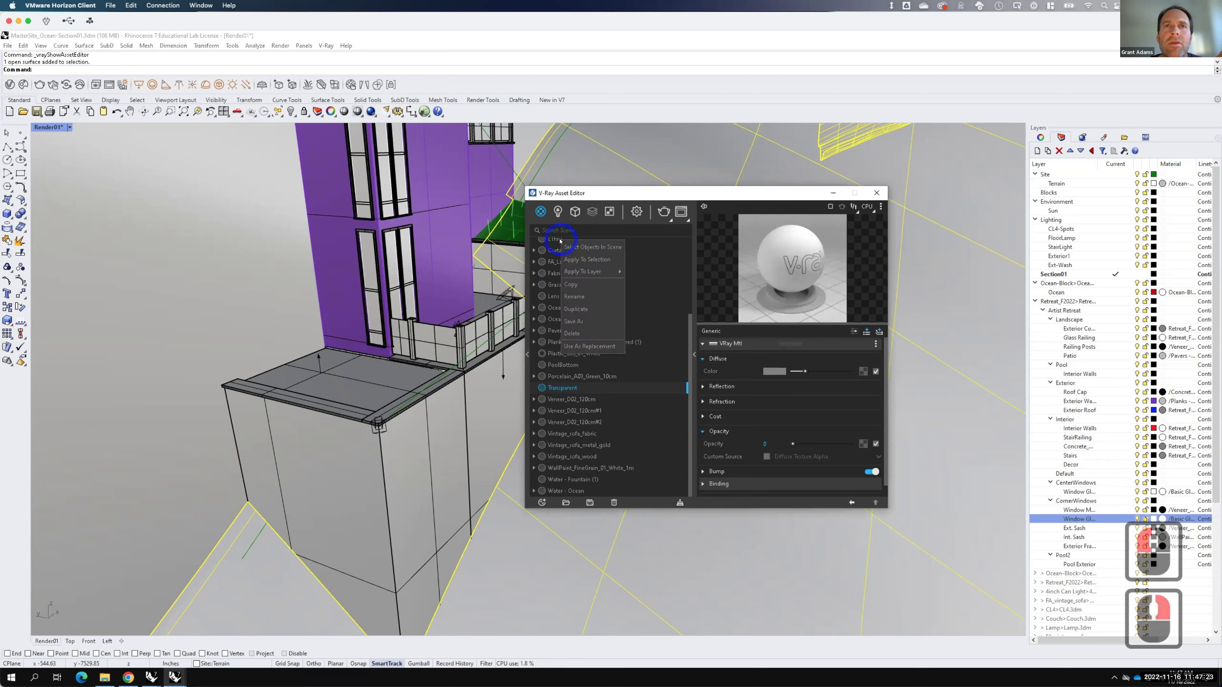
pyautogui.moveTo(600, 271)
pyautogui.click(322, 270)
pyautogui.press('Escape')
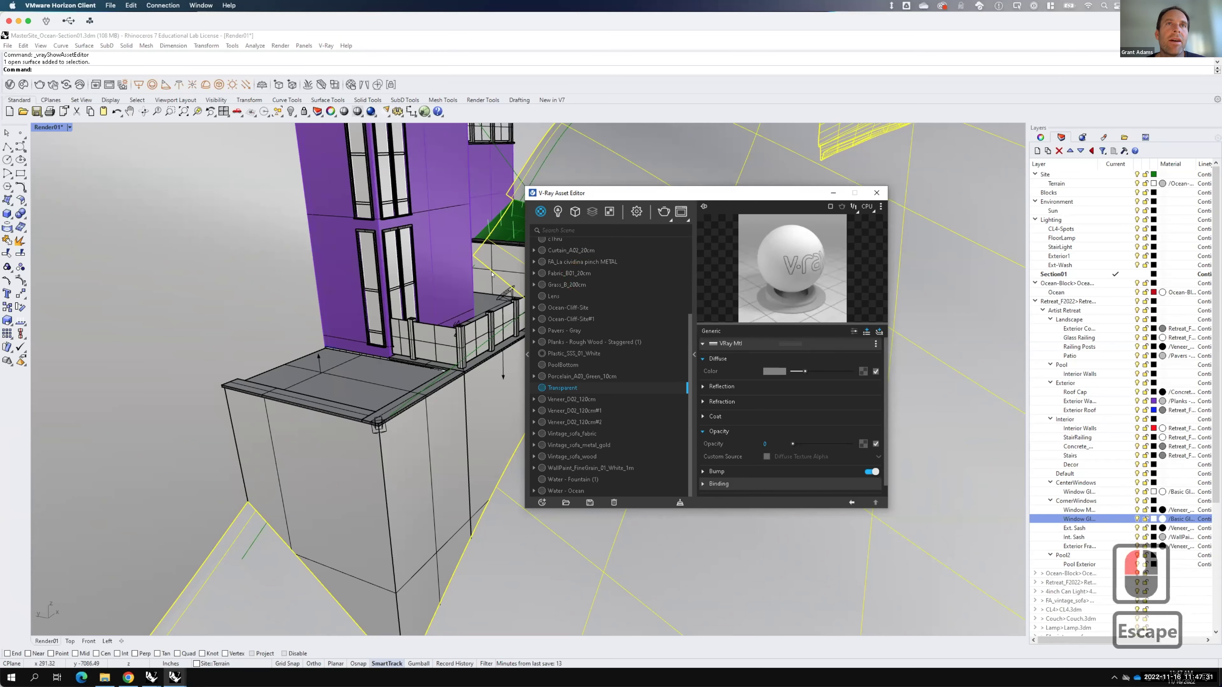
pyautogui.click(876, 193)
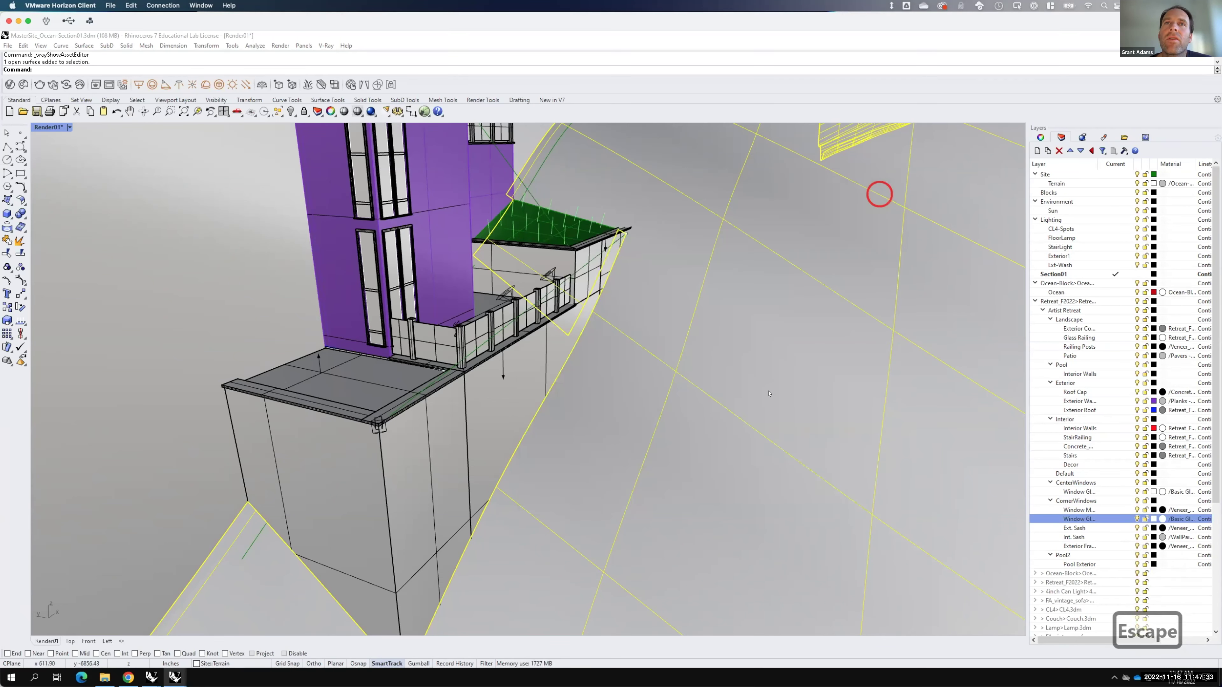
# Step: Frame the house and the sloping terrain from a lower side angle in the Render01 viewport for a test render
pyautogui.scroll(-3, 772, 414)
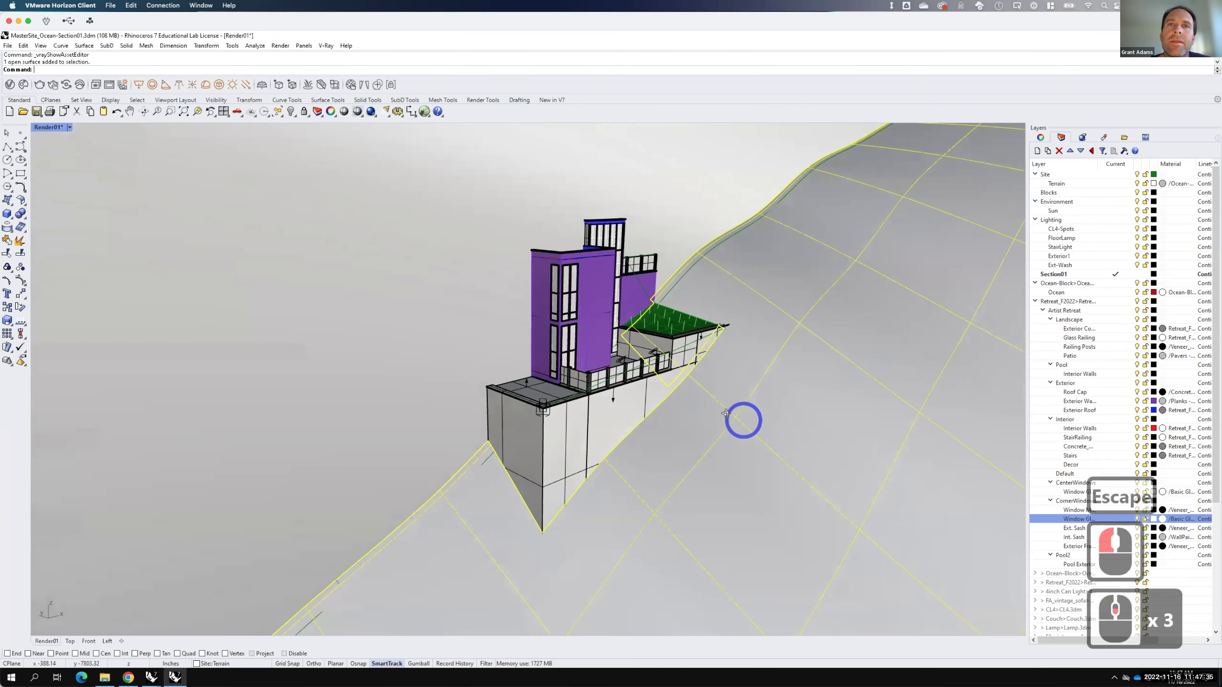
pyautogui.moveTo(693, 417); pyautogui.dragTo(674, 375, button='right')
pyautogui.scroll(1, 605, 317)
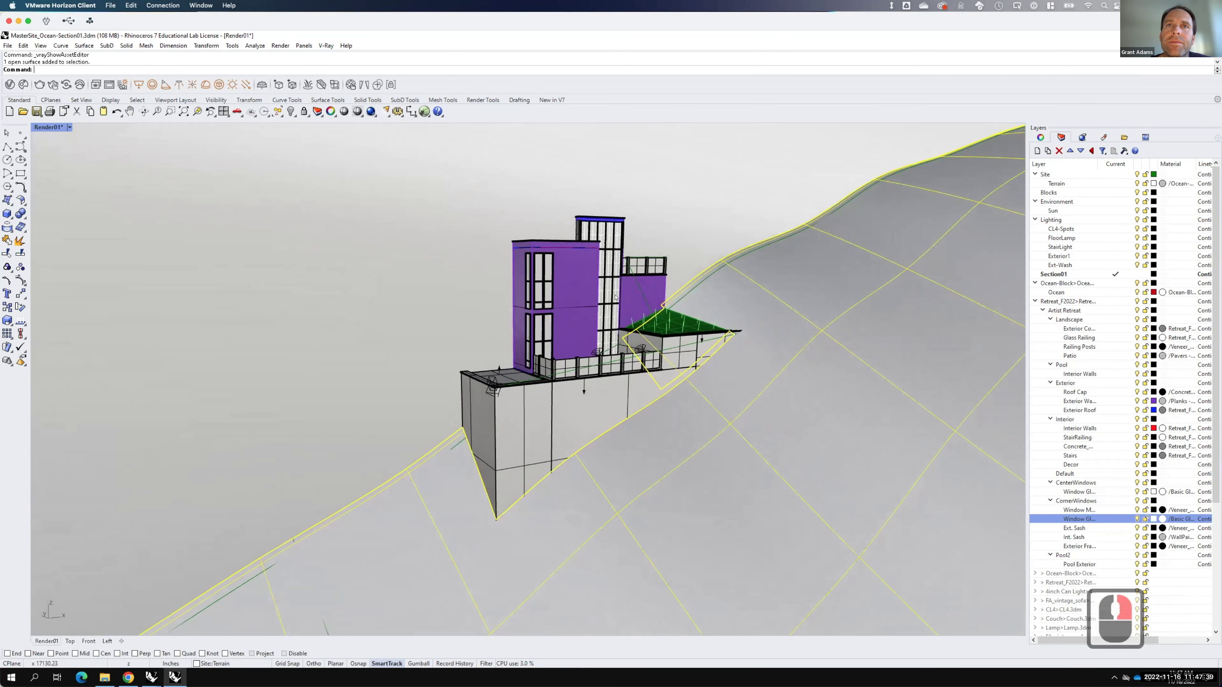
pyautogui.moveTo(589, 390); pyautogui.dragTo(585, 318, button='right')
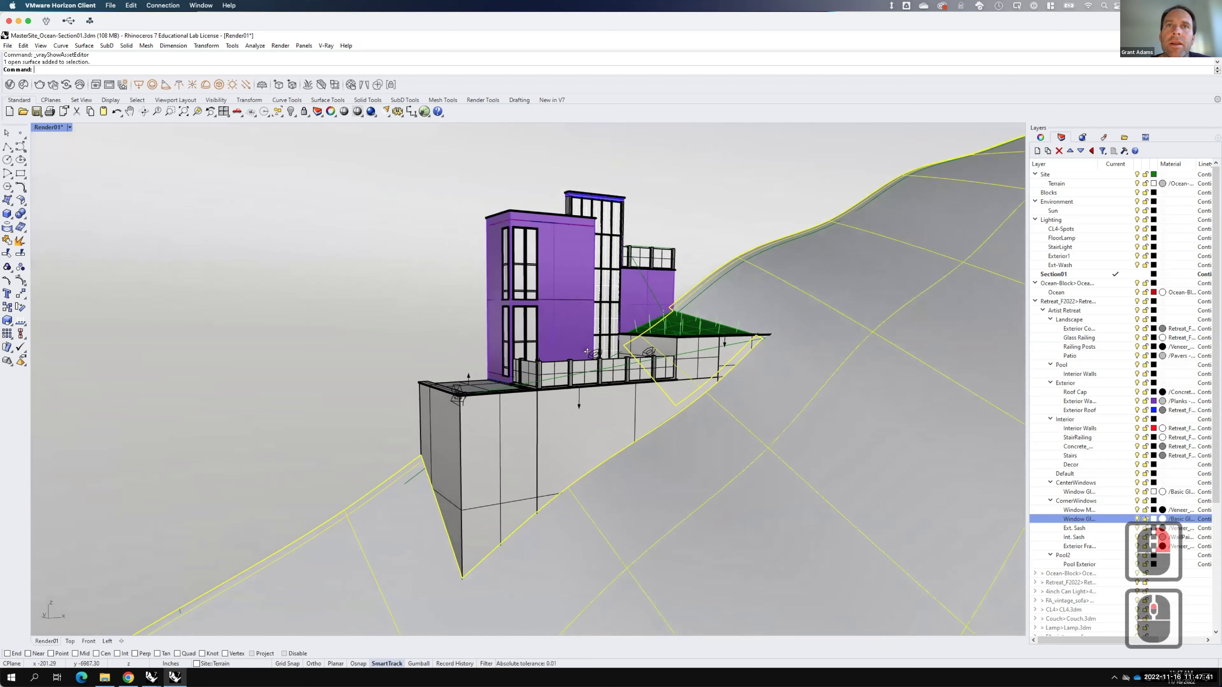
pyautogui.scroll(2, 585, 317)
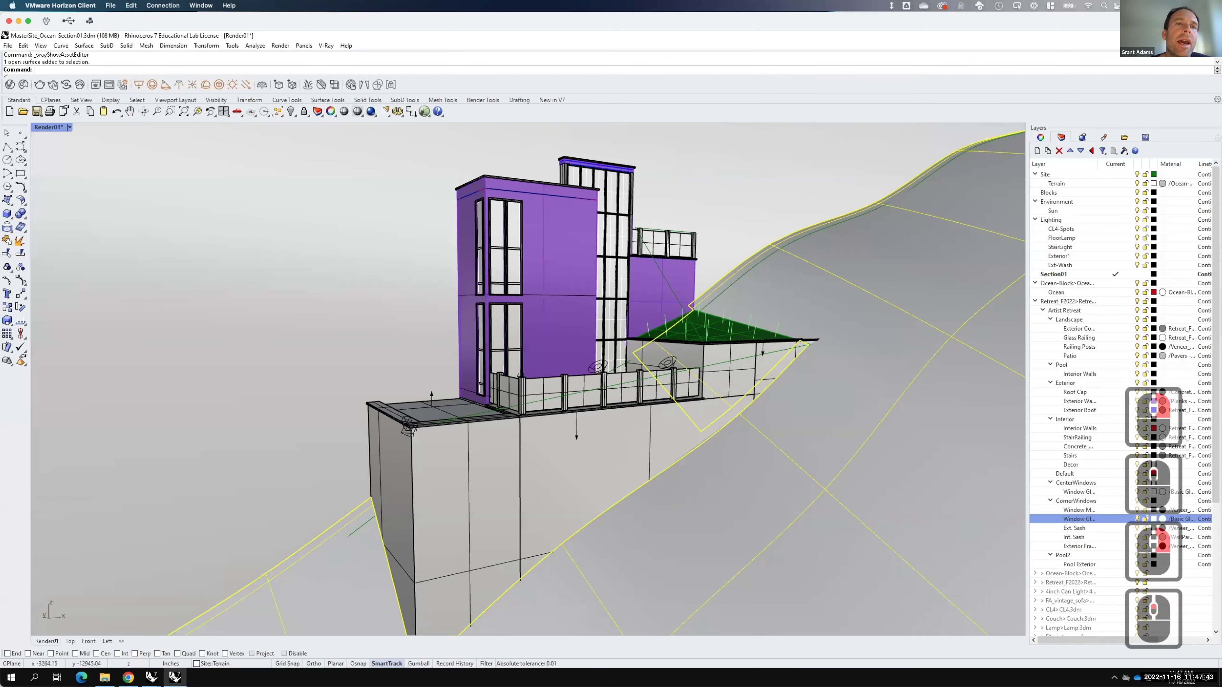
# Step: Load a saved render settings file from the V-Ray Settings folder into the V-Ray render settings
pyautogui.click(8, 84)
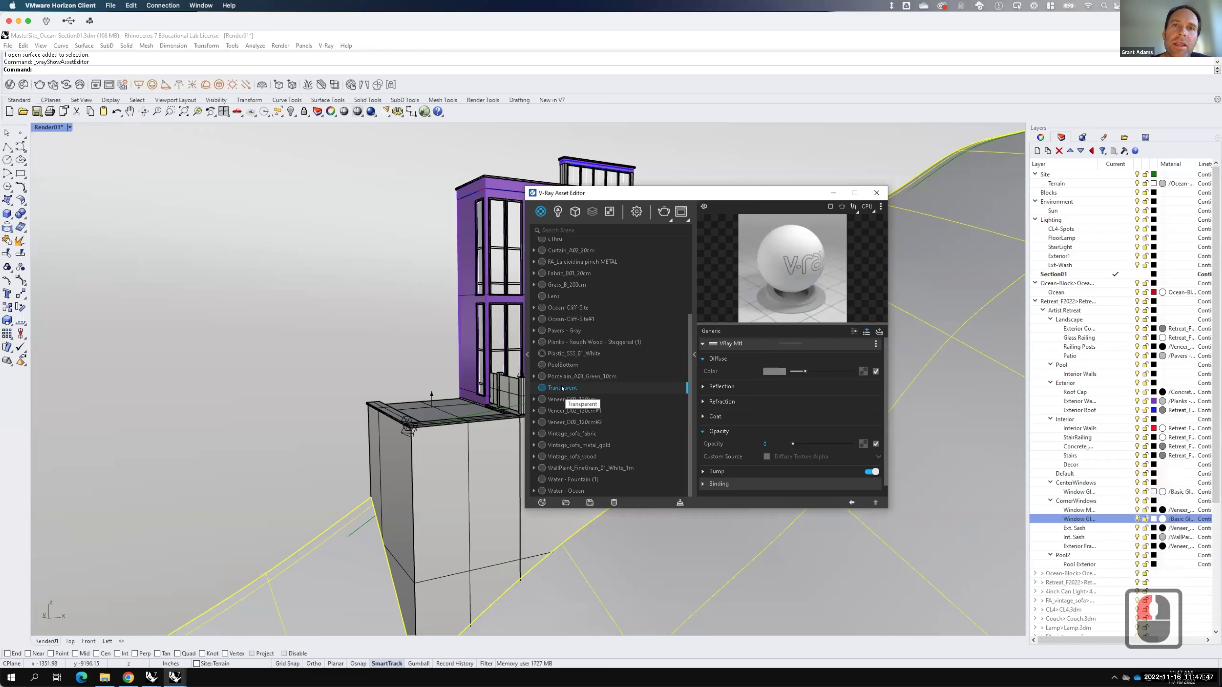
pyautogui.press('F15')
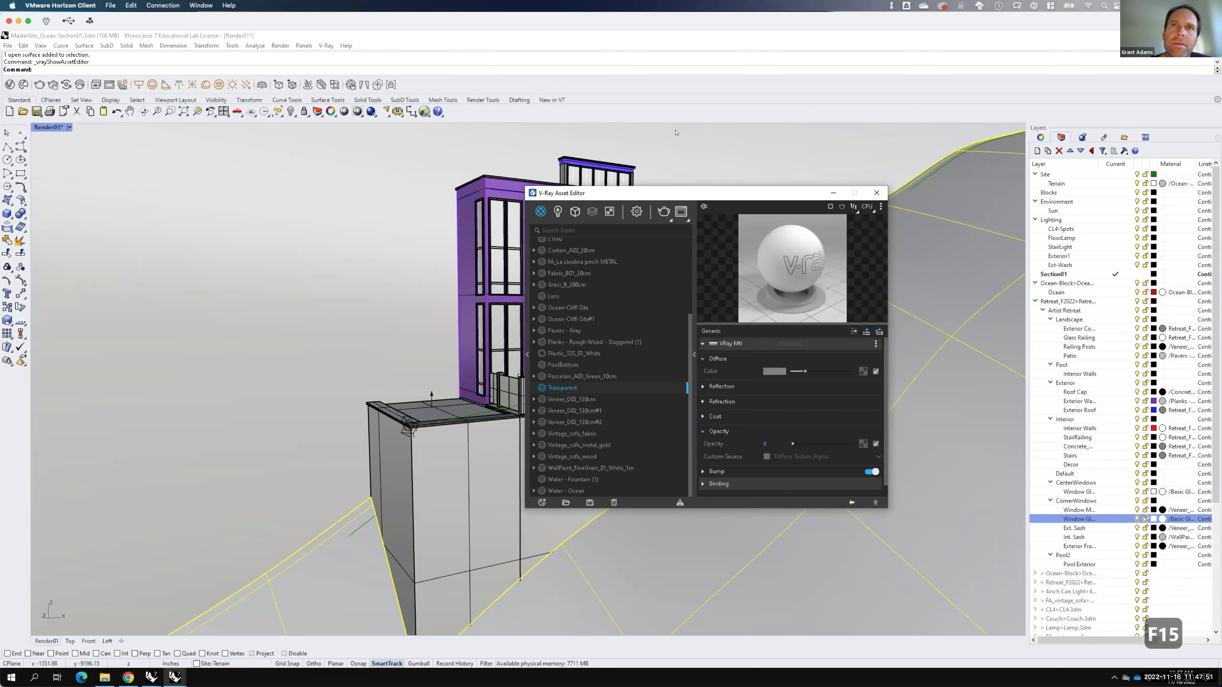
pyautogui.click(636, 212)
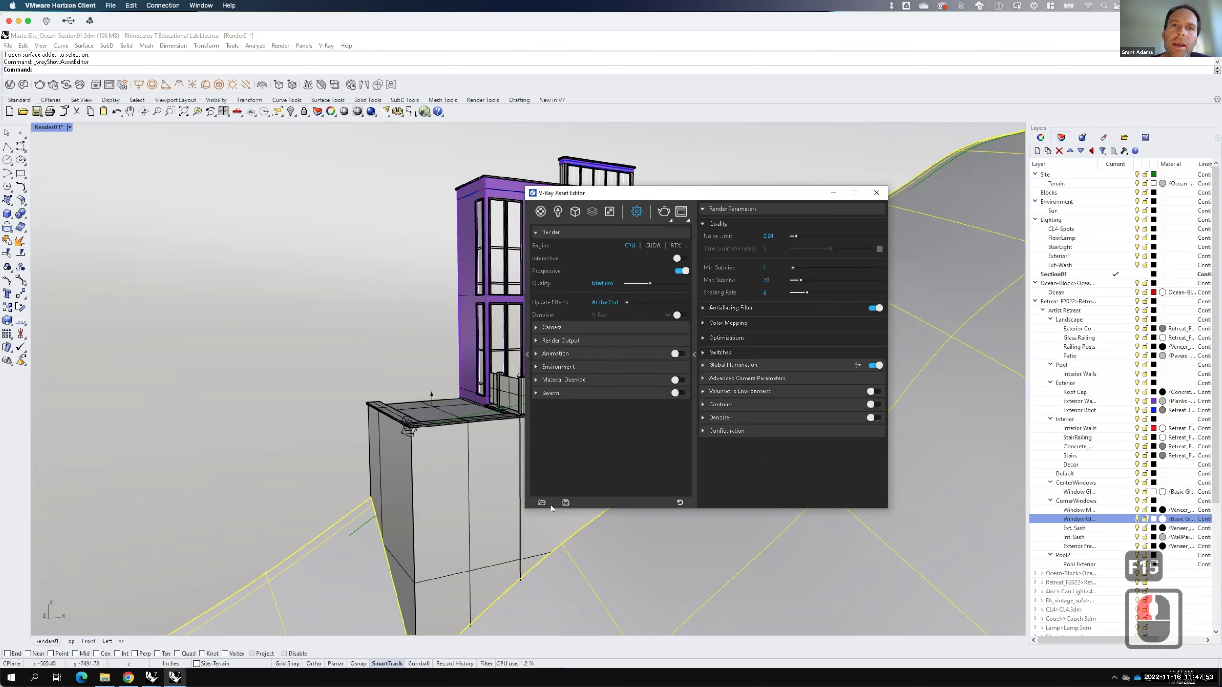
pyautogui.click(542, 503)
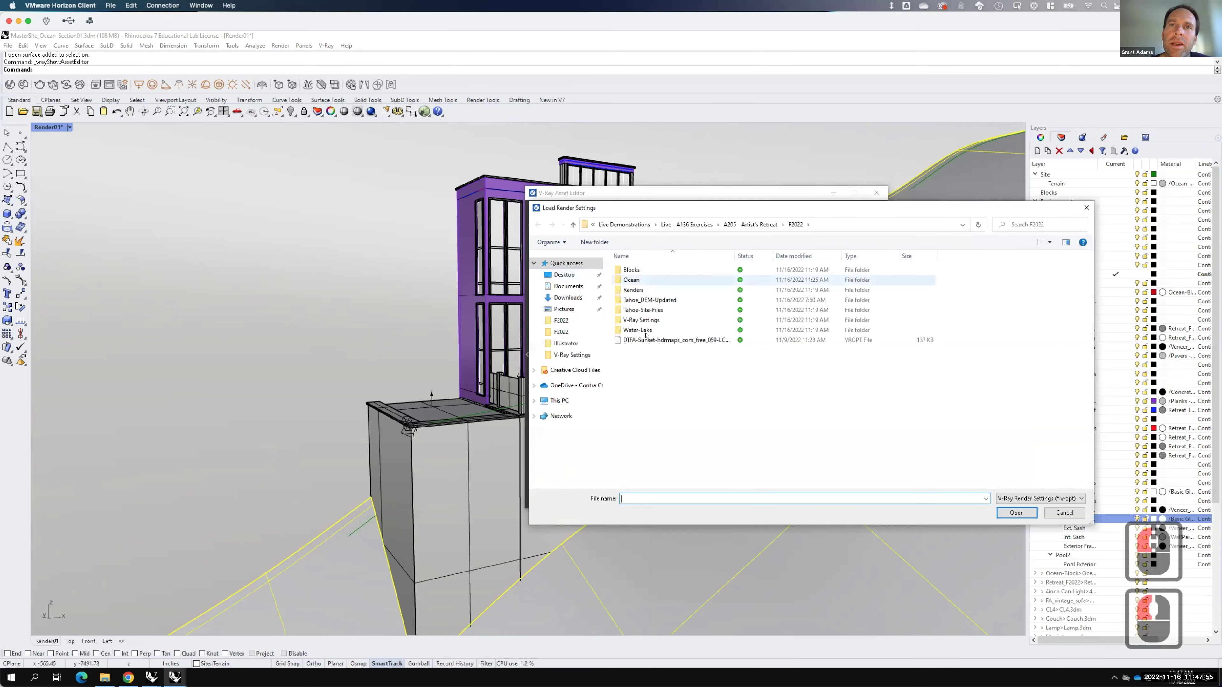
pyautogui.doubleClick(639, 319)
pyautogui.click(640, 275)
pyautogui.click(986, 493)
pyautogui.click(1009, 509)
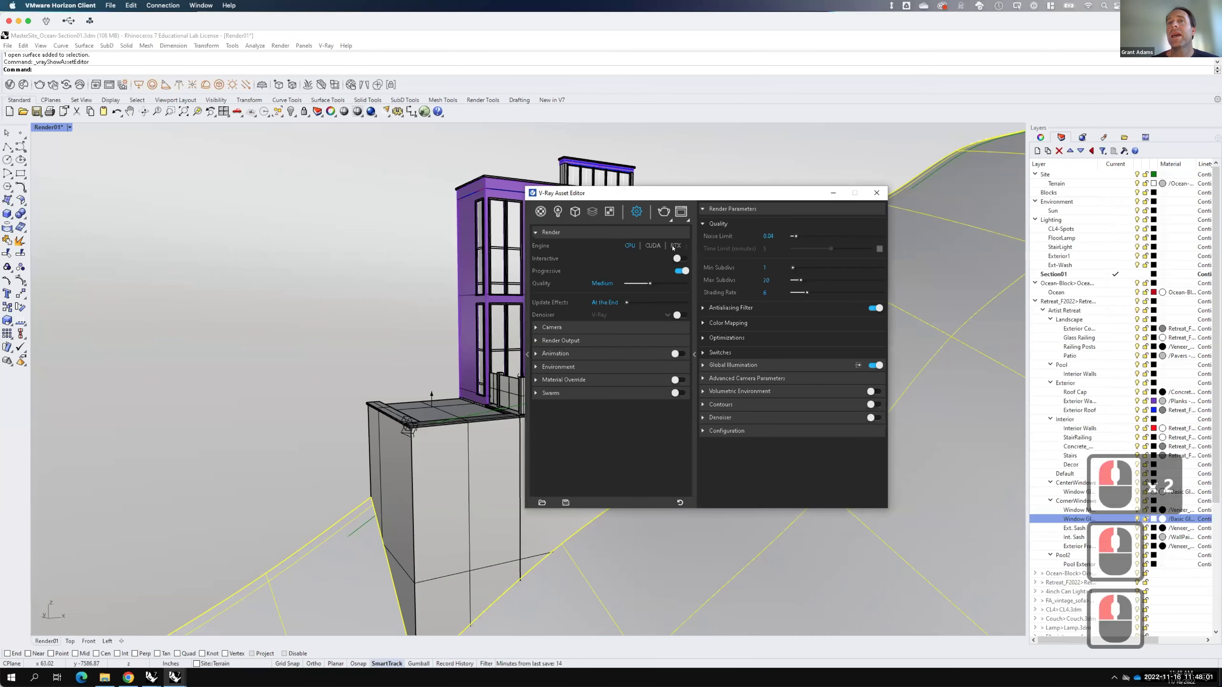
# Step: Set the render output height to 400 and turn off automatic image saving
pyautogui.click(536, 341)
pyautogui.doubleClick(623, 366)
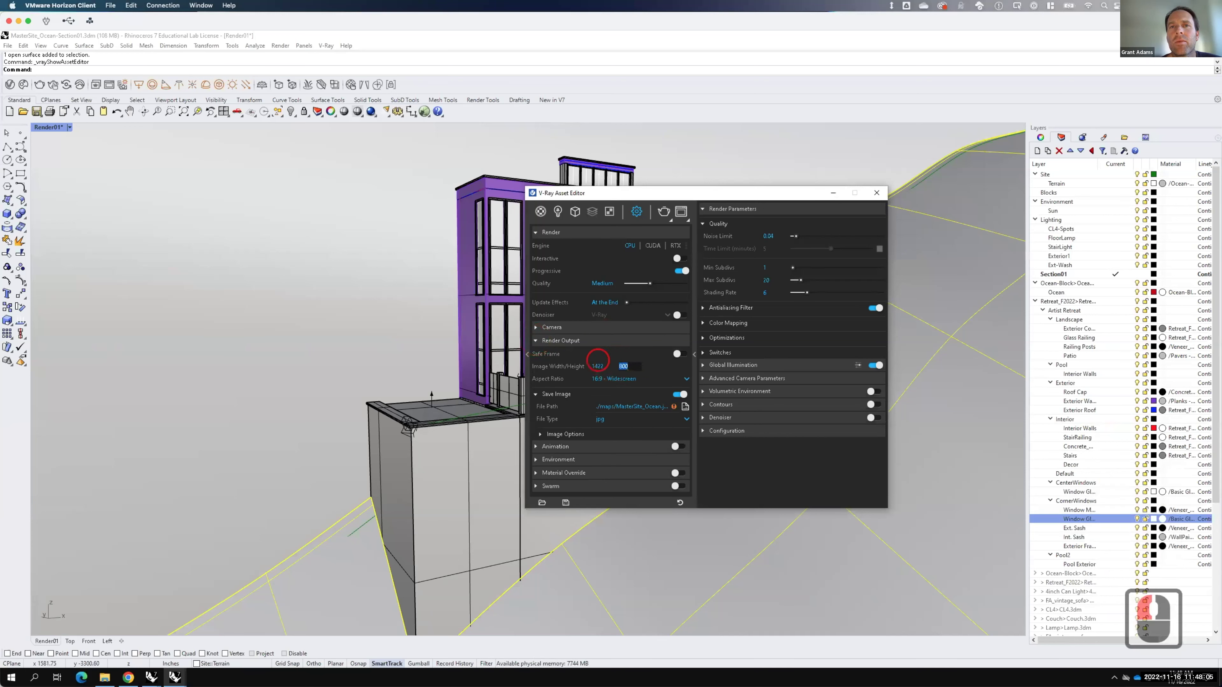
pyautogui.write('400')
pyautogui.press('Tab')
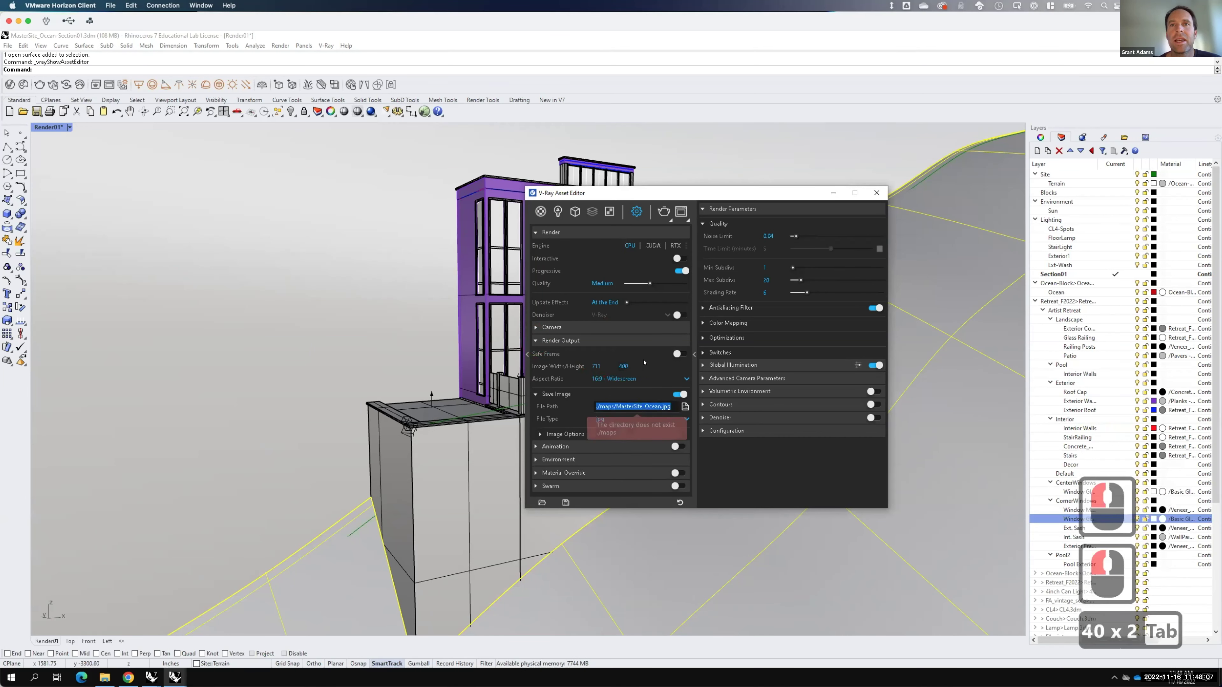
pyautogui.click(680, 394)
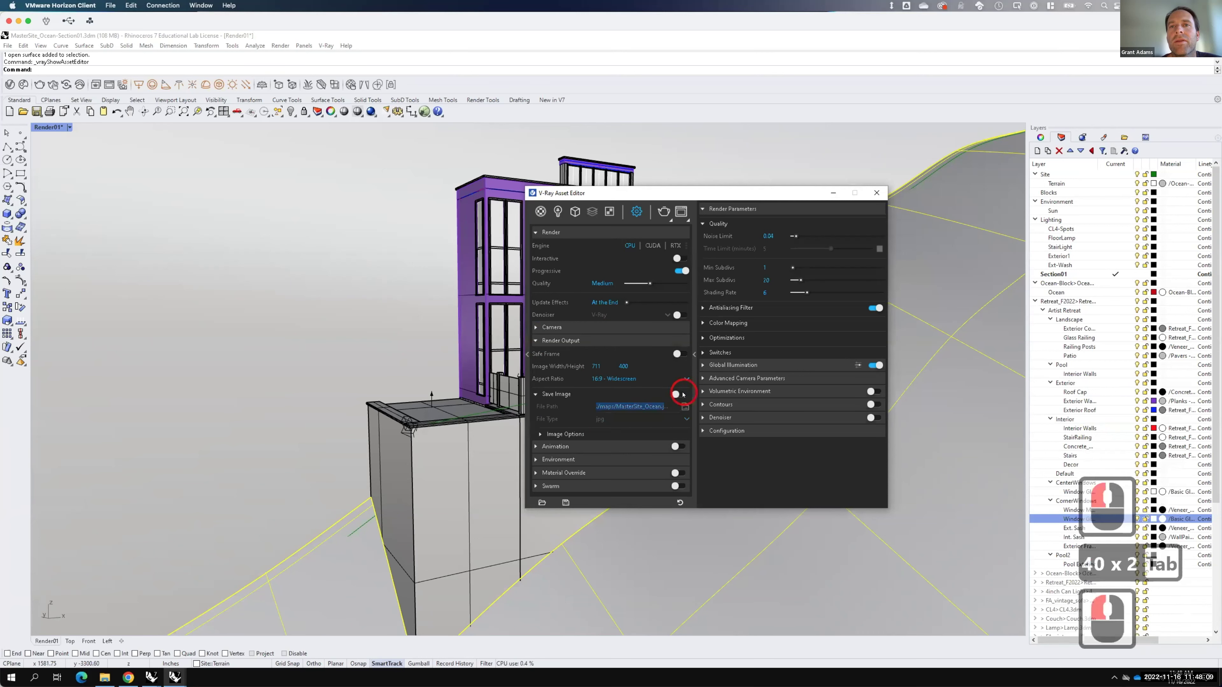
# Step: Start a V-Ray test render and inspect the house up close in the frame buffer
pyautogui.click(664, 212)
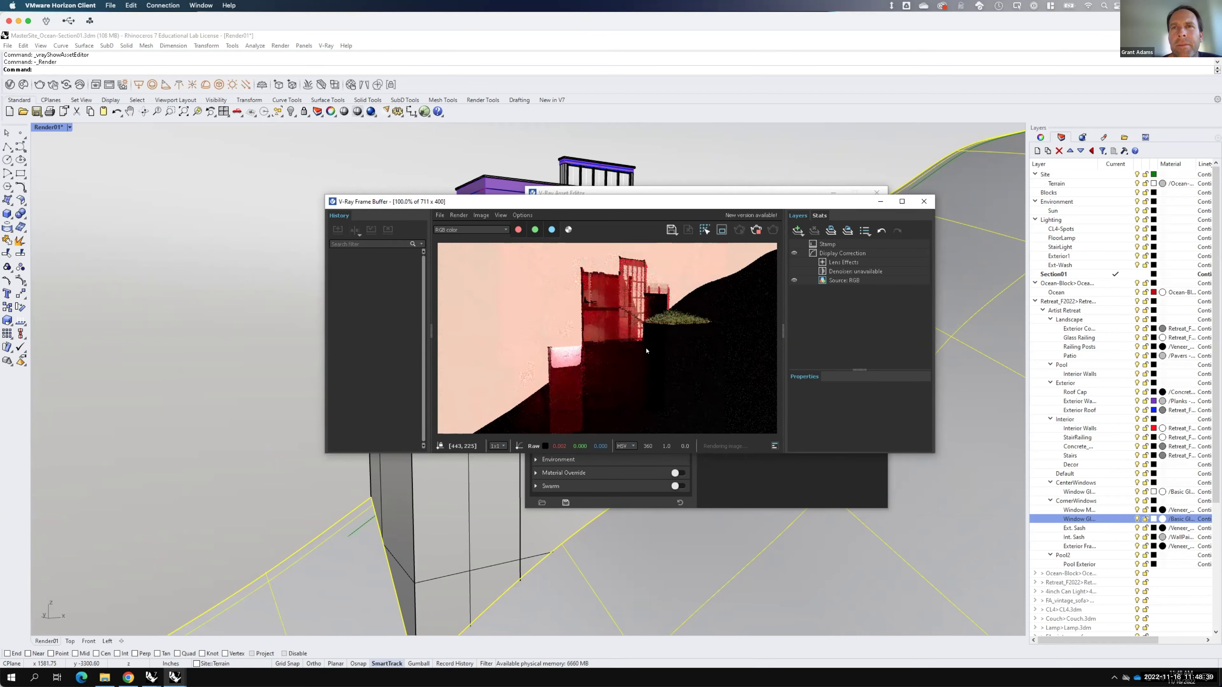
pyautogui.scroll(2, 584, 325)
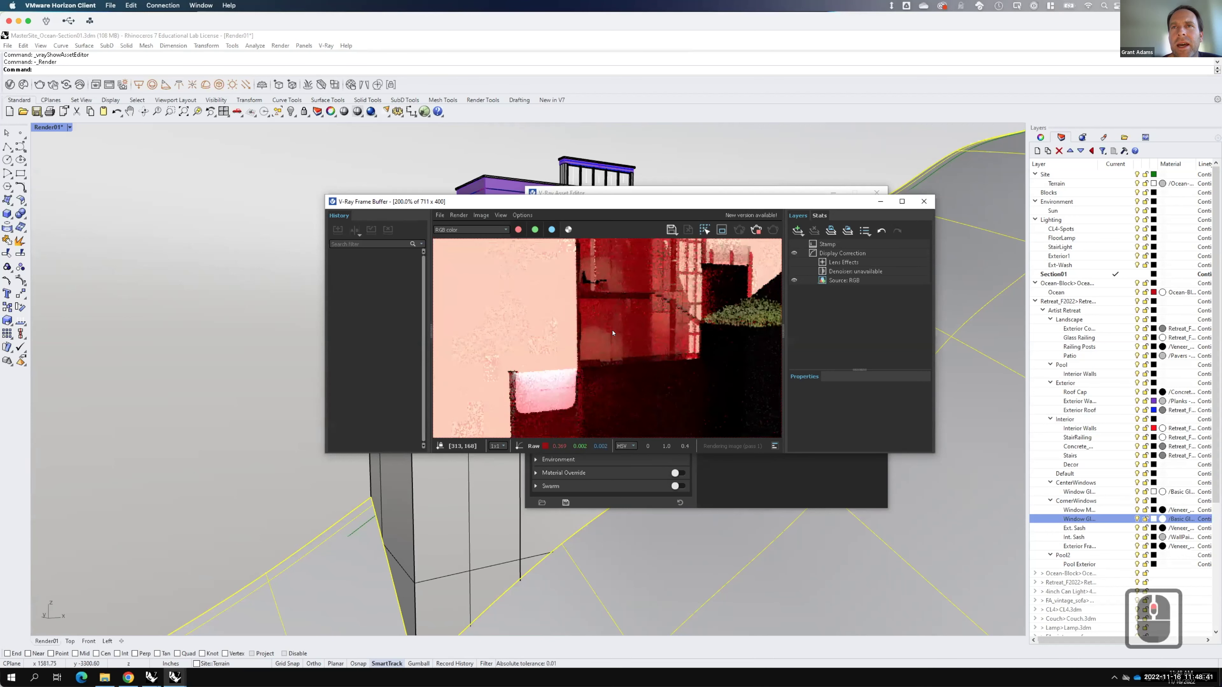
# Step: Close the frame buffer and hide the large open surfaces that block the terrain behind the house in the Render01 viewport
pyautogui.scroll(-2, 748, 312)
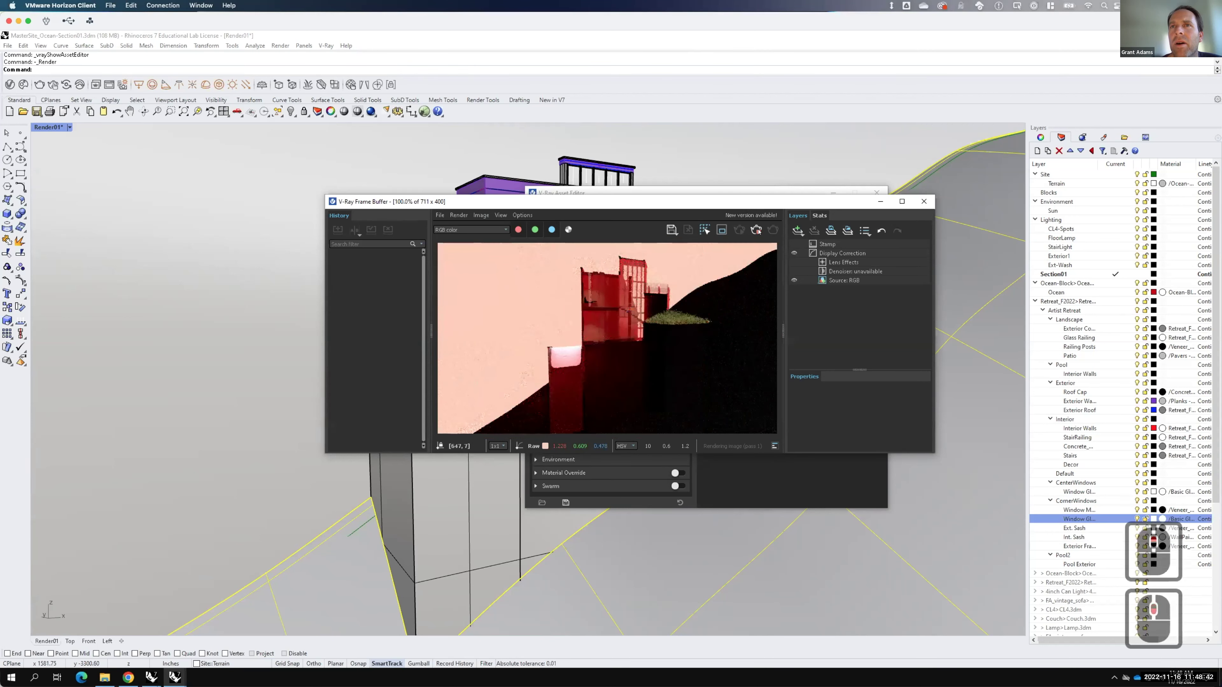
pyautogui.click(923, 201)
pyautogui.click(395, 275)
pyautogui.click(361, 299)
pyautogui.click(340, 314)
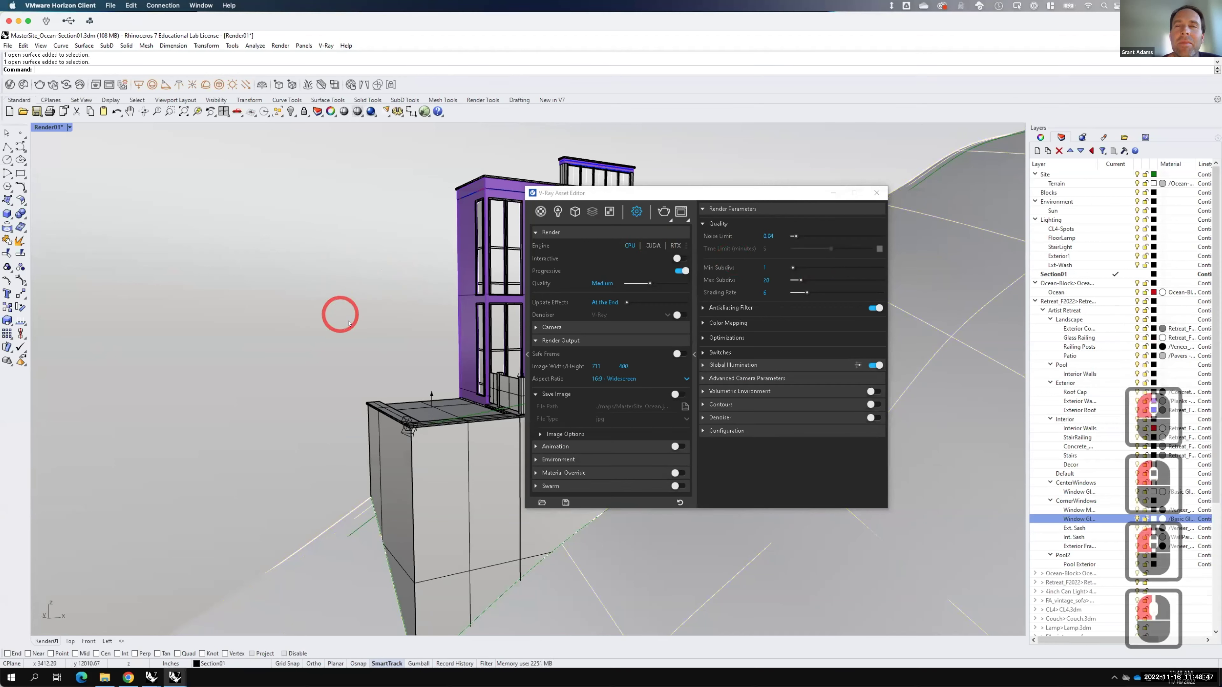
pyautogui.press('F15')
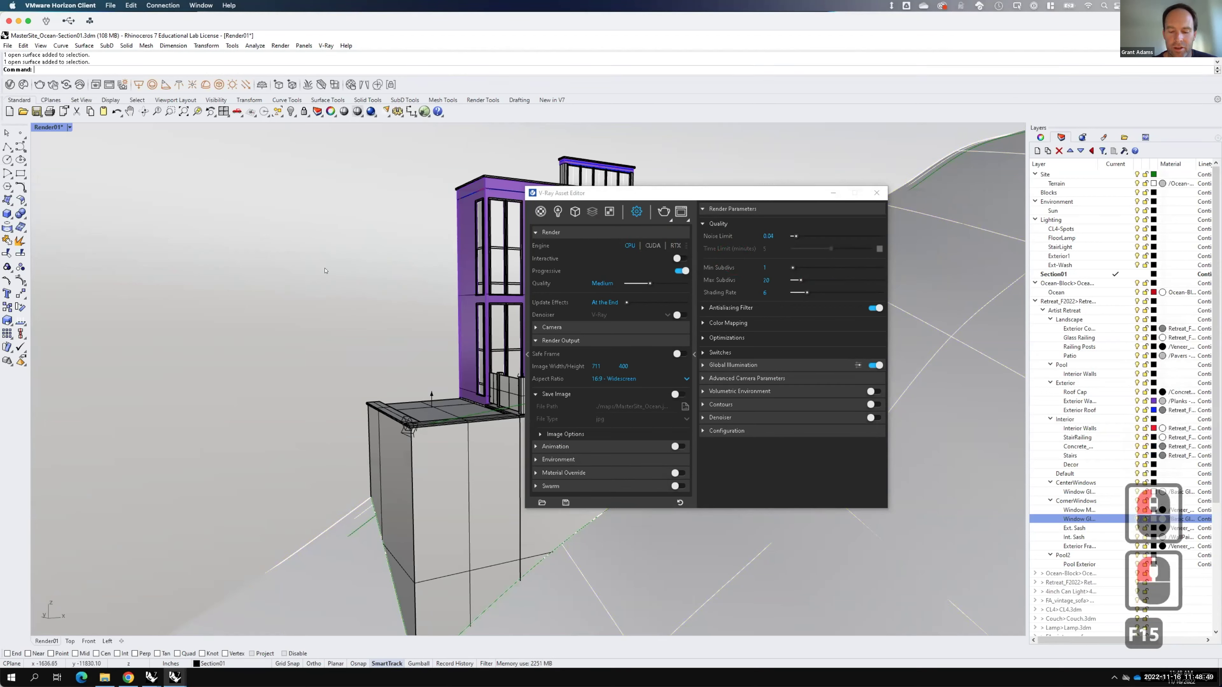
pyautogui.write('hide')
pyautogui.press('Return')
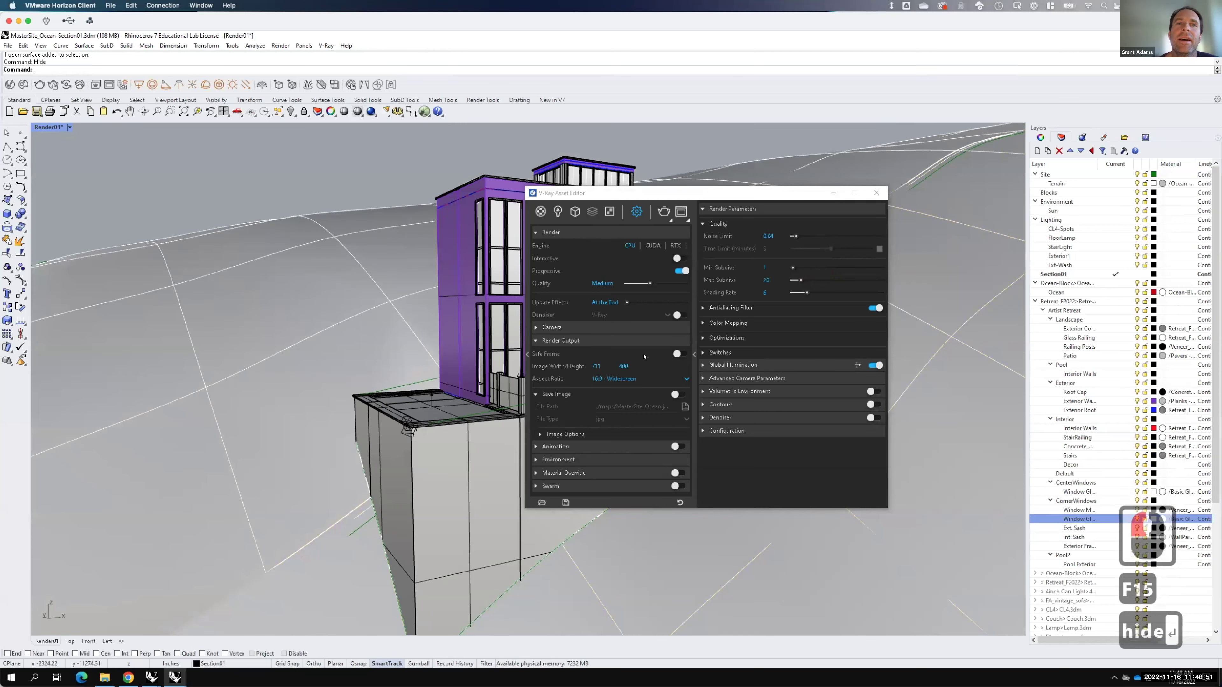
# Step: Set the diffuse color of the cThru material to white in the V-Ray Asset Editor
pyautogui.click(540, 211)
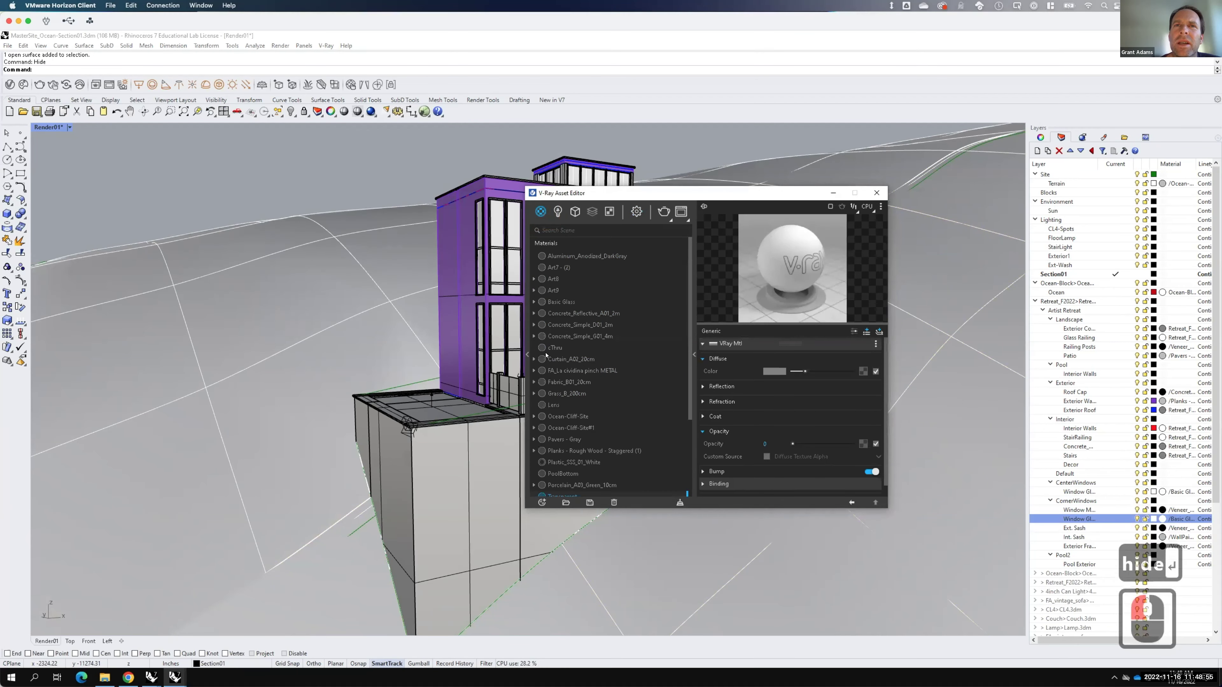
pyautogui.click(556, 348)
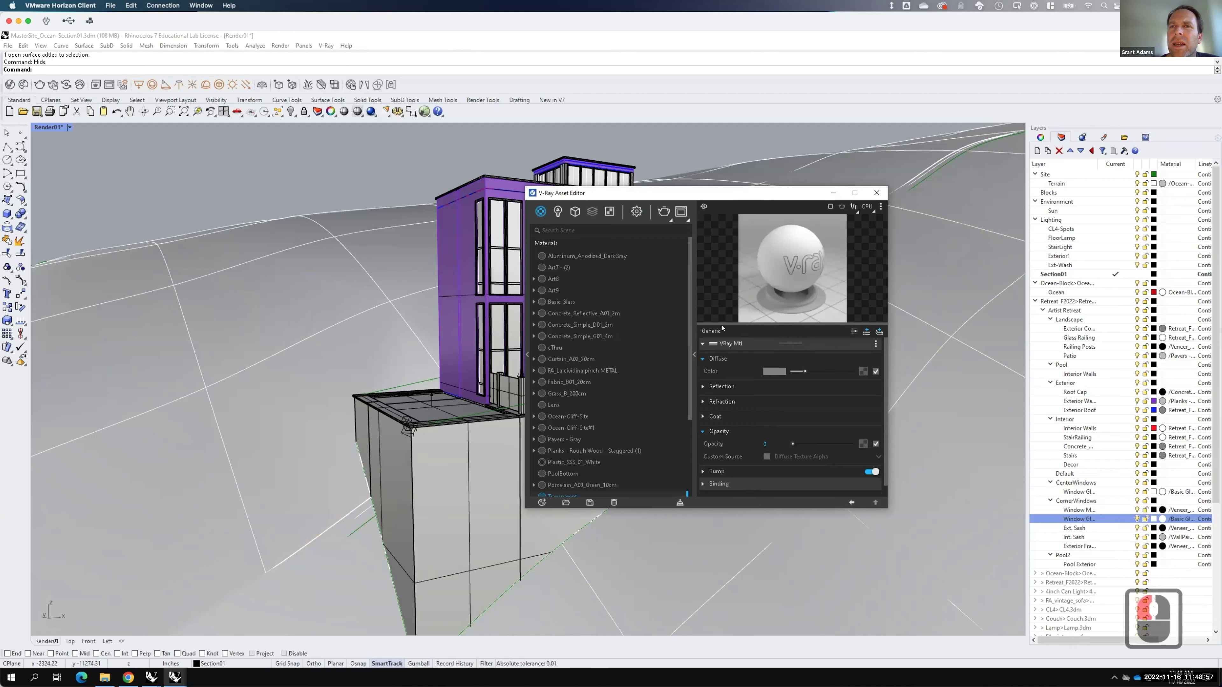
pyautogui.click(770, 357)
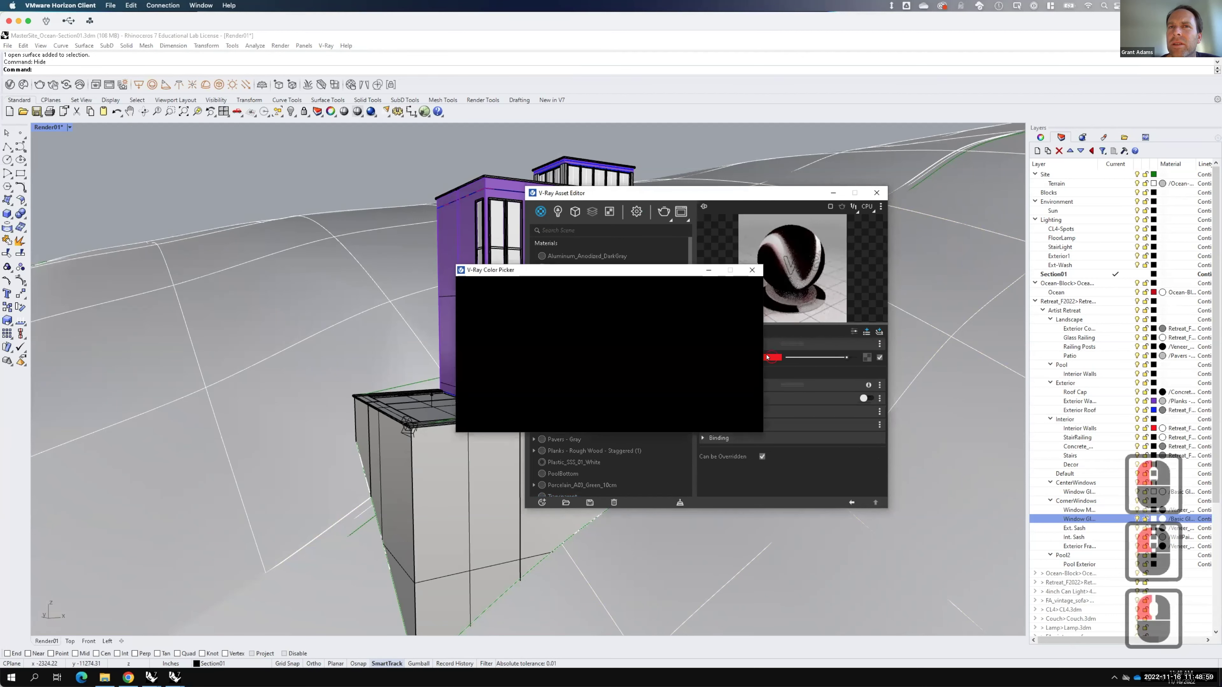
pyautogui.click(449, 278)
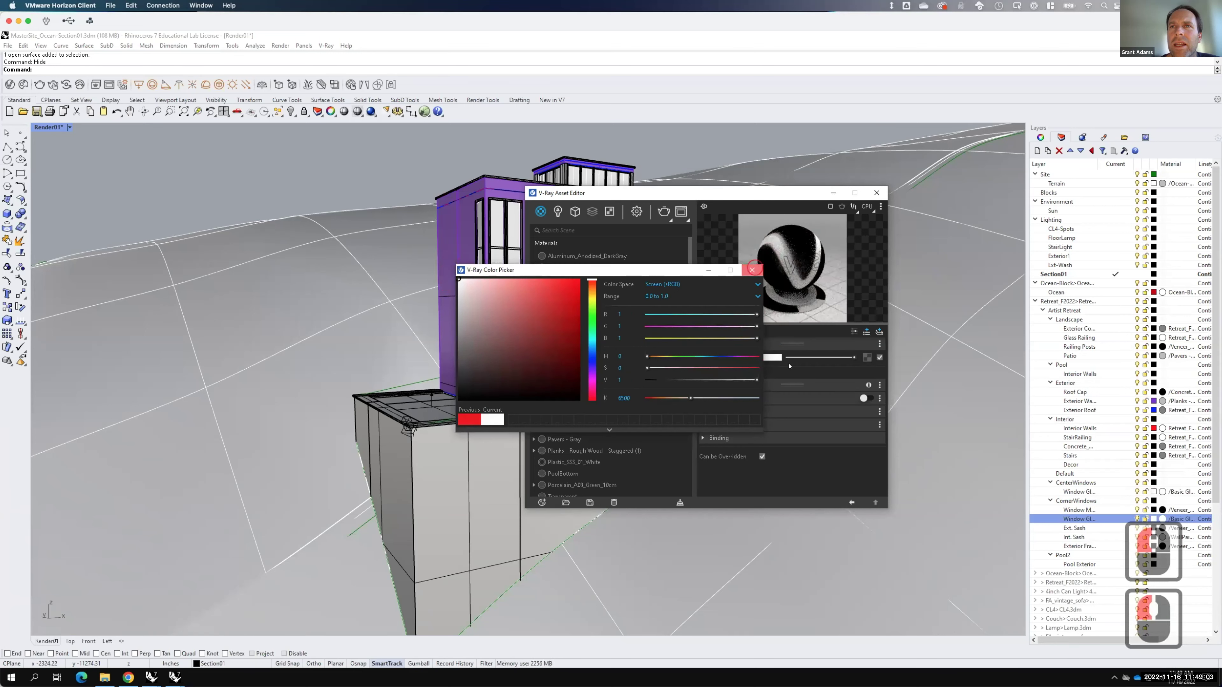
pyautogui.click(752, 270)
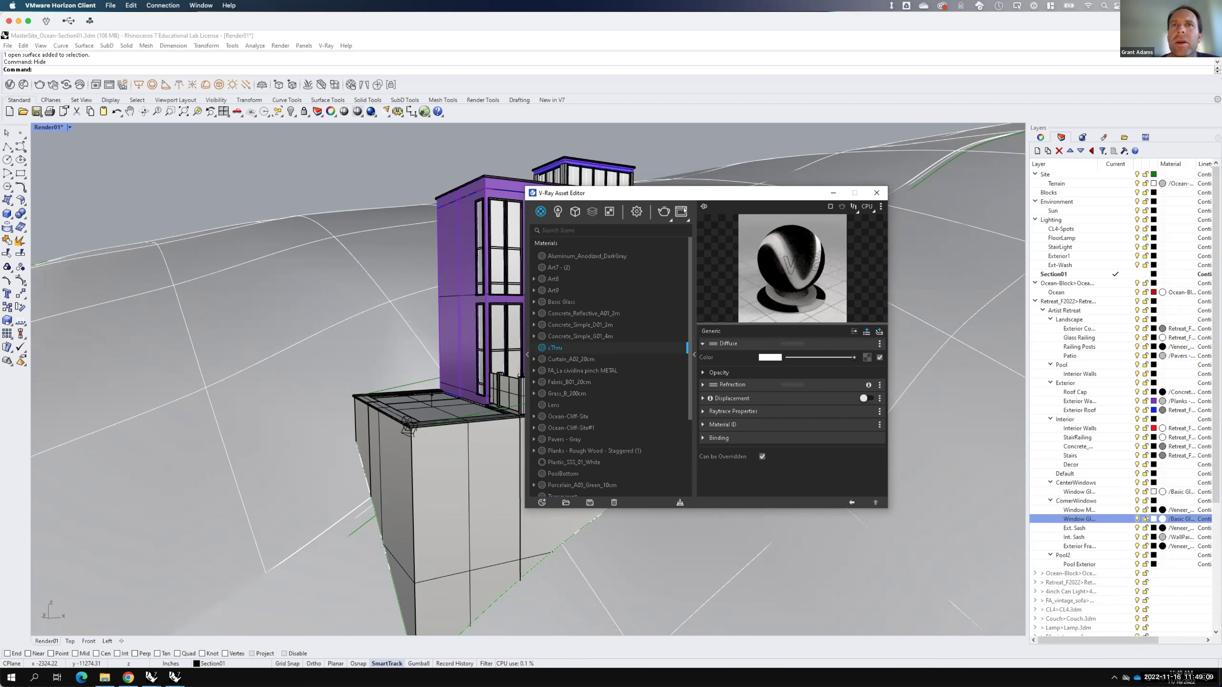
# Step: Run another V-Ray test render, inspect the cut-away house up close, and close the frame buffer
pyautogui.click(664, 212)
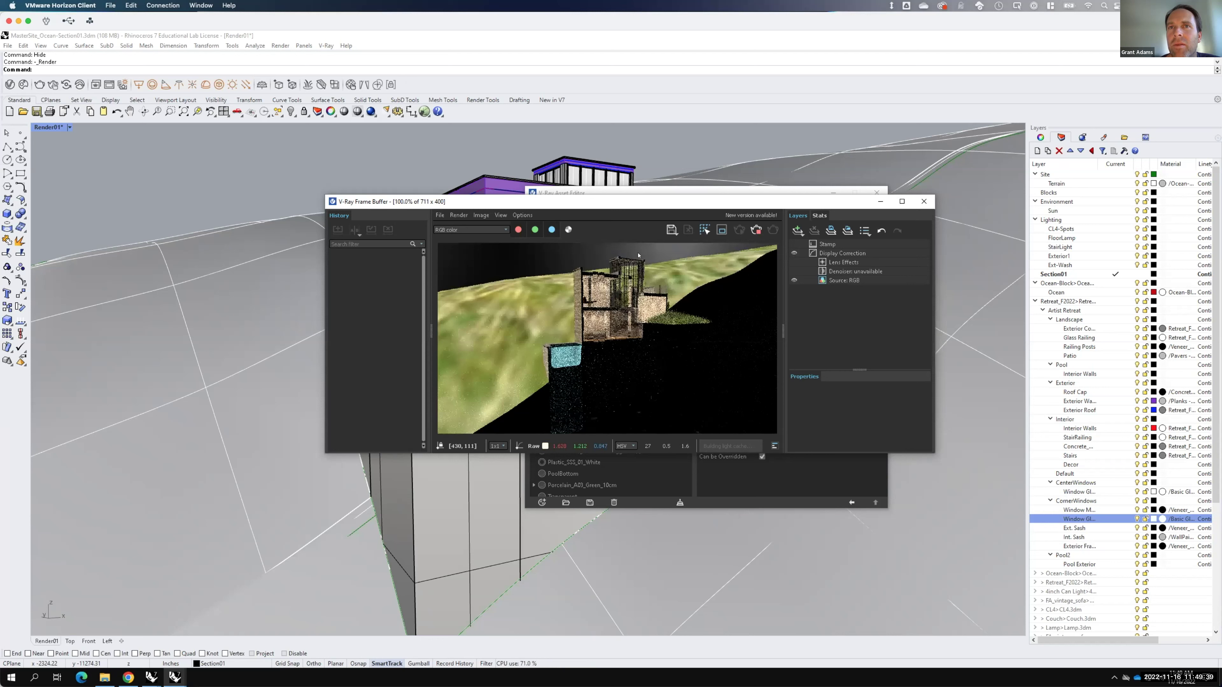
pyautogui.scroll(1, 630, 287)
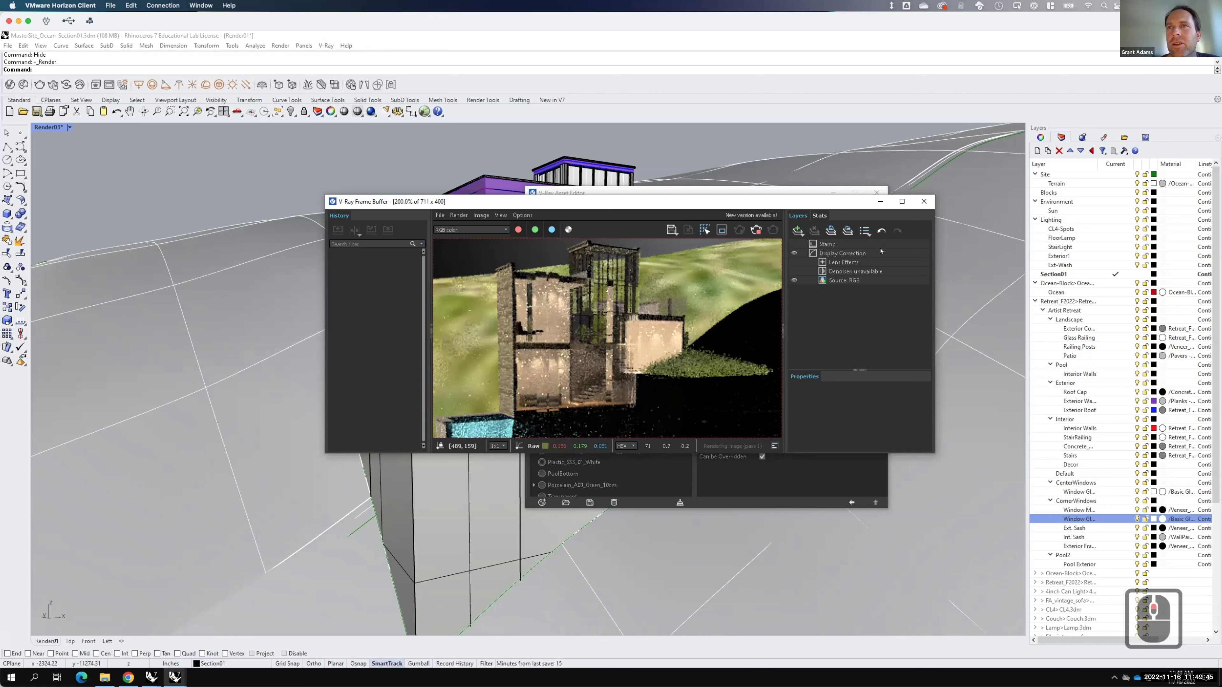
pyautogui.press('F15')
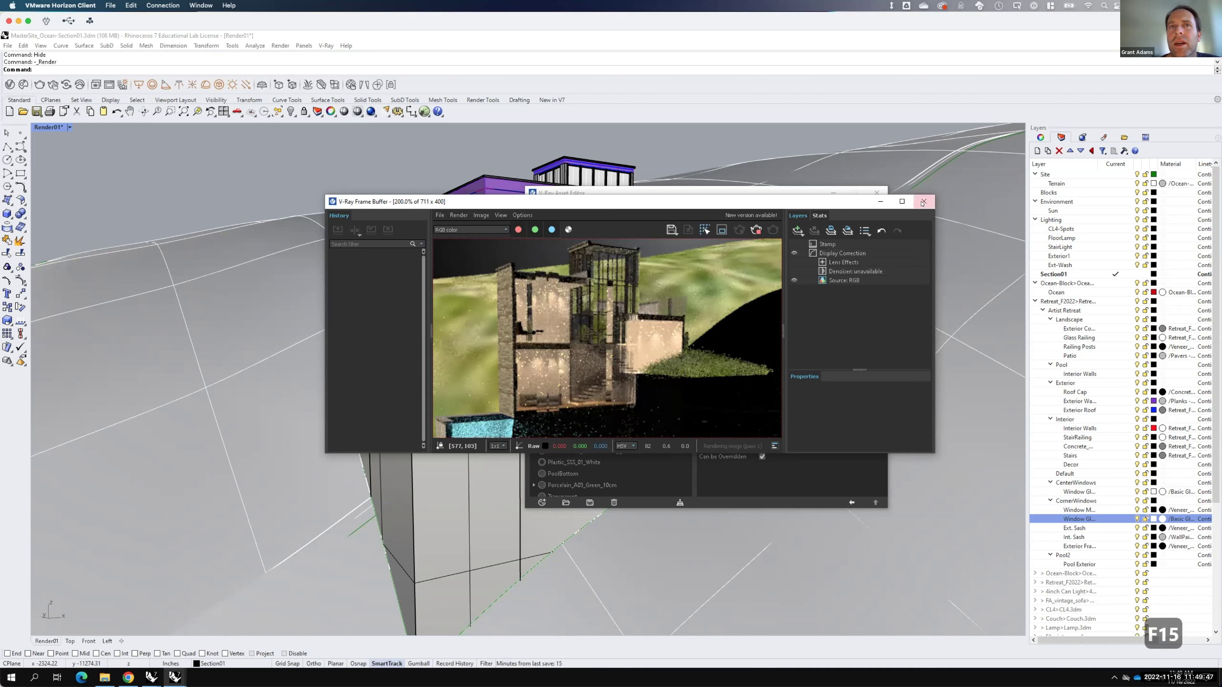
pyautogui.click(922, 202)
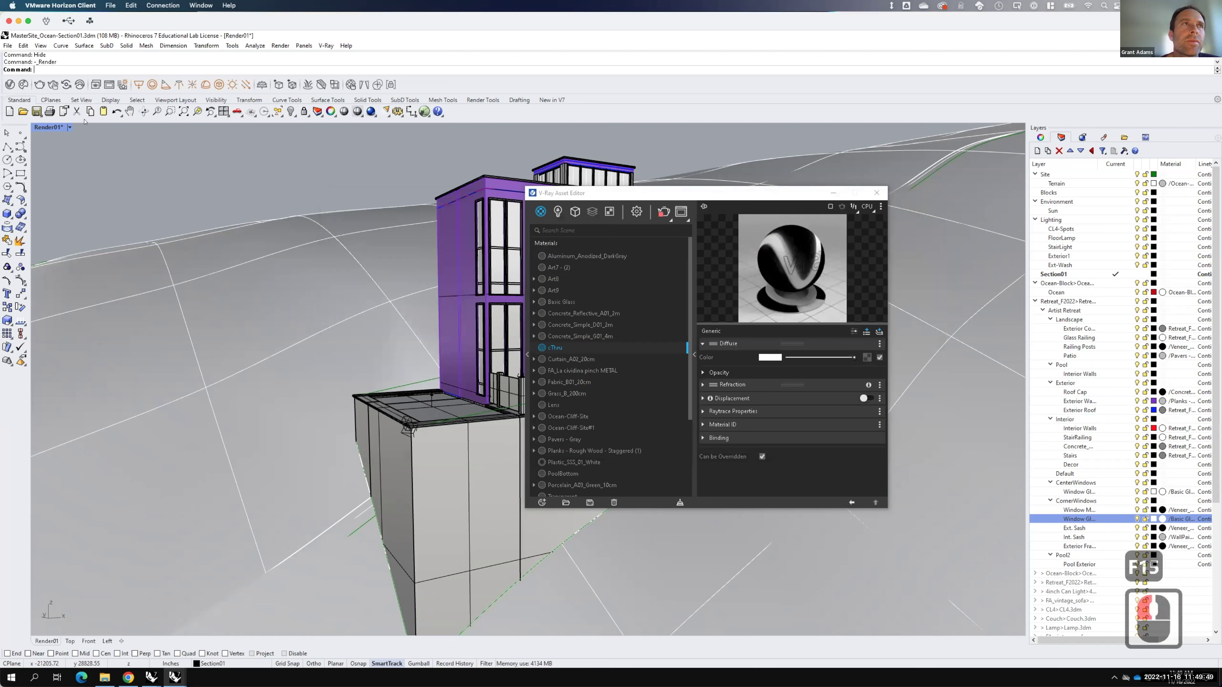
# Step: Delete the Fur geometry asset from the V-Ray scene and close the Asset Editor
pyautogui.click(574, 212)
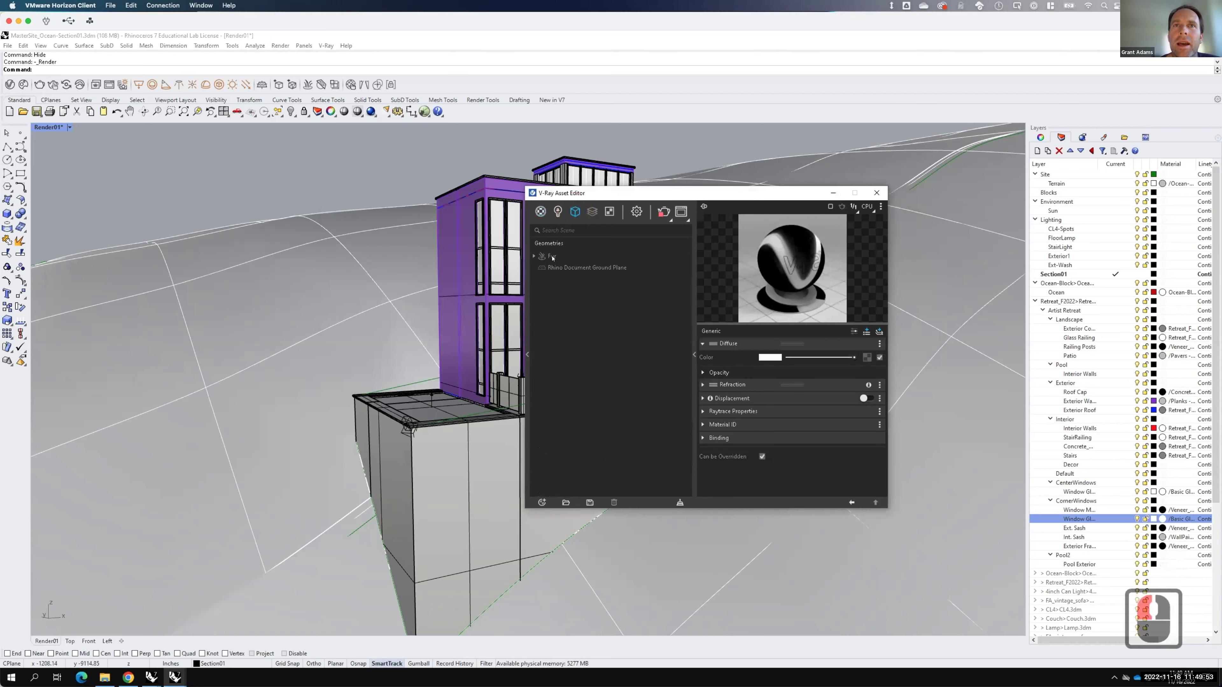
pyautogui.click(551, 256)
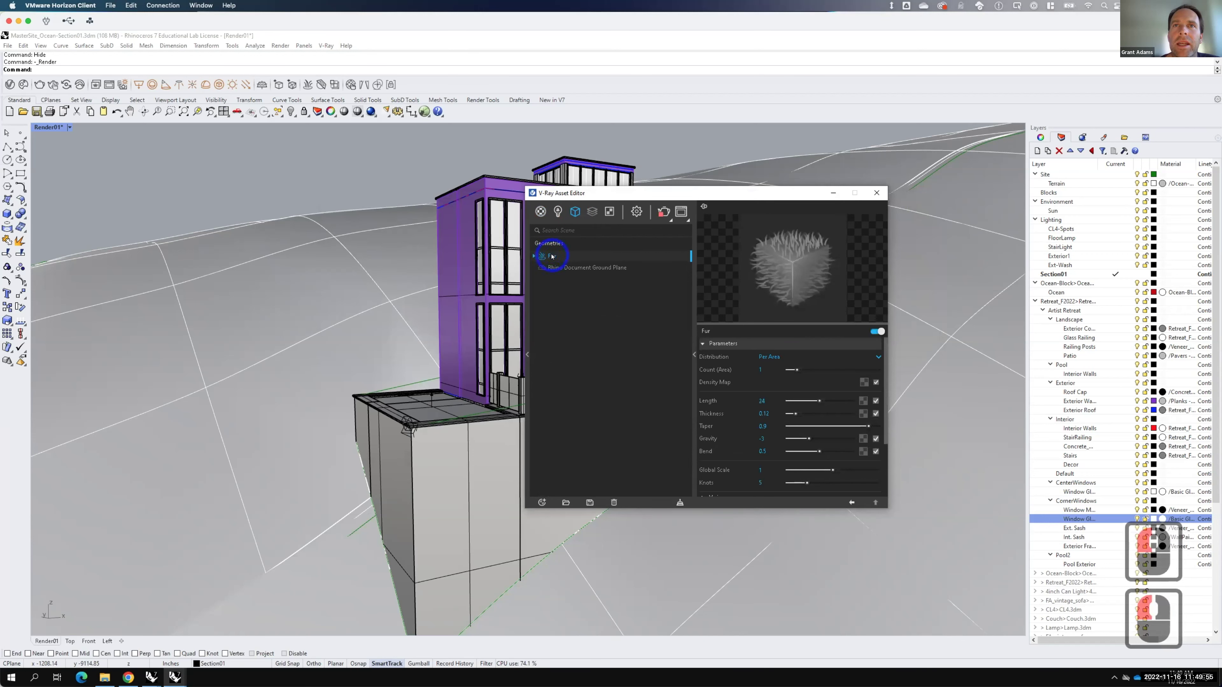
pyautogui.rightClick(552, 256)
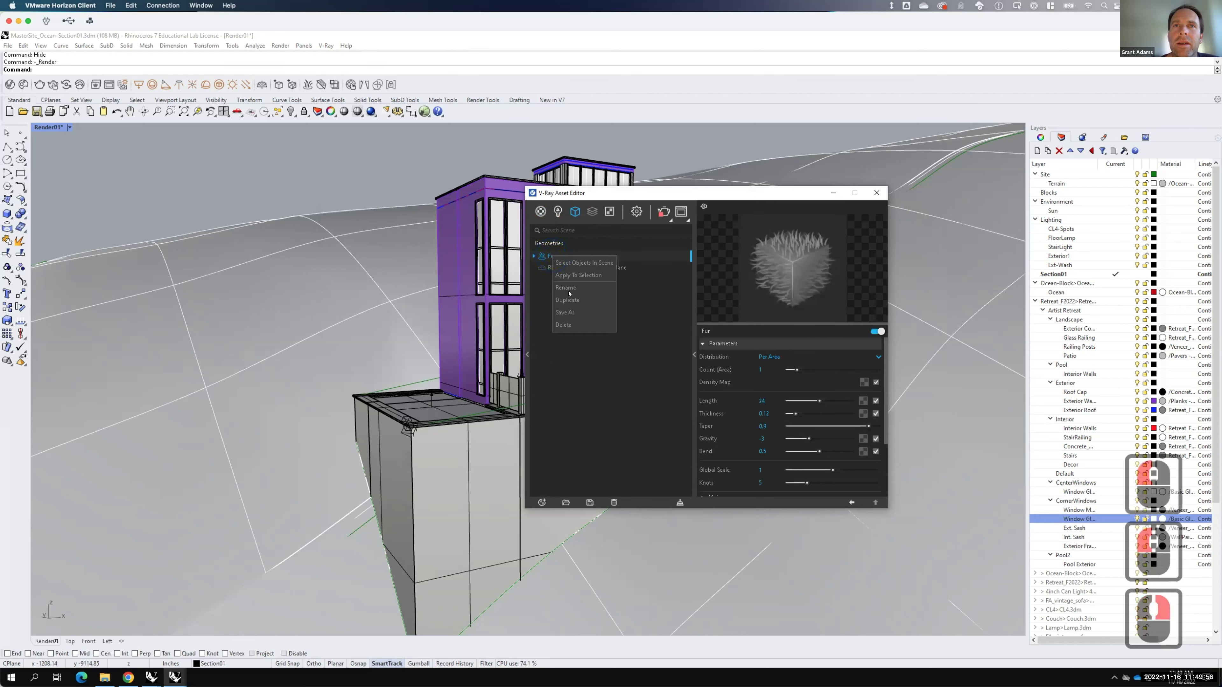
pyautogui.click(563, 325)
pyautogui.click(630, 354)
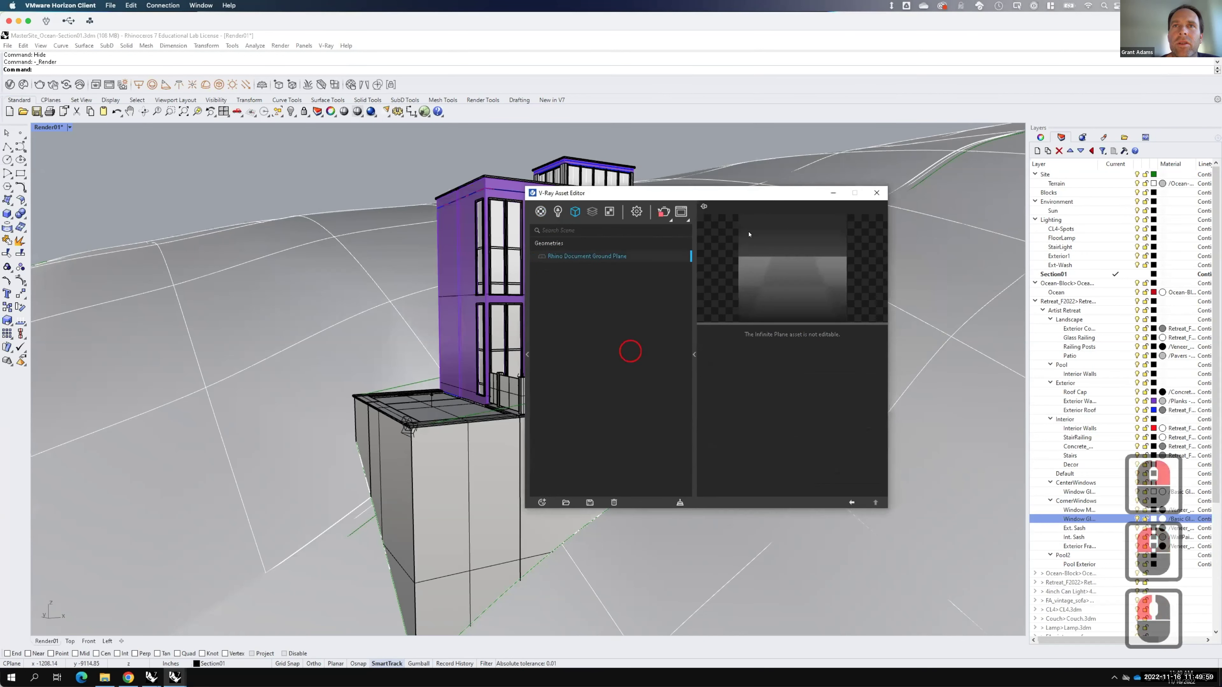
pyautogui.click(877, 192)
pyautogui.click(815, 238)
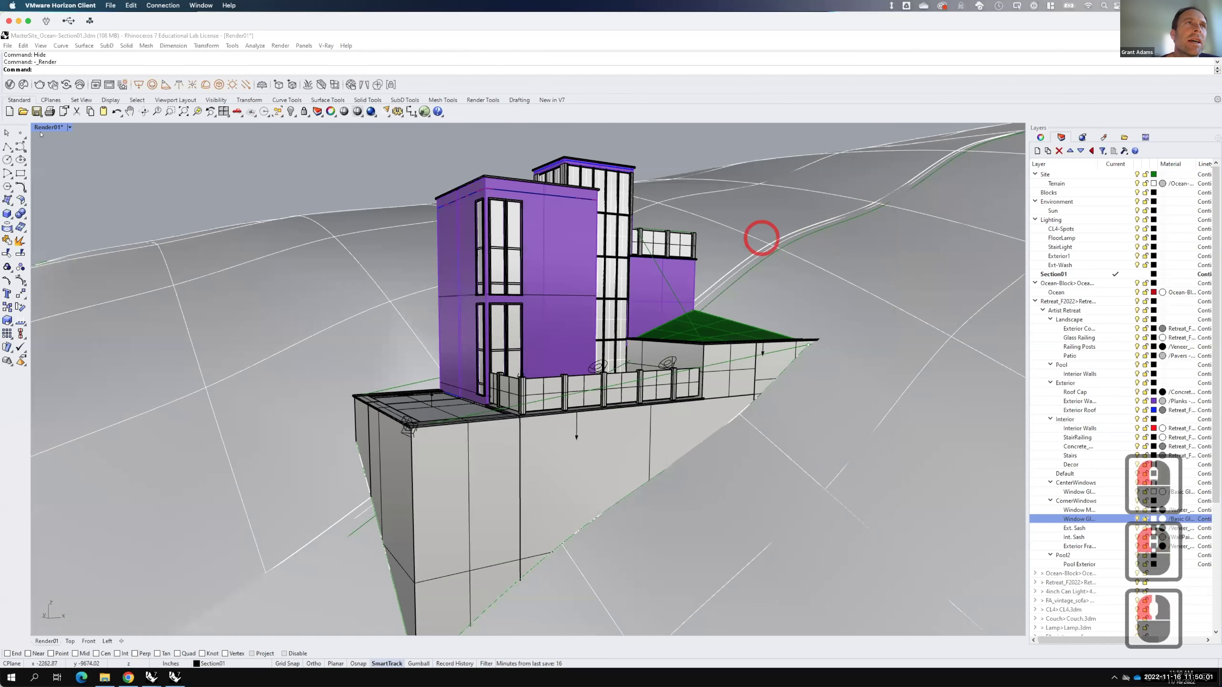
# Step: Restore the four-viewport layout and hide all objects in front of the section cut, selected in the Left viewport
pyautogui.doubleClick(49, 127)
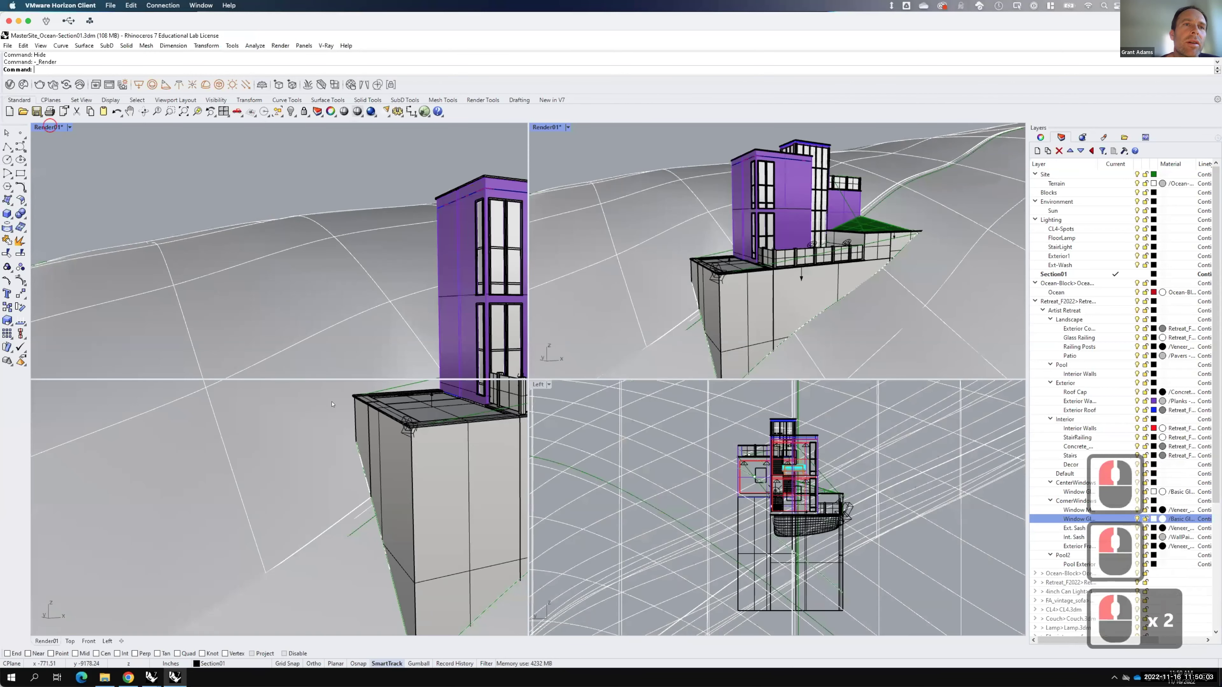
pyautogui.click(857, 626)
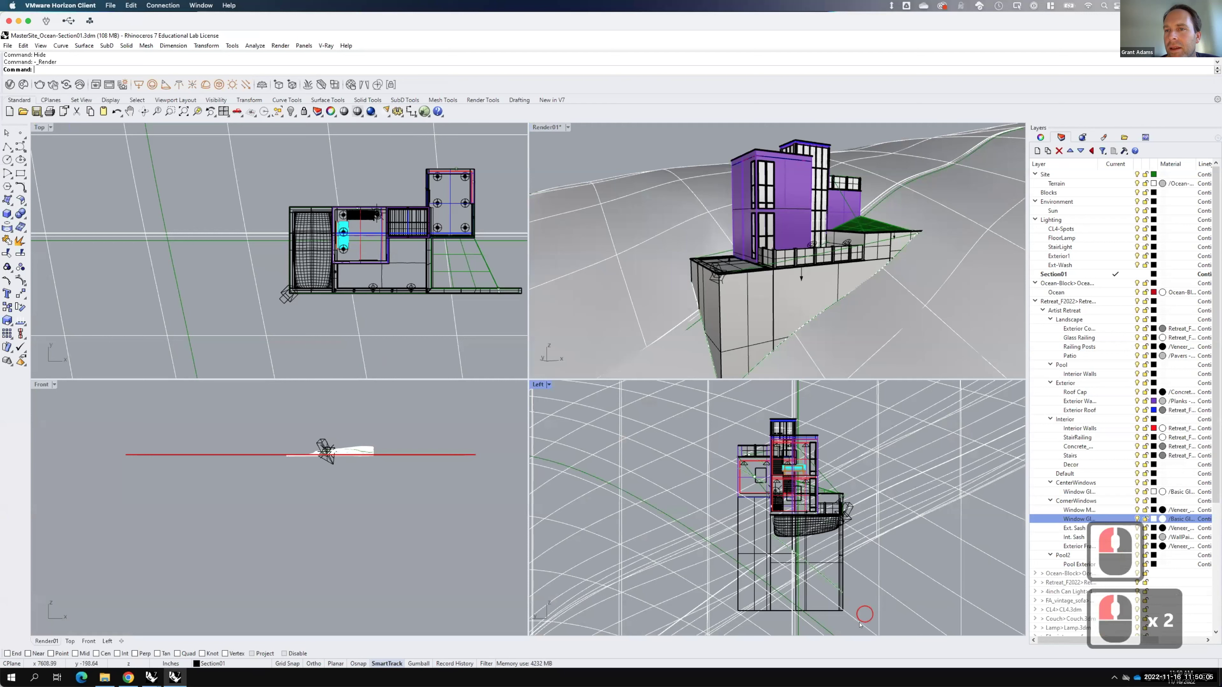
pyautogui.moveTo(795, 433); pyautogui.dragTo(794, 414)
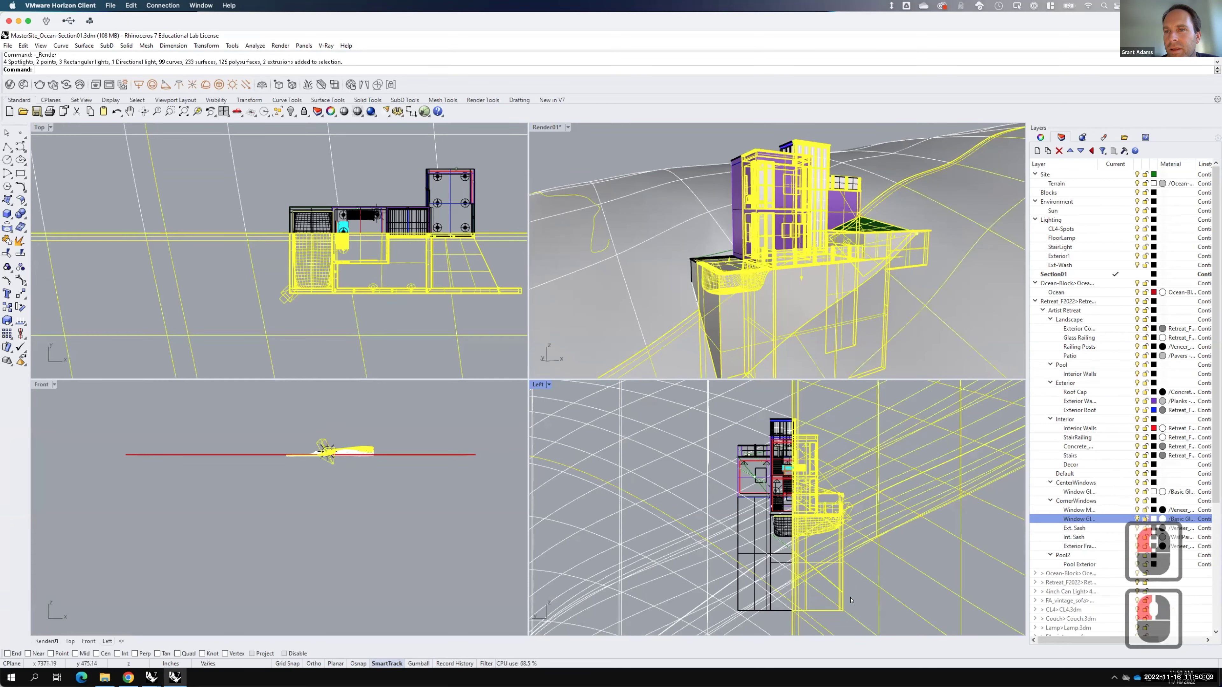
pyautogui.click(848, 622)
pyautogui.moveTo(848, 621); pyautogui.dragTo(794, 418)
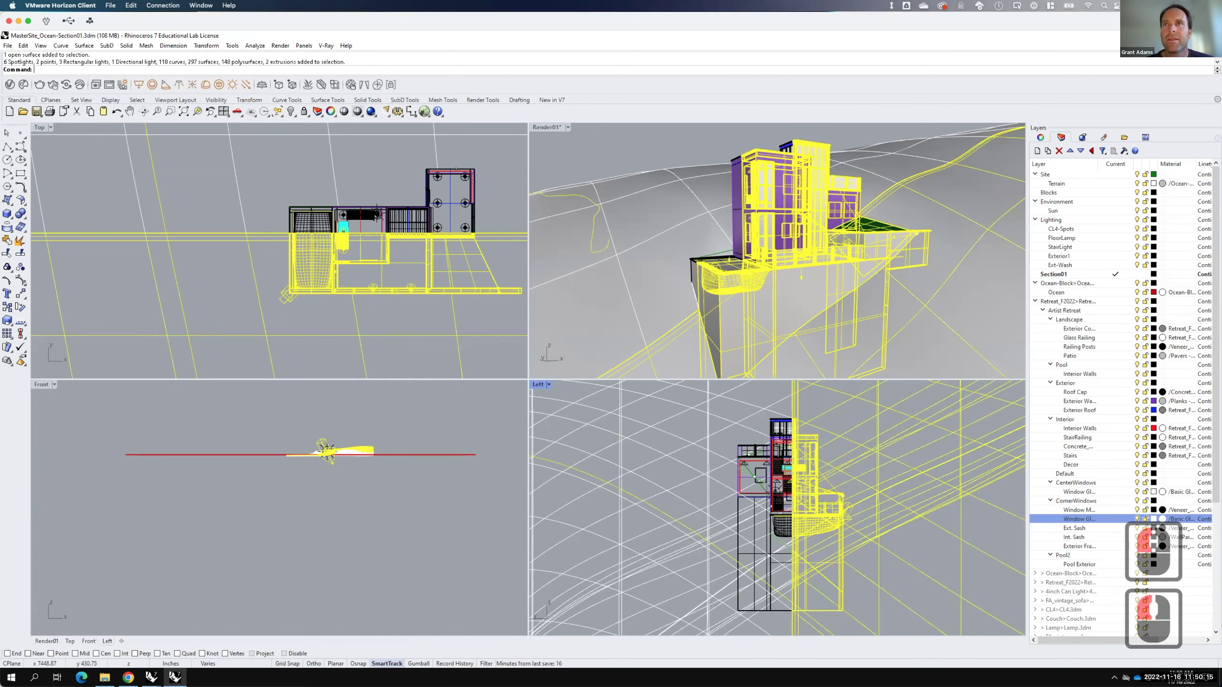
pyautogui.write('hide')
pyautogui.press('Return')
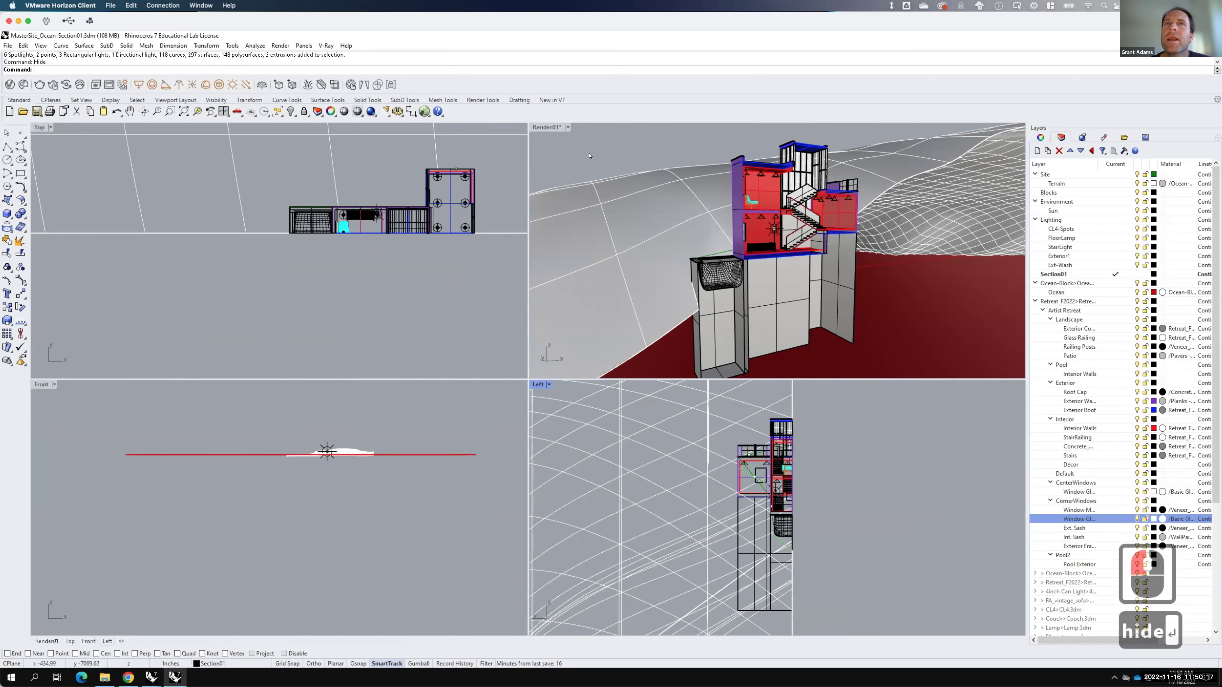
# Step: Maximize Render01, turn on the End object snap and cap the cut face between the upper ceiling and roof with a 3-point plane
pyautogui.doubleClick(545, 127)
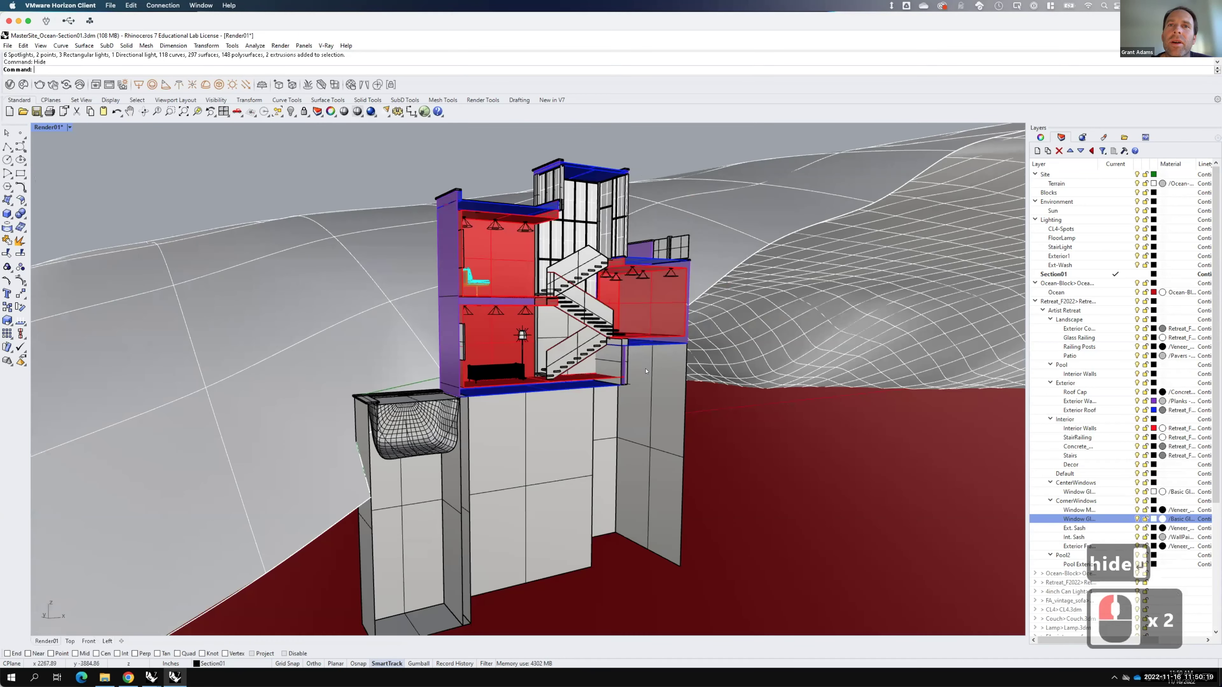
pyautogui.scroll(3, 607, 337)
pyautogui.moveTo(628, 382); pyautogui.dragTo(1077, 358, button='right')
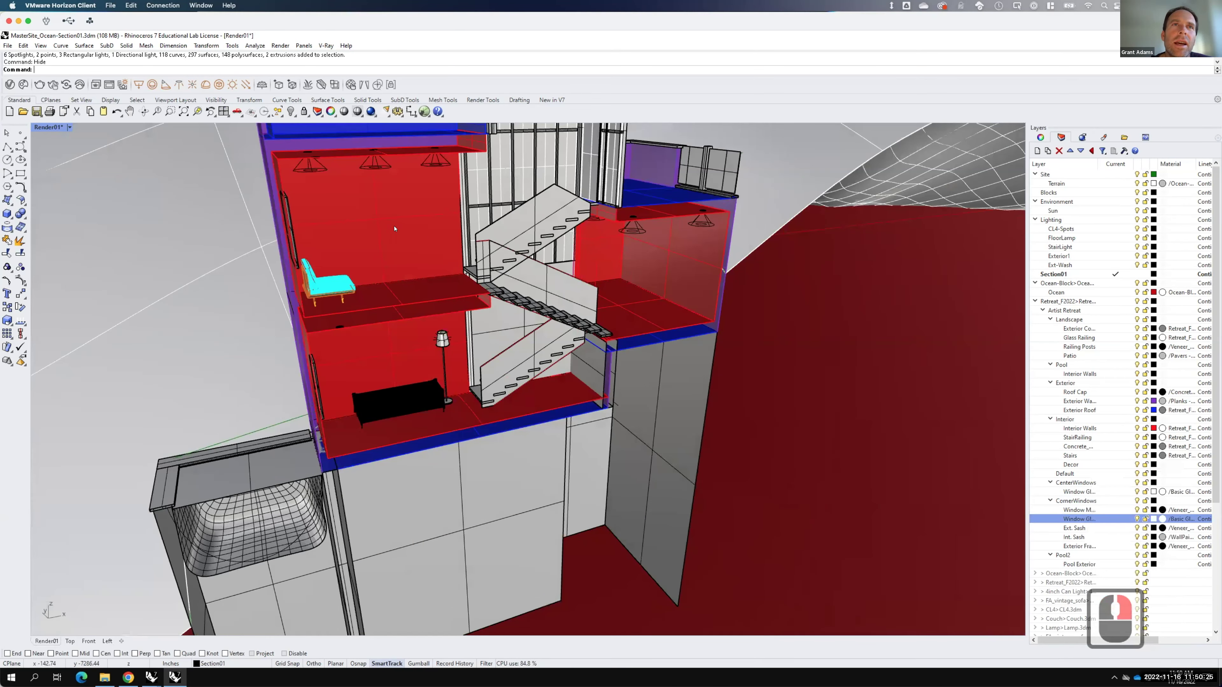
pyautogui.scroll(-3, 383, 204)
pyautogui.scroll(2, 383, 204)
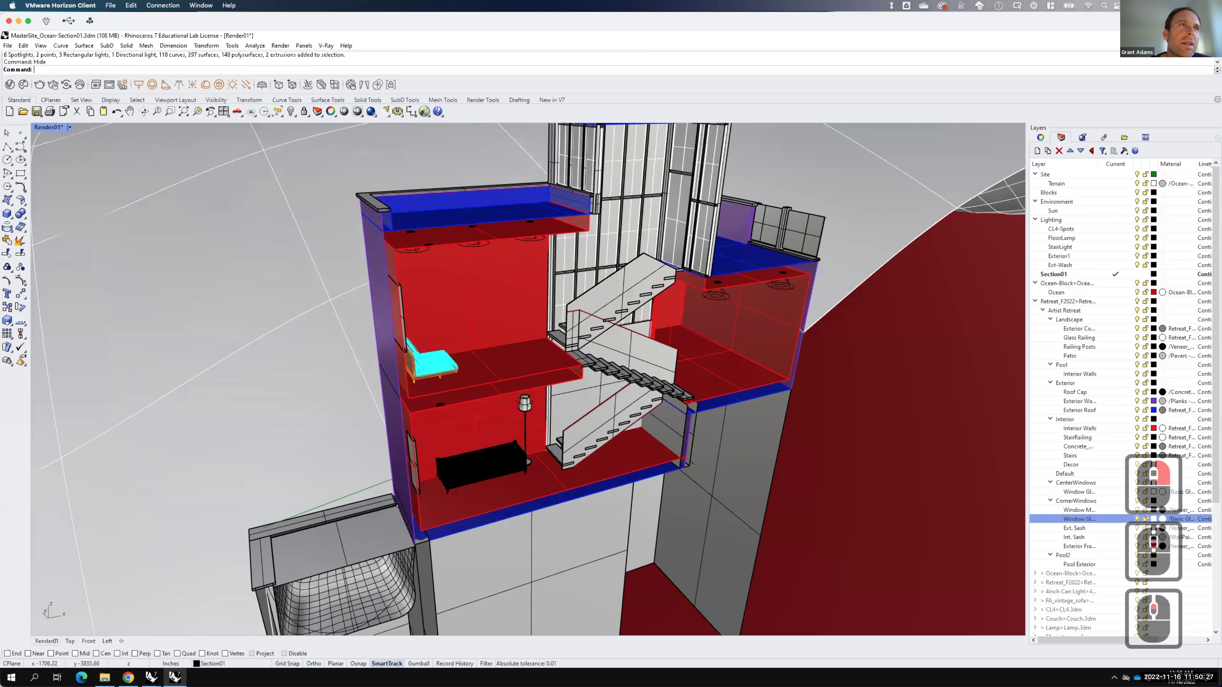
pyautogui.click(9, 201)
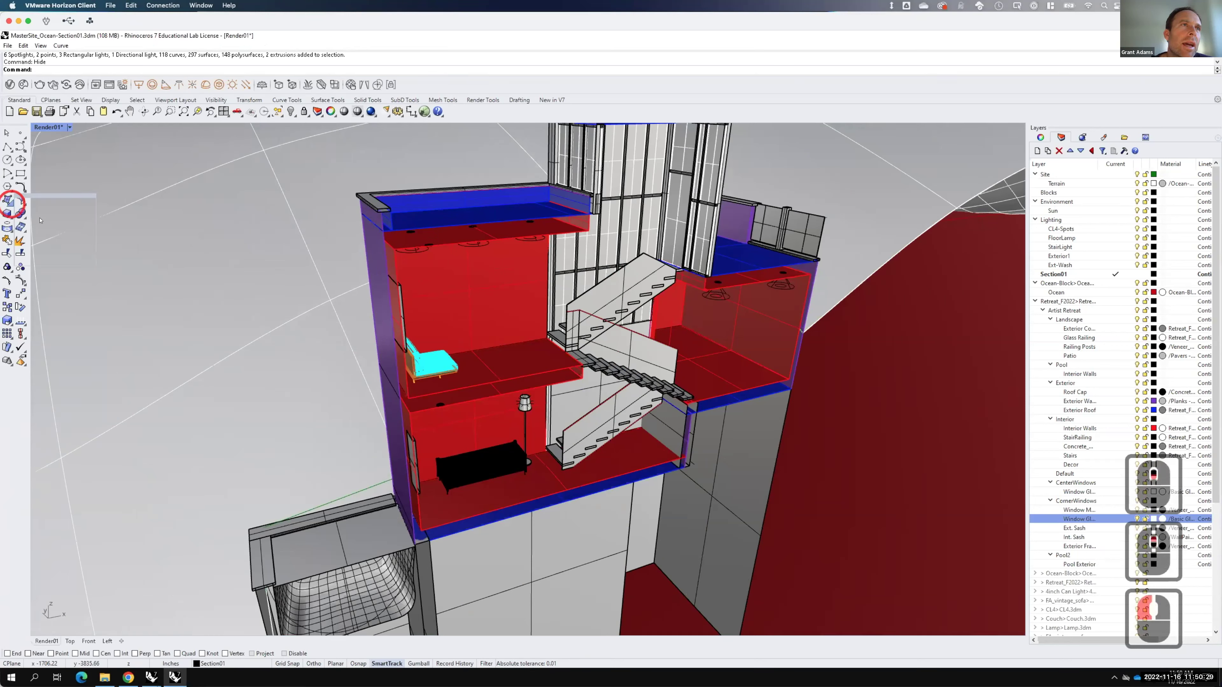
pyautogui.click(35, 218)
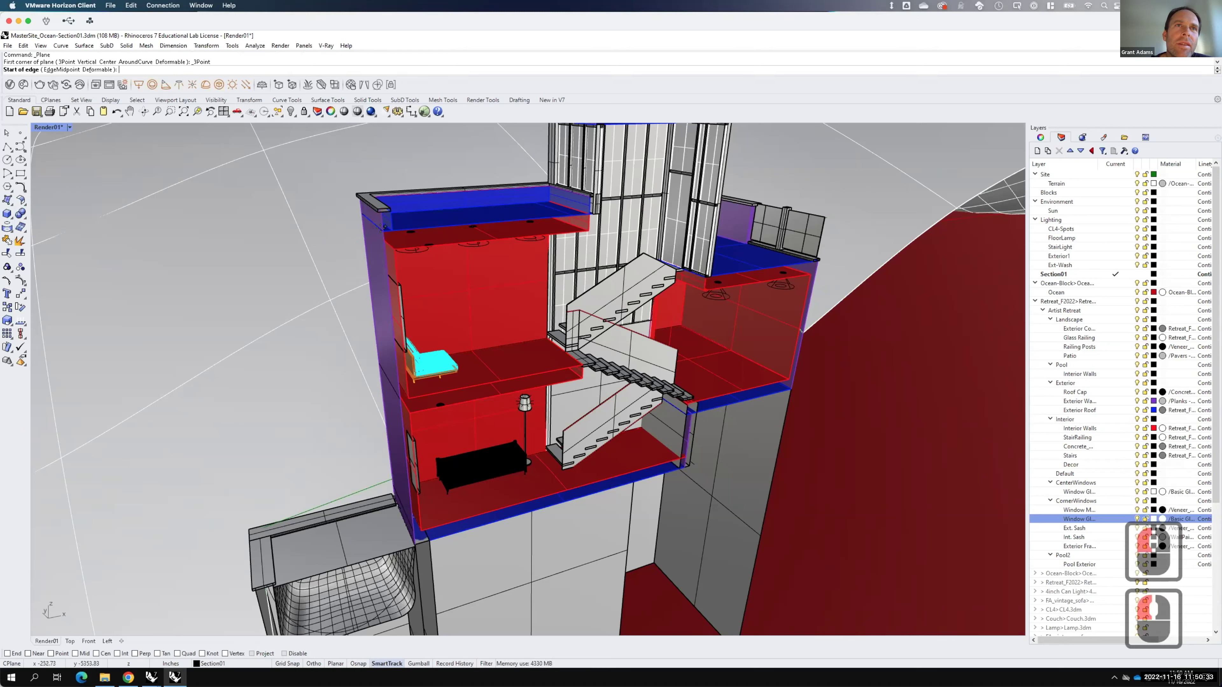
pyautogui.click(6, 653)
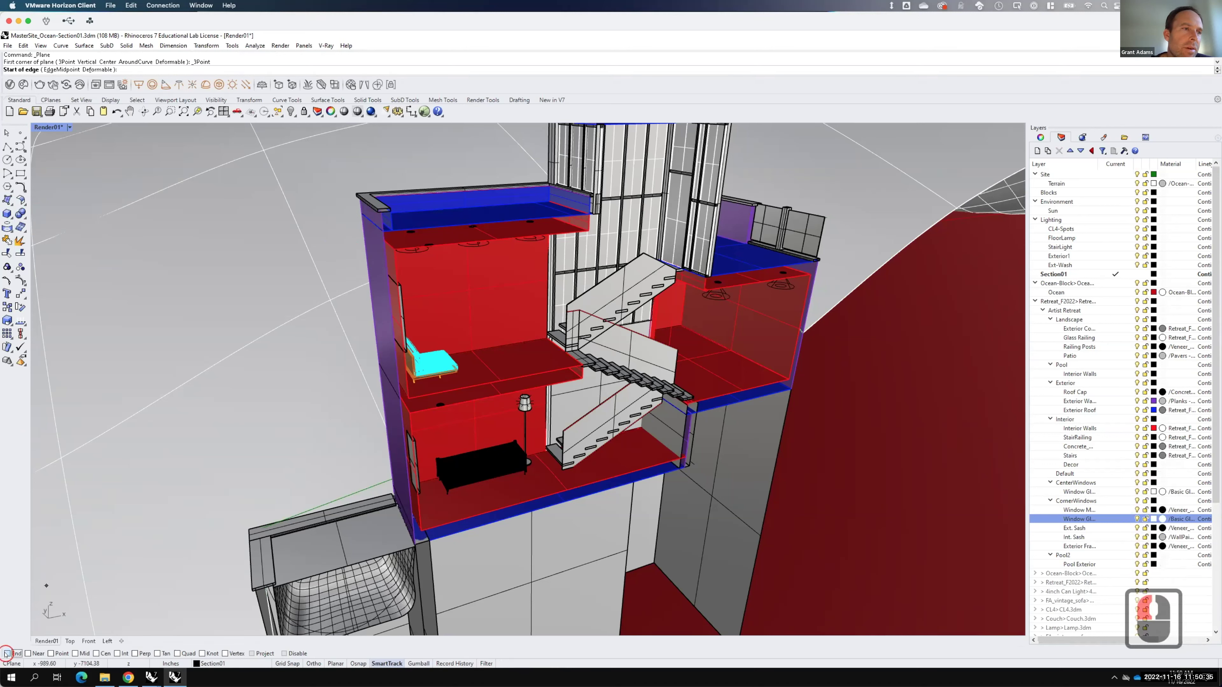
pyautogui.click(384, 232)
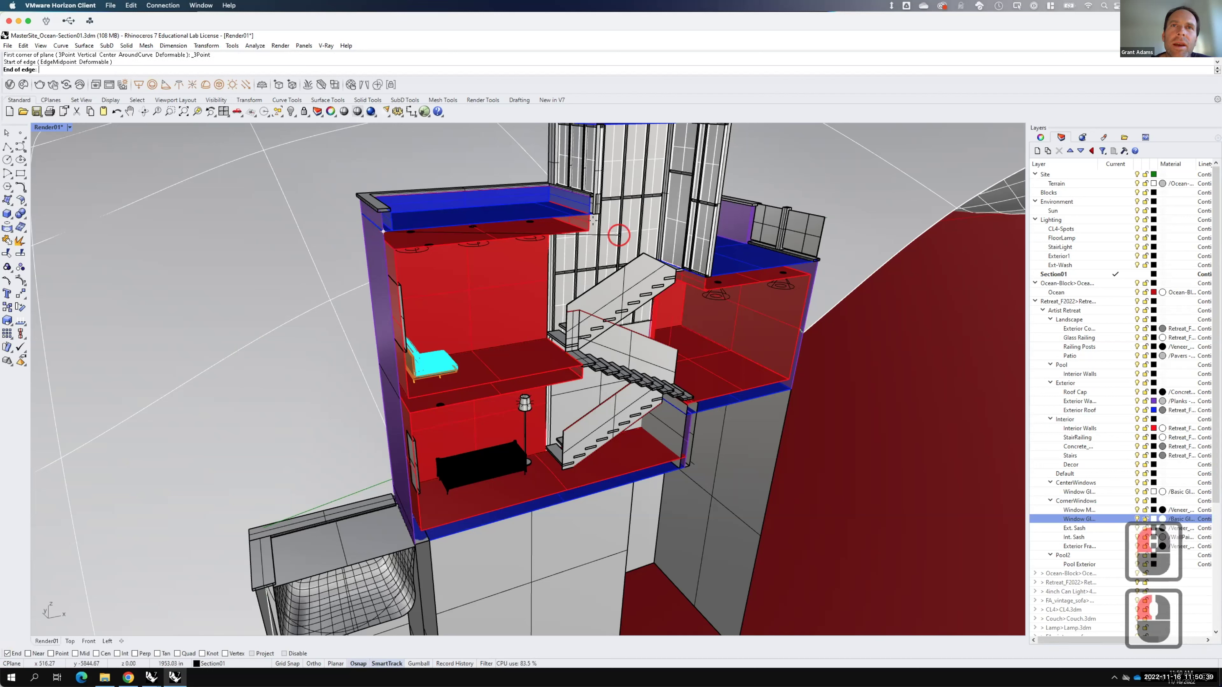
pyautogui.click(592, 214)
pyautogui.scroll(1, 591, 214)
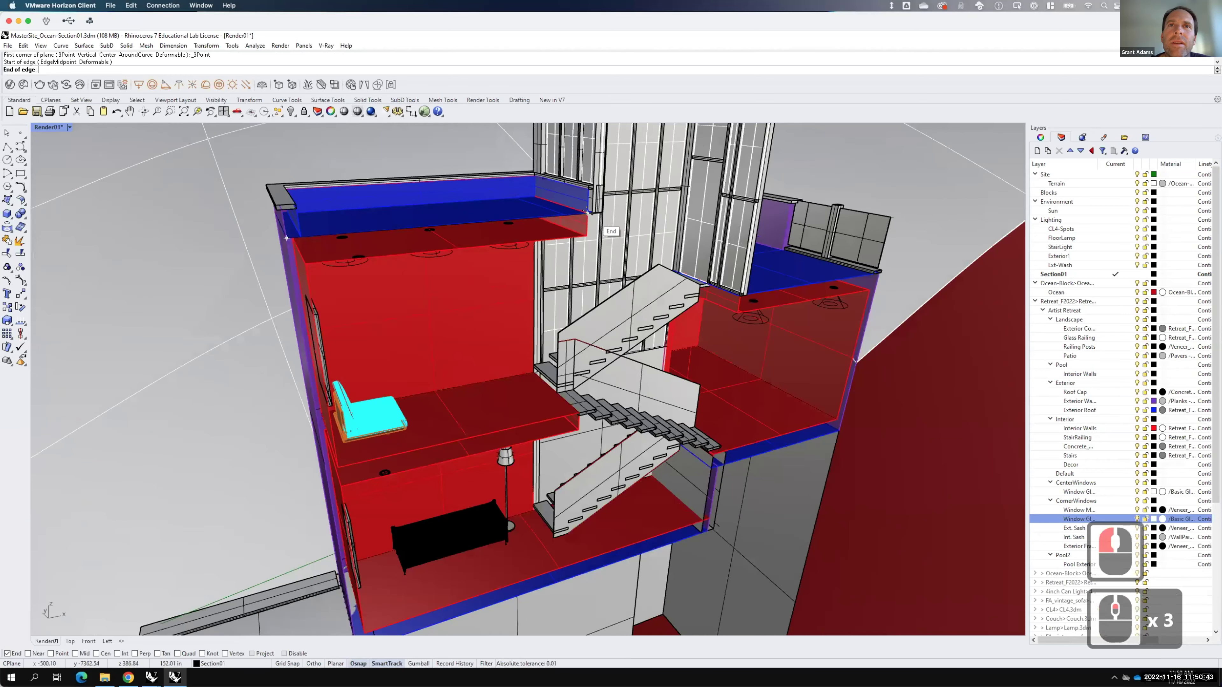
pyautogui.scroll(1, 588, 212)
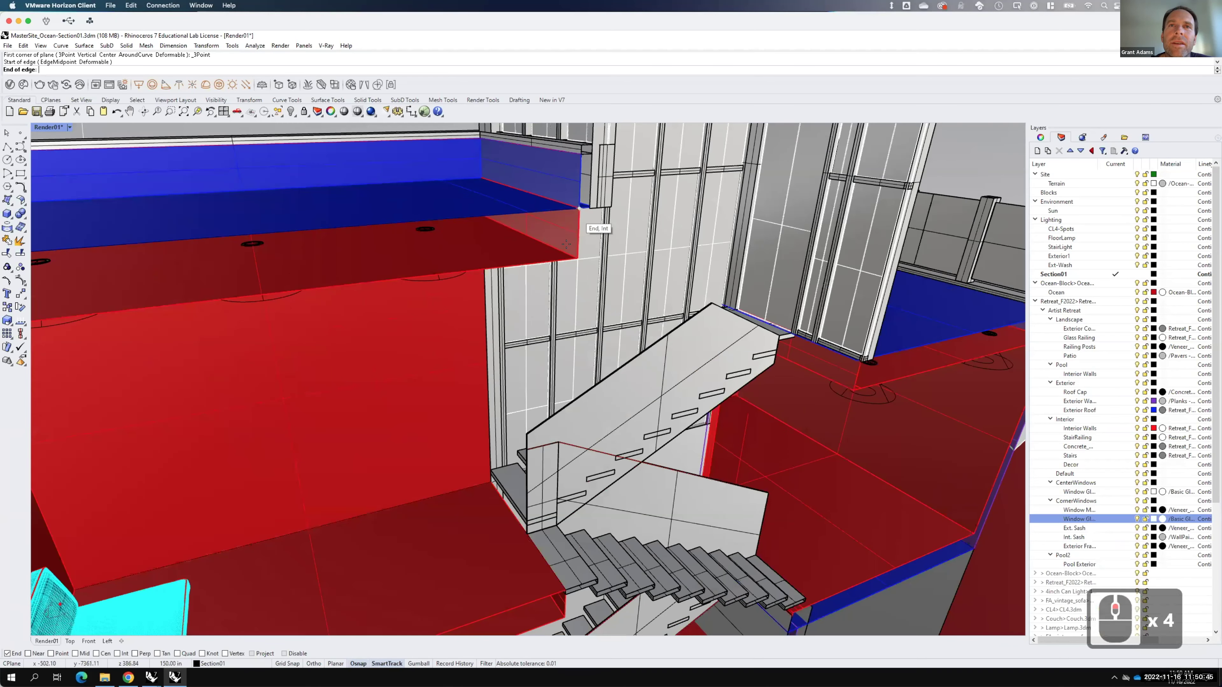
pyautogui.click(577, 207)
pyautogui.press('F15')
pyautogui.click(577, 258)
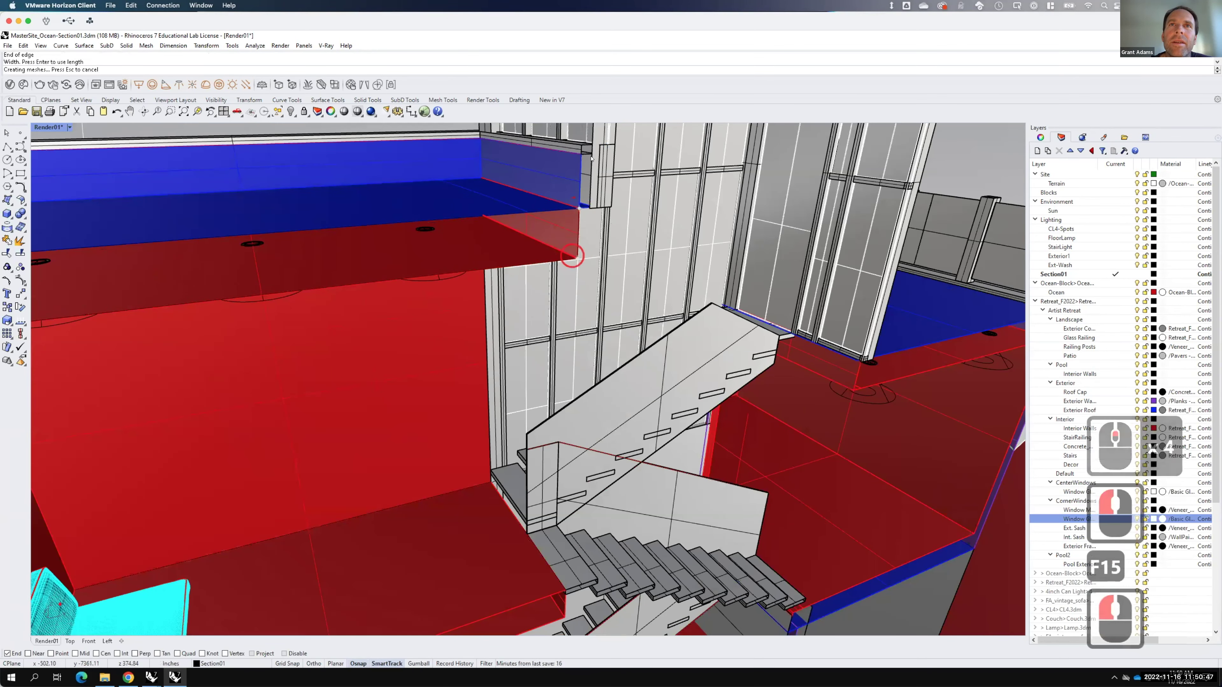
pyautogui.rightClick(610, 146)
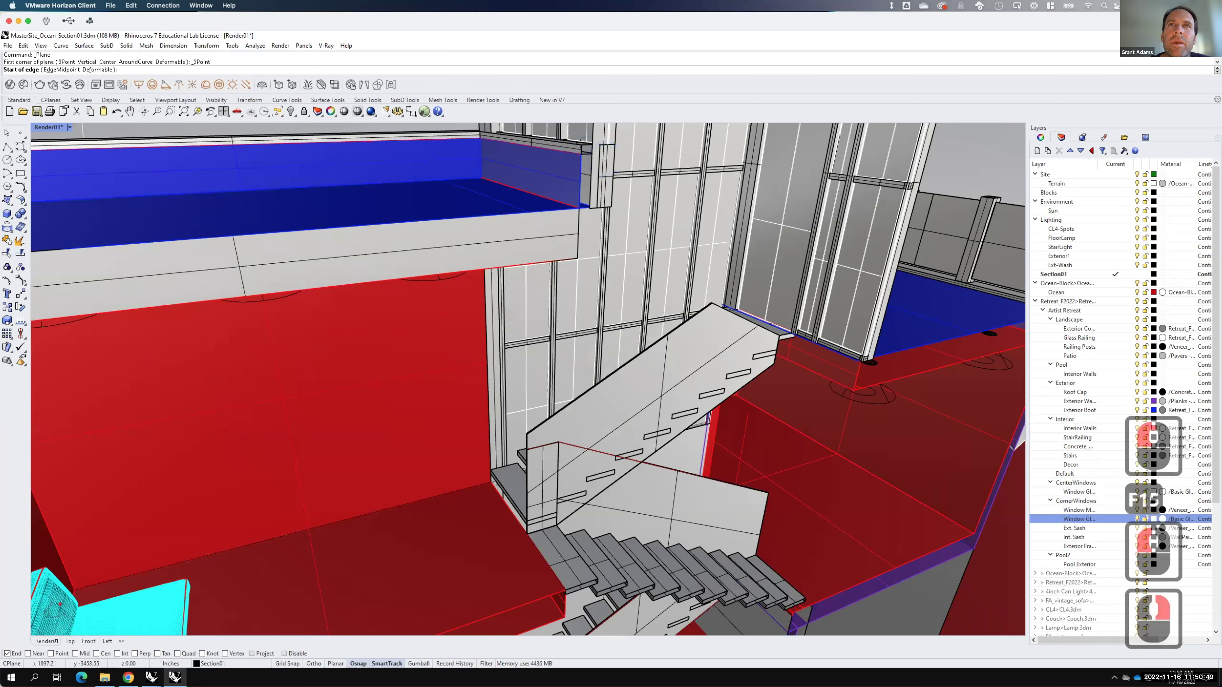
pyautogui.click(587, 145)
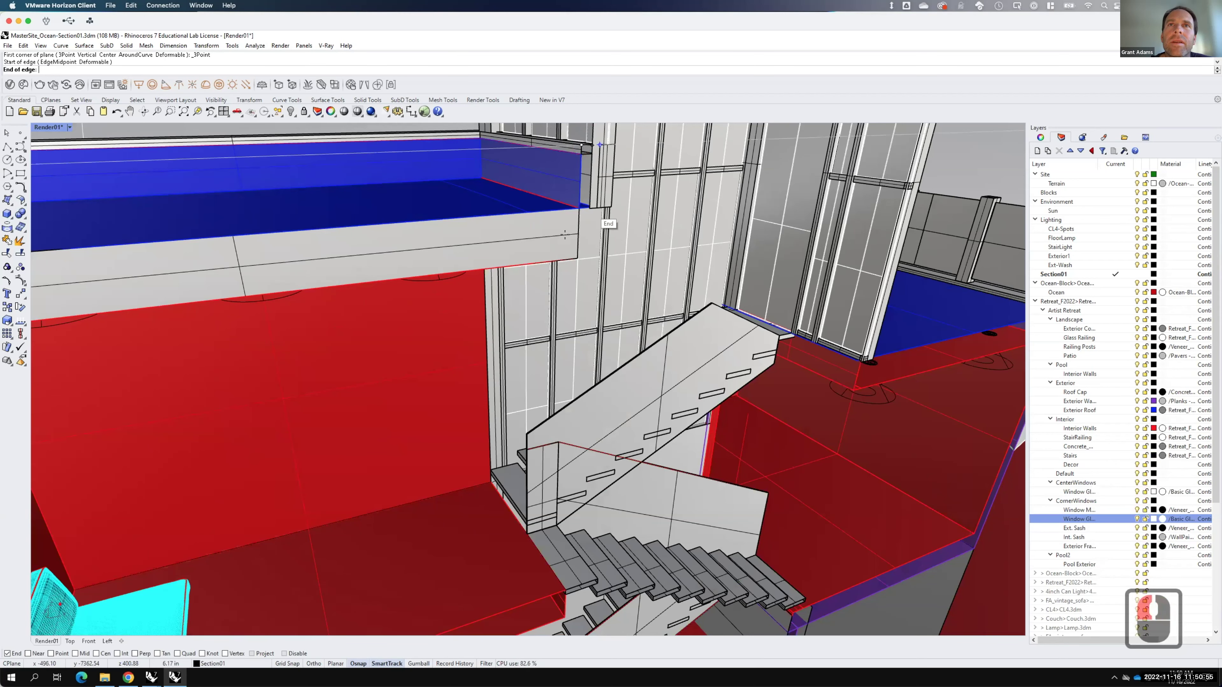
pyautogui.moveTo(493, 290); pyautogui.dragTo(433, 397, button='right')
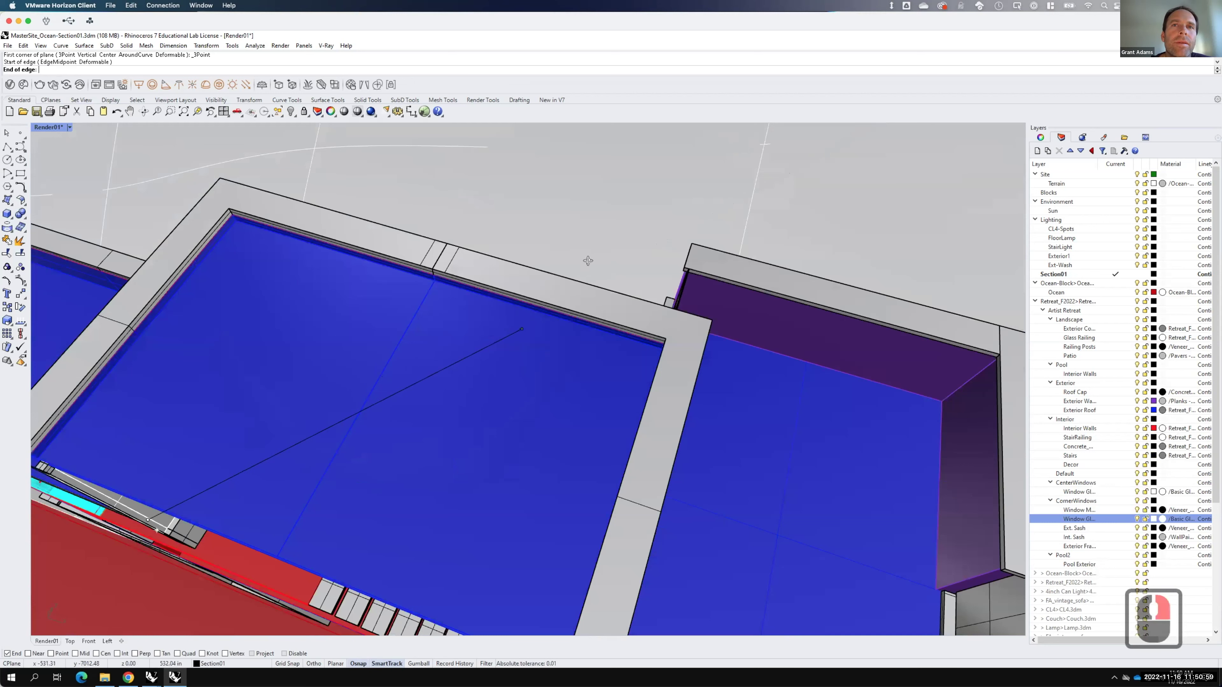
pyautogui.press('Home')
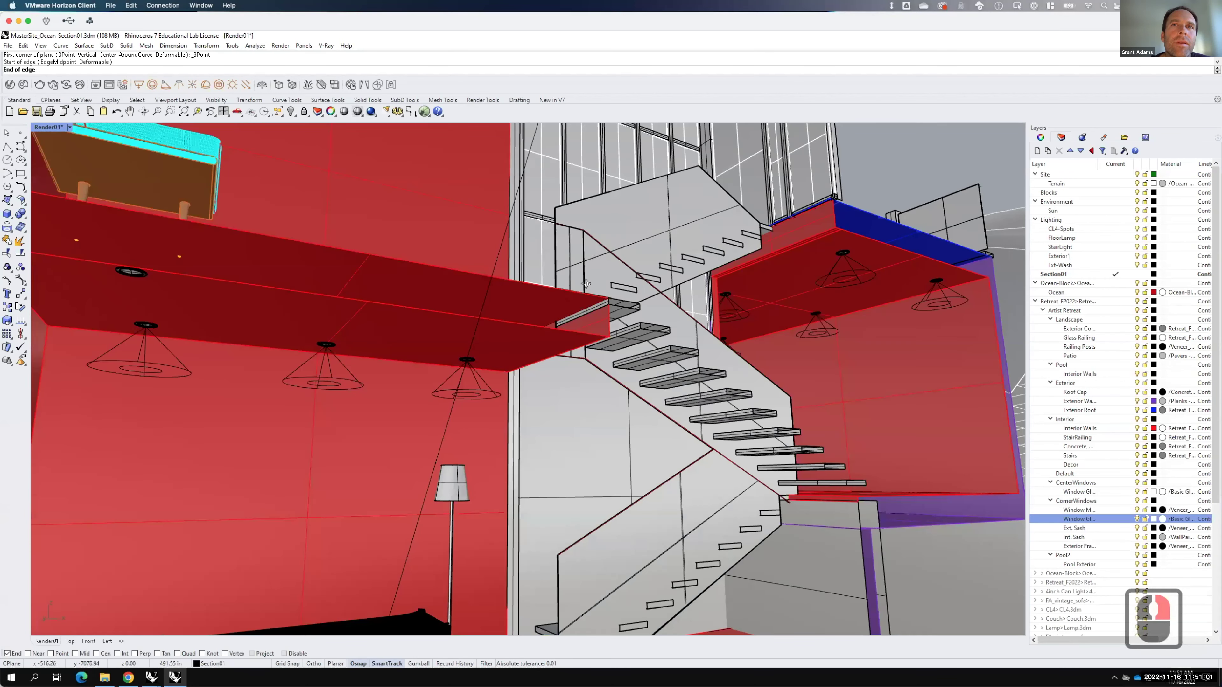
pyautogui.moveTo(586, 284); pyautogui.dragTo(558, 410, button='right')
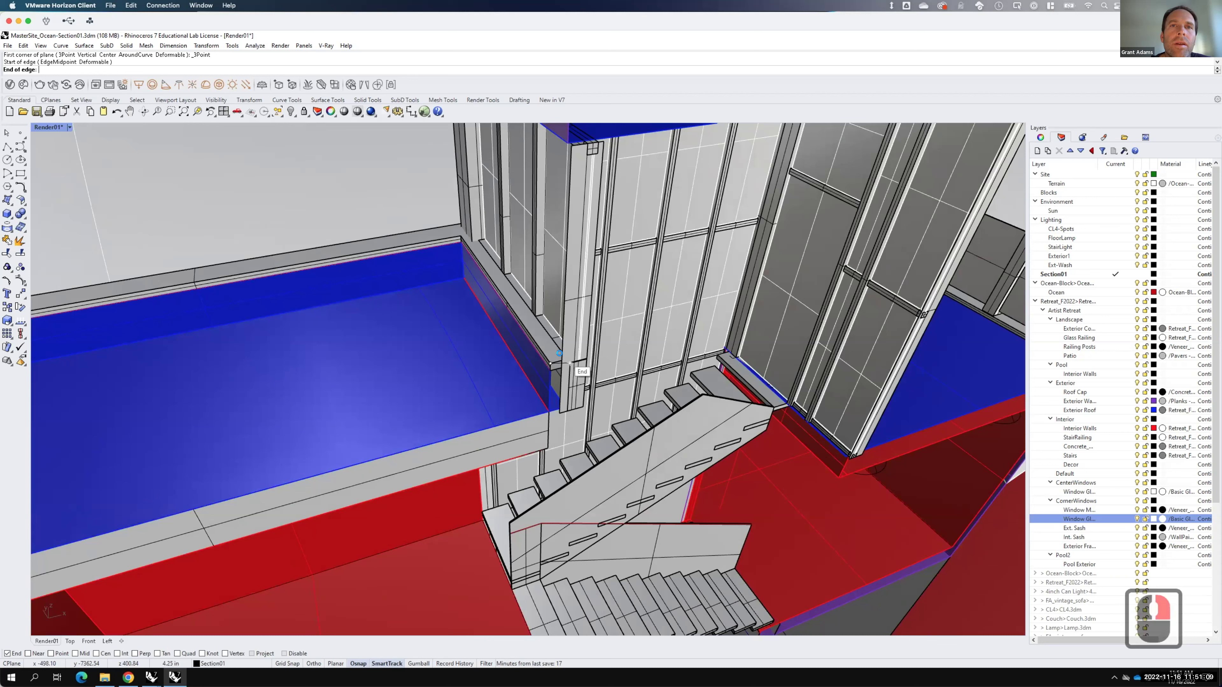
pyautogui.click(70, 126)
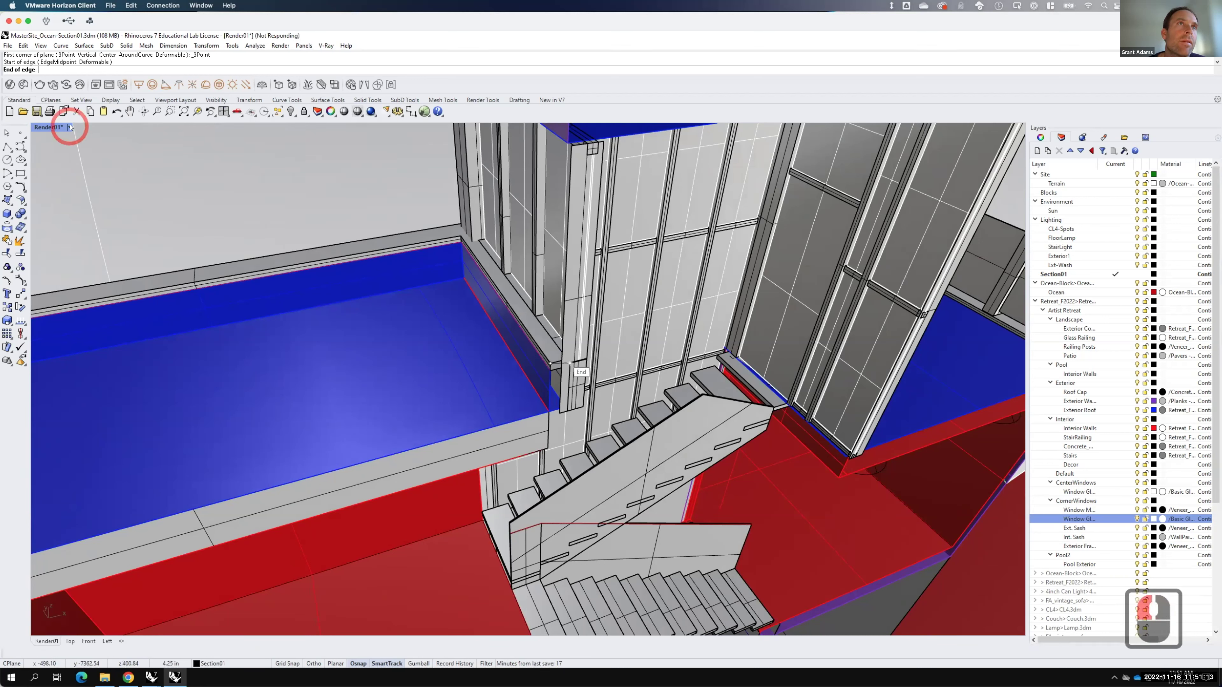
pyautogui.press('Escape')
pyautogui.press('Escape')
# Step: Switch the Render01 viewport to the Ghosted display mode and clear any selection
pyautogui.click(69, 127)
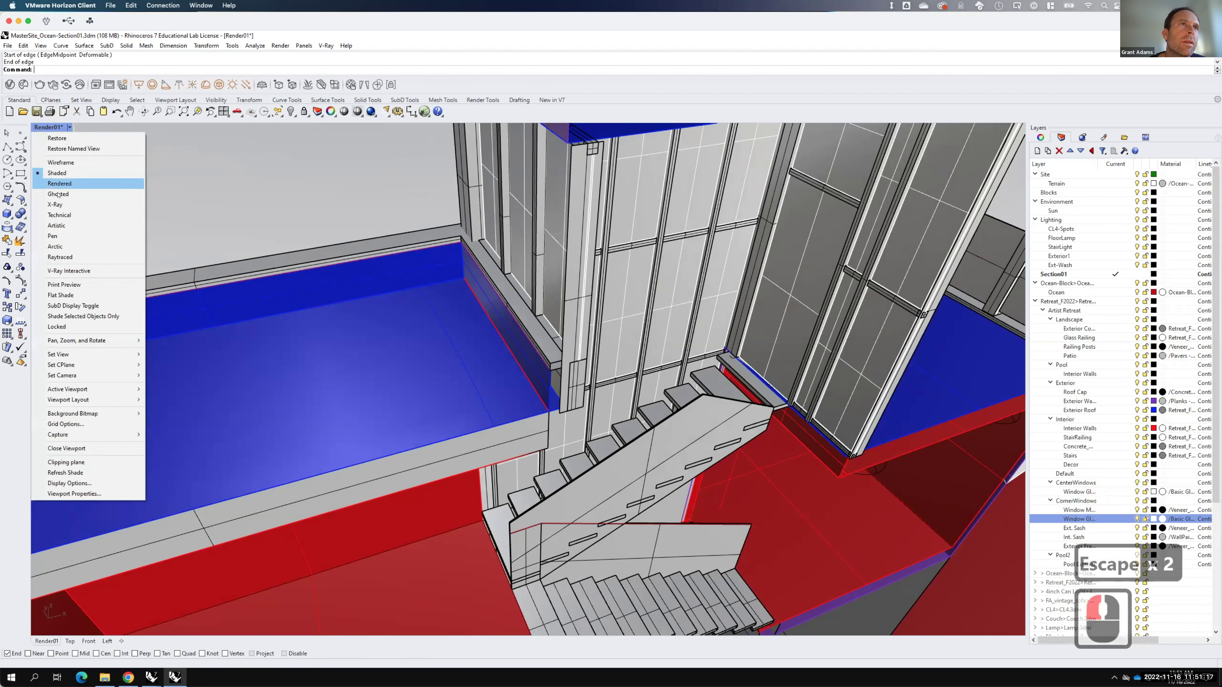
pyautogui.click(58, 193)
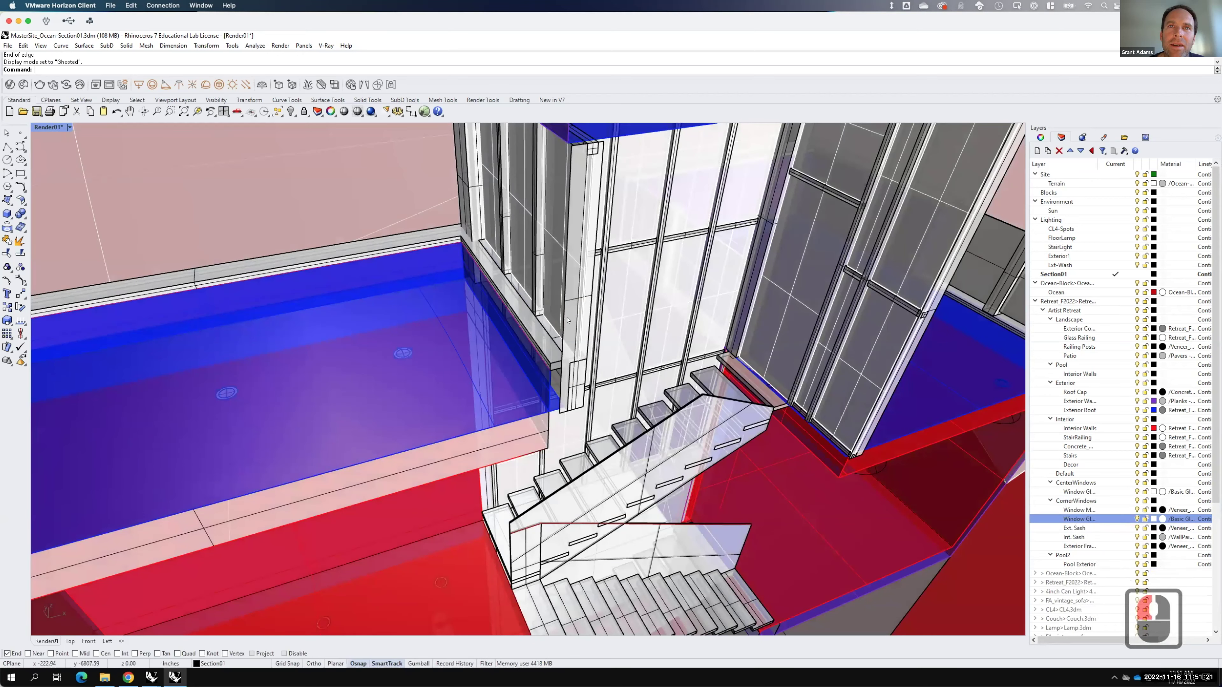
pyautogui.click(570, 320)
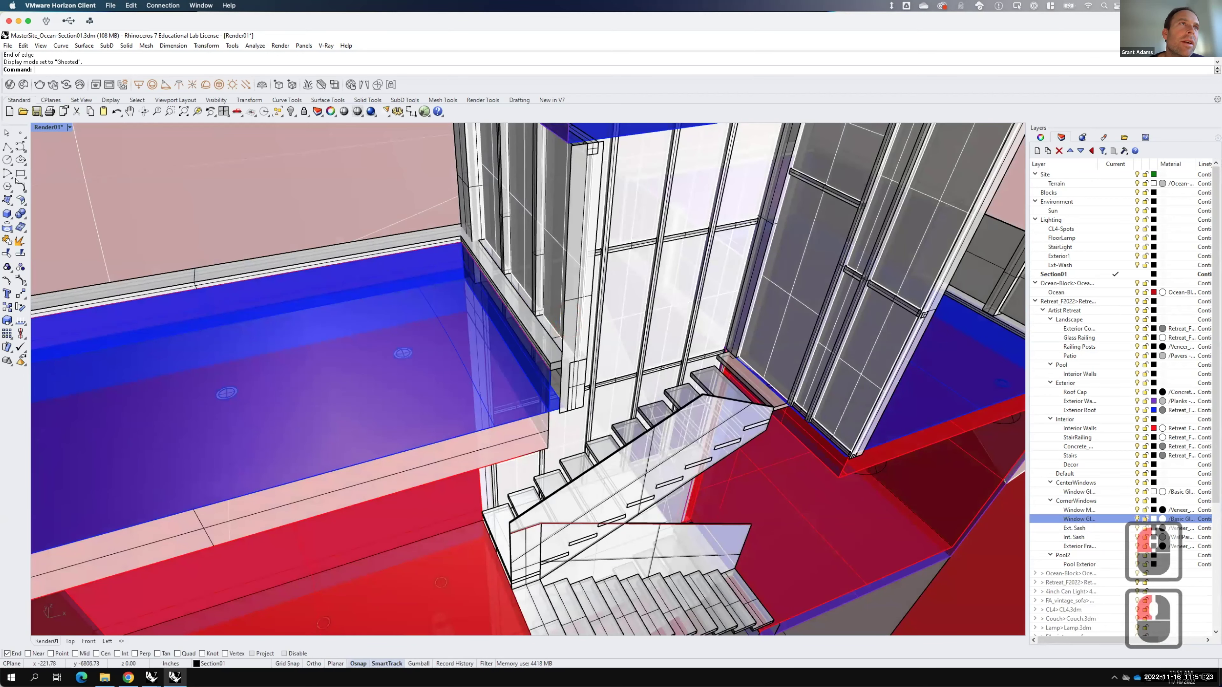
pyautogui.press('Escape')
pyautogui.press('Escape')
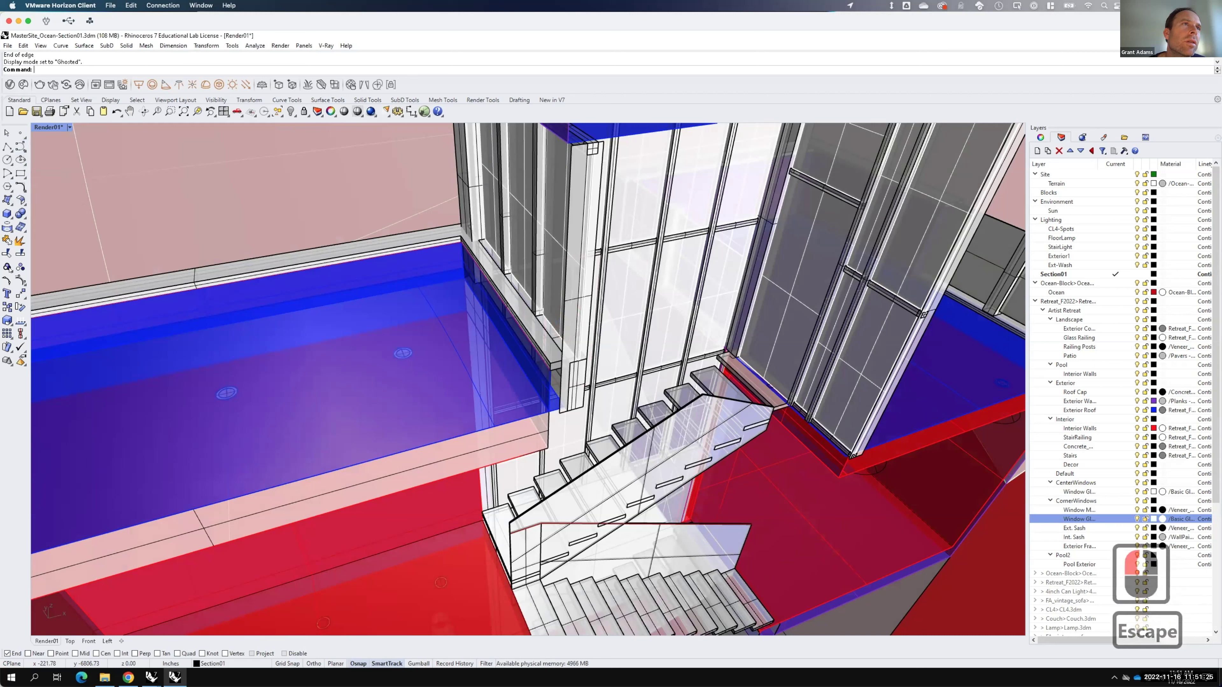
# Step: Cap the cut end of the low roof's parapet beside the glazed stair tower with a 3-point plane
pyautogui.click(7, 200)
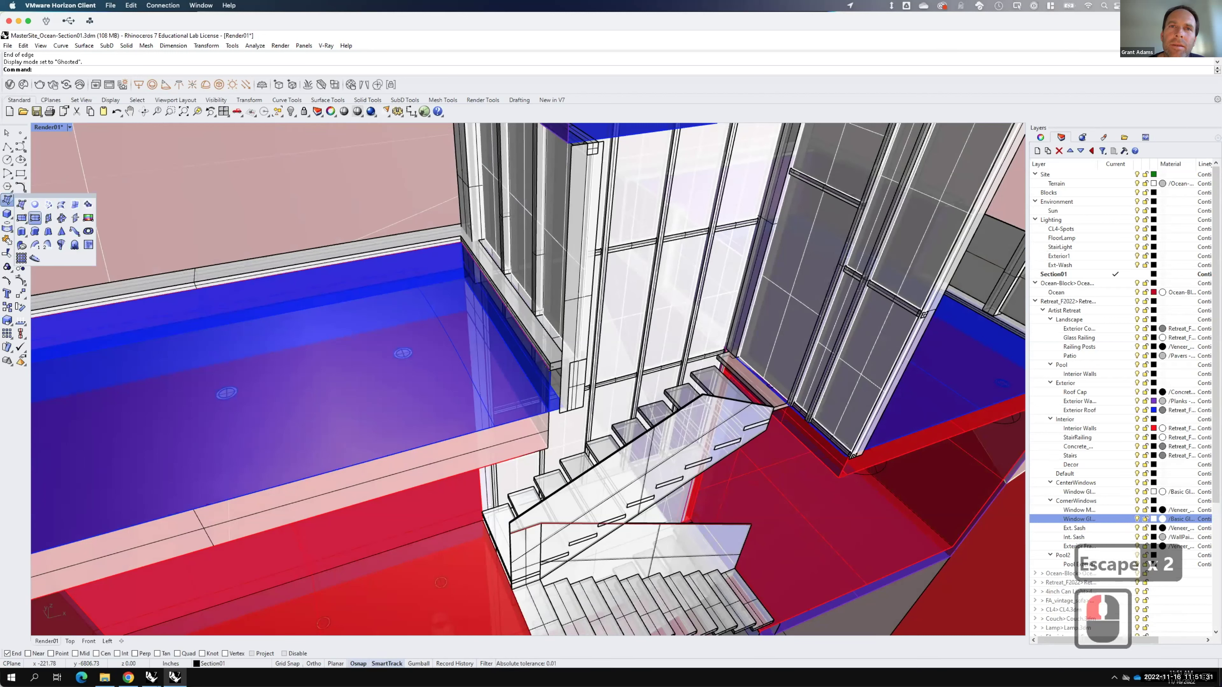
pyautogui.click(35, 218)
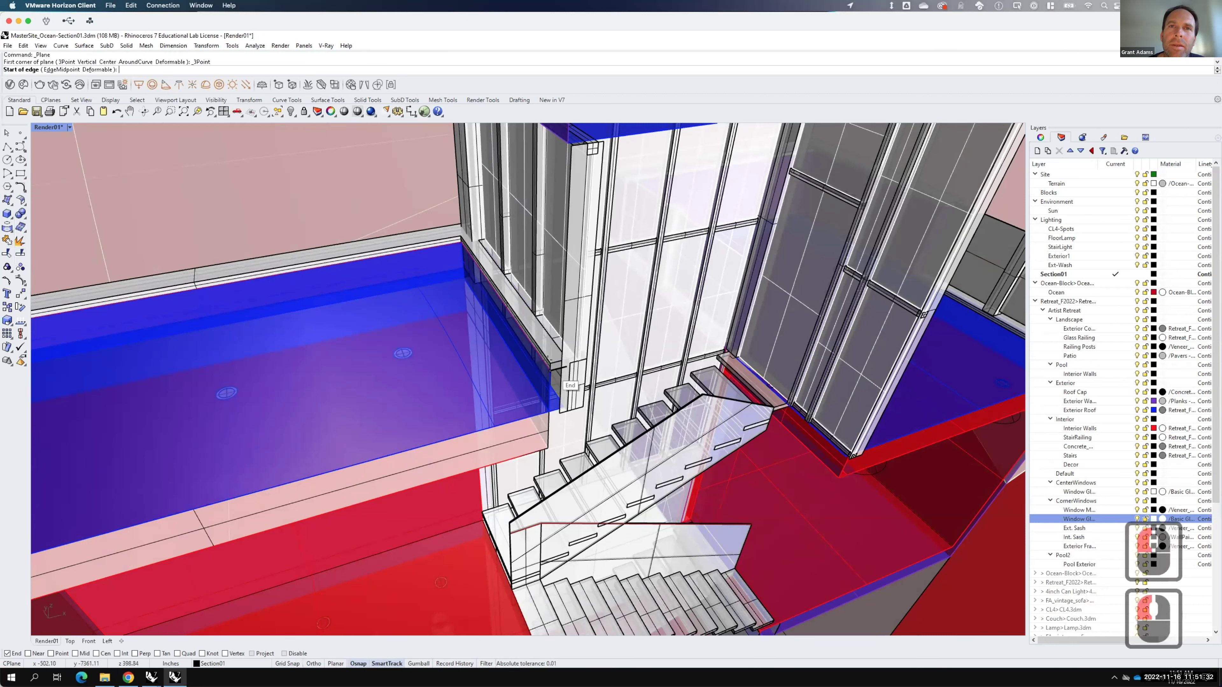
pyautogui.click(564, 358)
pyautogui.click(560, 362)
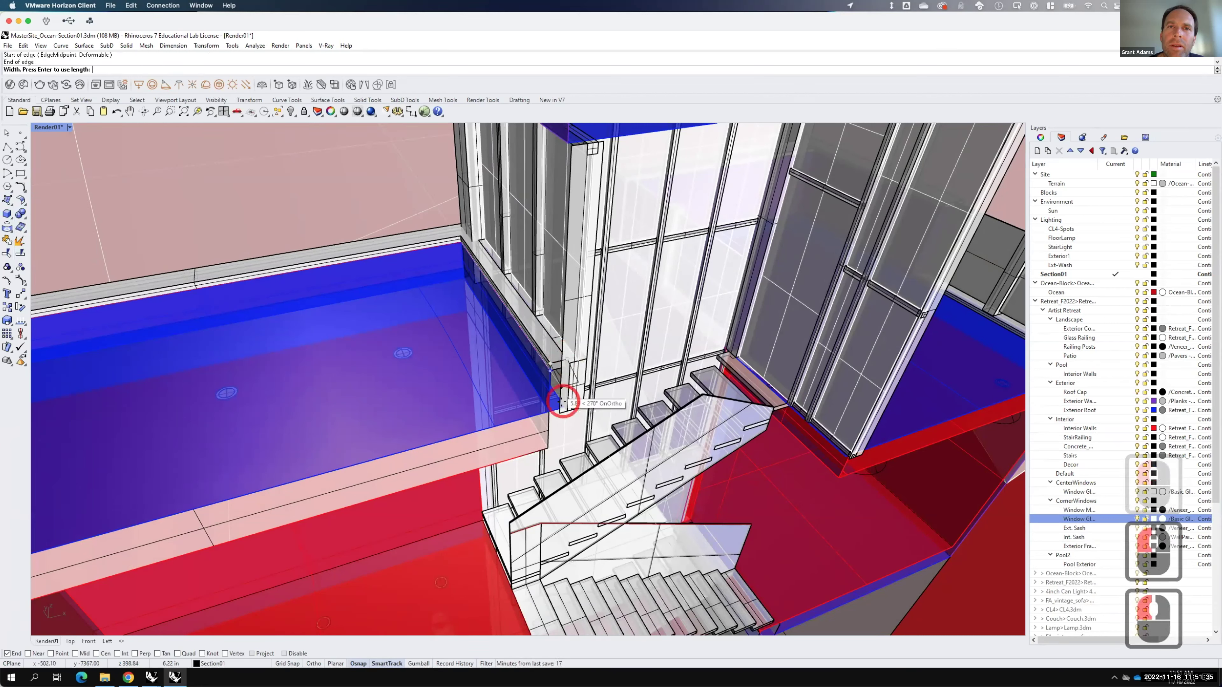
pyautogui.click(560, 380)
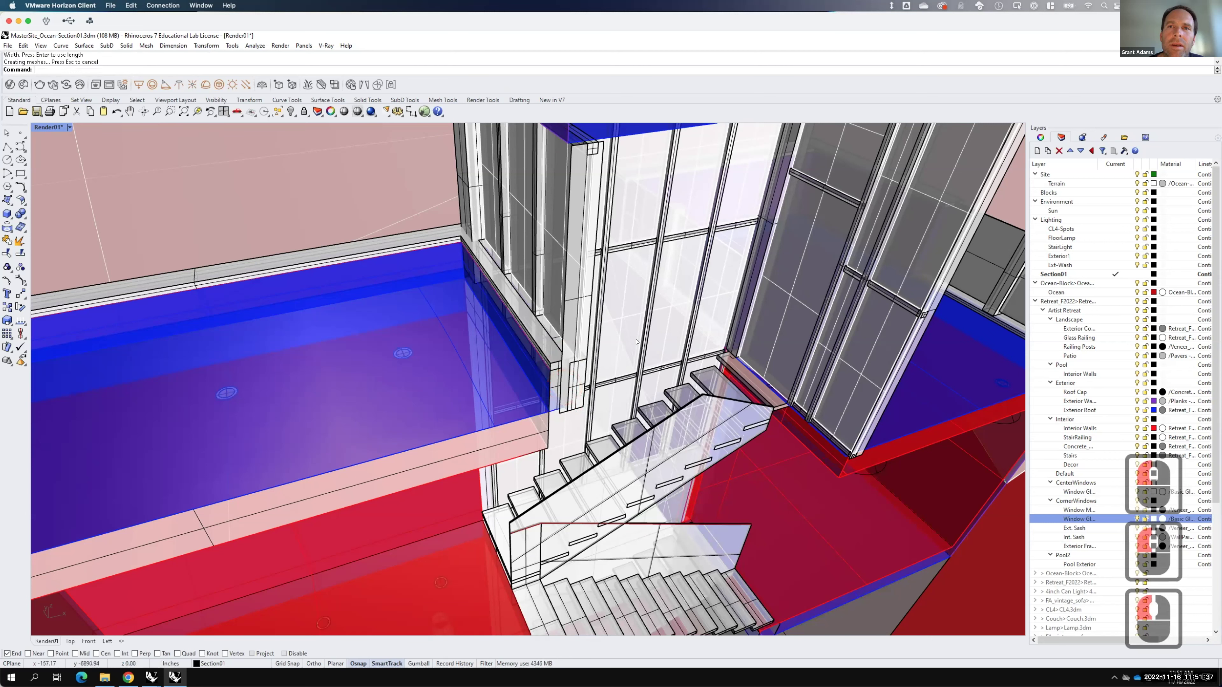
# Step: Cap the cut ends of the low roof's outer coping and the parapet wall below it with 3-point planes
pyautogui.scroll(-3, 285, 432)
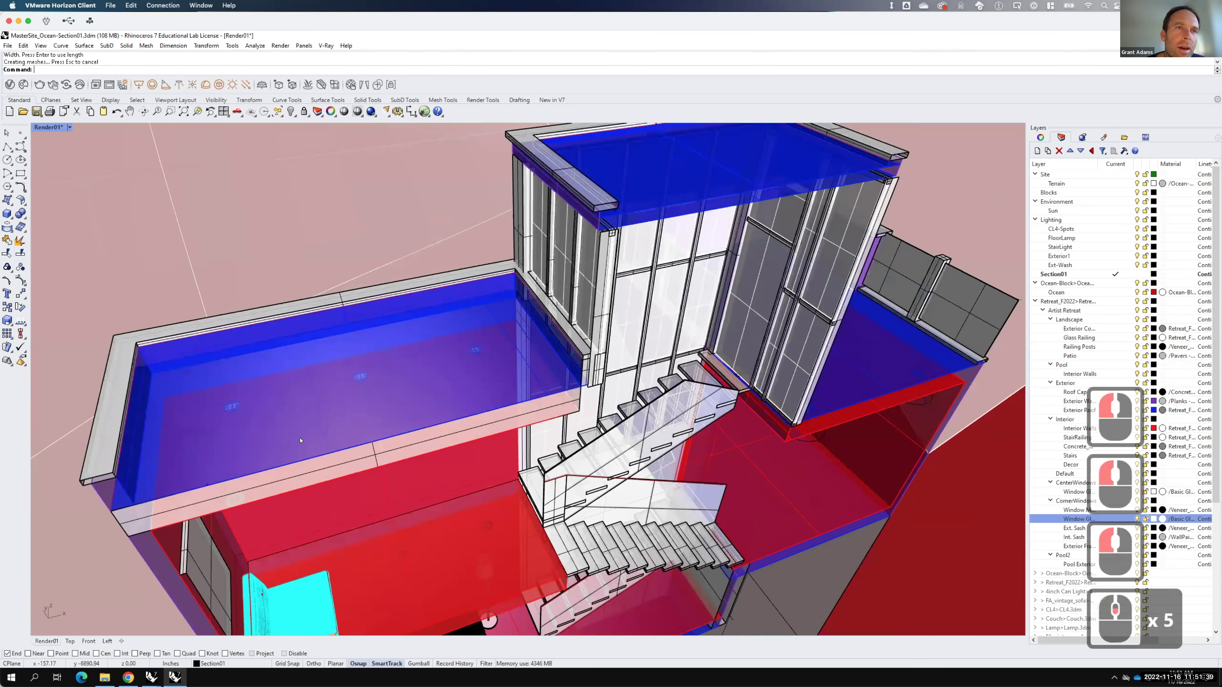
pyautogui.scroll(-2, 250, 407)
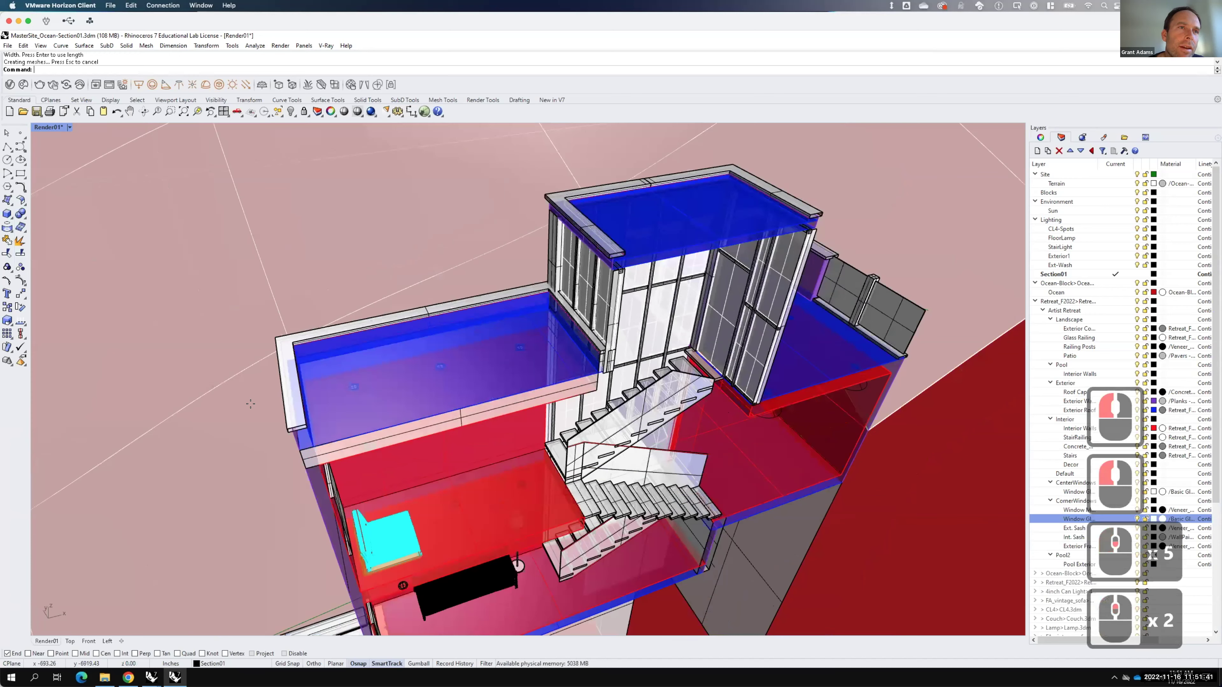
pyautogui.scroll(5, 302, 390)
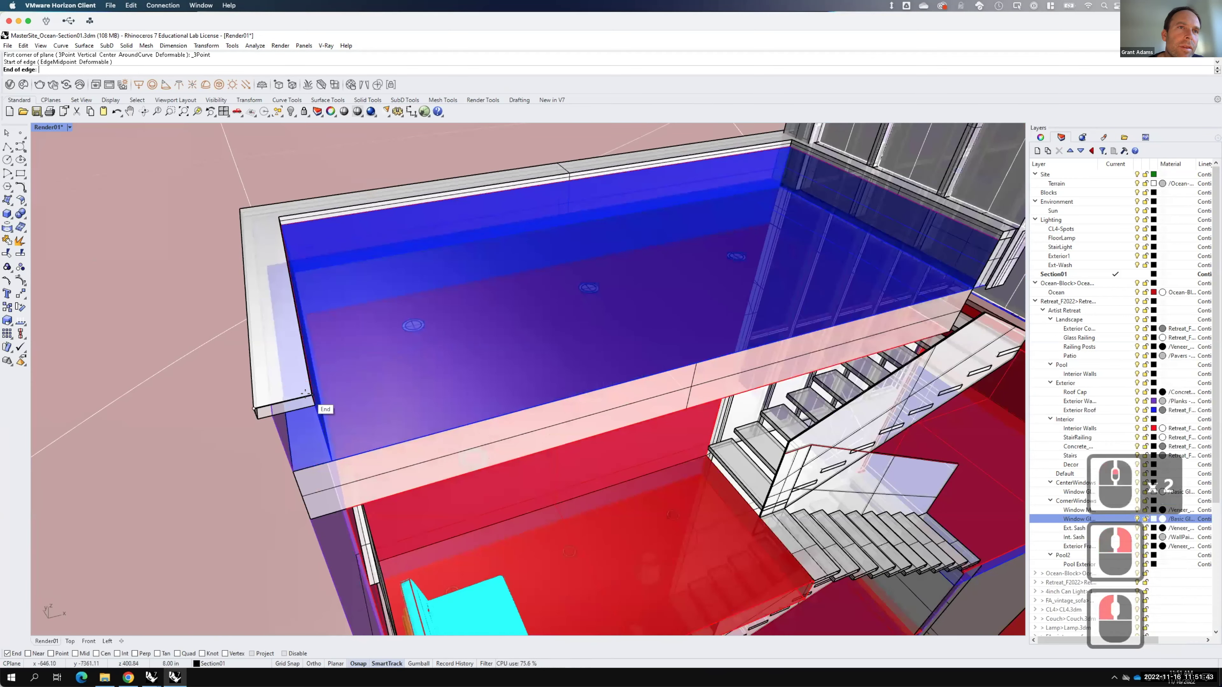
pyautogui.click(314, 407)
pyautogui.press('F15')
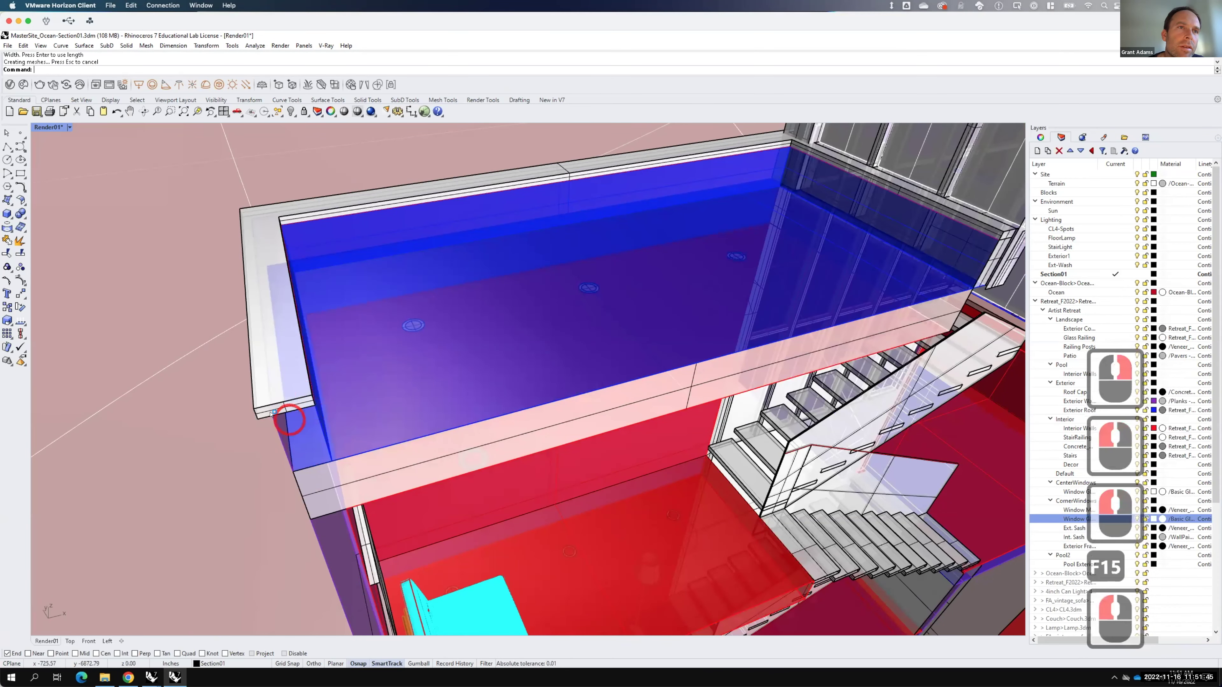
pyautogui.click(272, 415)
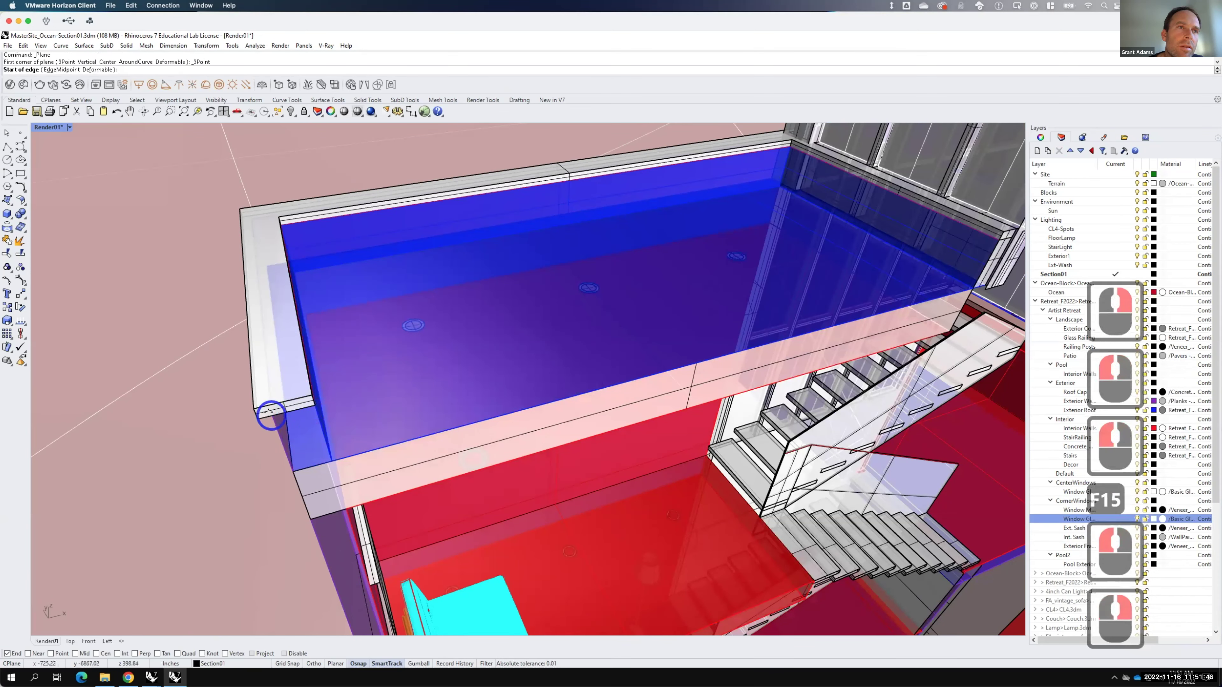
pyautogui.click(315, 406)
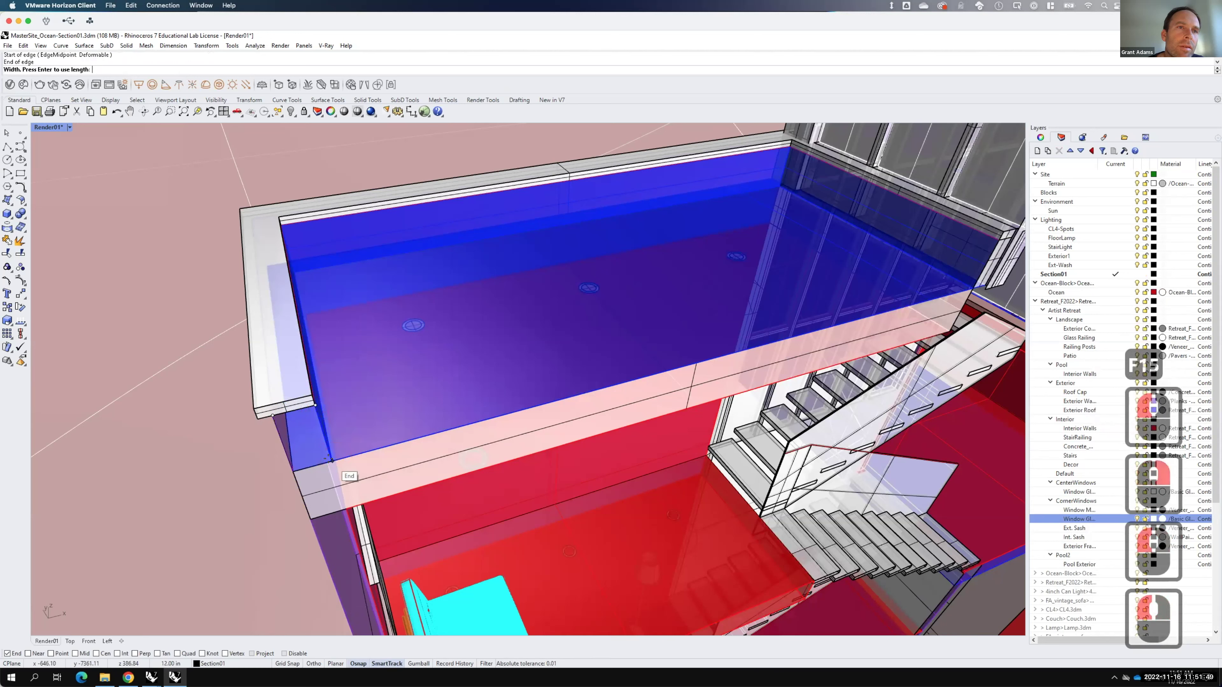
pyautogui.click(336, 459)
# Step: Cap the outer wall's cut face from the upper ceiling down to the lower floor slab with a 3-point plane
pyautogui.rightClick(308, 517)
pyautogui.click(309, 518)
pyautogui.click(347, 508)
pyautogui.click(326, 373)
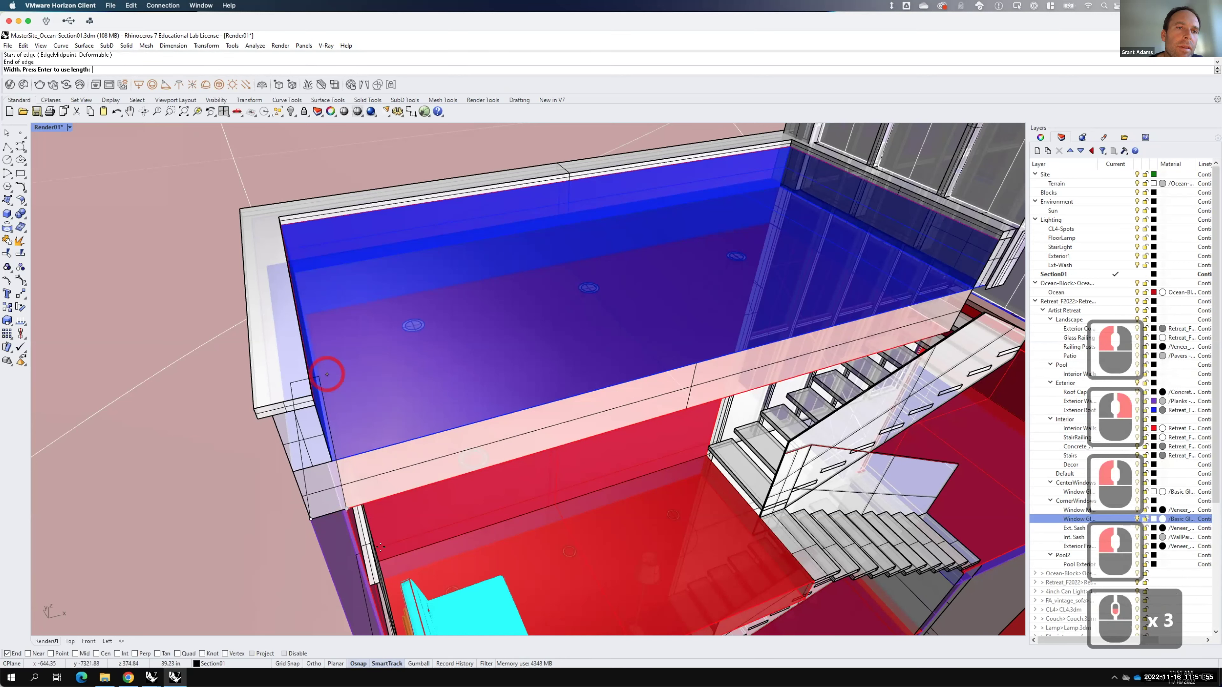
pyautogui.scroll(-1, 379, 548)
pyautogui.scroll(-4, 383, 575)
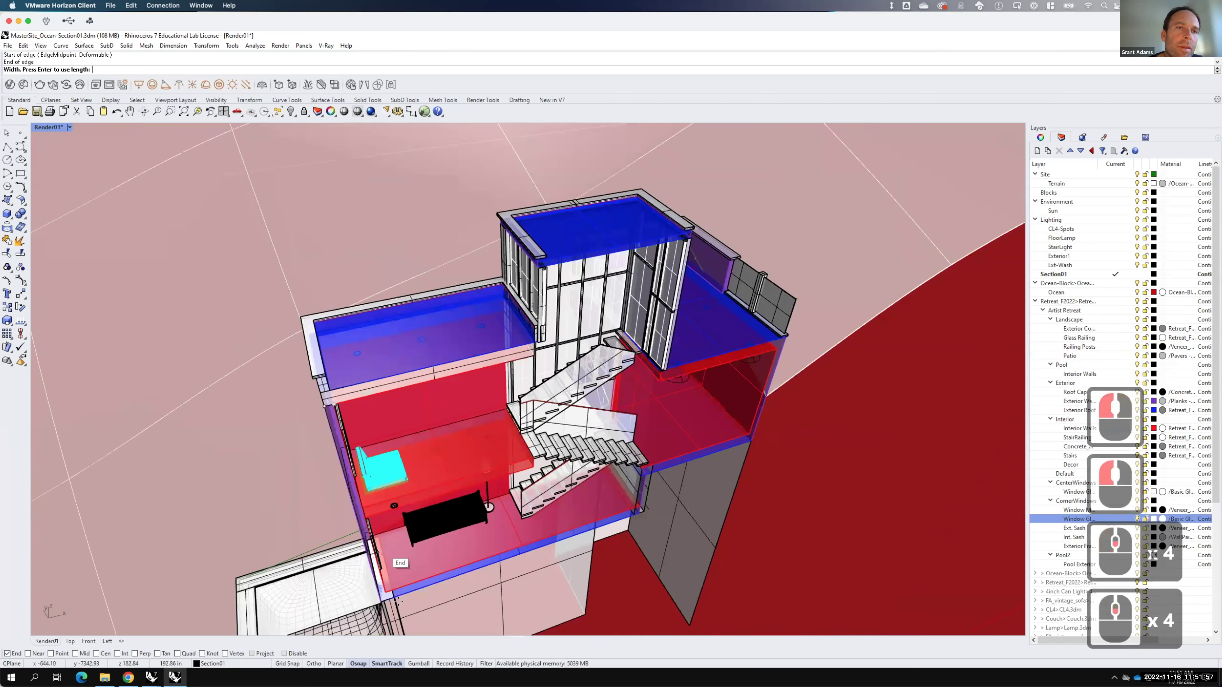
pyautogui.scroll(2, 397, 559)
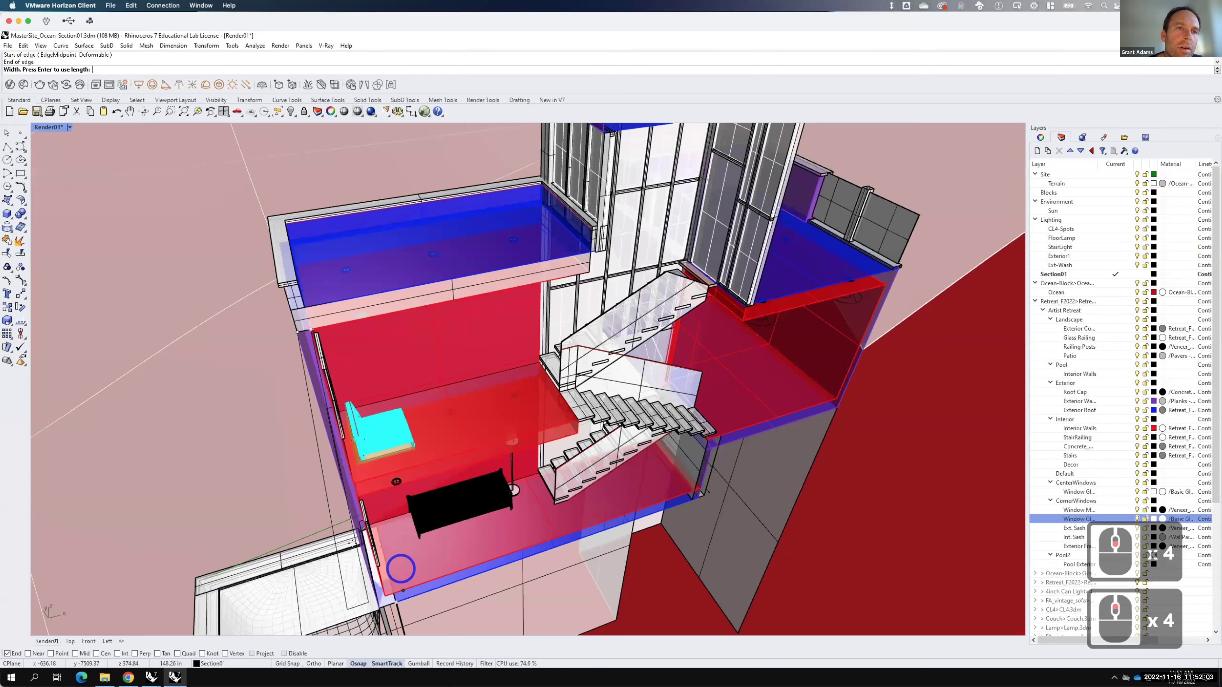
pyautogui.moveTo(400, 568); pyautogui.dragTo(354, 543, button='right')
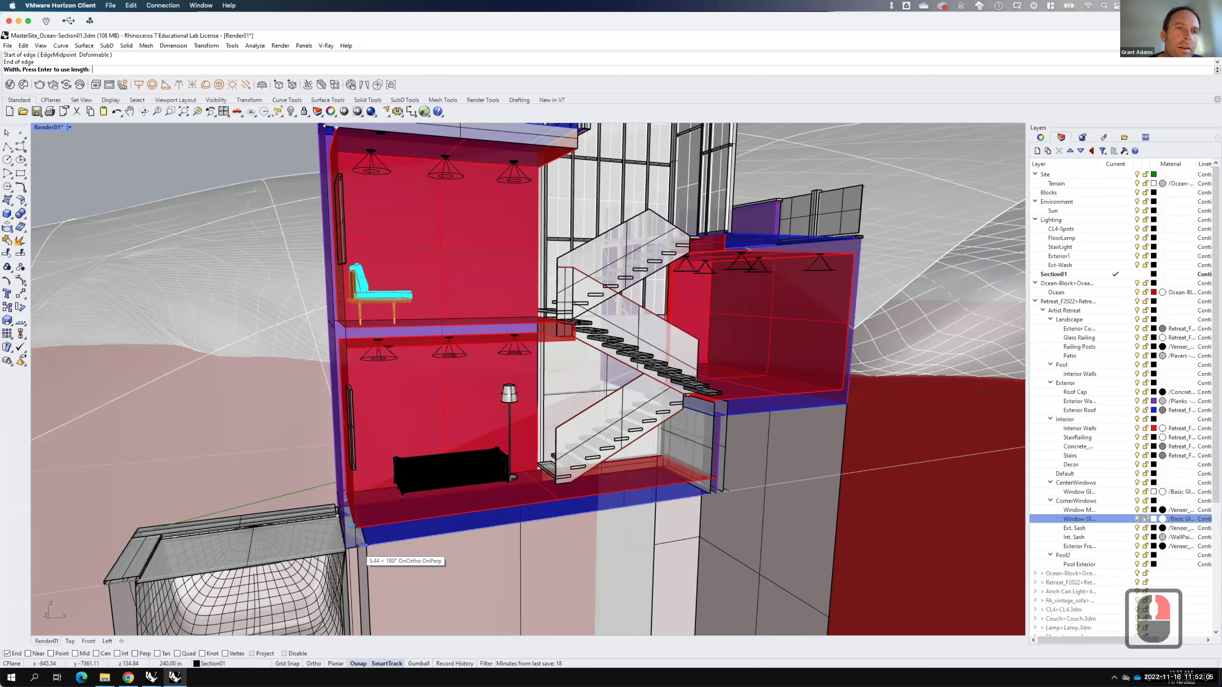
pyautogui.click(352, 526)
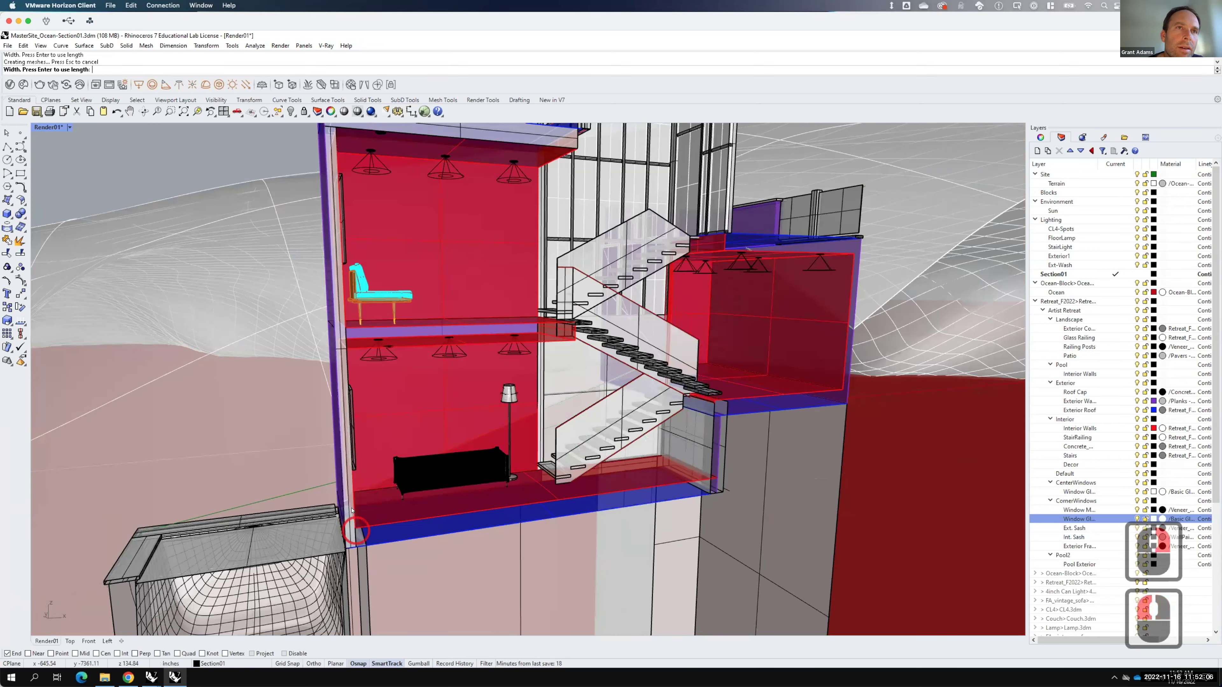
# Step: Cap the cut face of the intermediate floor between the upper and lower rooms with a 3-point plane
pyautogui.rightClick(345, 327)
pyautogui.click(346, 327)
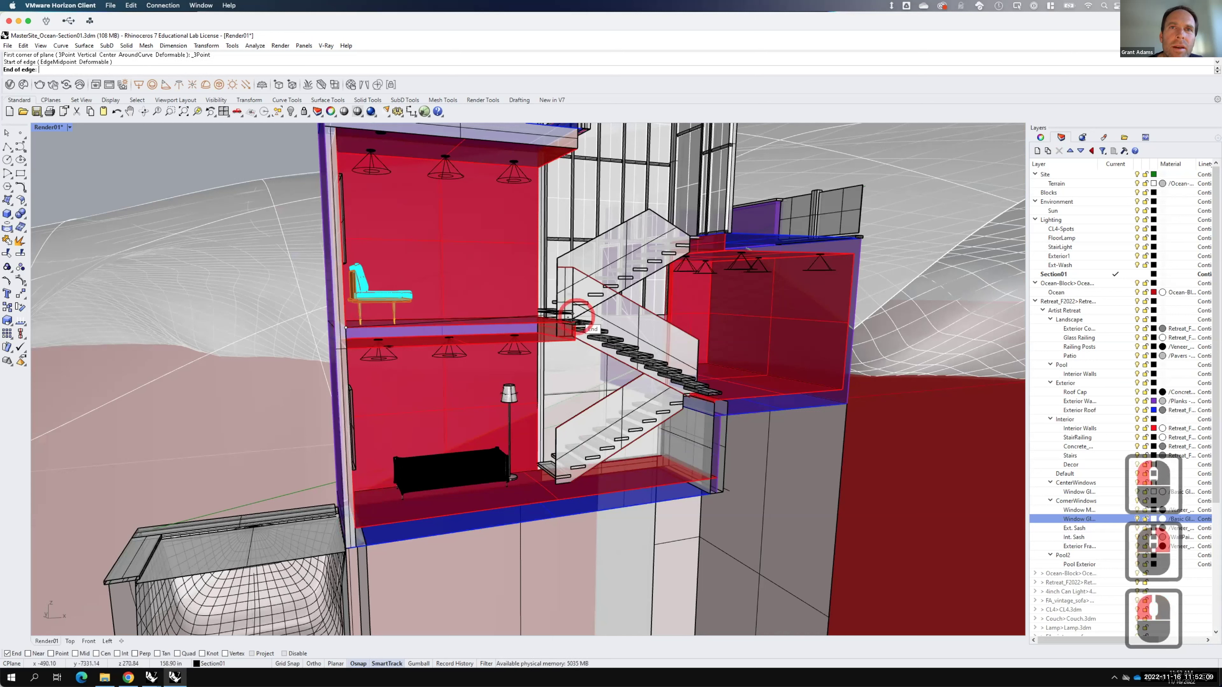
pyautogui.click(574, 321)
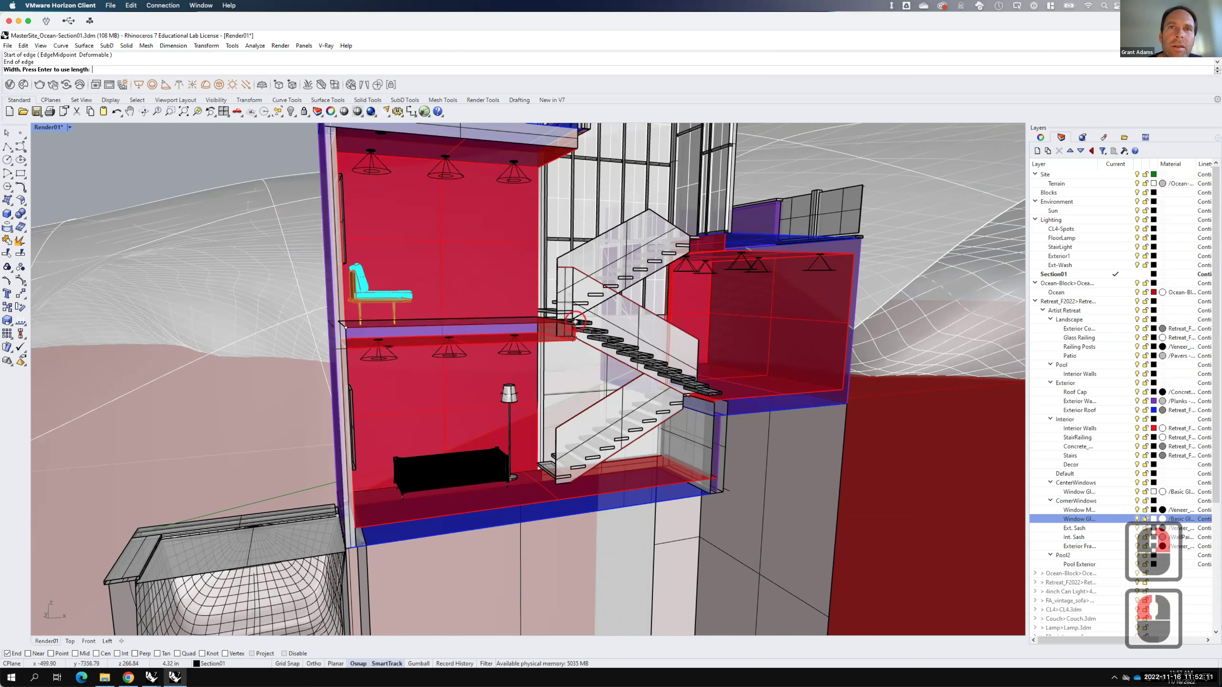
pyautogui.click(529, 380)
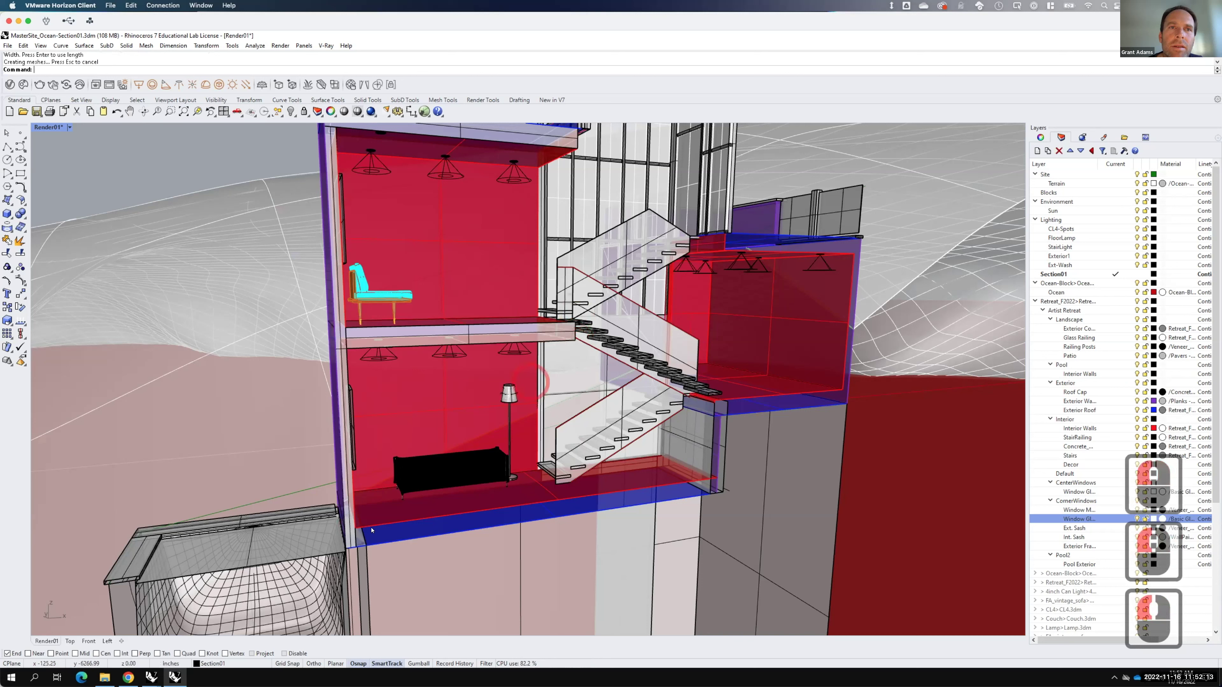
# Step: Cap the cut face of the lower room's floor slab, from the outer wall to the stair-side wall, with a 3-point plane
pyautogui.click(354, 531)
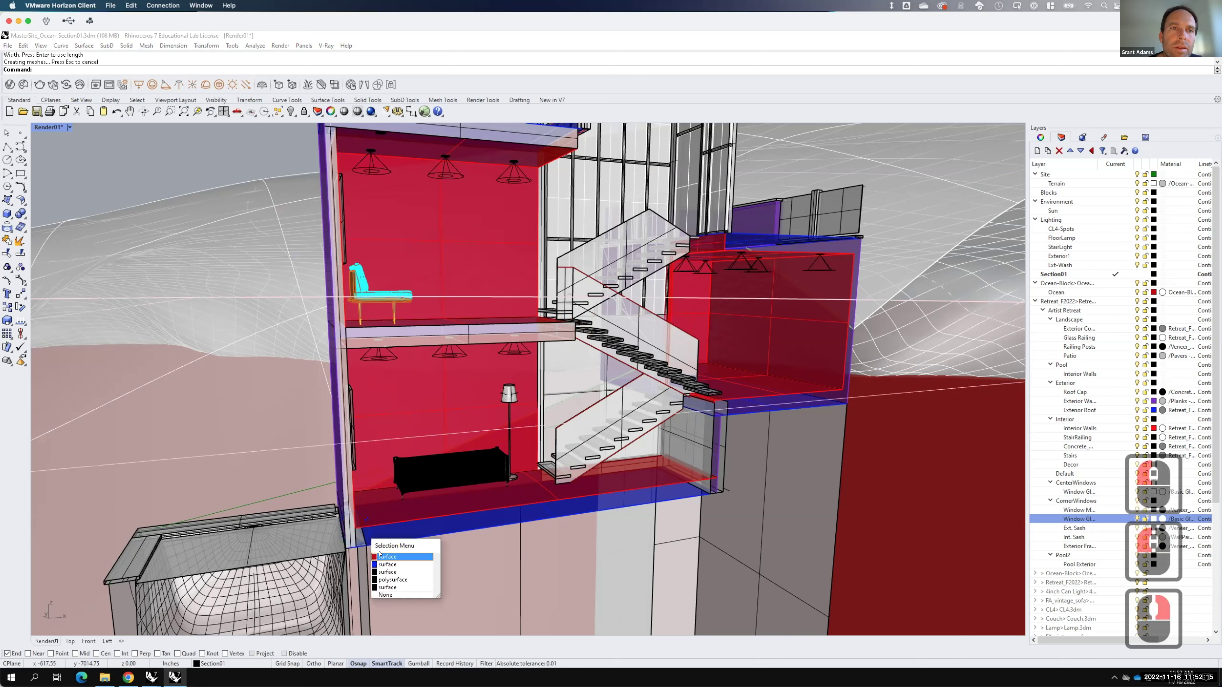
pyautogui.press('Escape')
pyautogui.rightClick(351, 526)
pyautogui.click(354, 529)
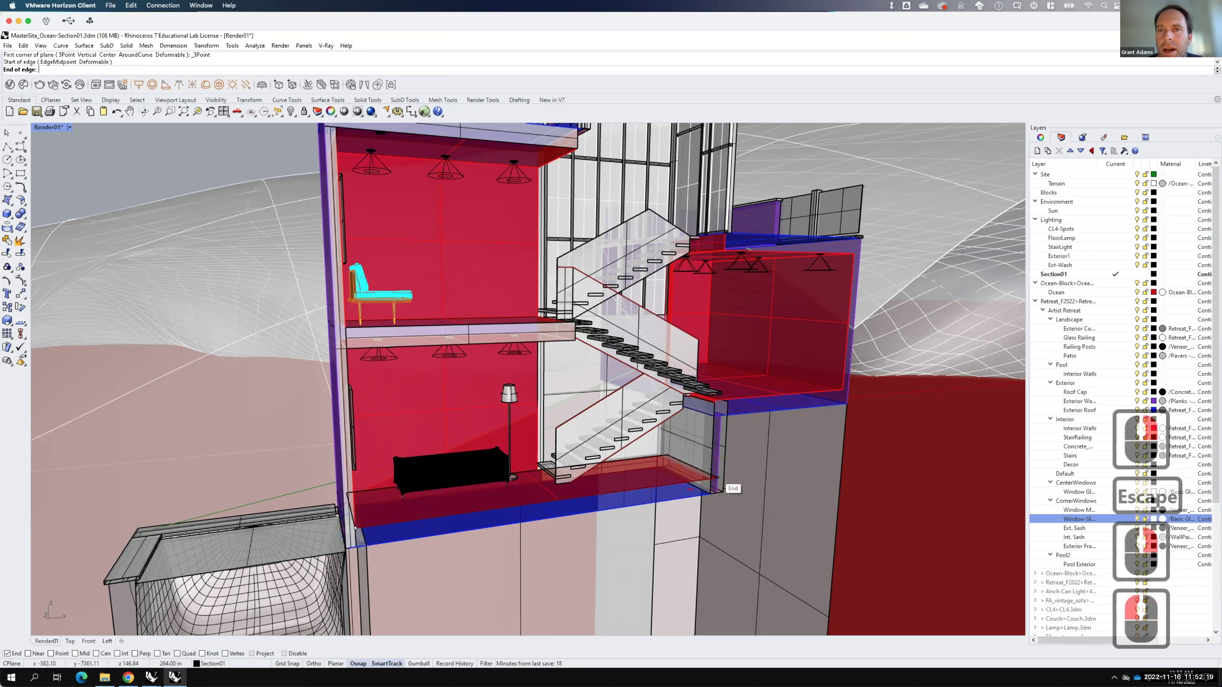
pyautogui.click(708, 493)
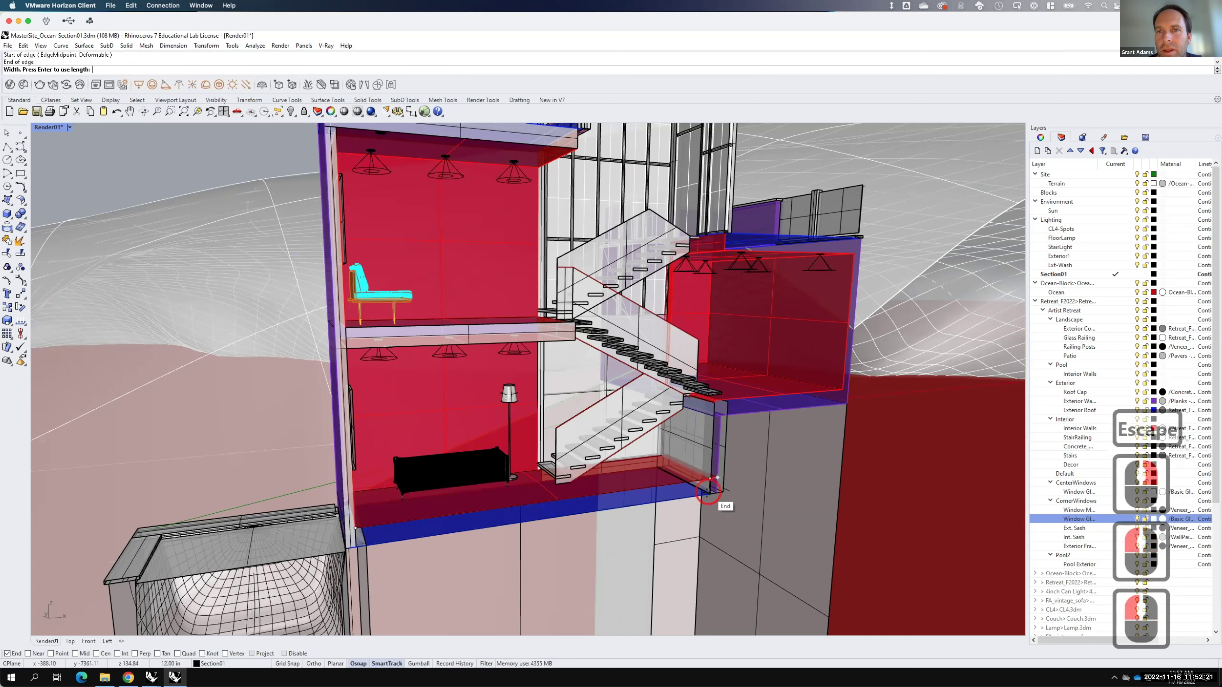
pyautogui.click(716, 500)
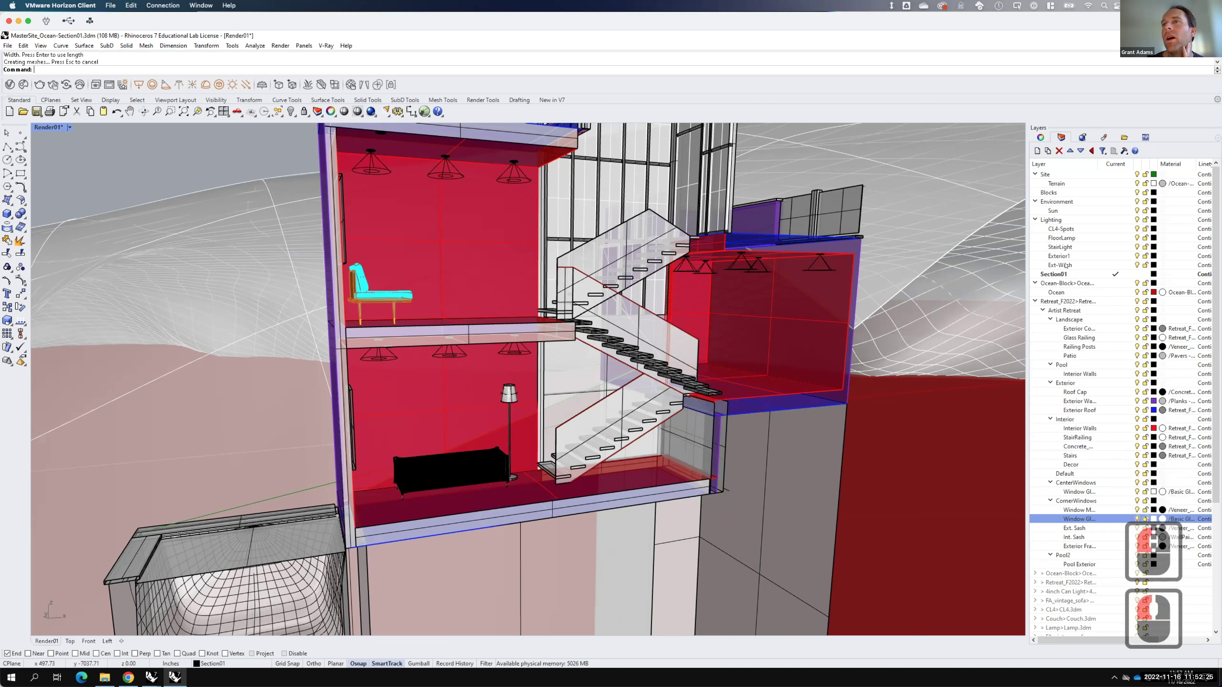
# Step: Create a new Generic material in the V-Ray Asset Editor for the section cut faces
pyautogui.click(1076, 275)
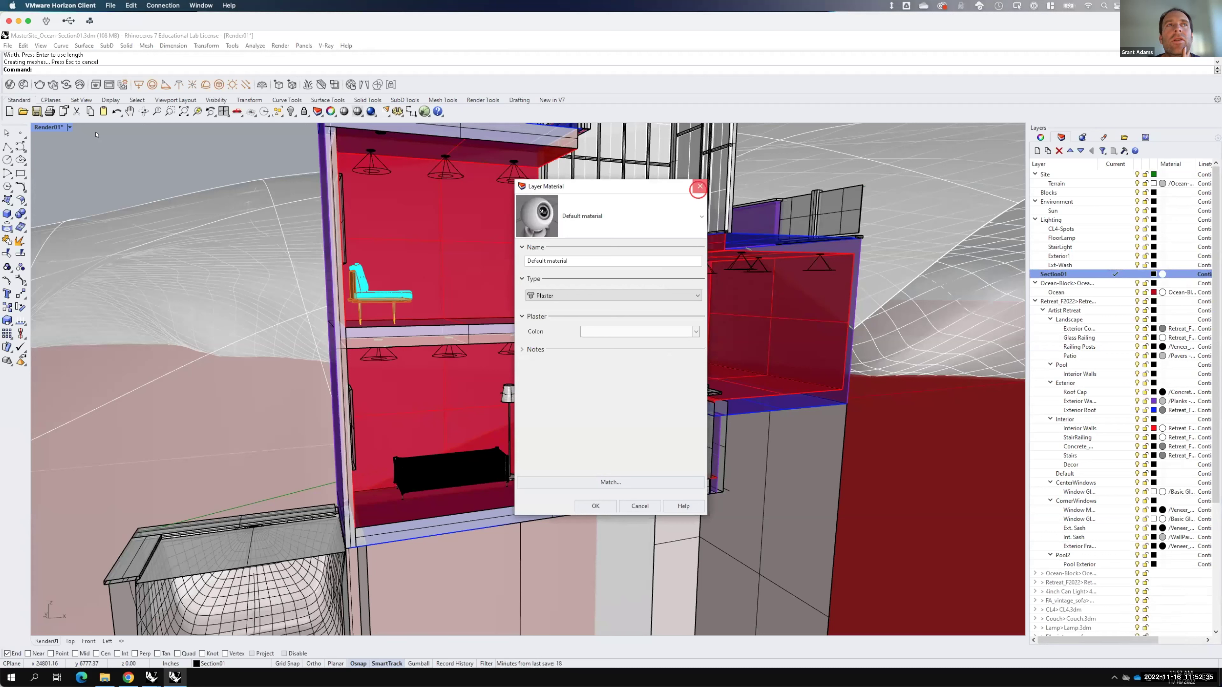
pyautogui.click(699, 187)
pyautogui.click(9, 84)
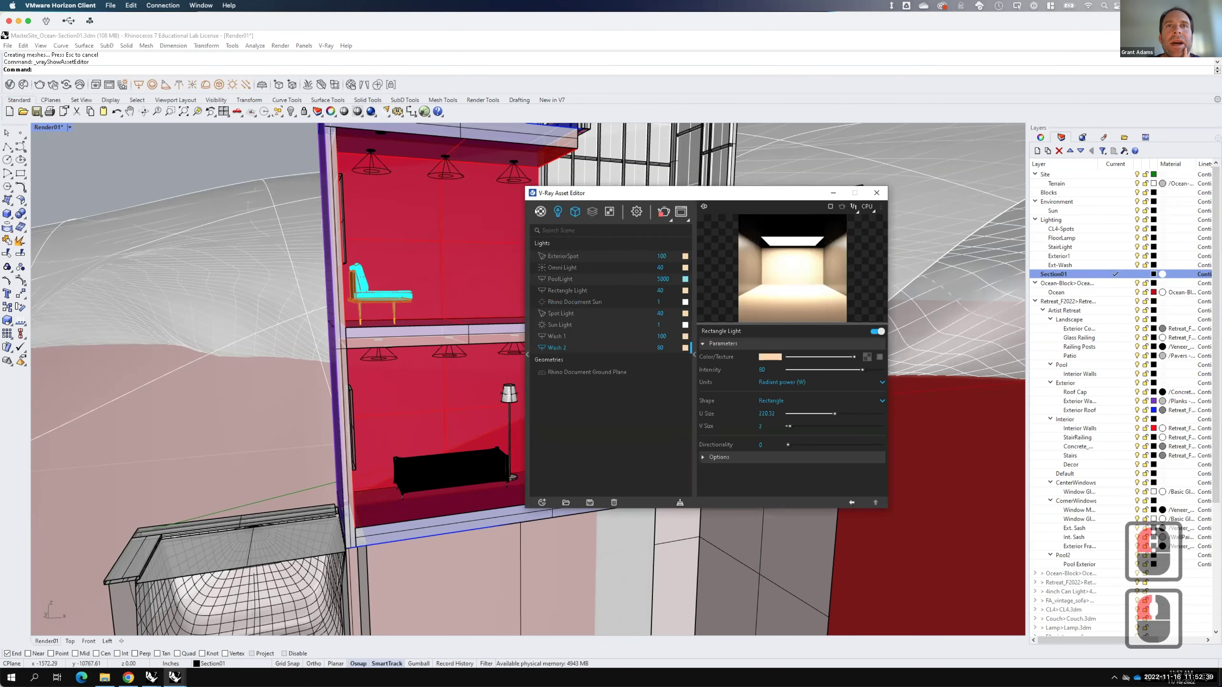
pyautogui.click(540, 212)
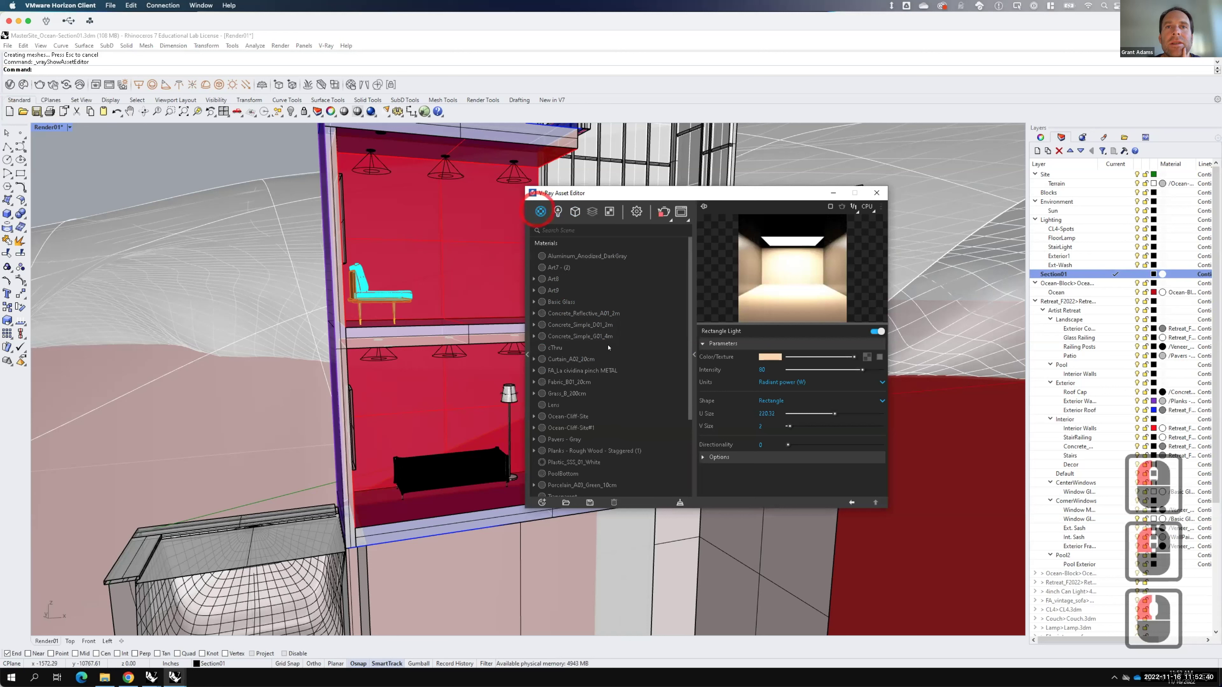
pyautogui.click(542, 504)
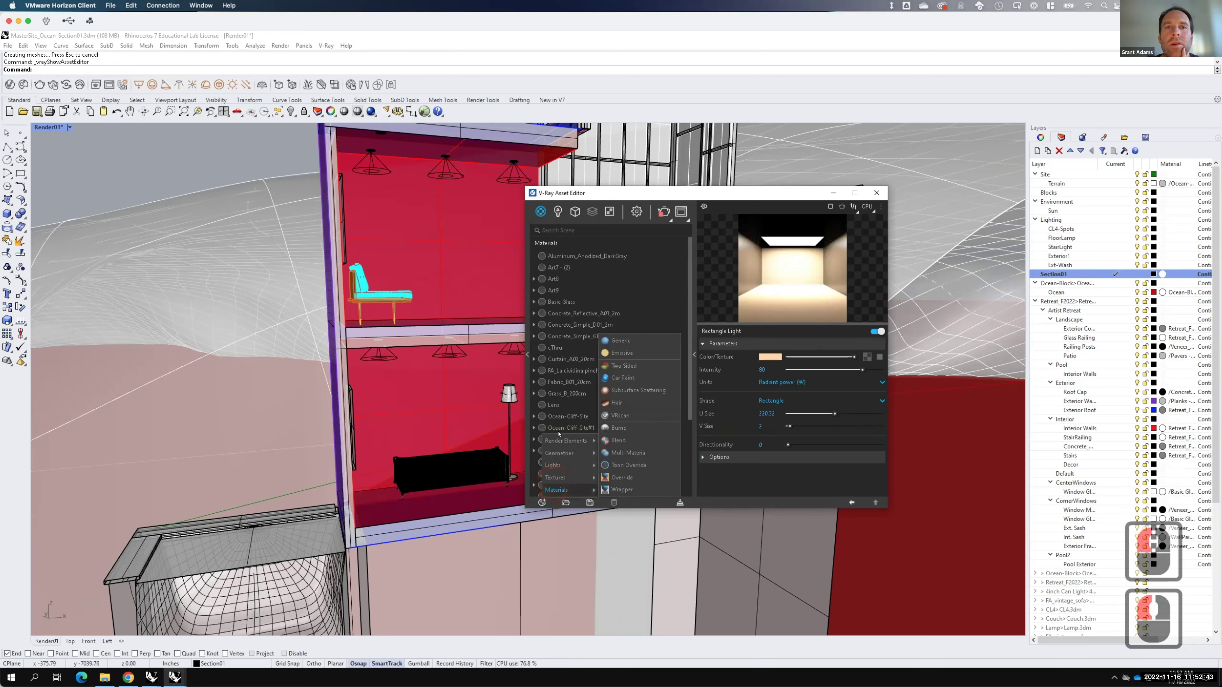
pyautogui.press('F15')
pyautogui.click(541, 502)
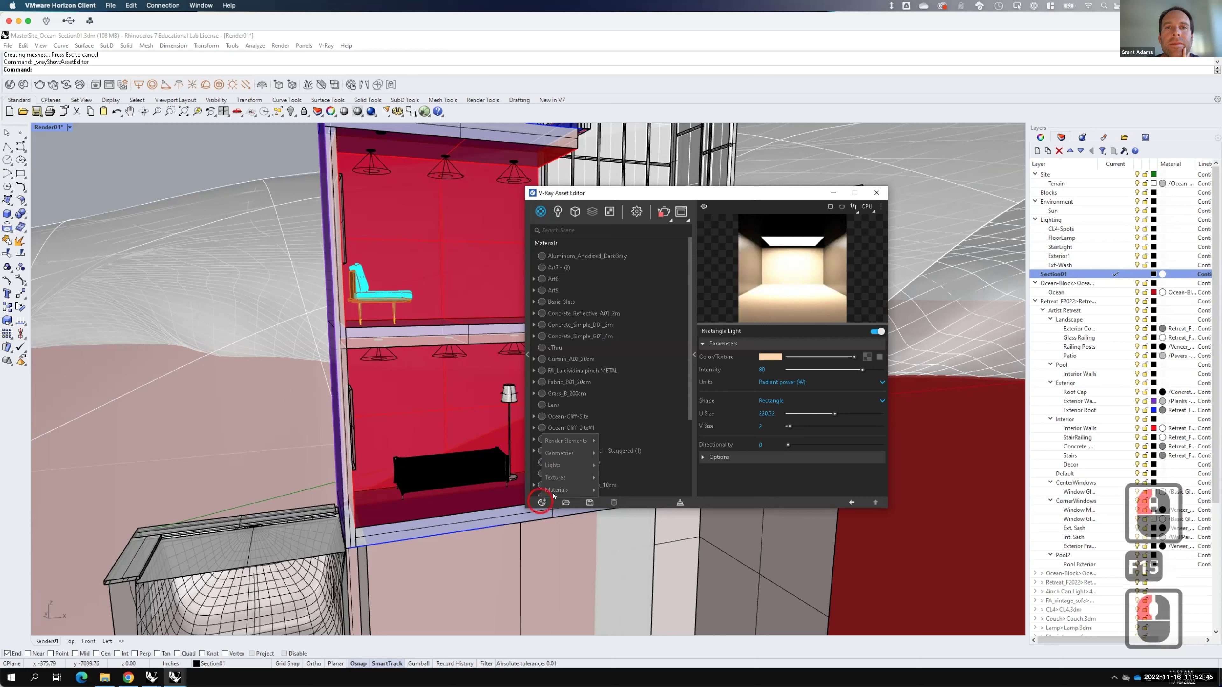
pyautogui.moveTo(565, 440)
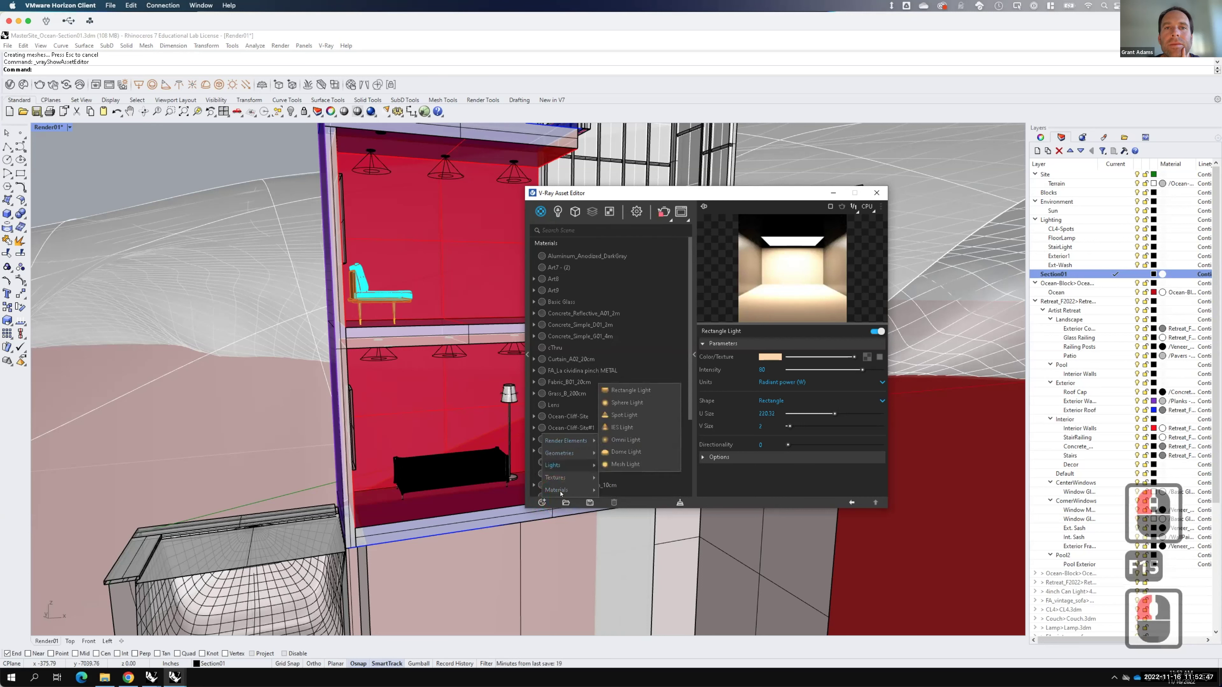
pyautogui.moveTo(558, 489)
pyautogui.click(623, 341)
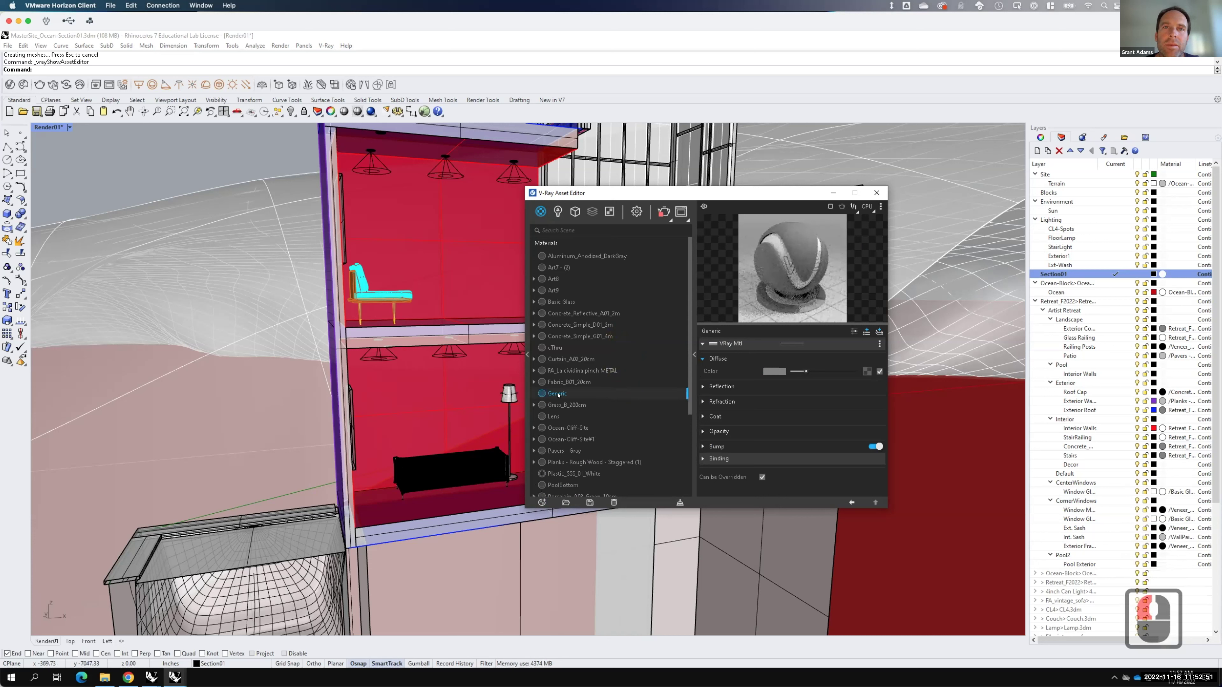
# Step: Rename the new generic material as Black and set its diffuse color to pure black
pyautogui.doubleClick(558, 393)
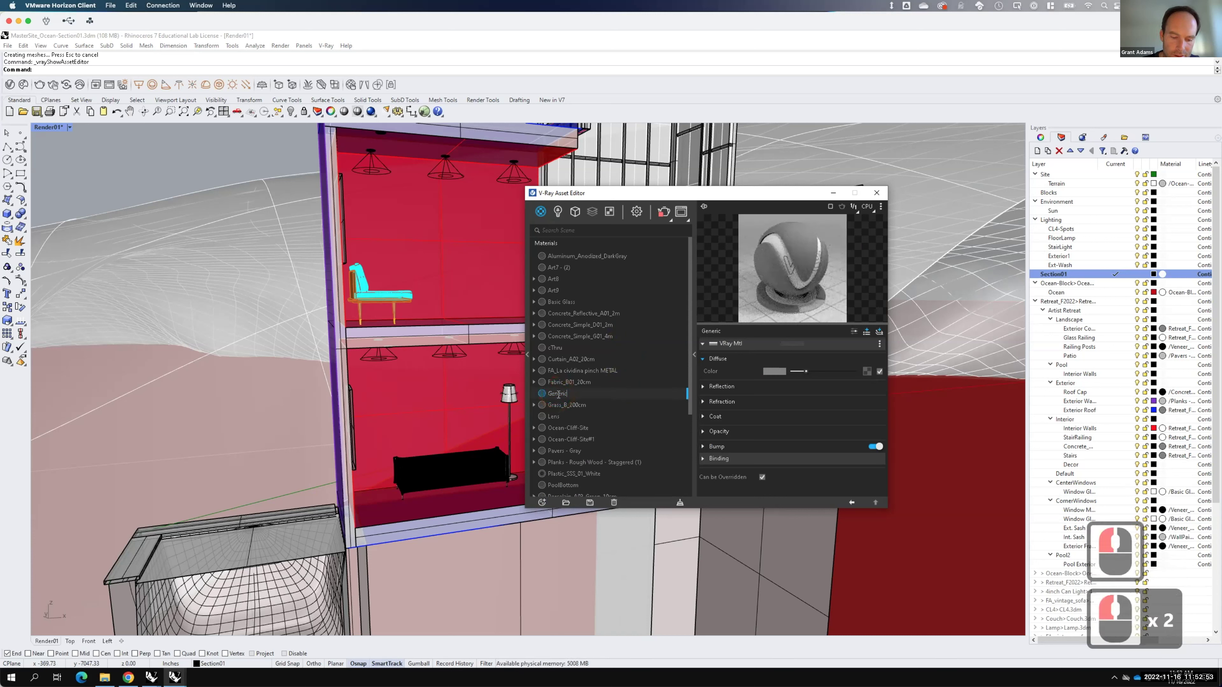
pyautogui.hotkey('ctrl', 'a')
pyautogui.write('Black')
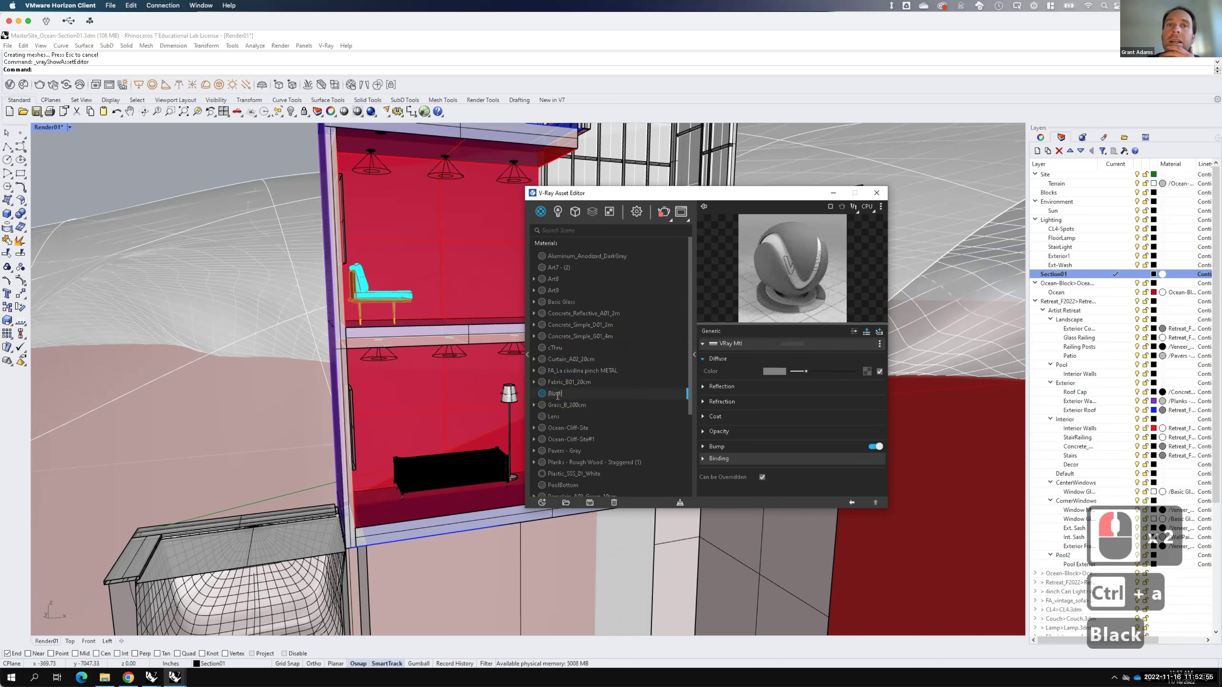
pyautogui.click(569, 394)
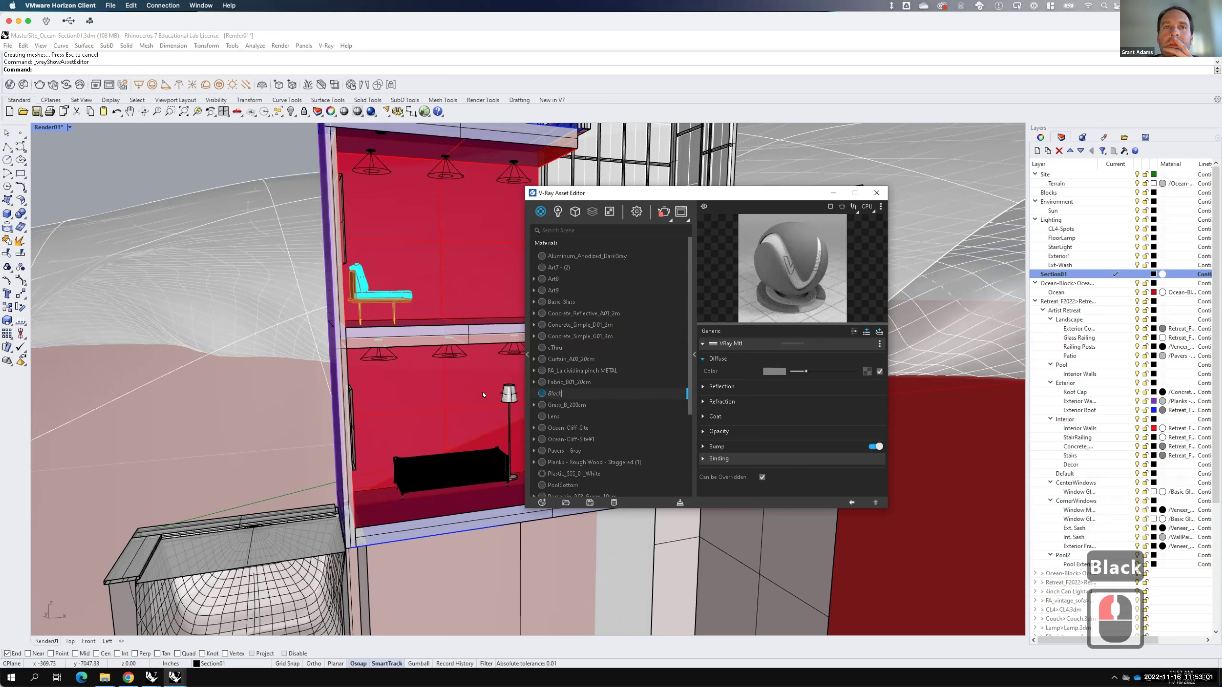
pyautogui.moveTo(482, 392); pyautogui.dragTo(458, 401)
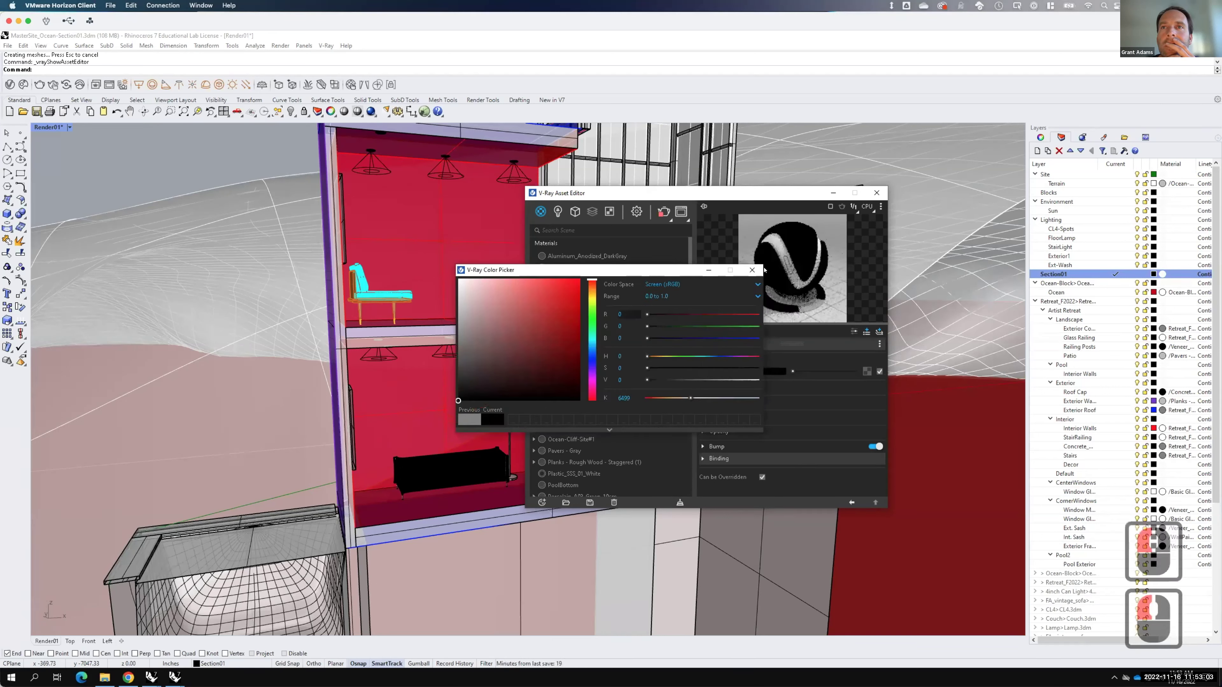
pyautogui.click(752, 270)
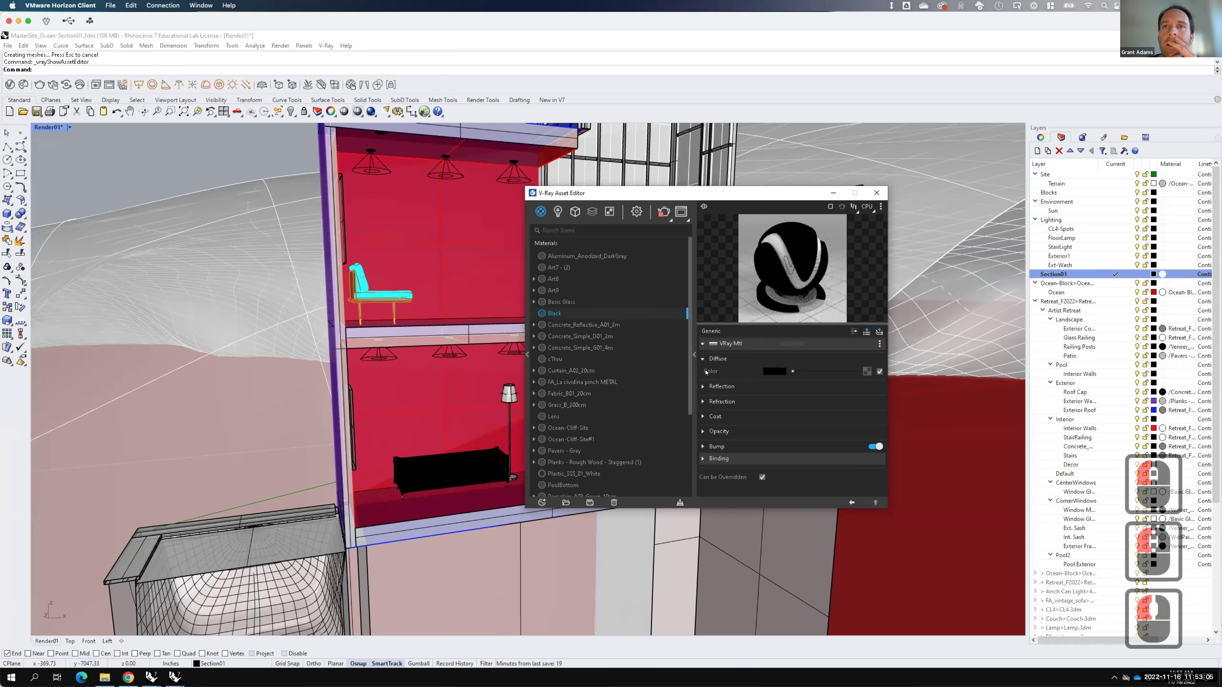
# Step: Apply the Black material to the Section01 layer and close the V-Ray Asset Editor
pyautogui.rightClick(554, 313)
pyautogui.moveTo(591, 343)
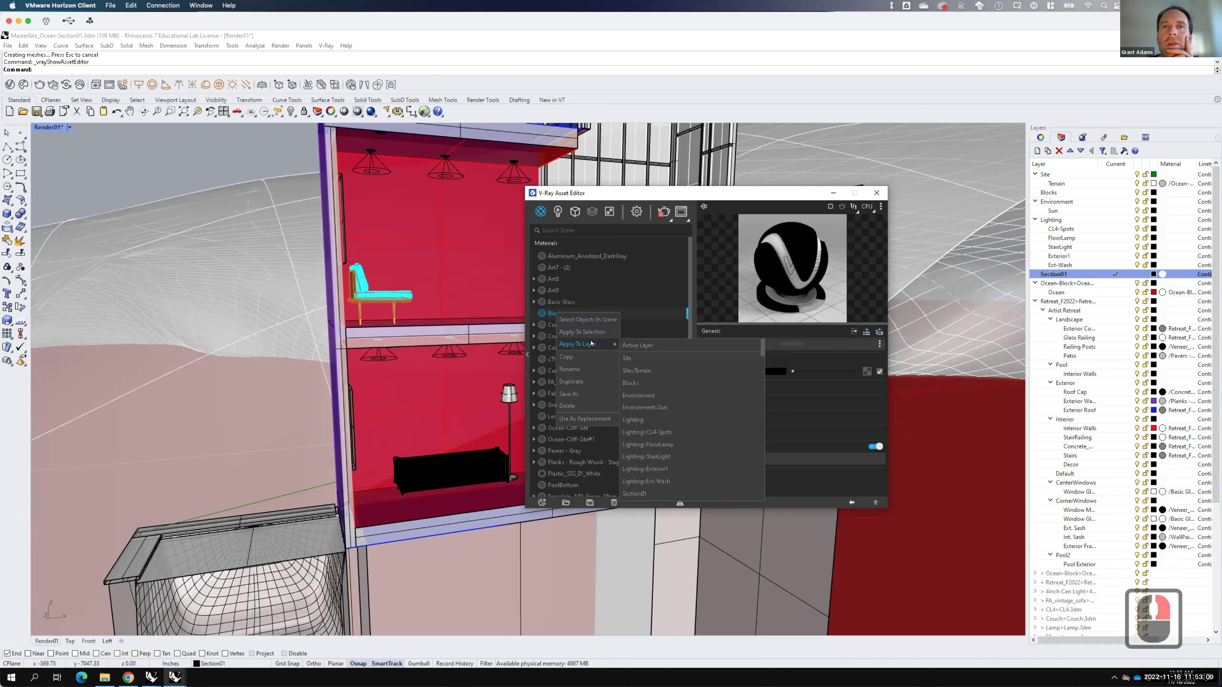
pyautogui.scroll(-2, 668, 442)
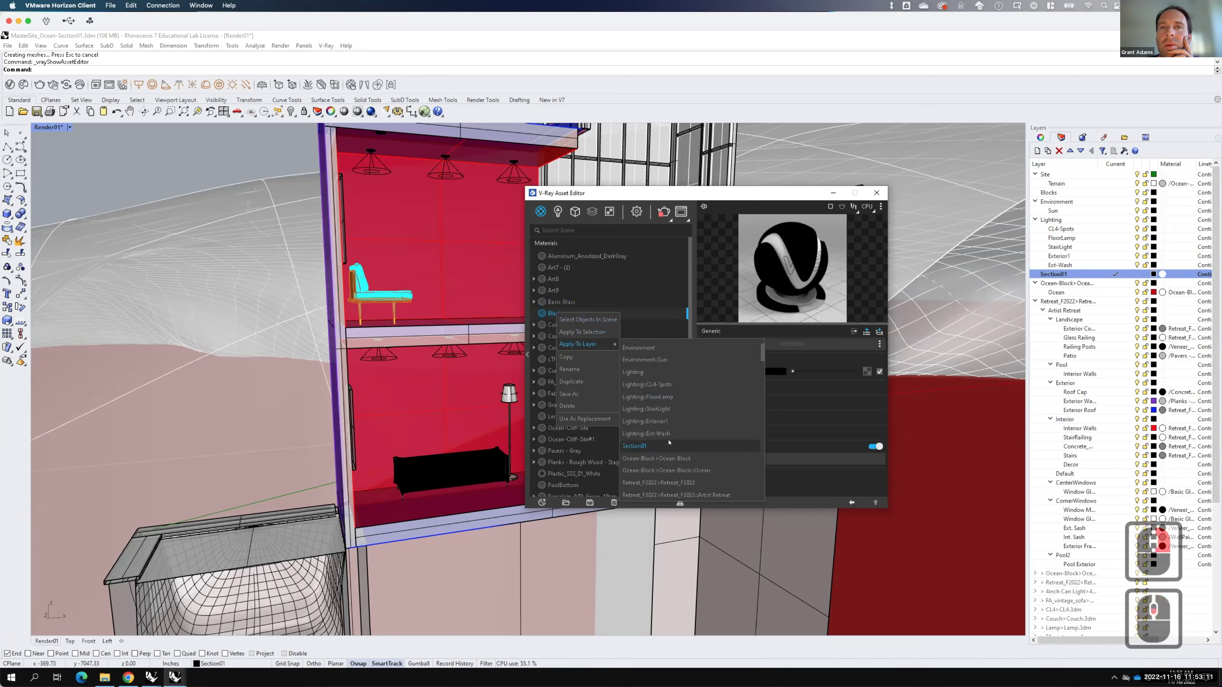
pyautogui.click(876, 192)
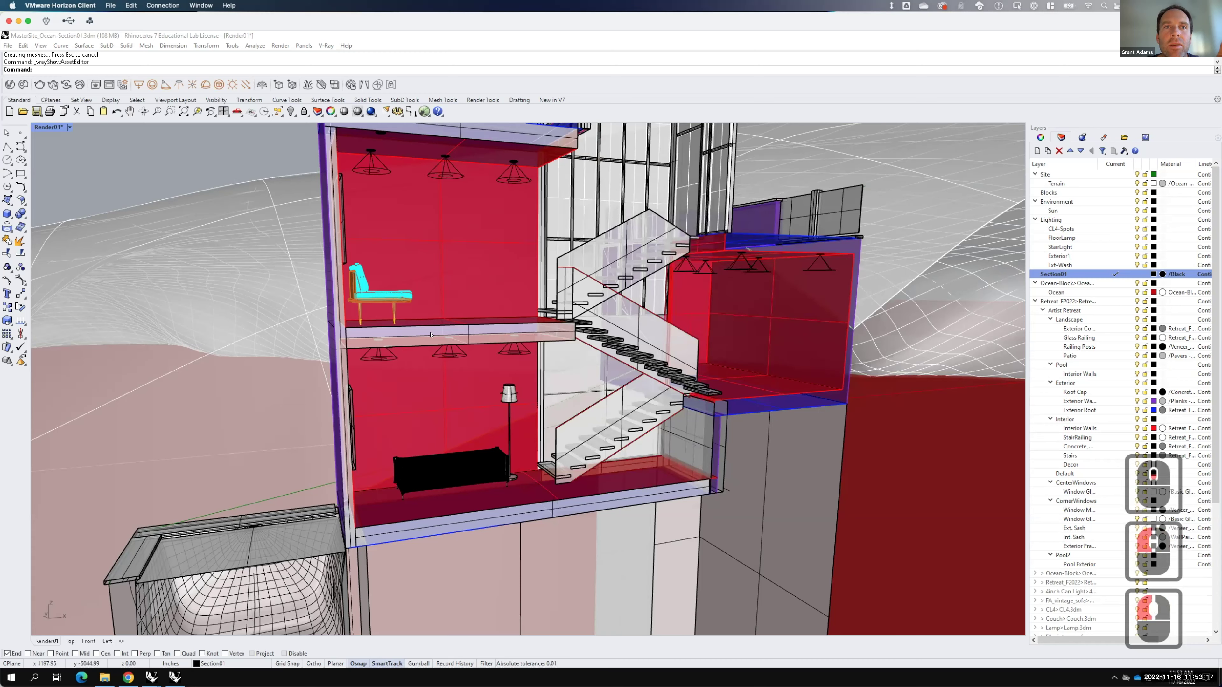
pyautogui.scroll(-3, 621, 358)
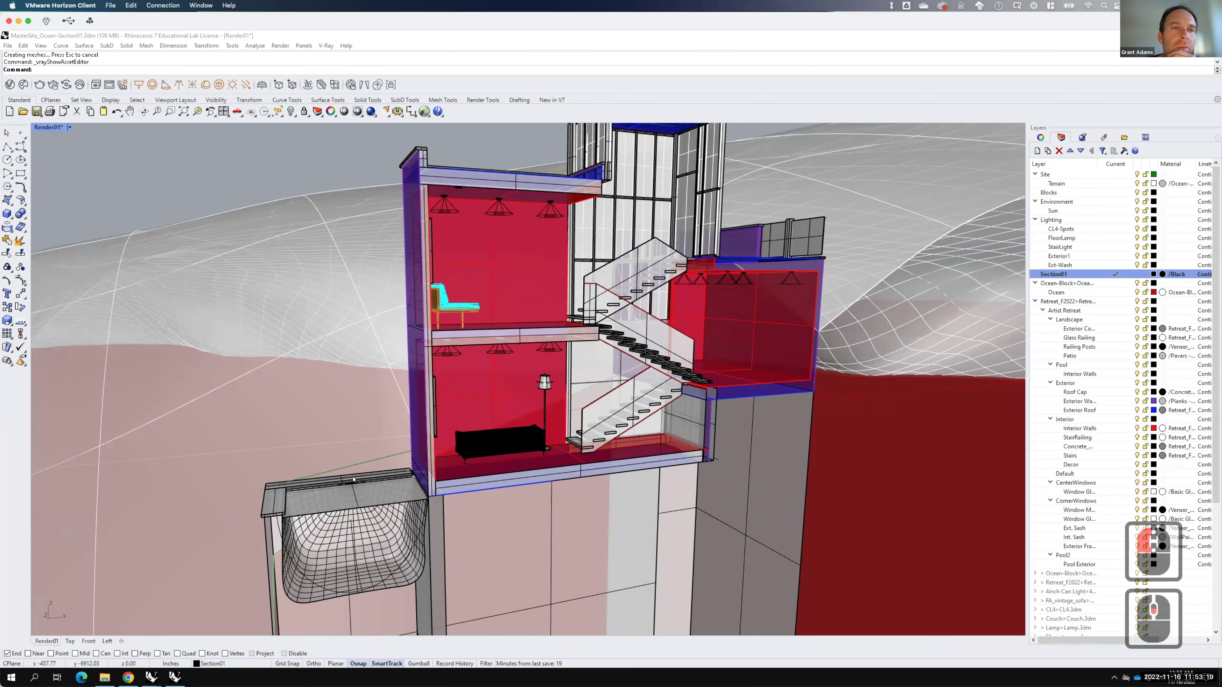
pyautogui.scroll(-2, 423, 360)
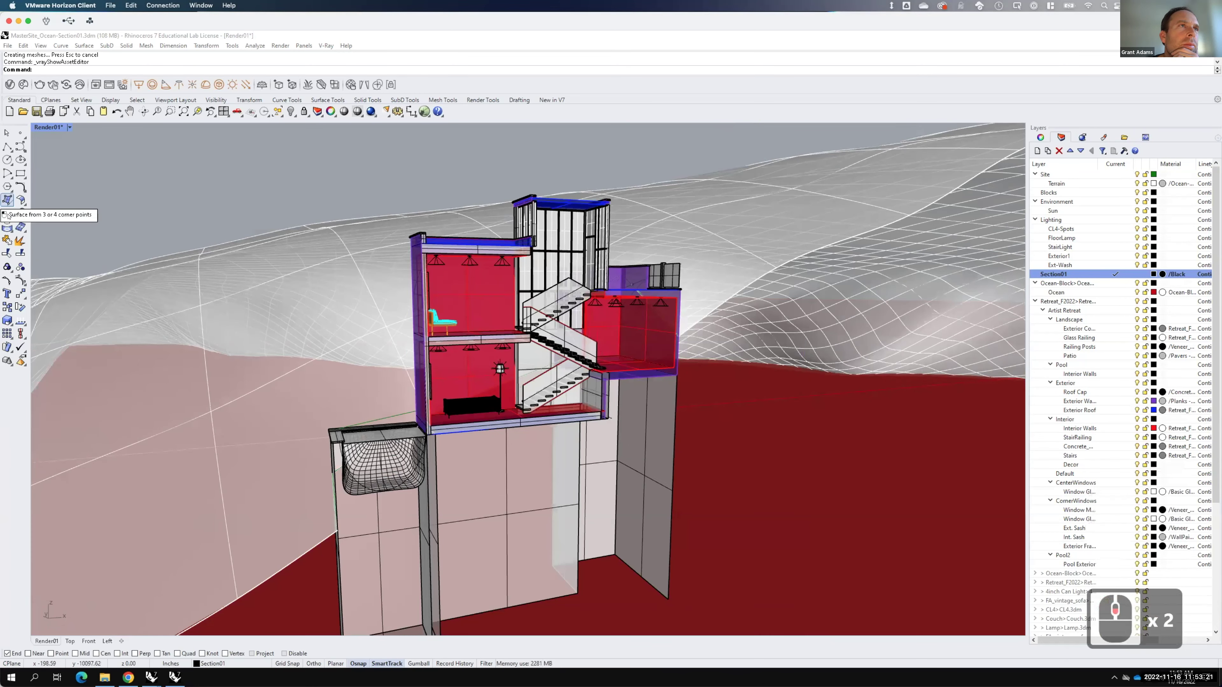
pyautogui.click(10, 202)
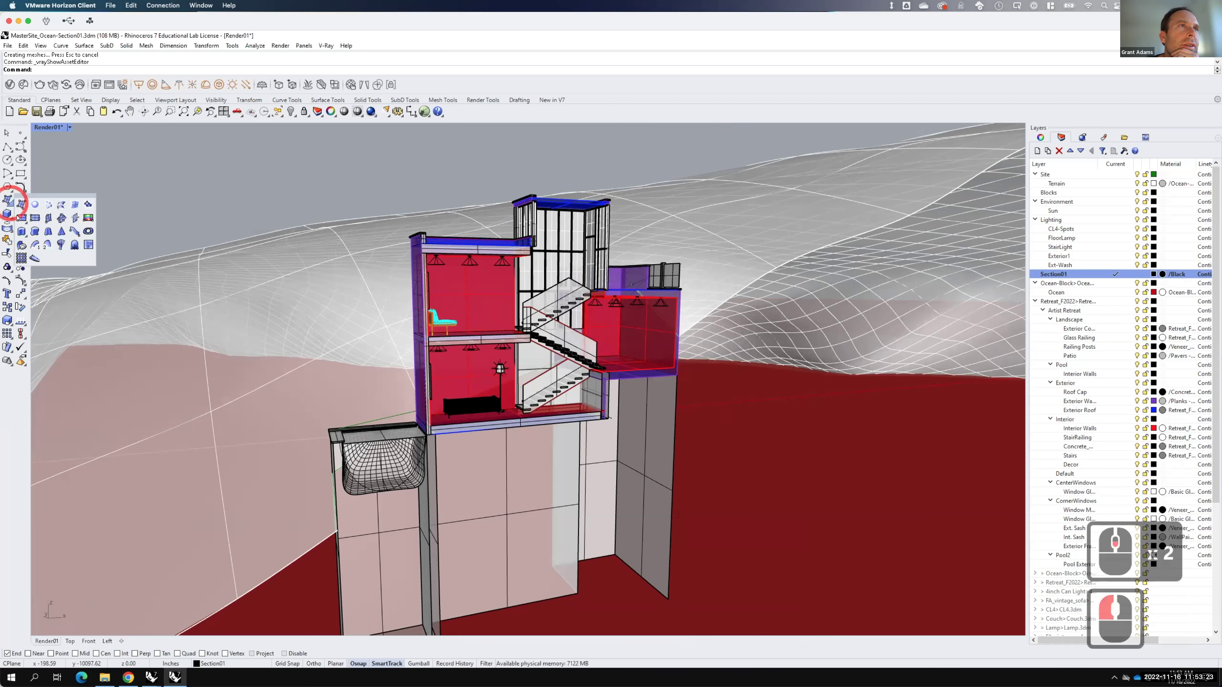
pyautogui.click(34, 218)
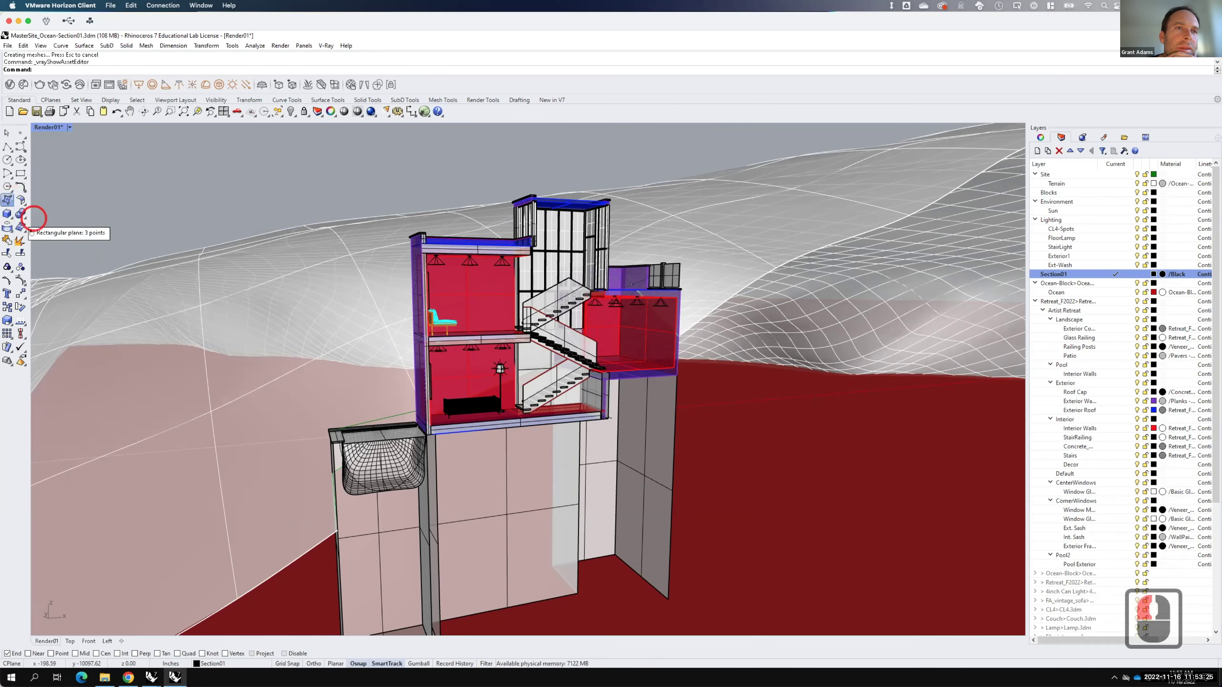
pyautogui.scroll(4, 273, 418)
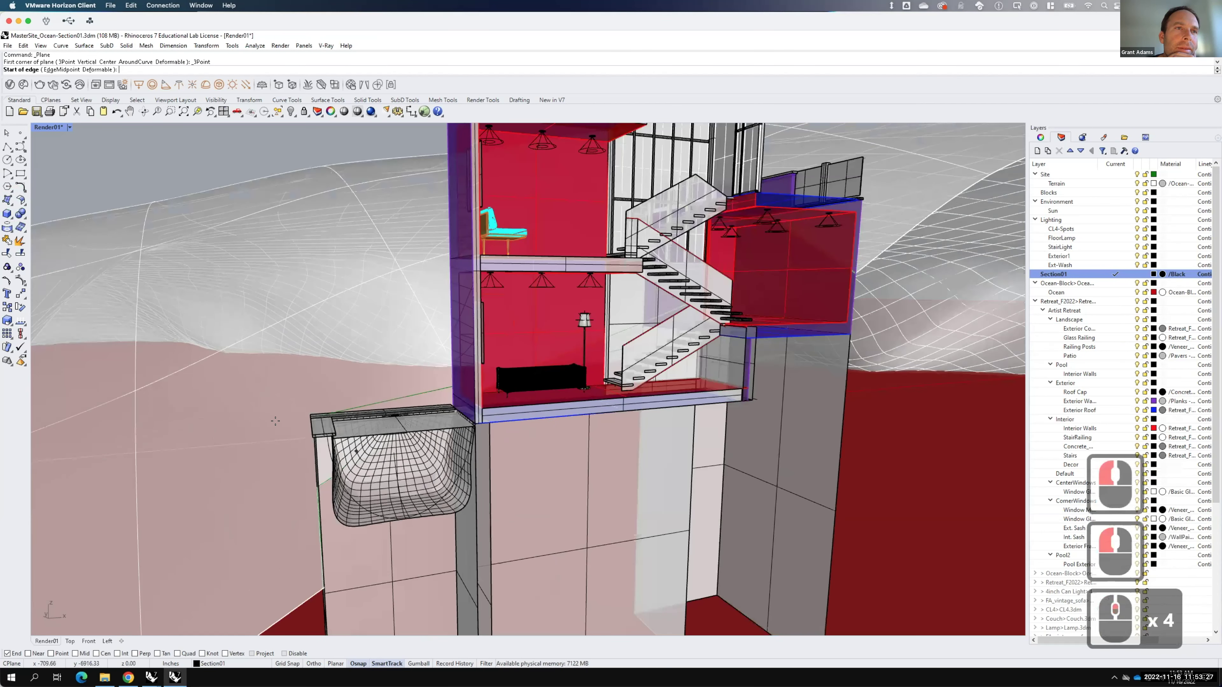
pyautogui.scroll(1, 356, 445)
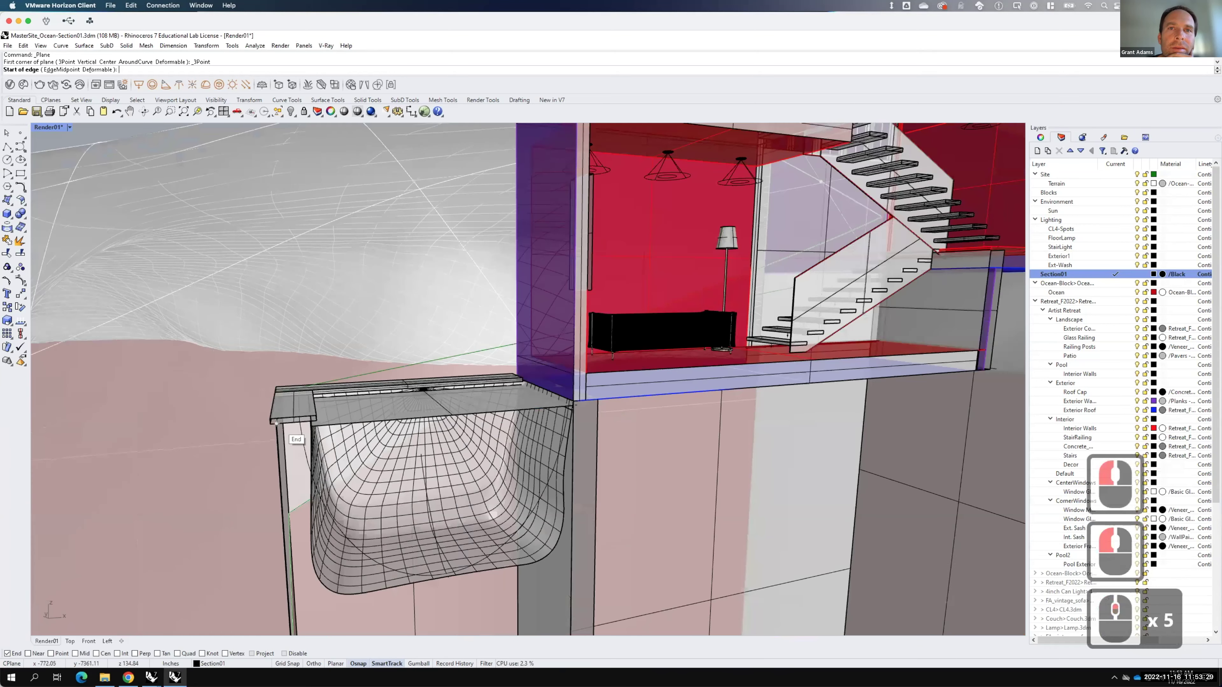
pyautogui.click(571, 406)
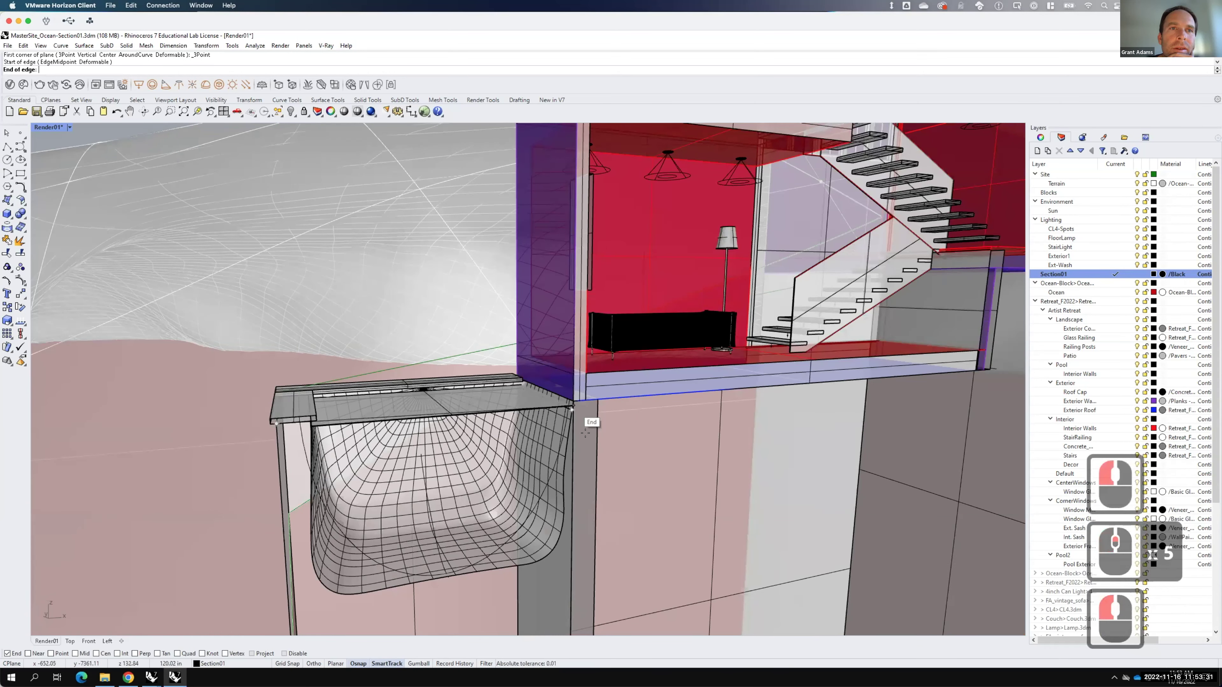
pyautogui.press('Escape')
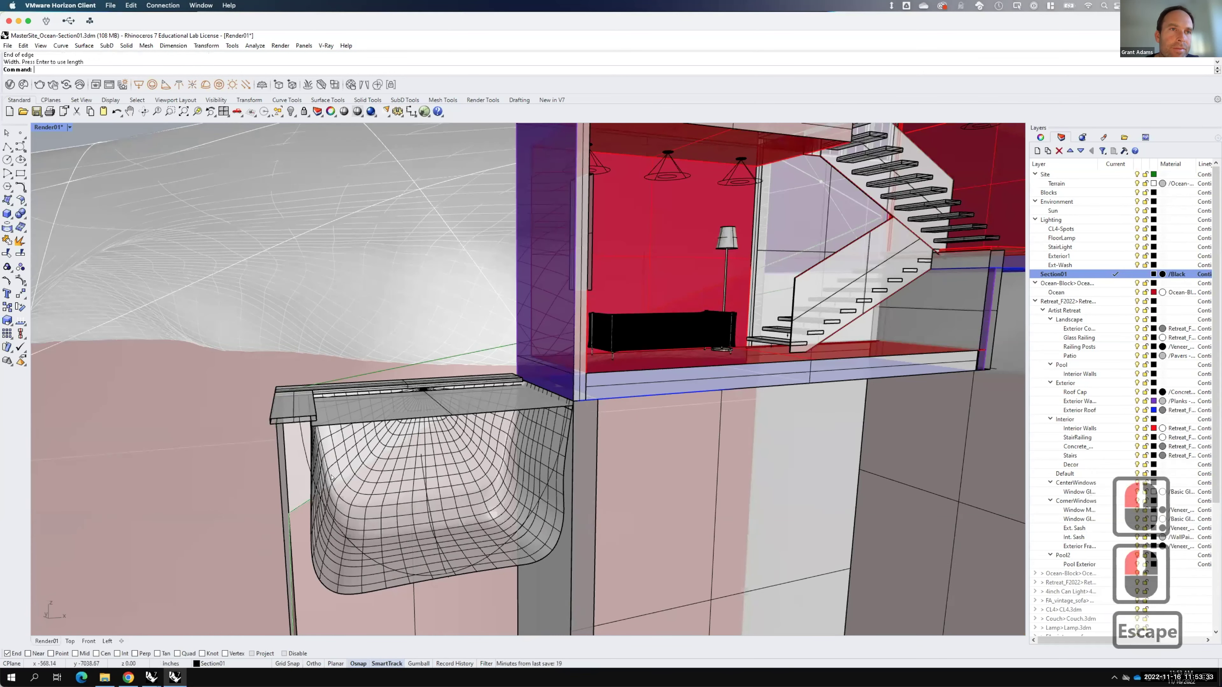
# Step: Cap the pool structure's cut face from the underside of its coping down to its base with a 3-point plane
pyautogui.rightClick(288, 440)
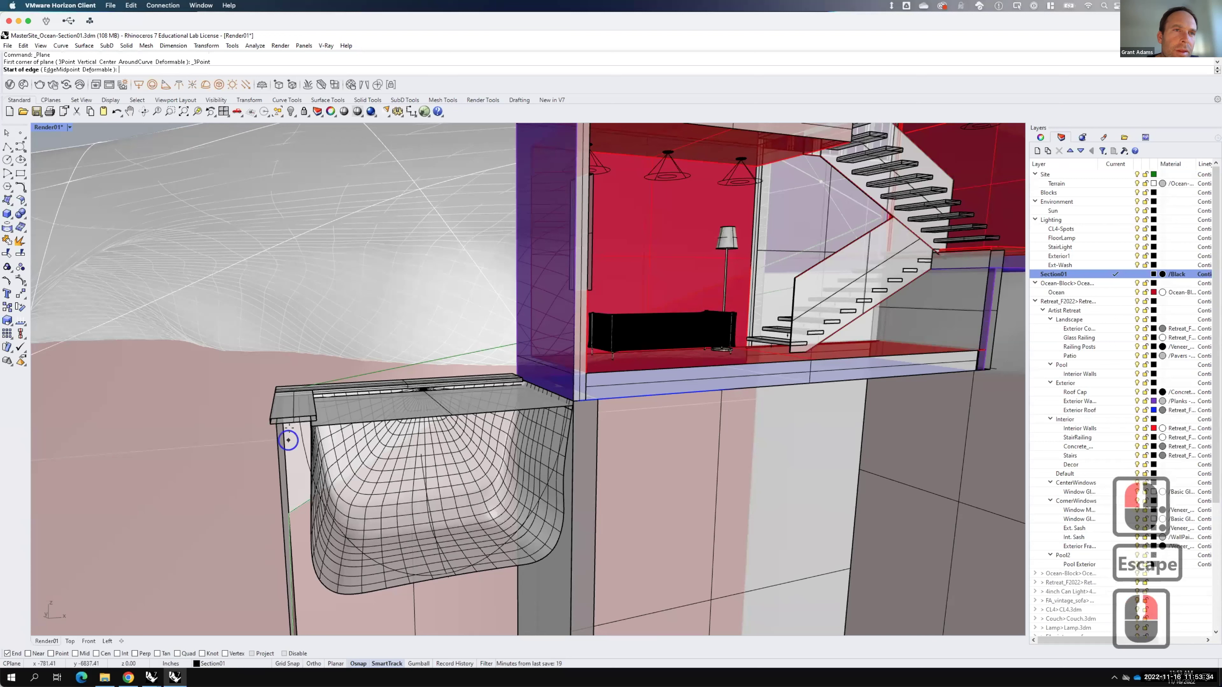
pyautogui.click(277, 423)
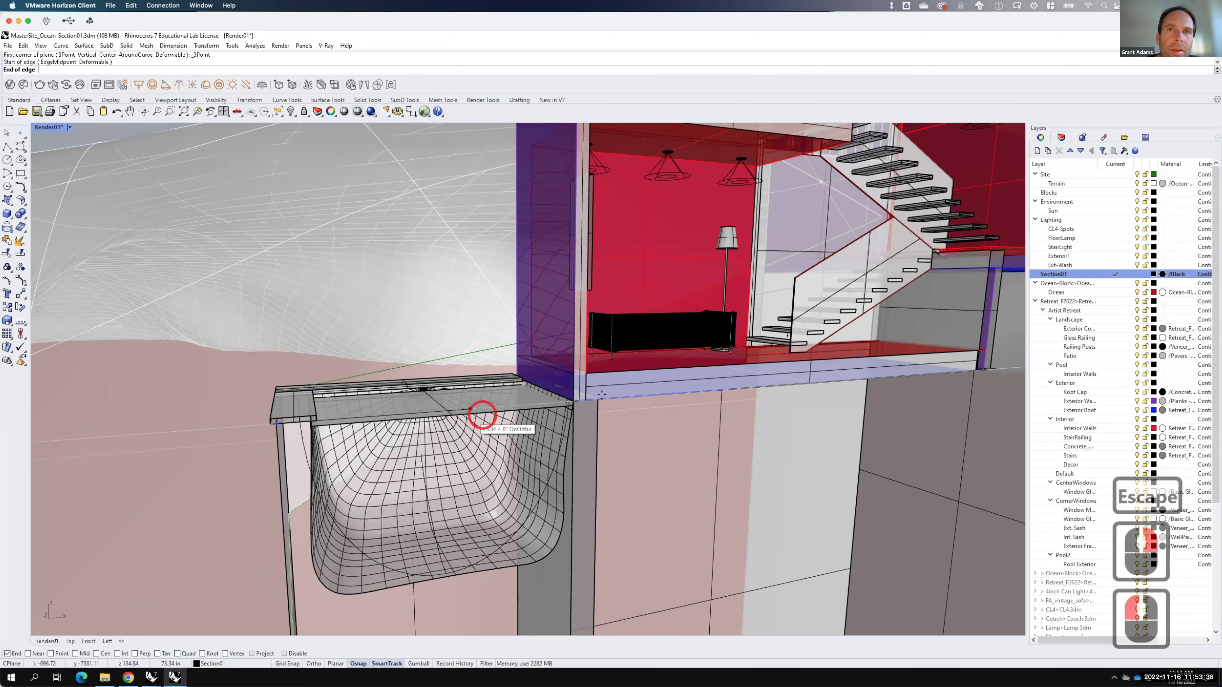
pyautogui.click(572, 399)
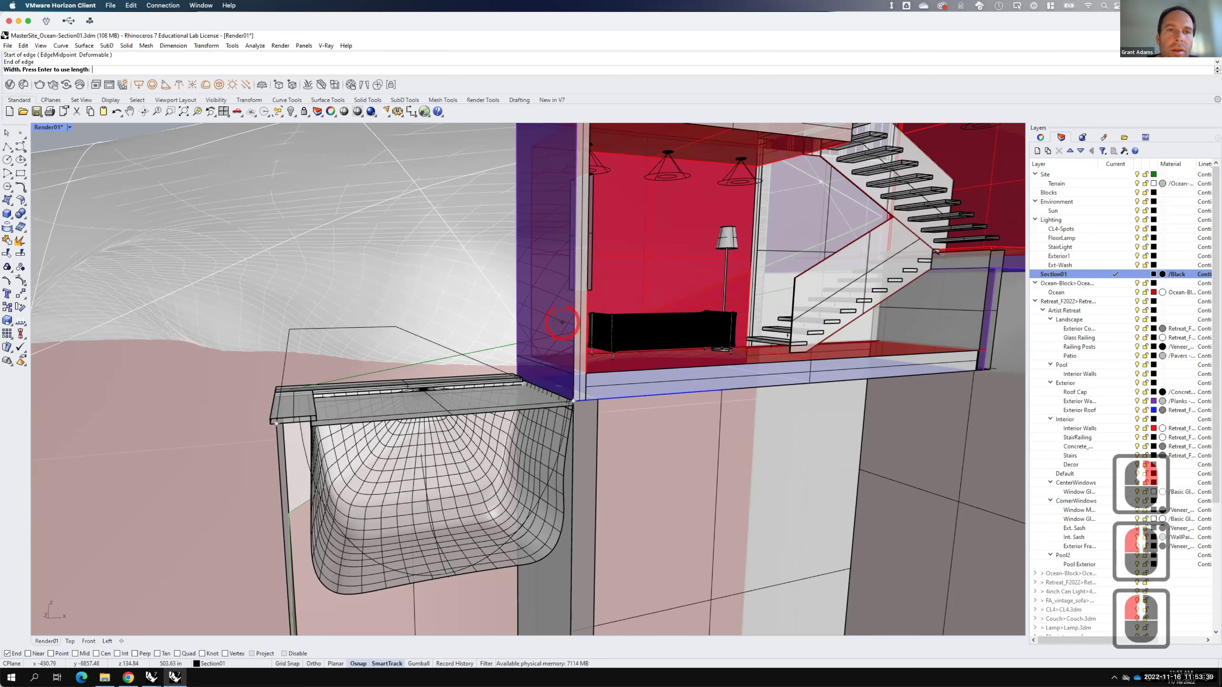
pyautogui.moveTo(557, 322); pyautogui.dragTo(558, 458, button='right')
pyautogui.scroll(-8, 559, 324)
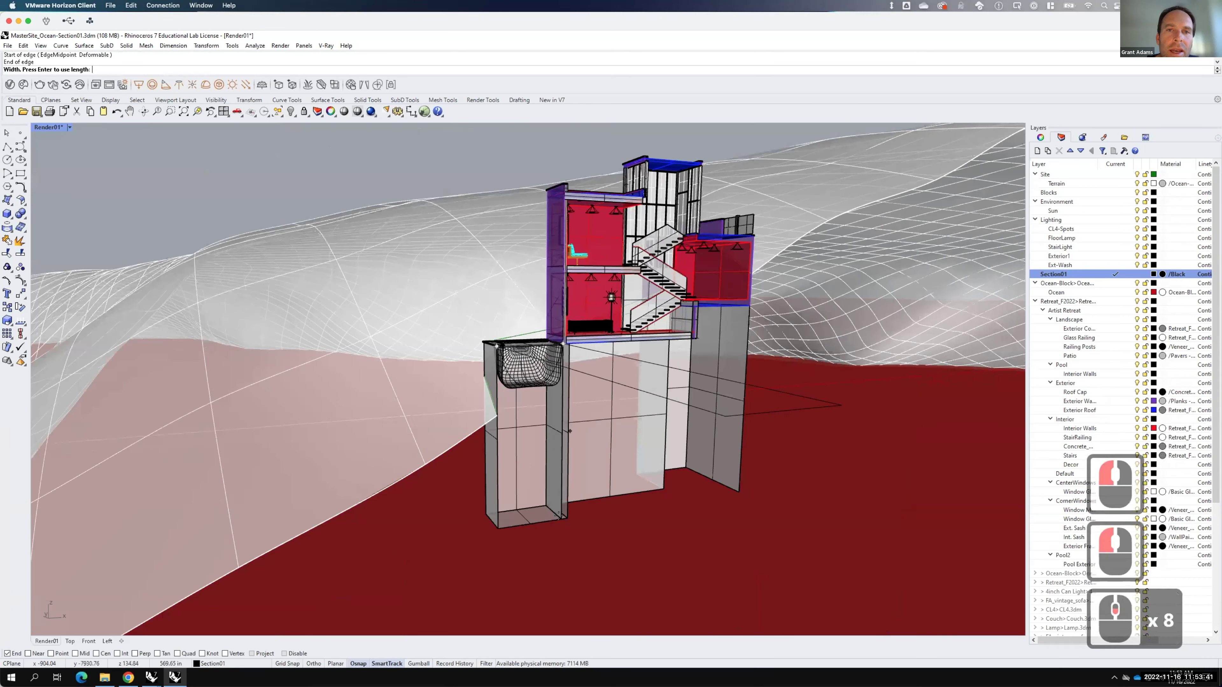
pyautogui.click(557, 514)
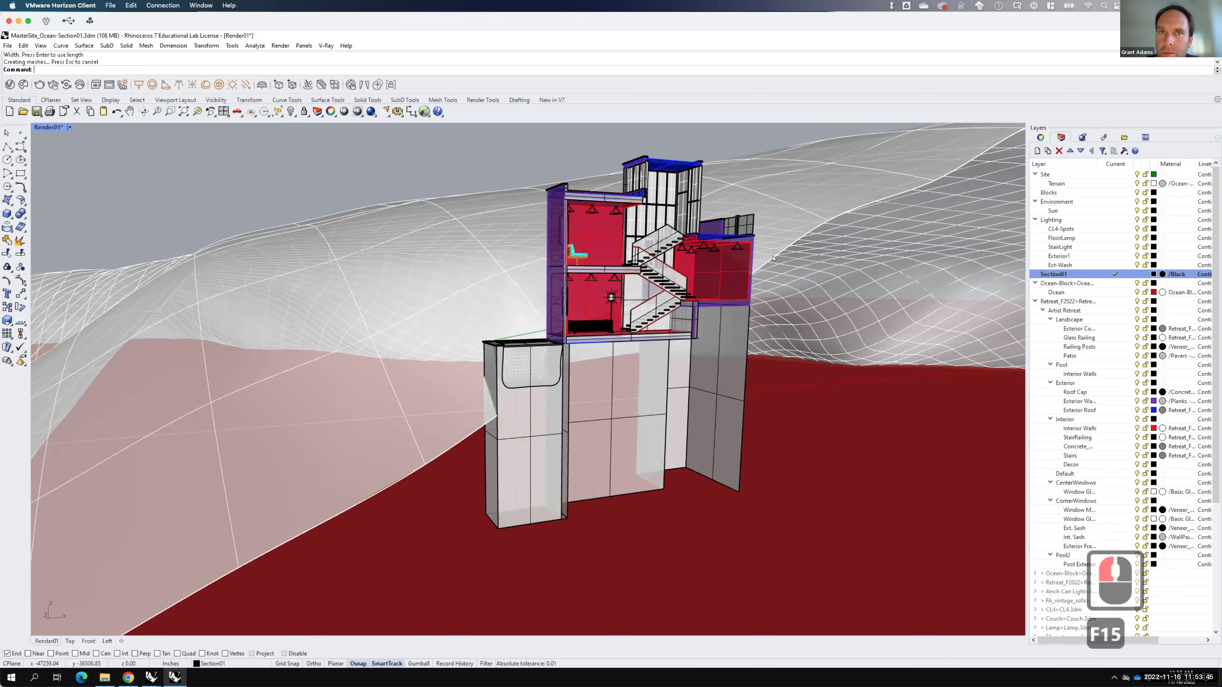
pyautogui.press('Escape')
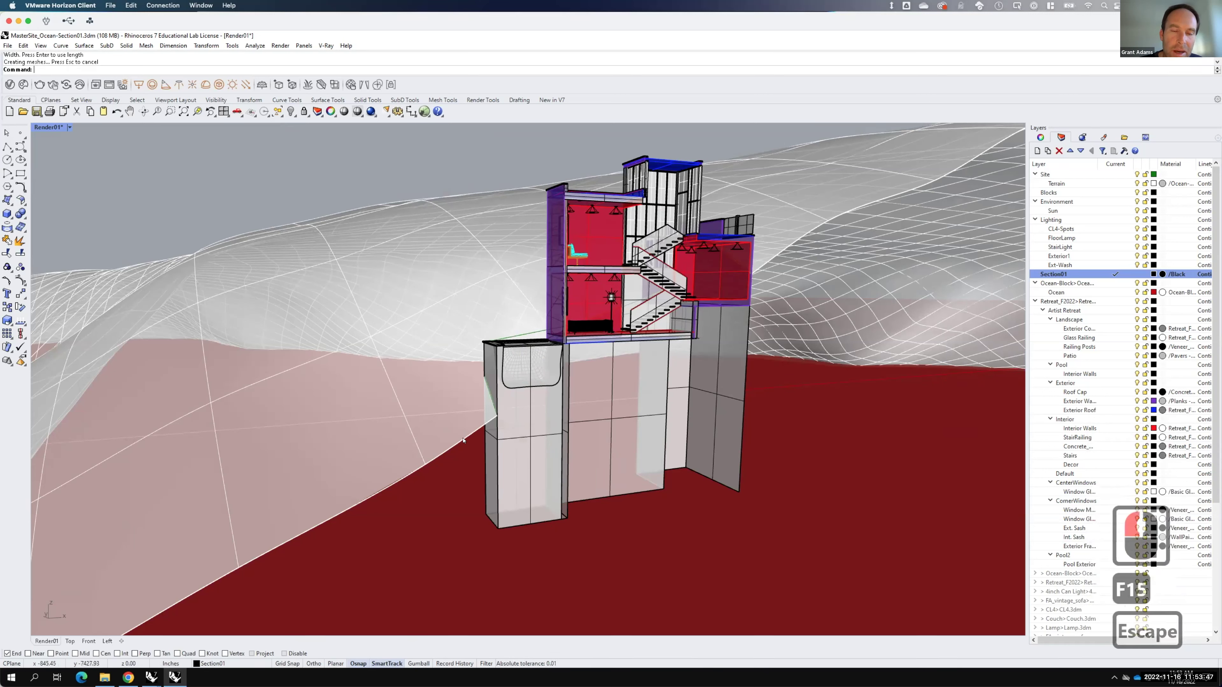
# Step: Duplicate the terrain's cut edges on both sides of the building with DupEdge onto the current layer
pyautogui.write('dupe')
pyautogui.press('Return')
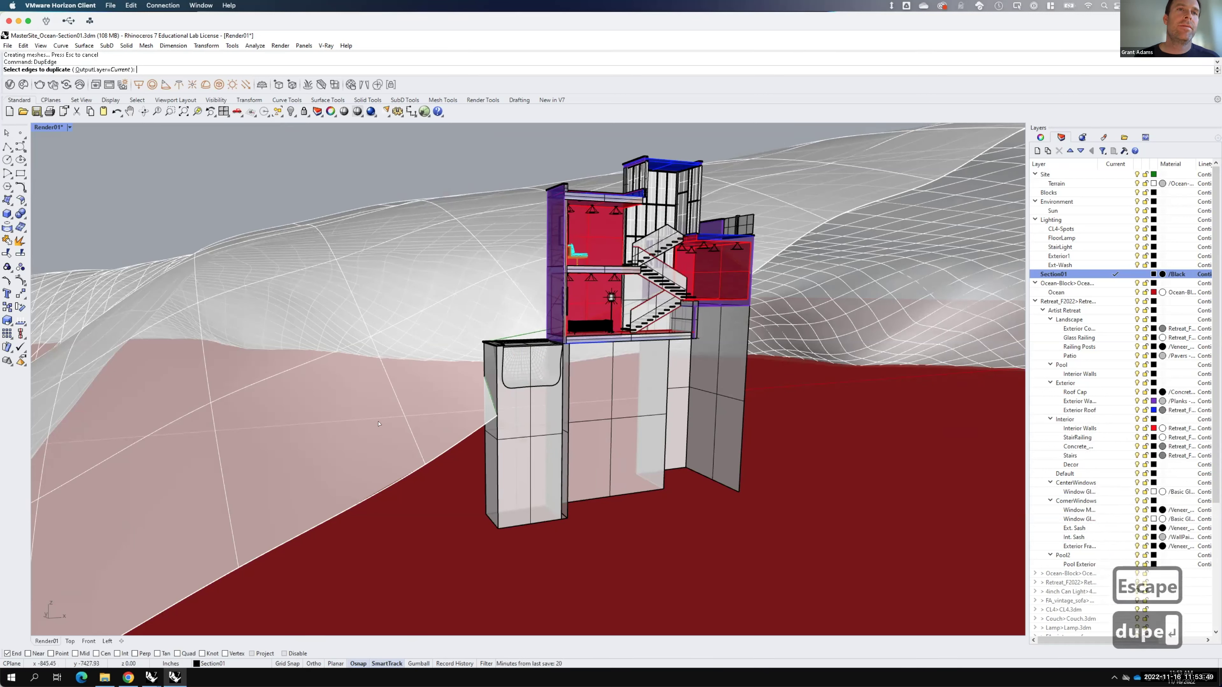
pyautogui.click(459, 441)
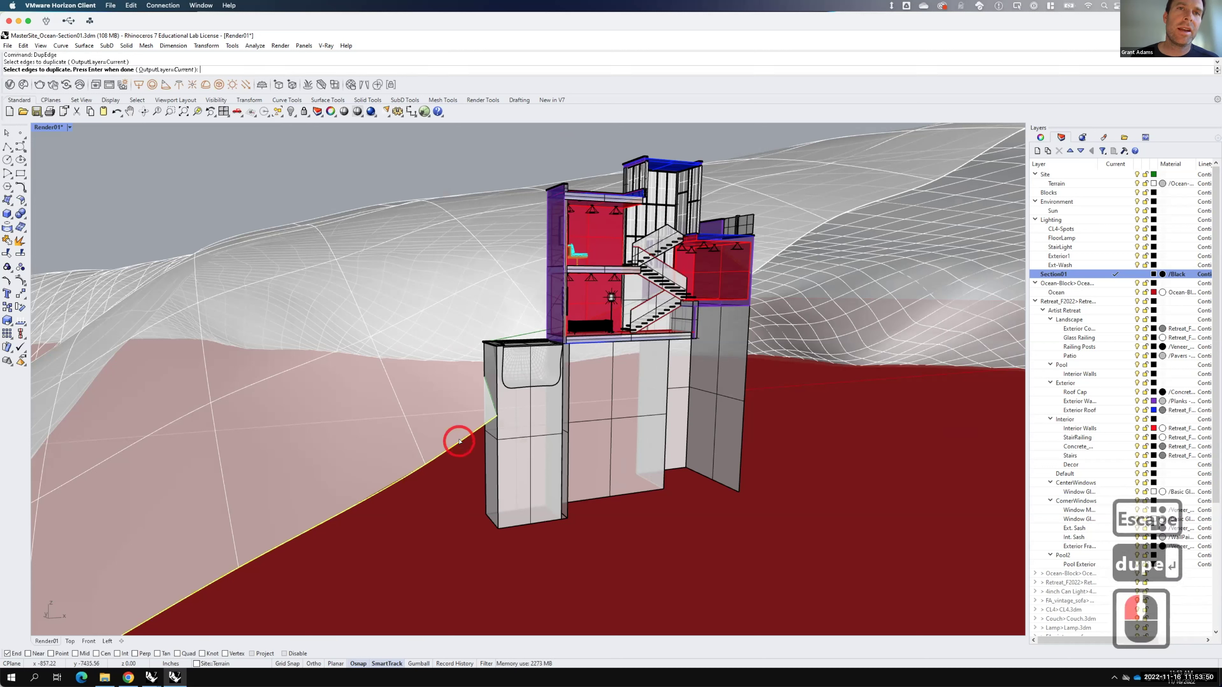
pyautogui.click(770, 259)
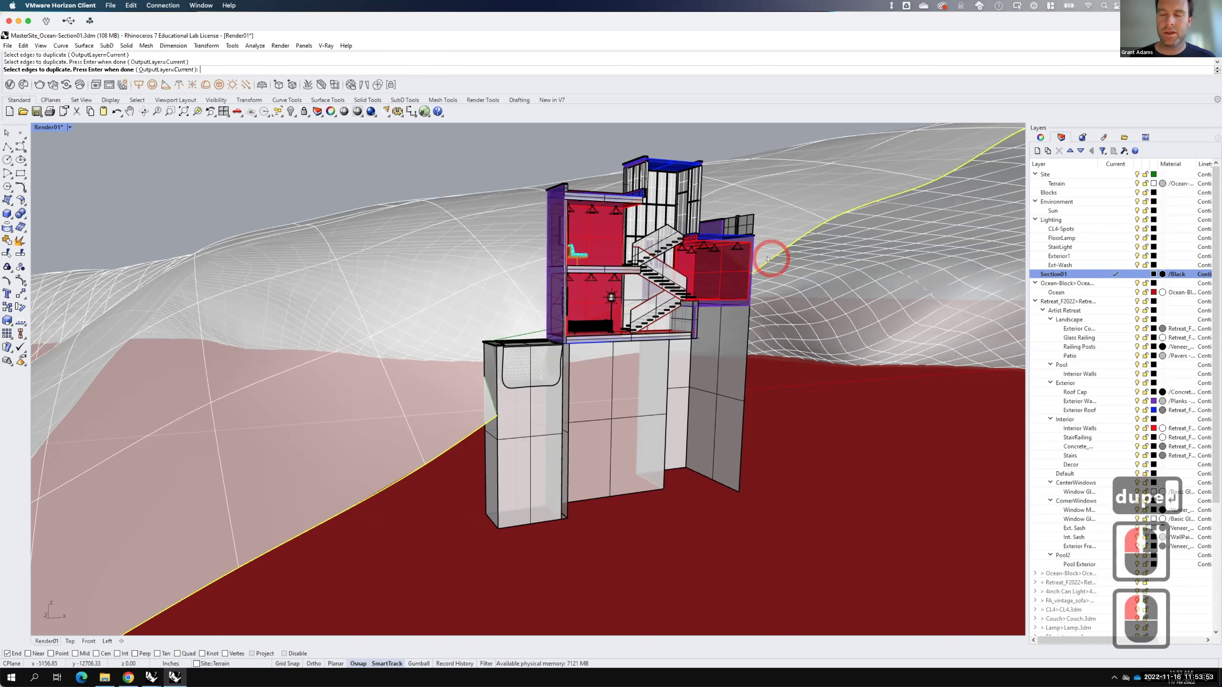
pyautogui.press('Return')
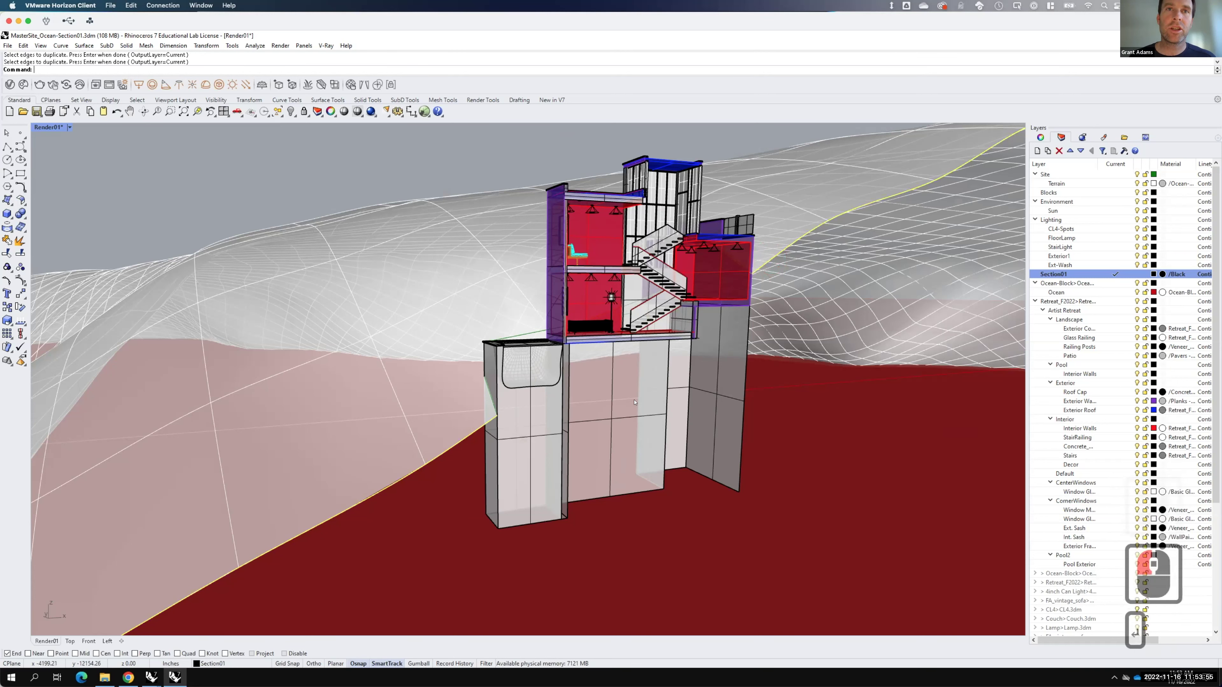
# Step: Copy the duplicated terrain edge curves straight down from the pool wall to its base corner, using Copy with the Vertical option
pyautogui.write('copy')
pyautogui.press('Return')
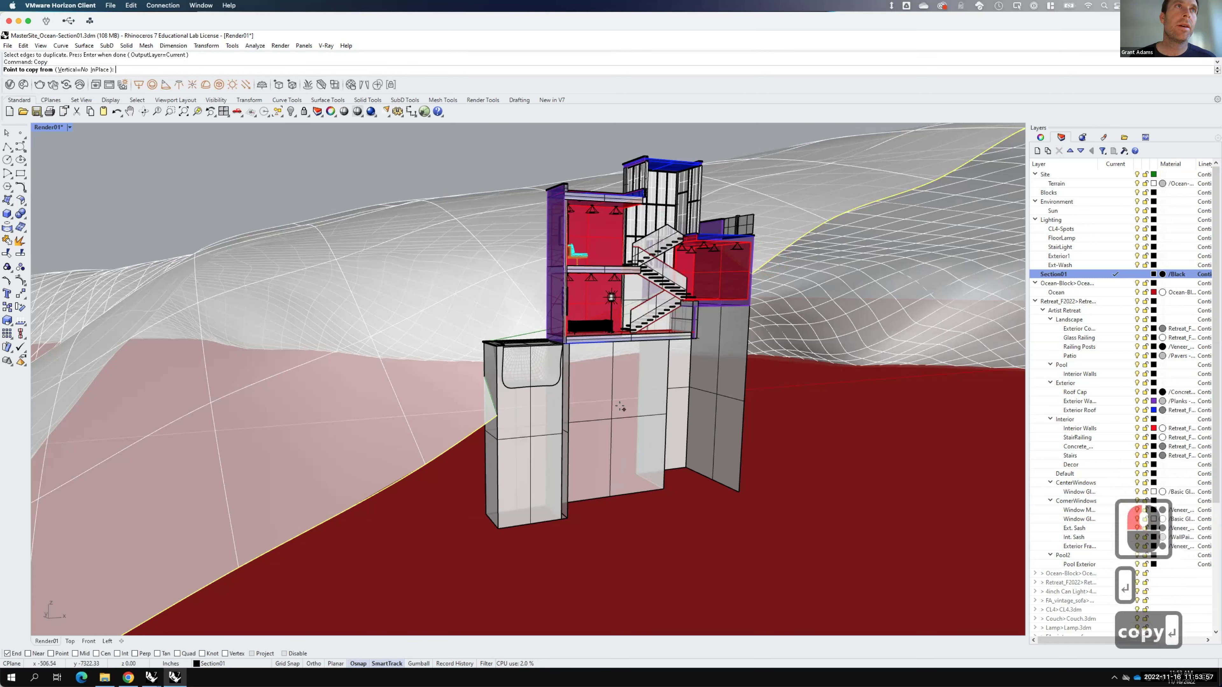
pyautogui.write('v')
pyautogui.press('Return')
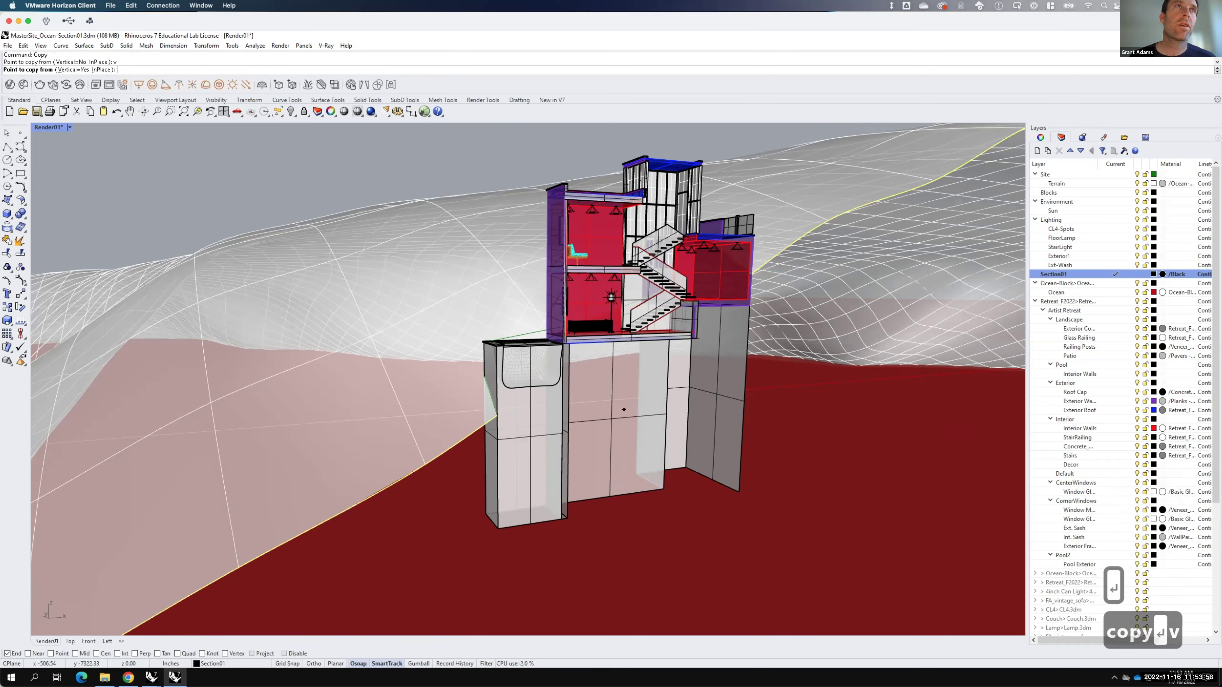
pyautogui.click(498, 418)
pyautogui.click(497, 528)
pyautogui.press('Return')
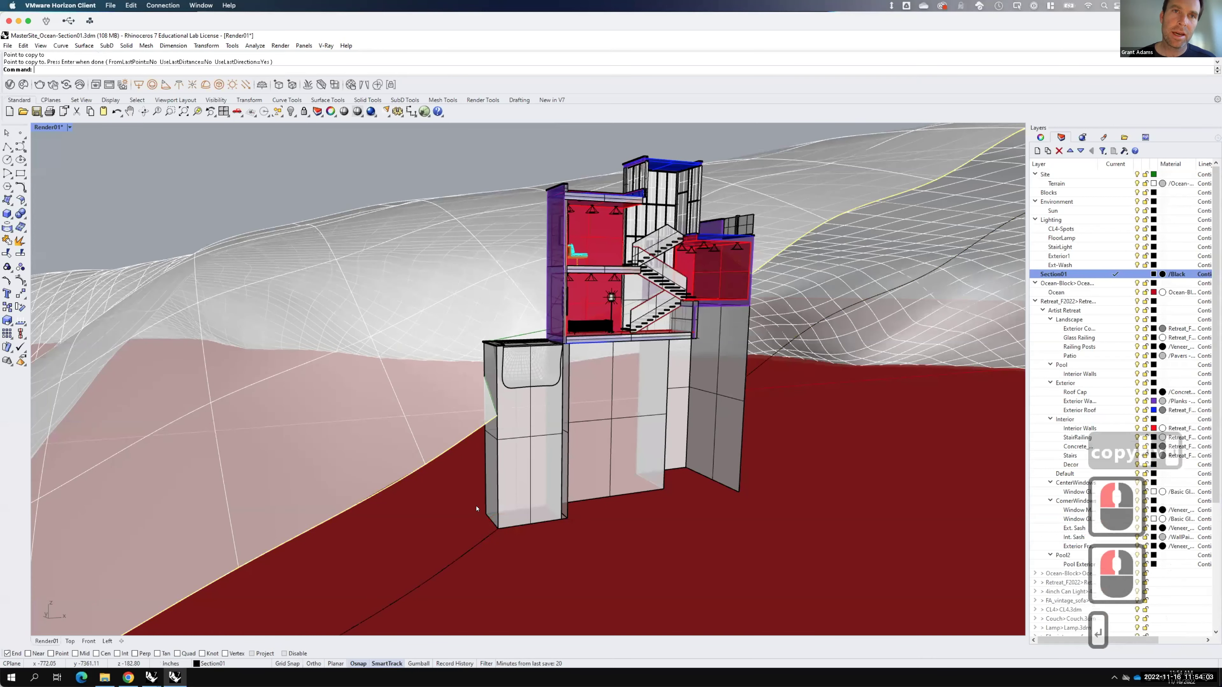
# Step: Loft between the terrain edge curve and its lowered copy on the pool side of the building
pyautogui.click(470, 548)
pyautogui.click(451, 448)
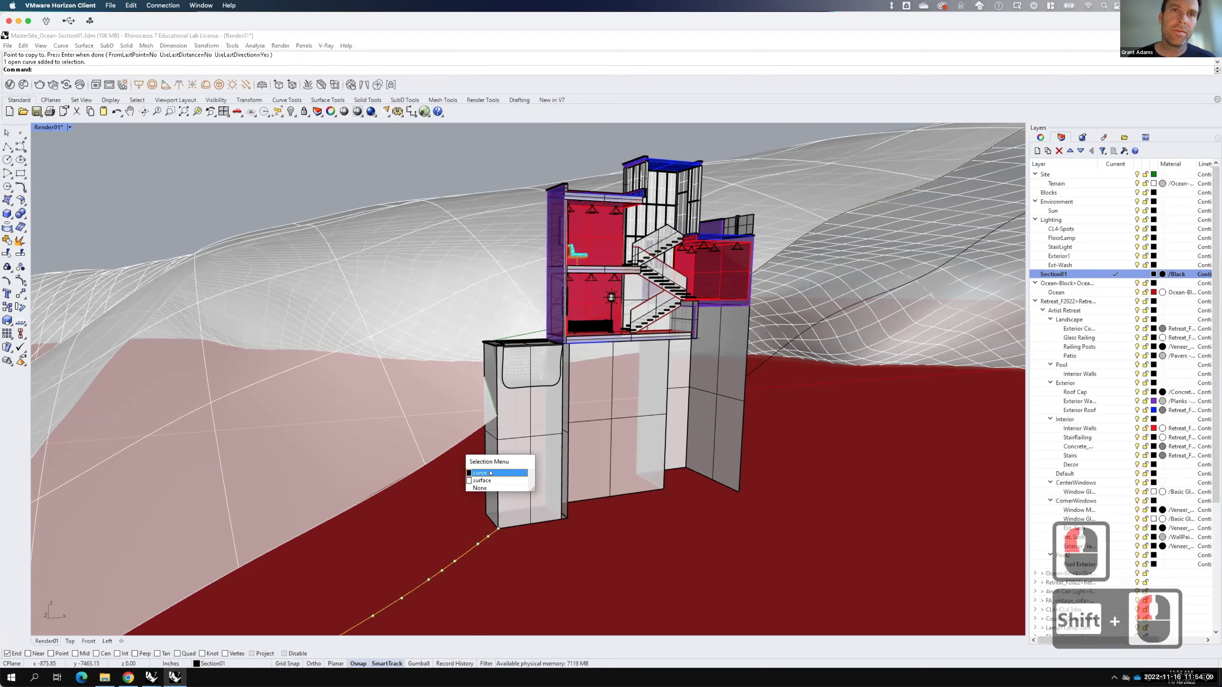
pyautogui.click(490, 473)
pyautogui.write('loft')
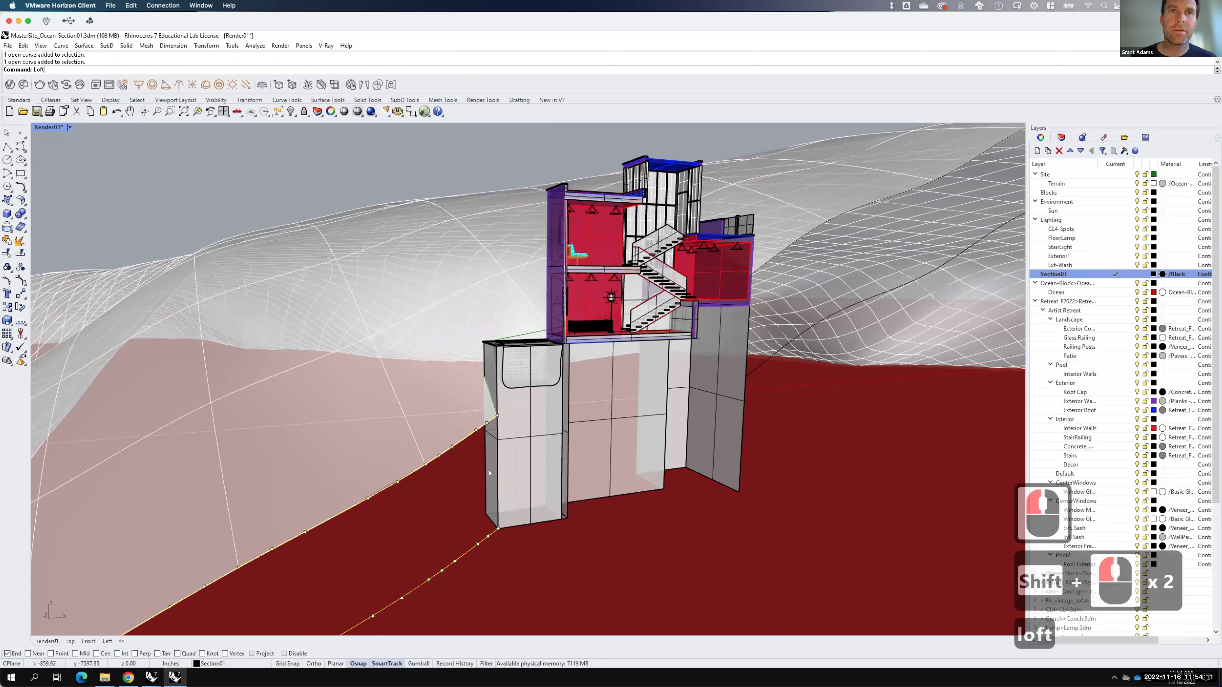
pyautogui.press('Return')
pyautogui.click(595, 420)
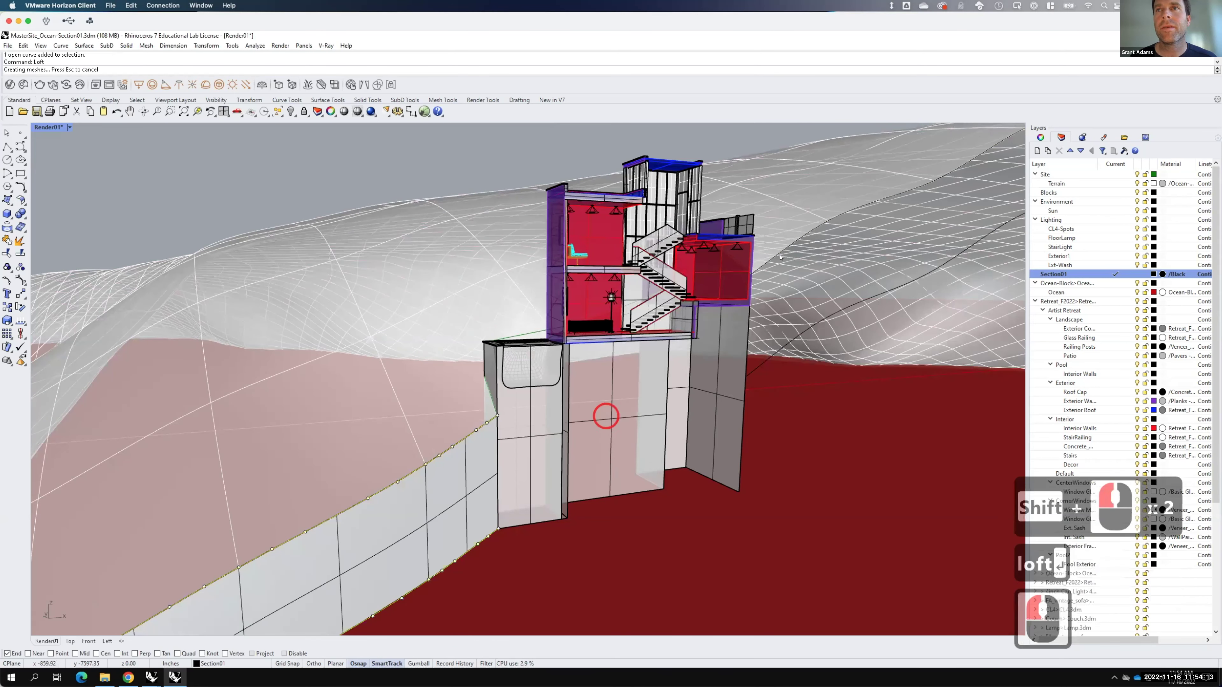
# Step: Loft the uphill terrain edge curve and its lowered copy behind the building with Normal style and no simplification
pyautogui.click(773, 257)
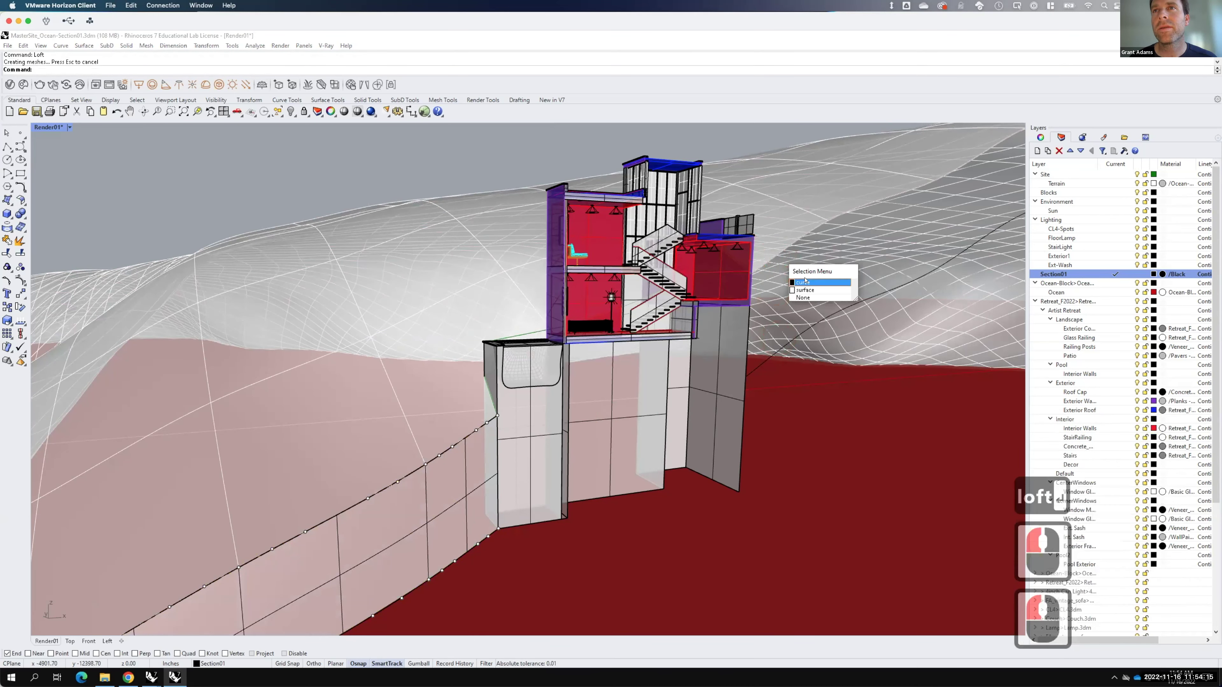
pyautogui.click(803, 281)
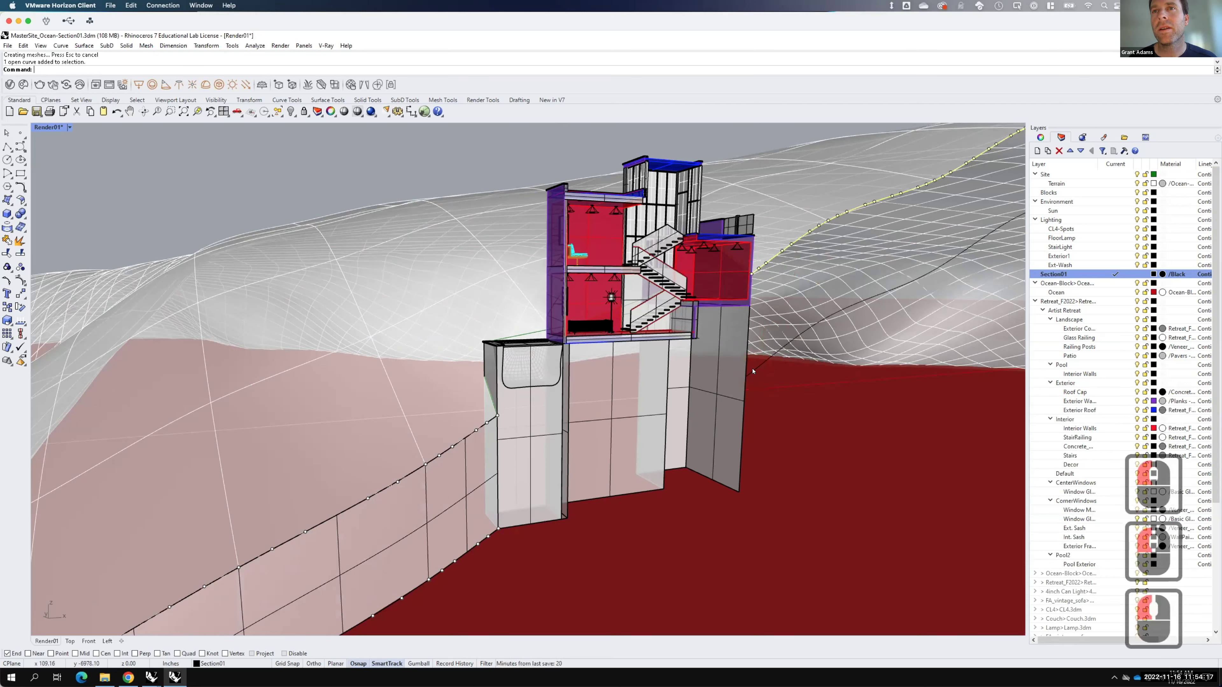
pyautogui.keyDown('shift'); pyautogui.click(753, 371); pyautogui.keyUp('shift')
pyautogui.write('loft')
pyautogui.press('Return')
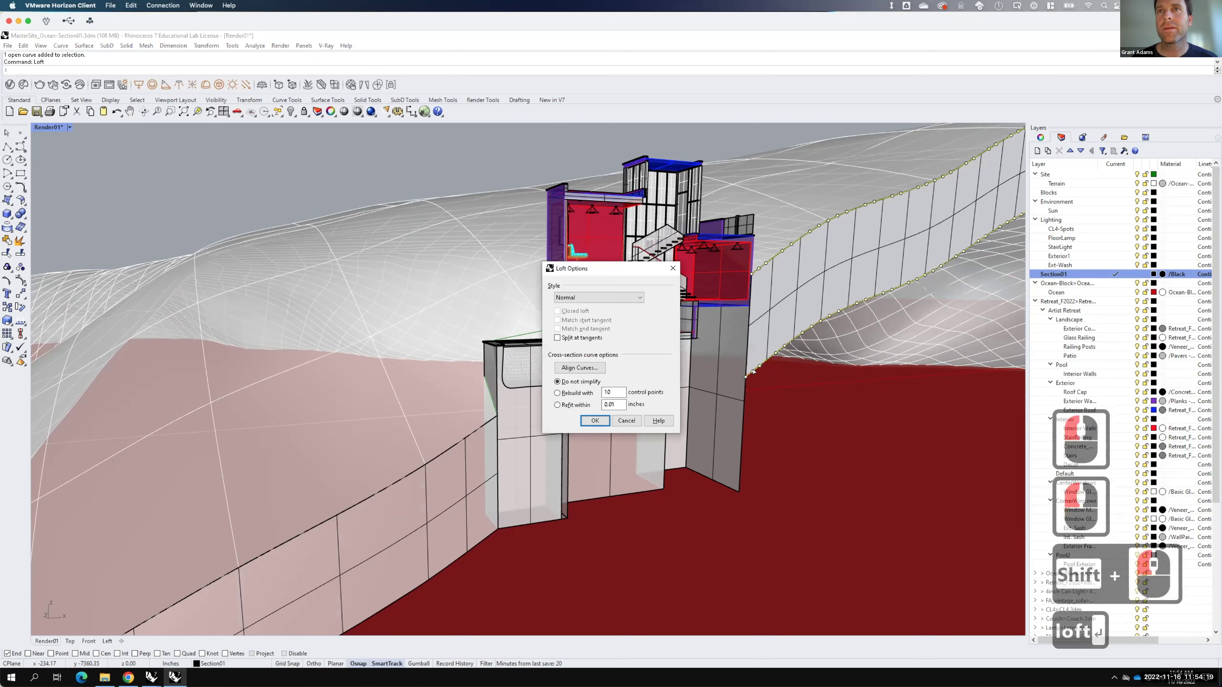
pyautogui.click(594, 420)
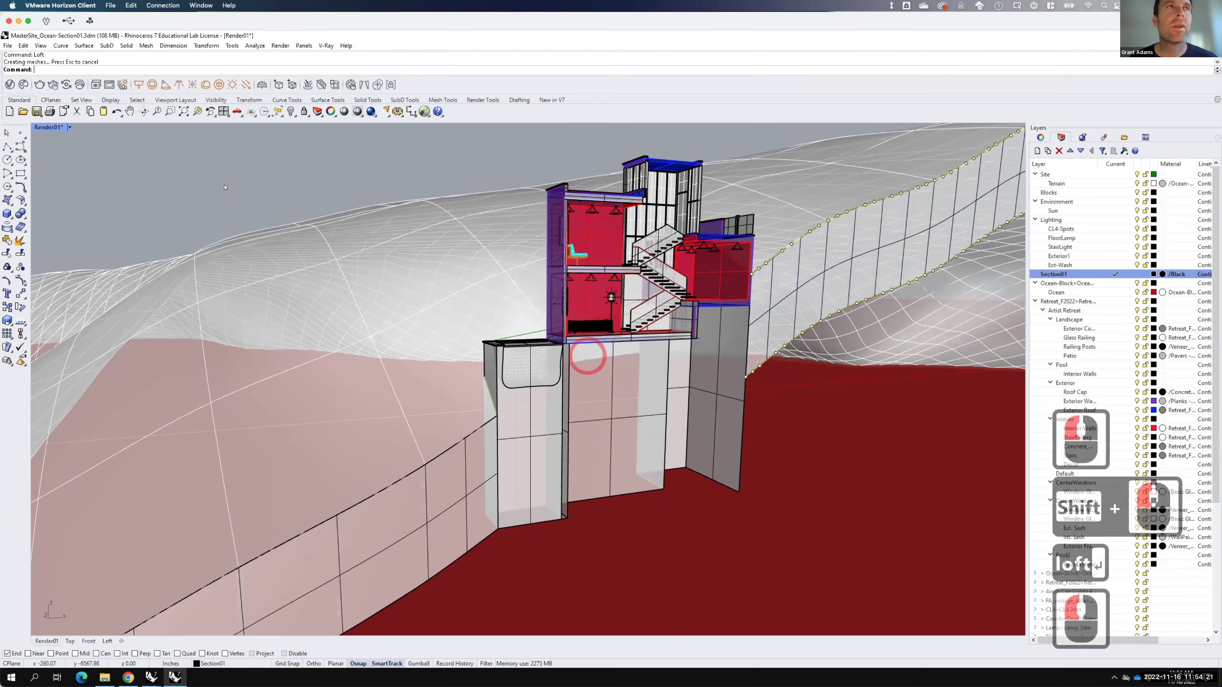
# Step: Cap the foundation cut from the pool's top corner across to the rear wall and down to the base with a 3-point plane, using Perp snap
pyautogui.click(8, 201)
pyautogui.click(33, 212)
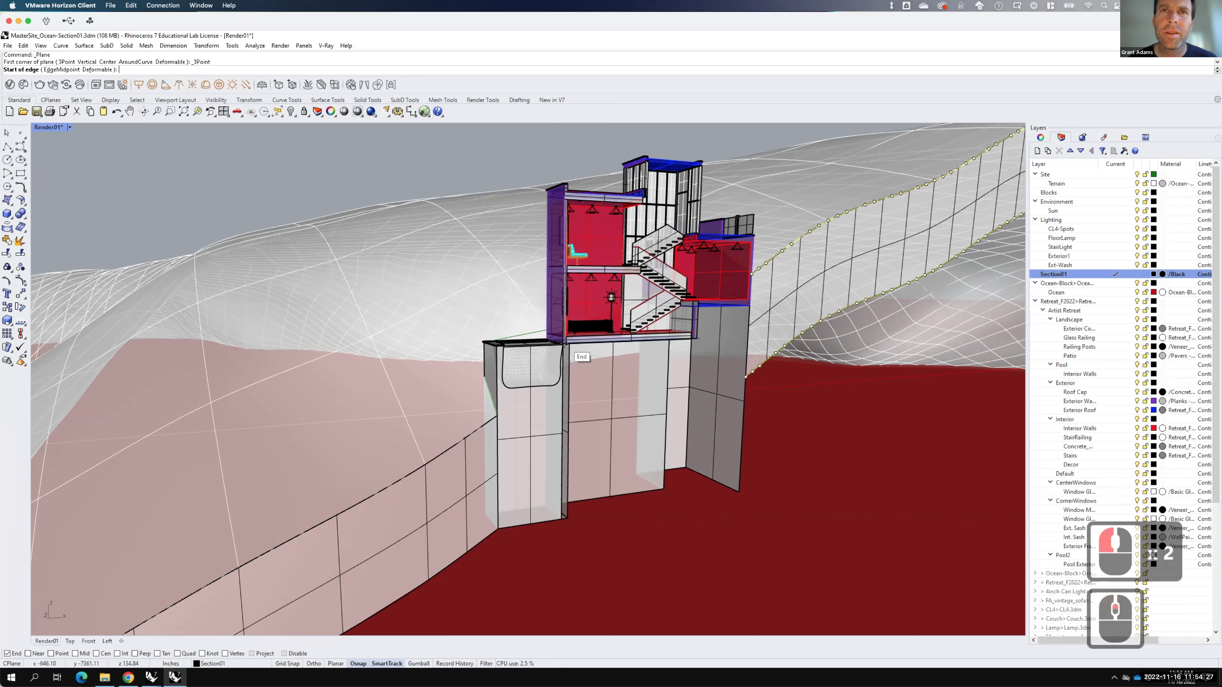
pyautogui.scroll(2, 565, 344)
pyautogui.scroll(4, 566, 345)
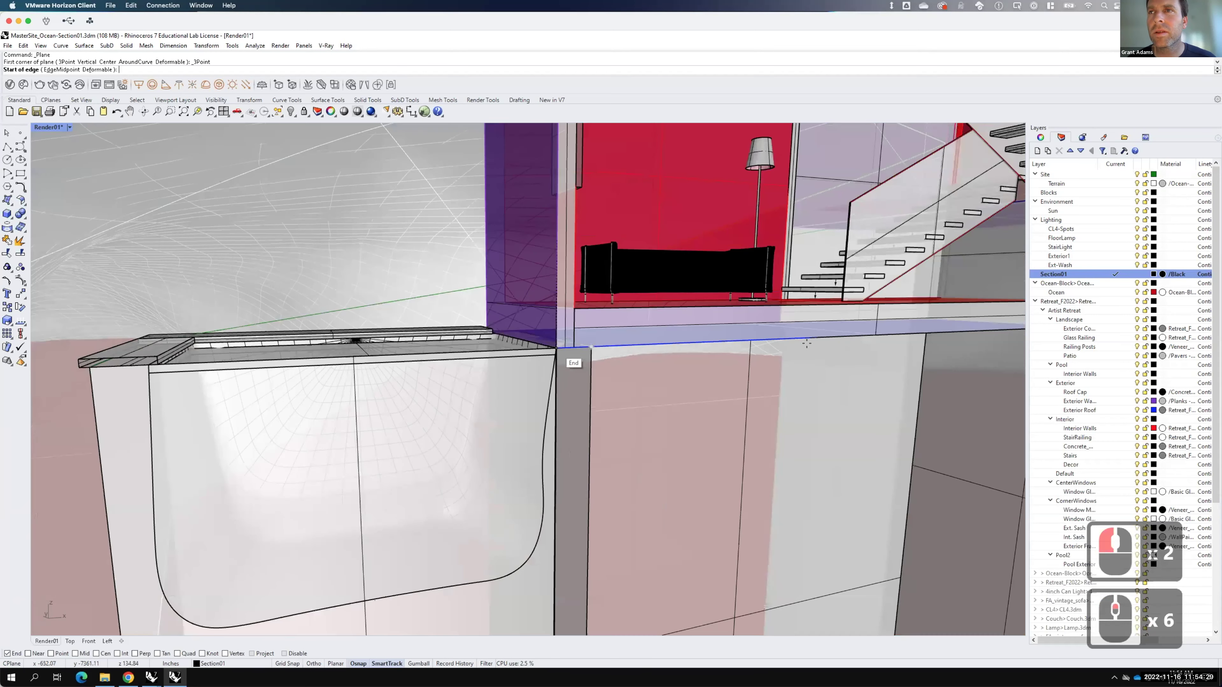
pyautogui.click(556, 347)
pyautogui.scroll(-6, 557, 347)
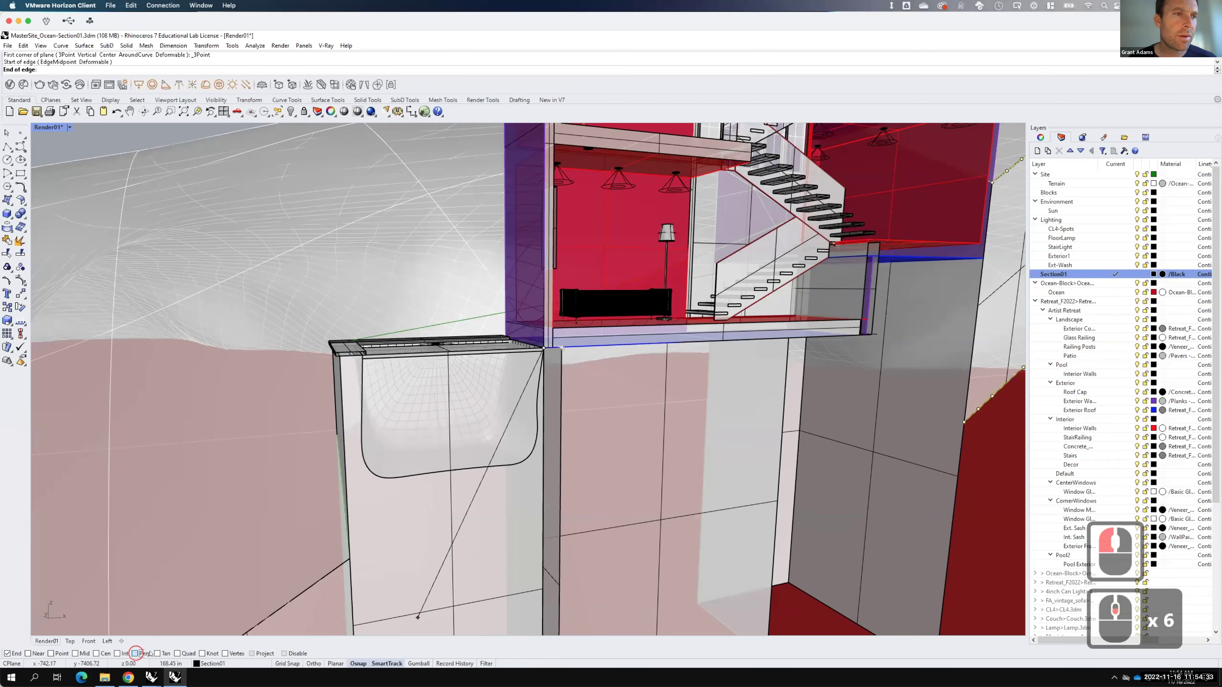
pyautogui.click(136, 654)
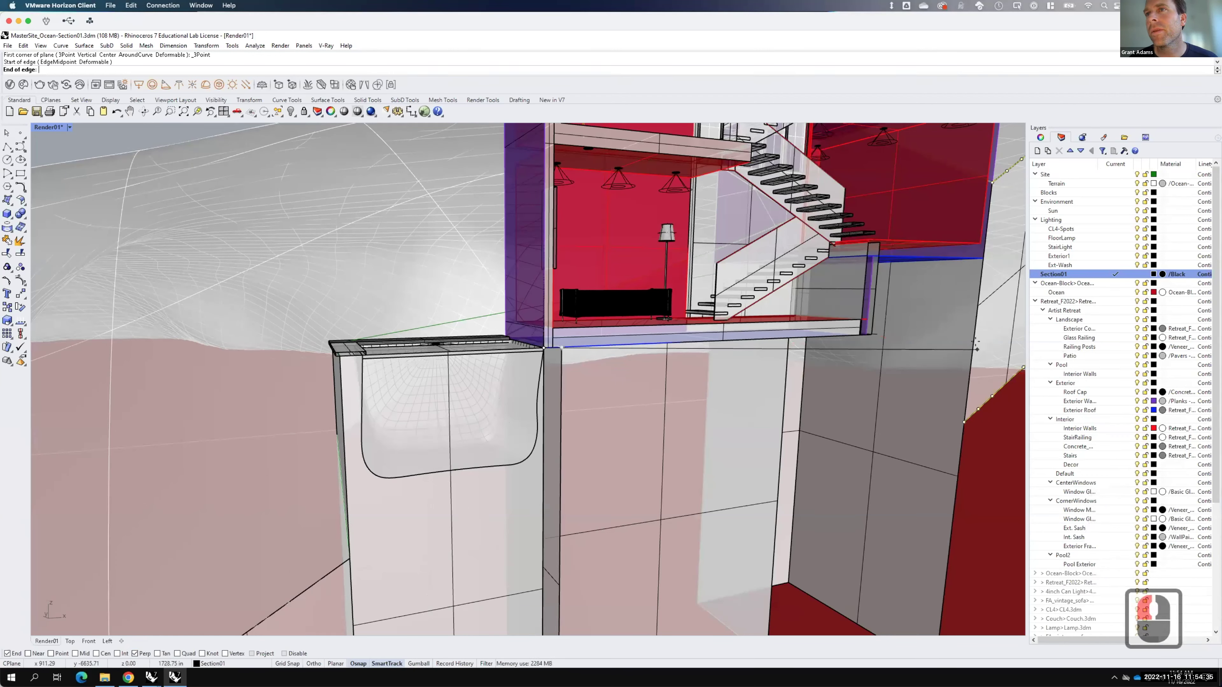
pyautogui.click(971, 329)
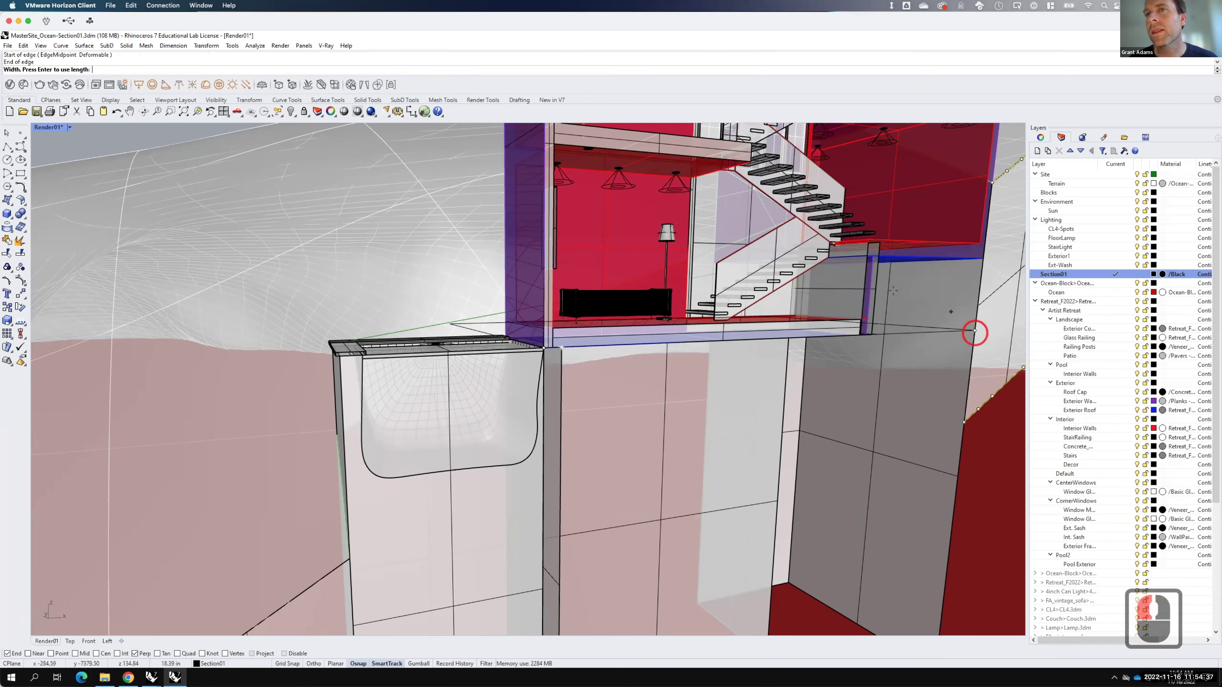
pyautogui.scroll(-3, 907, 487)
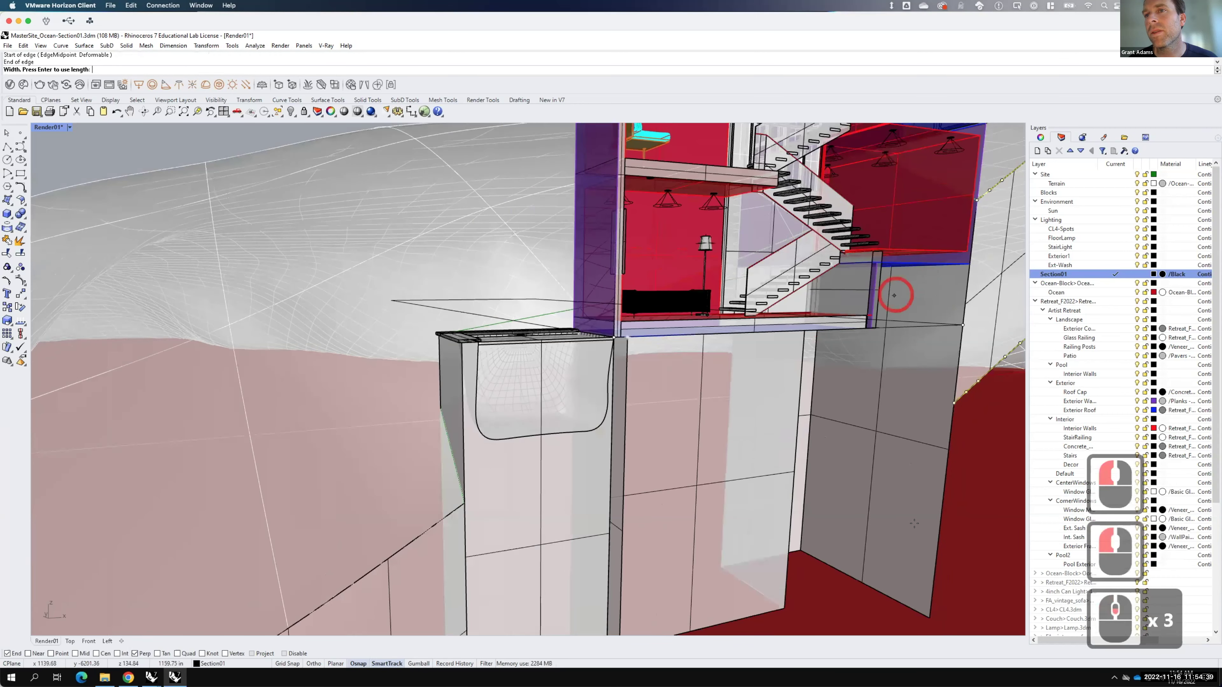
pyautogui.scroll(-2, 893, 295)
pyautogui.click(910, 480)
# Step: Cap the area from the rear room's floor down to the top of the foundation cap with another 3-point plane
pyautogui.scroll(4, 884, 265)
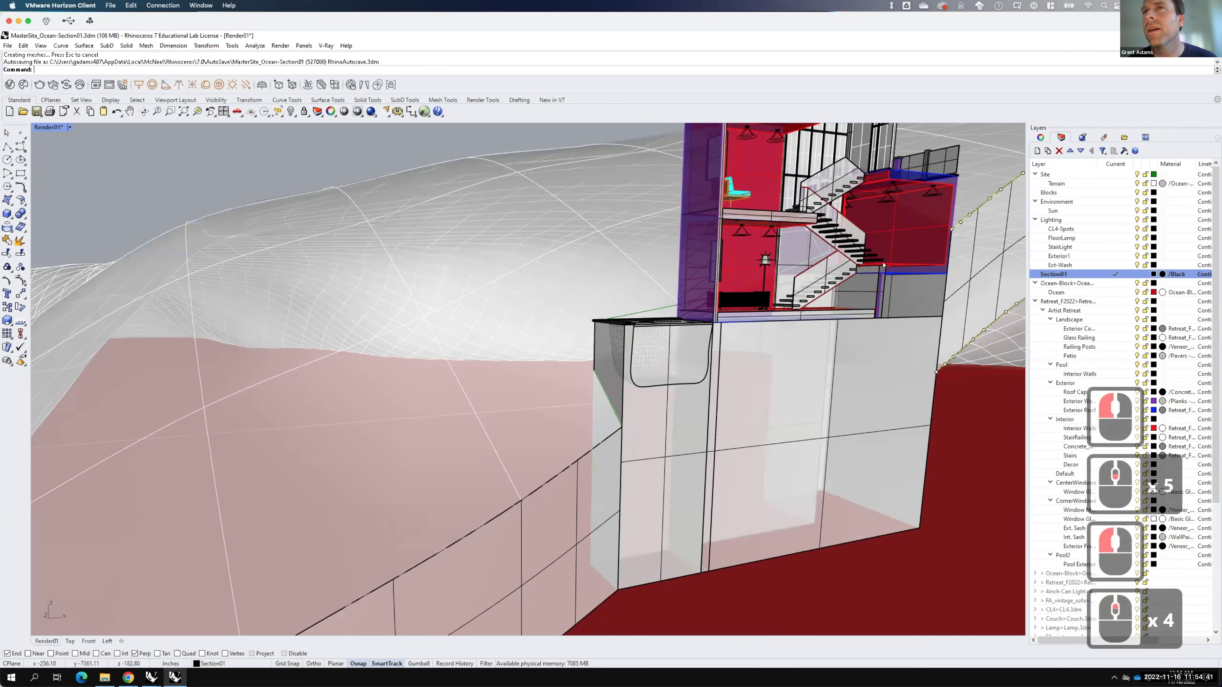
pyautogui.scroll(2, 871, 264)
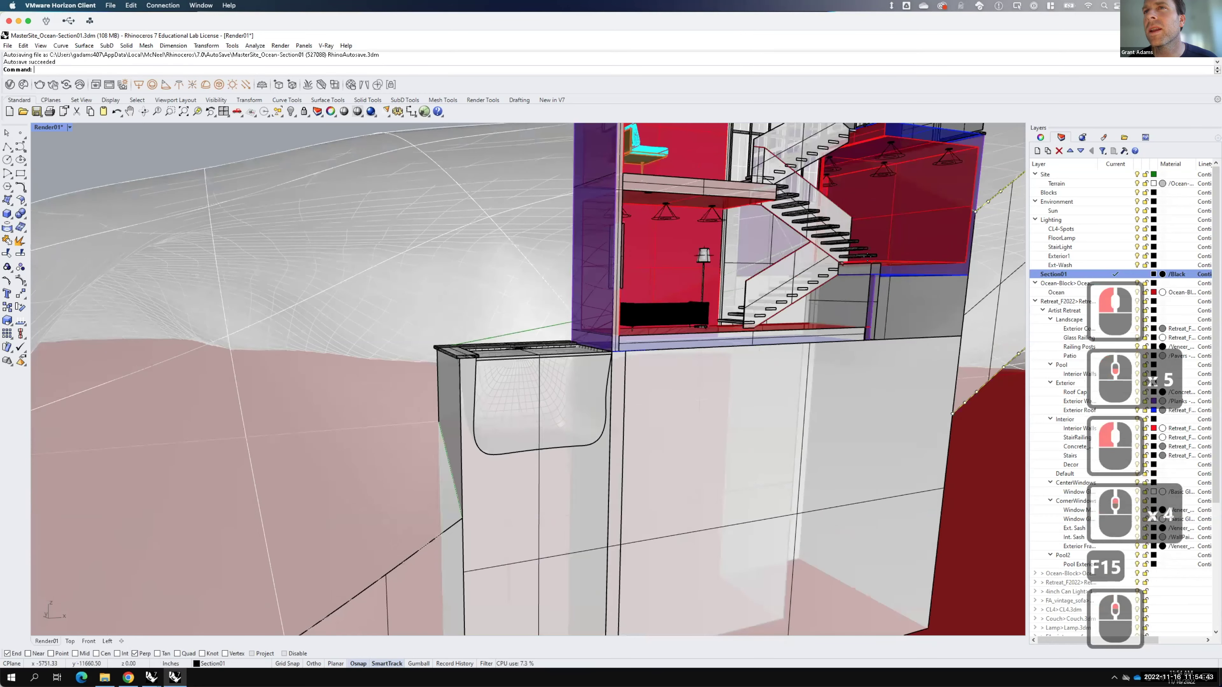
pyautogui.scroll(1, 871, 264)
pyautogui.rightClick(1001, 252)
pyautogui.click(868, 260)
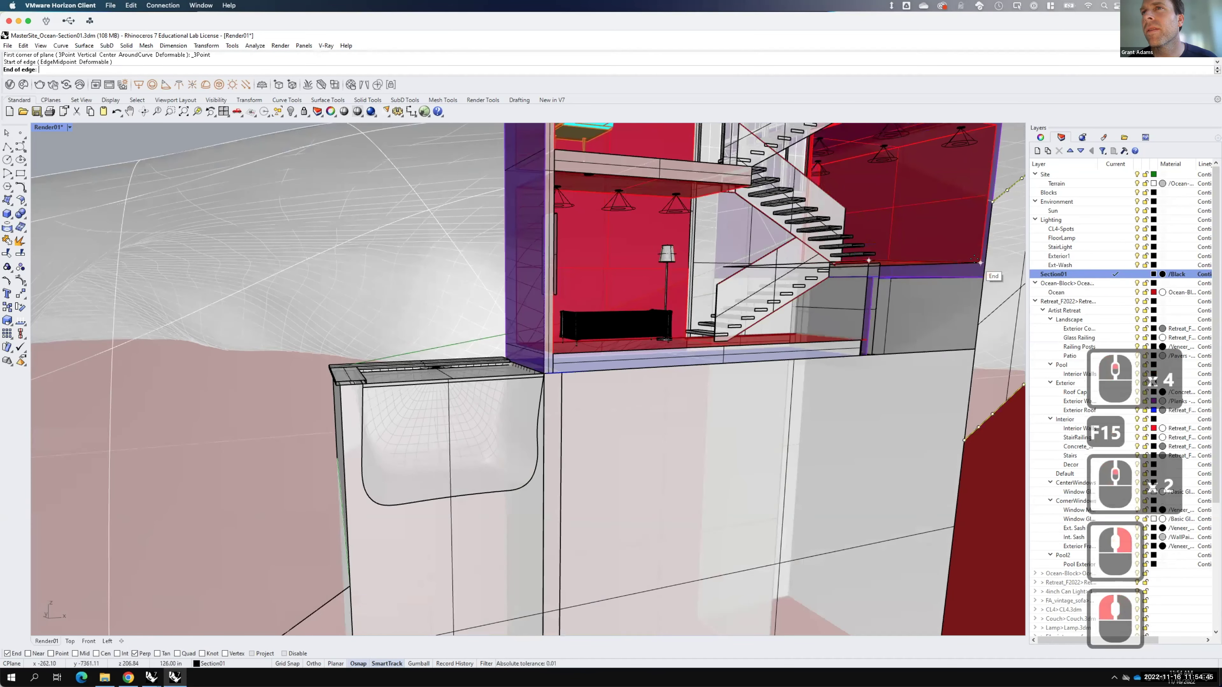
pyautogui.click(979, 262)
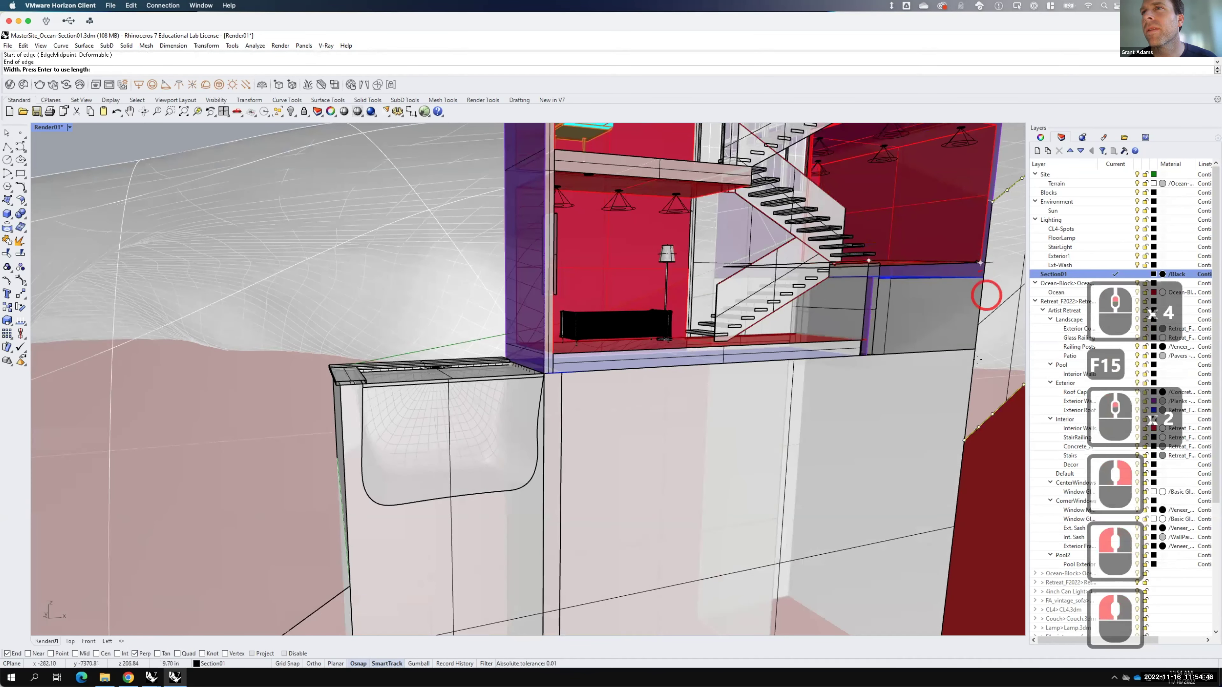
pyautogui.click(968, 344)
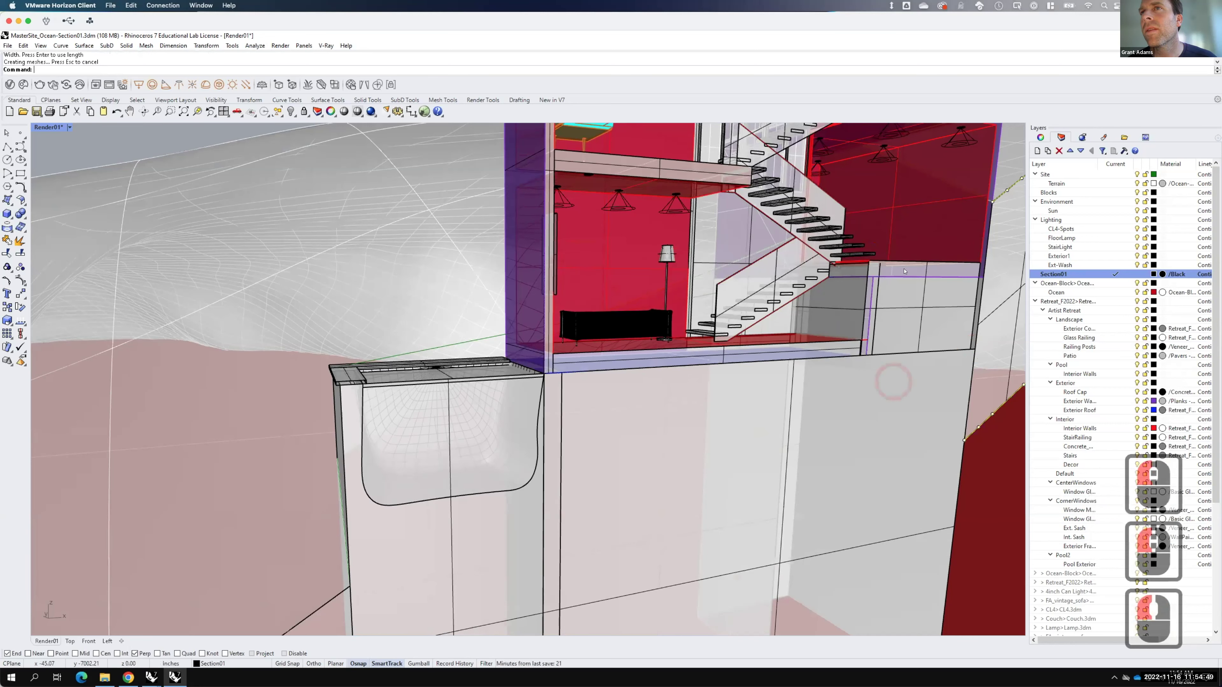
# Step: Deselect the lofted terrain curves and show all hidden objects in the model
pyautogui.scroll(-5, 904, 271)
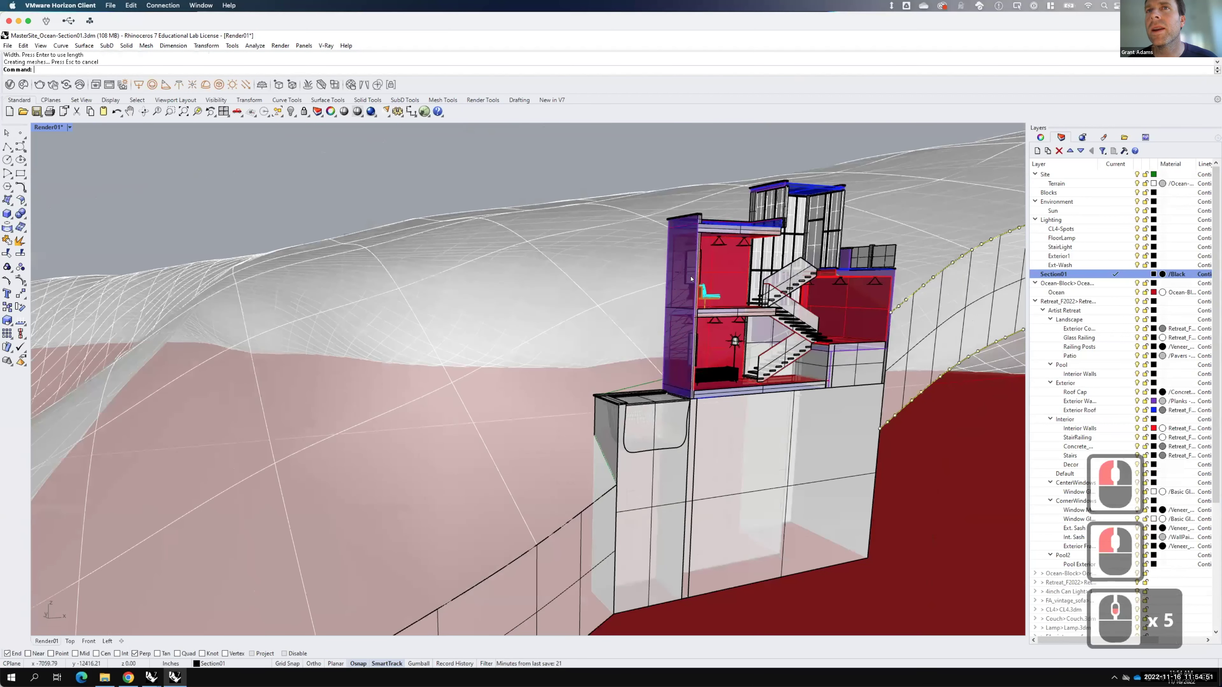
pyautogui.scroll(3, 889, 279)
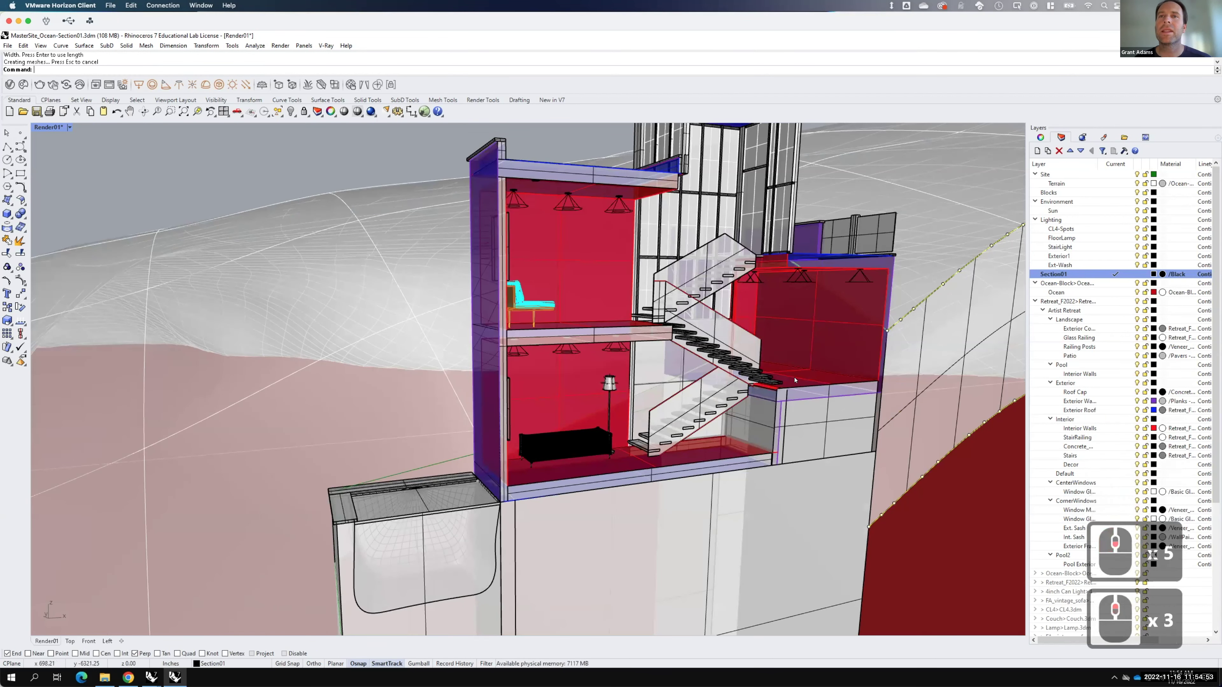
pyautogui.press('Escape')
pyautogui.scroll(-4, 651, 332)
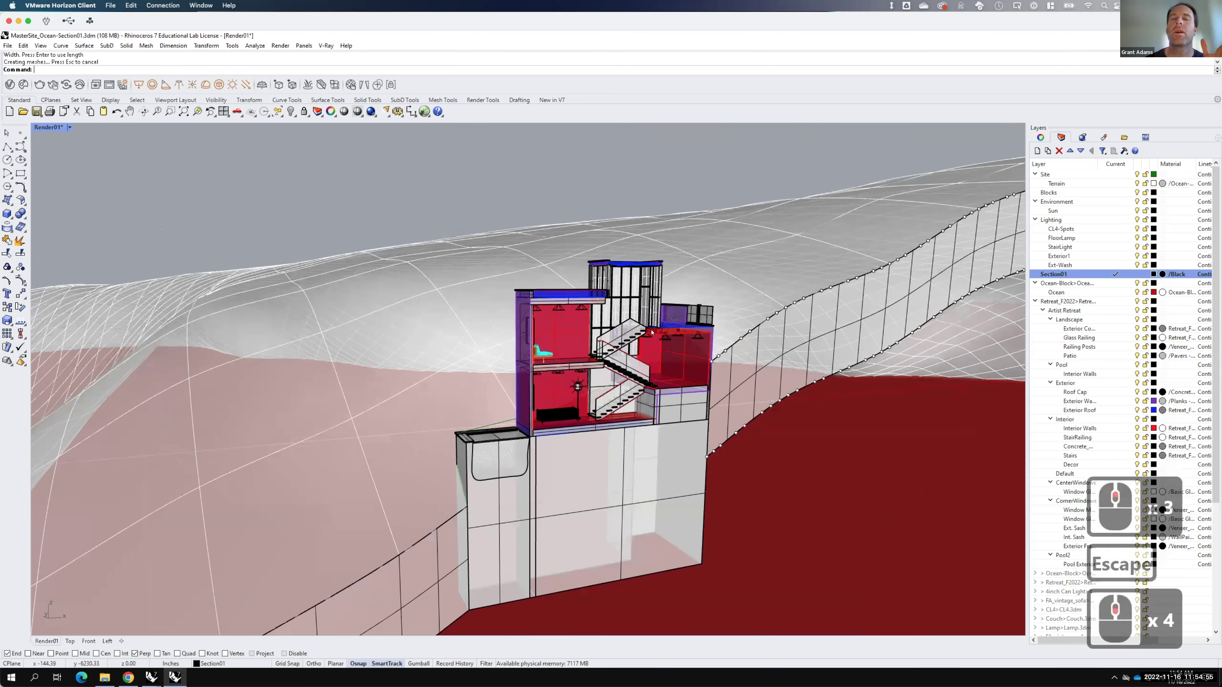
pyautogui.scroll(-2, 658, 395)
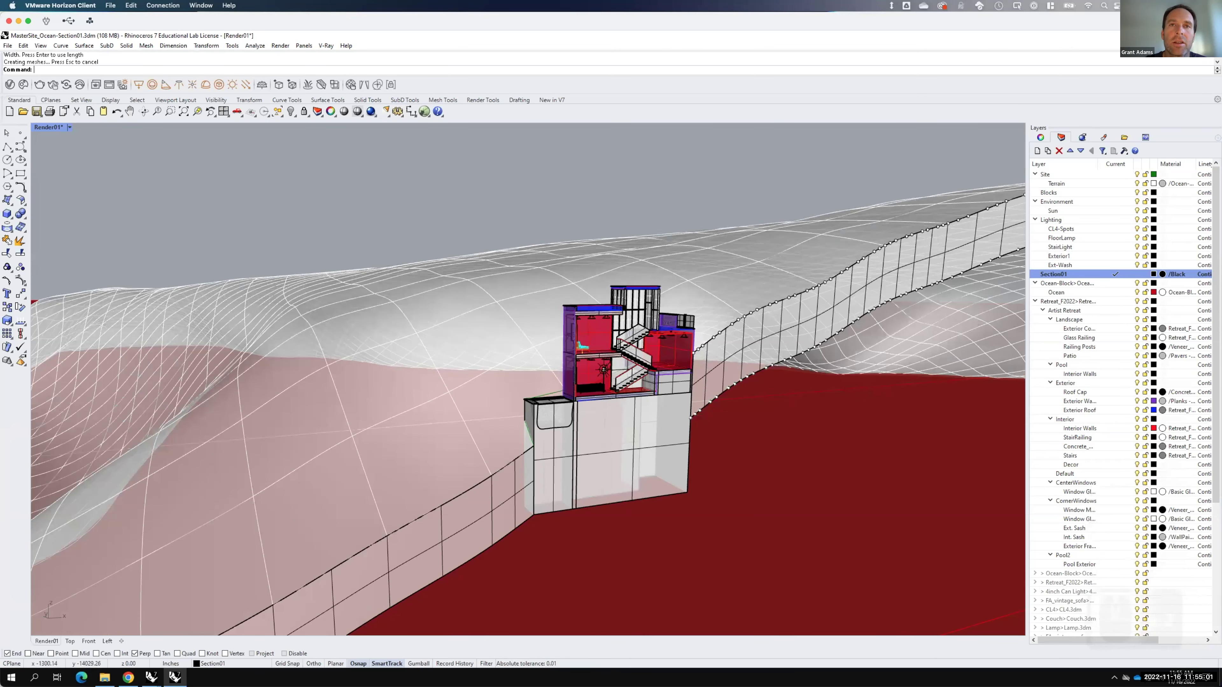
pyautogui.write('show')
pyautogui.press('Return')
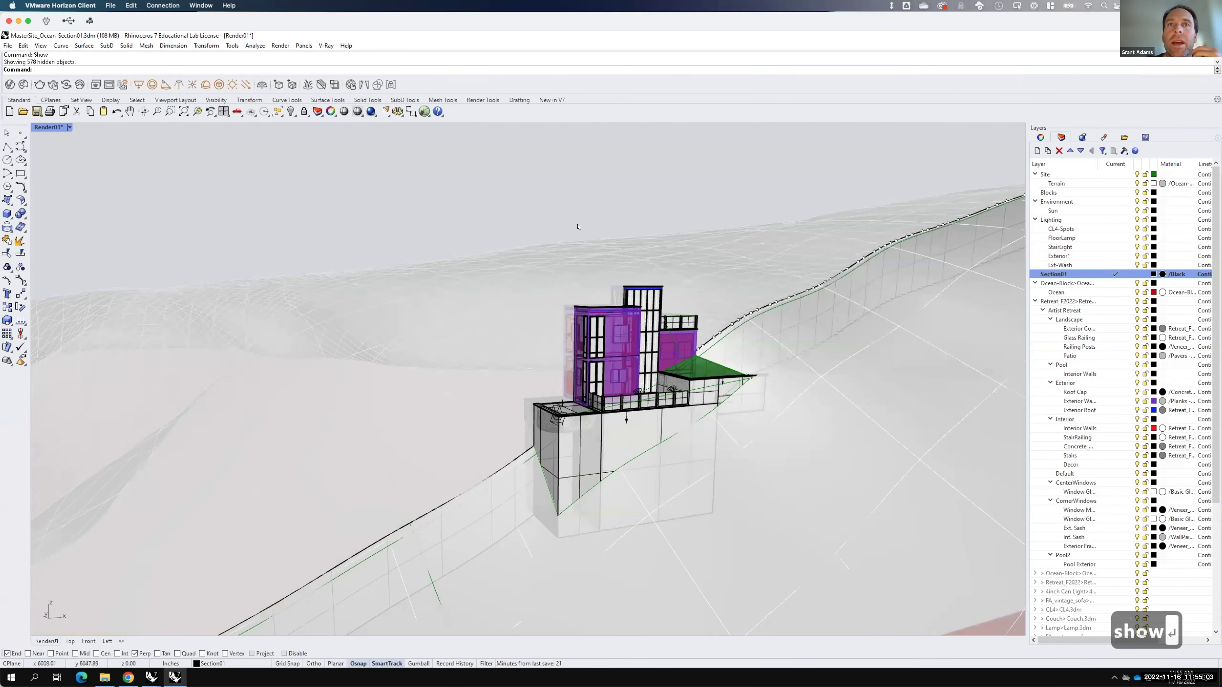
# Step: Hide the large translucent surface that covers the view in front of the building and terrain
pyautogui.click(566, 200)
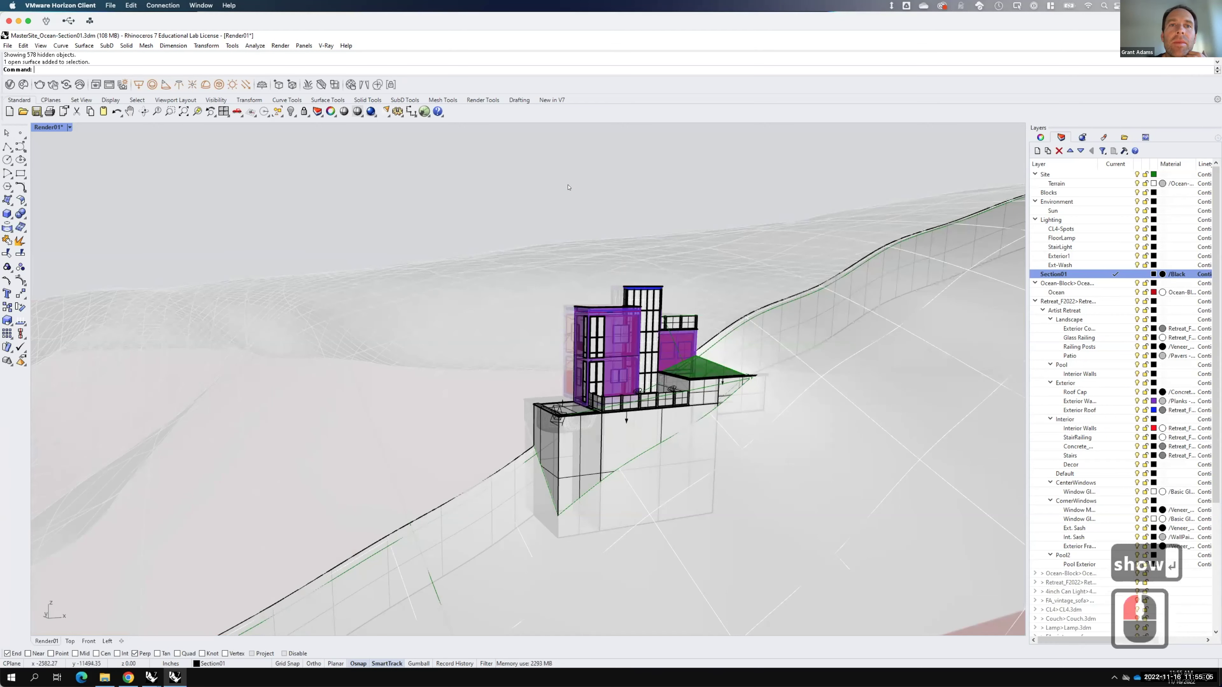
pyautogui.write('hide')
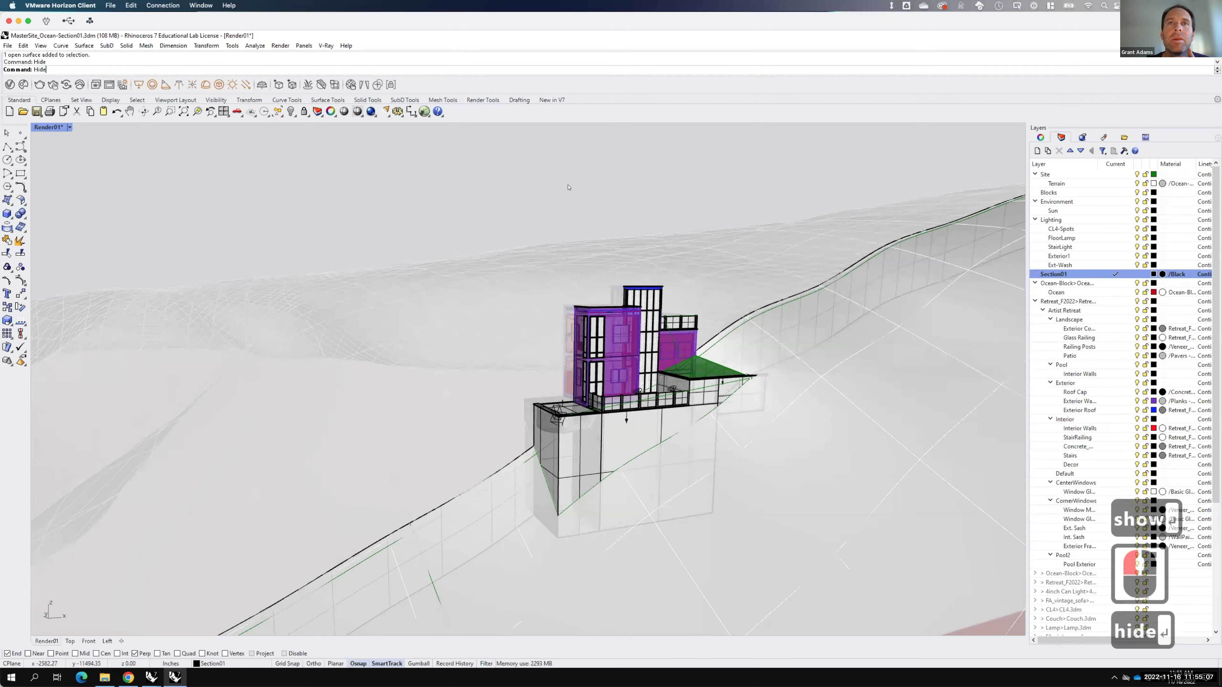
pyautogui.press('Return')
# Step: Apply the V-Ray material cThru to the green sloped terrain surface in front of the rear room
pyautogui.scroll(2, 667, 487)
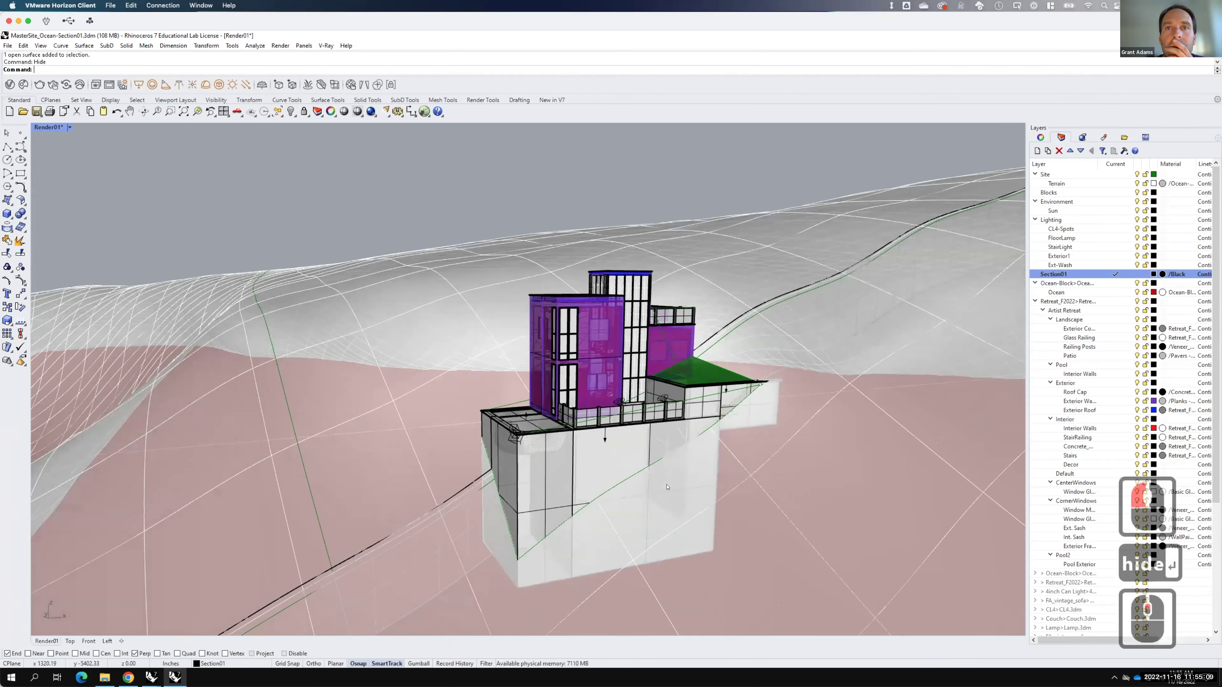
pyautogui.scroll(2, 569, 417)
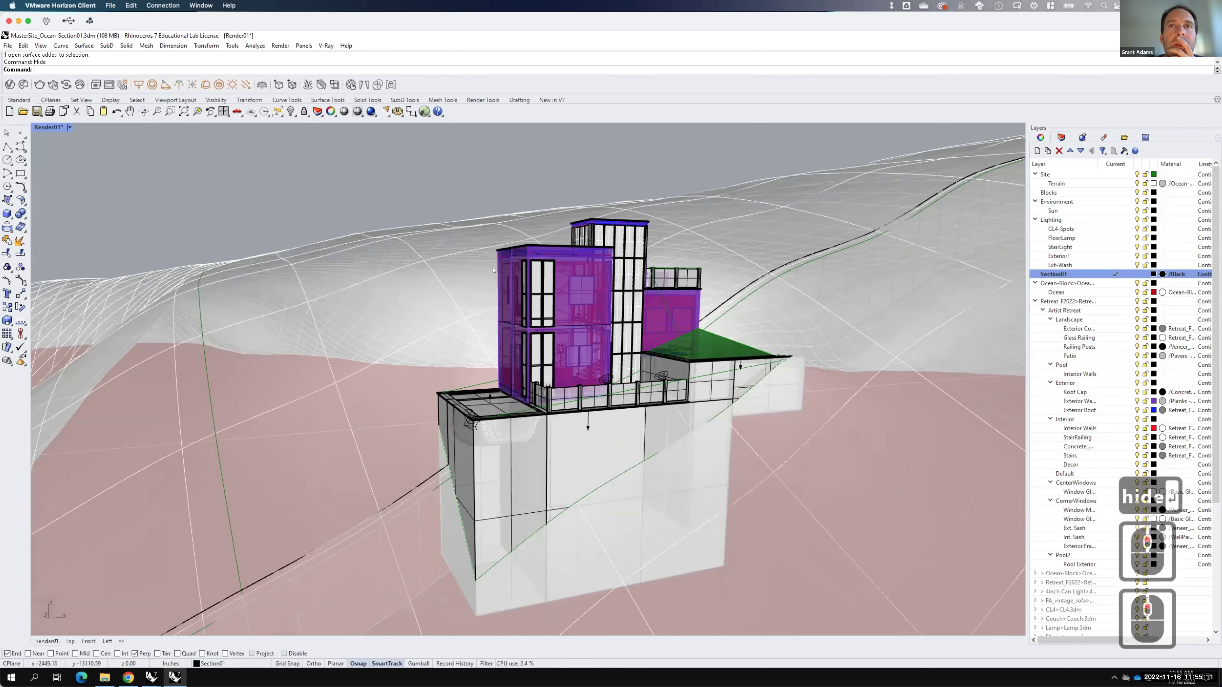
pyautogui.scroll(2, 536, 353)
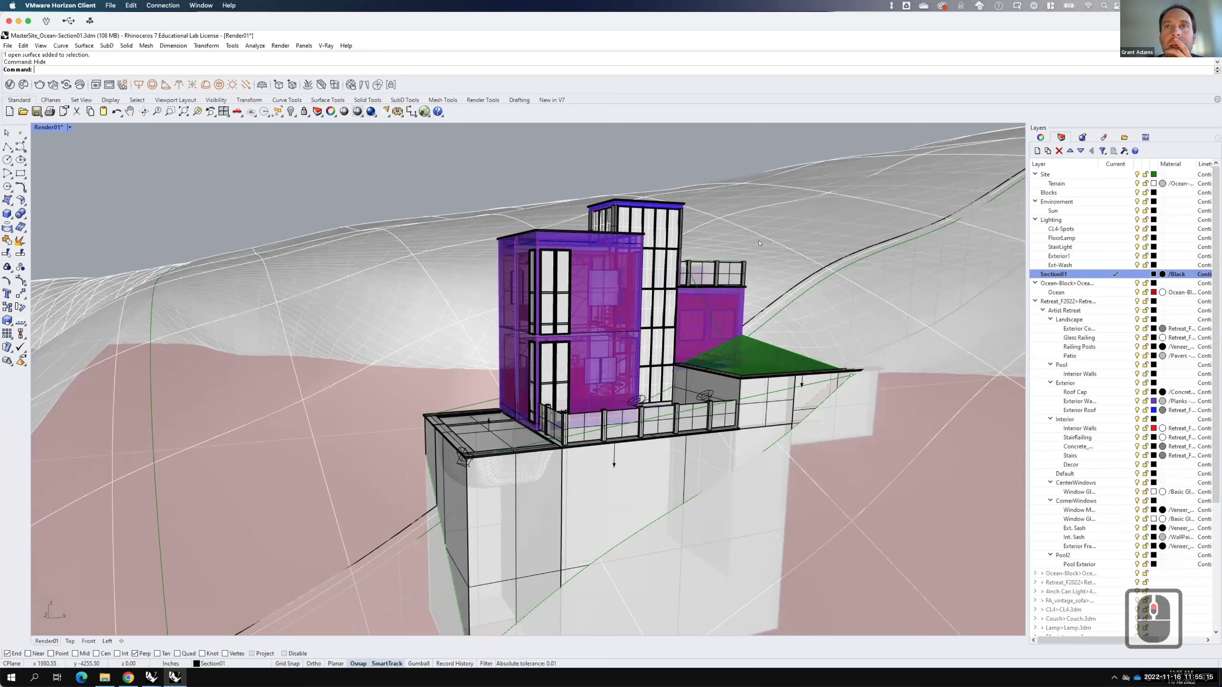
pyautogui.scroll(1, 737, 392)
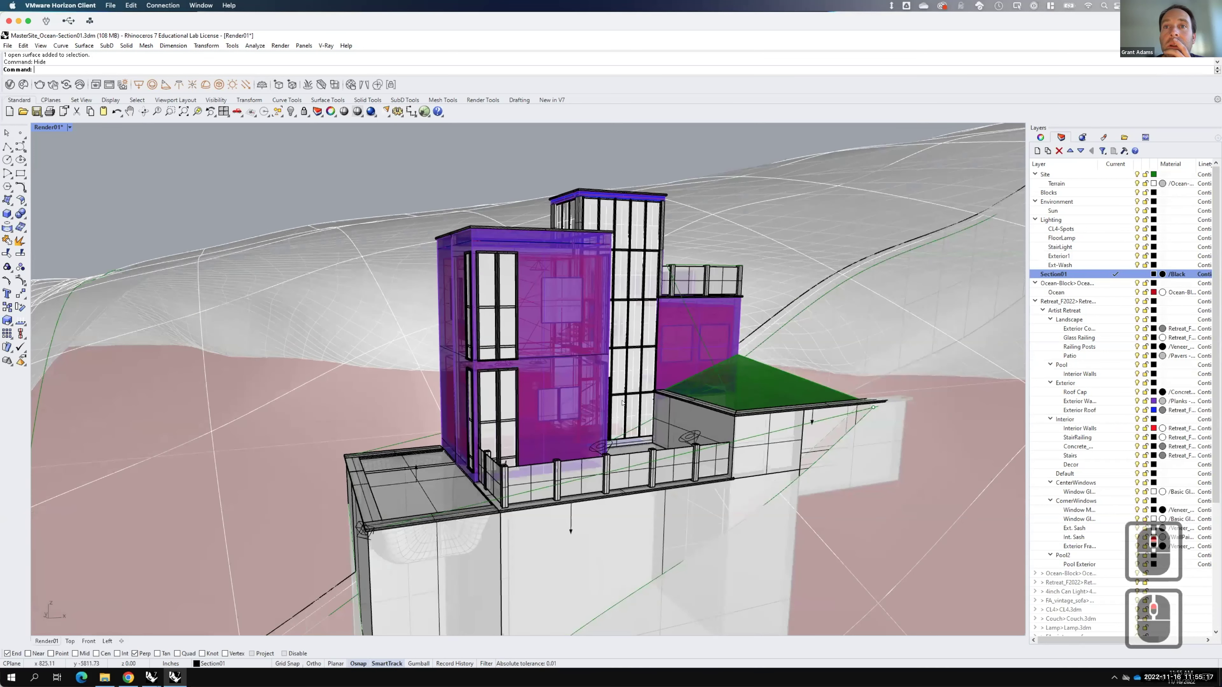
pyautogui.click(765, 382)
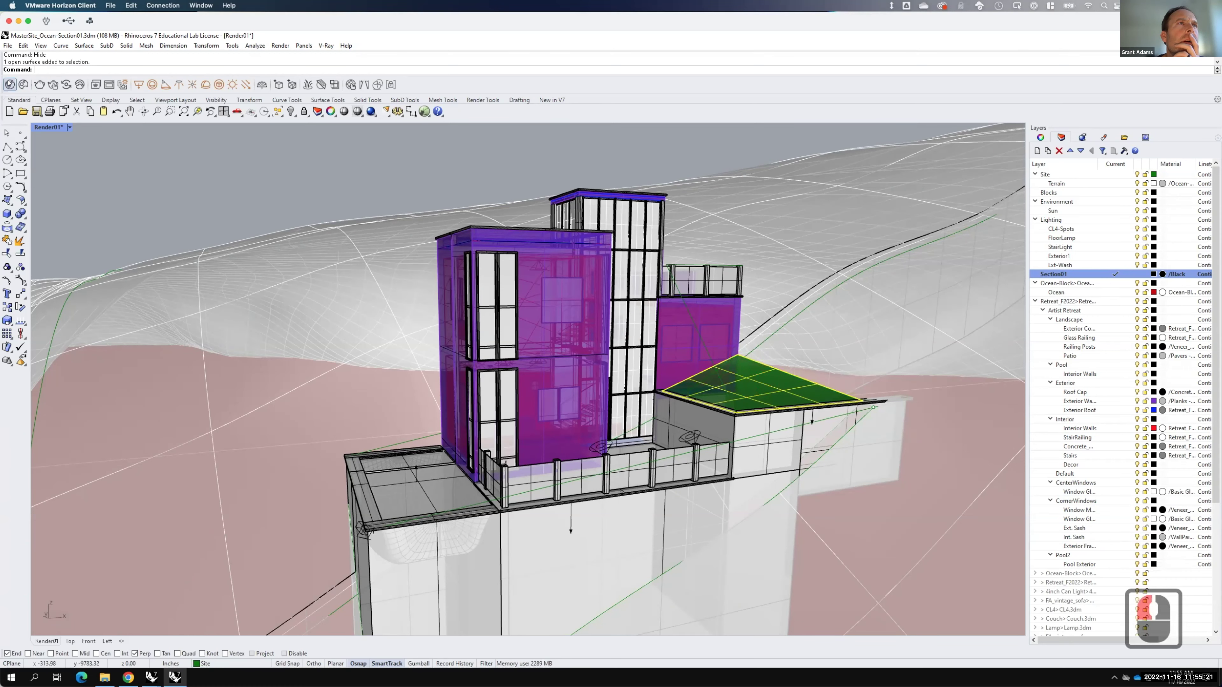
pyautogui.click(53, 85)
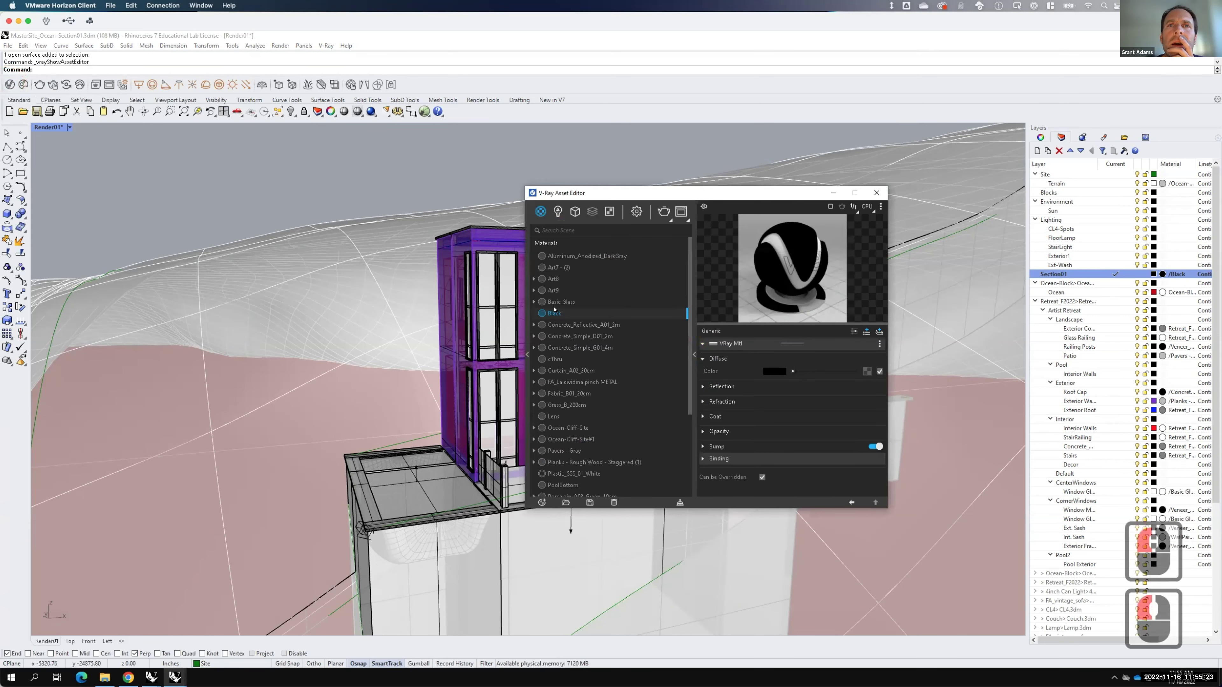
pyautogui.rightClick(558, 358)
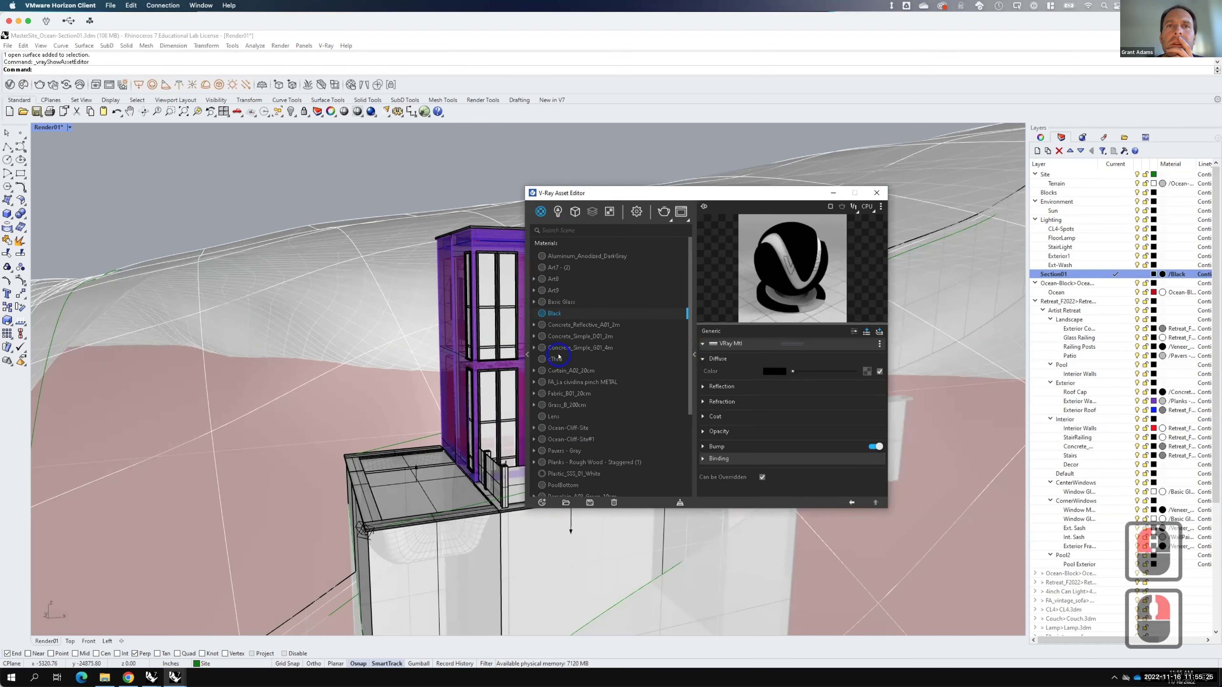
pyautogui.click(706, 301)
pyautogui.click(553, 359)
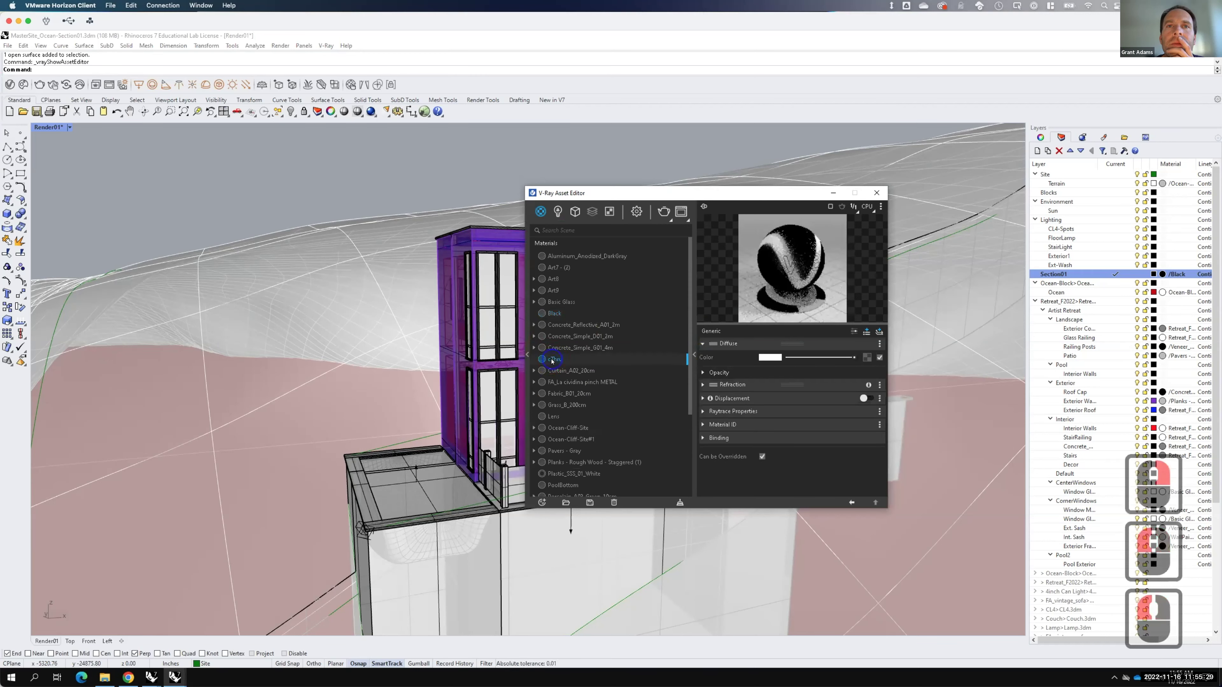
pyautogui.rightClick(553, 360)
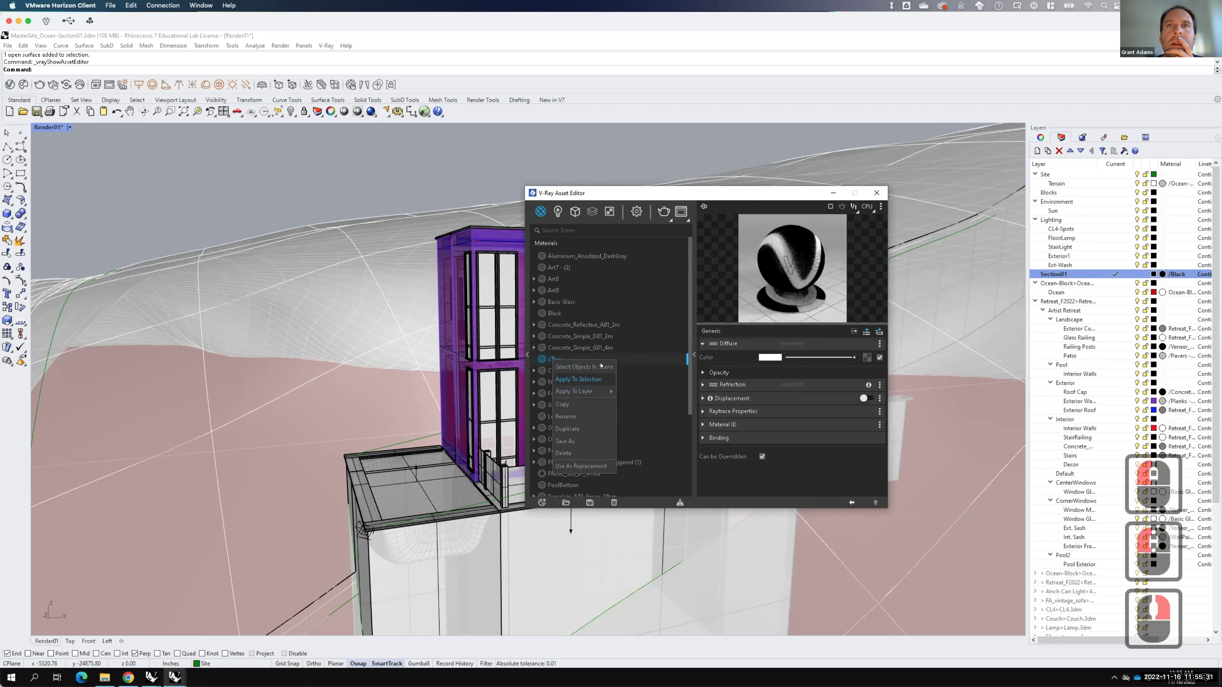
pyautogui.click(668, 248)
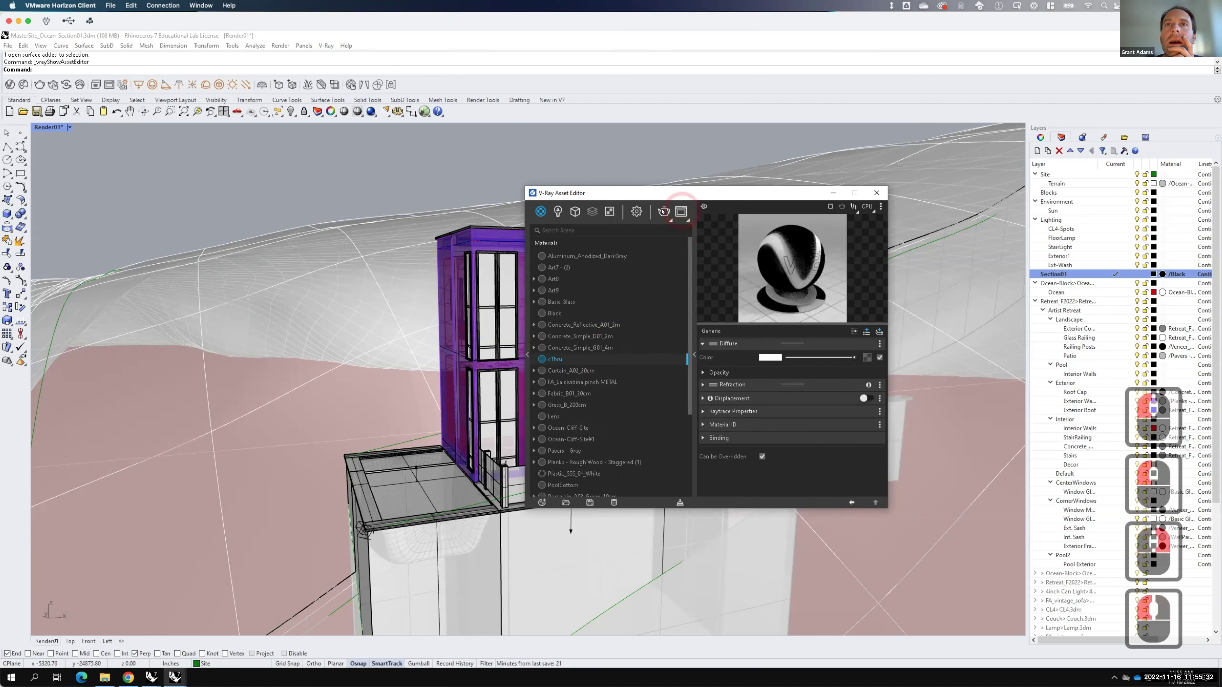
# Step: Set the V-Ray render output height to 800 pixels and start rendering the section view
pyautogui.click(637, 212)
pyautogui.doubleClick(623, 366)
pyautogui.write('800')
pyautogui.press('Tab')
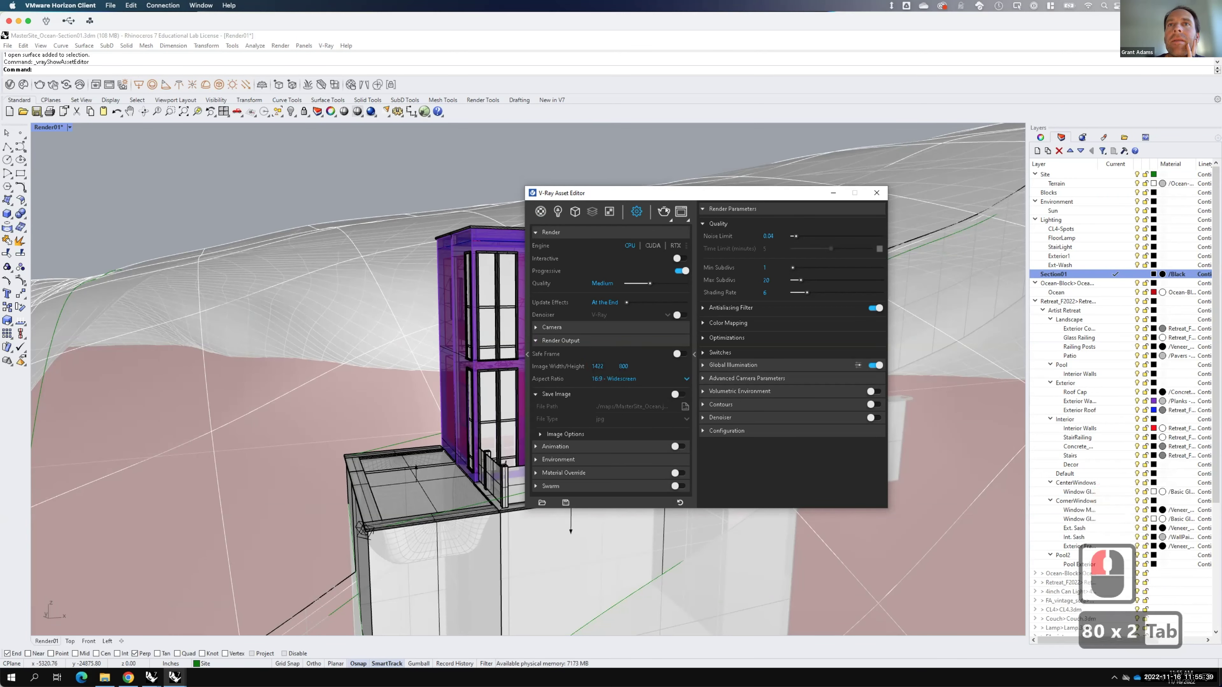
pyautogui.click(664, 211)
pyautogui.press('F15')
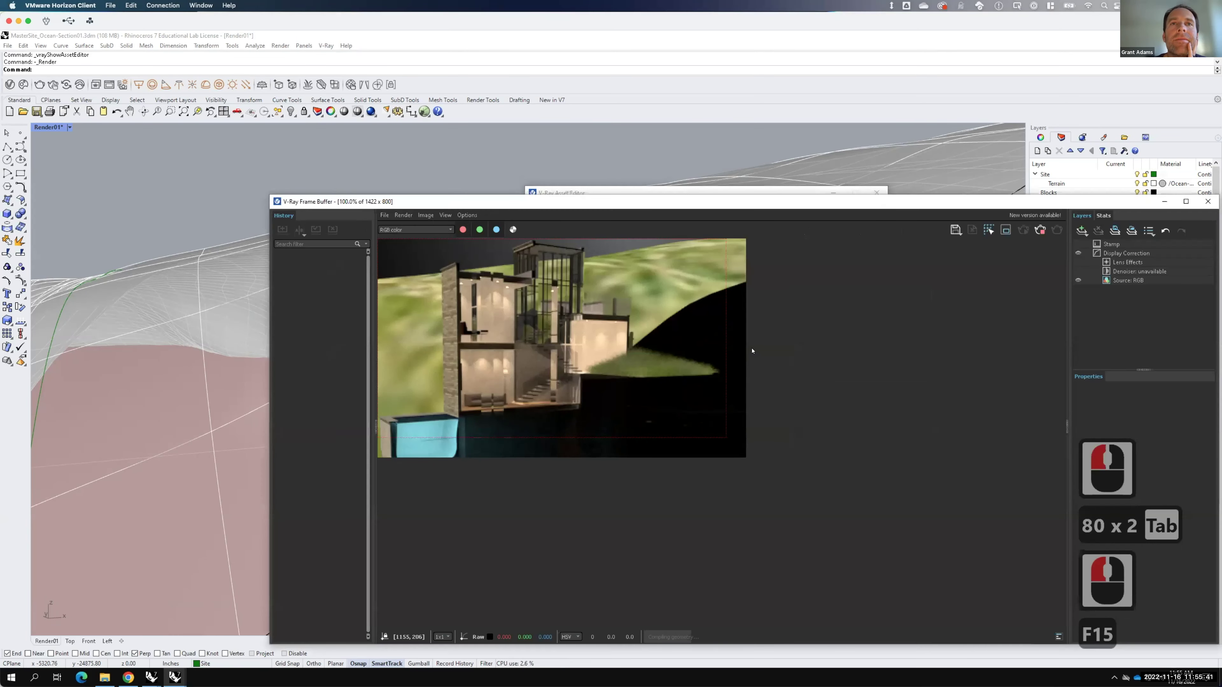
# Step: Examine the section's test render in the frame buffer, then stop rendering and close the V-Ray windows
pyautogui.moveTo(703, 202); pyautogui.dragTo(515, 134)
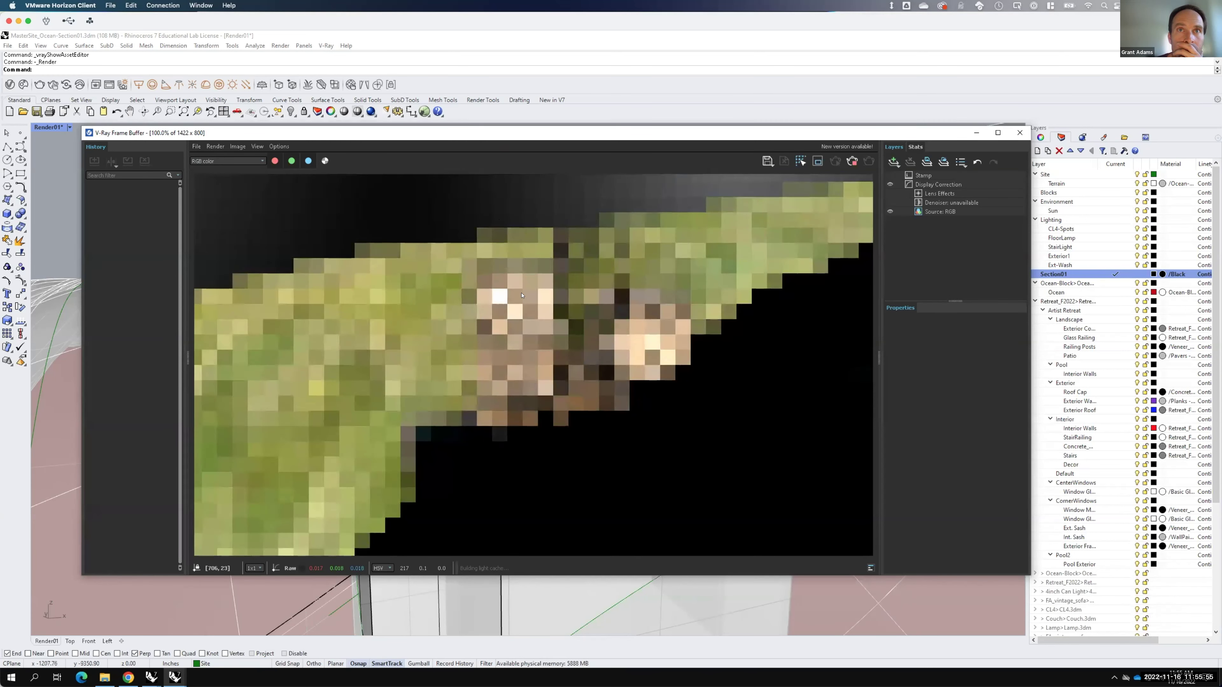
pyautogui.scroll(-3, 523, 301)
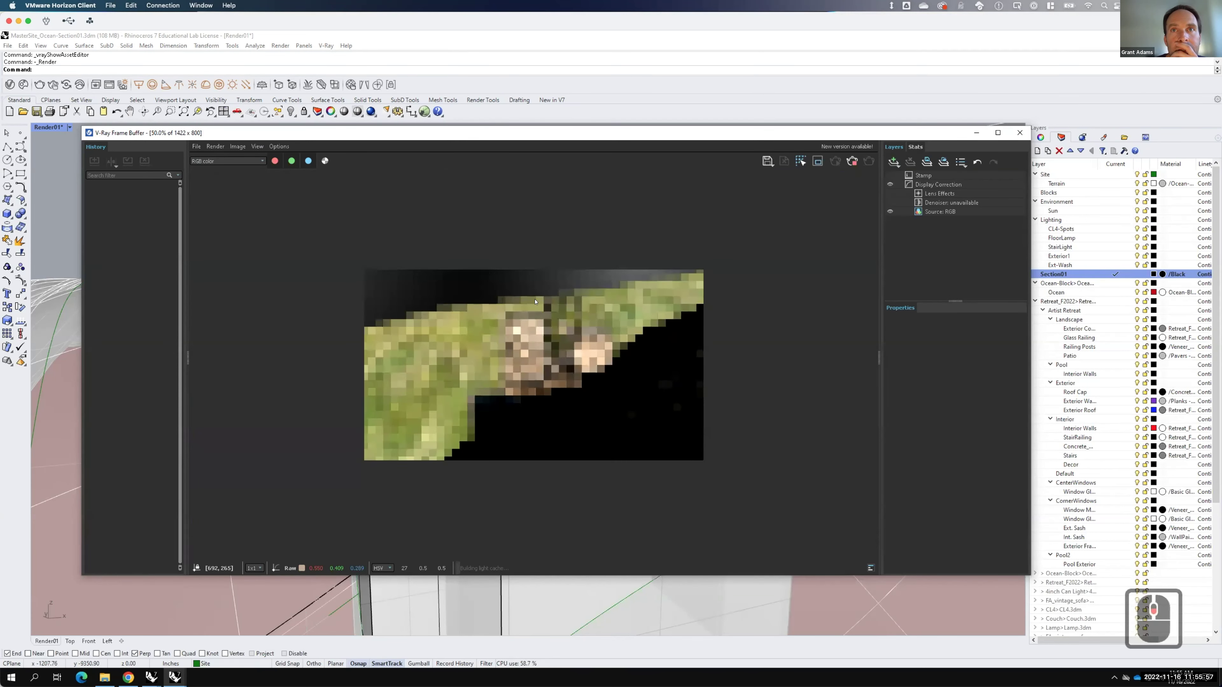
pyautogui.scroll(2, 536, 302)
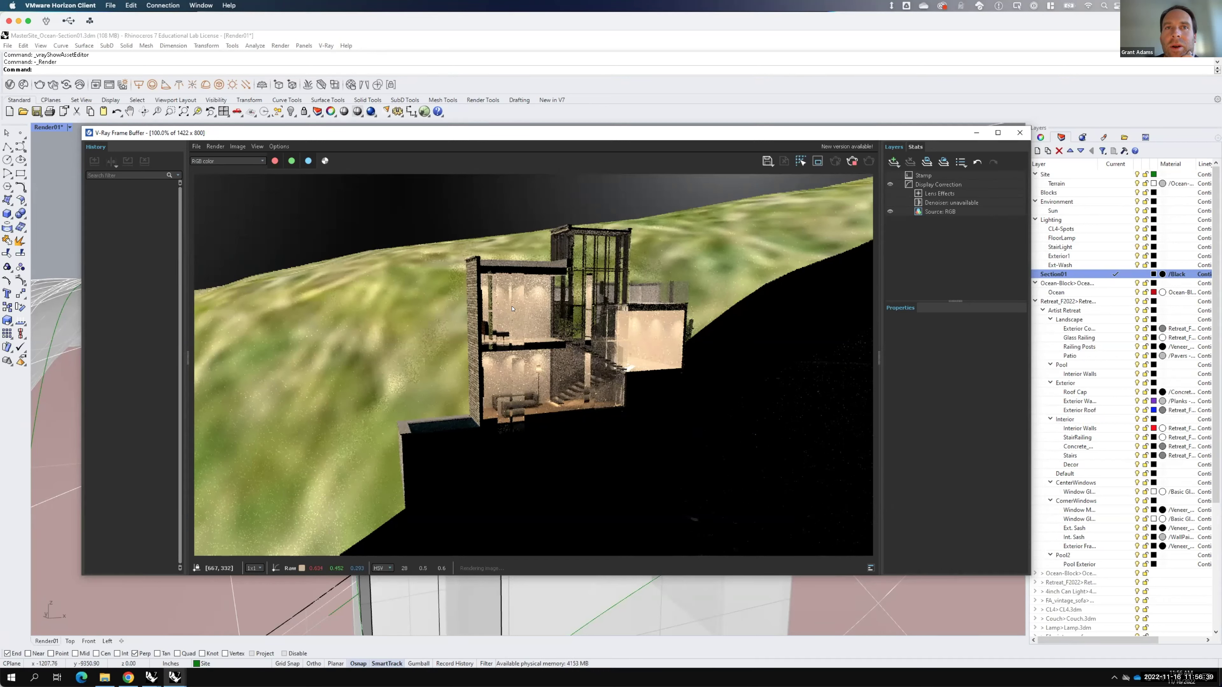
pyautogui.press('F15')
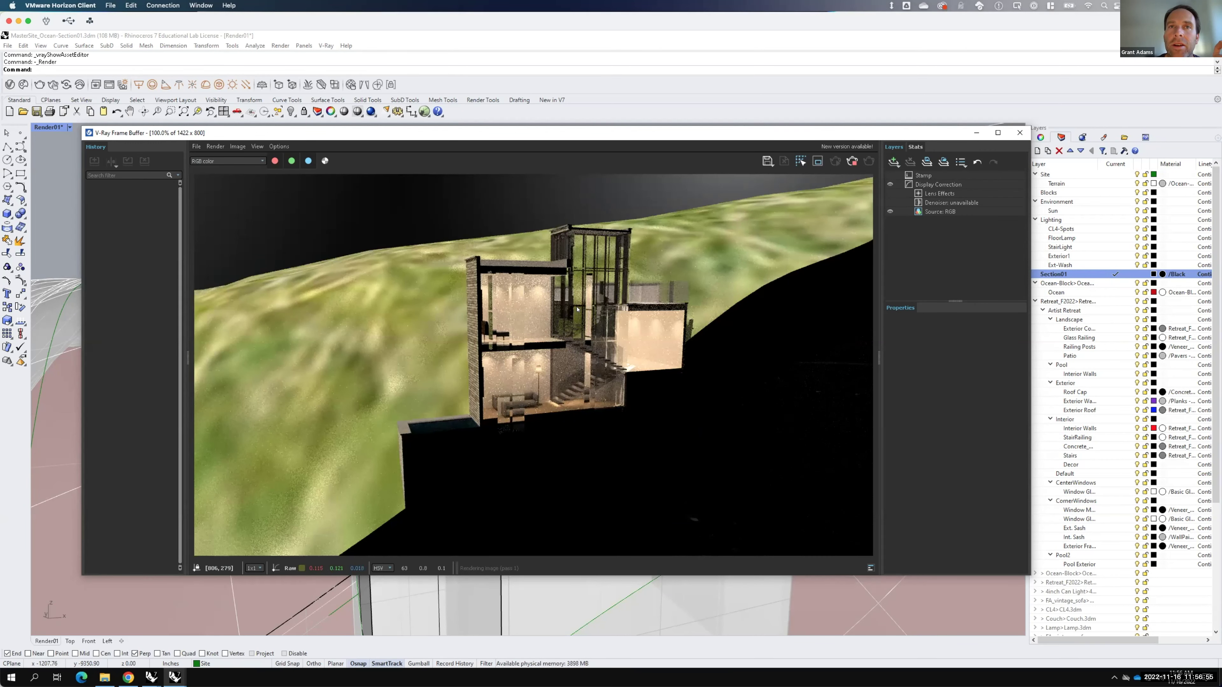
pyautogui.click(851, 164)
pyautogui.click(1019, 132)
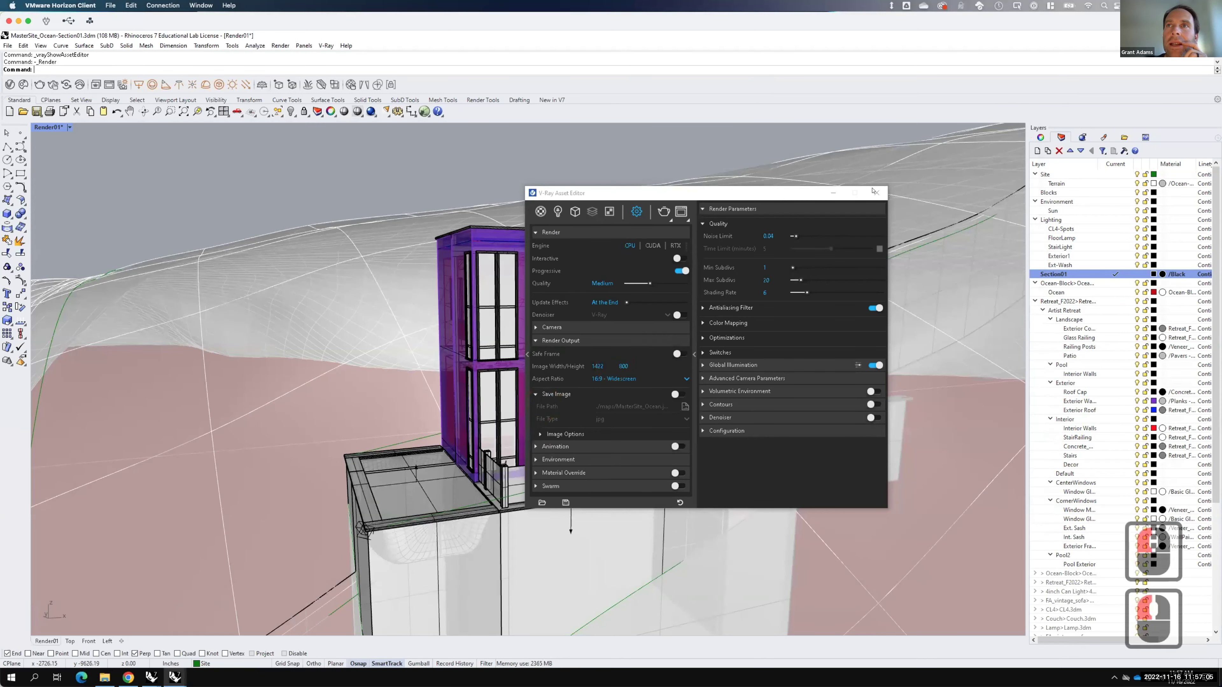
pyautogui.click(874, 192)
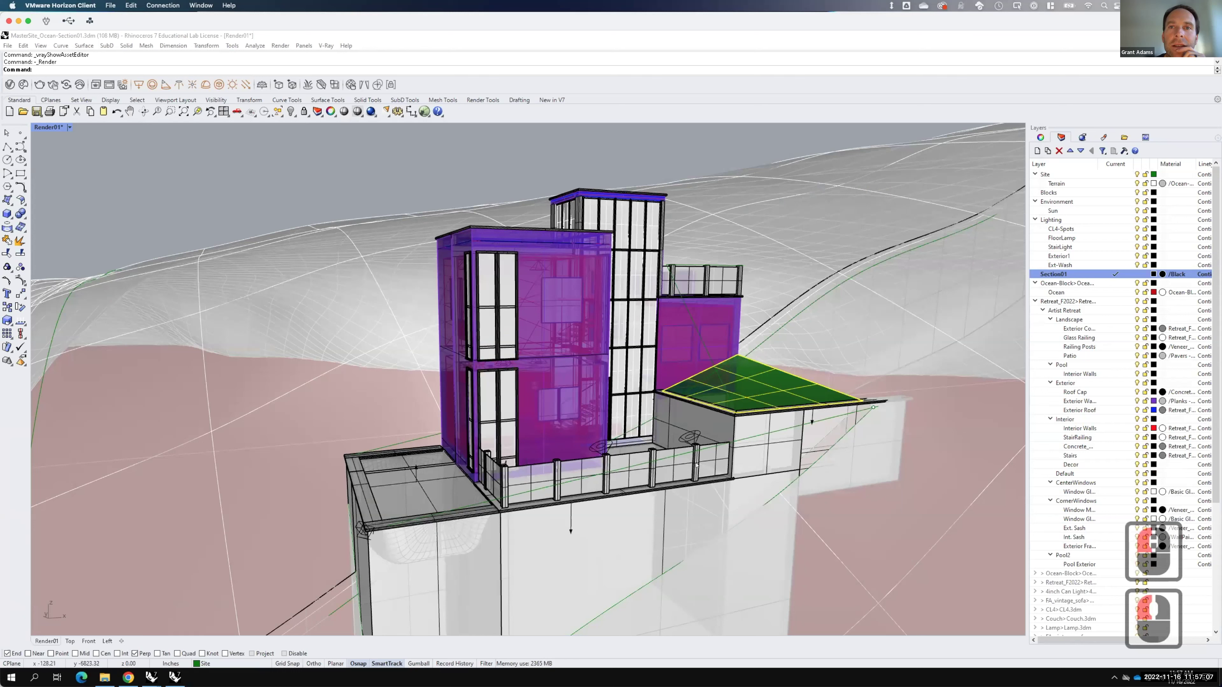
# Step: Turn off the Glass Railing layer and the window glass layers under CornerWindows and CenterWindows, then clear the object selection
pyautogui.click(508, 394)
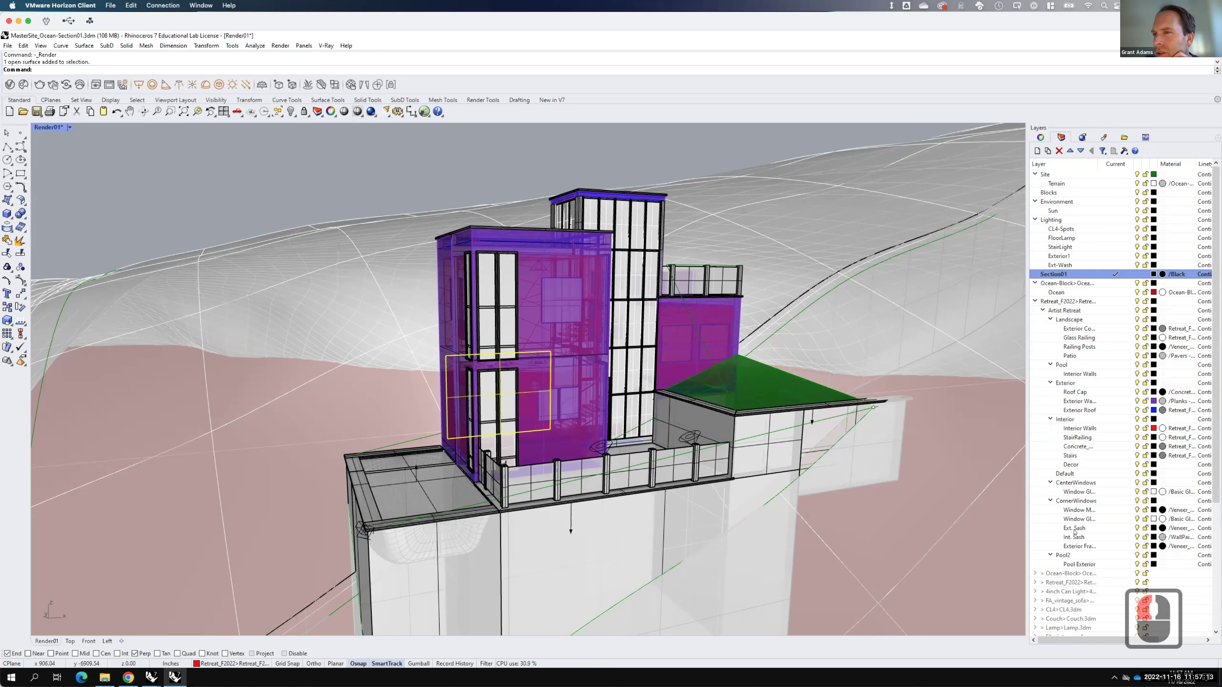
pyautogui.click(1135, 519)
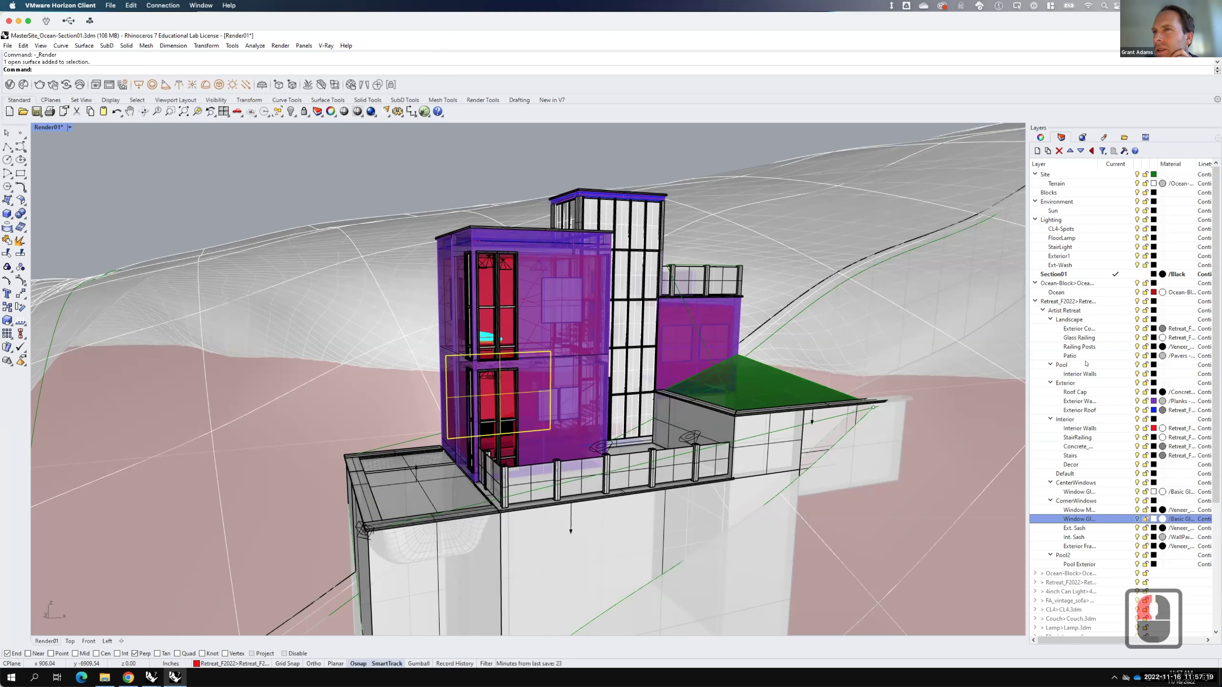
pyautogui.click(1134, 338)
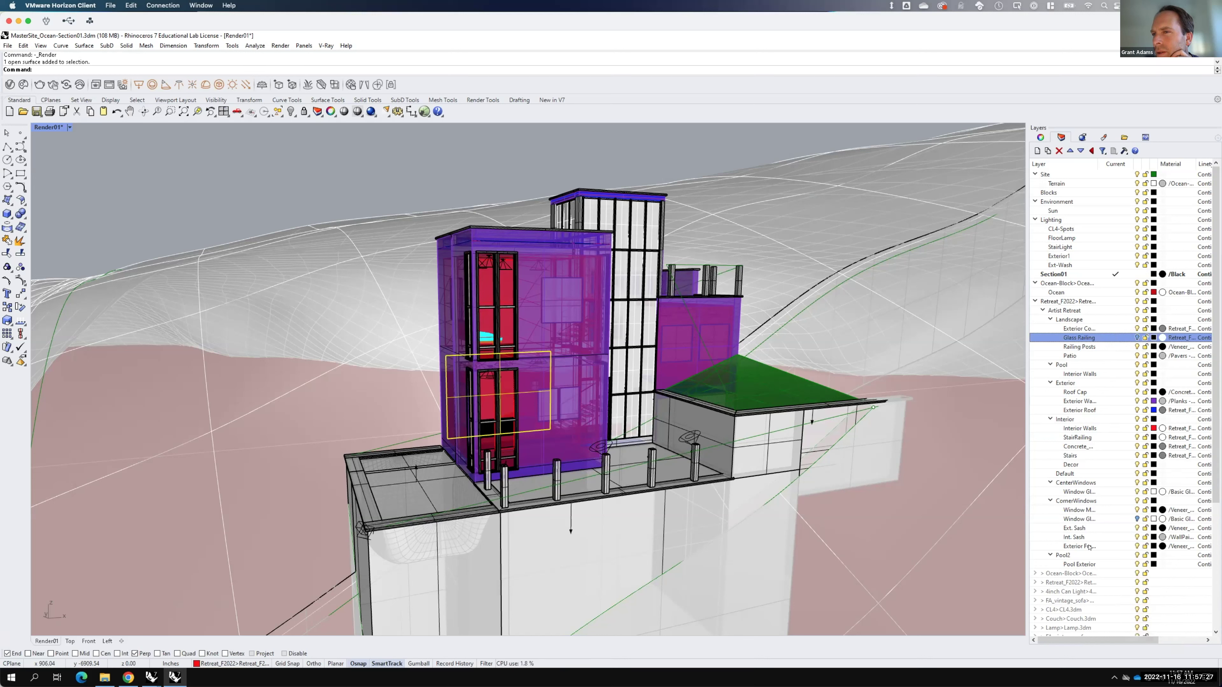
pyautogui.click(1136, 491)
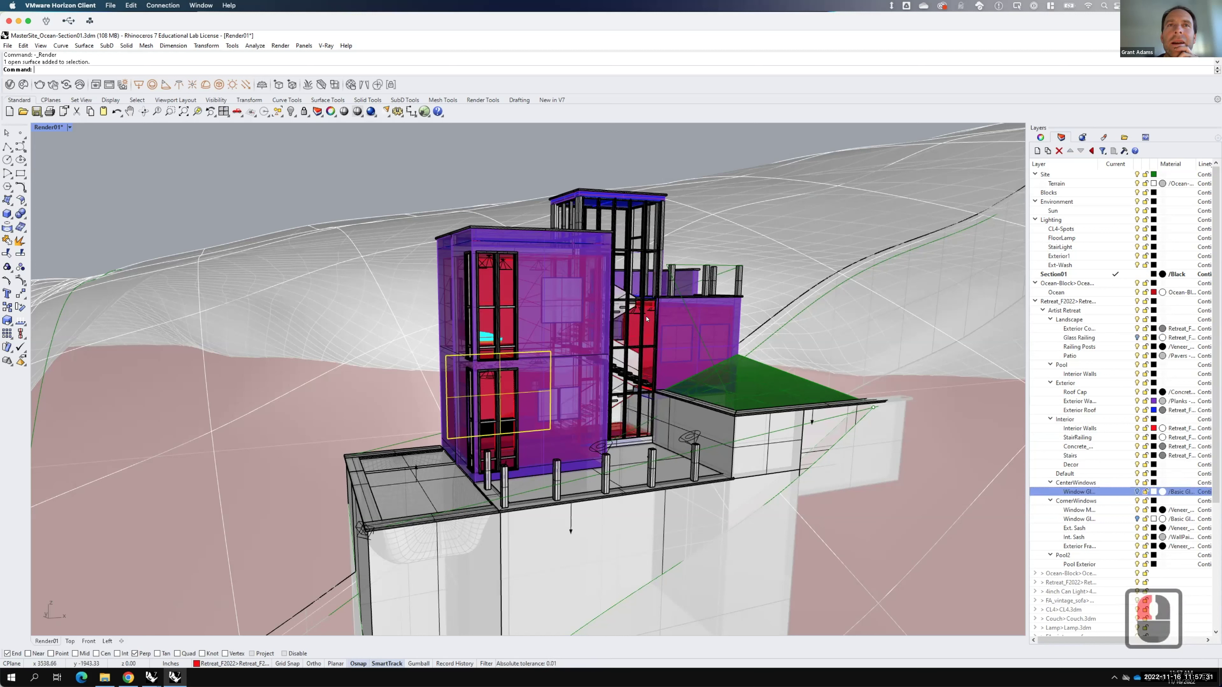
pyautogui.click(294, 174)
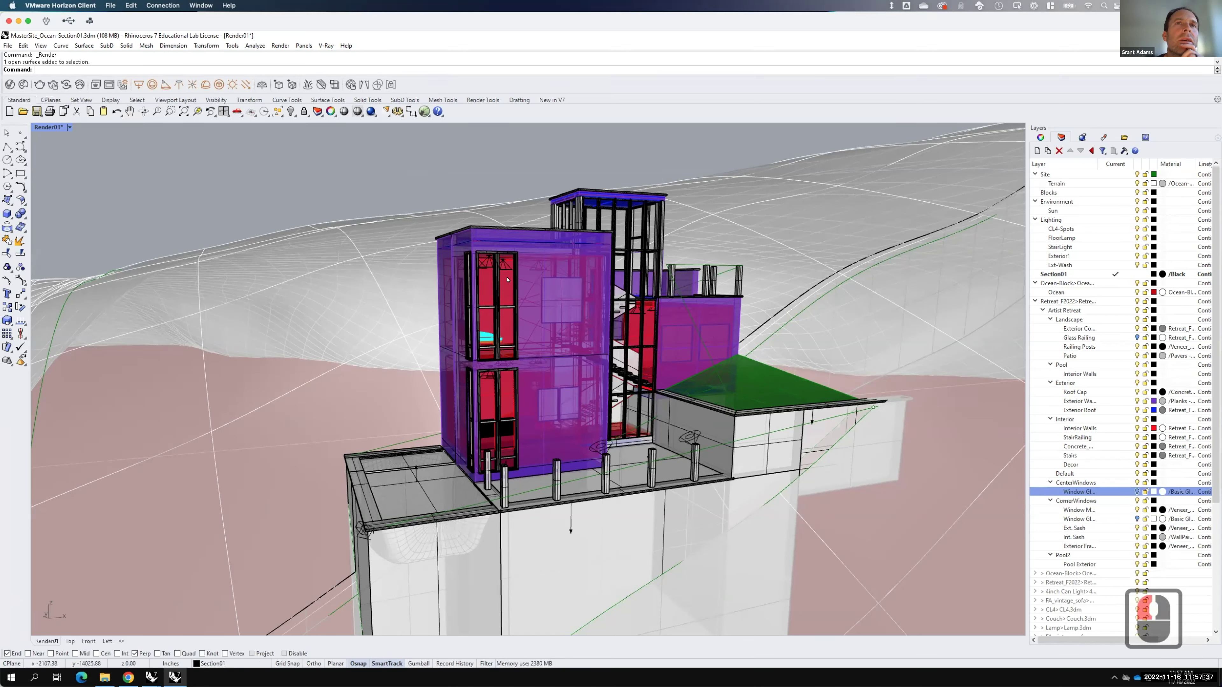
# Step: Clear the background texture in V-Ray's Environment settings and choose a Bitmap as its replacement
pyautogui.press('F15')
pyautogui.click(10, 84)
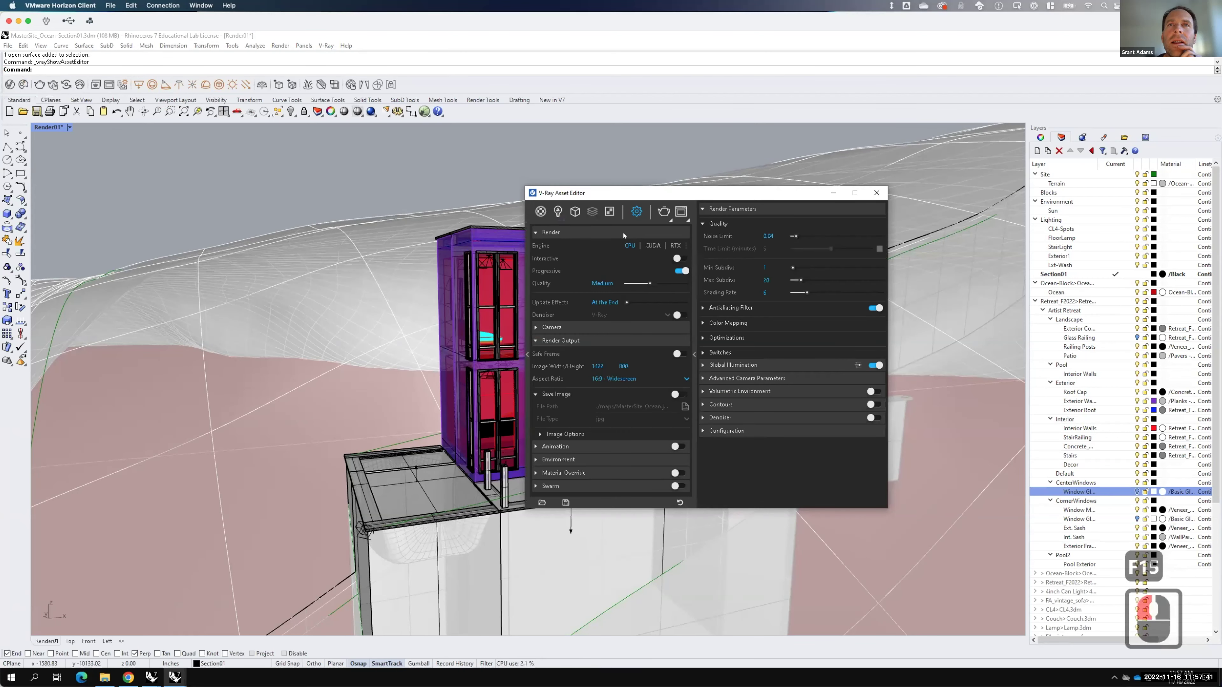
pyautogui.click(533, 461)
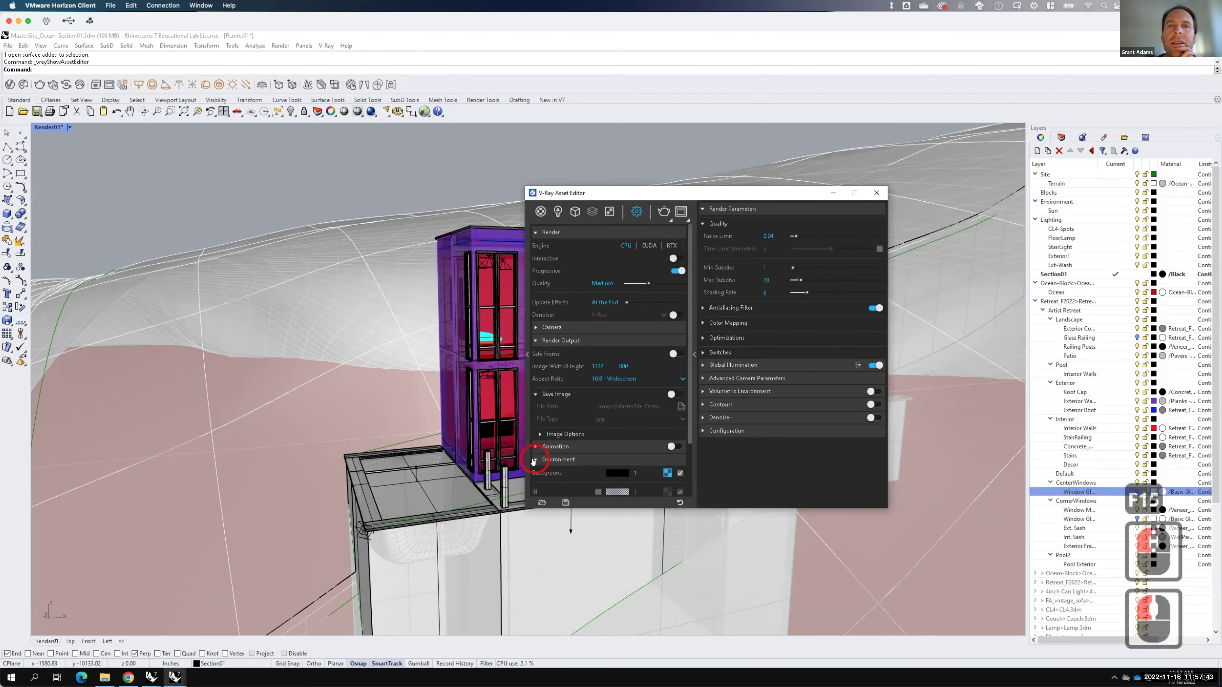
pyautogui.scroll(-2, 625, 409)
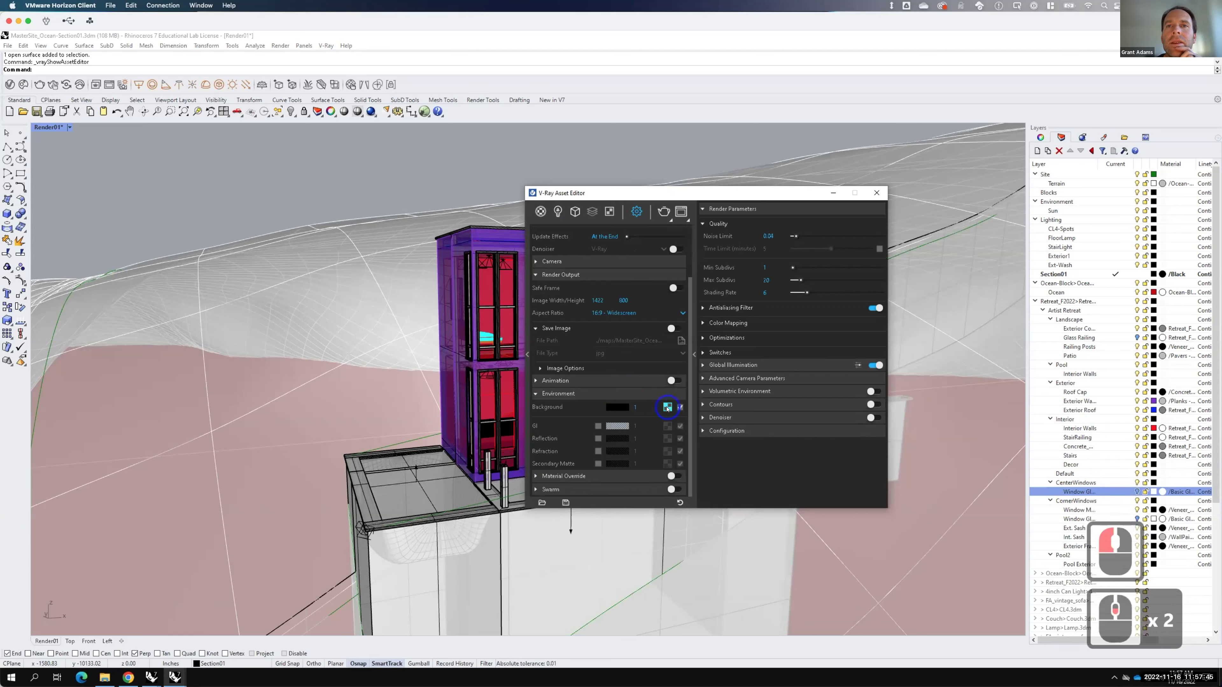
pyautogui.rightClick(667, 408)
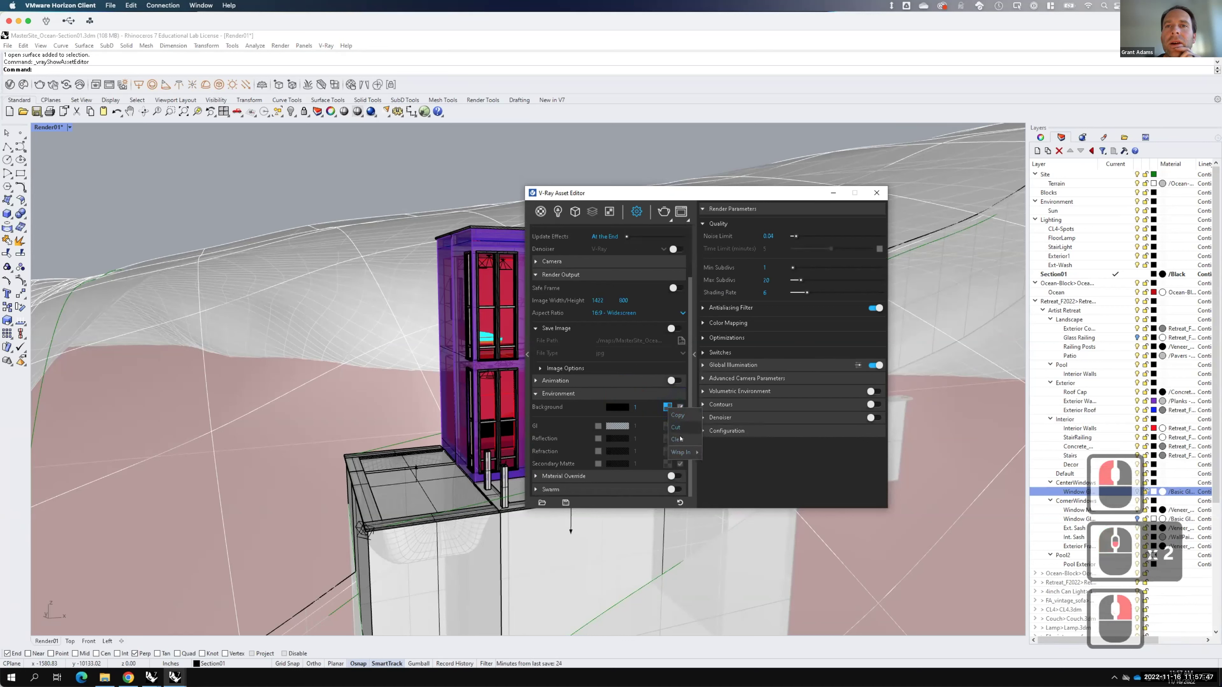
pyautogui.rightClick(666, 408)
pyautogui.click(666, 408)
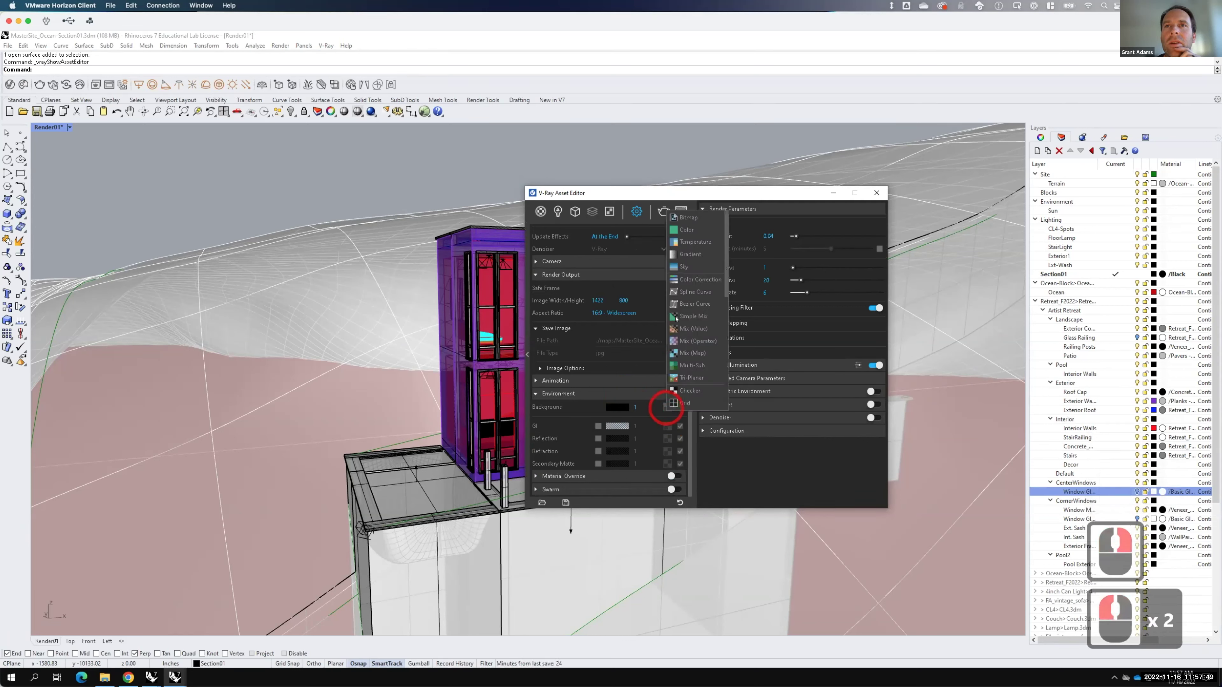
pyautogui.click(688, 218)
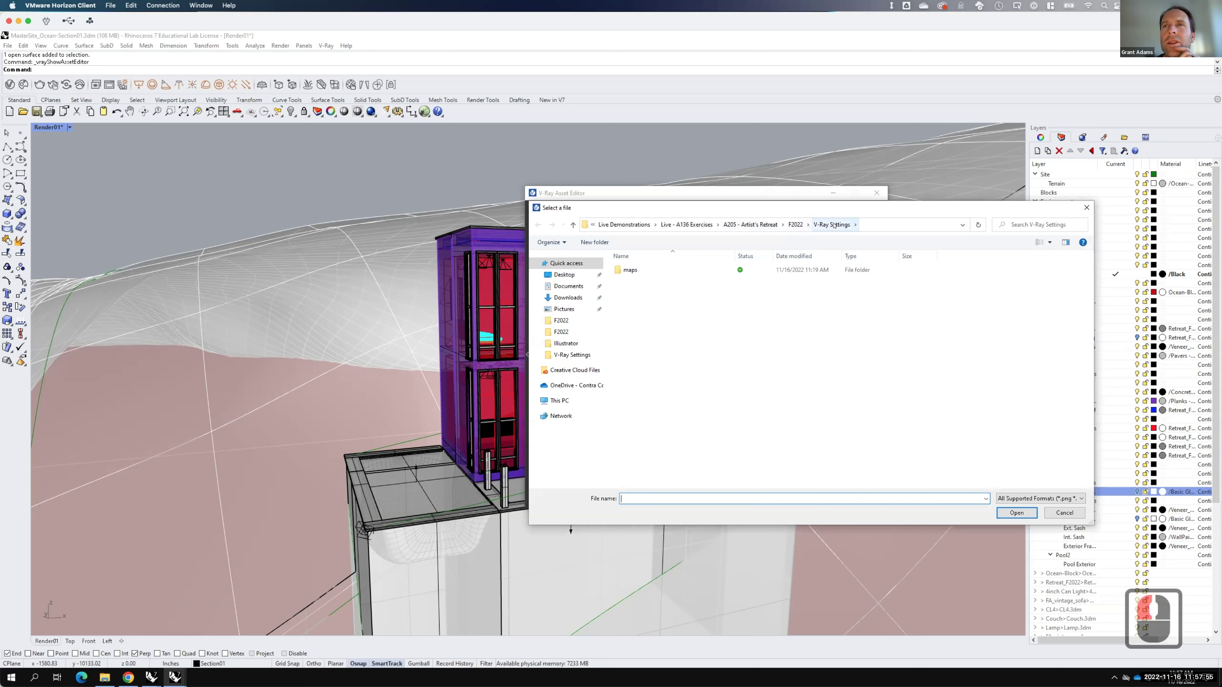
# Step: Load DF360_006_us_Ref from the OneDrive folder Resources > V-Ray > V-Ray HDRI > Day HDRIs > 006 as the background bitmap
pyautogui.doubleClick(565, 385)
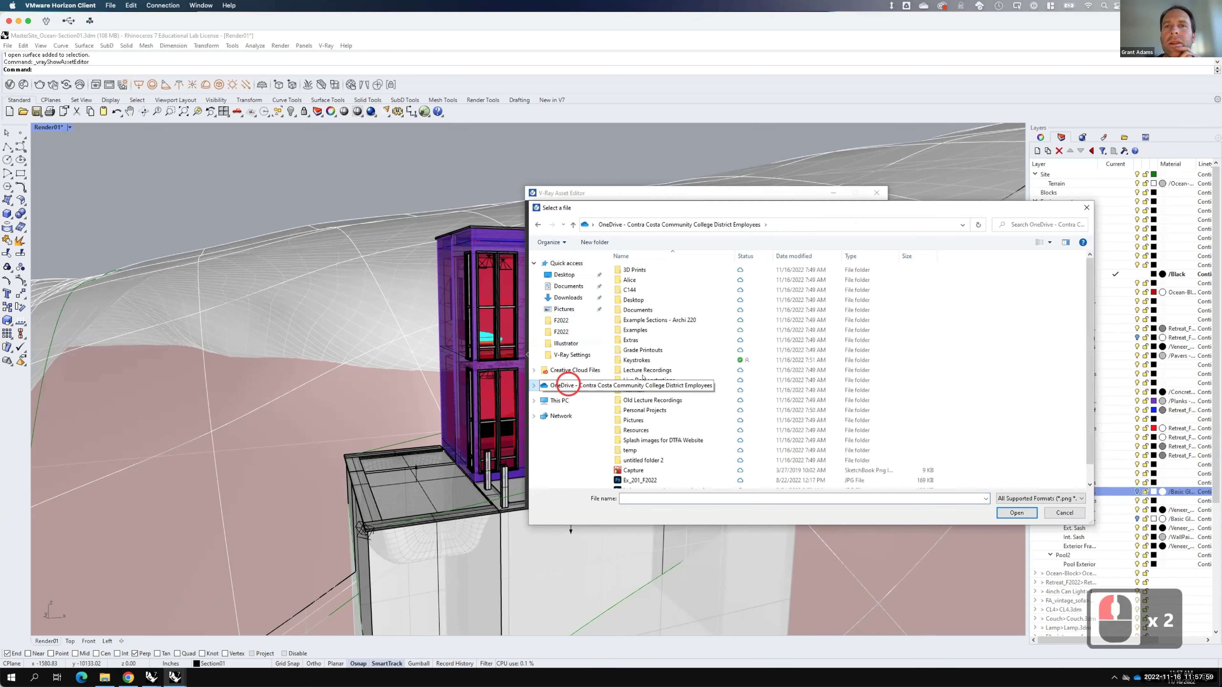
pyautogui.doubleClick(636, 430)
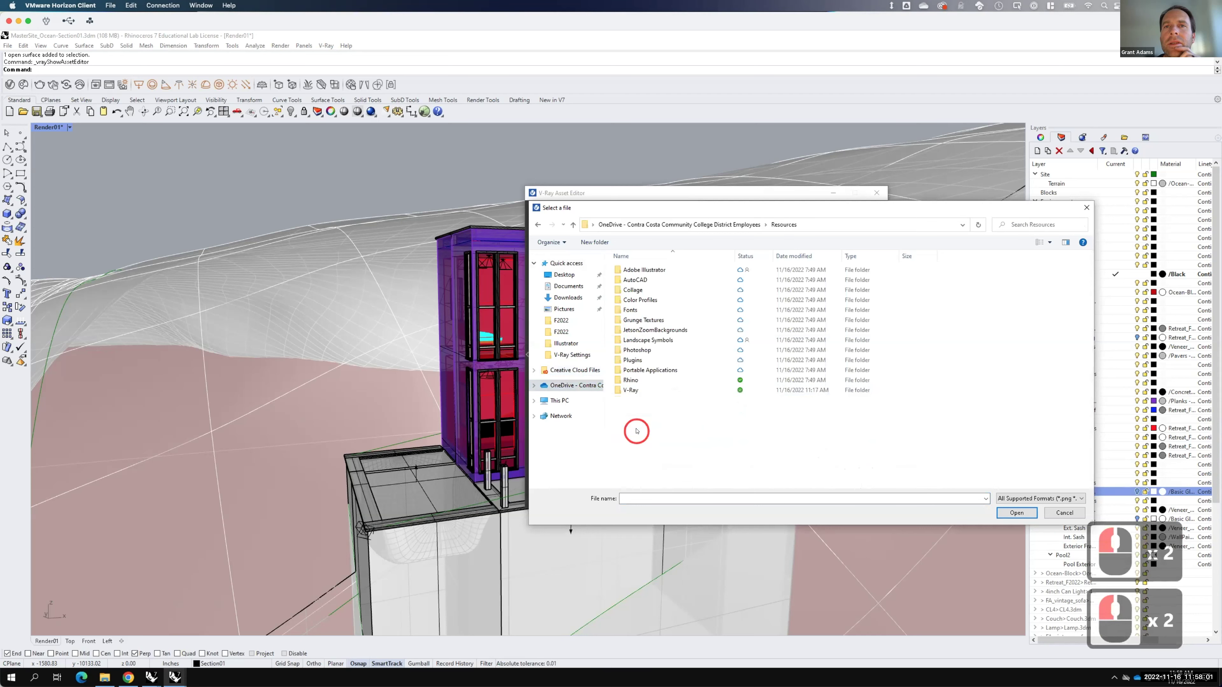
pyautogui.click(631, 390)
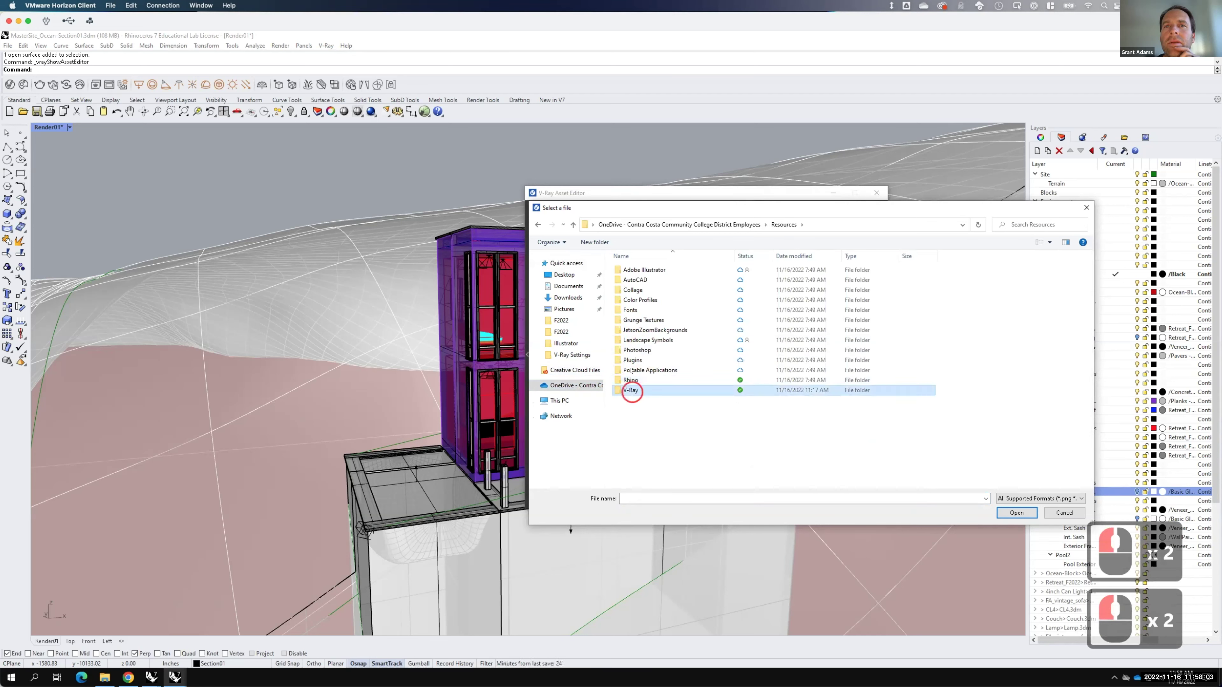
pyautogui.doubleClick(633, 292)
pyautogui.click(638, 269)
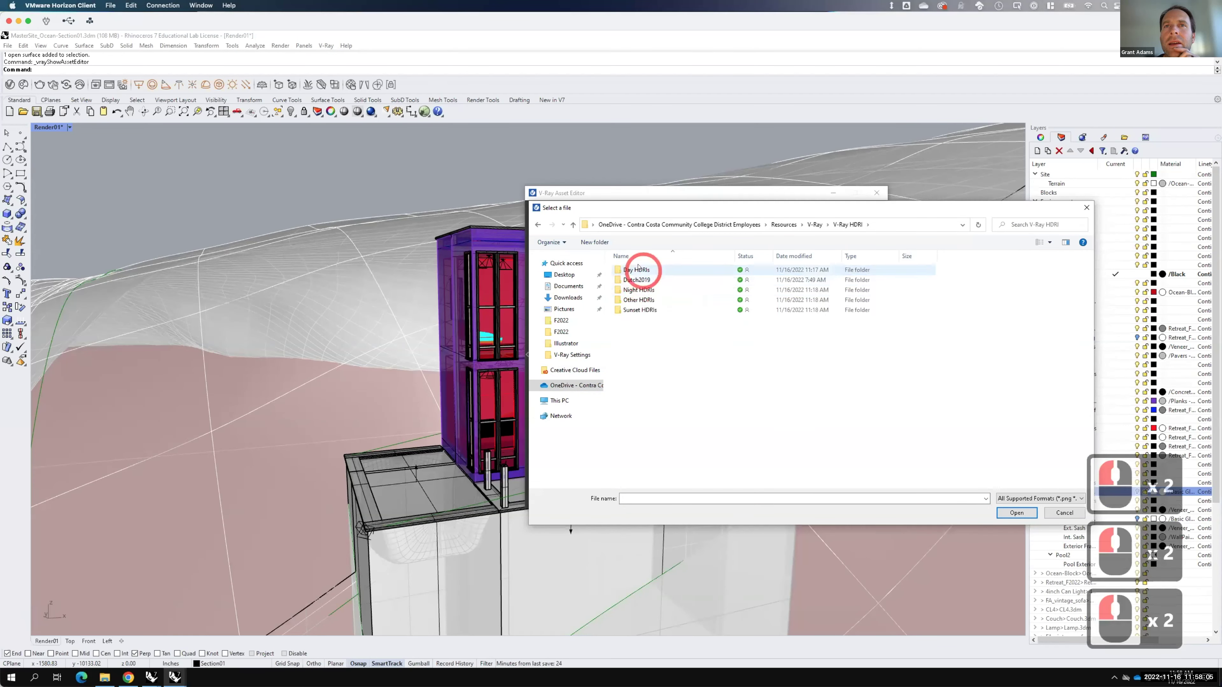
pyautogui.doubleClick(637, 269)
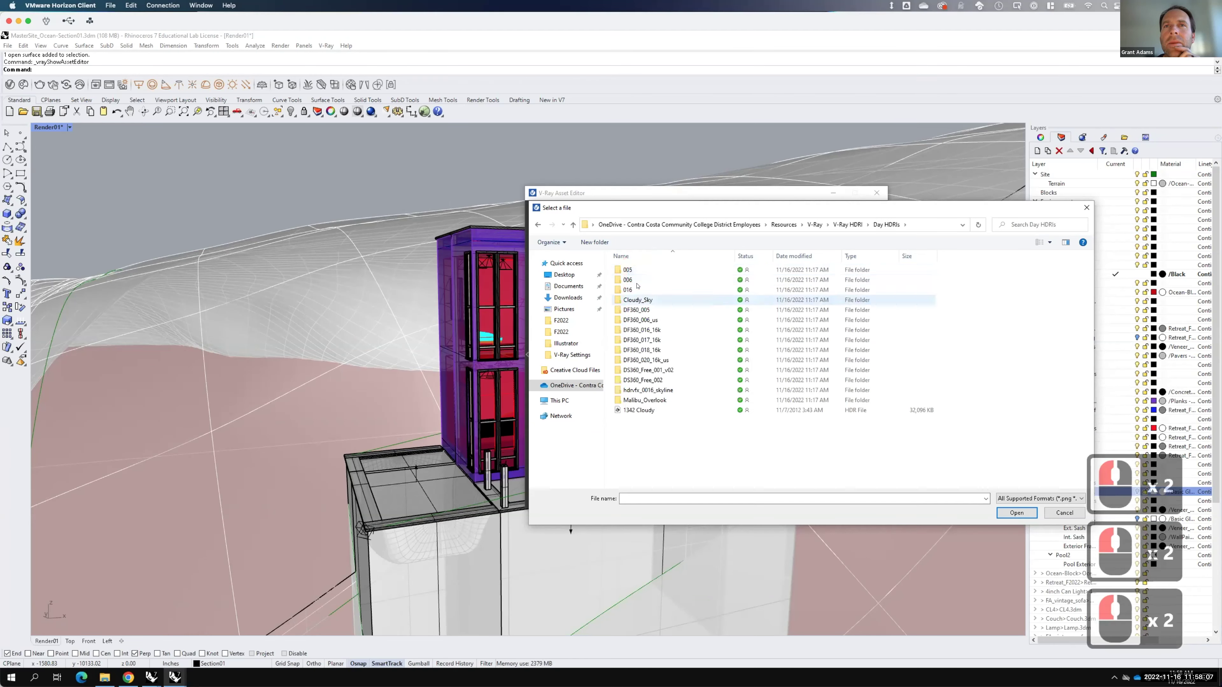
pyautogui.doubleClick(631, 279)
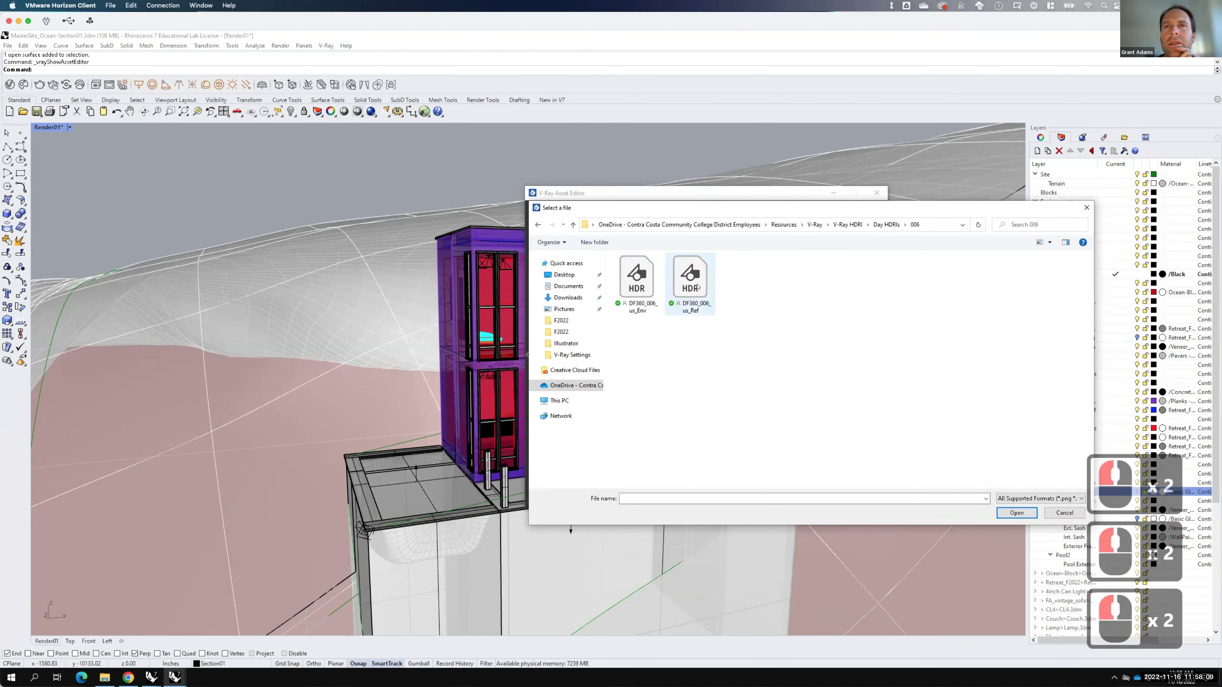
pyautogui.click(700, 289)
pyautogui.click(1012, 512)
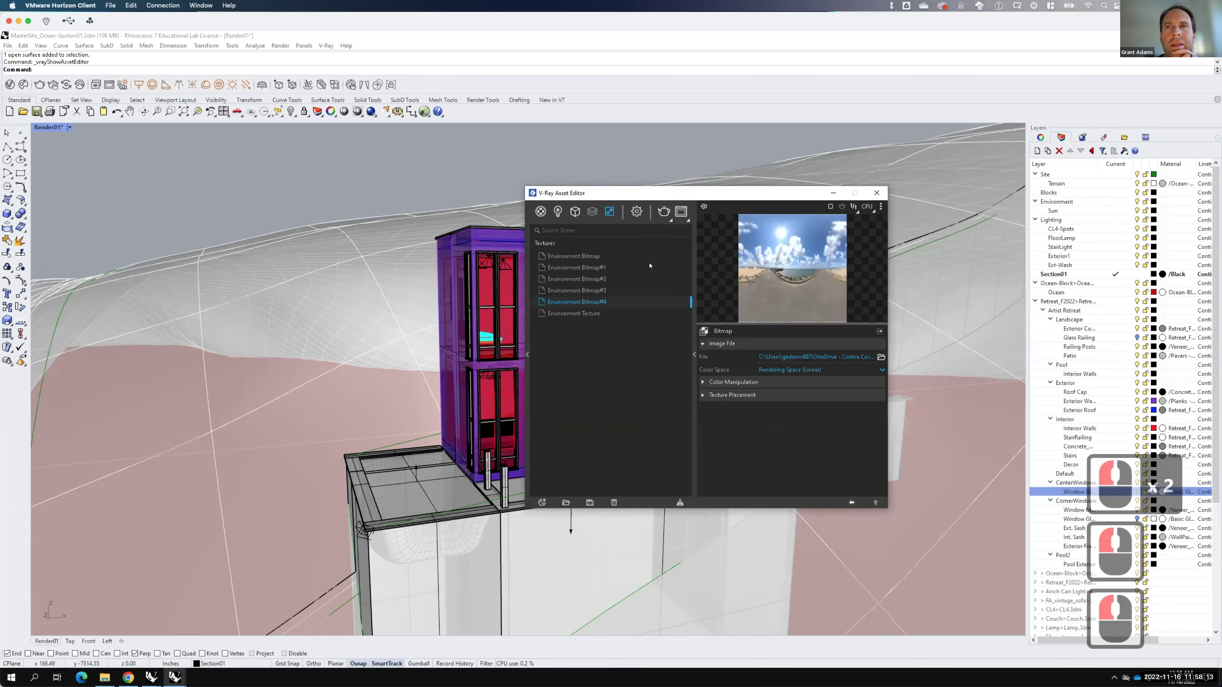
# Step: Enable the GI override in V-Ray's Environment settings and assign it a Bitmap texture using DF360_006_us_Env
pyautogui.click(636, 212)
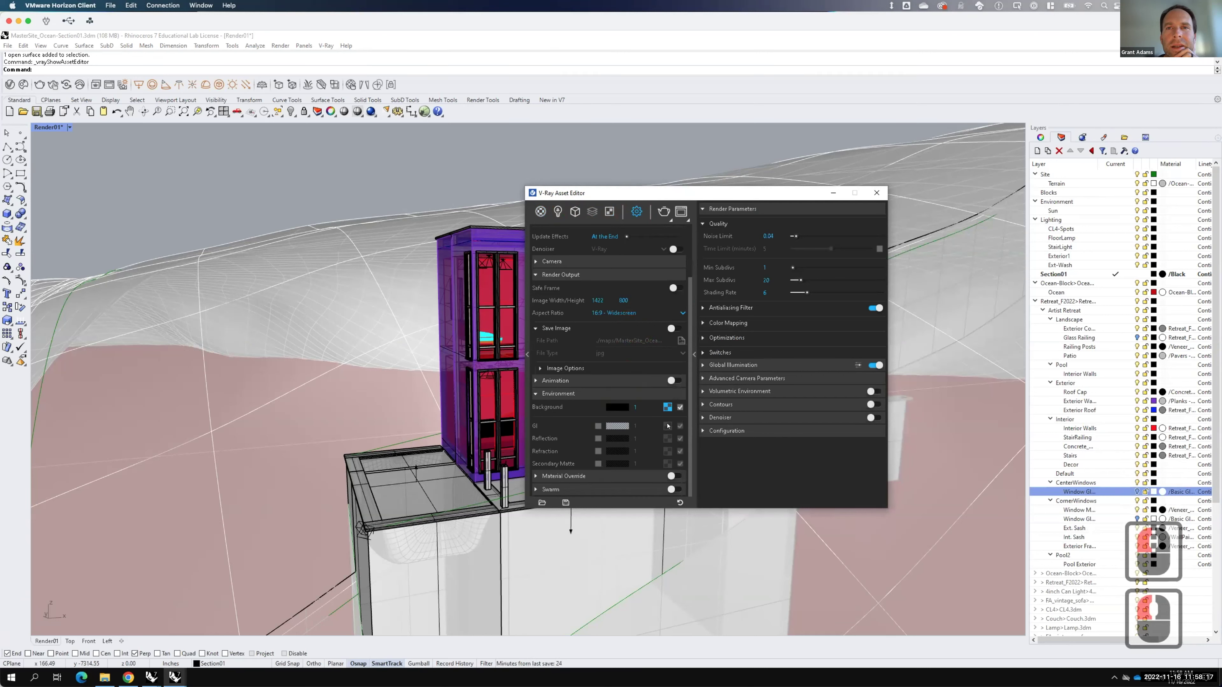
pyautogui.click(667, 426)
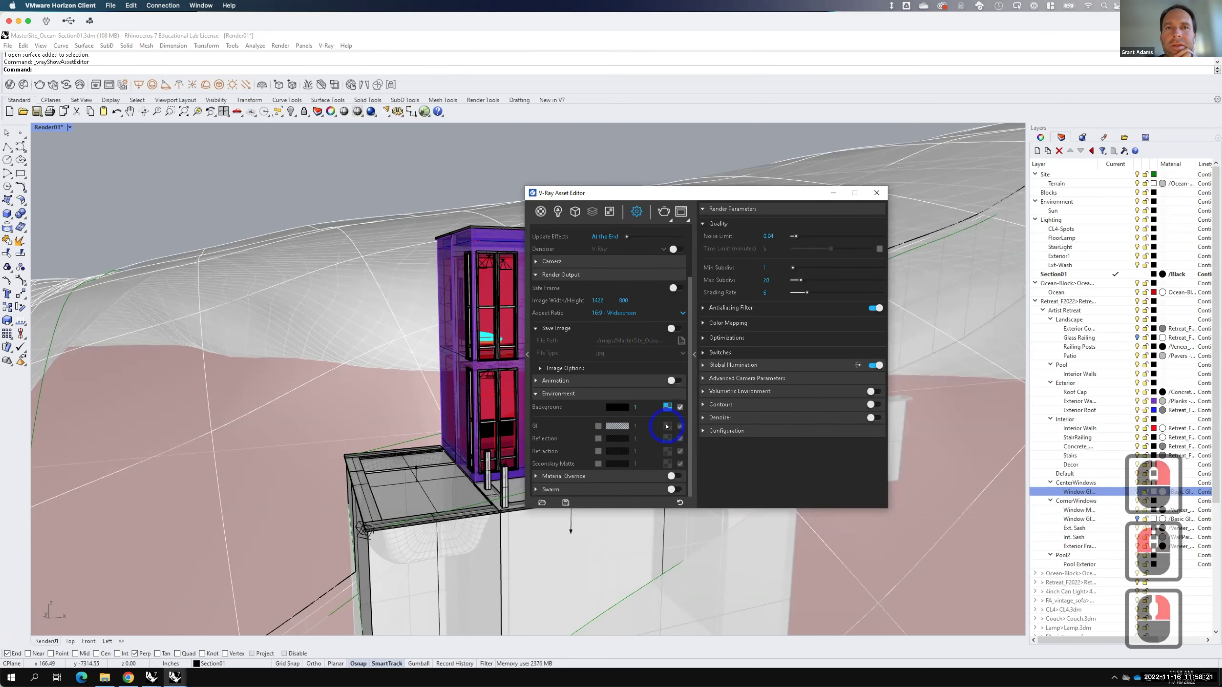
pyautogui.click(667, 426)
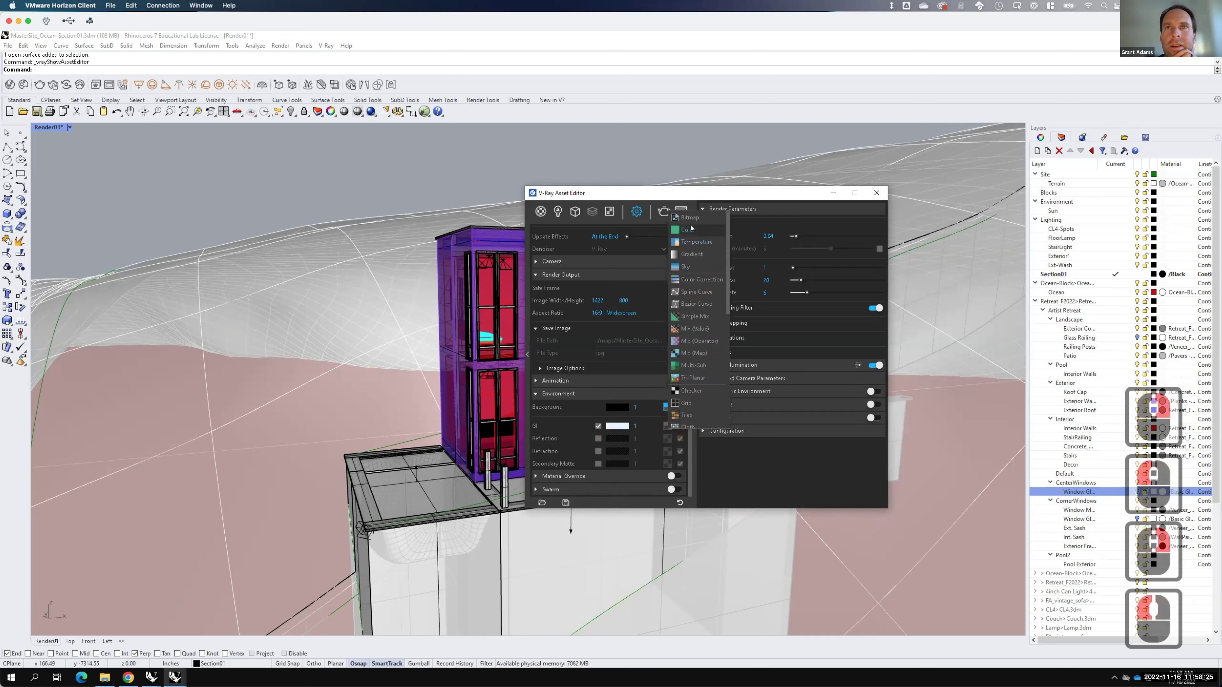
pyautogui.click(688, 219)
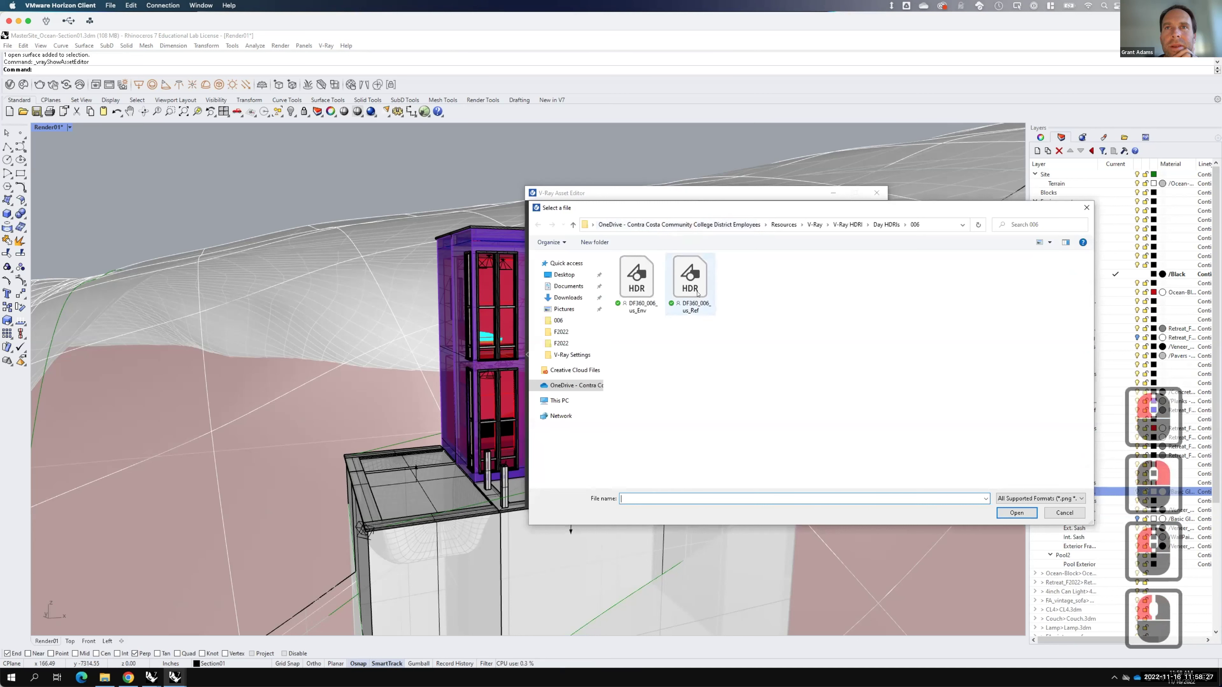
pyautogui.click(638, 288)
pyautogui.click(774, 355)
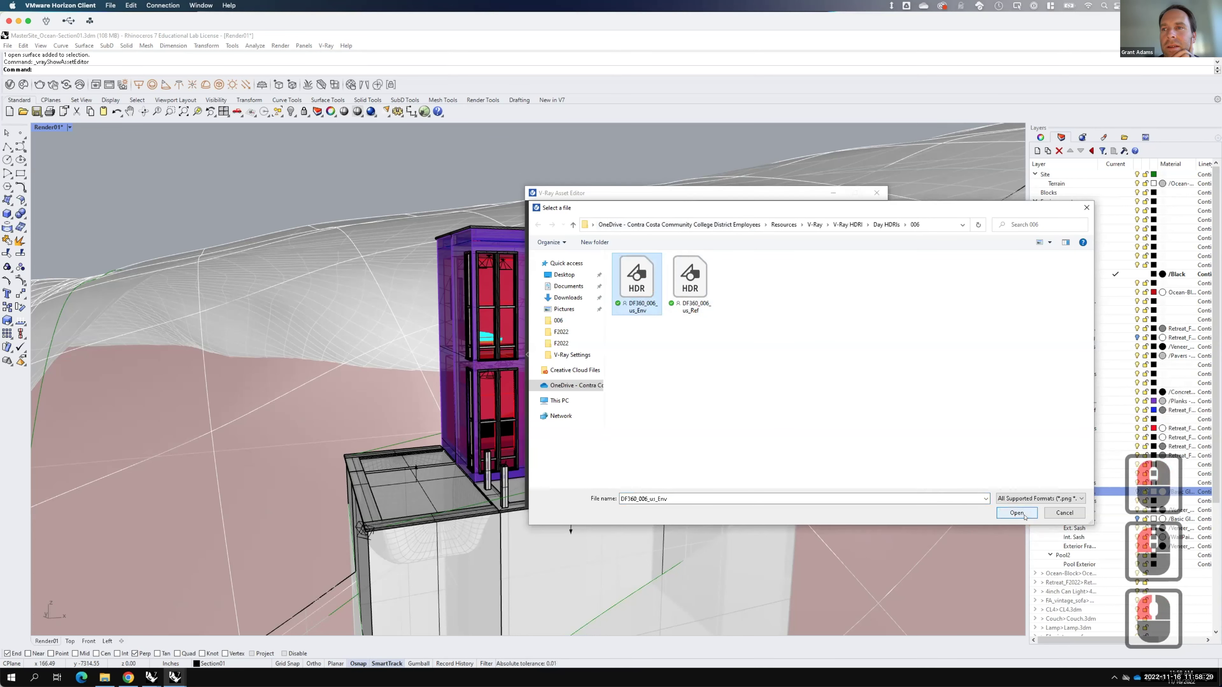
pyautogui.click(1017, 514)
# Step: Check the exposure value in V-Ray's Camera settings and review the Environment settings
pyautogui.click(541, 212)
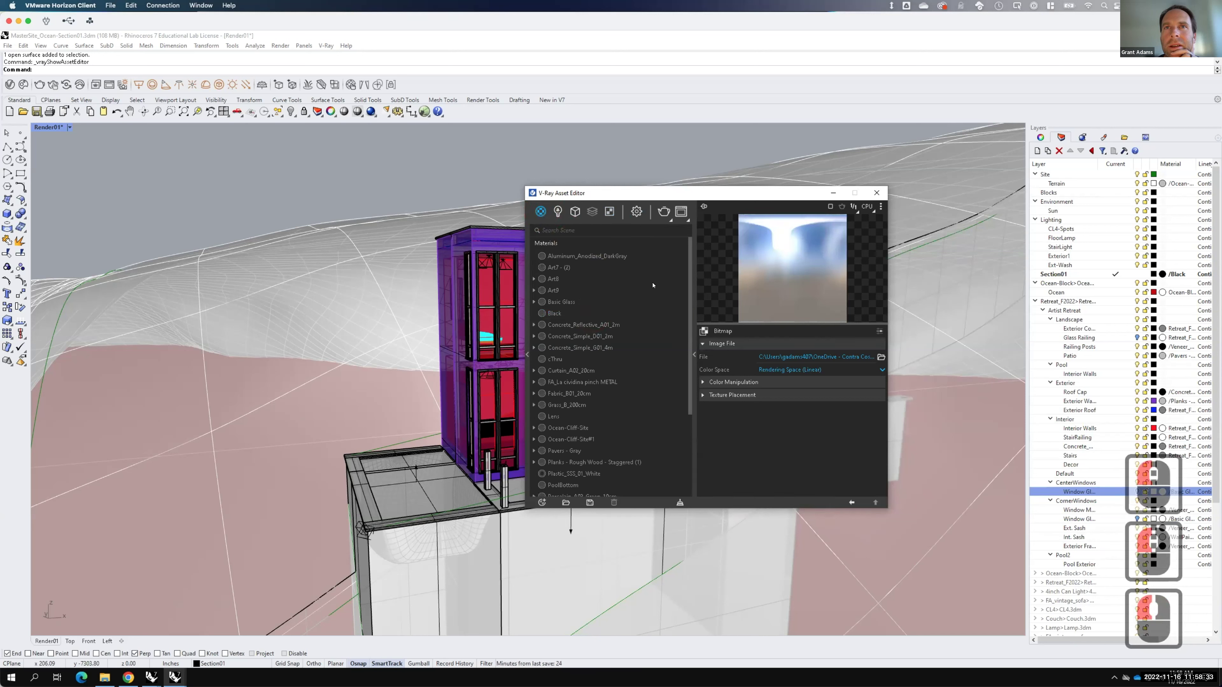
pyautogui.click(636, 211)
pyautogui.scroll(3, 624, 357)
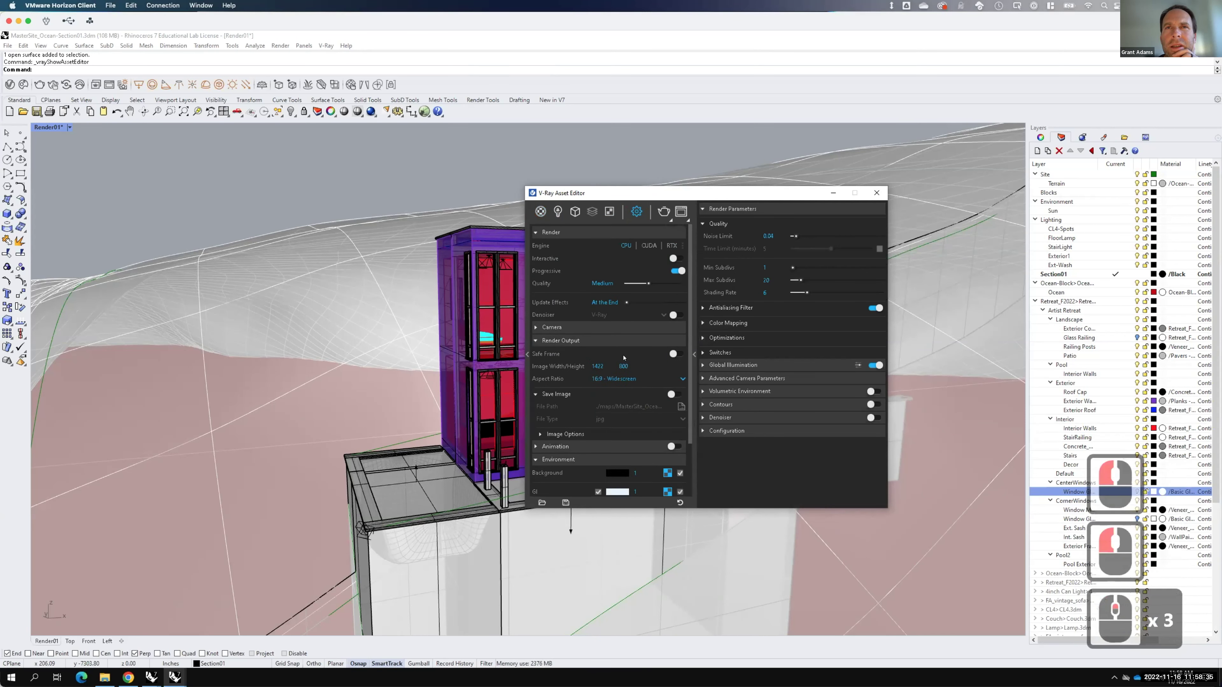
pyautogui.click(537, 328)
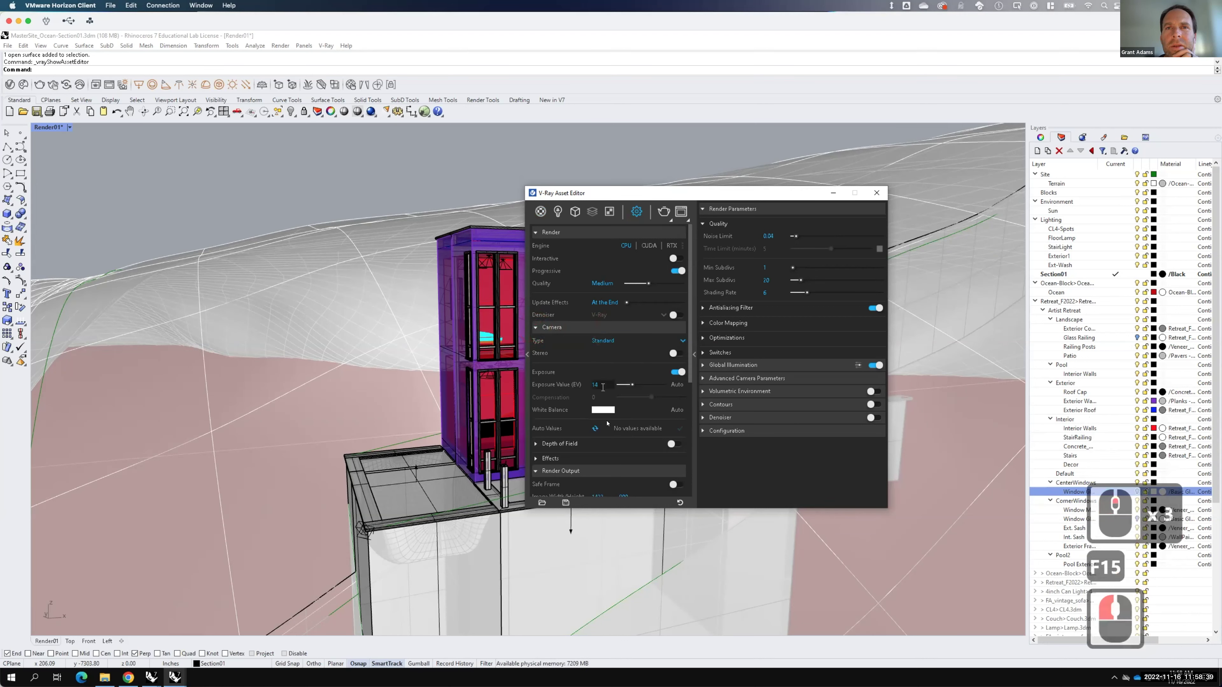
pyautogui.scroll(-5, 637, 414)
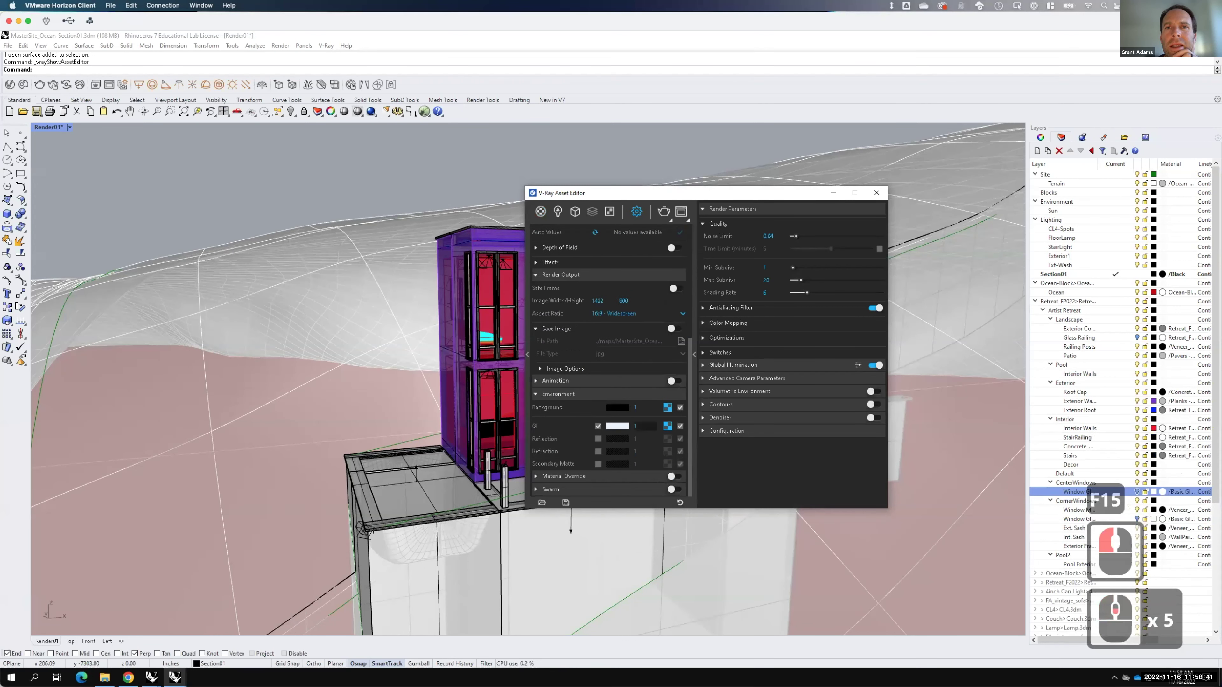
pyautogui.click(128, 677)
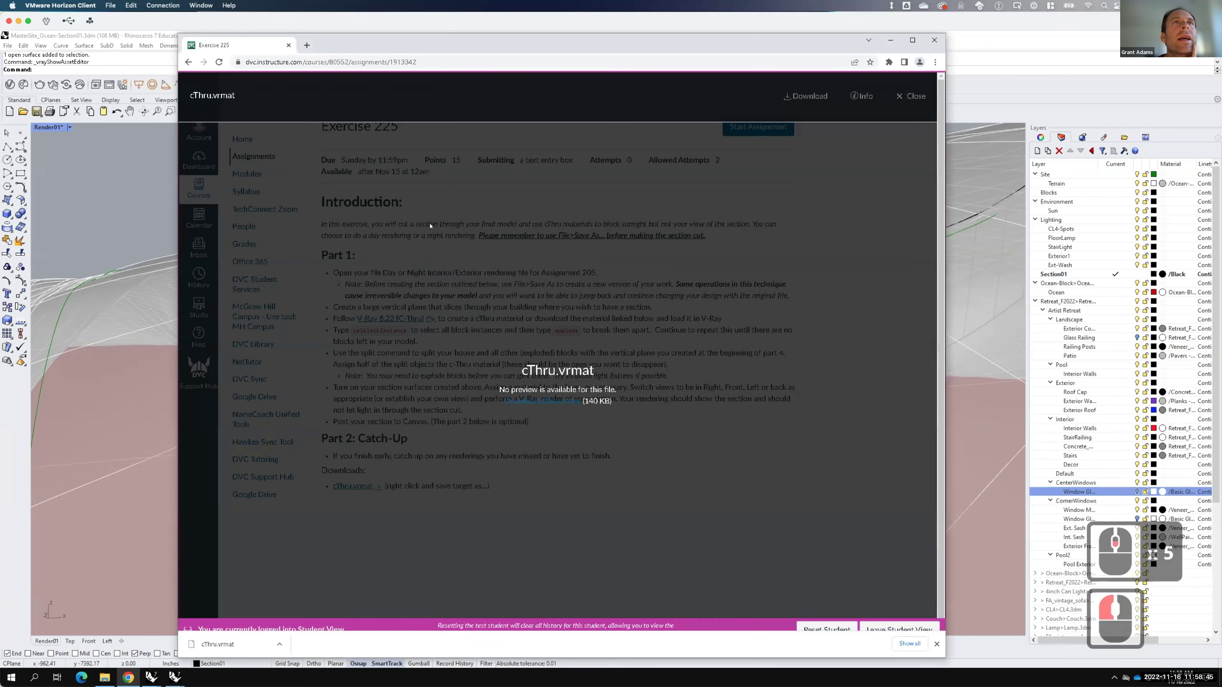
pyautogui.click(306, 45)
pyautogui.write('www.digitaltoos')
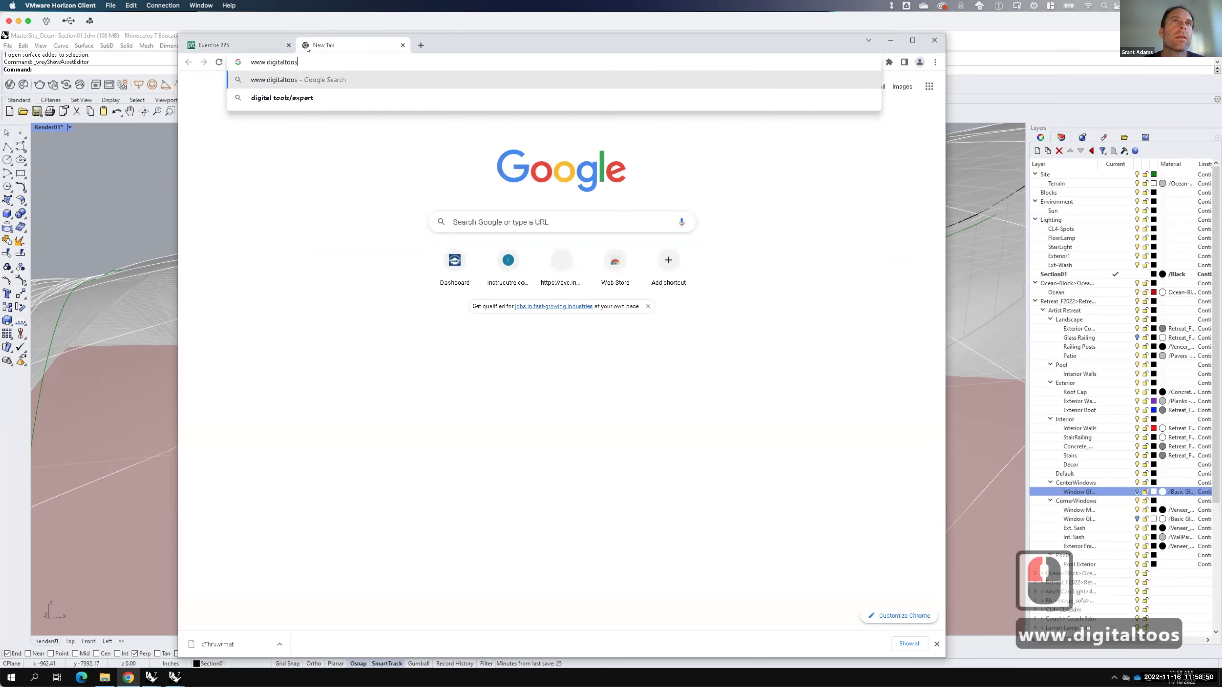
pyautogui.press('BackSpace')
pyautogui.press('BackSpace')
pyautogui.write('lsforarchitects.com')
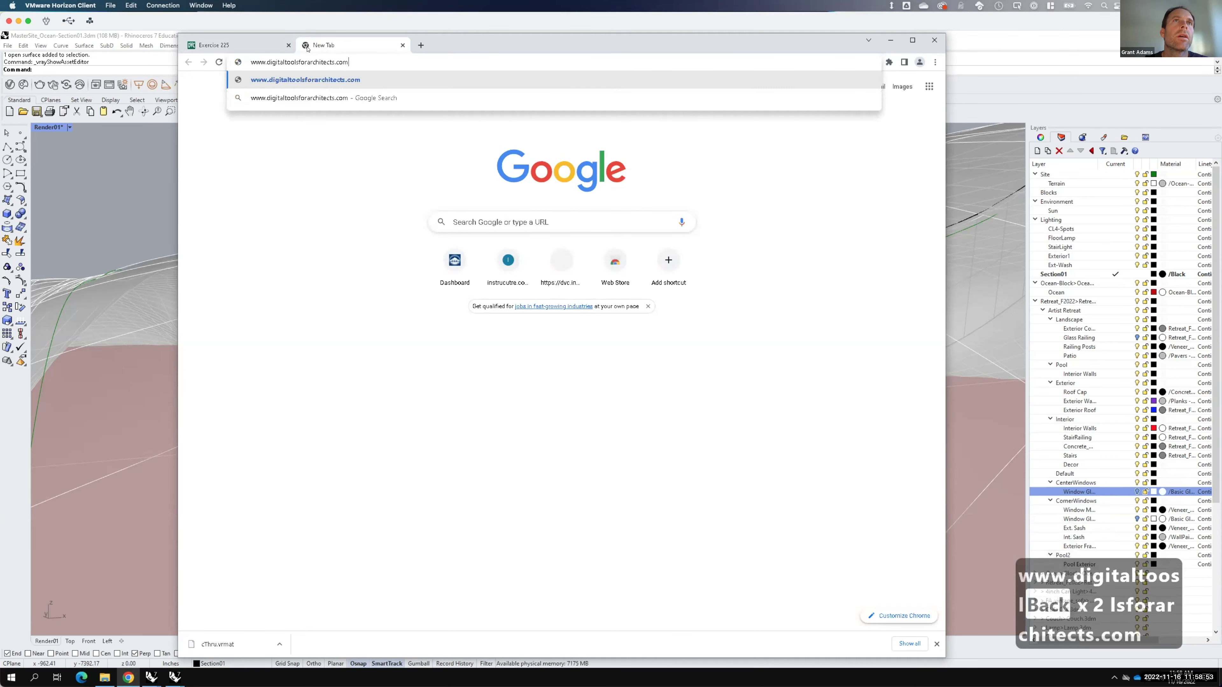
pyautogui.press('Return')
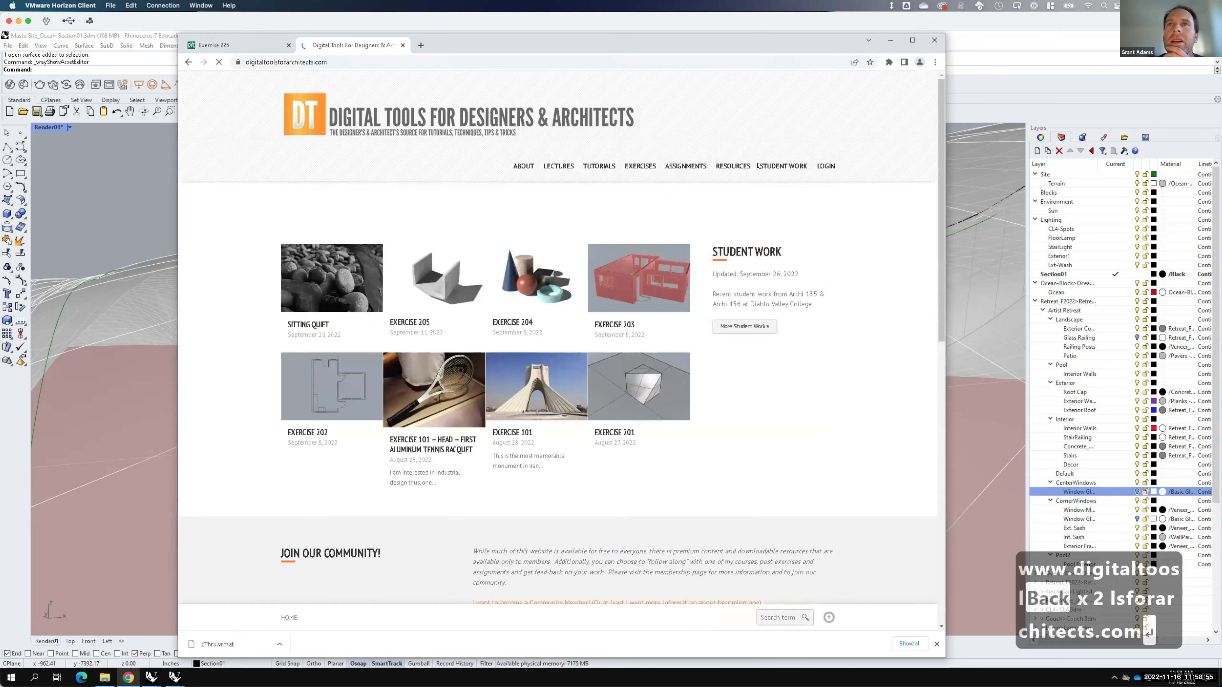
# Step: Look up the HDRI background and rotation settings for Basic Day Scene 006 under V-Ray Quick Rendering Setups, then return to Rhino
pyautogui.moveTo(767, 166)
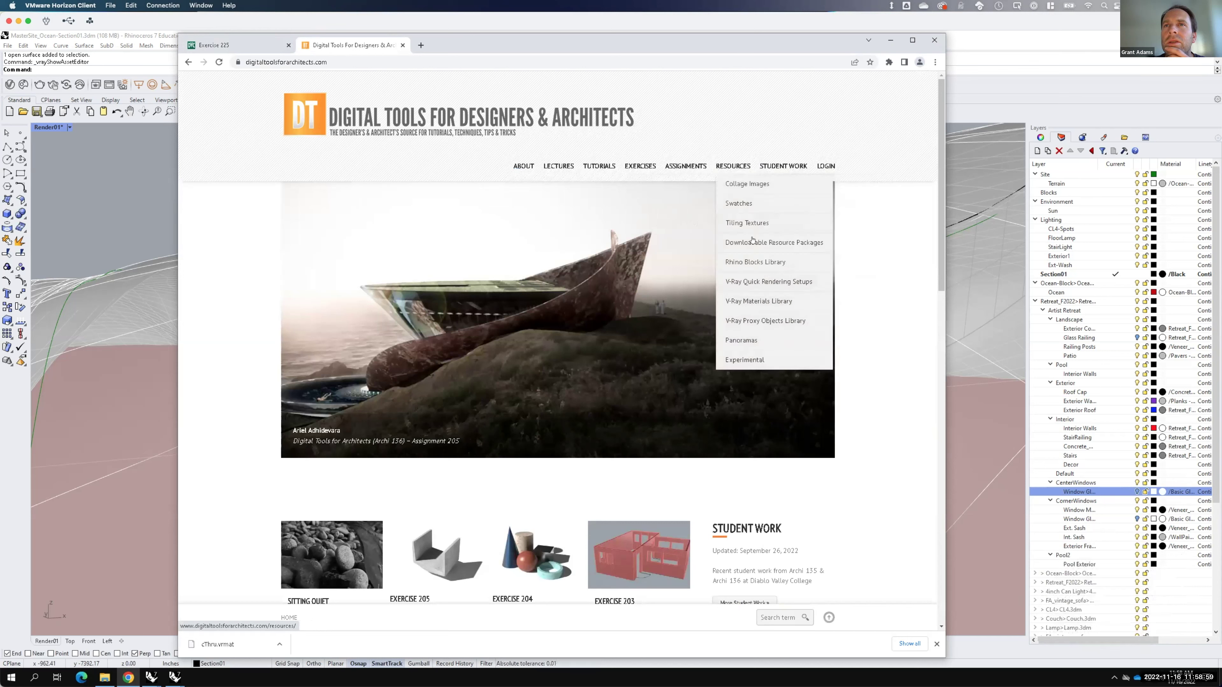
pyautogui.click(755, 281)
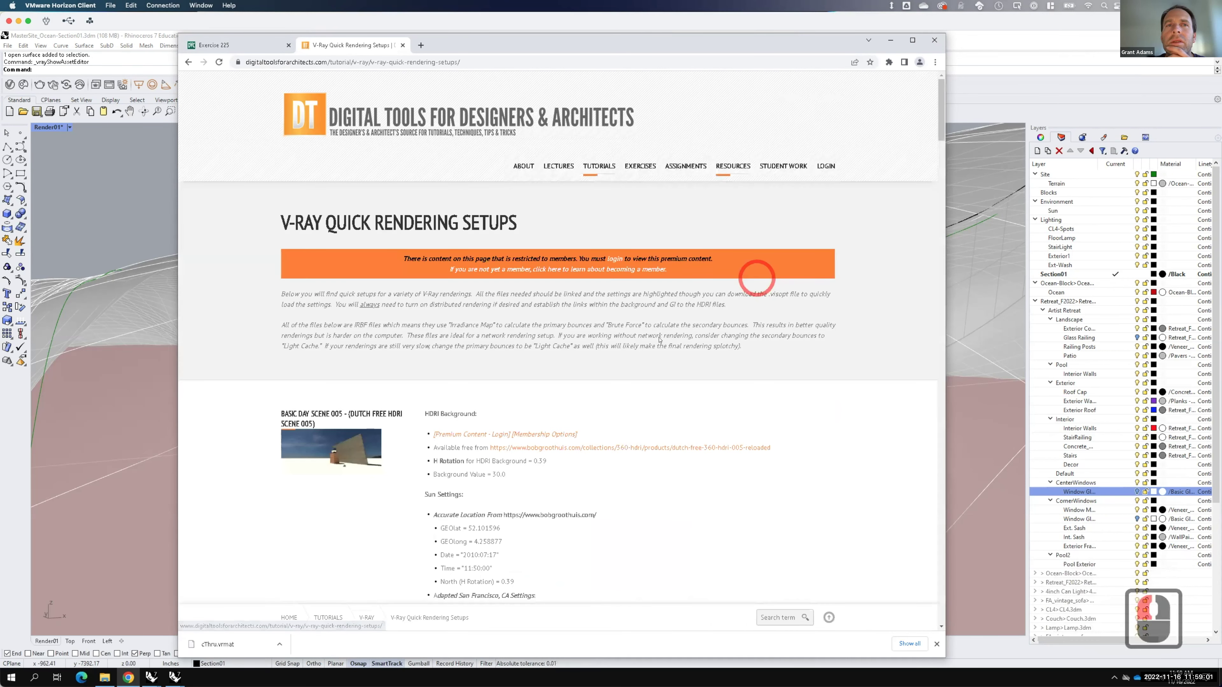
pyautogui.scroll(-5, 628, 319)
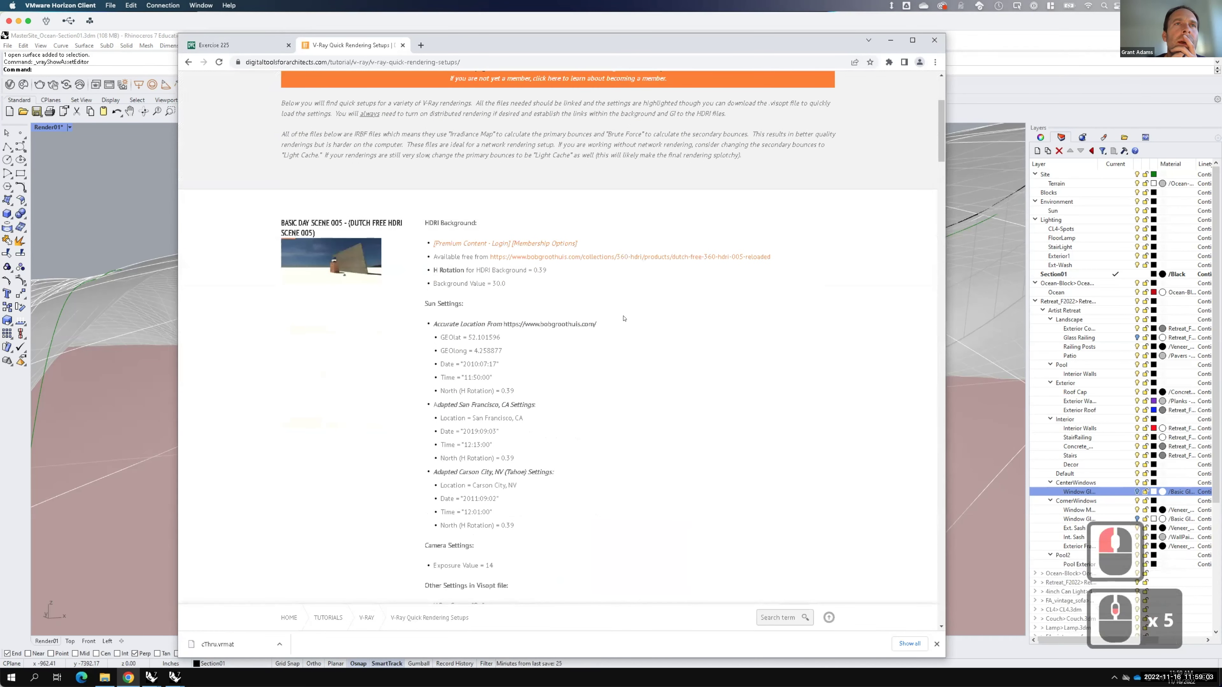
pyautogui.scroll(-9, 624, 318)
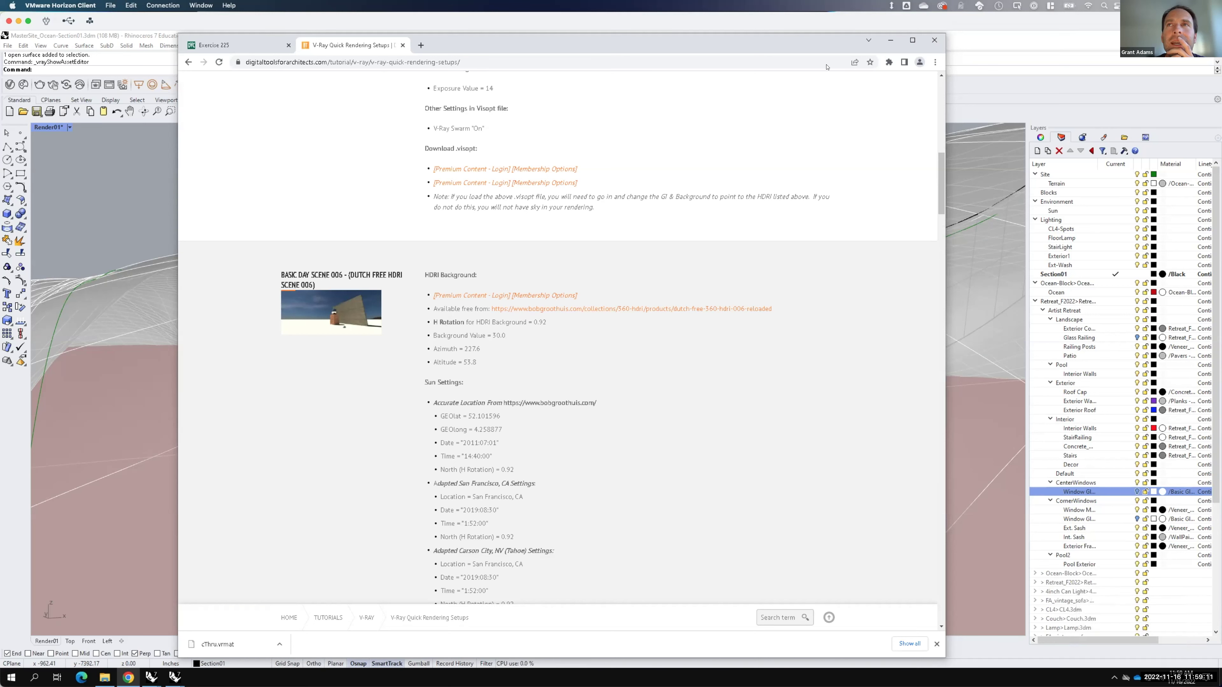
pyautogui.click(889, 42)
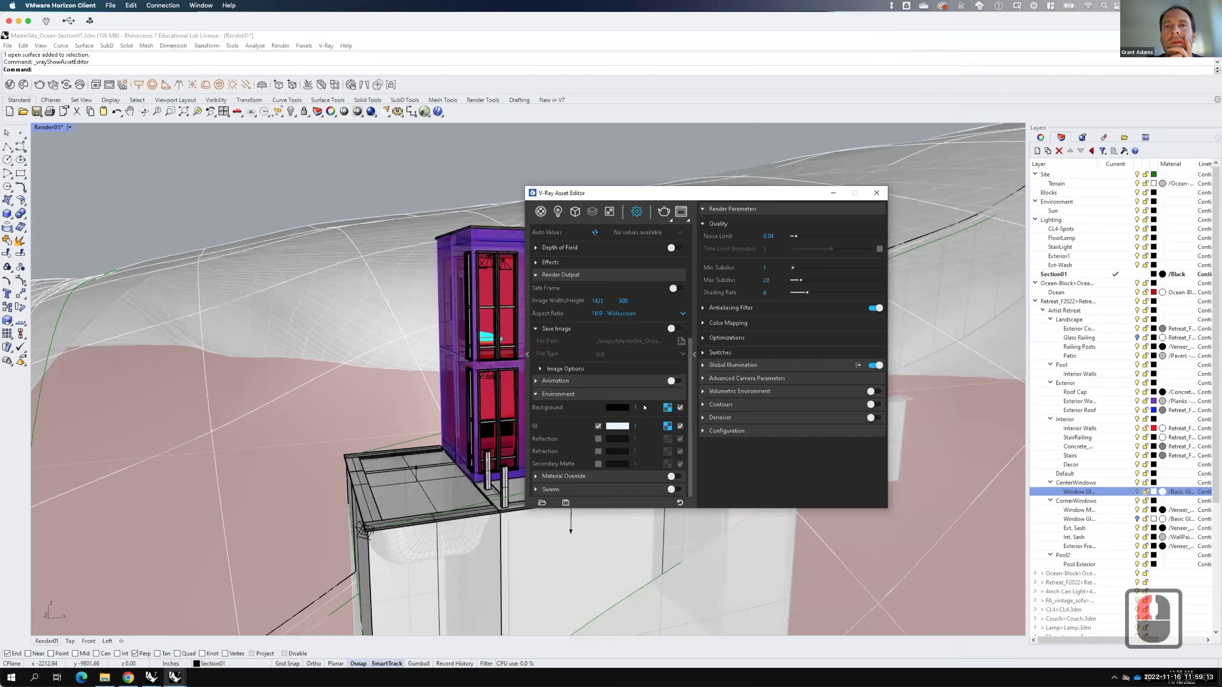
# Step: Set the Background intensity in V-Ray's Environment settings to 30
pyautogui.doubleClick(635, 407)
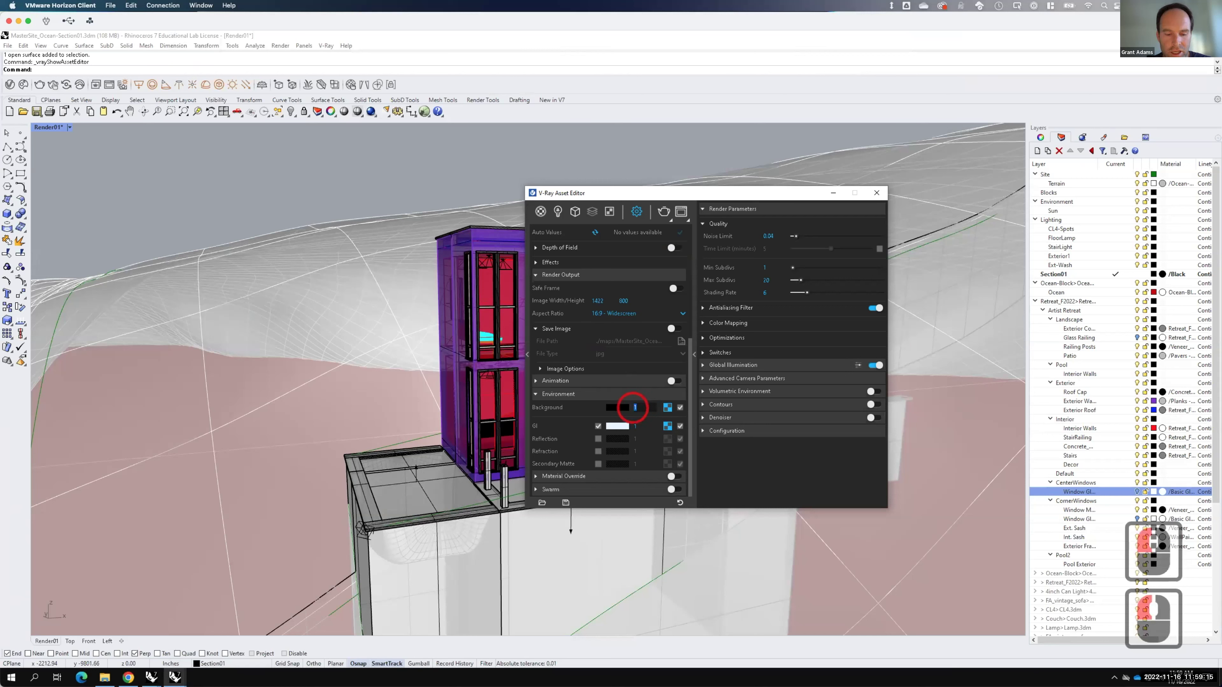
pyautogui.write('30')
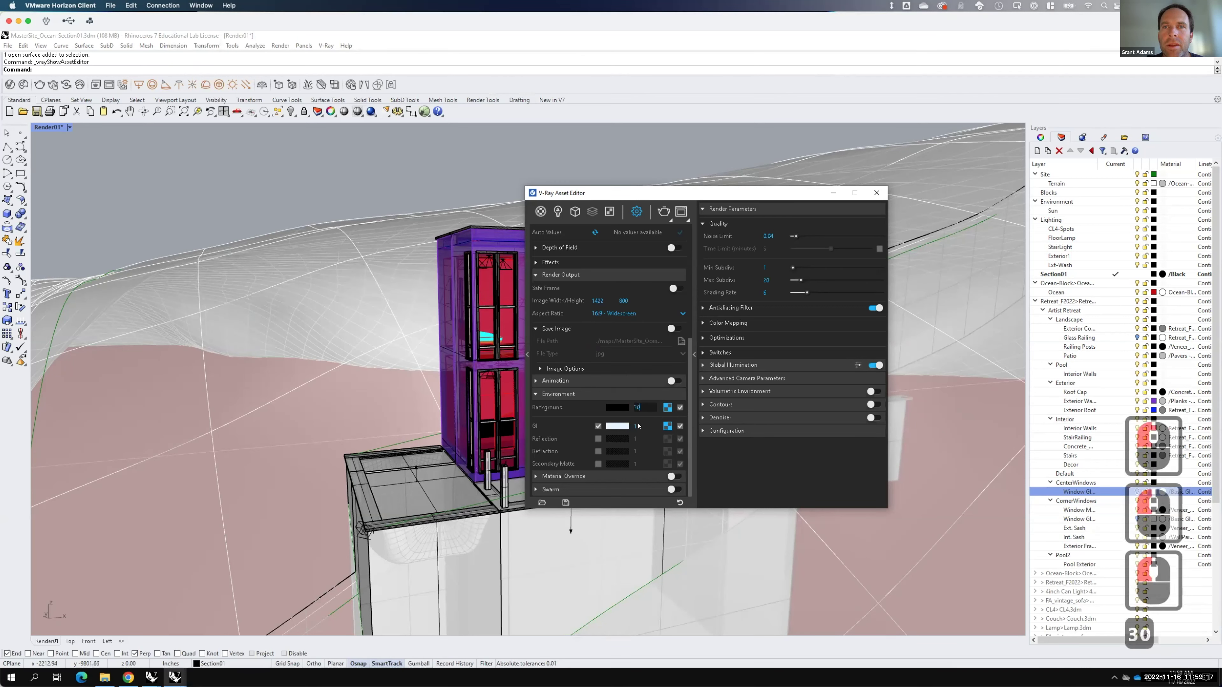
pyautogui.click(641, 425)
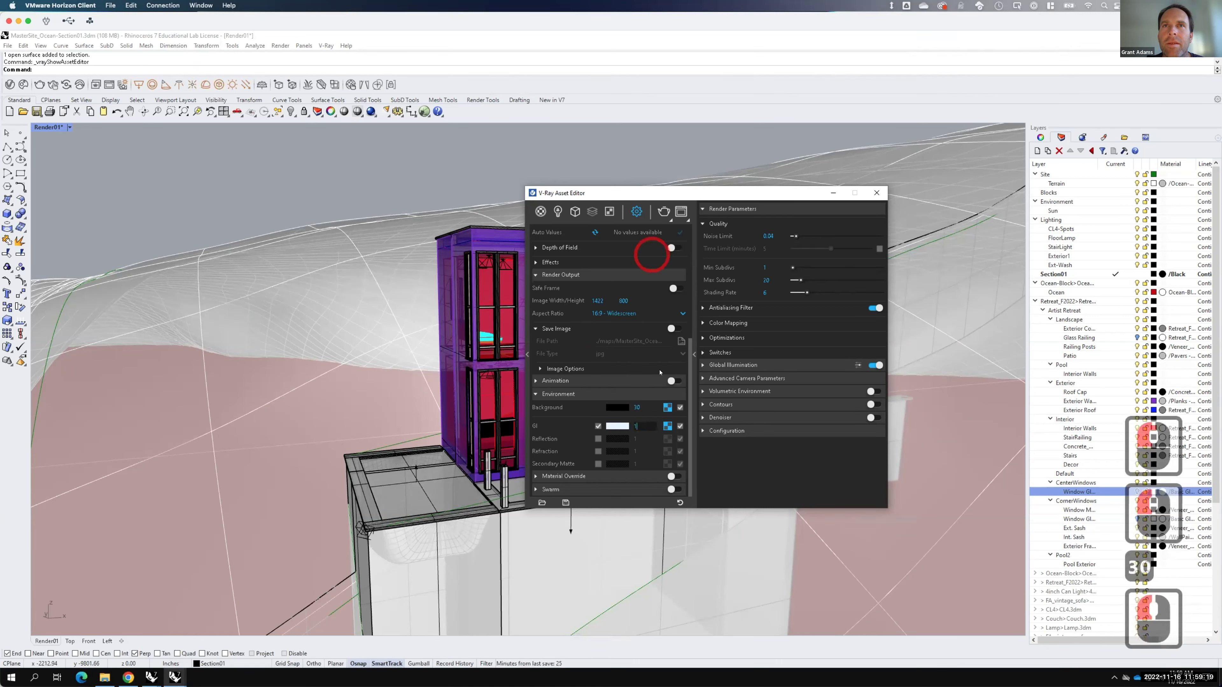
# Step: Set the horizontal rotation of the sky background bitmap, Environment Bitmap#4, to 0.92 in its texture placement
pyautogui.click(609, 212)
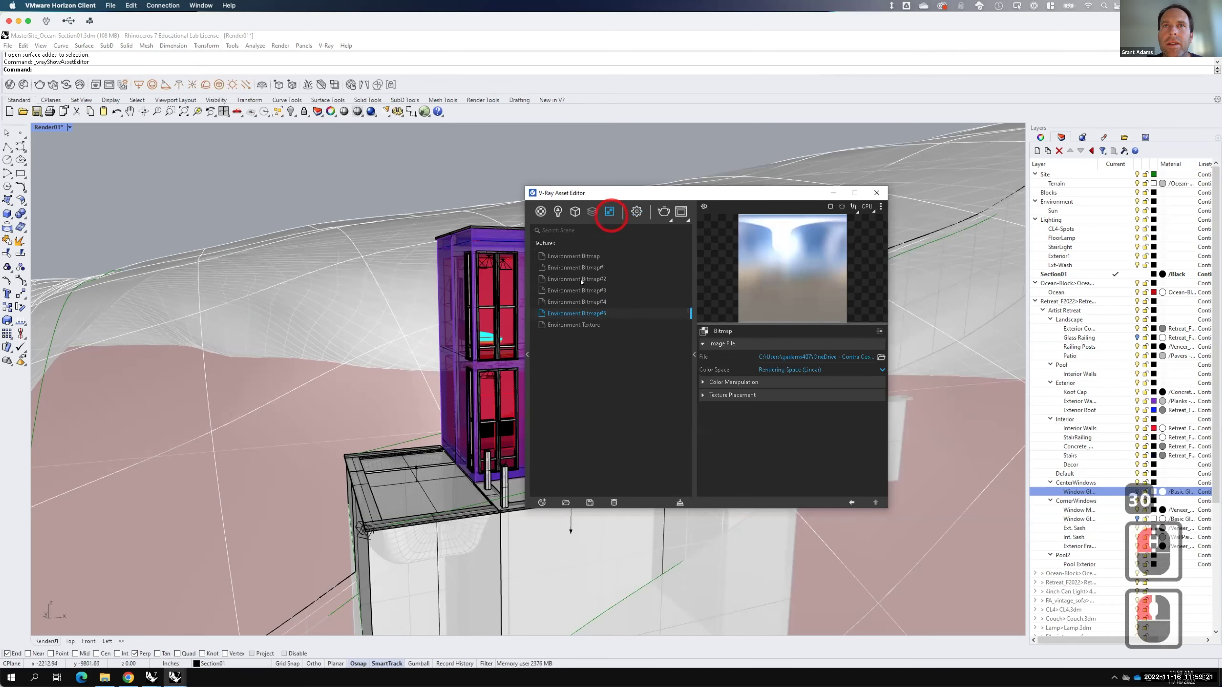
pyautogui.click(583, 303)
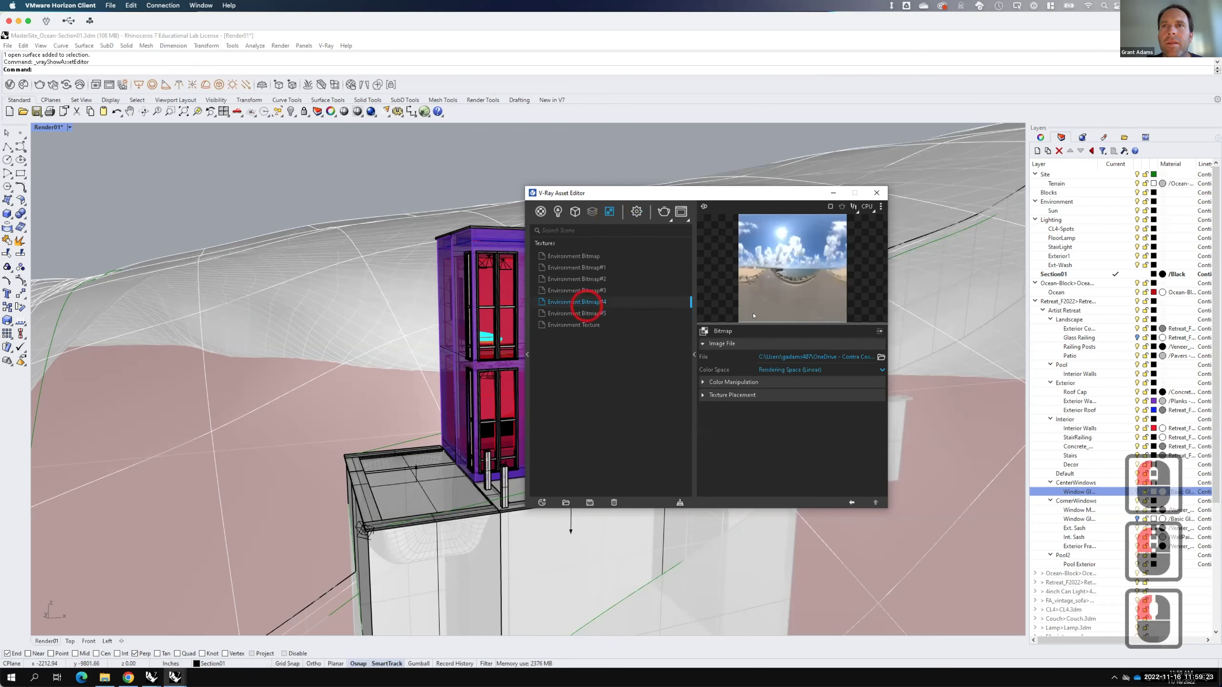
pyautogui.click(721, 395)
pyautogui.click(759, 439)
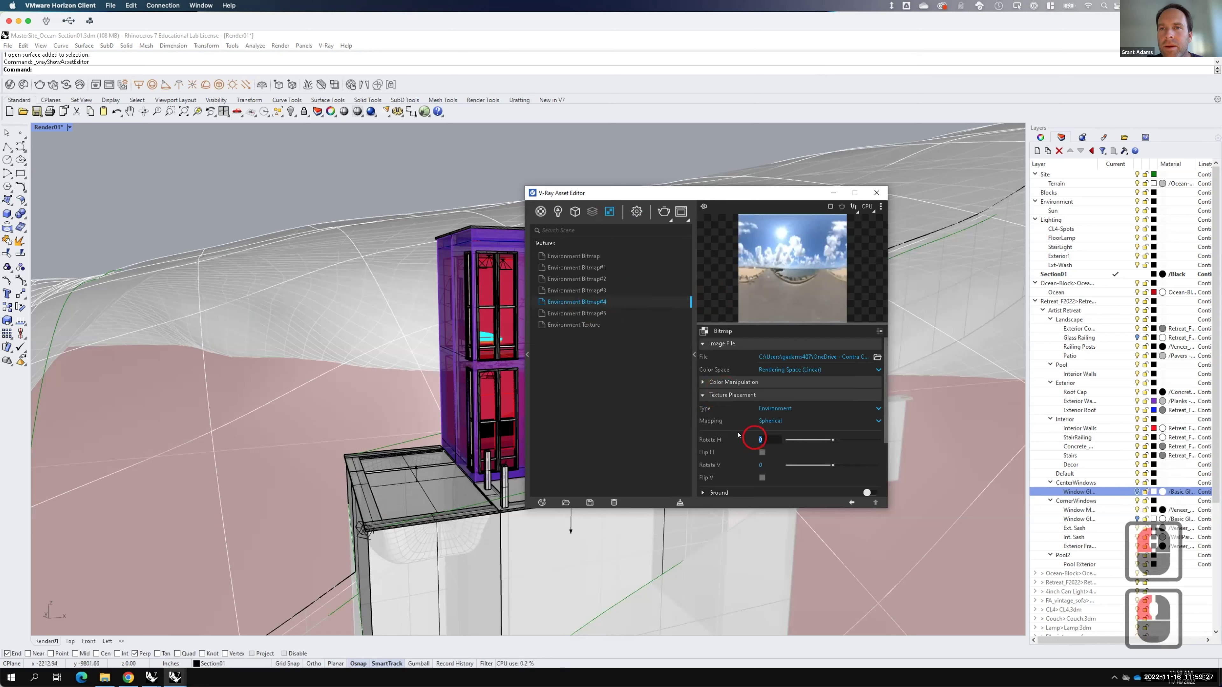
pyautogui.write('.92')
pyautogui.press('Tab')
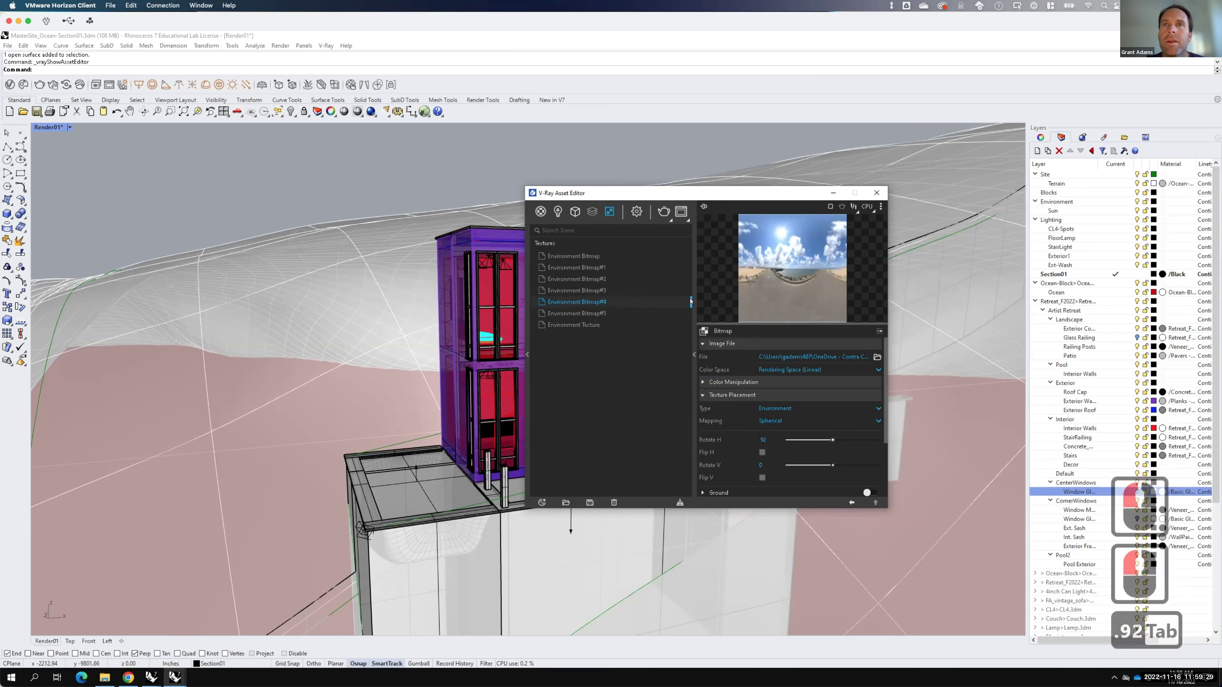
# Step: Set the horizontal rotation of the blurred GI bitmap, Environment Bitmap#5, to 0.92 and close the V-Ray Asset Editor
pyautogui.click(598, 314)
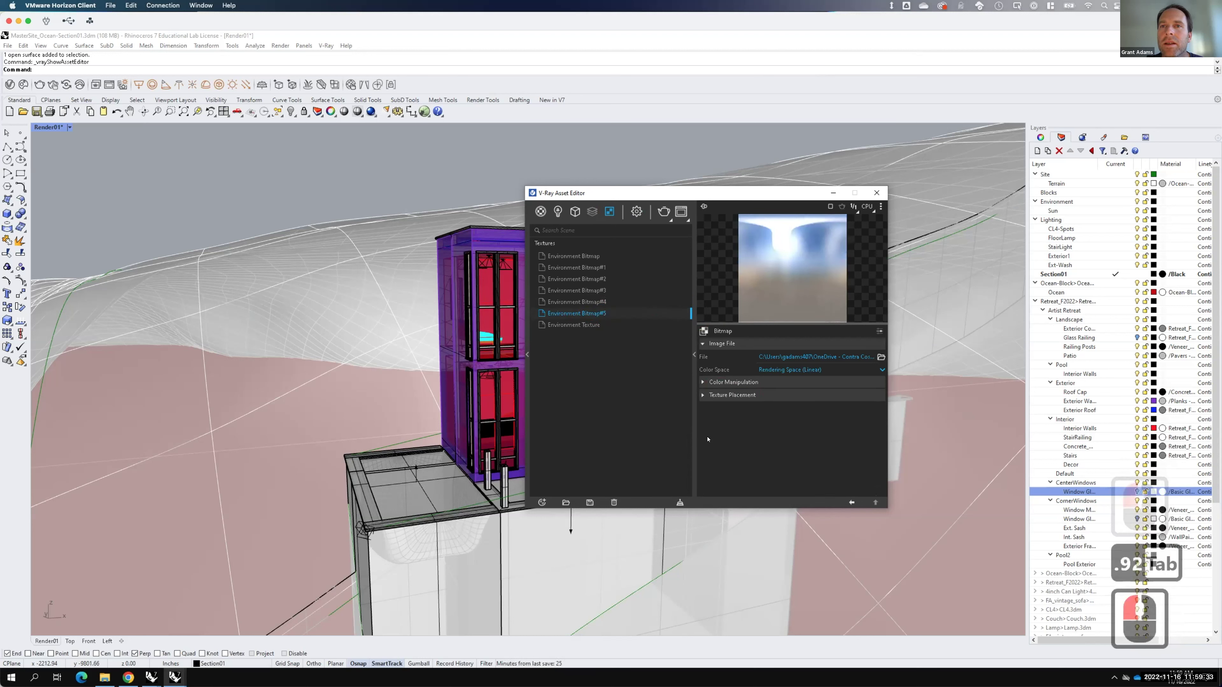
pyautogui.click(736, 395)
pyautogui.click(765, 439)
pyautogui.click(765, 438)
pyautogui.write('.92')
pyautogui.press('Tab')
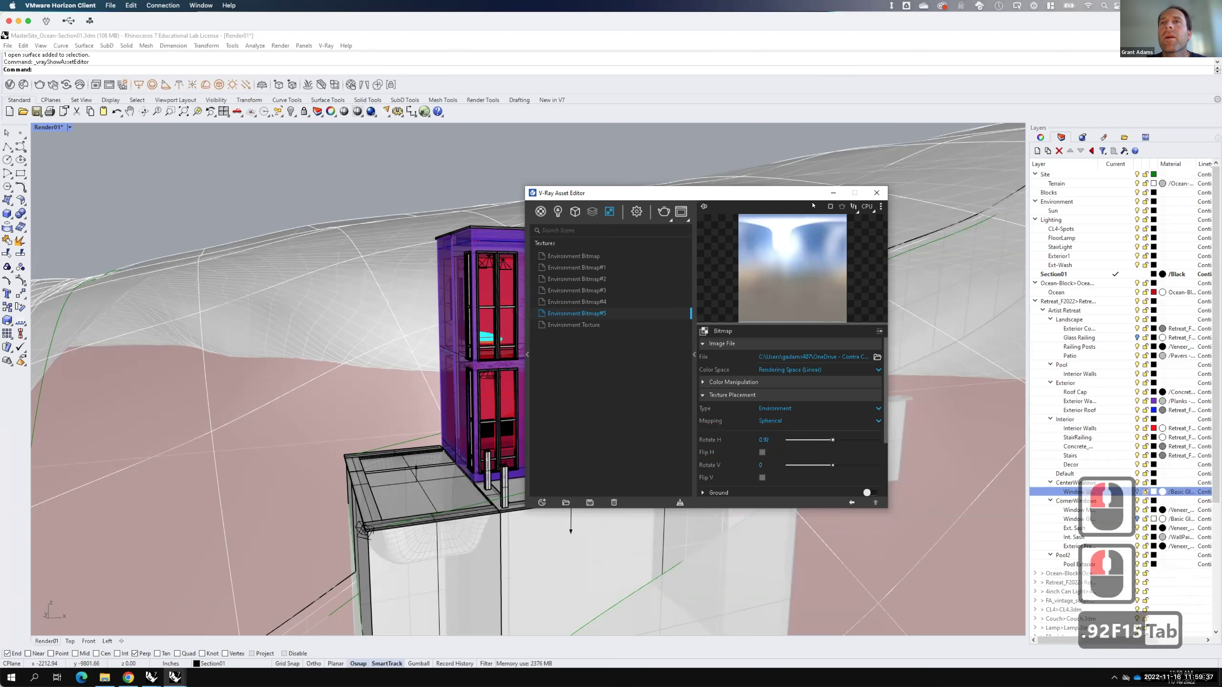
pyautogui.click(876, 193)
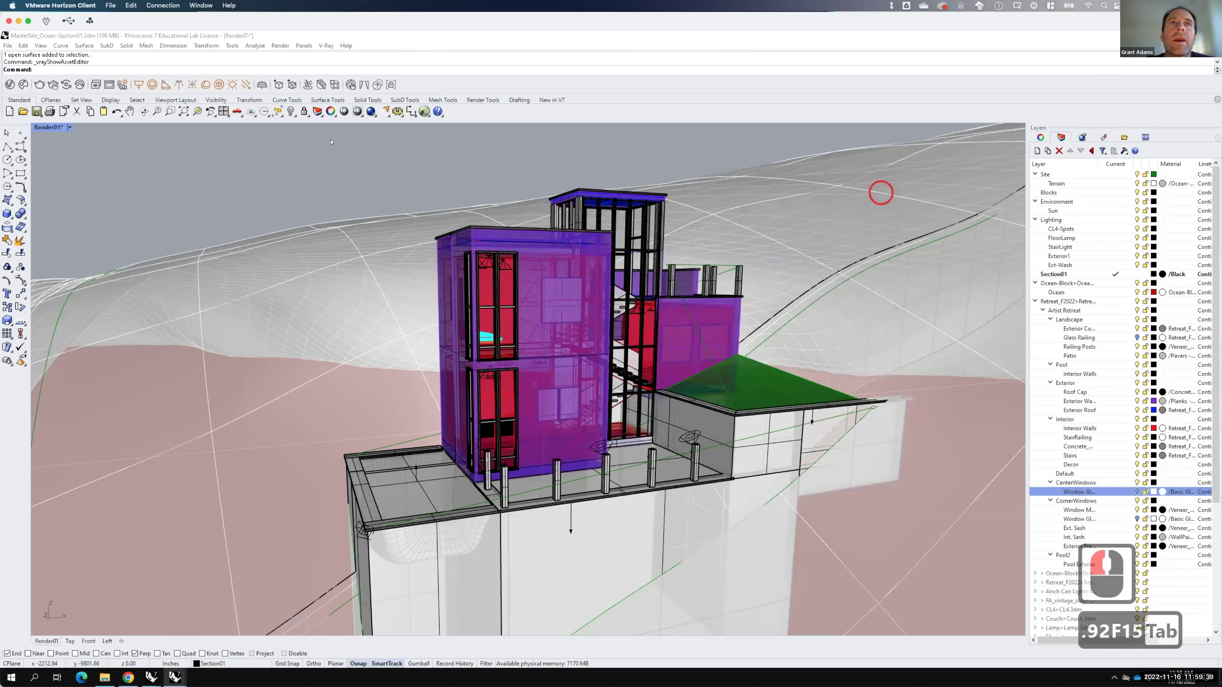
# Step: Render the Render01 section view with V-Ray in Production mode and examine the stairs and lit interior rooms in the frame buffer
pyautogui.click(40, 84)
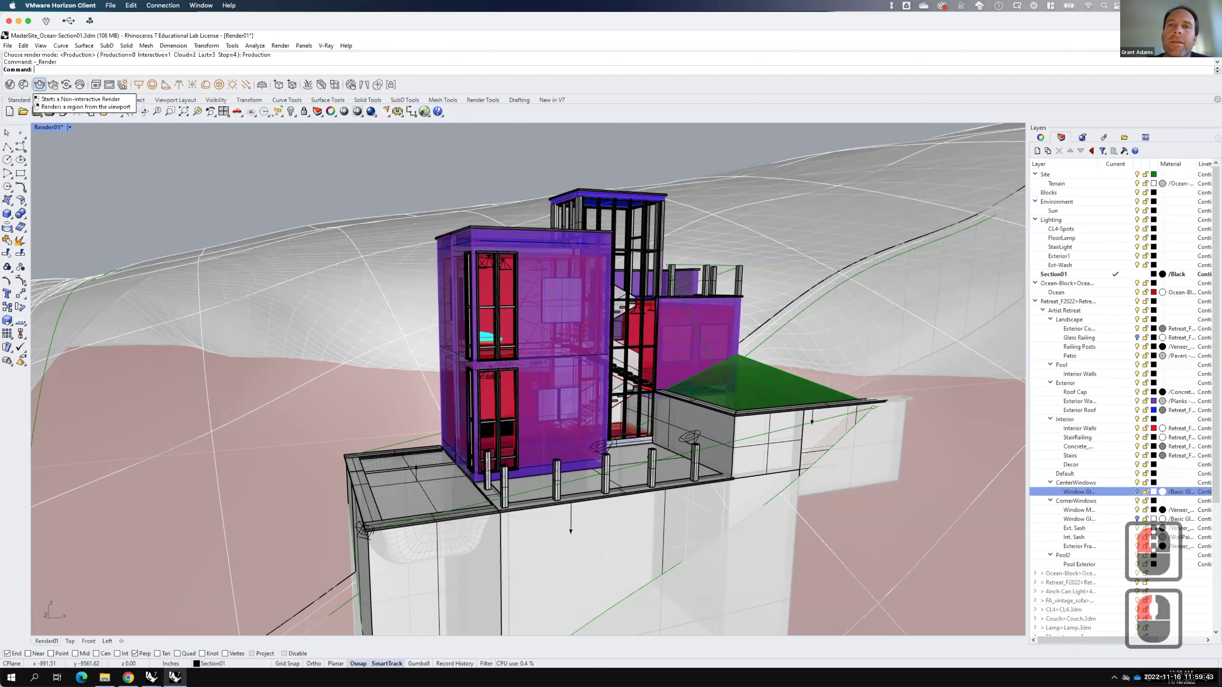
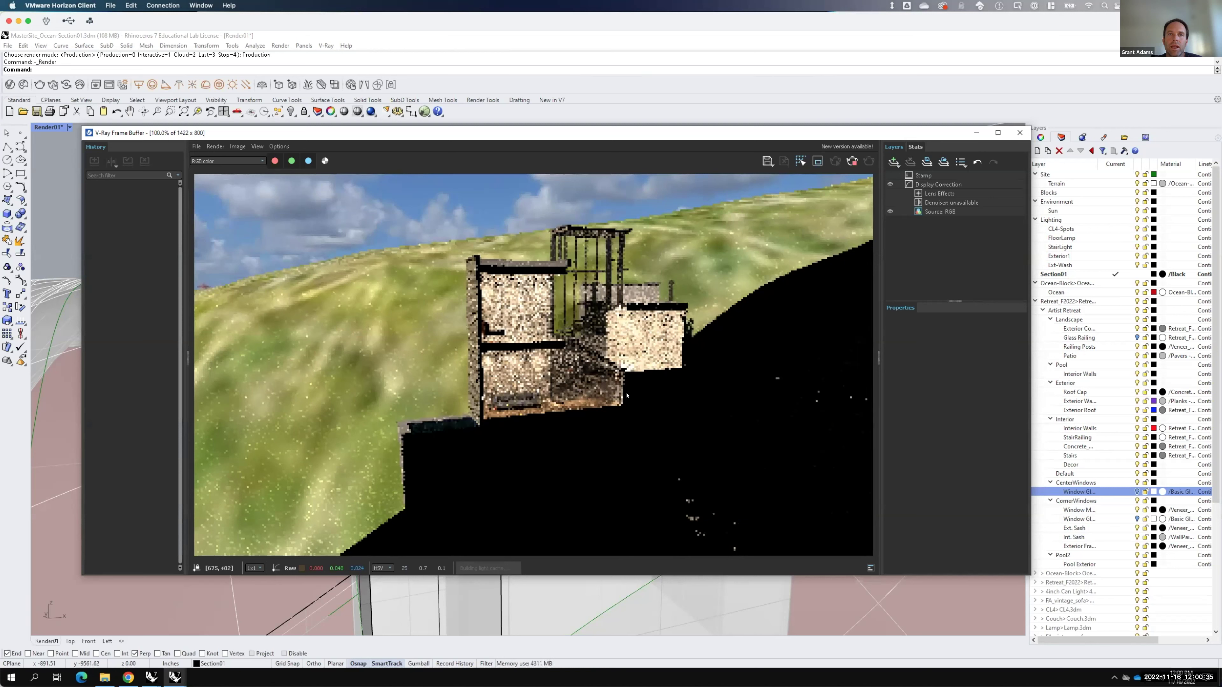
pyautogui.press('F15')
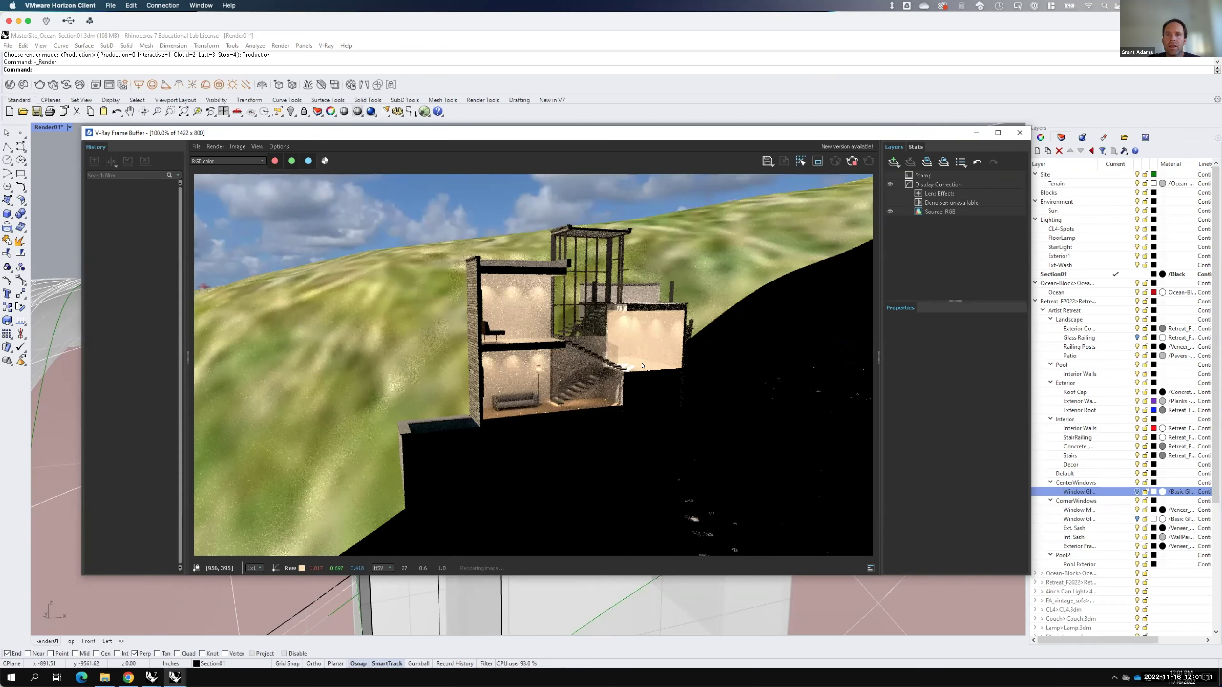
pyautogui.click(632, 368)
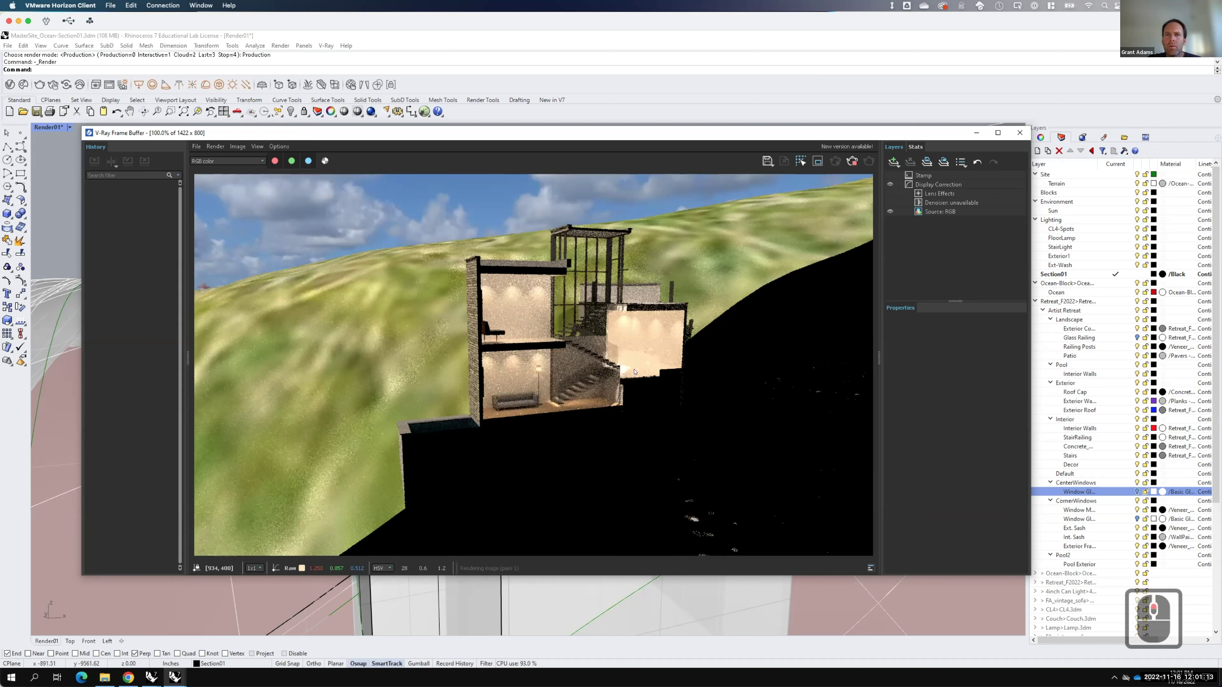
pyautogui.scroll(1, 634, 371)
pyautogui.scroll(1, 554, 357)
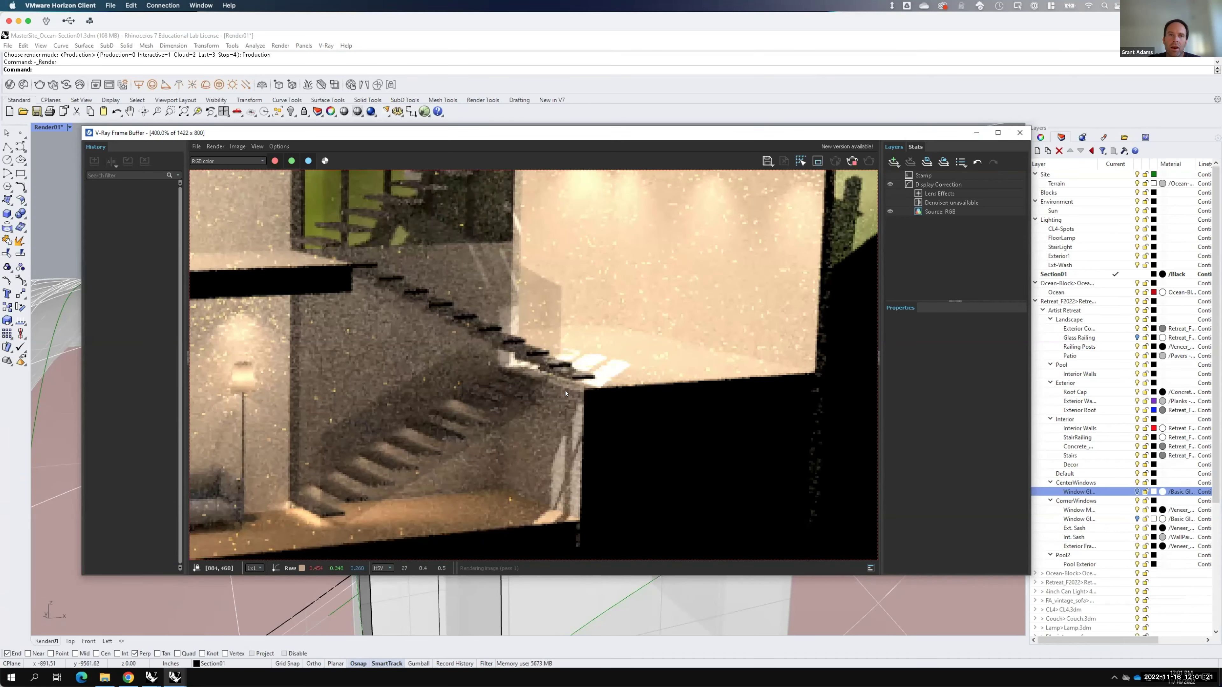
pyautogui.scroll(-1, 568, 381)
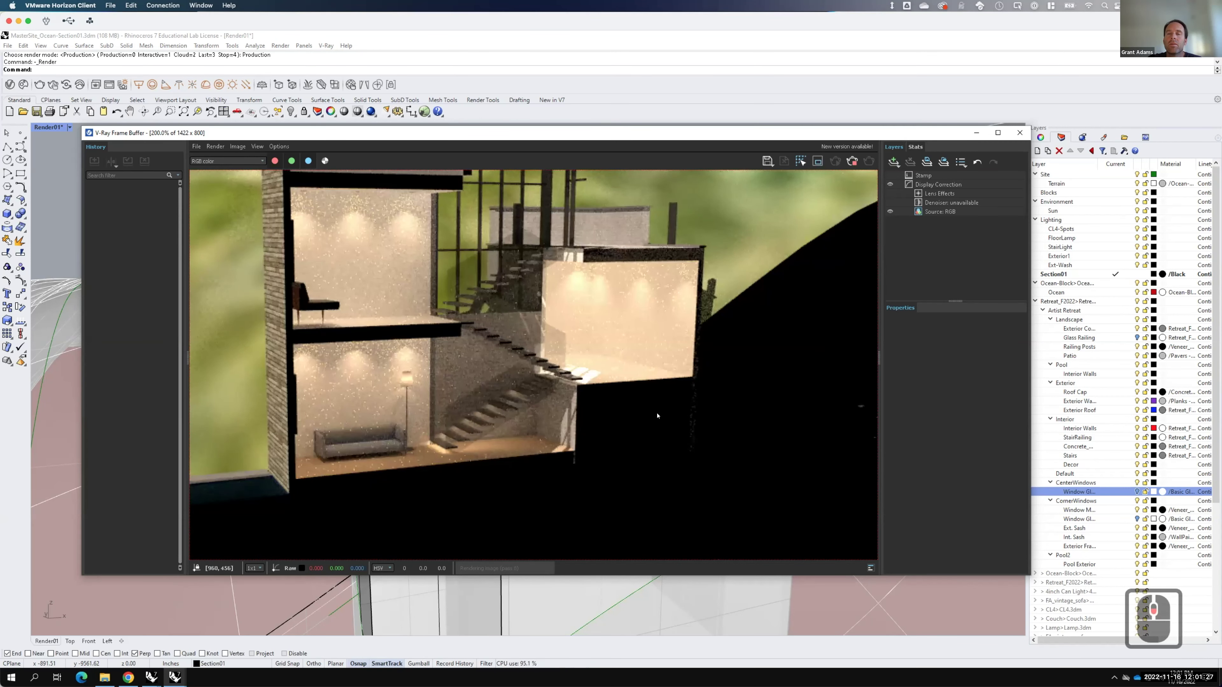
pyautogui.scroll(-2, 657, 415)
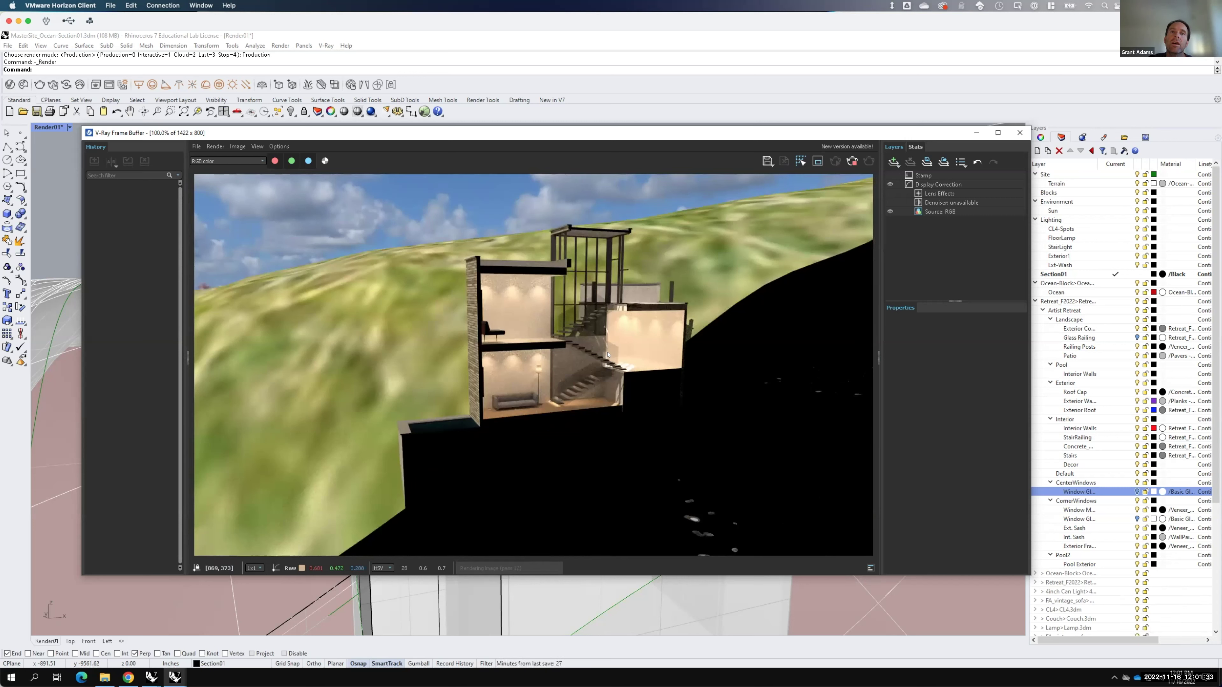
pyautogui.press('F15')
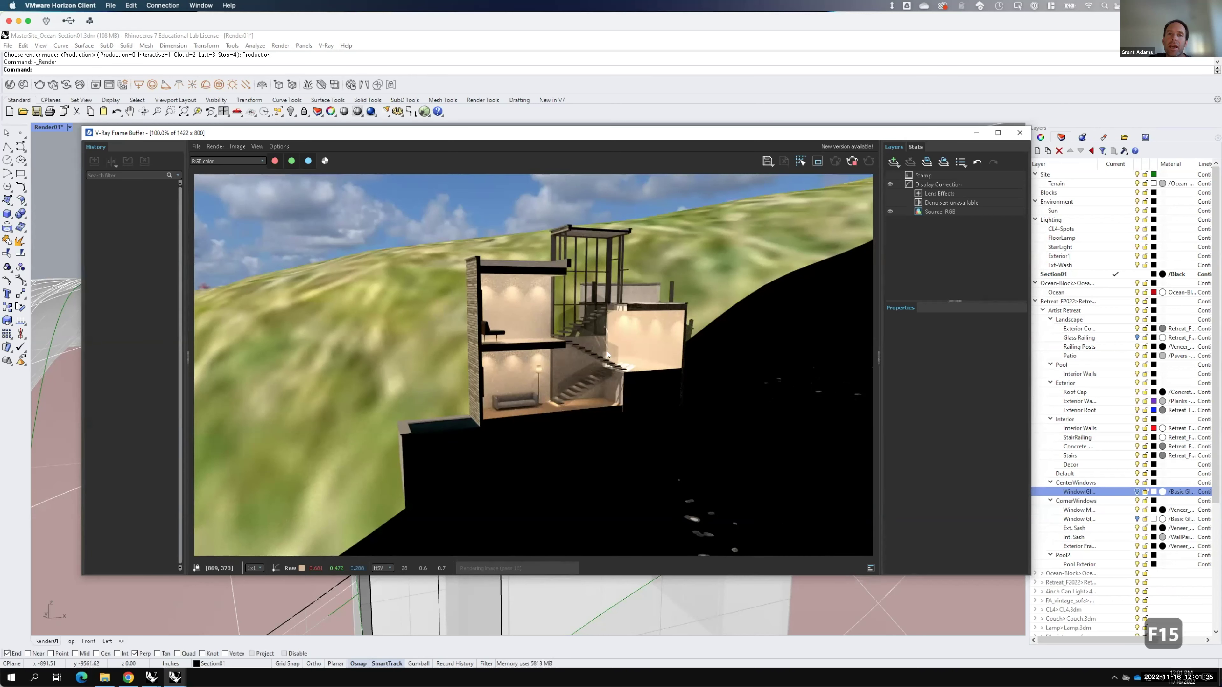